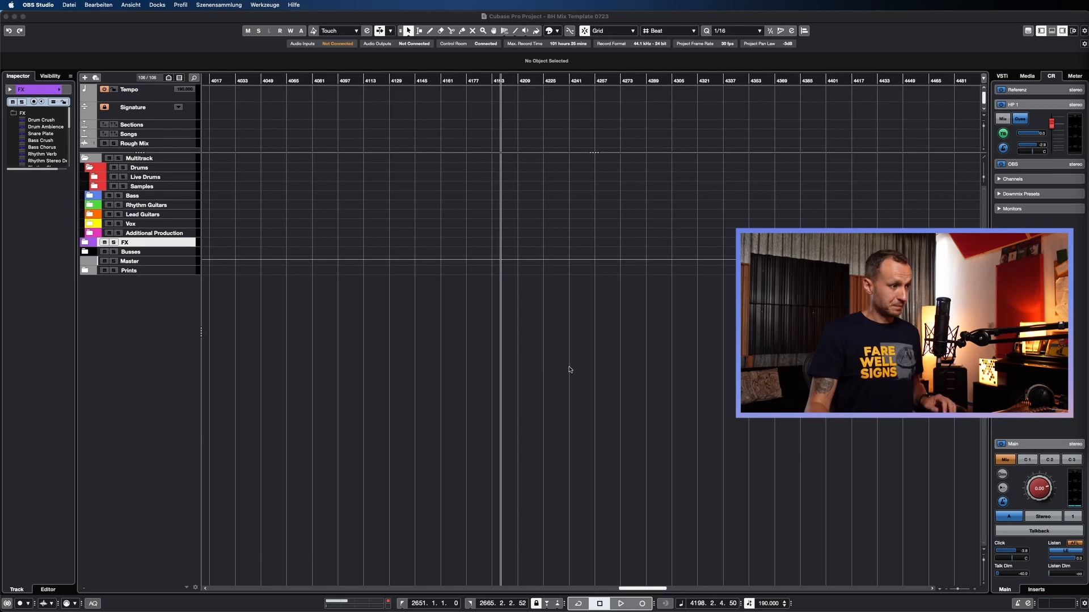
Step: View the template's mixer channels in the MixConsole and return to the project window
scroll(246, 117, down, 1)
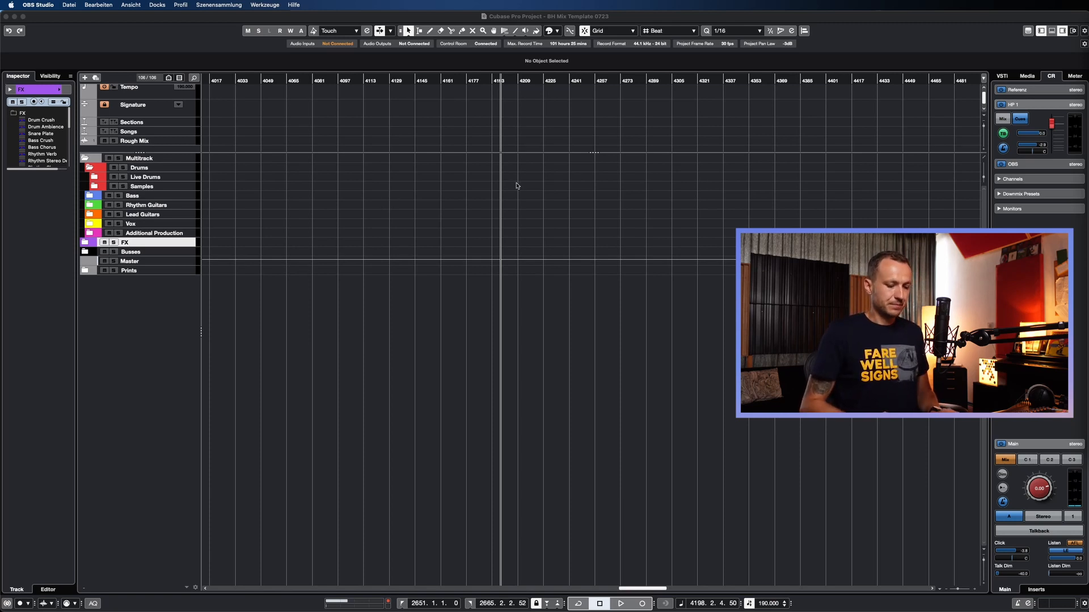
click(601, 179)
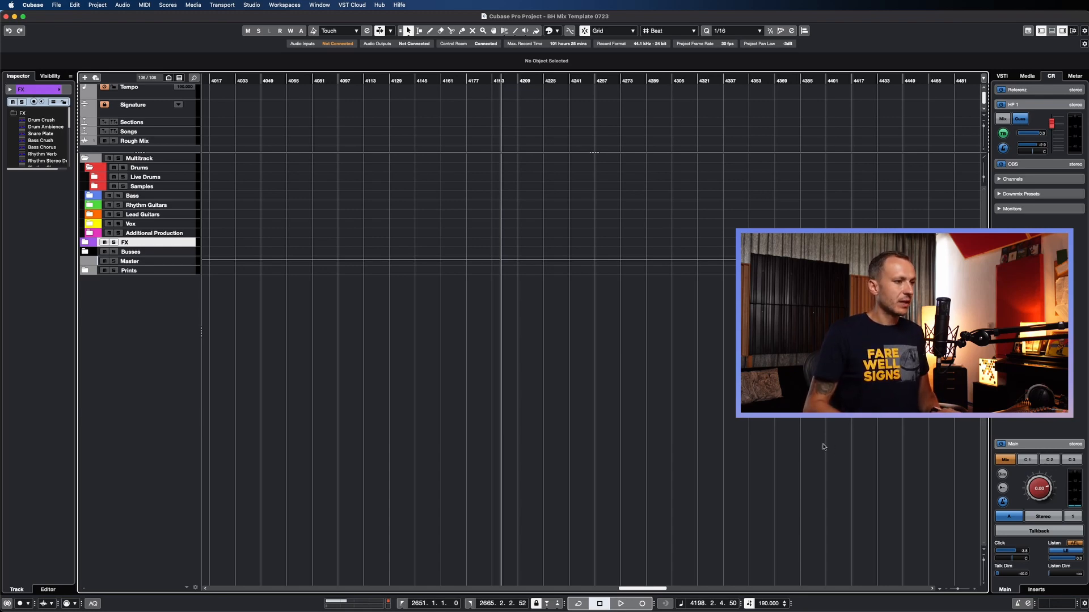
key(F3)
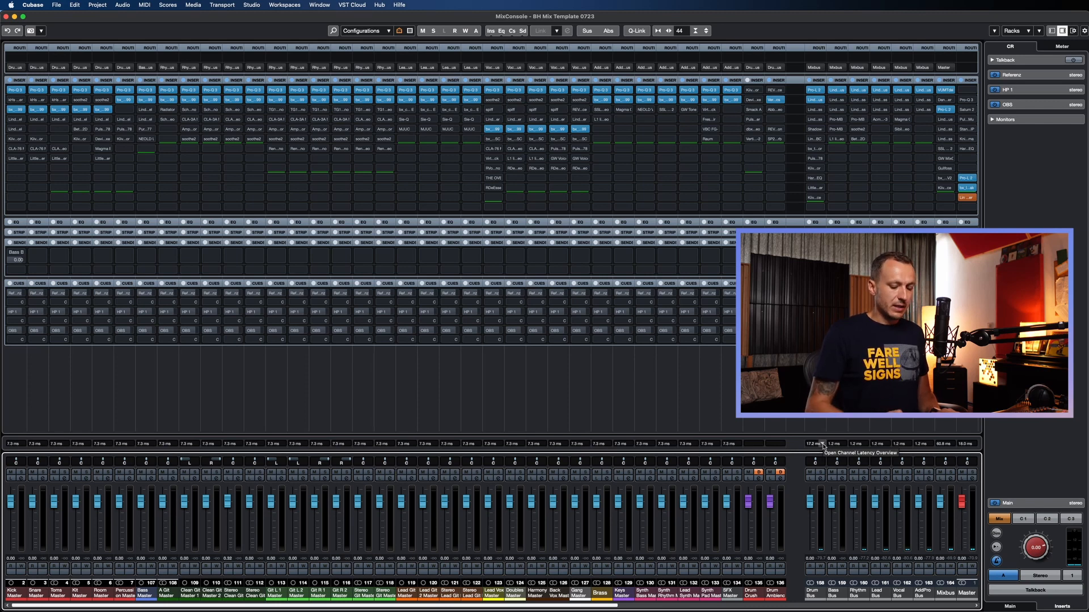
key(F3)
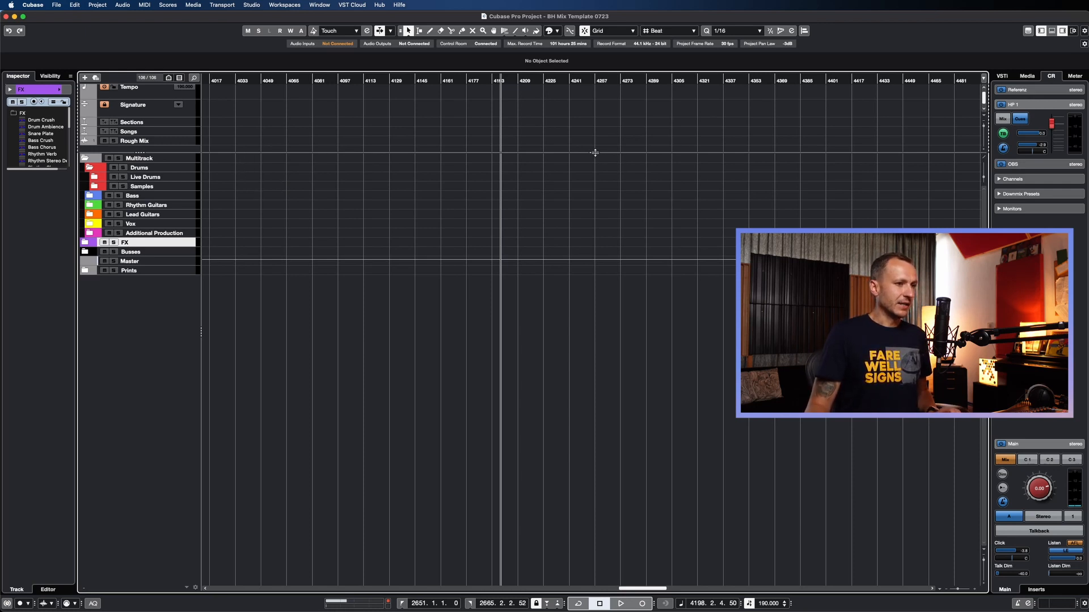
Step: Look through the track list and inspect the Live Drums, Bass, Vox and Master tracks
mouse_move(594, 153)
mouse_down()
mouse_move(596, 138)
mouse_move(607, 154)
mouse_up()
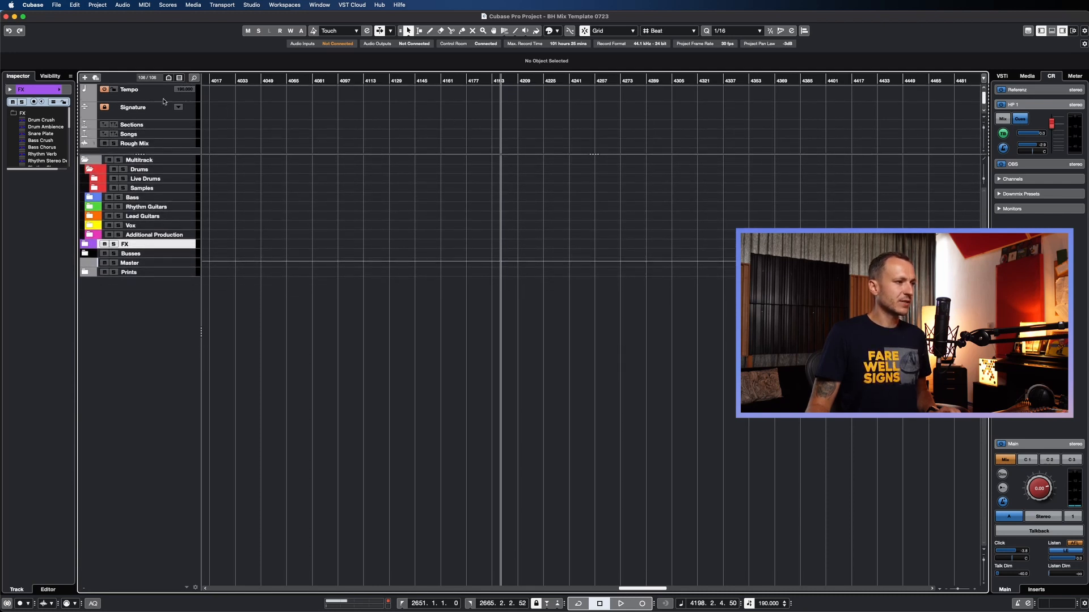
click(52, 77)
click(20, 76)
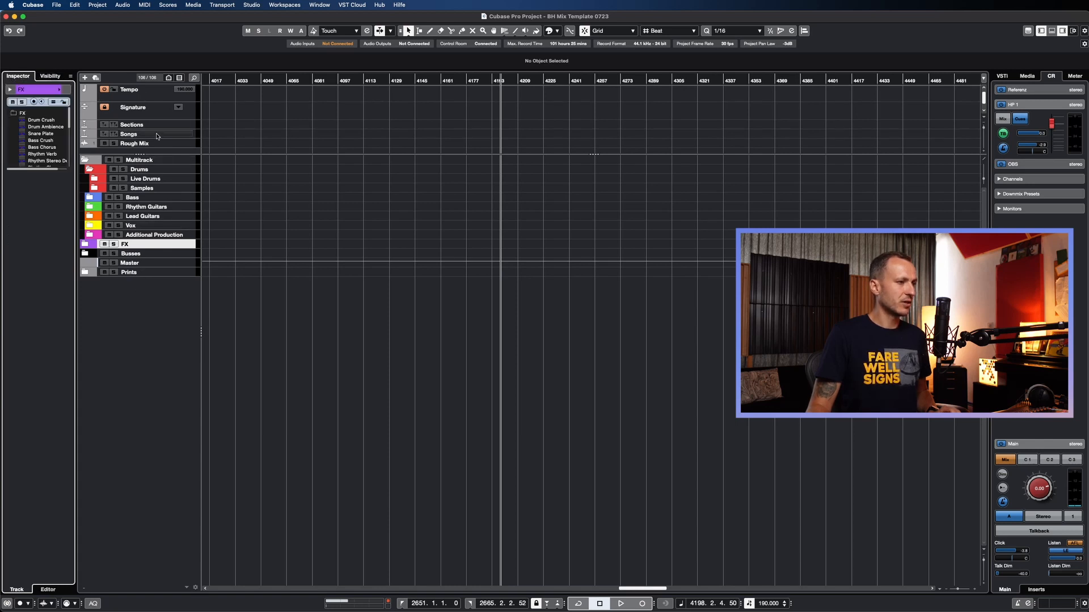
click(154, 179)
click(153, 198)
click(151, 225)
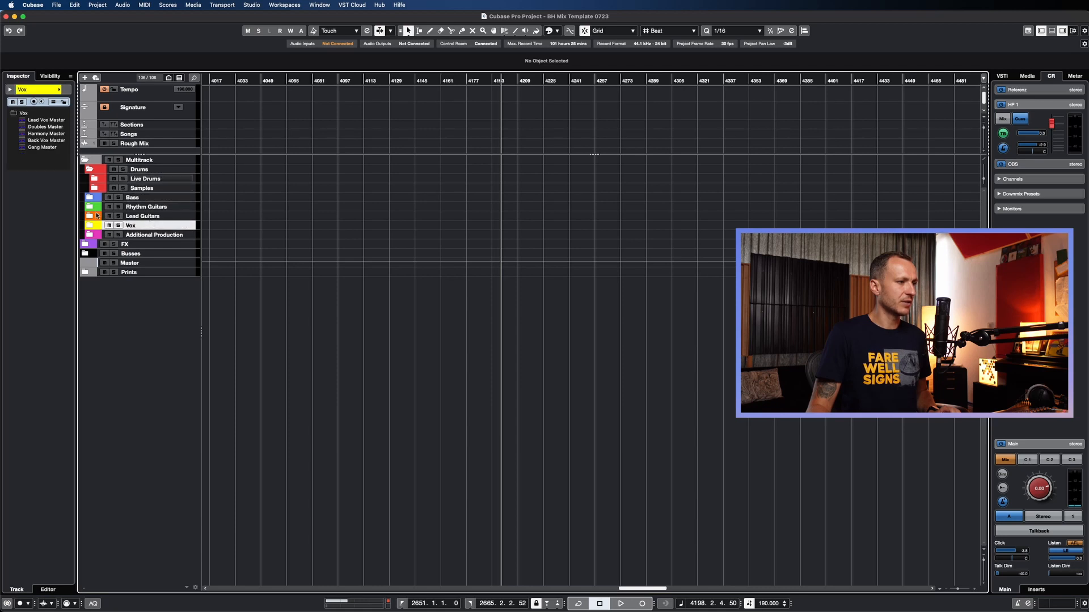
click(150, 262)
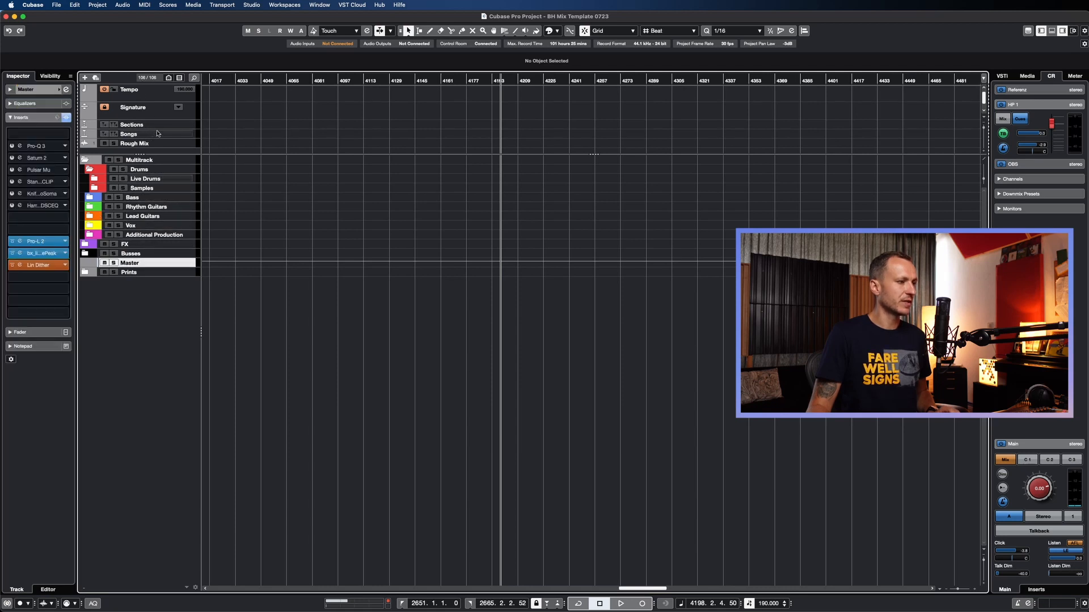
Step: Lock the Tempo track
scroll(325, 112, left, 20)
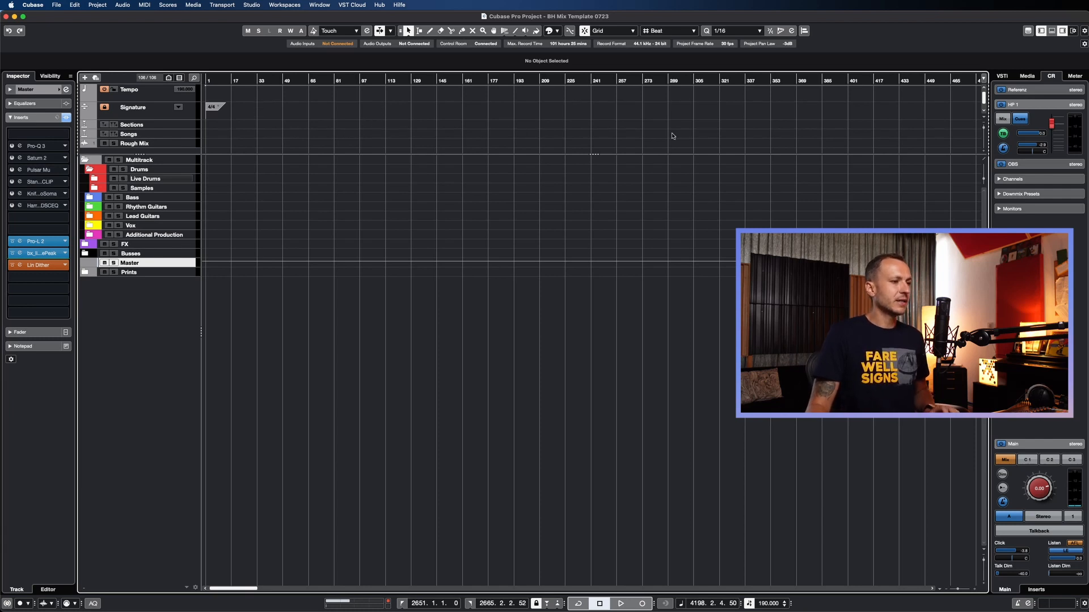
mouse_move(598, 154)
mouse_down()
mouse_move(598, 144)
mouse_move(598, 154)
mouse_up()
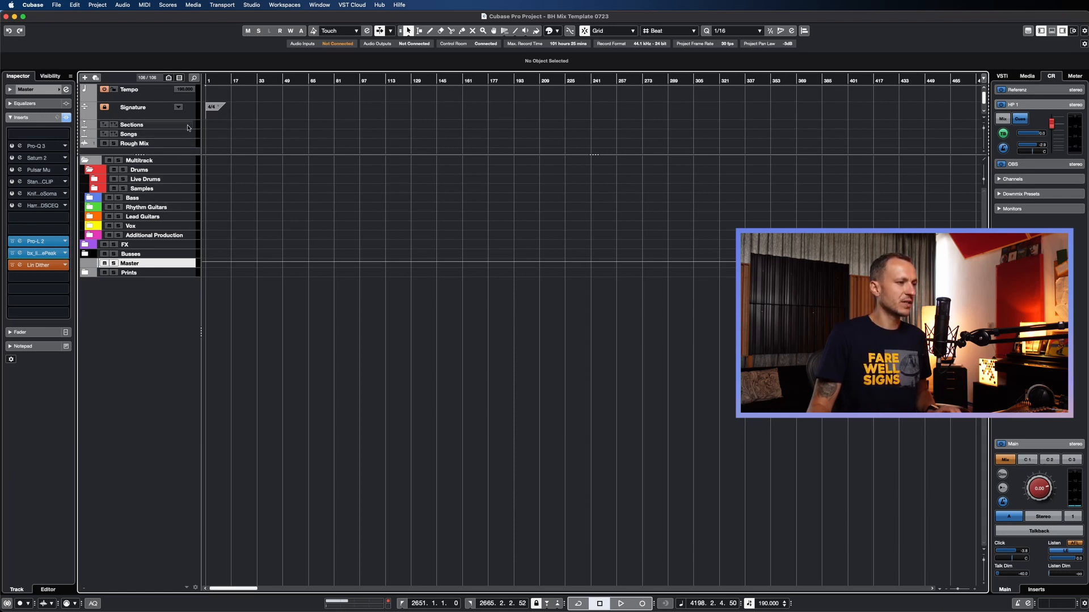
click(163, 94)
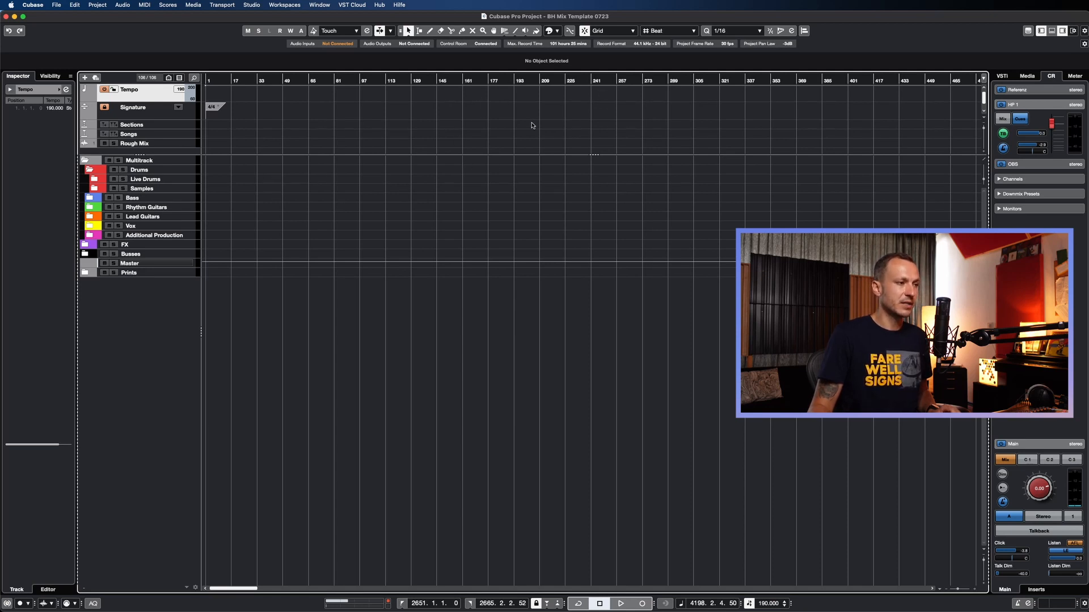
click(113, 89)
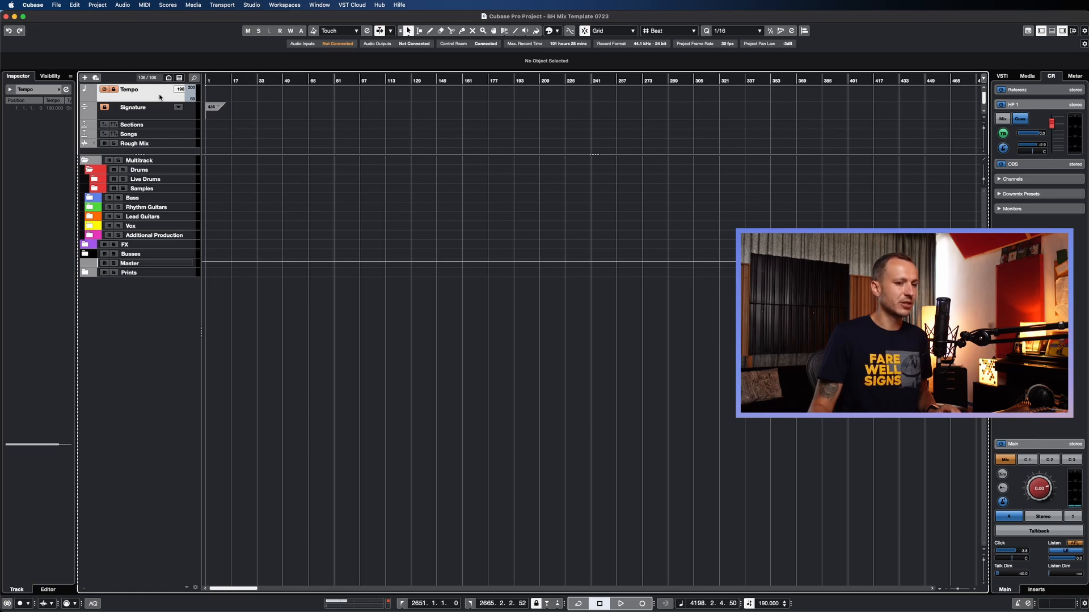
Step: Set the locators from 20.3.1.0 to 80.2.1.0 and add a cycle marker for that range on the Sections track
click(158, 116)
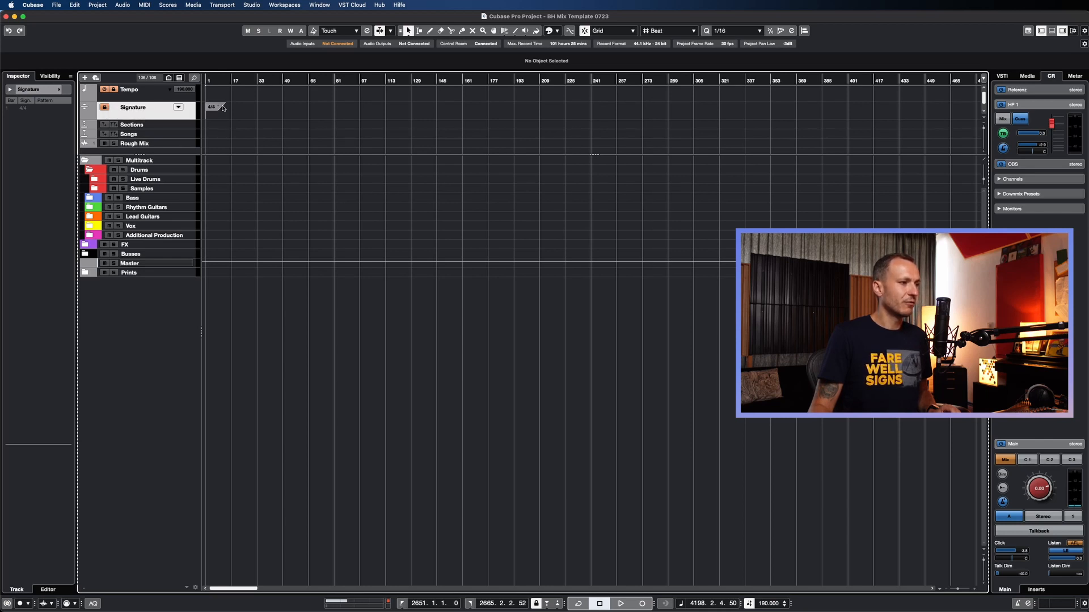
click(165, 128)
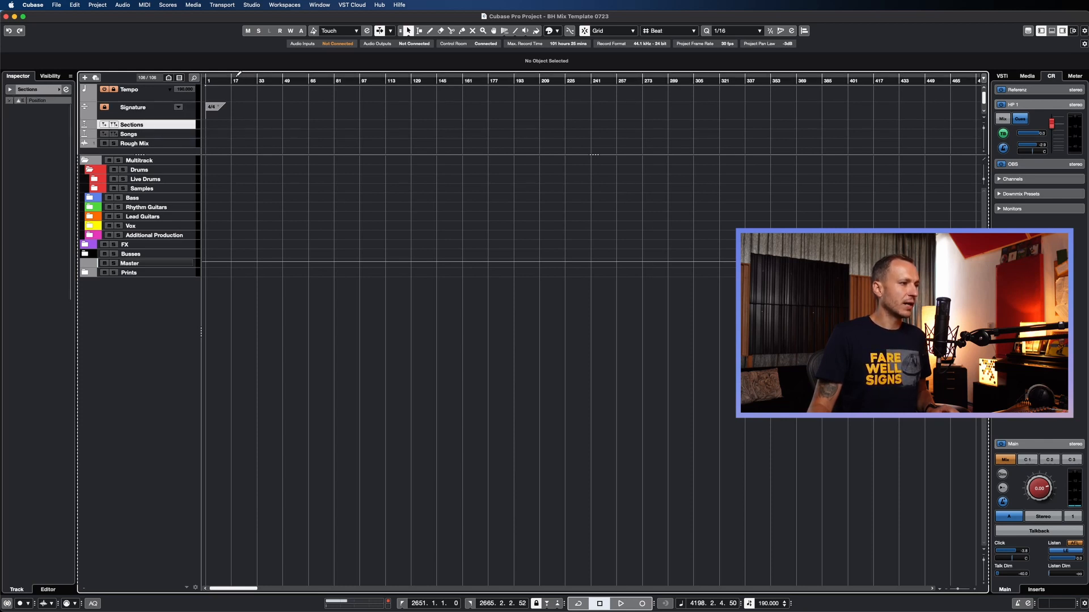
drag(239, 73, 333, 76)
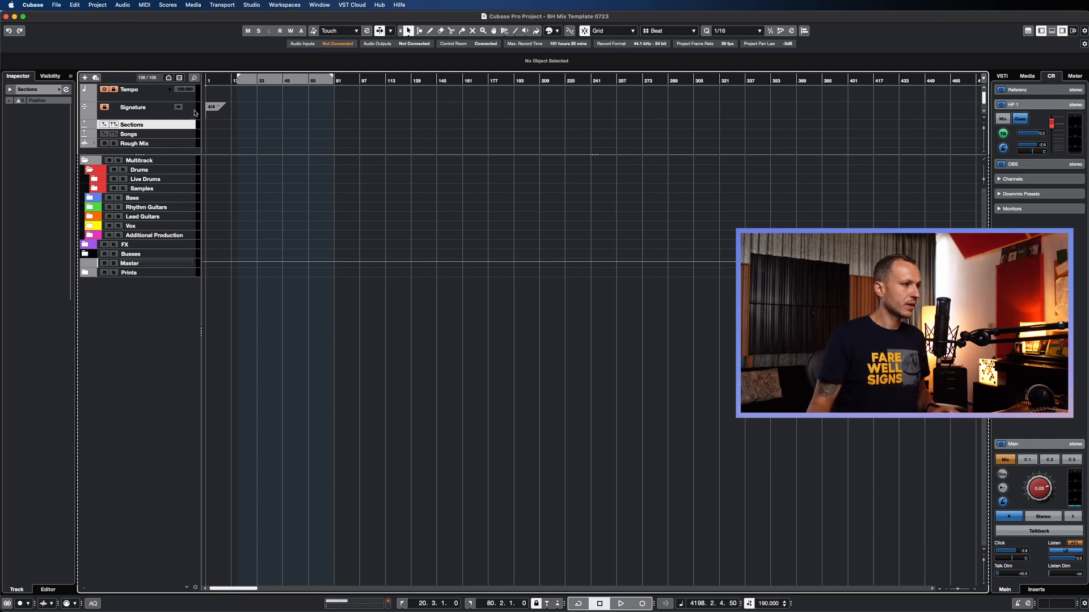
click(116, 125)
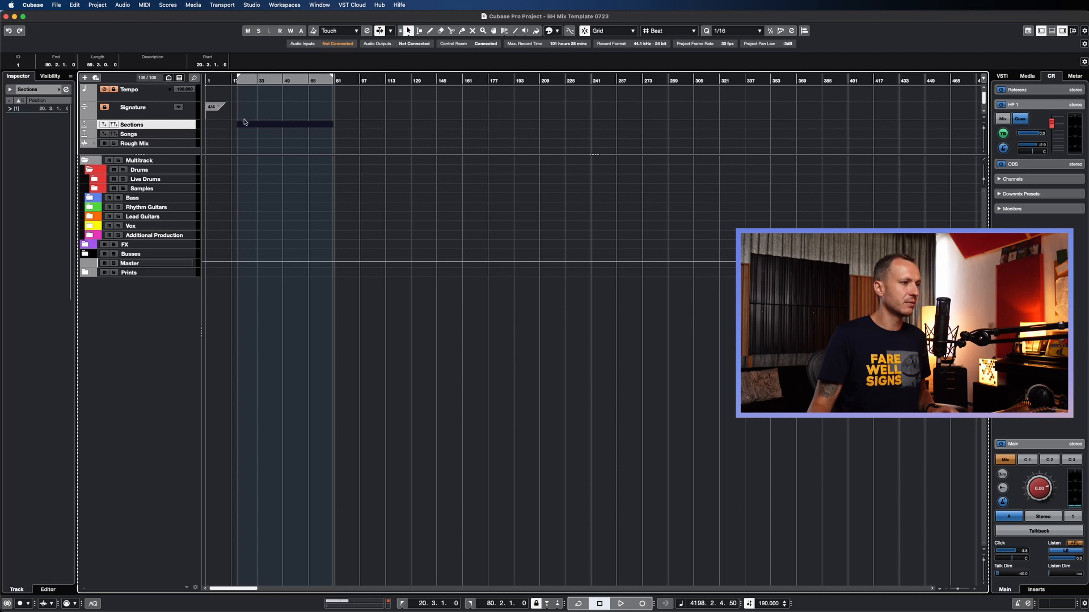
Step: Name the new cycle marker on the Sections track "Intro"
double_click(45, 108)
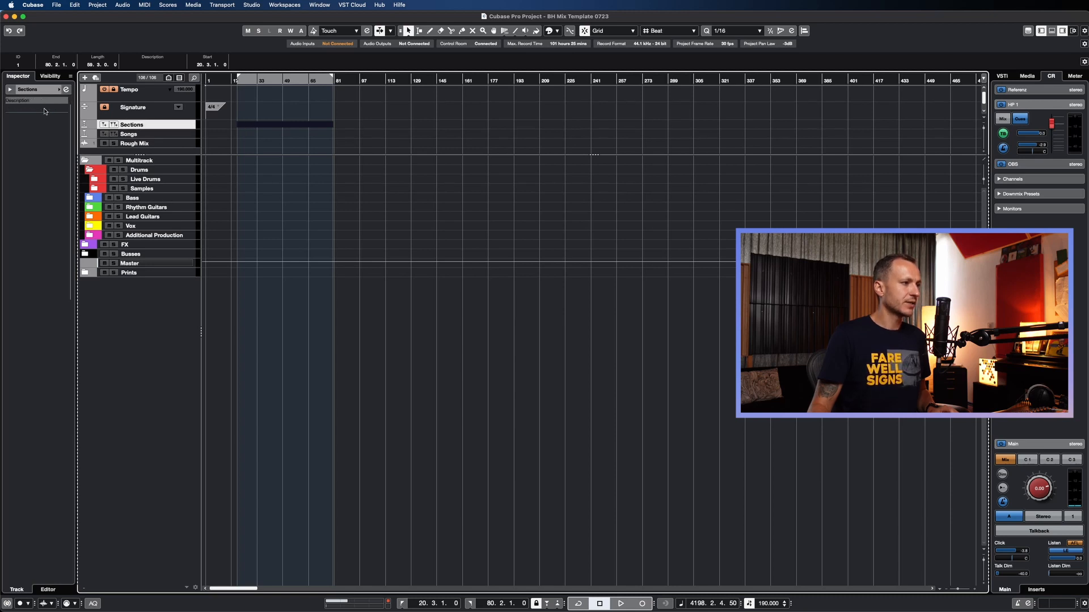
text(INtro)
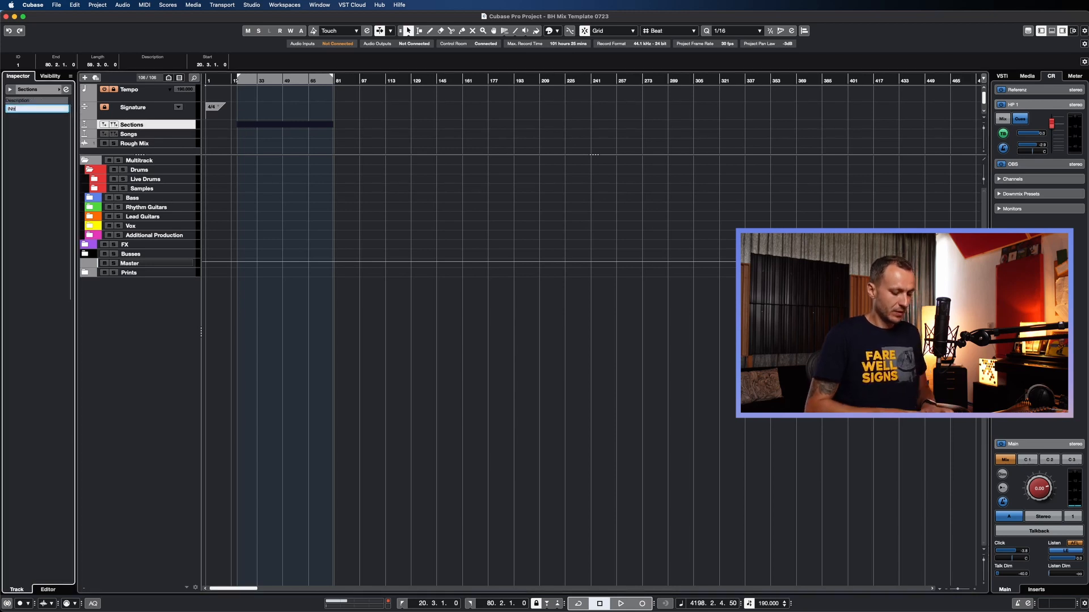
key(Return)
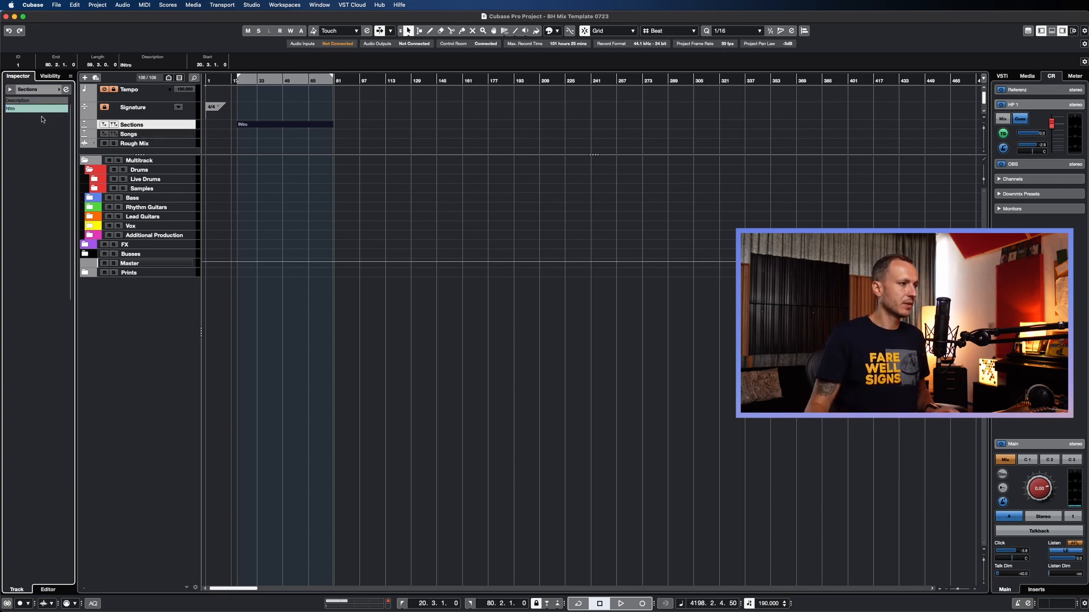
double_click(15, 108)
text(Intro)
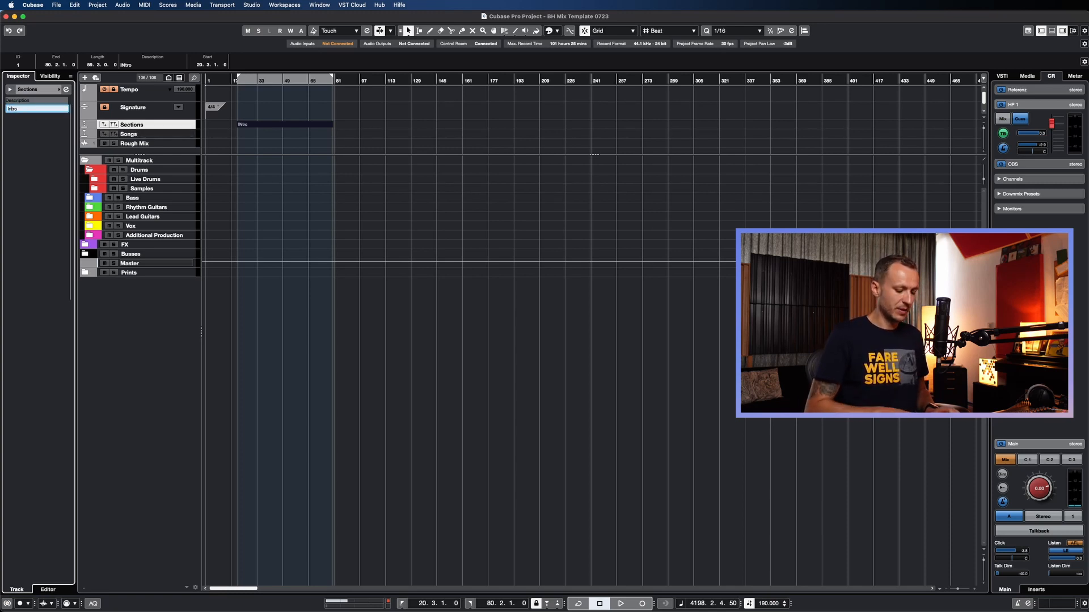
key(Return)
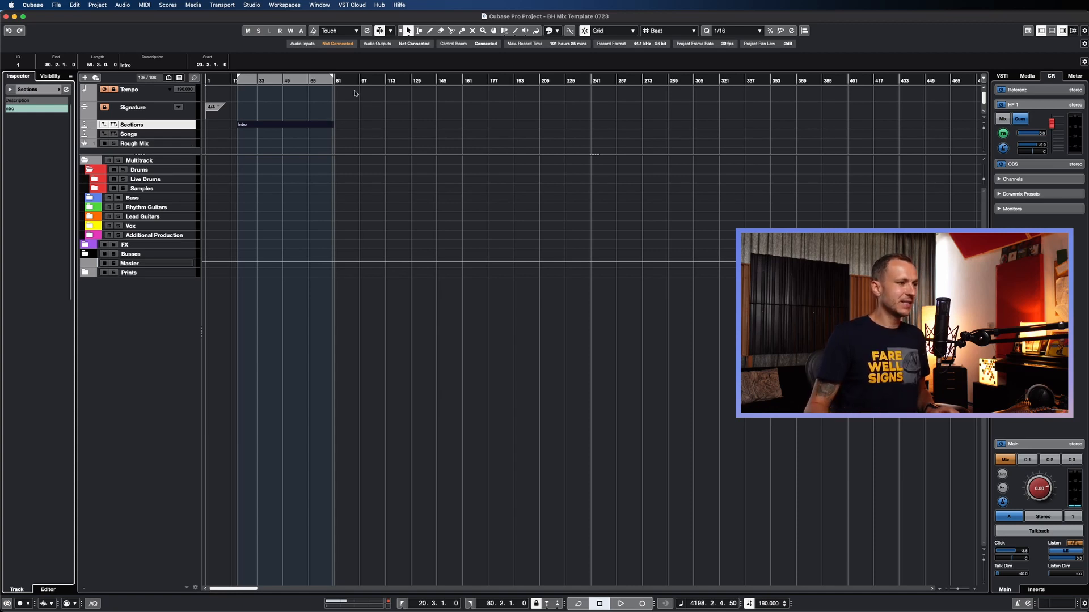
Step: Add a second cycle marker on the Sections track from bar 81 to bar 135 and name it "Verse 1"
drag(337, 74, 424, 76)
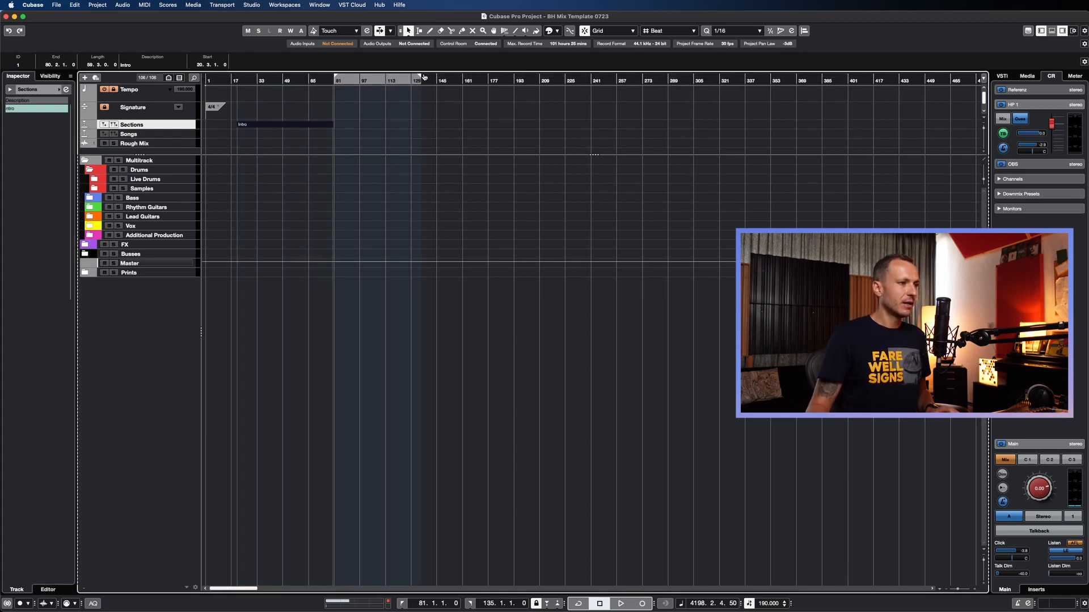
click(113, 125)
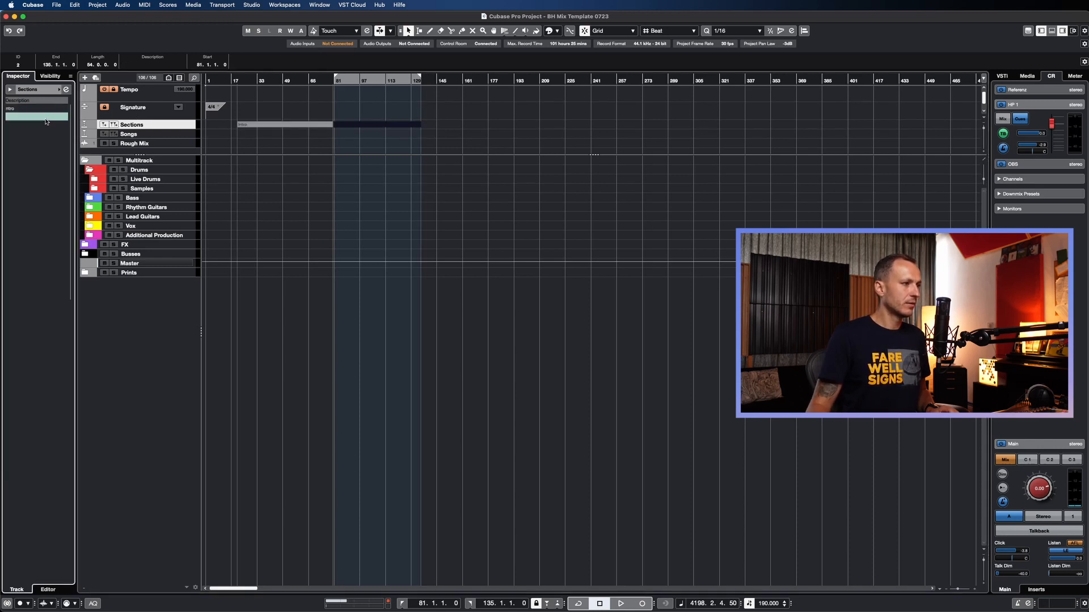
double_click(47, 117)
text(Verse 1)
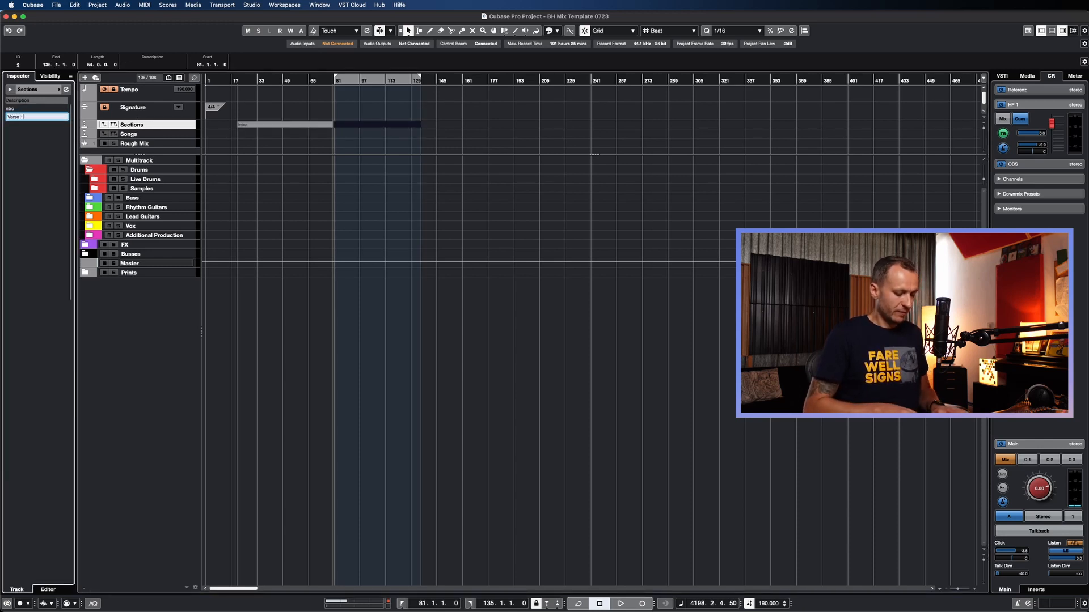
key(Return)
click(464, 112)
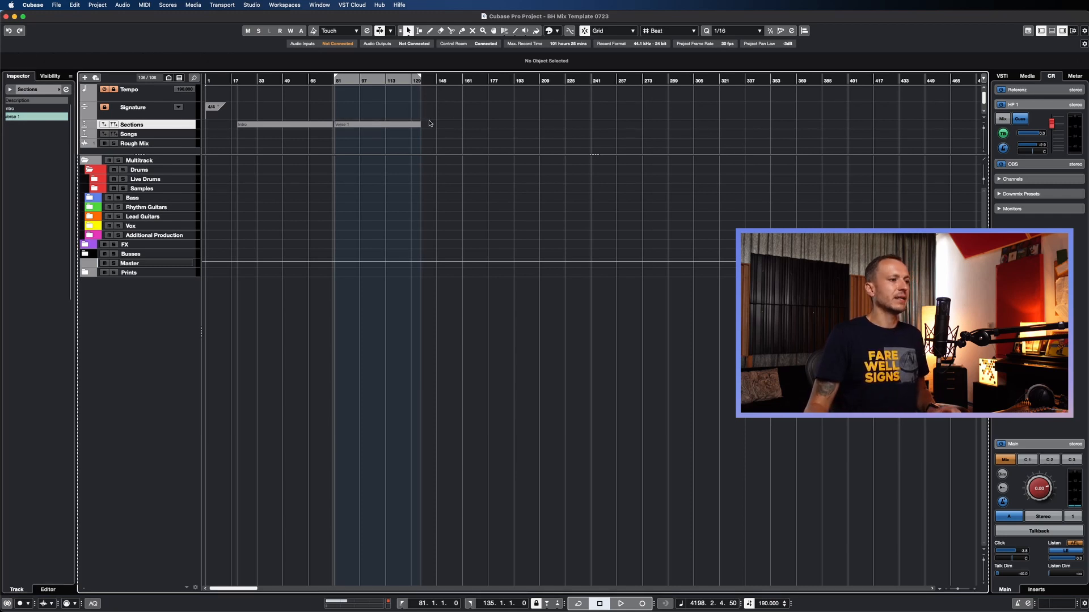
Step: Set the locators to the Intro marker's range and move the project cursor to its end
click(402, 125)
click(318, 125)
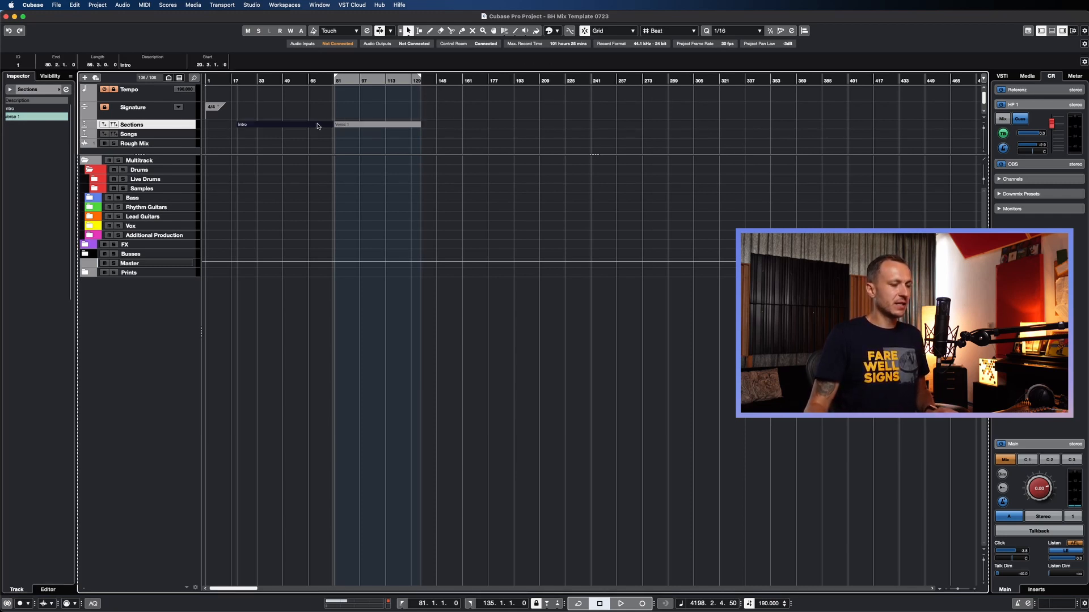
key(l)
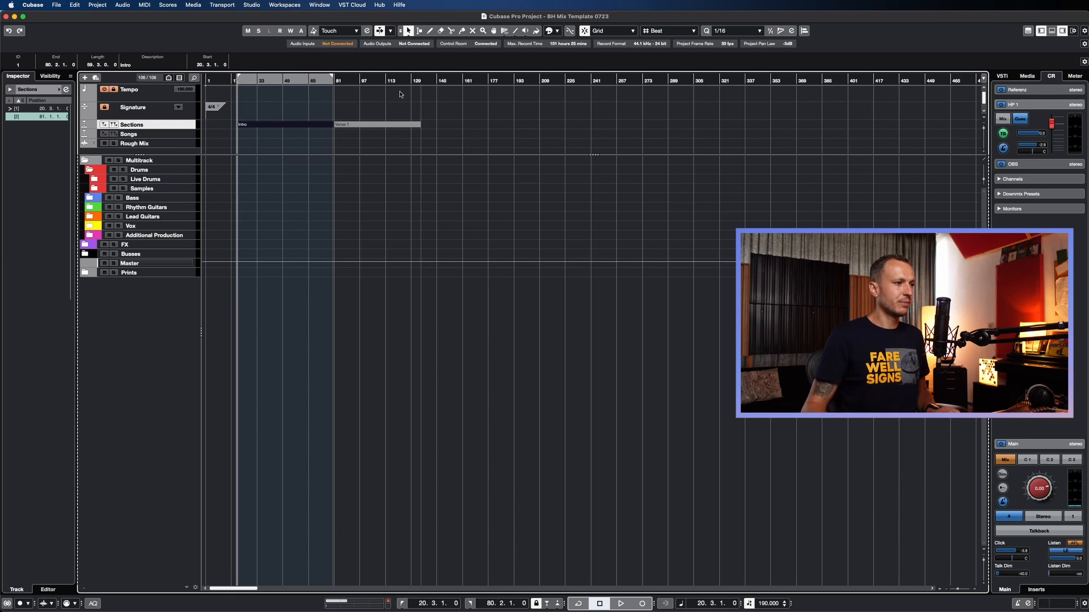
key(KP_2)
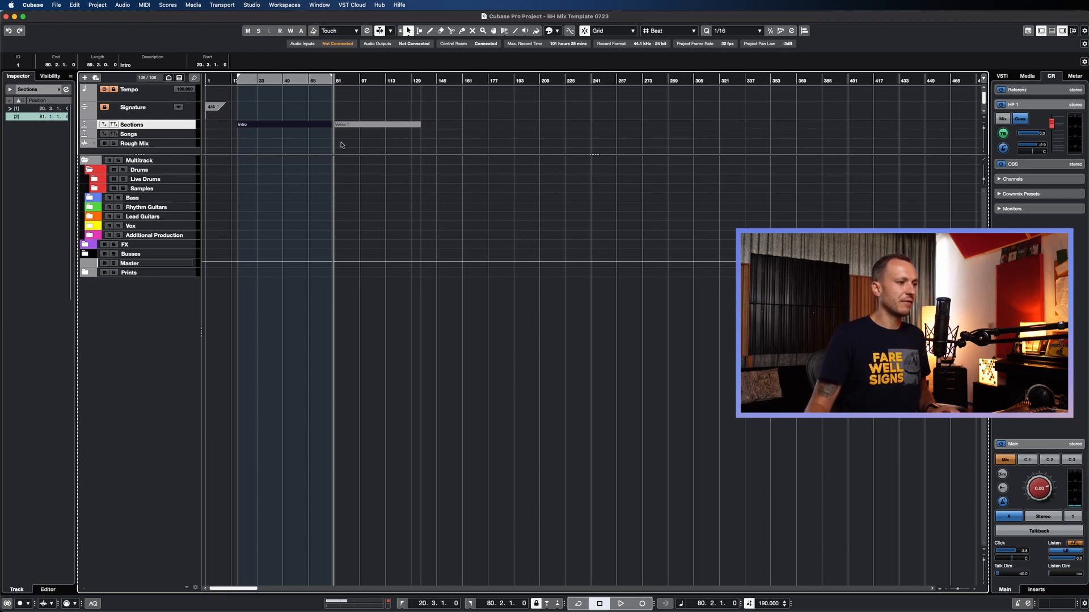
click(175, 137)
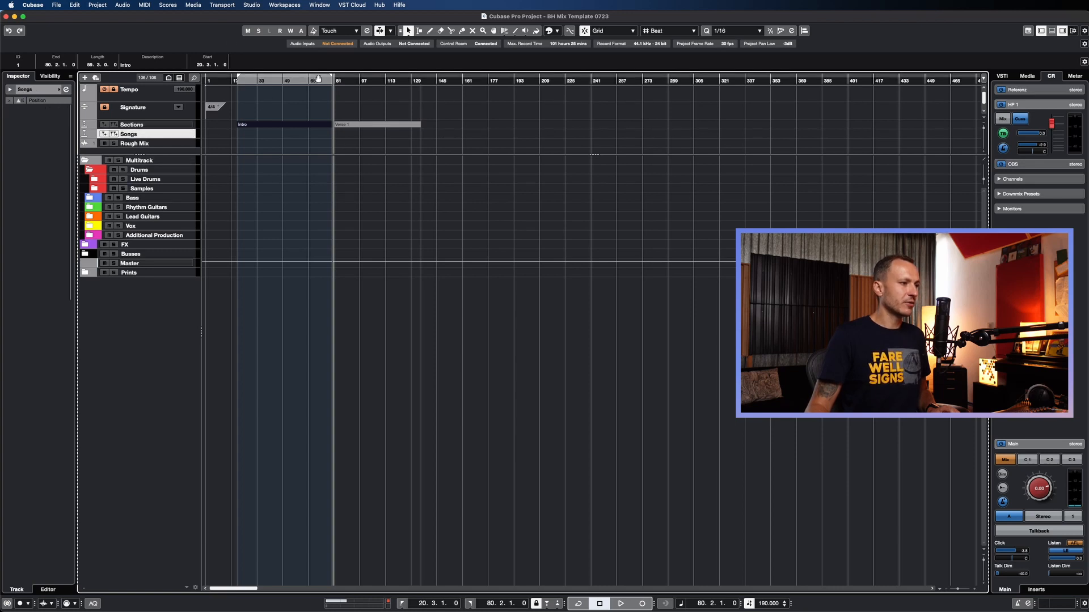
drag(330, 73, 957, 77)
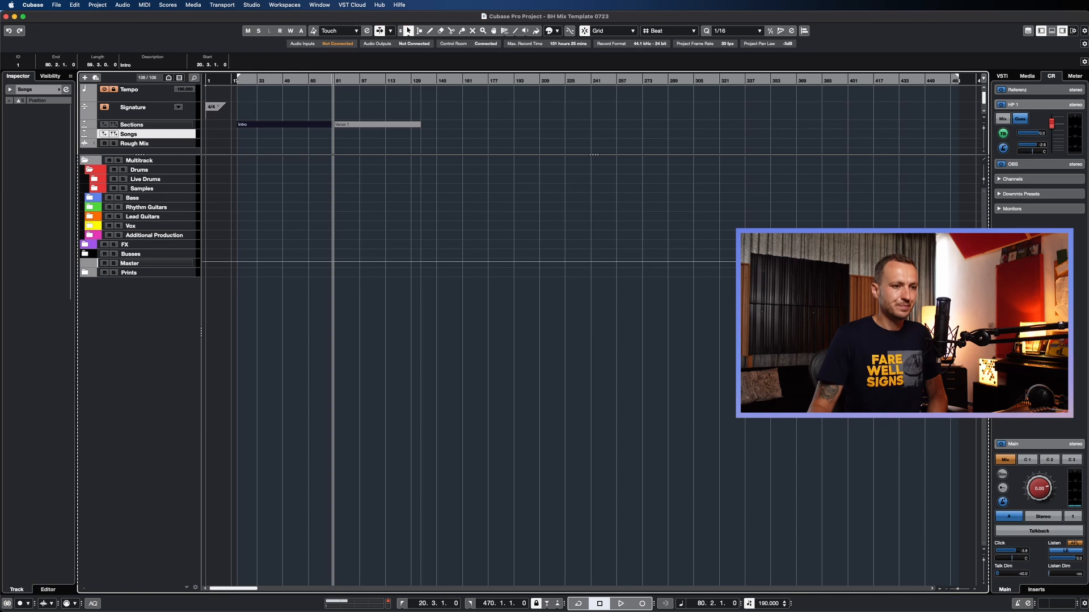
click(956, 266)
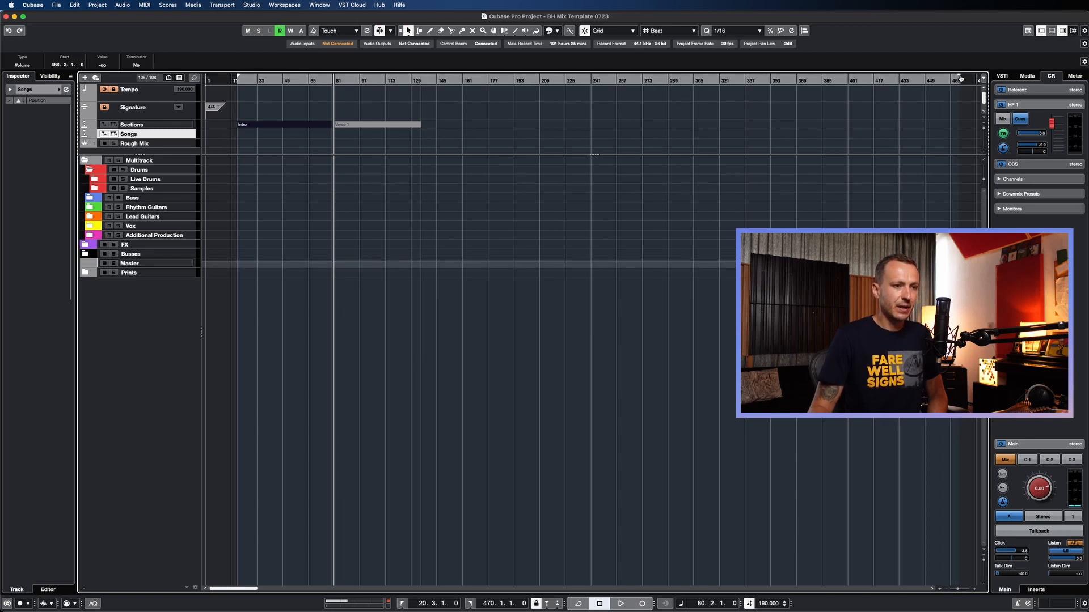
scroll(964, 80, right, 1)
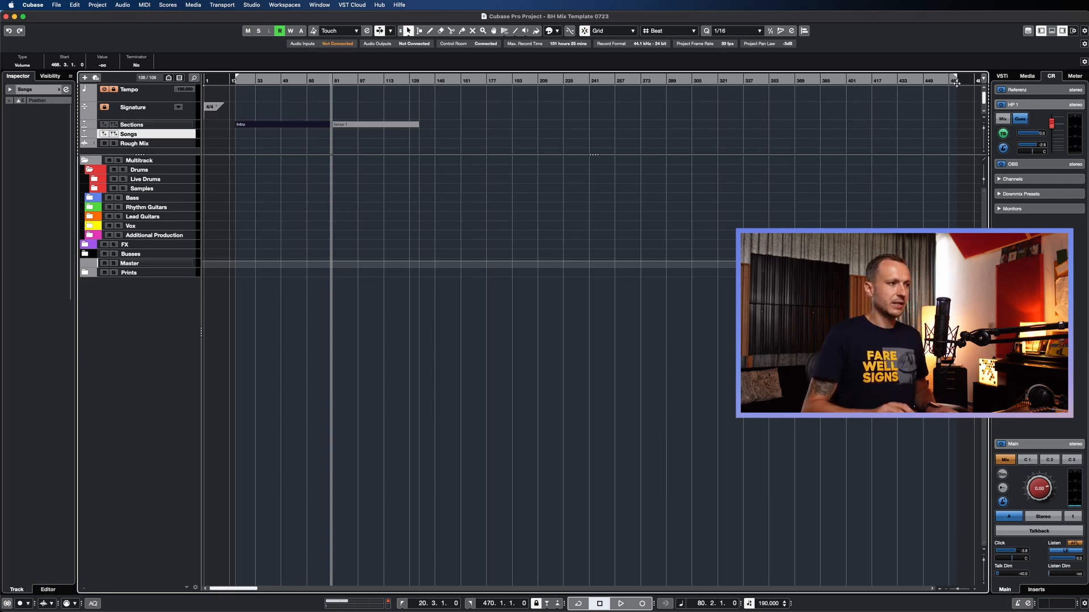
click(957, 84)
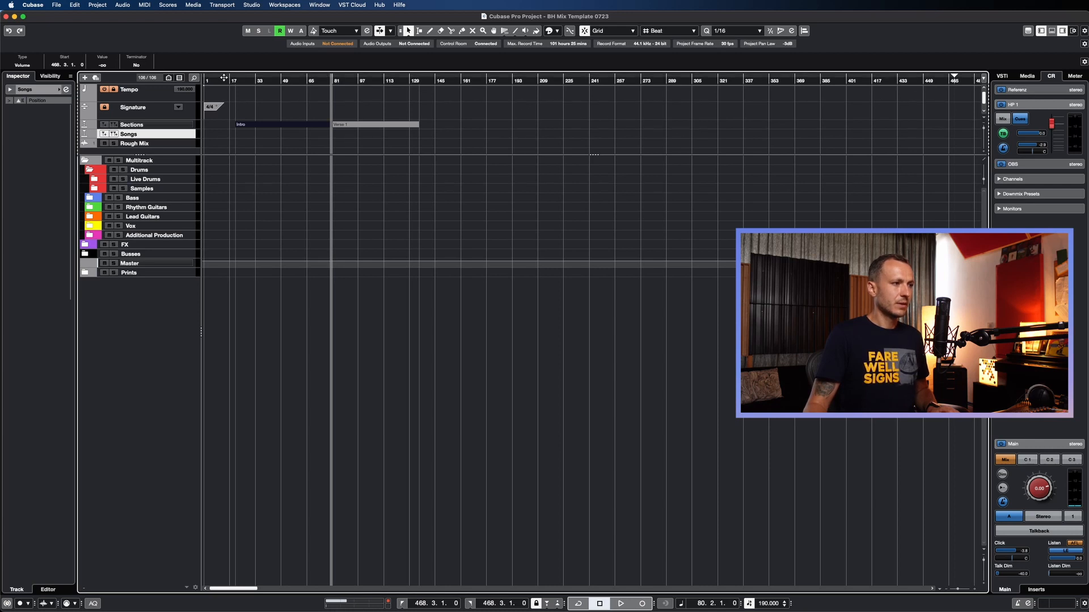
Step: Set the locators from 10.3.1.0 to 472.2.1.0 and add a cycle marker for that range on the Songs track
drag(223, 78, 963, 103)
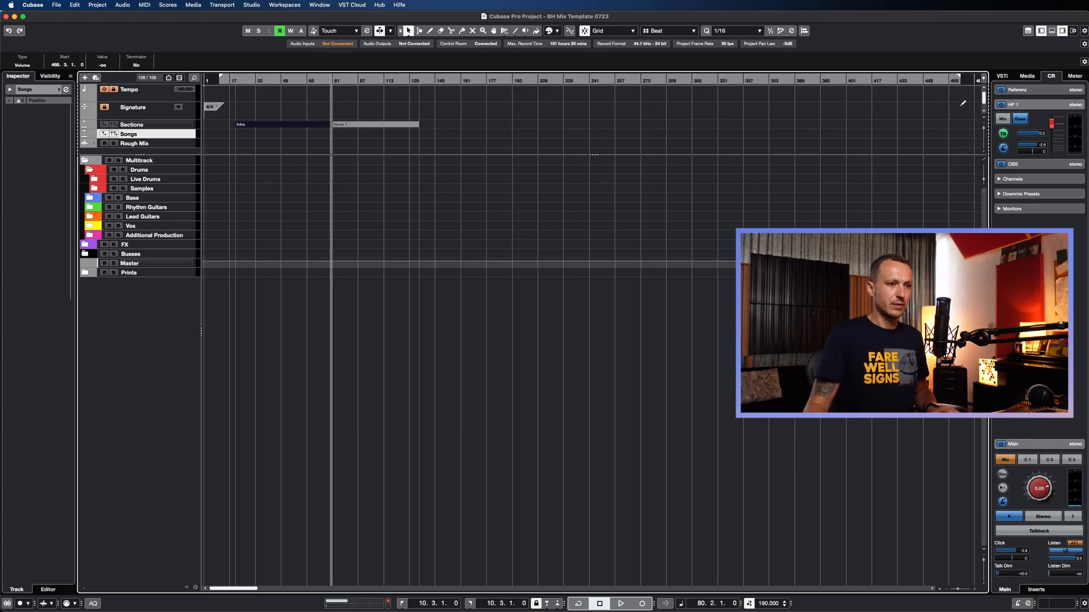
click(115, 135)
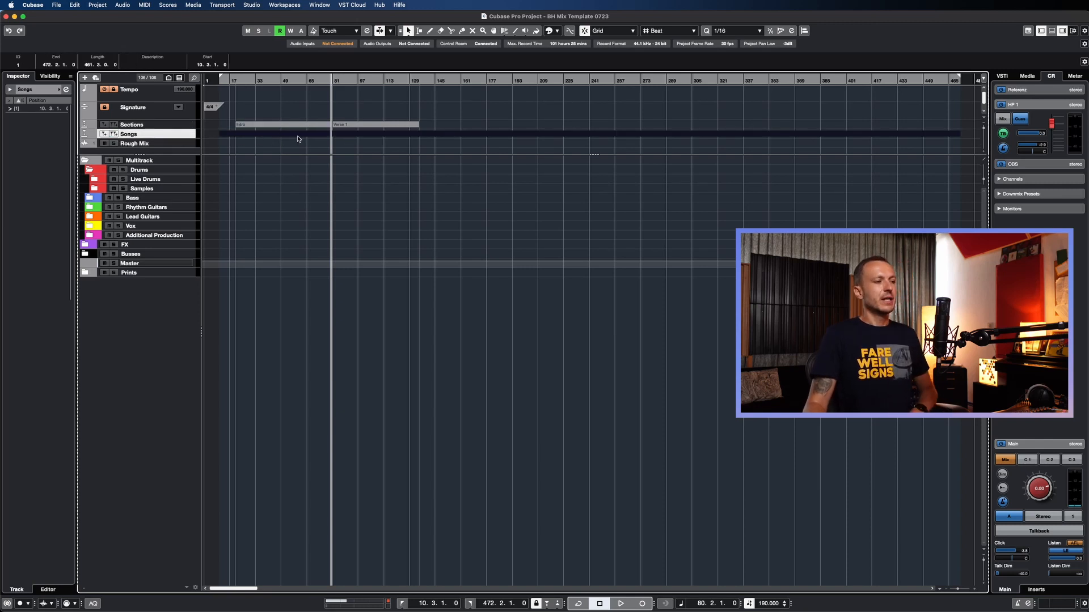
Step: Cycle the Verse 1 marker's range, and return the locators to the Songs track marker's range with cycling off
click(411, 126)
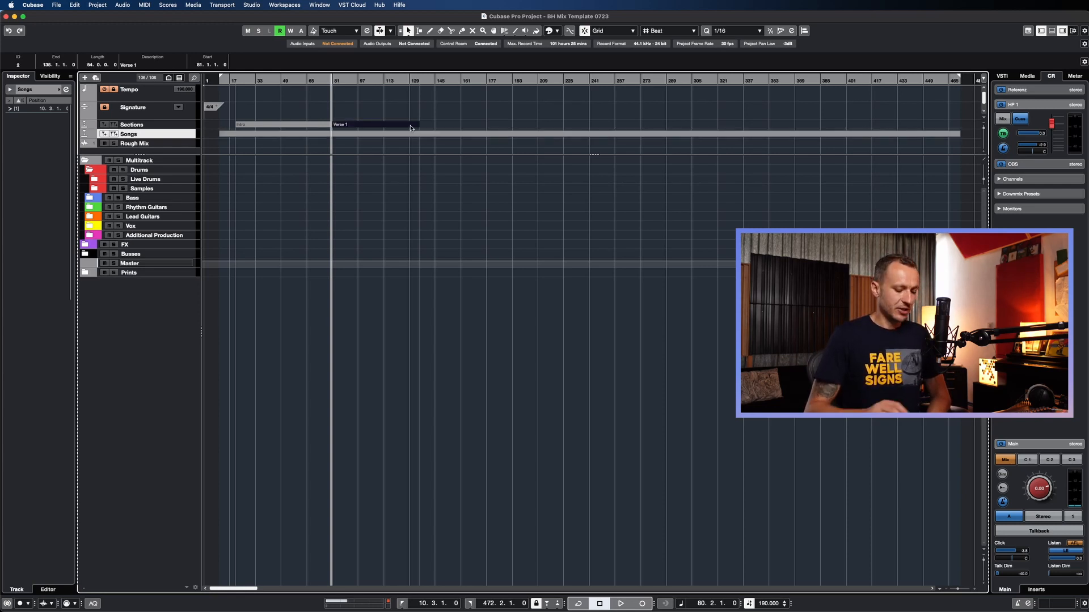
key(KP_Divide)
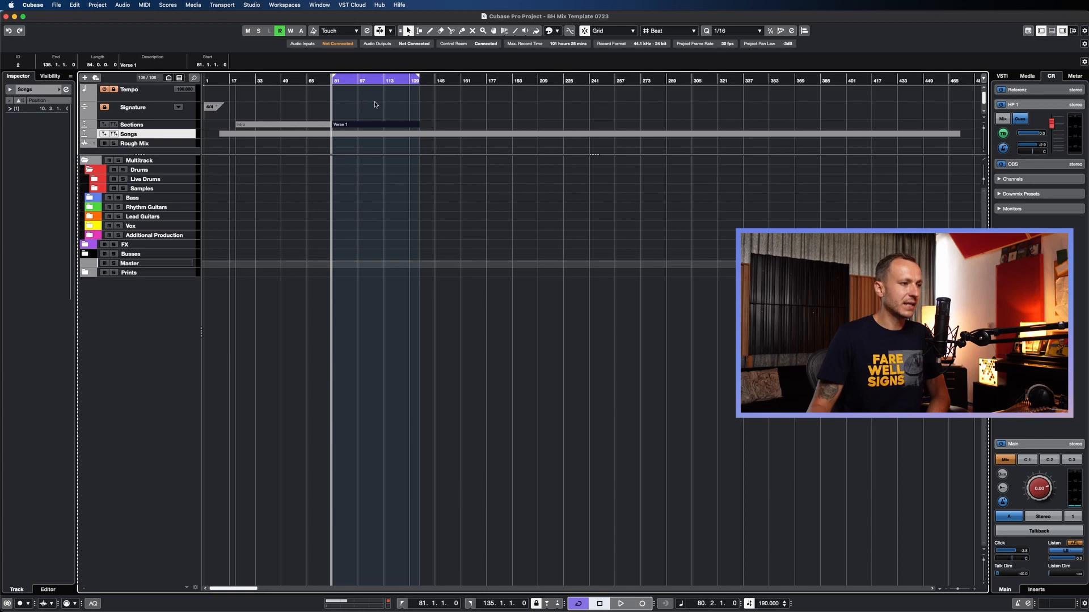
click(393, 135)
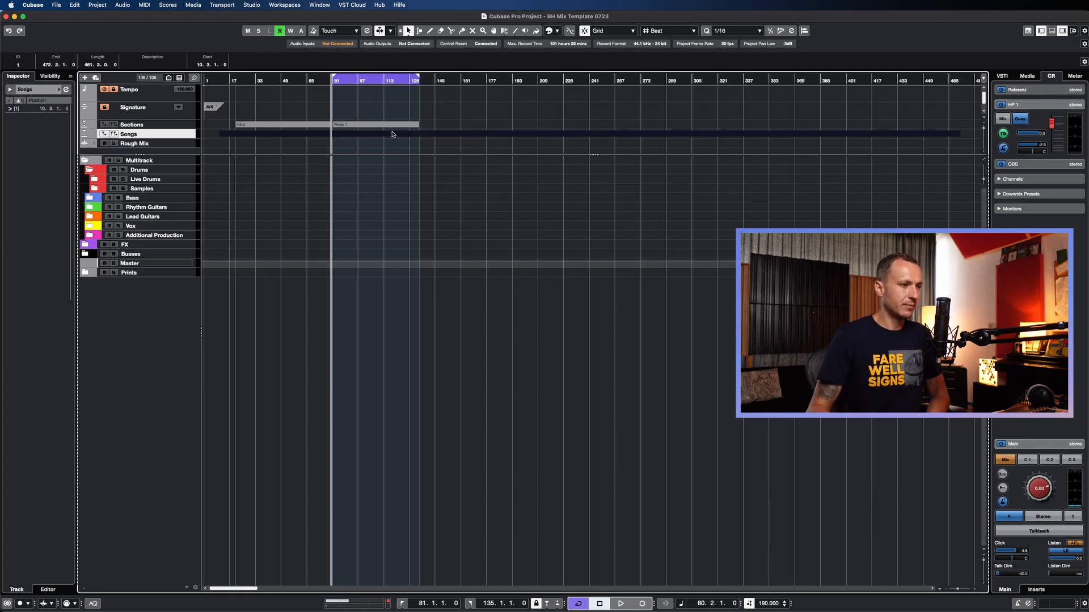
key(p)
key(KP_Divide)
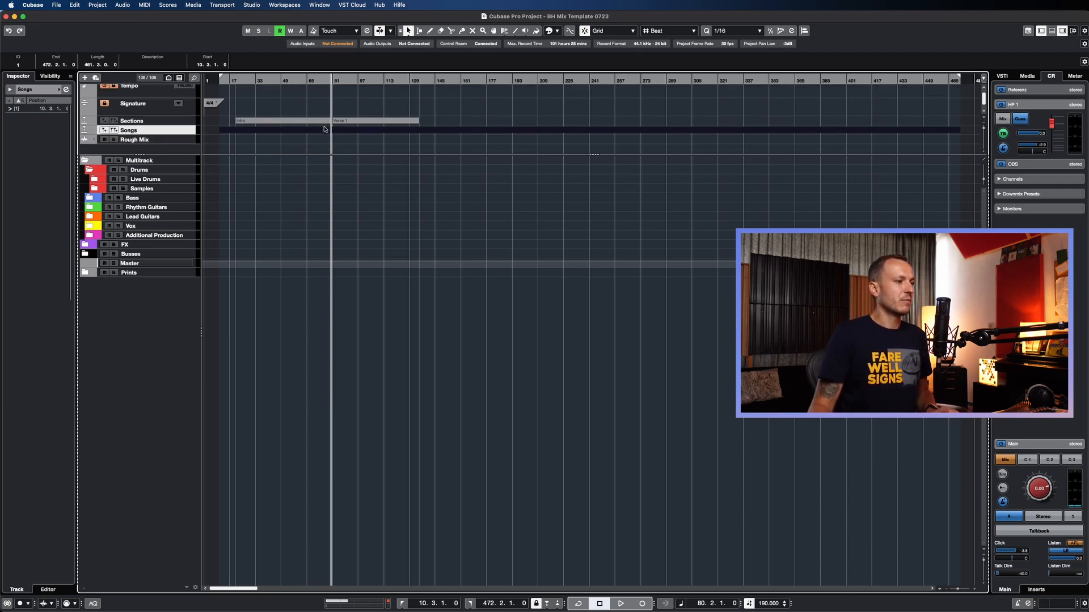
Step: Select the Rough Mix track and switch the Control Room source to cue C 1 and back to the mix
click(170, 143)
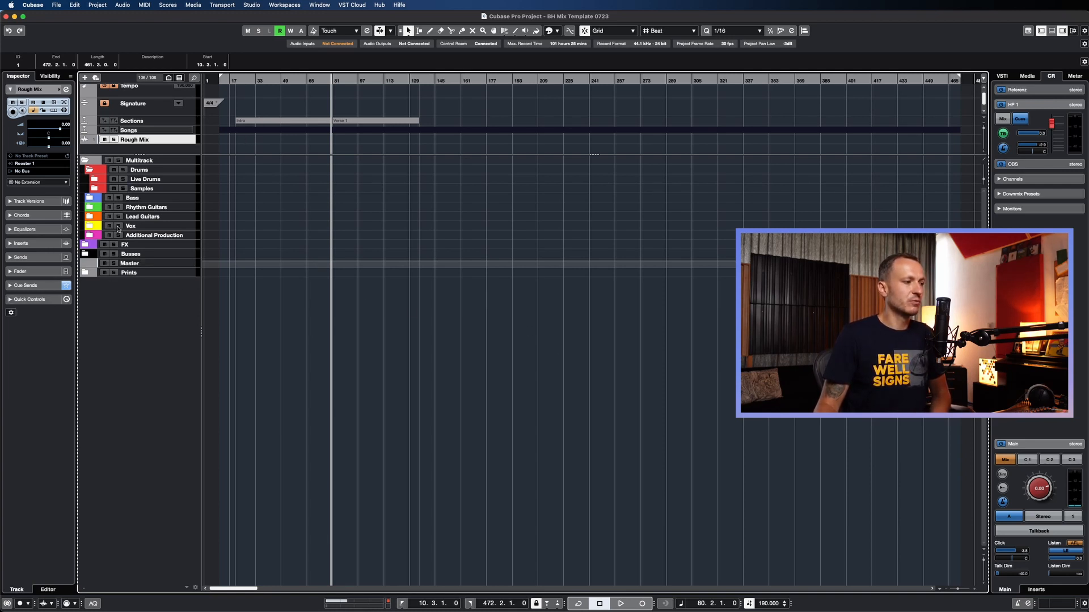
click(1028, 460)
click(1027, 461)
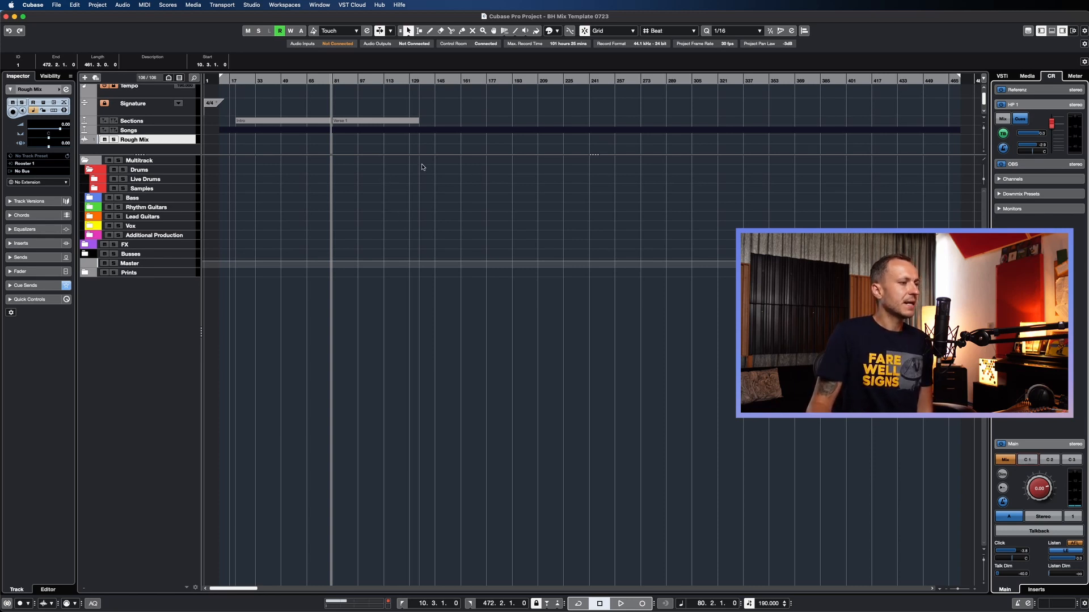
Step: Raise the track list divider to just beneath Rough Mix and collapse the Drums folder inside Multitrack
drag(595, 154, 597, 147)
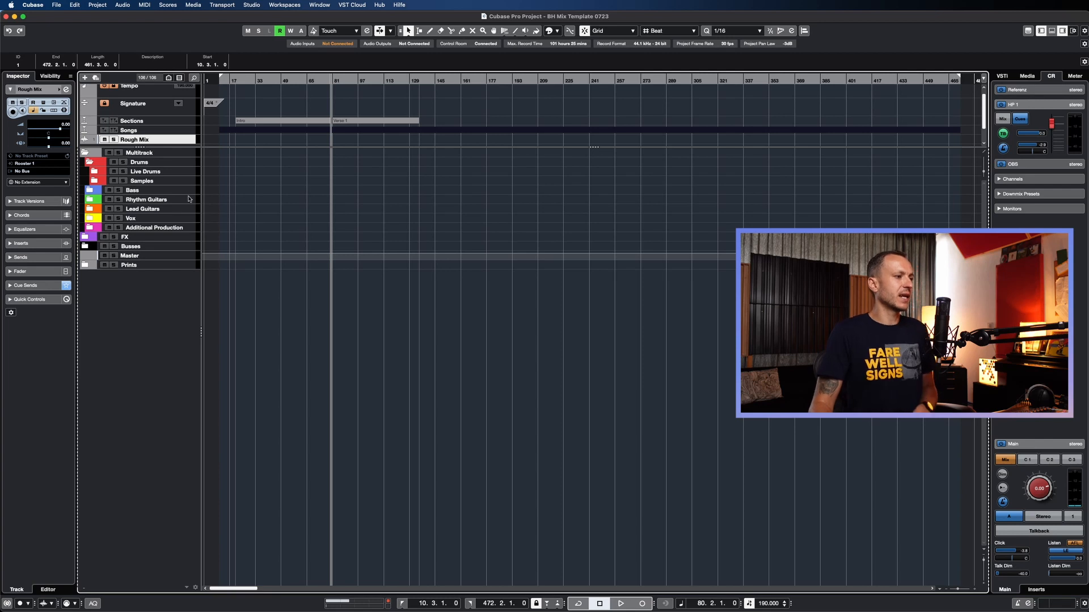
click(83, 152)
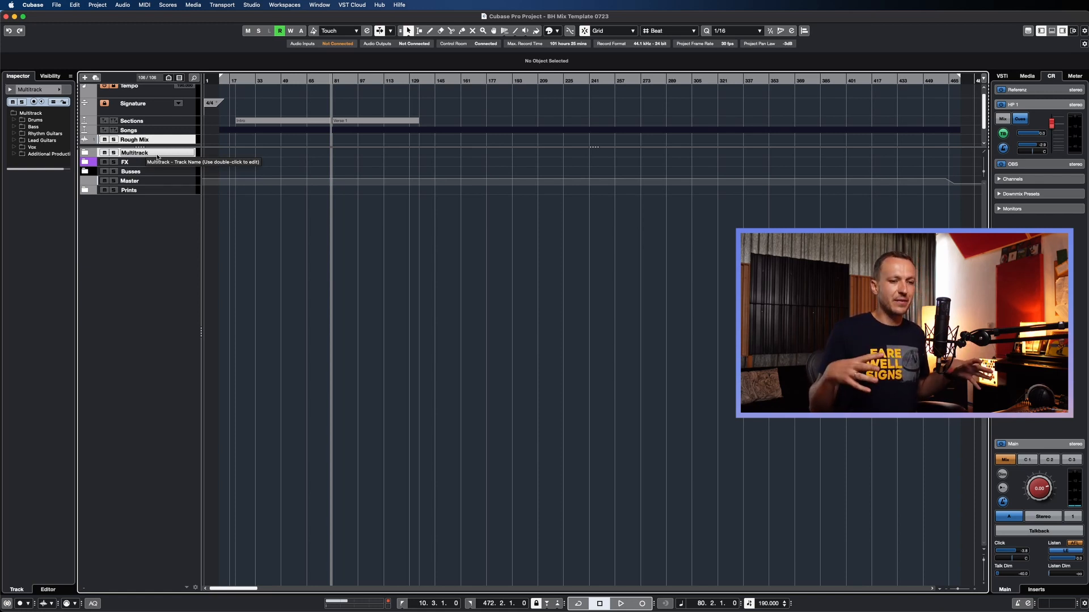
click(84, 153)
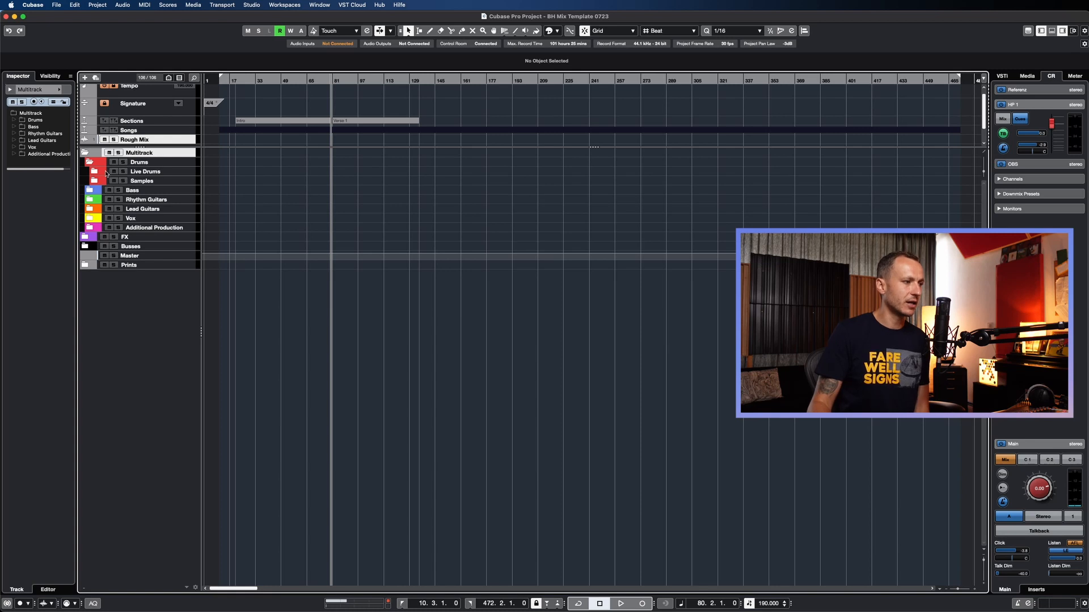
click(89, 162)
Step: Look through the contents of the Drums, Bass, Rhythm Guitars, Lead Guitars, Vox and Additional Production folders
click(134, 163)
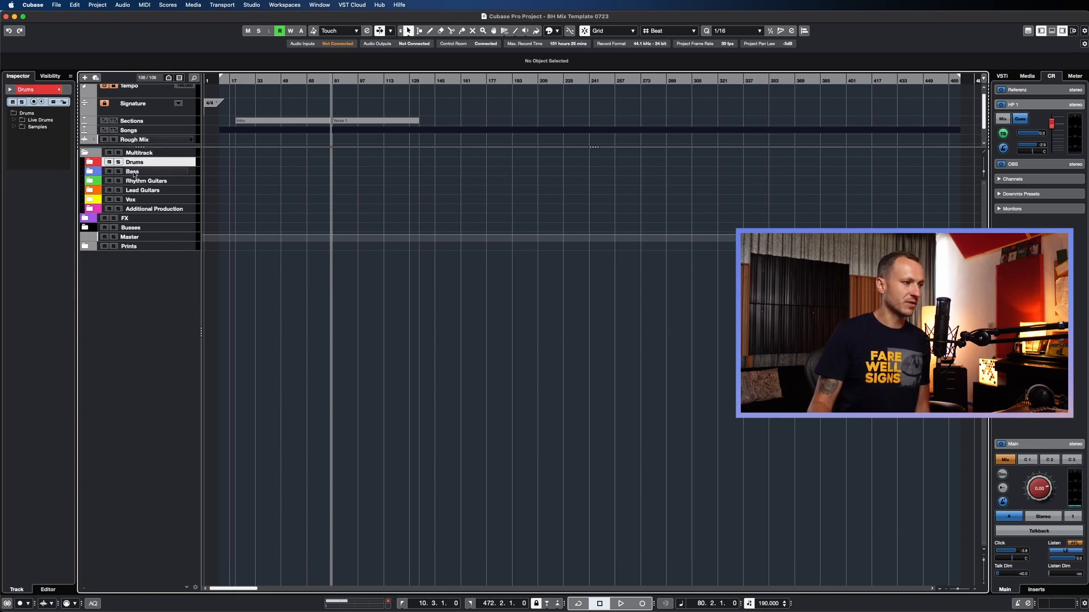
click(134, 172)
click(145, 181)
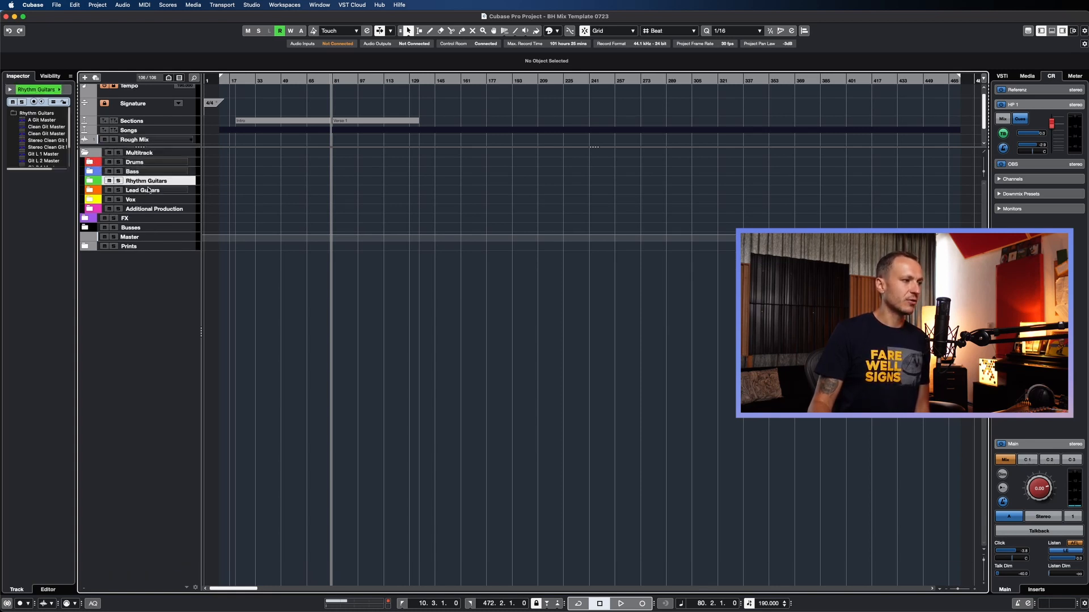
click(147, 191)
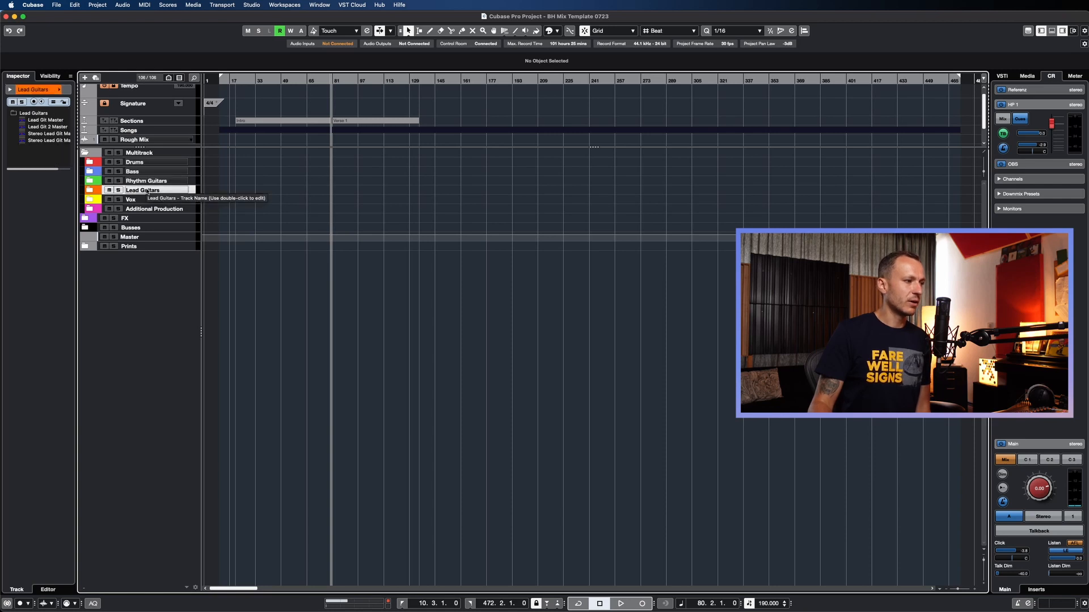
click(148, 199)
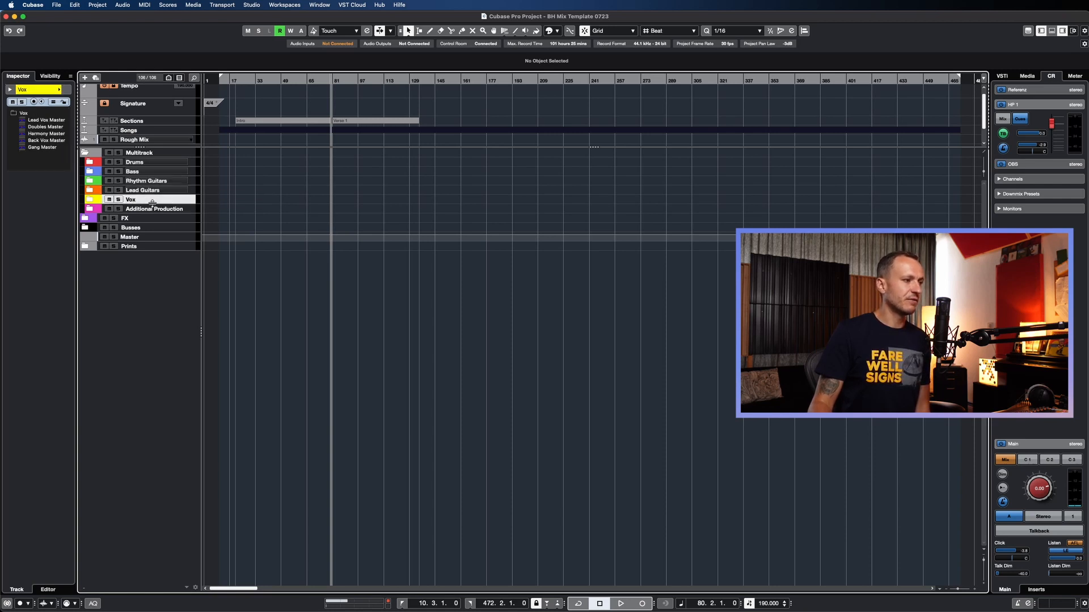
click(152, 209)
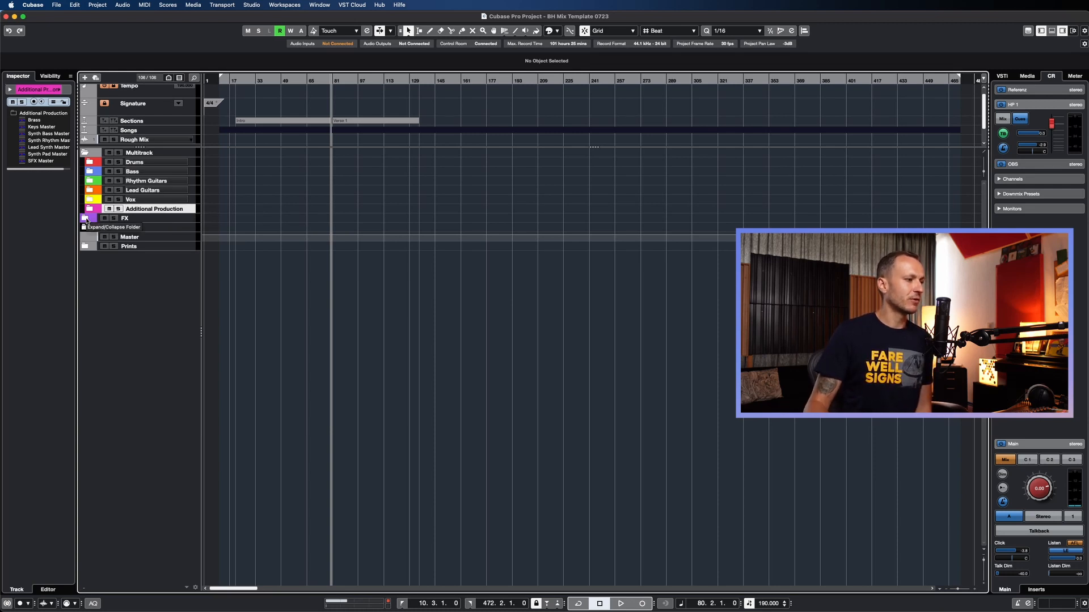
Step: Collapse the Multitrack folder and expand the FX folder
click(87, 153)
click(111, 154)
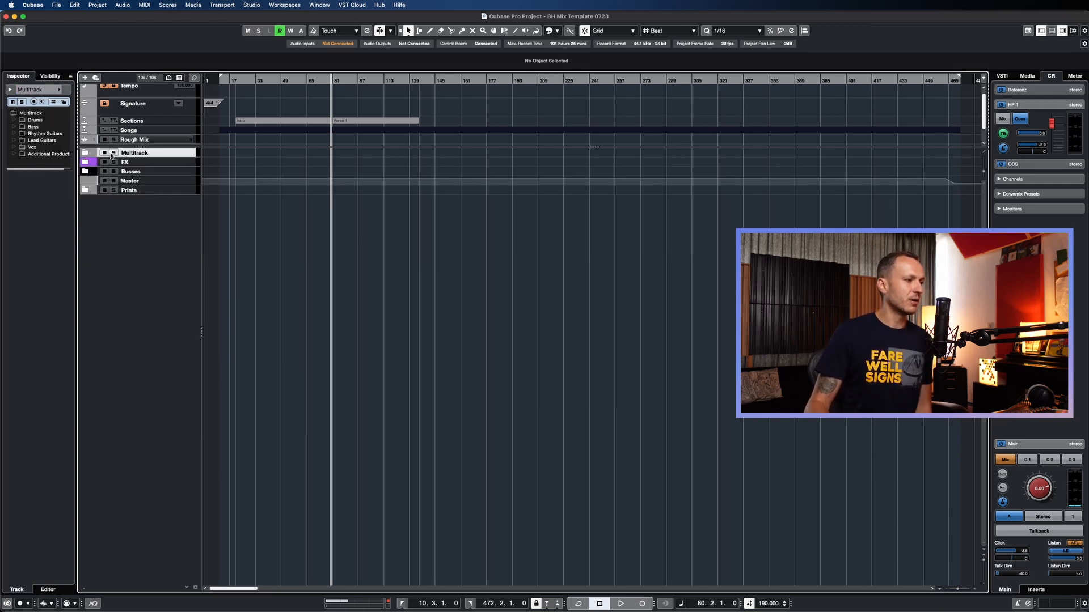
click(87, 163)
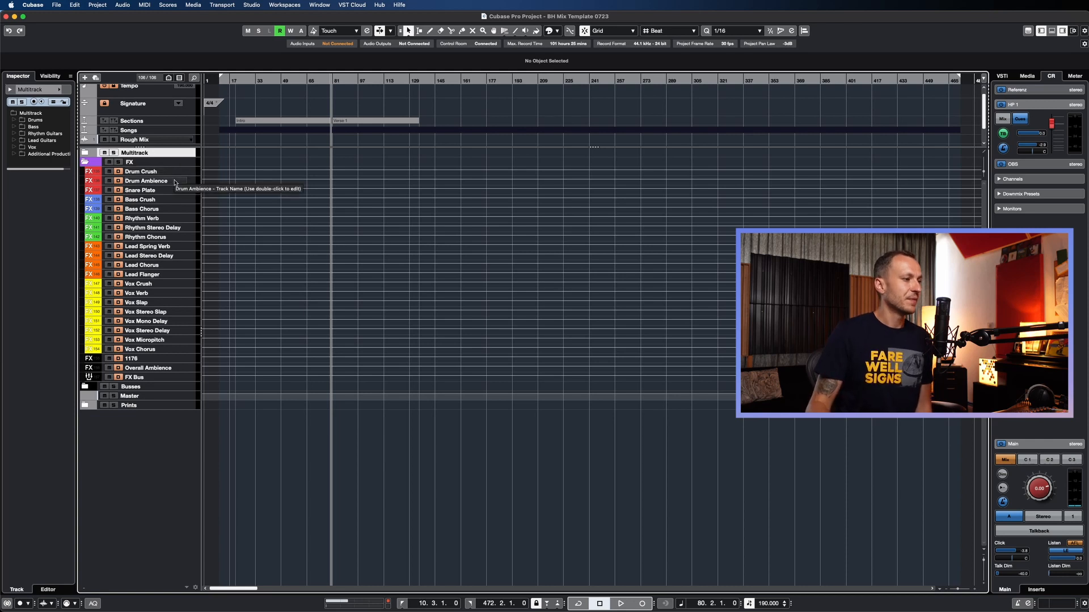
Step: Examine the inserts on the Drum Ambience, Snare Plate, Bass Crush, Bass Chorus and Rhythm Verb effect tracks
click(175, 182)
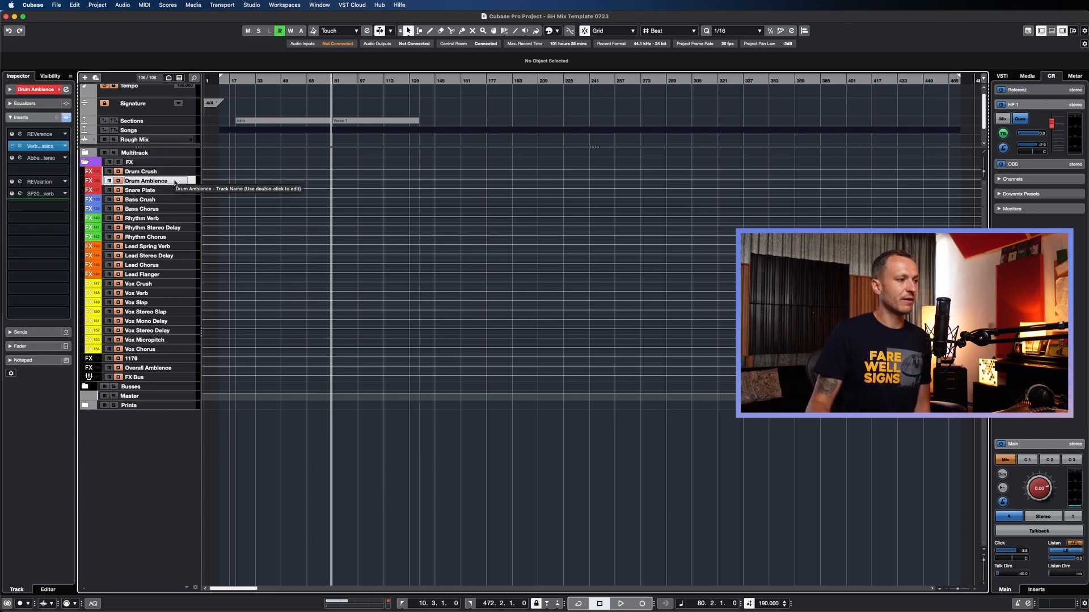
click(179, 192)
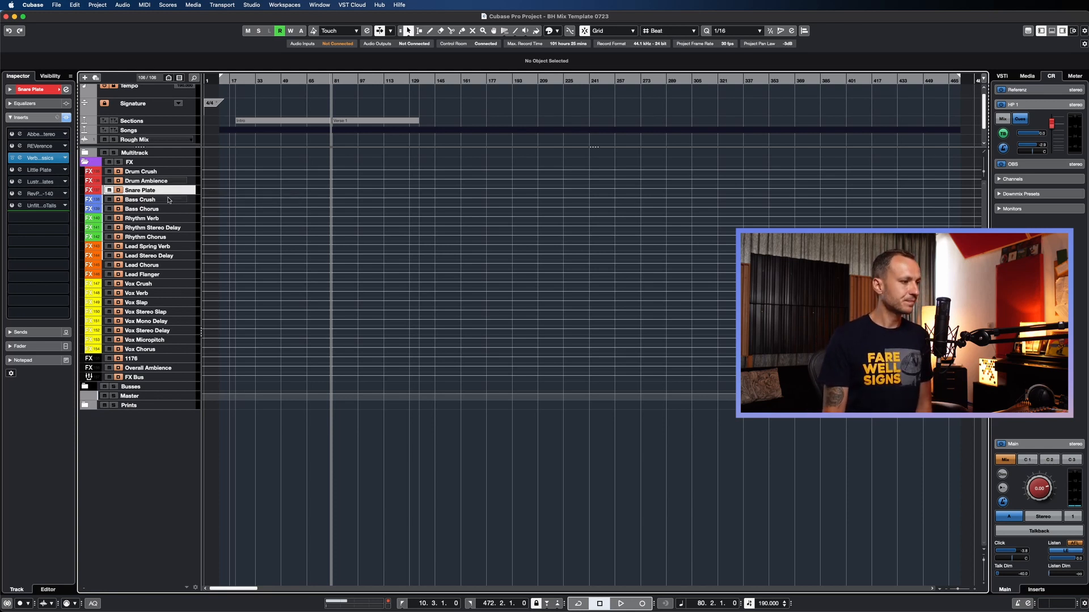
click(168, 200)
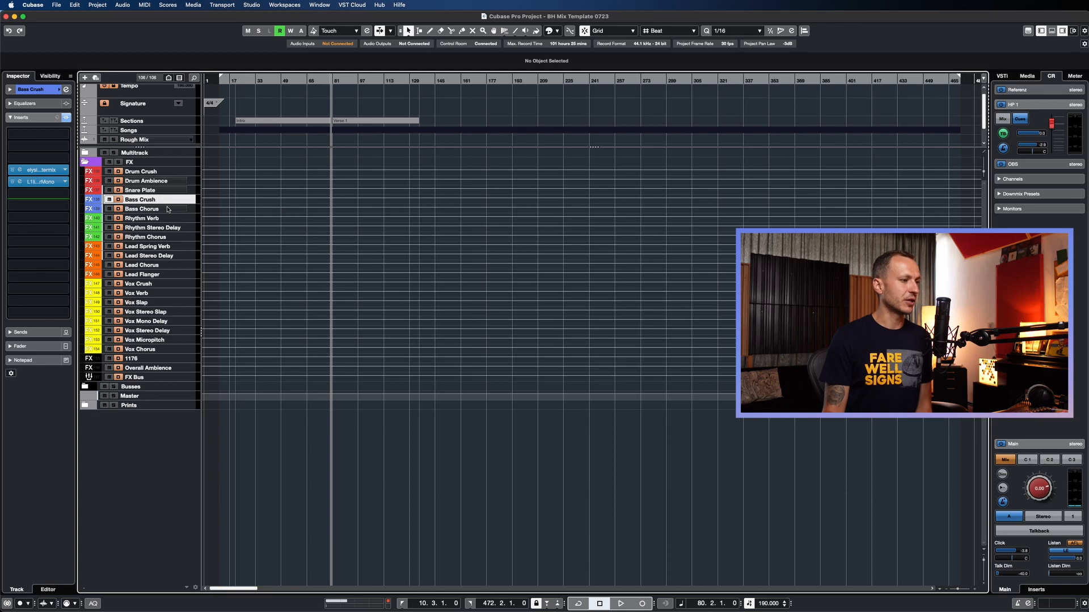
key(Down)
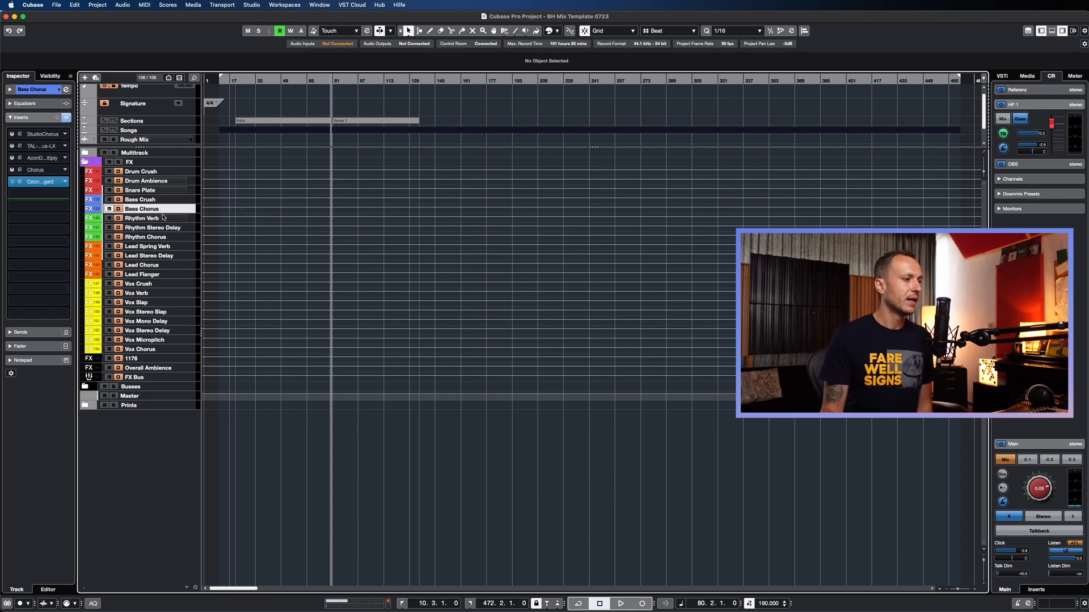
click(163, 217)
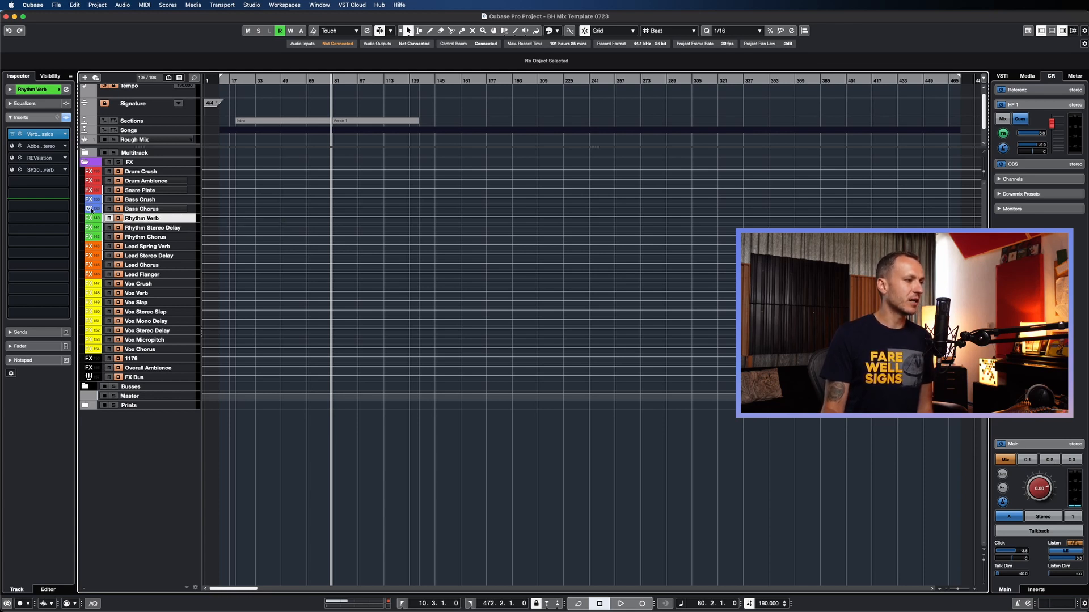
click(86, 153)
click(87, 153)
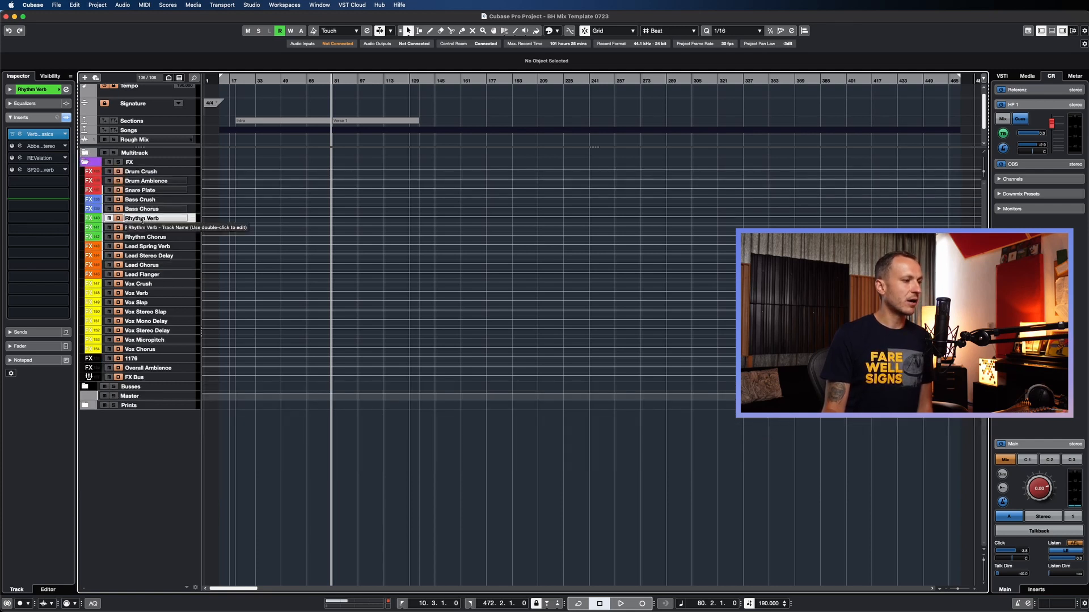
Step: Examine the inserts on Rhythm Stereo Delay, Rhythm Chorus and the lead effect tracks from Lead Spring Verb to Lead Flanger
click(148, 228)
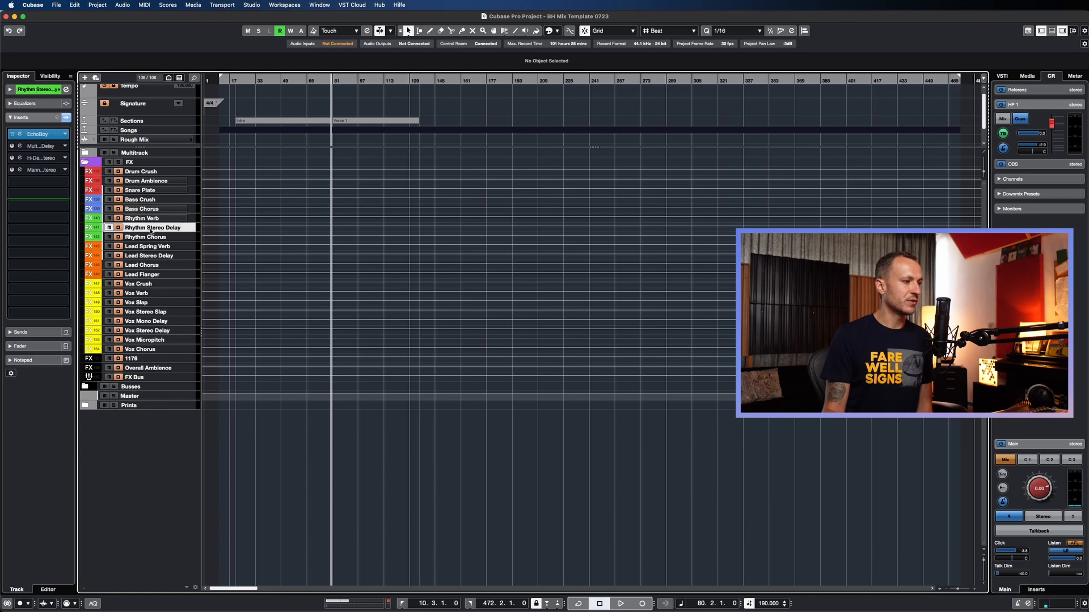
click(148, 236)
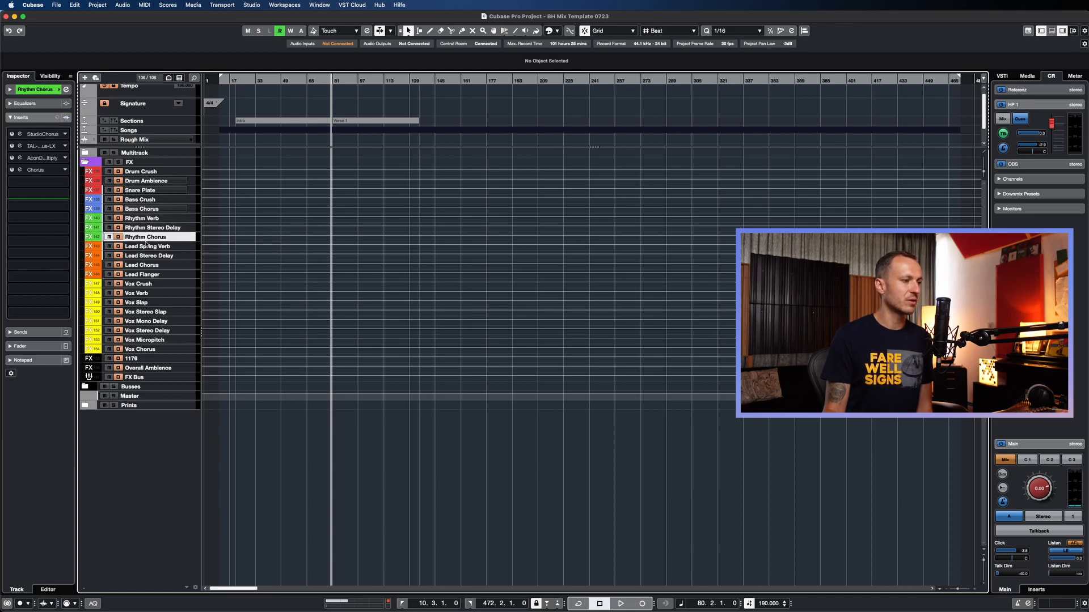
click(145, 247)
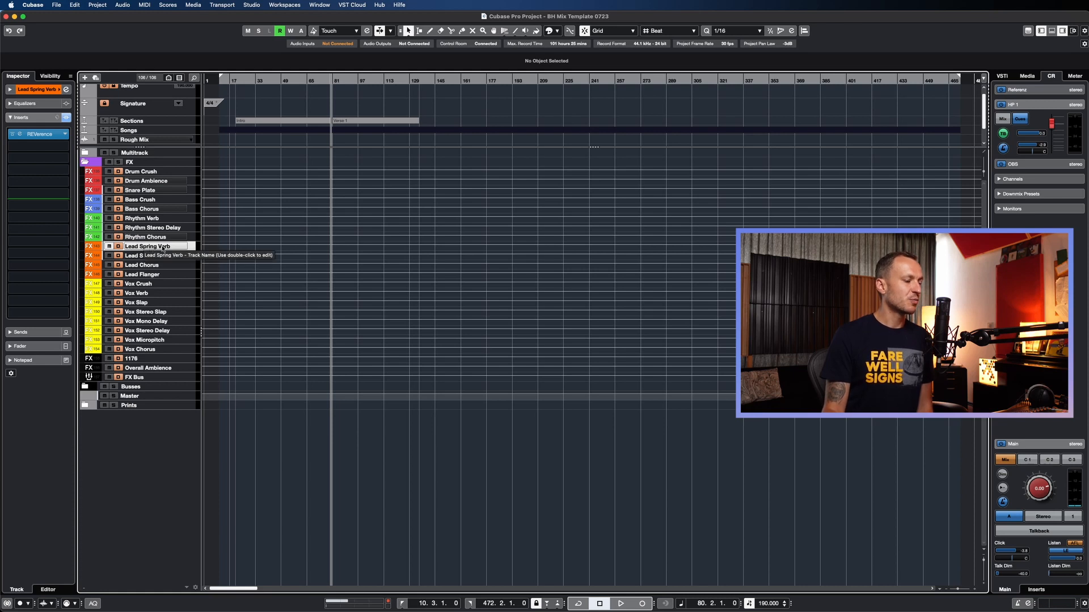
click(162, 256)
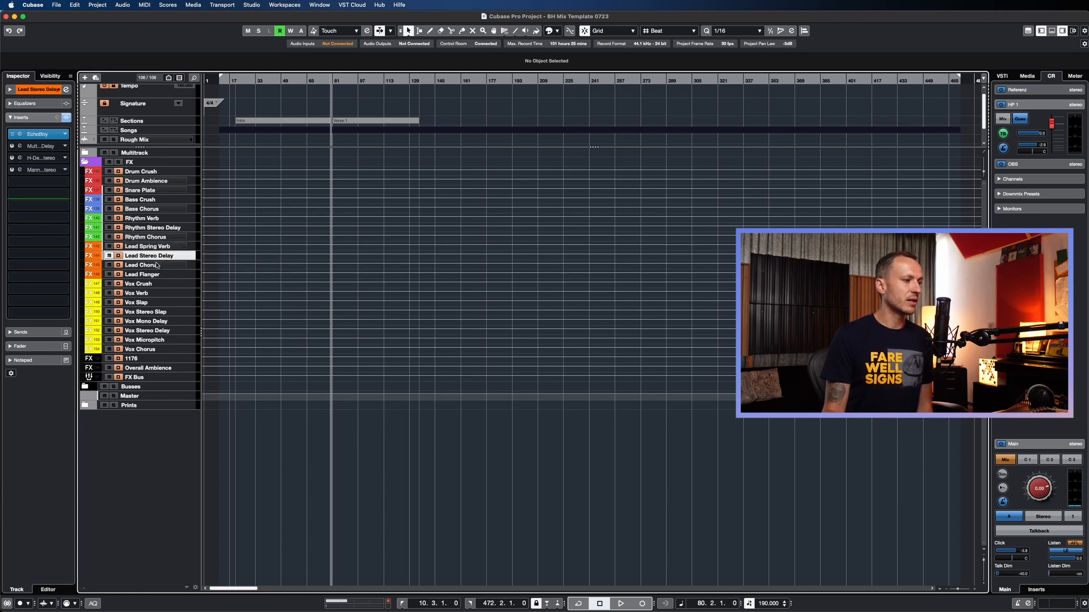
click(157, 265)
click(158, 276)
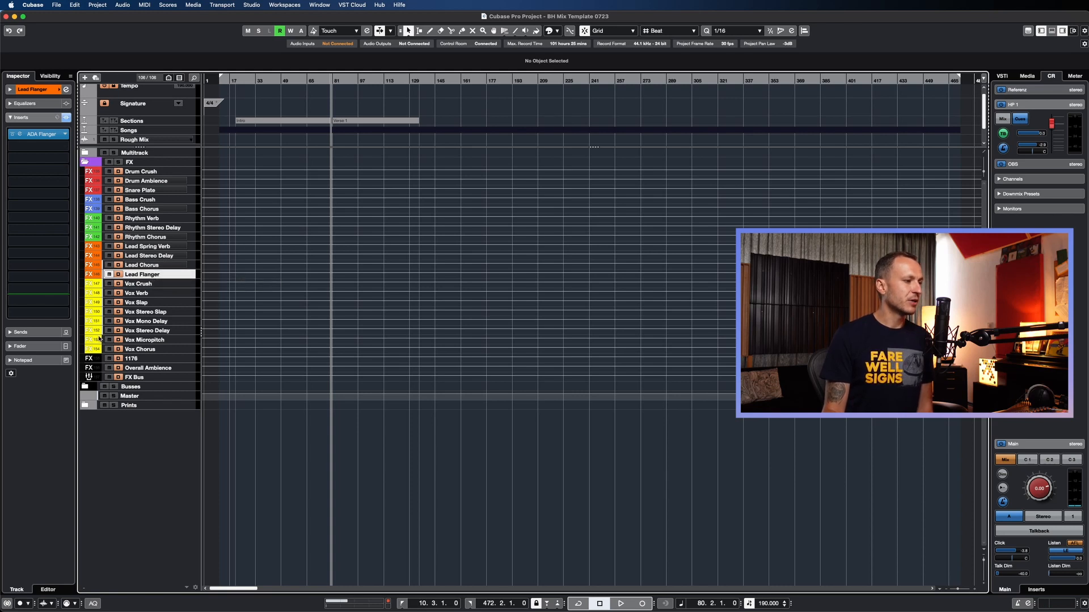
Step: Examine the inserts on the vocal effect tracks from Vox Crush to Vox Chorus and on the 1176 track
click(156, 285)
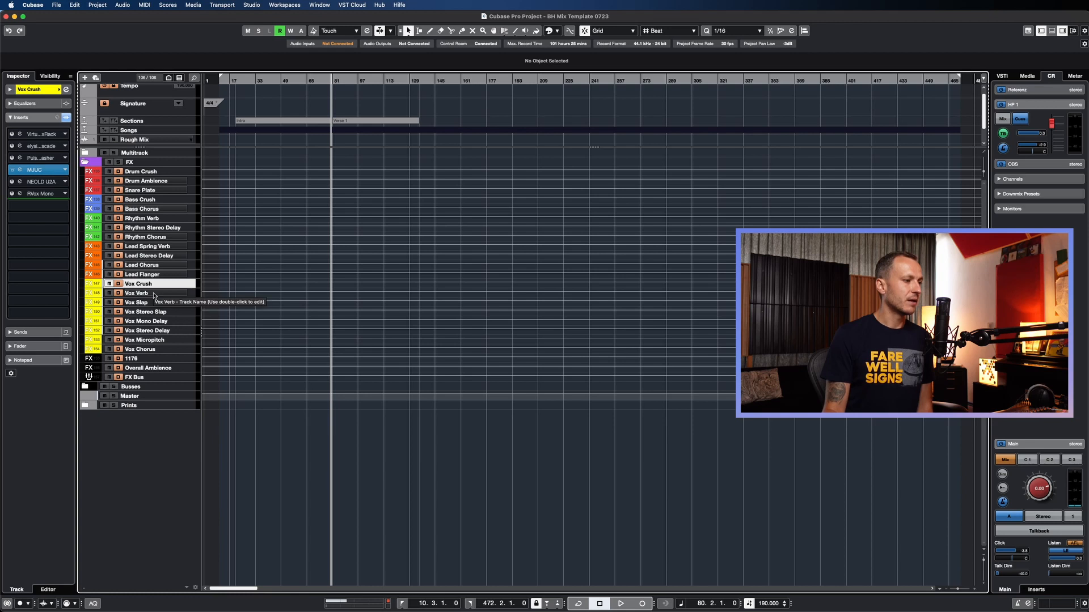
click(161, 295)
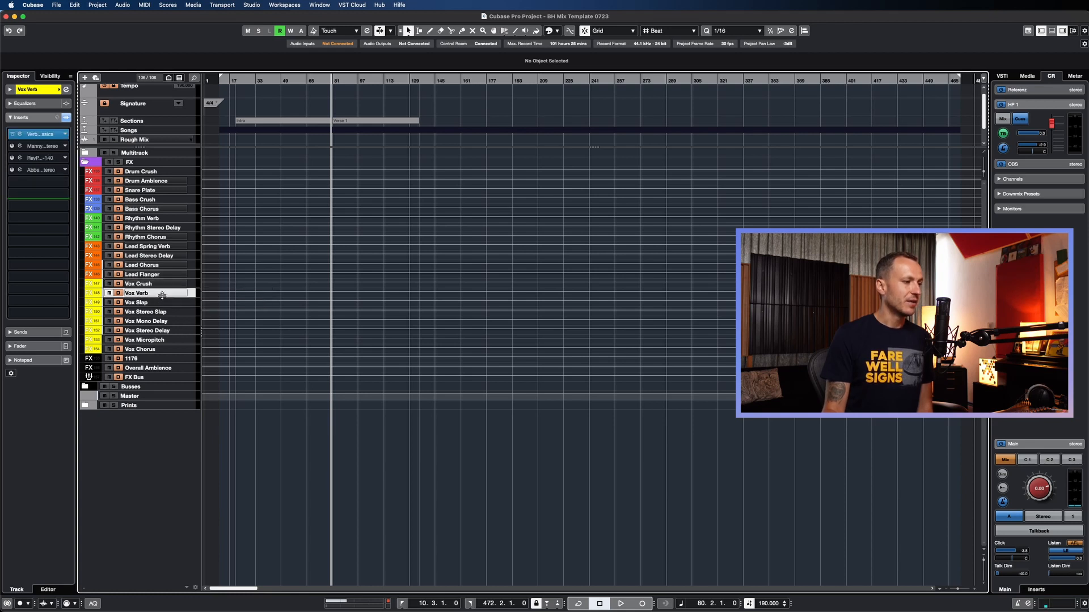
click(162, 303)
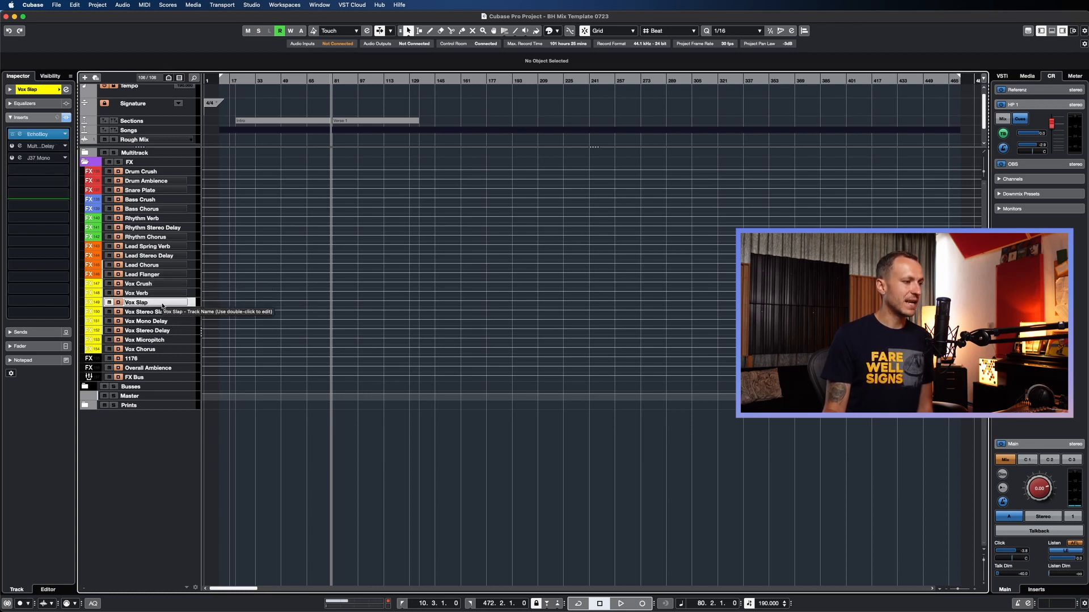
click(164, 312)
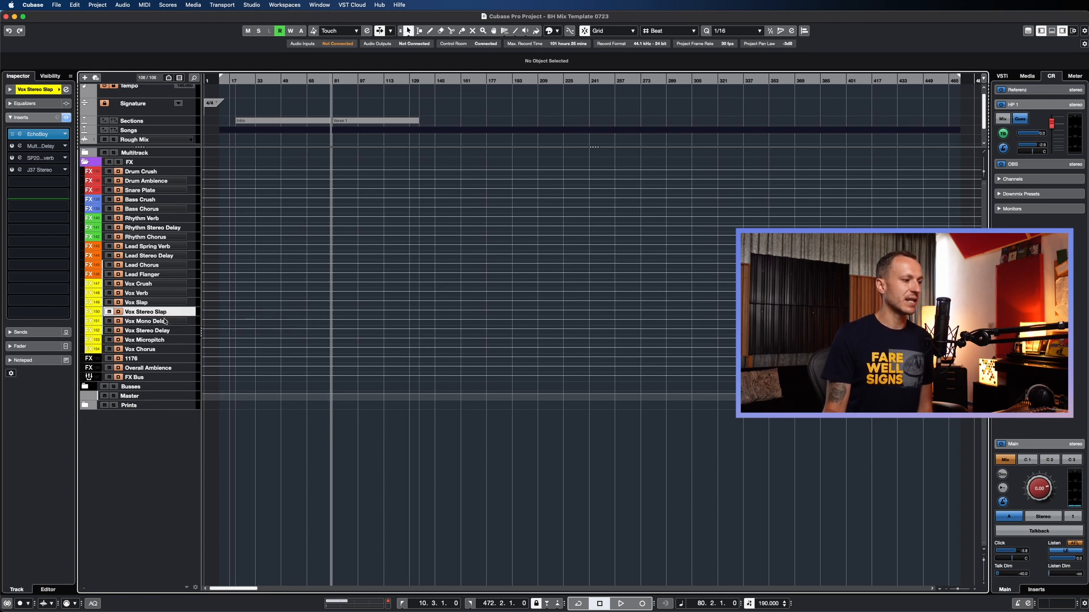
click(166, 321)
click(166, 331)
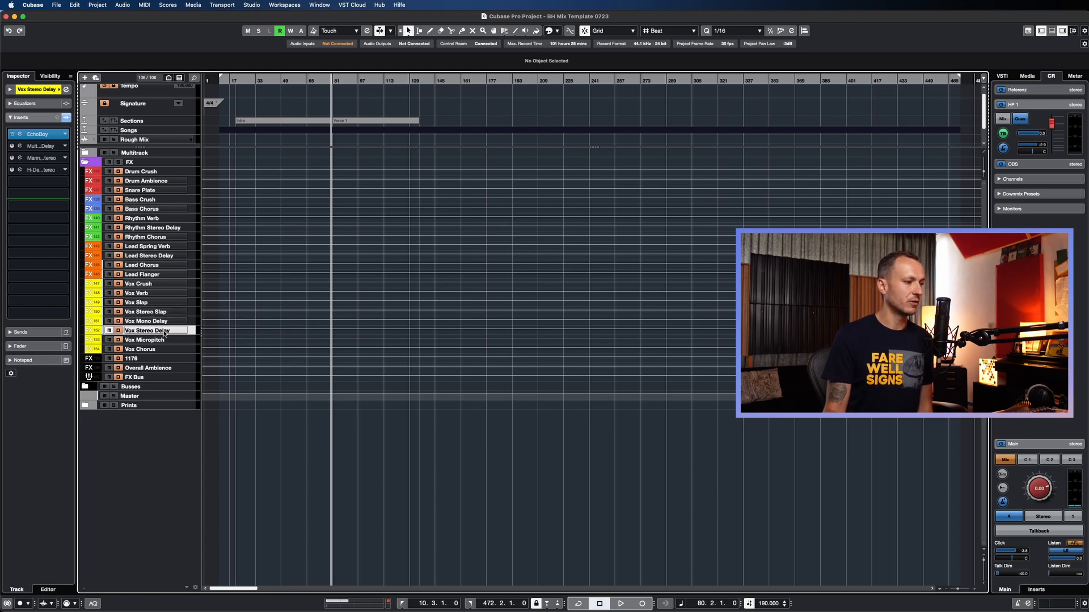
click(166, 341)
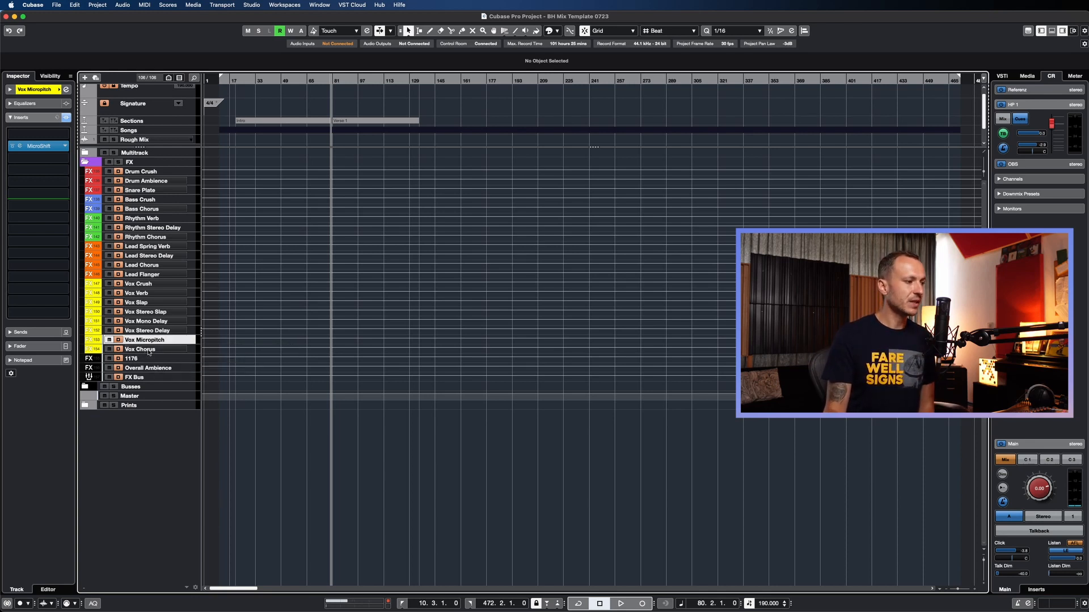
click(148, 351)
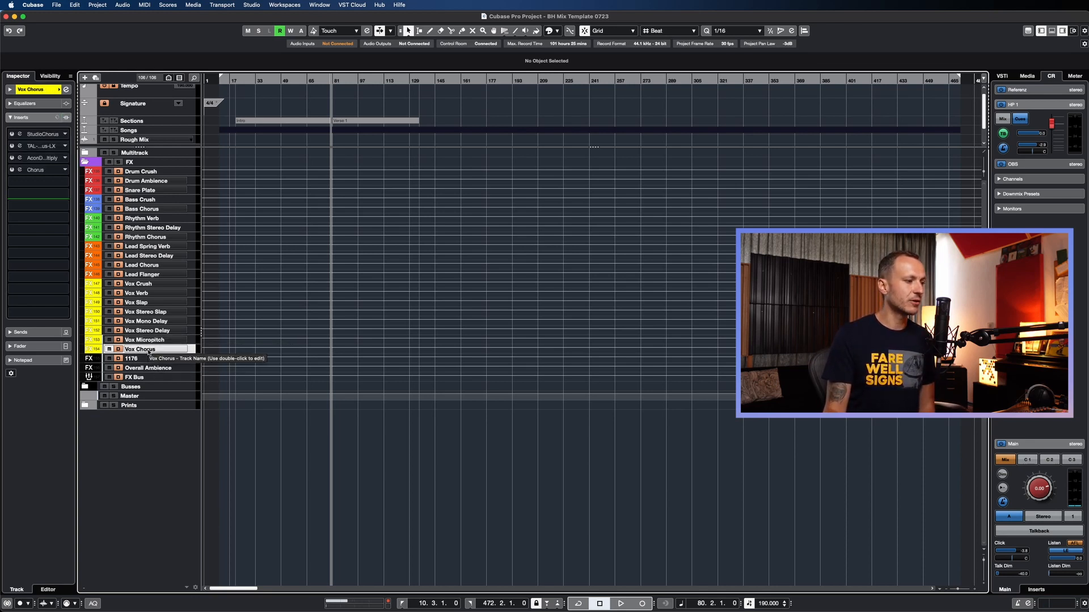
click(95, 360)
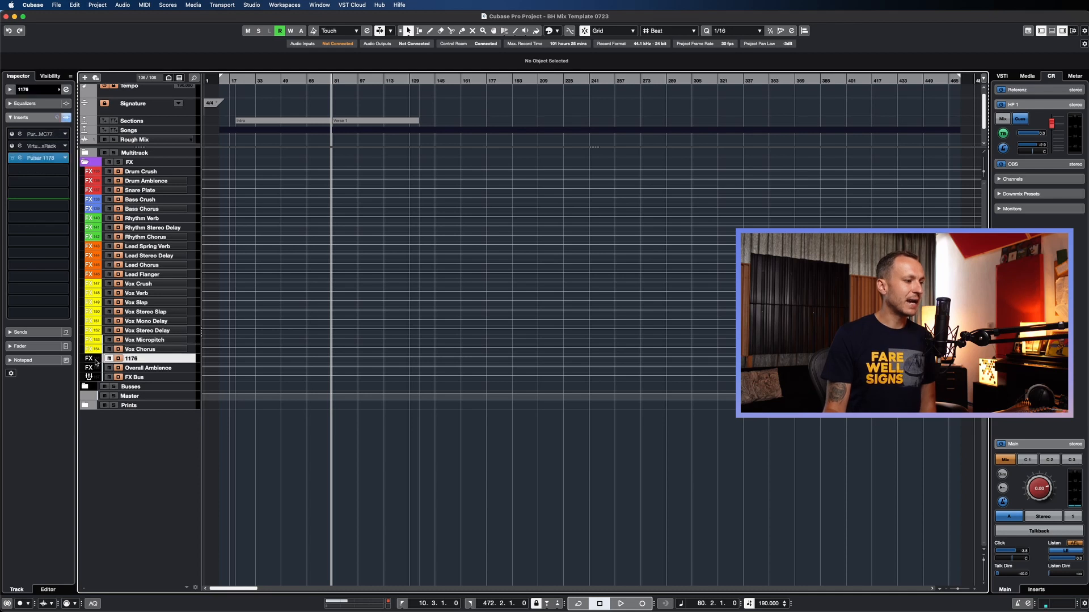
Step: Examine the inserts on the Overall Ambience and FX Bus tracks and collapse the FX folder
click(138, 370)
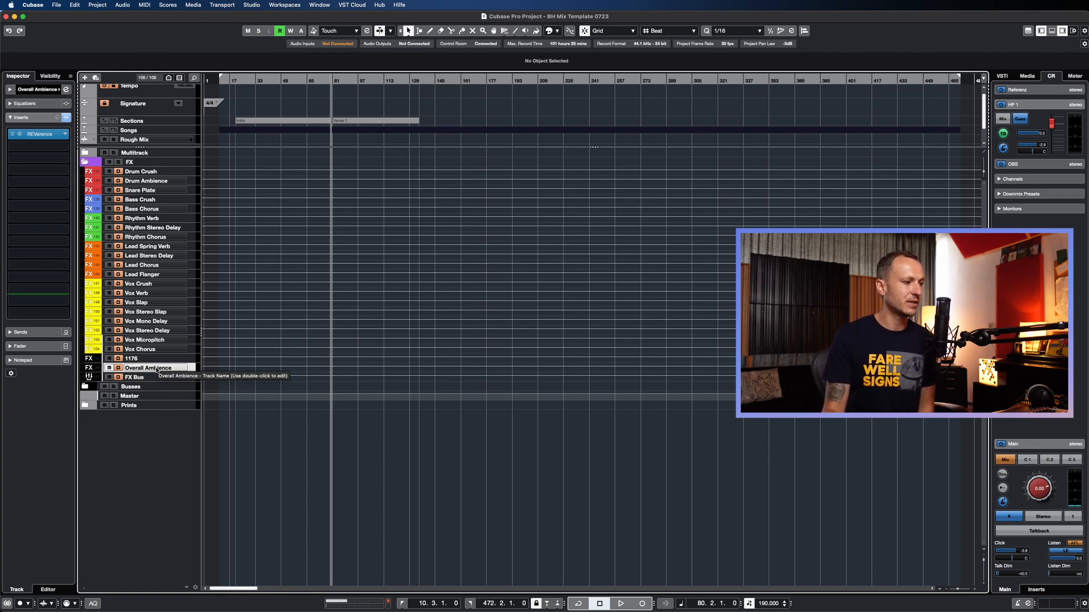
click(89, 380)
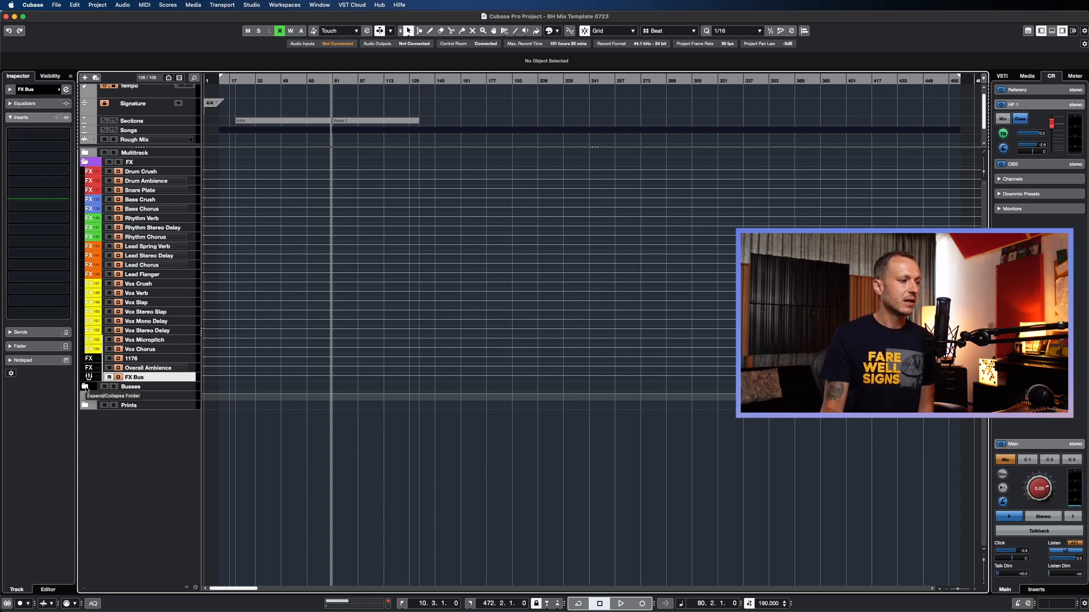
click(85, 162)
Step: Look through the Busses and Prints folders and examine the insert chain on the Master track
click(85, 171)
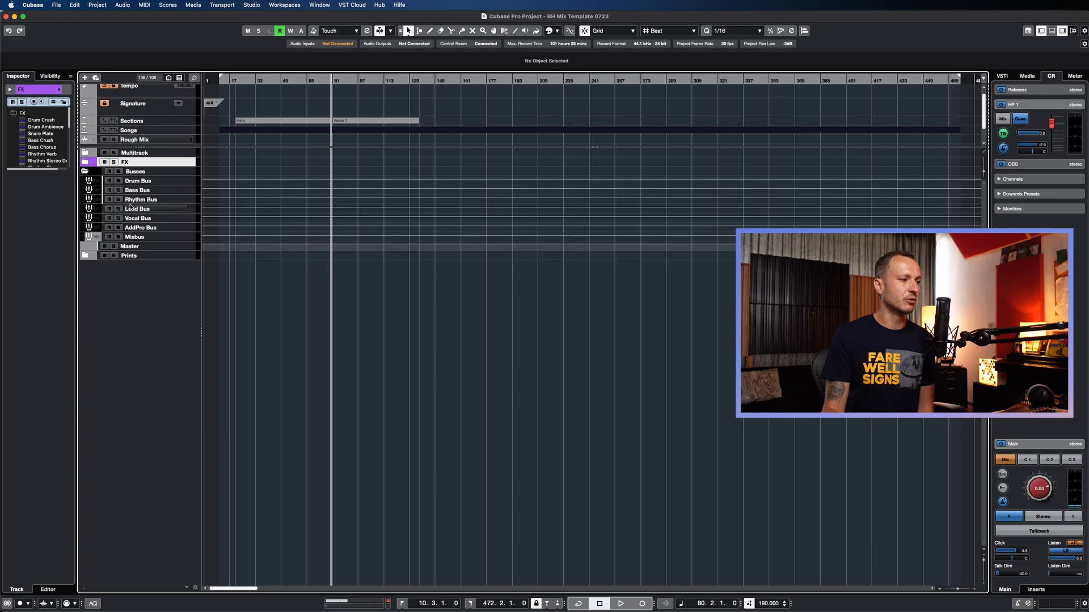
click(86, 171)
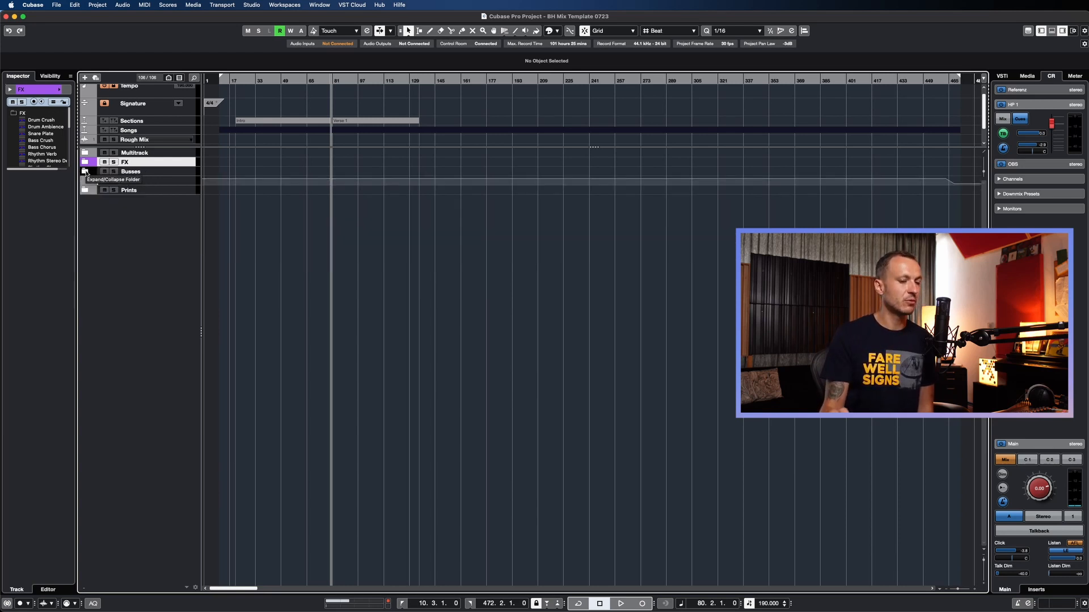
click(86, 192)
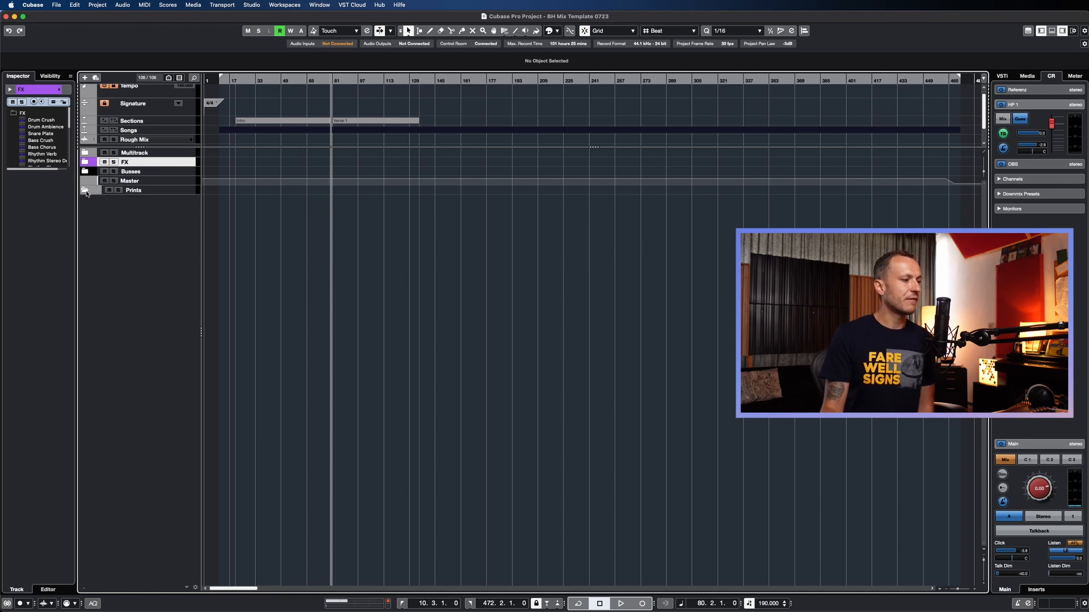
click(86, 191)
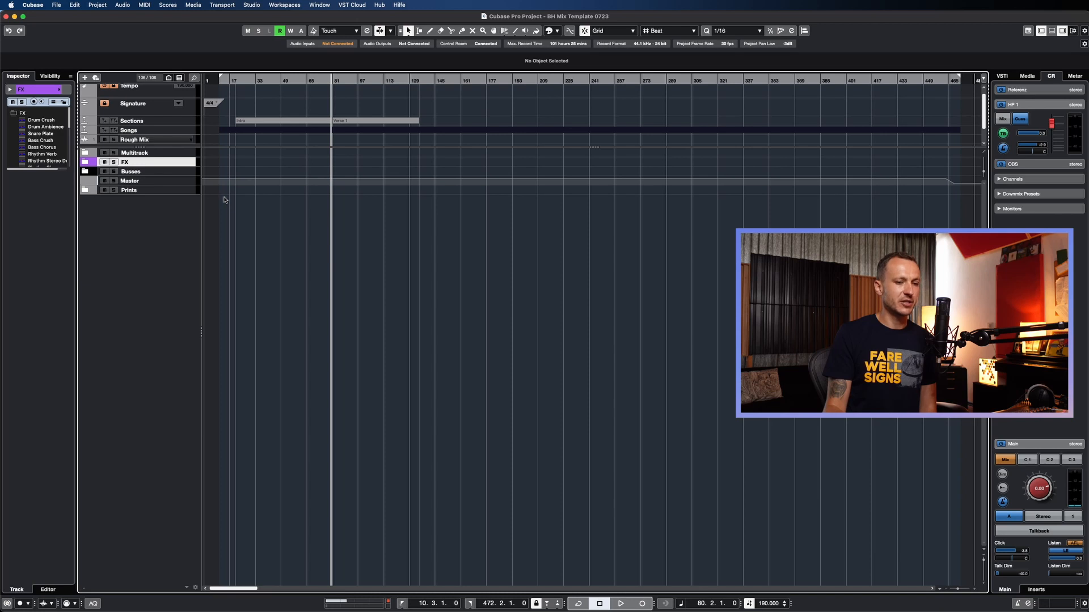
click(169, 181)
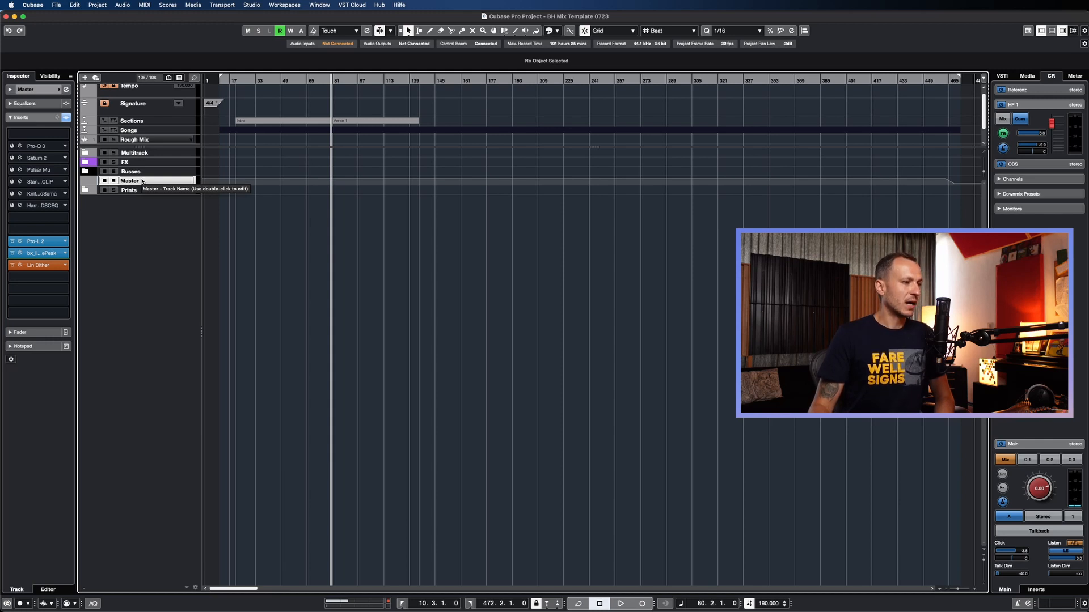
Step: Expand the Multitrack folder and its Drums subfolder, leaving the Bass folder collapsed
click(84, 153)
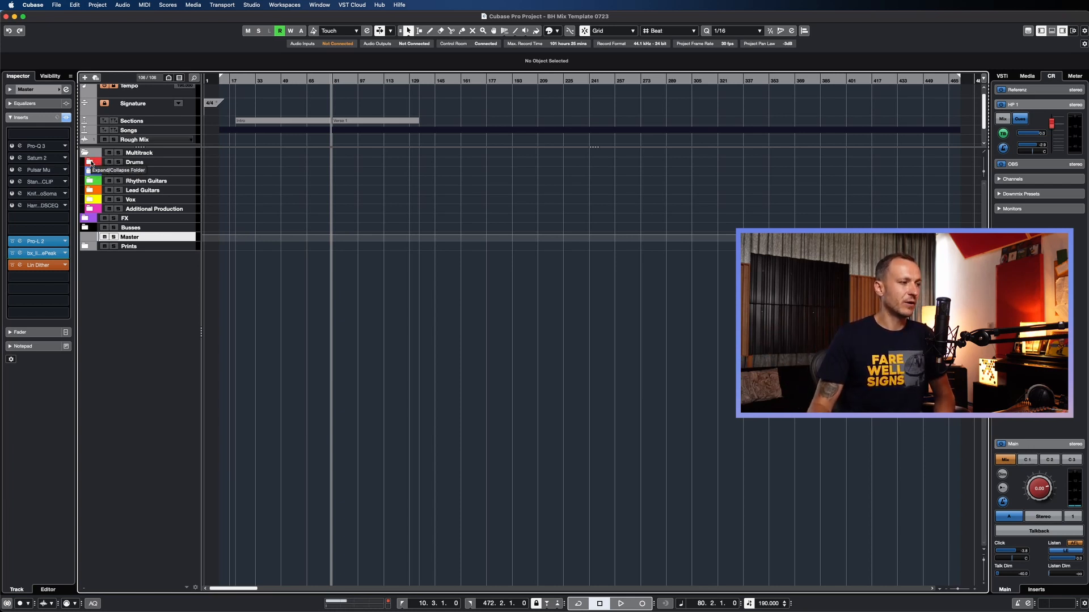
click(91, 164)
click(90, 191)
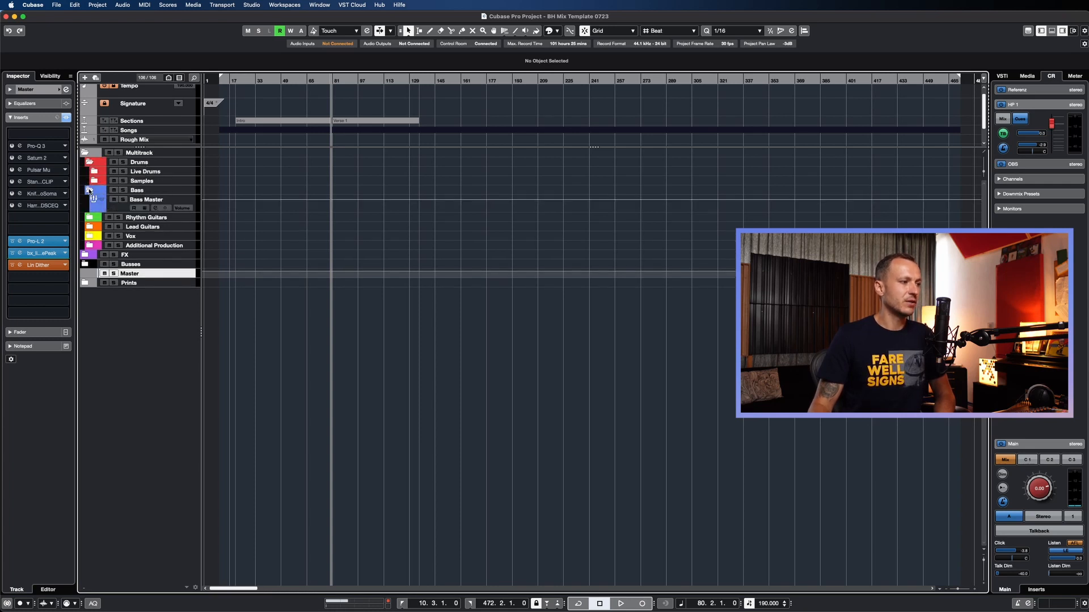
click(89, 192)
click(89, 164)
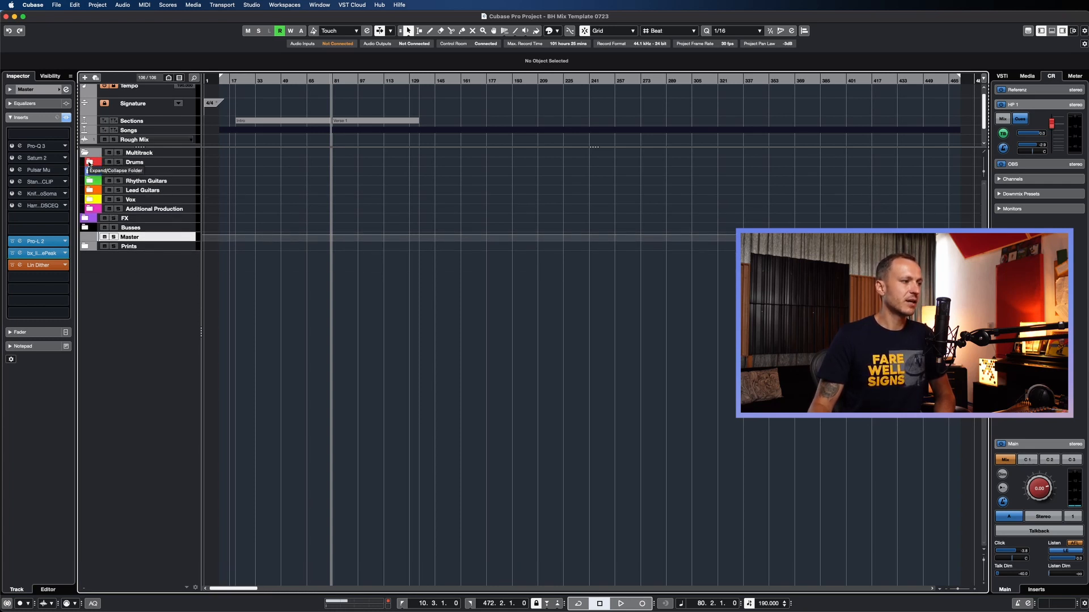
click(89, 164)
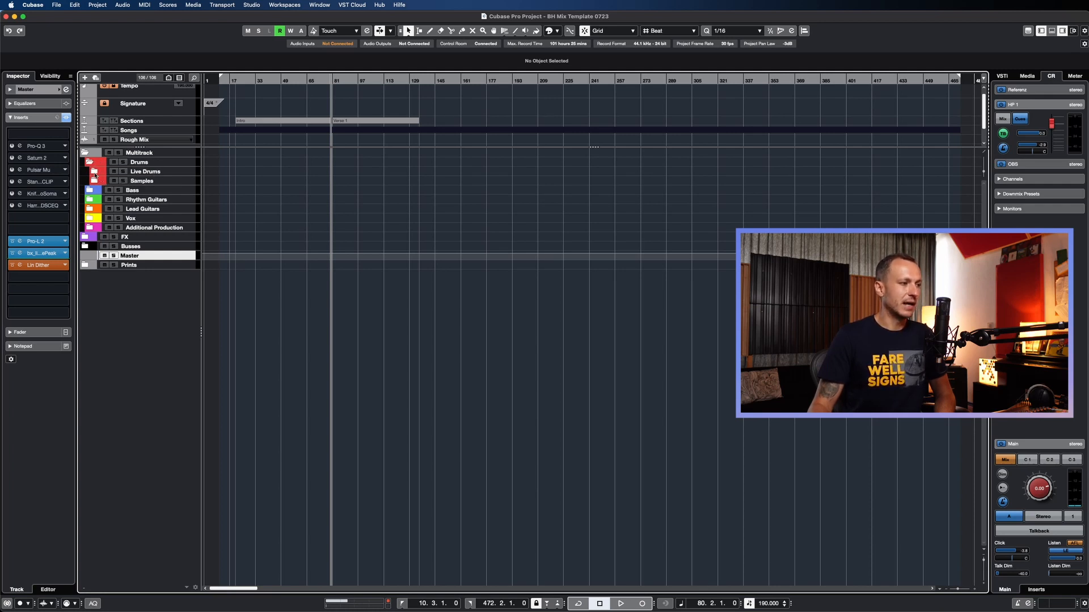
click(148, 163)
key(z)
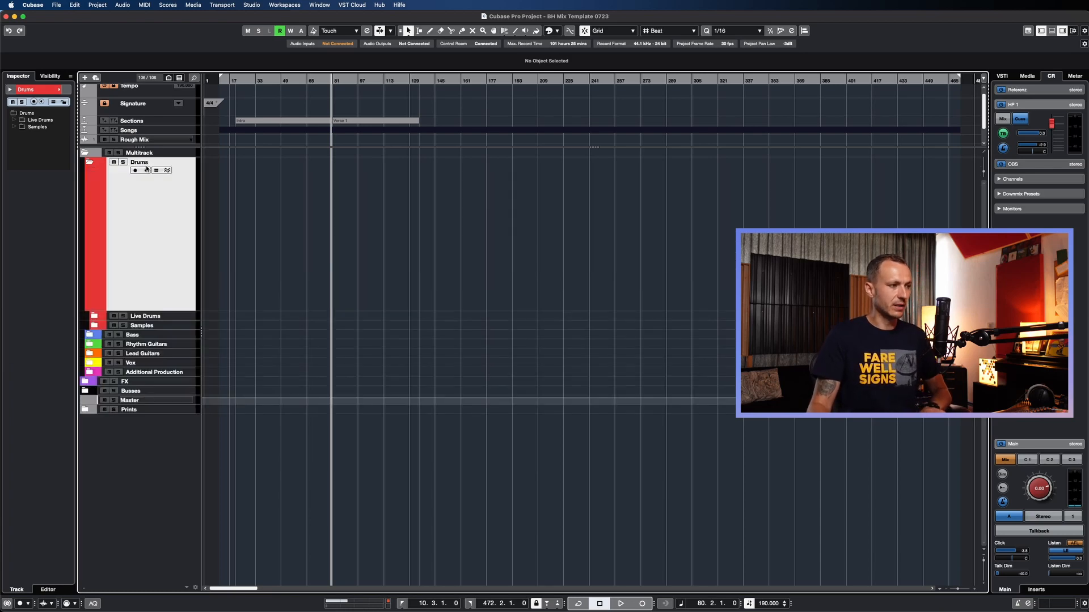
key(z)
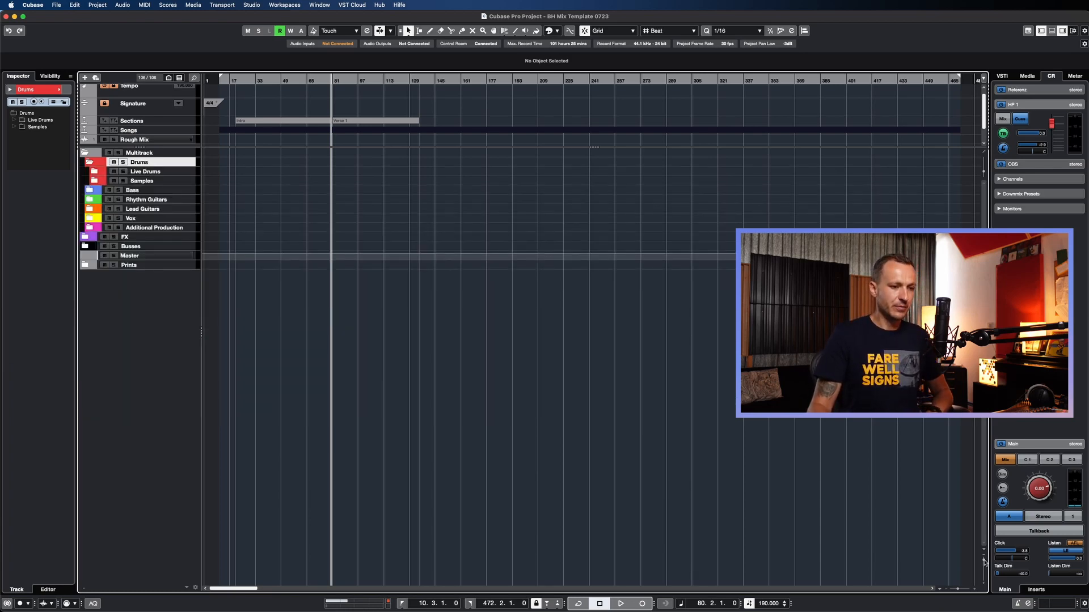
Step: Enlarge the height of the tracks and expand the Live Drums folder inside Drums
drag(984, 560, 984, 563)
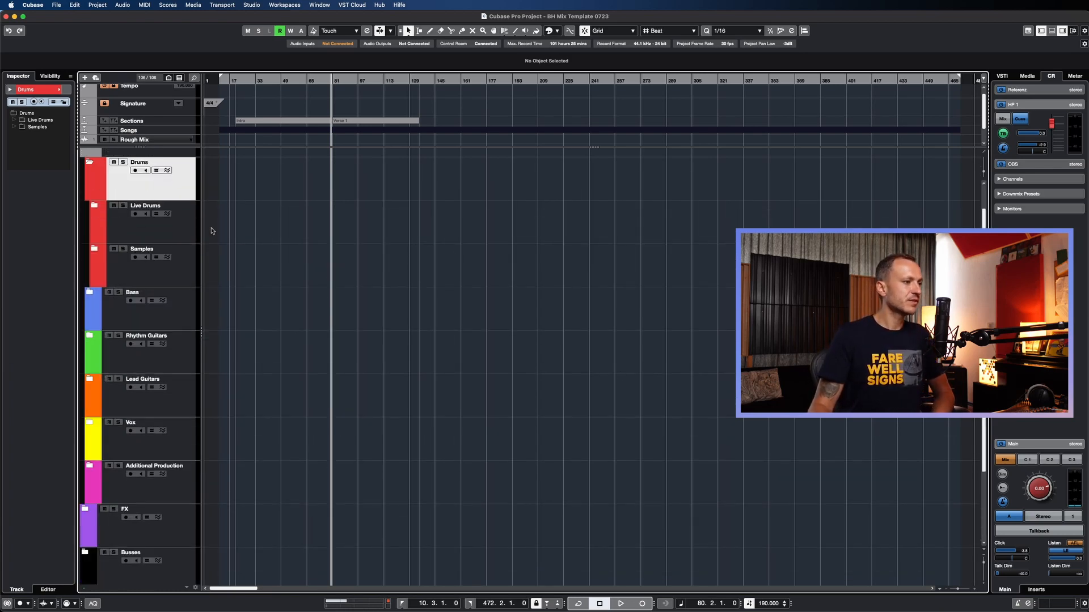
scroll(194, 229, up, 2)
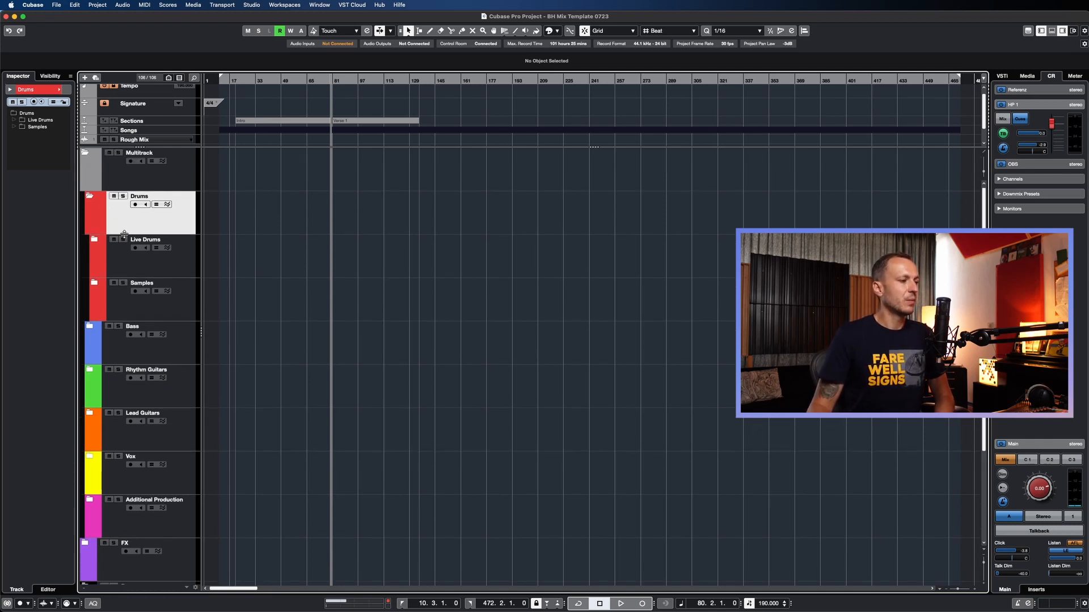
click(123, 256)
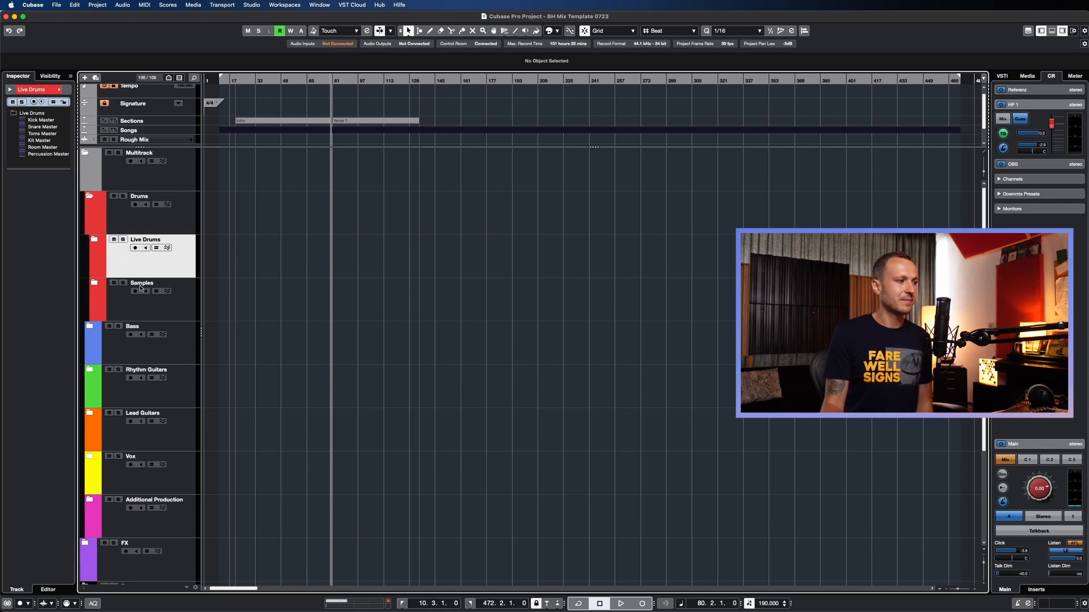
click(95, 240)
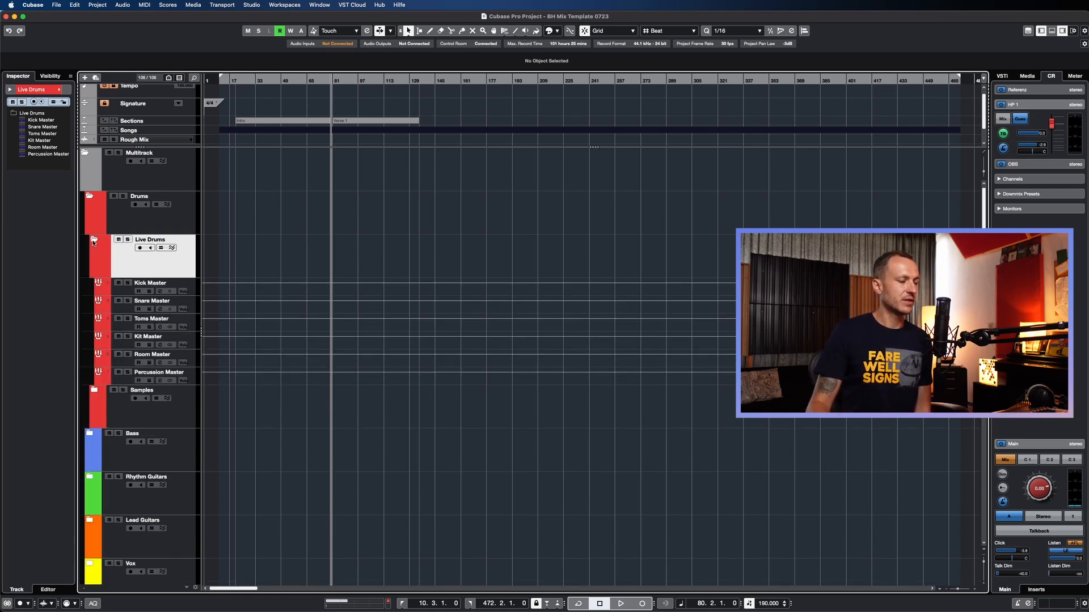
scroll(116, 252, down, 1)
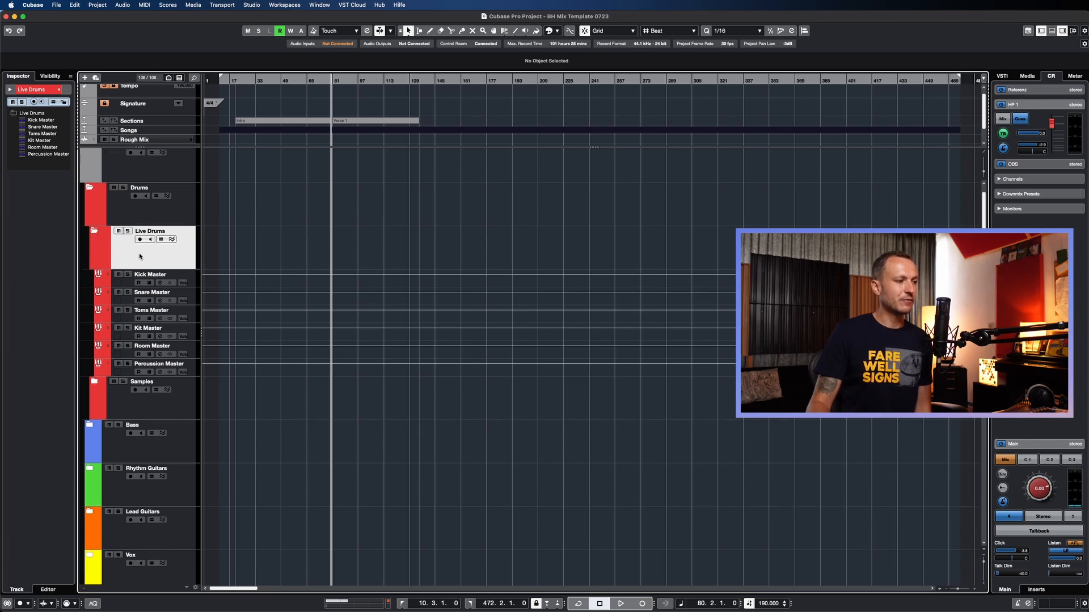
scroll(140, 256, down, 2)
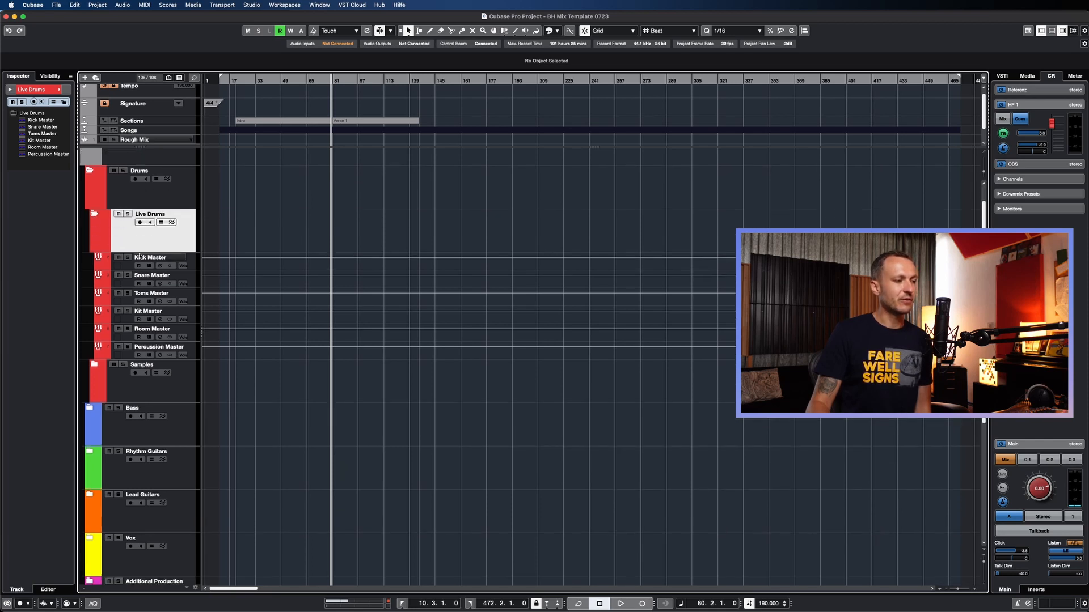
Step: Examine the inserts on the live drum group tracks from Kick Master to Percussion Master
click(104, 264)
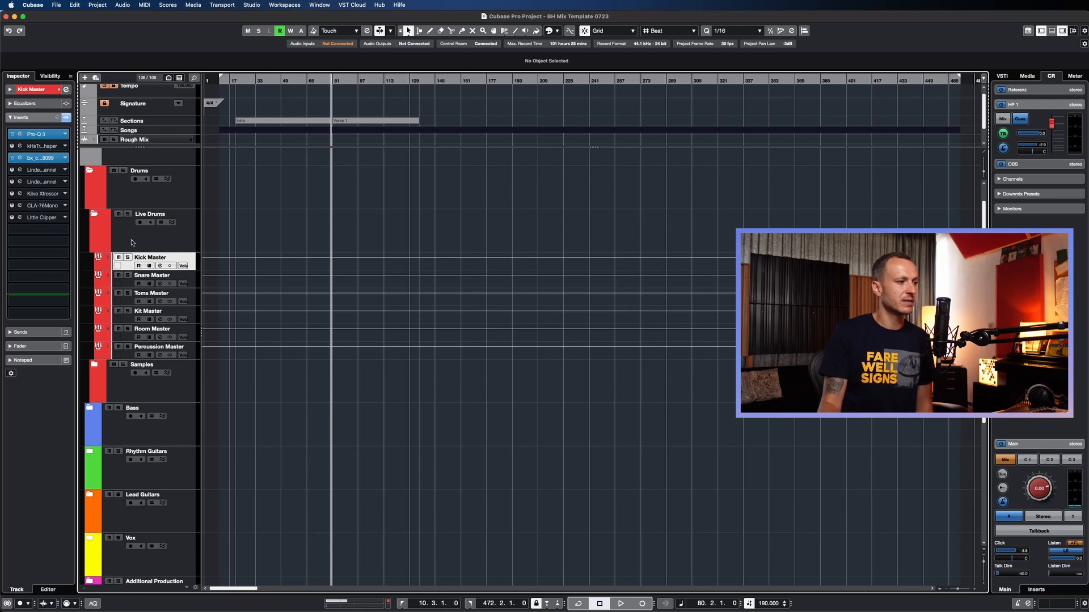
click(128, 285)
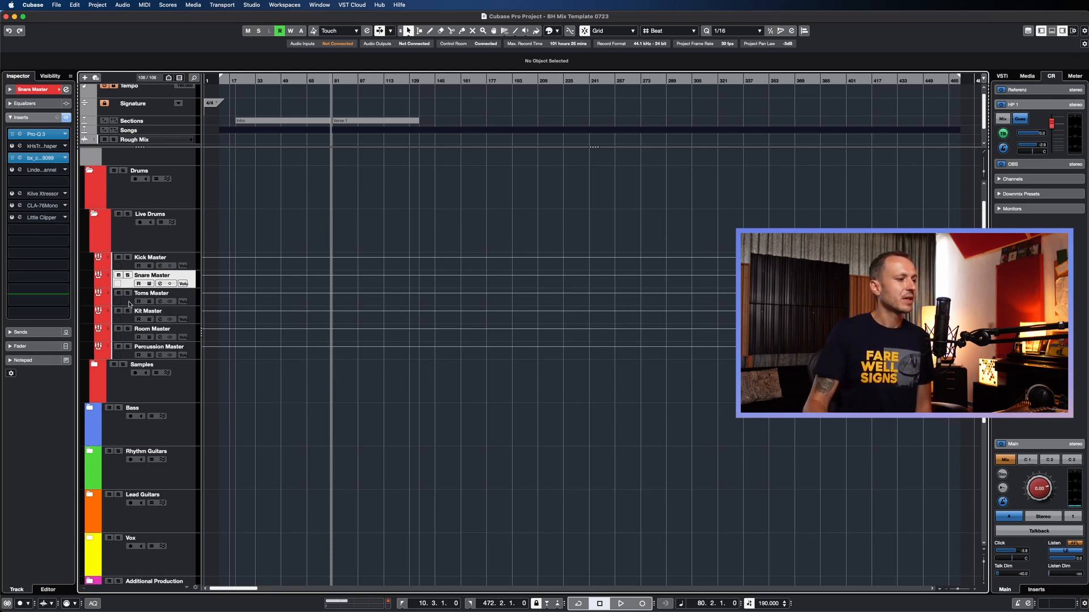
click(124, 302)
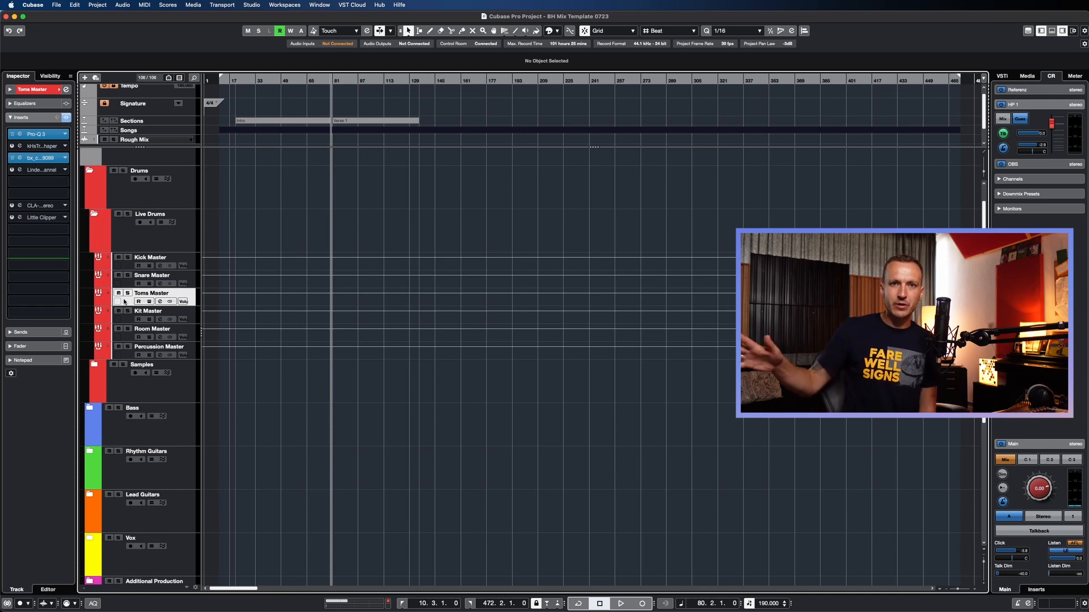
click(191, 282)
click(195, 313)
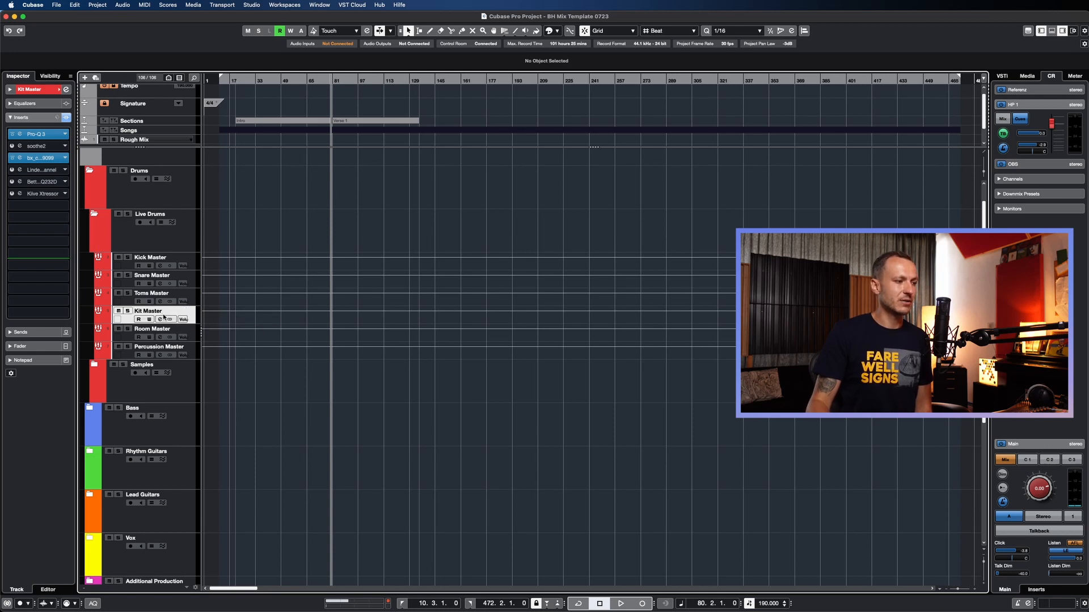
click(195, 336)
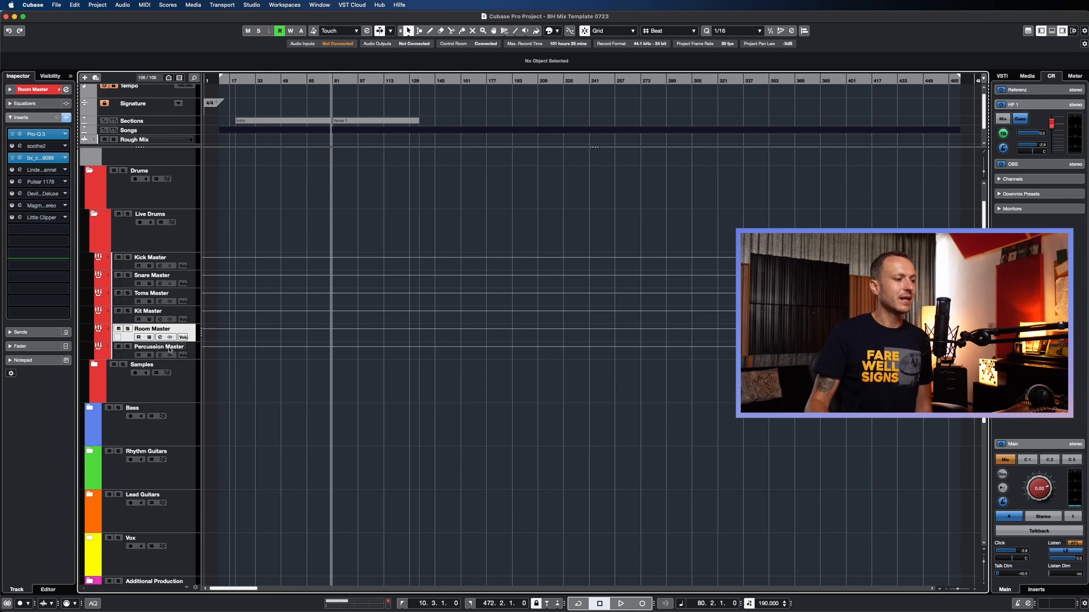
click(169, 348)
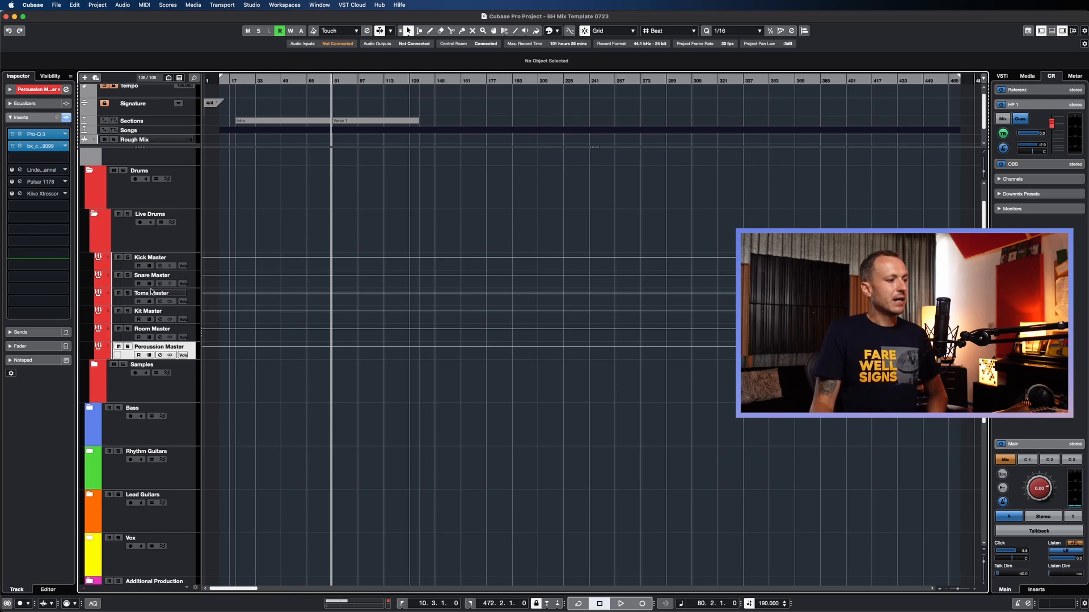
Step: Collapse the Live Drums folder and expand the Samples folder with its VSTis subfolder
click(98, 216)
click(95, 262)
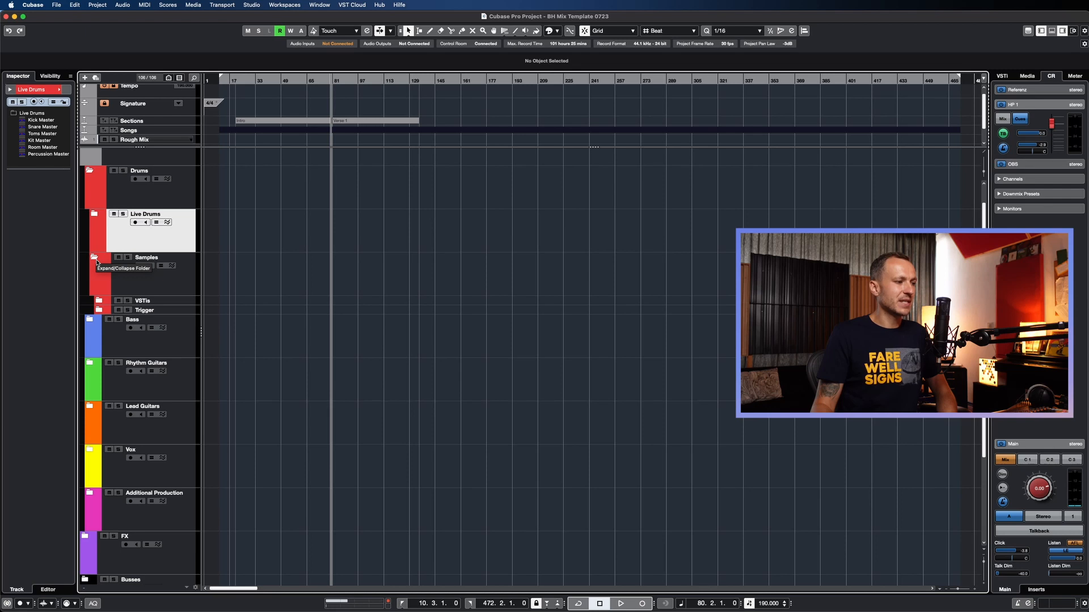
click(99, 301)
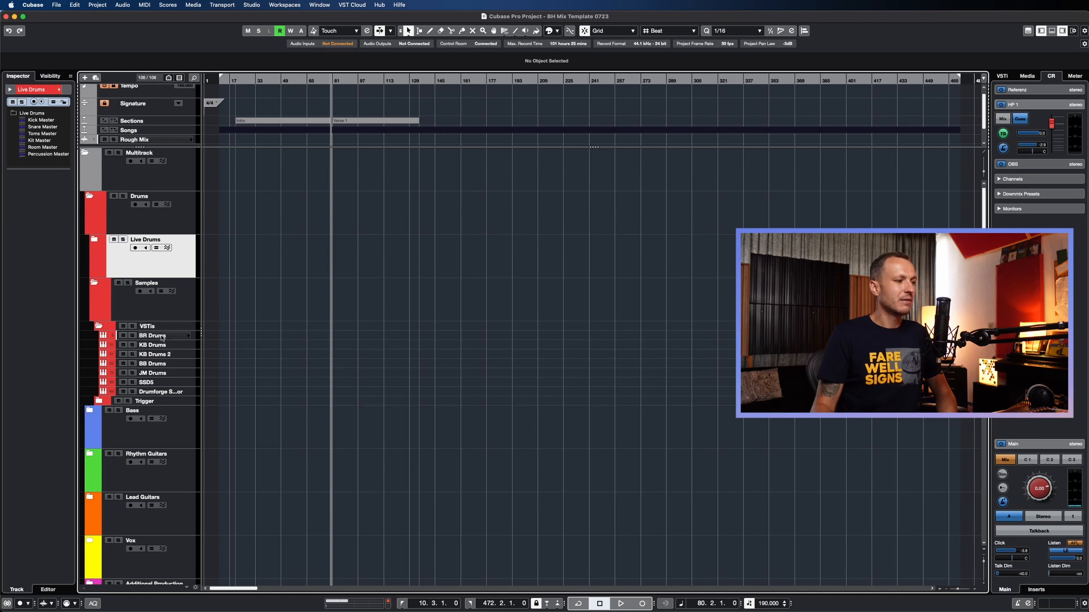
Step: Inspect the drum instrument tracks BR Drums, KB Drums, KB Drums 2, JM Drums, SSD5 and Drumforge Savior
click(162, 336)
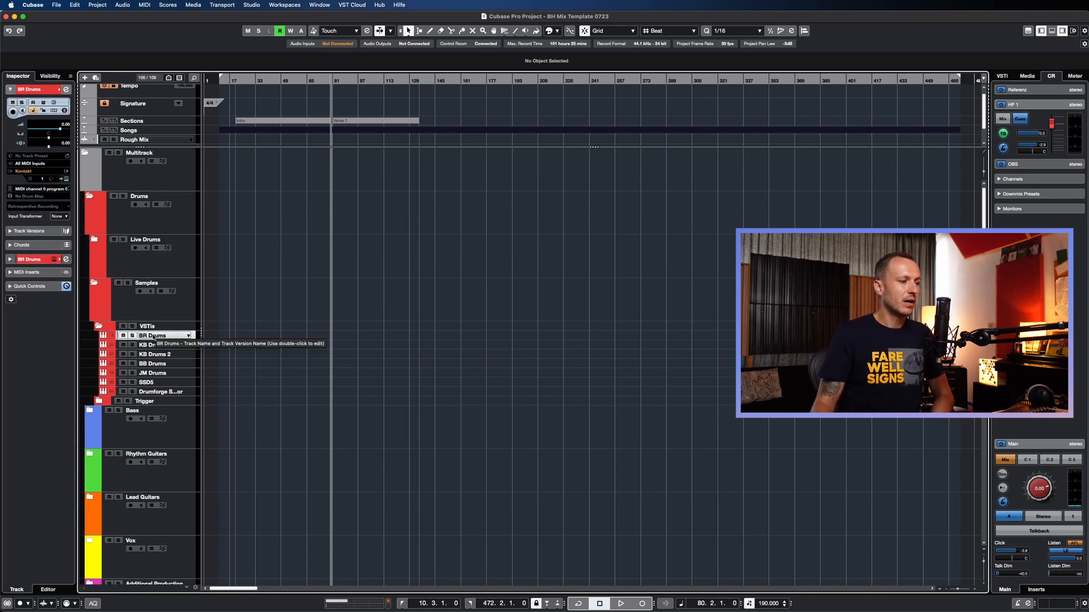
click(167, 346)
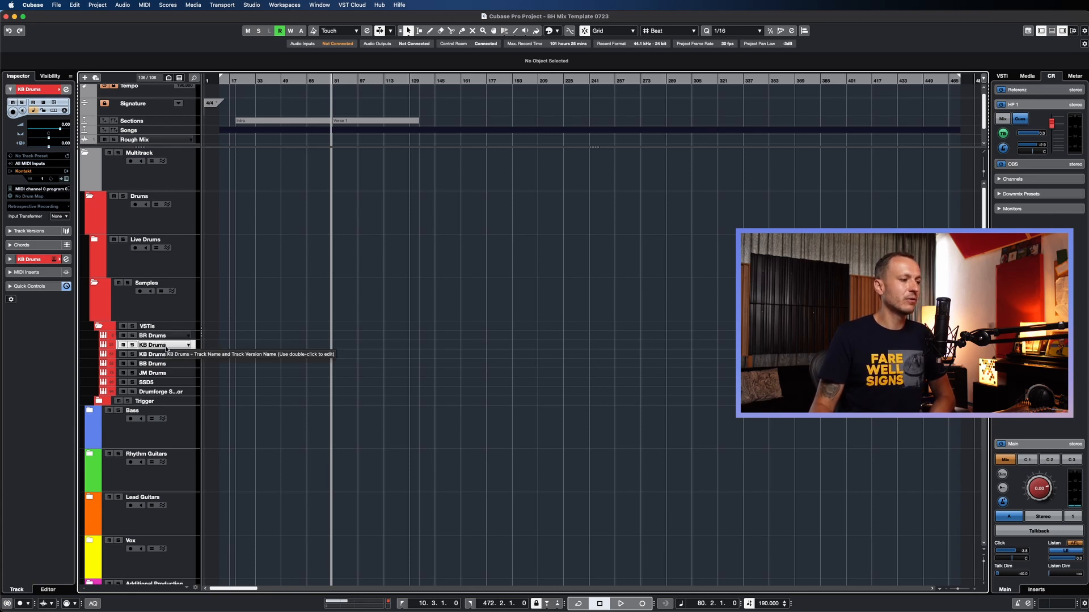
click(165, 355)
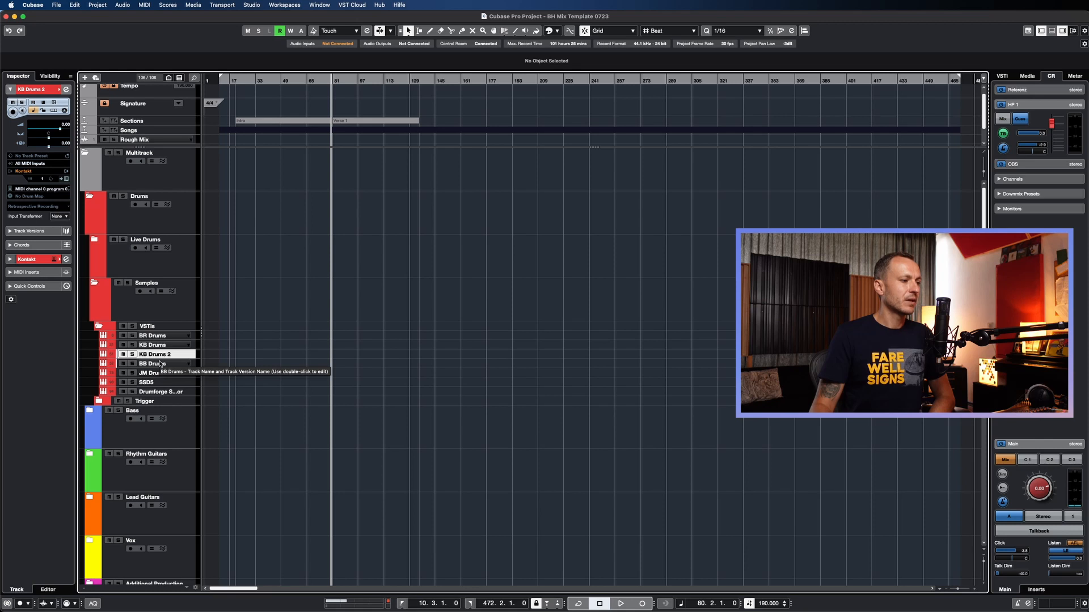
click(168, 373)
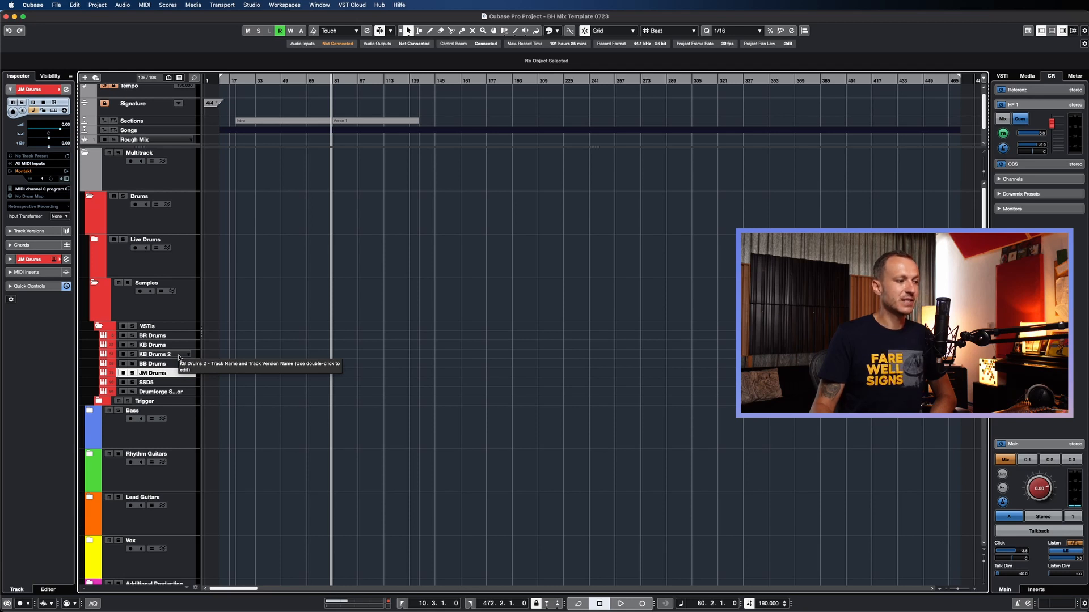
click(170, 383)
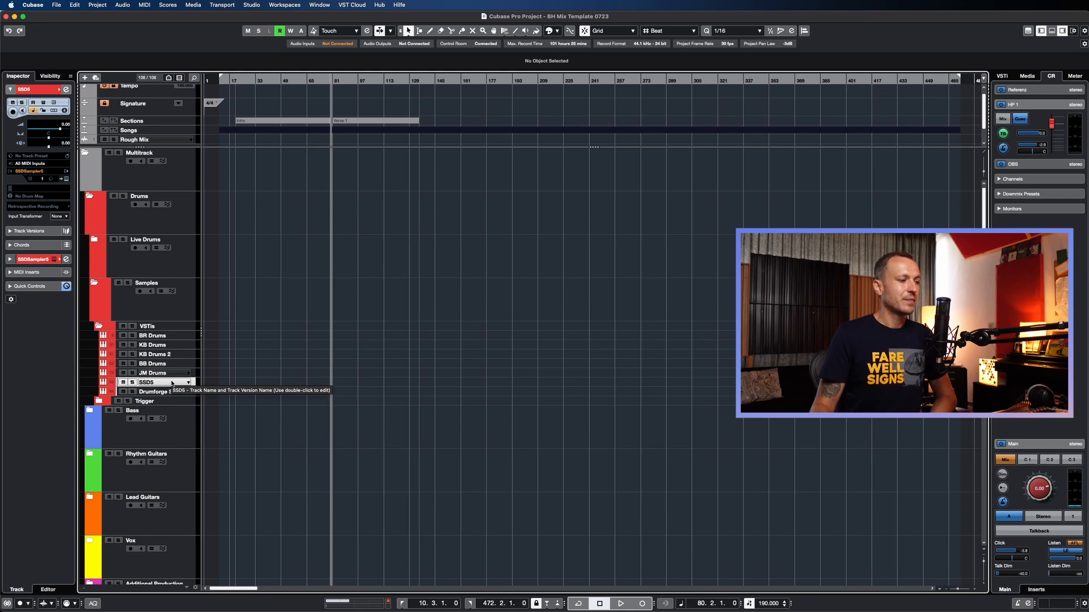
click(178, 392)
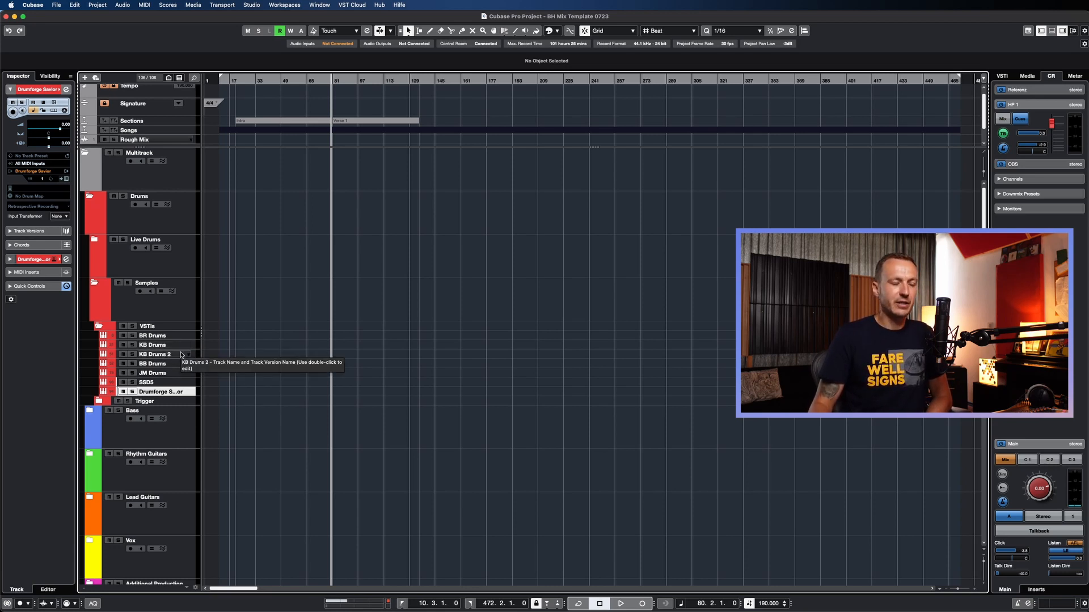
Step: Expand the Trigger folder under Samples and collapse the VSTis folder
click(99, 401)
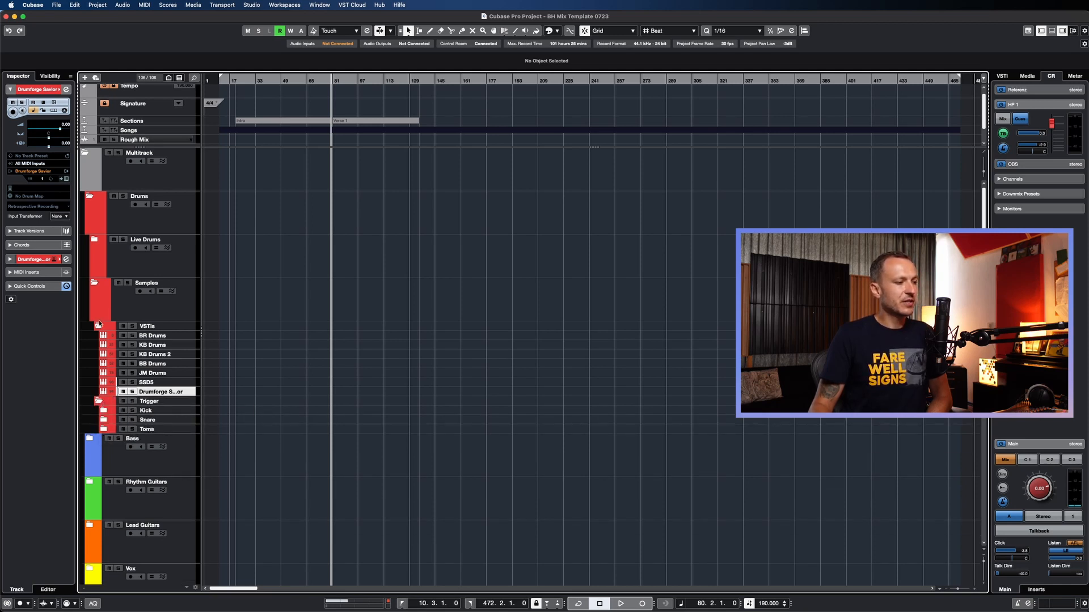
click(100, 326)
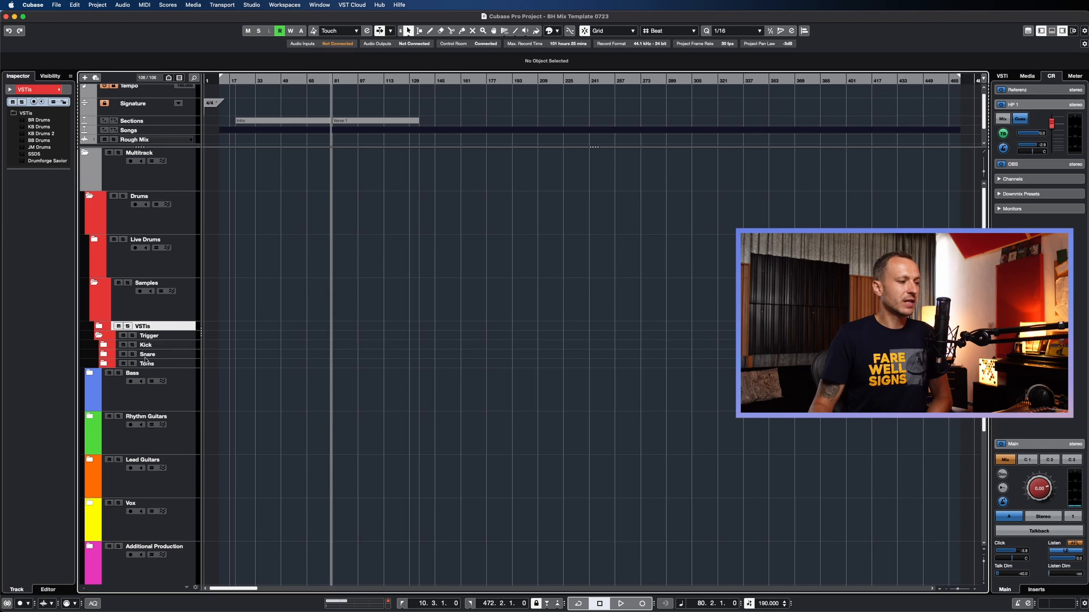
Step: Expand the Kick folder under Trigger, inspect the Kick Trigger and Kick Room Trigger tracks, and collapse it again
click(104, 345)
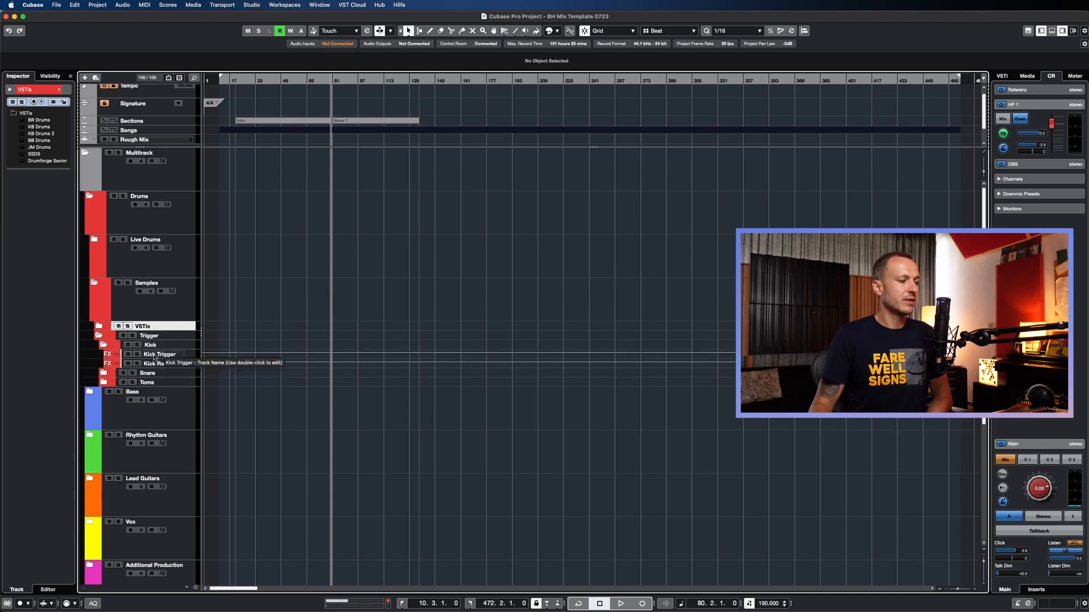
click(165, 355)
click(156, 364)
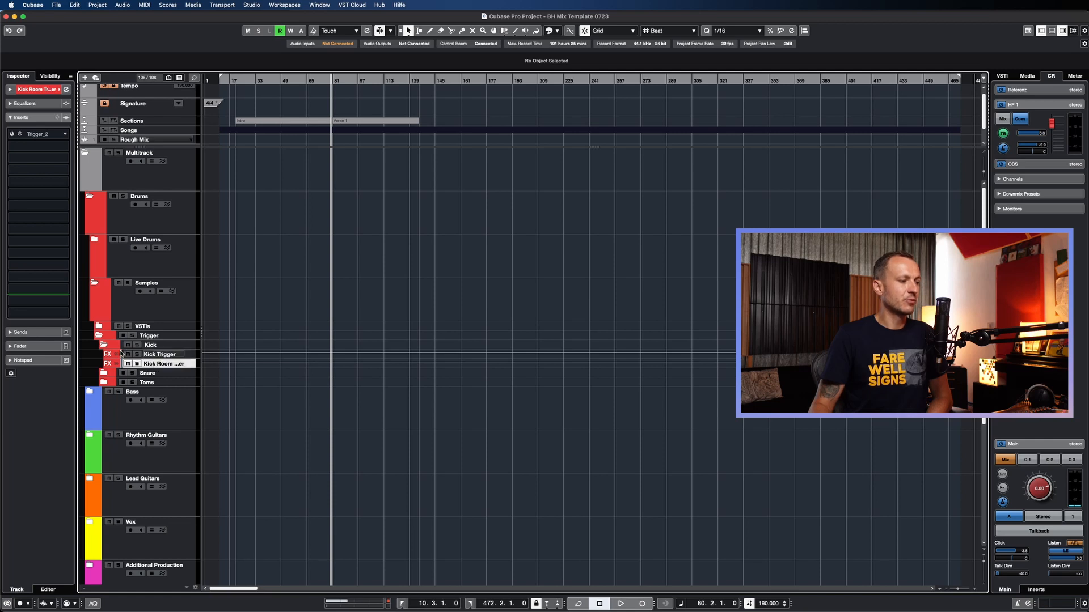
click(97, 346)
click(103, 345)
Step: Inspect the Snare Trigger and Snare Room Trigger tracks inside the Snare folder, closing the folder when done
click(103, 355)
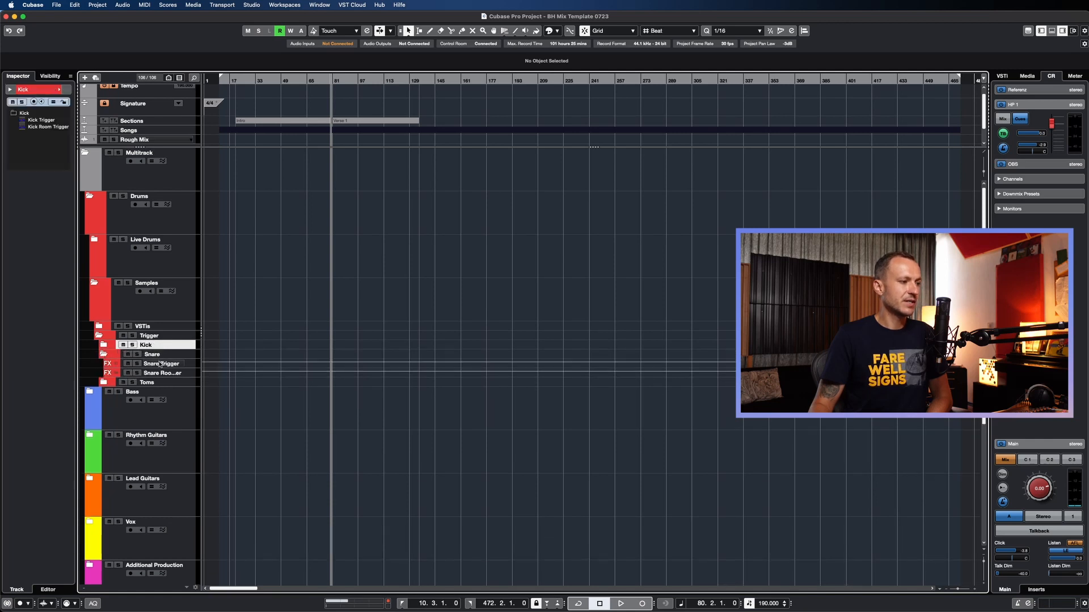
click(160, 364)
click(143, 373)
click(105, 355)
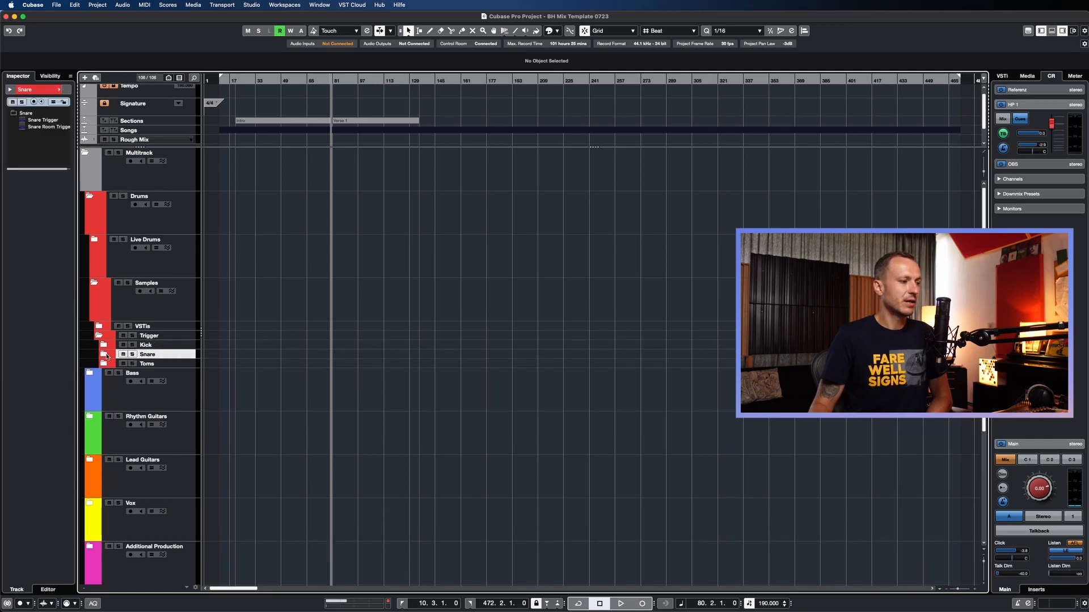
Step: Open the Toms folder to inspect the Tom 1 Trigger and Tom 1 Room Trigger tracks, then close the folder
click(103, 364)
click(158, 375)
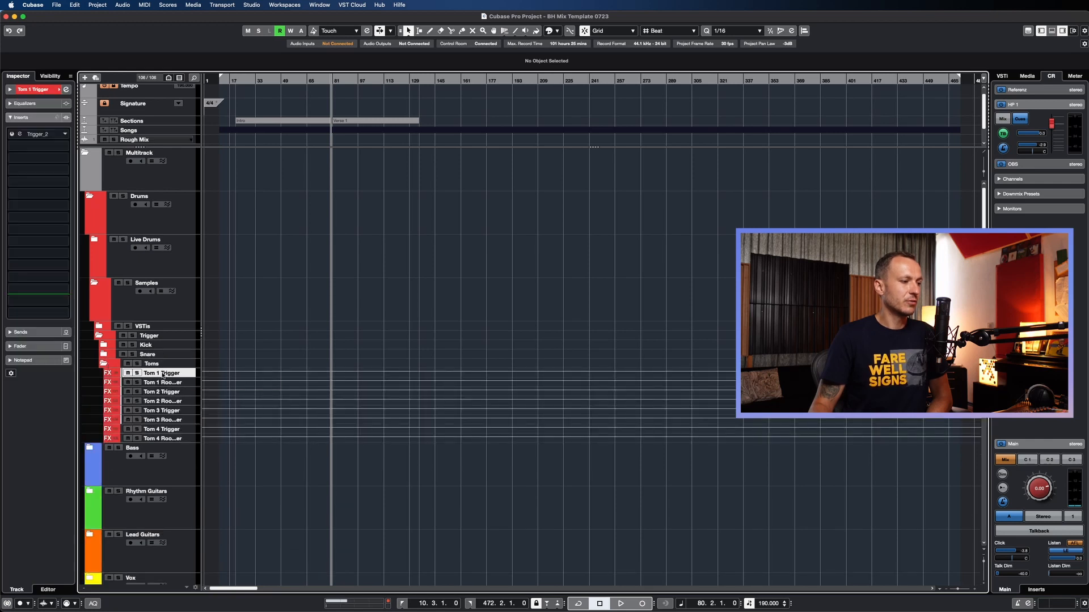
click(164, 382)
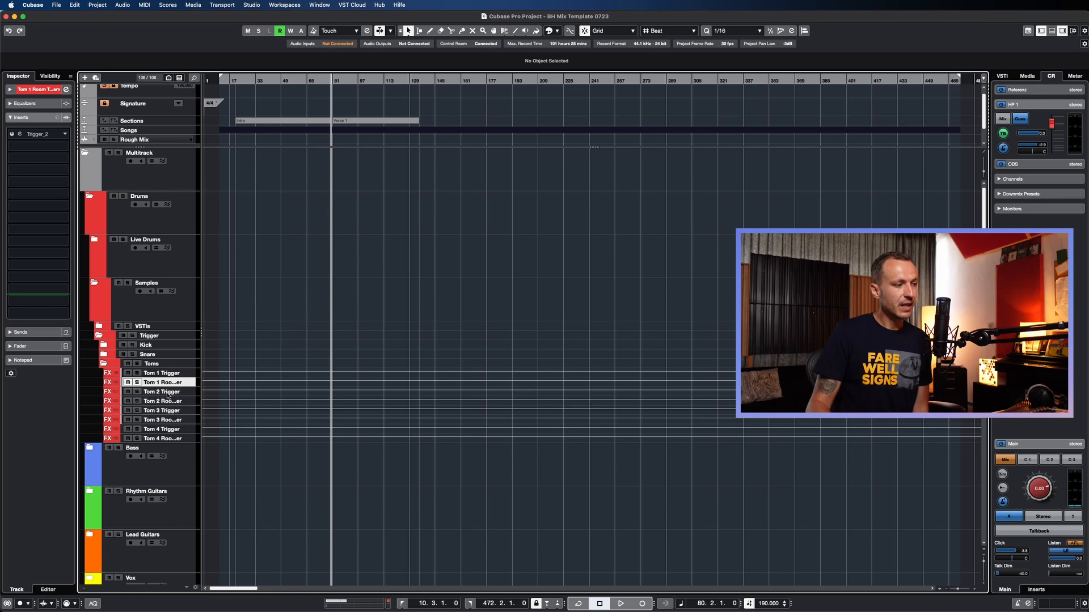
click(104, 365)
Step: Reopen the Kick folder and view the Trigger 2 plug-in on the Kick Trigger track, closing its window when done
click(104, 345)
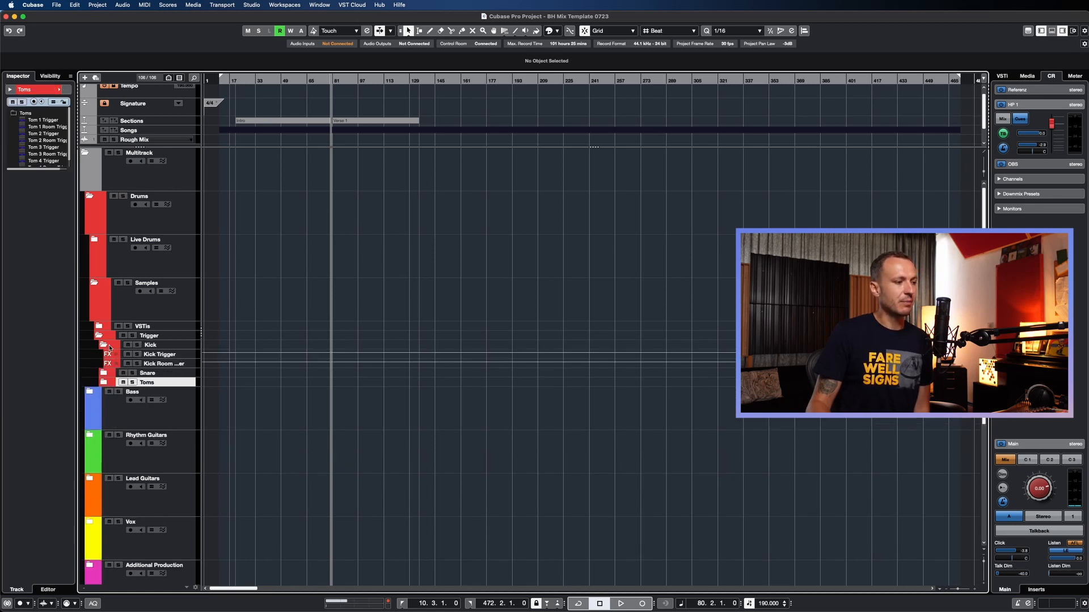
click(156, 354)
click(21, 135)
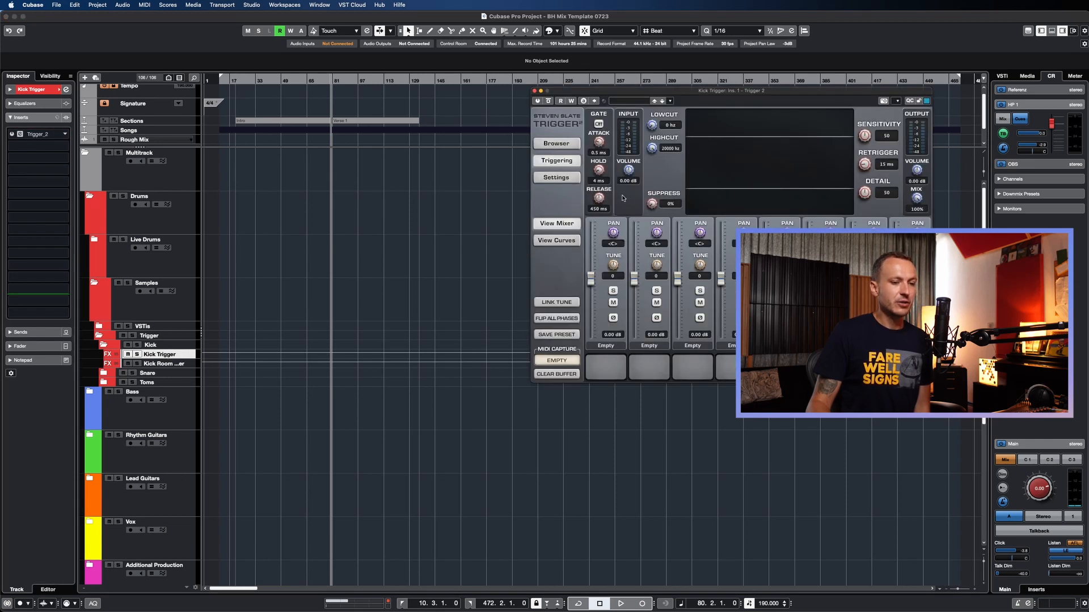
drag(694, 94, 647, 109)
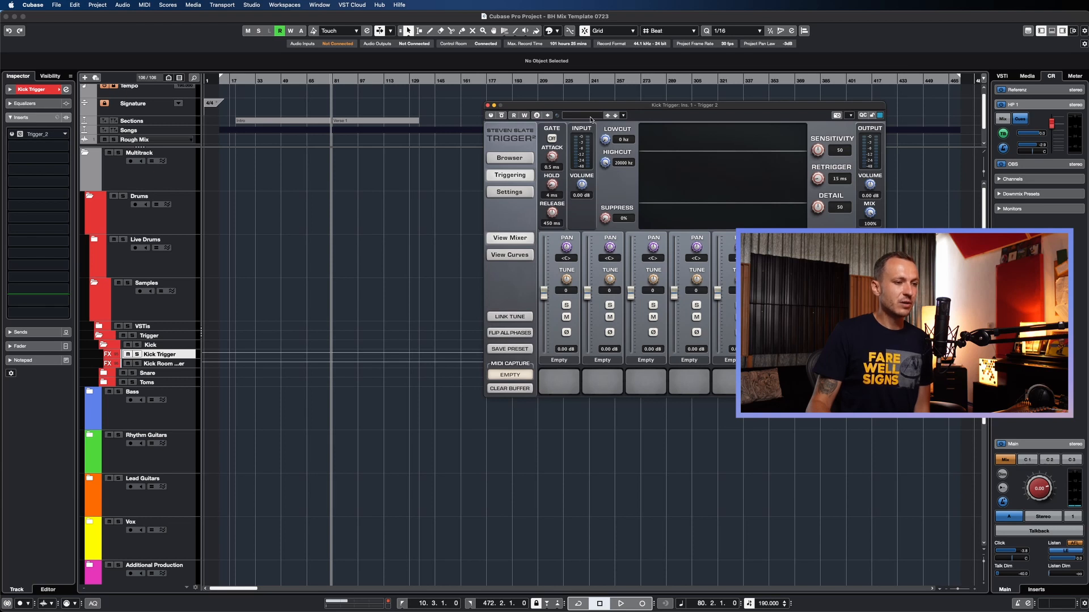
click(487, 106)
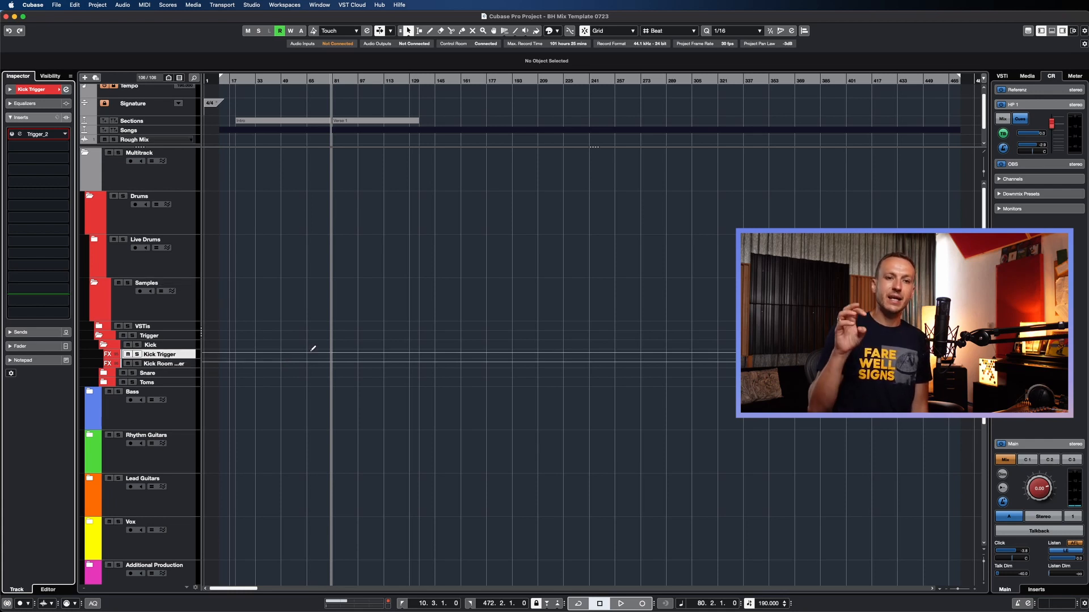
Step: Compare the inserts of the Kick Trigger and Kick Room Trigger tracks, ending on the Snare folder
click(162, 364)
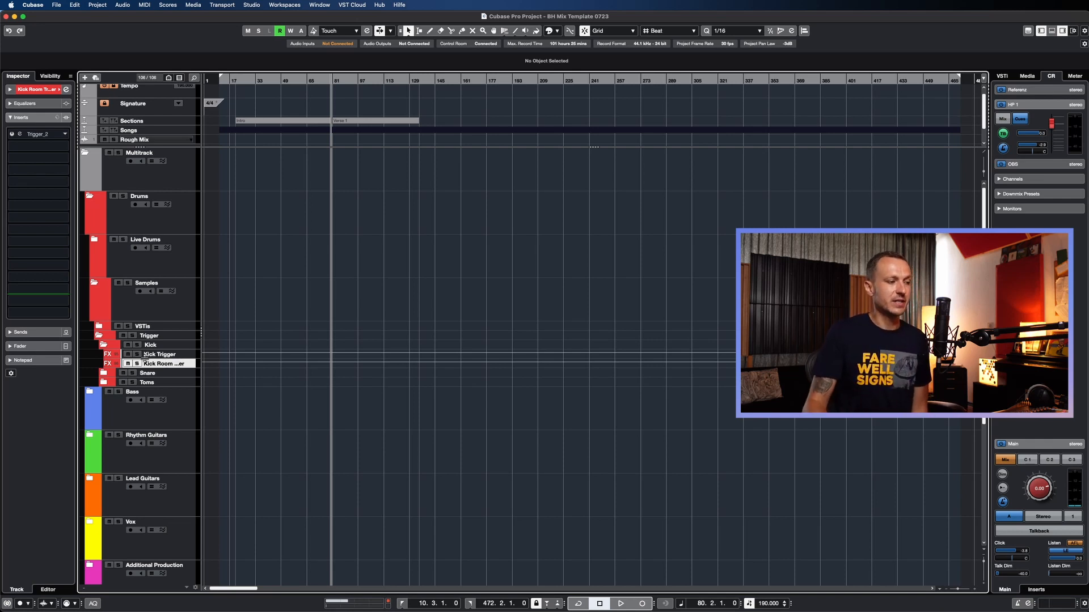
click(160, 356)
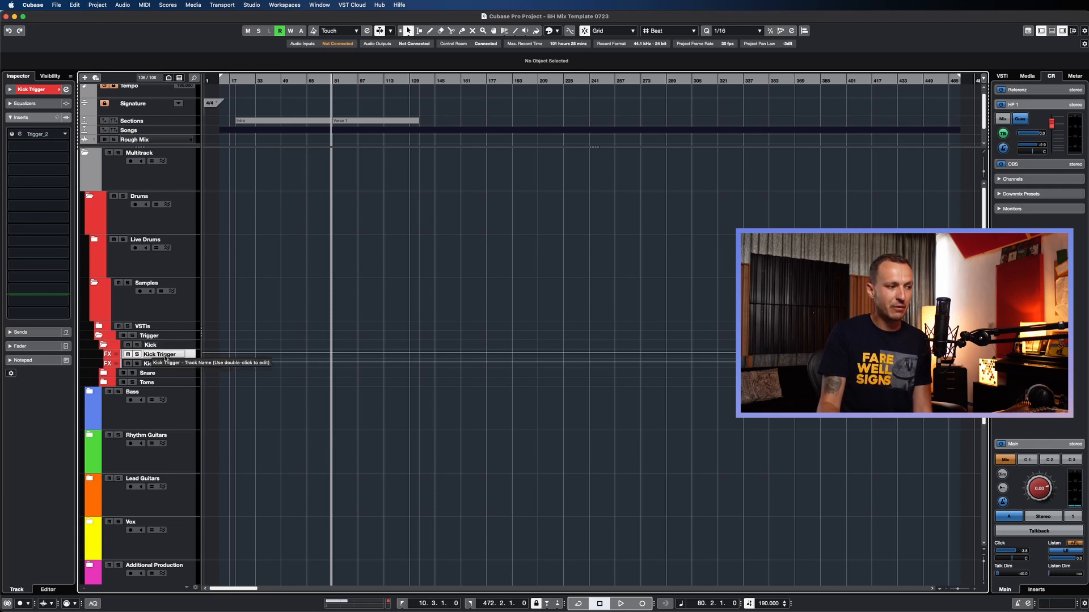
click(168, 365)
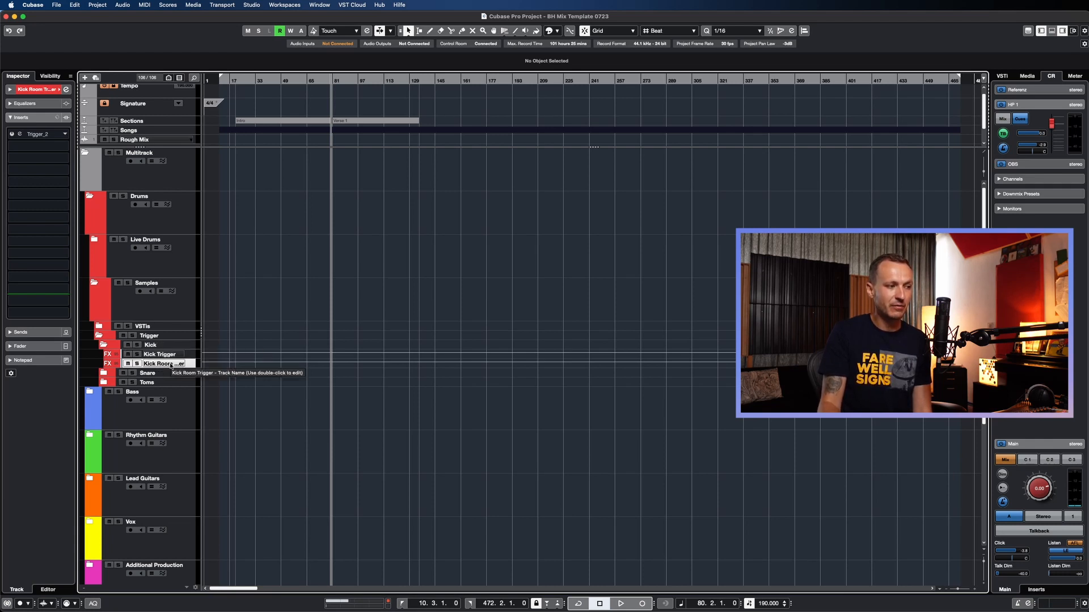
click(171, 355)
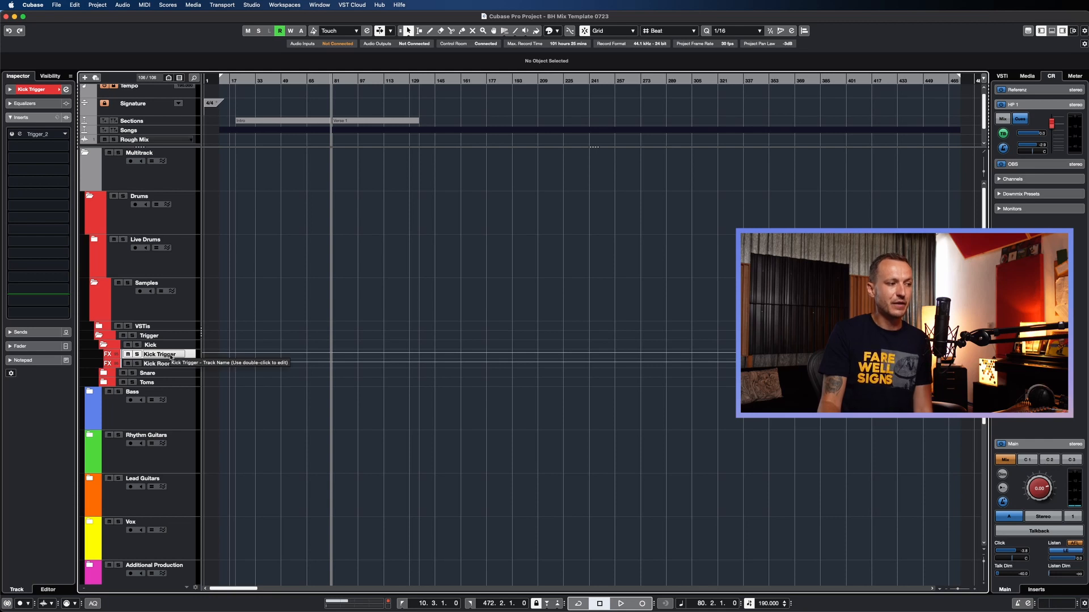
click(176, 366)
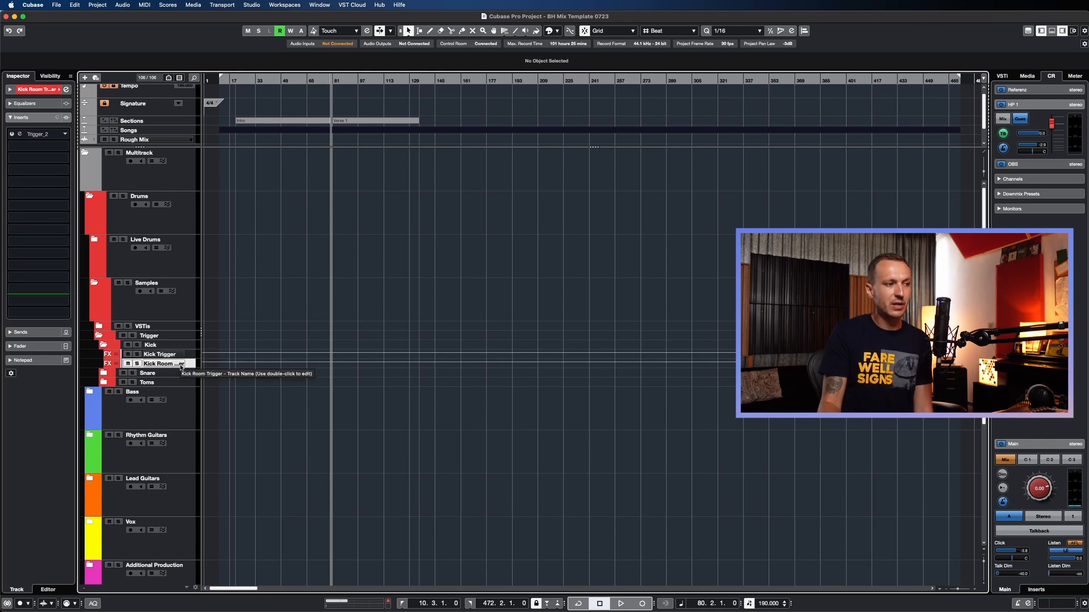
click(195, 355)
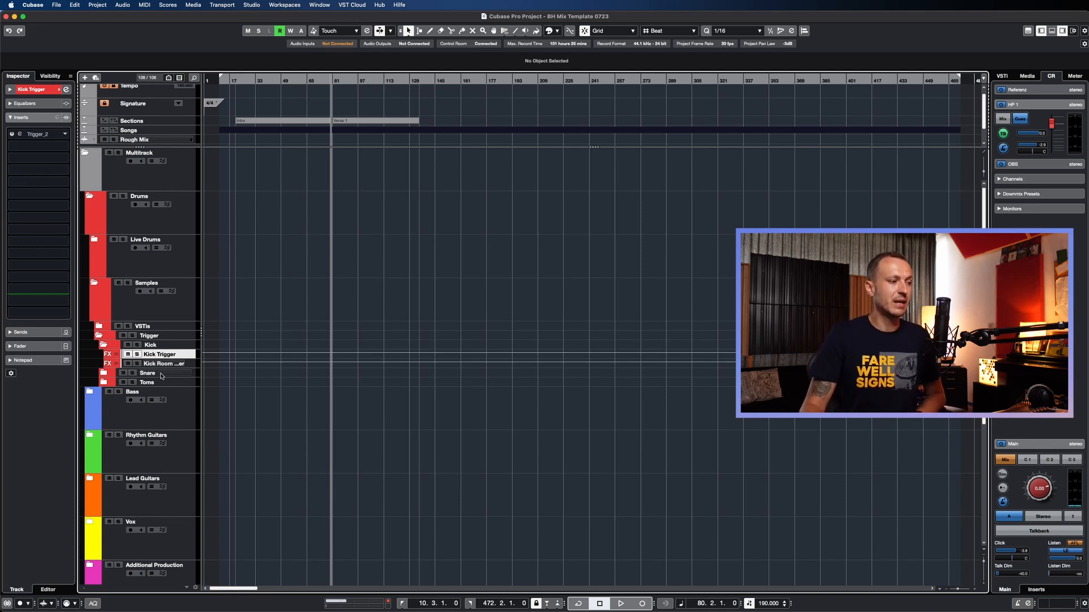
click(162, 382)
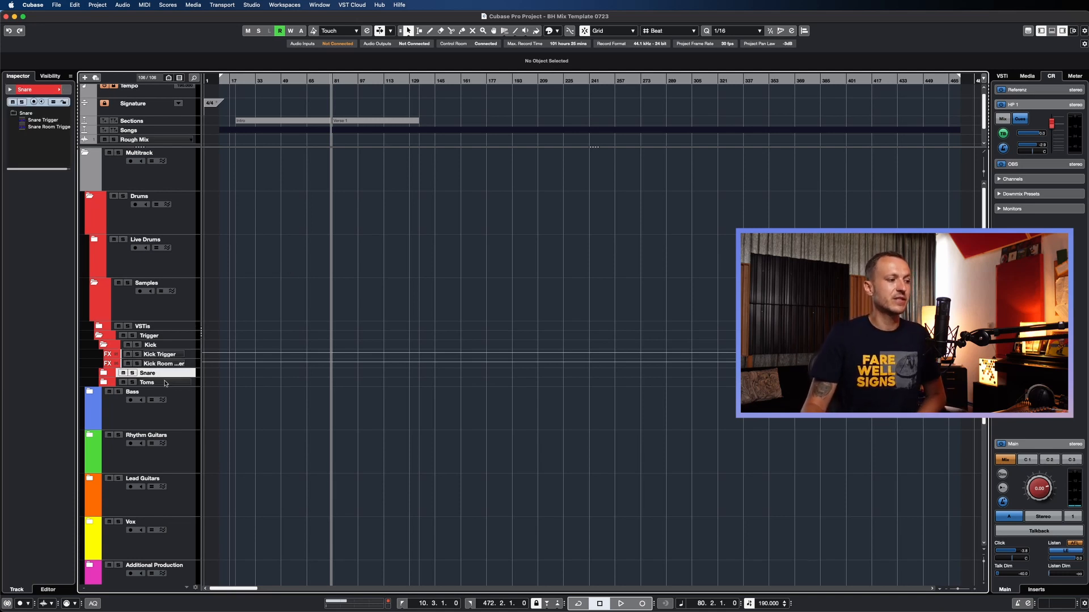
Step: Collapse the Trigger folder and expand the VSTis folder down to the output tracks of BR Drums
click(99, 336)
click(99, 326)
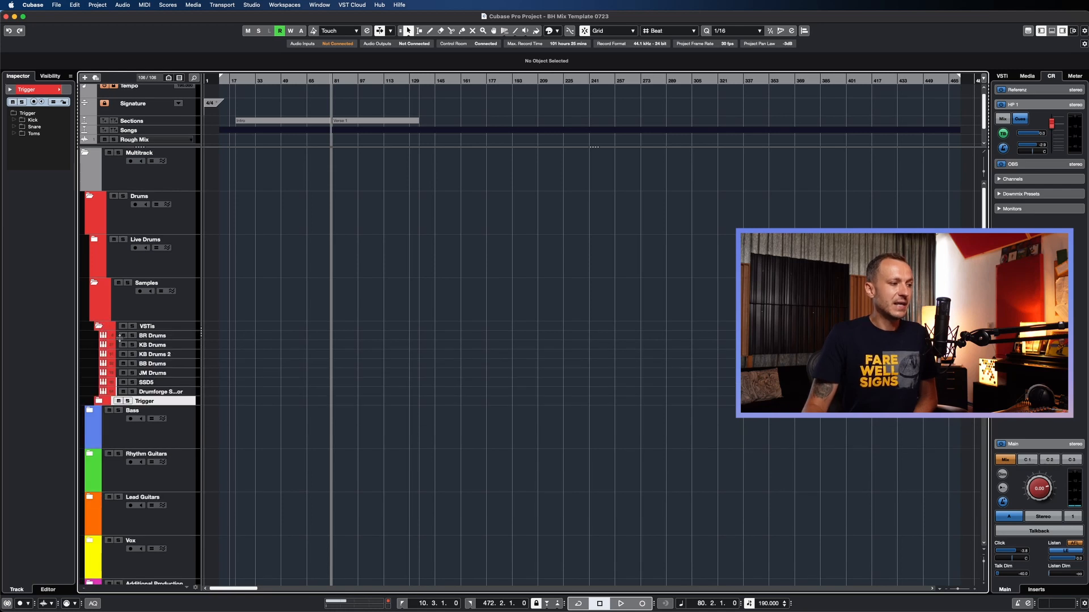
click(141, 336)
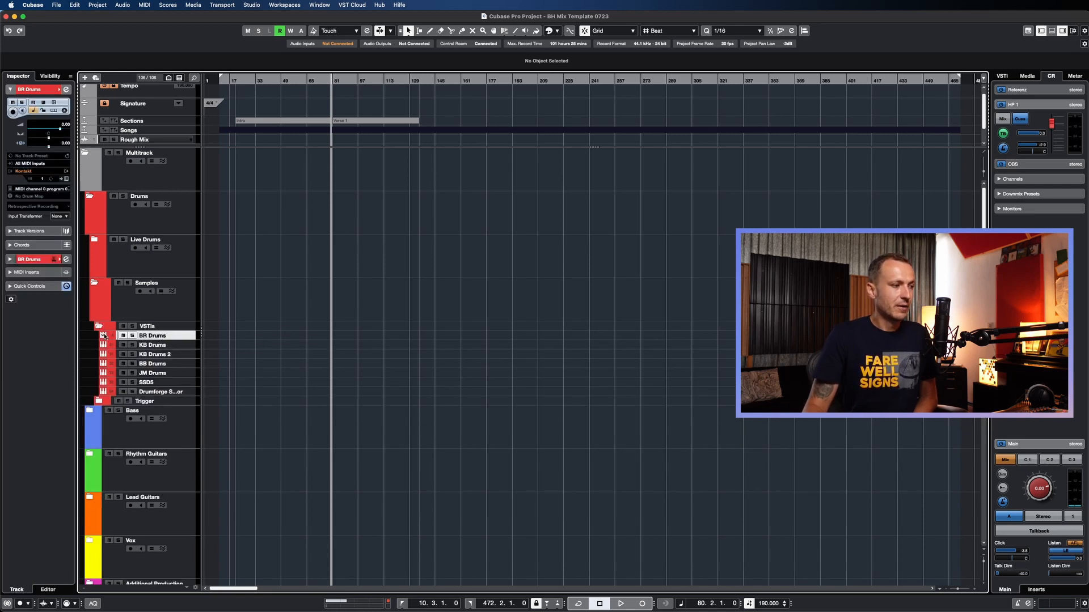
click(103, 335)
Step: Look through the BR Drums instrument outputs, stepping through the kick and snare tracks down to Snare Btm
scroll(125, 372, down, 10)
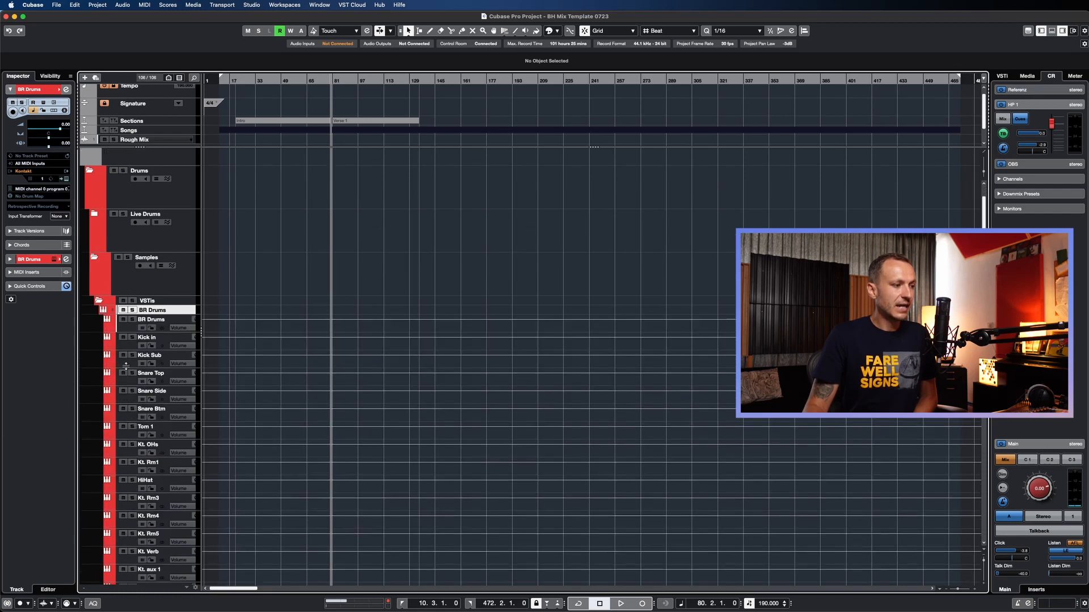
scroll(126, 371, up, 8)
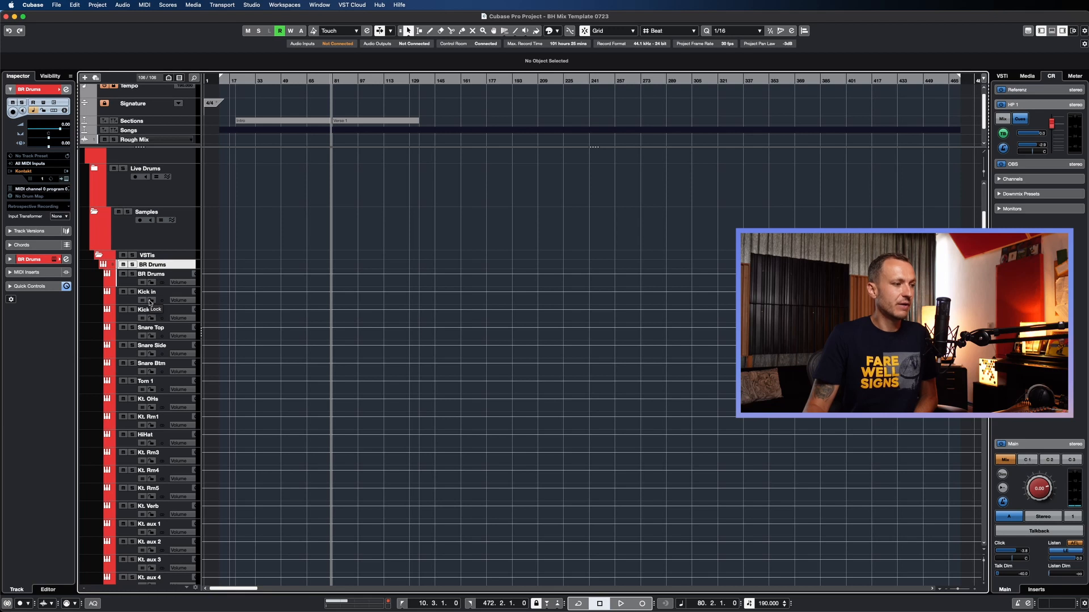
scroll(151, 303, down, 2)
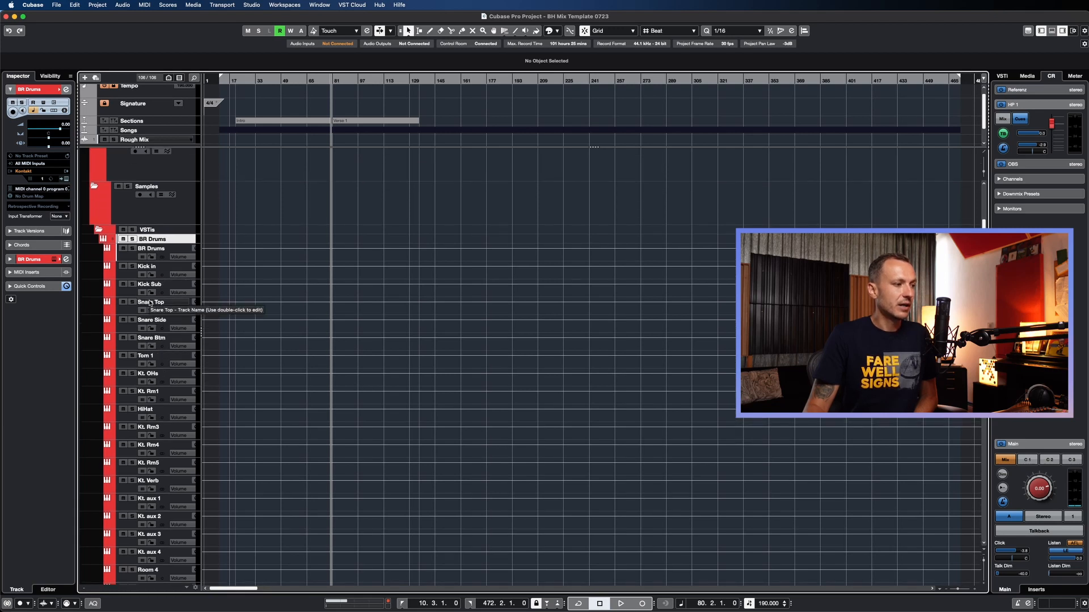
click(164, 273)
click(165, 293)
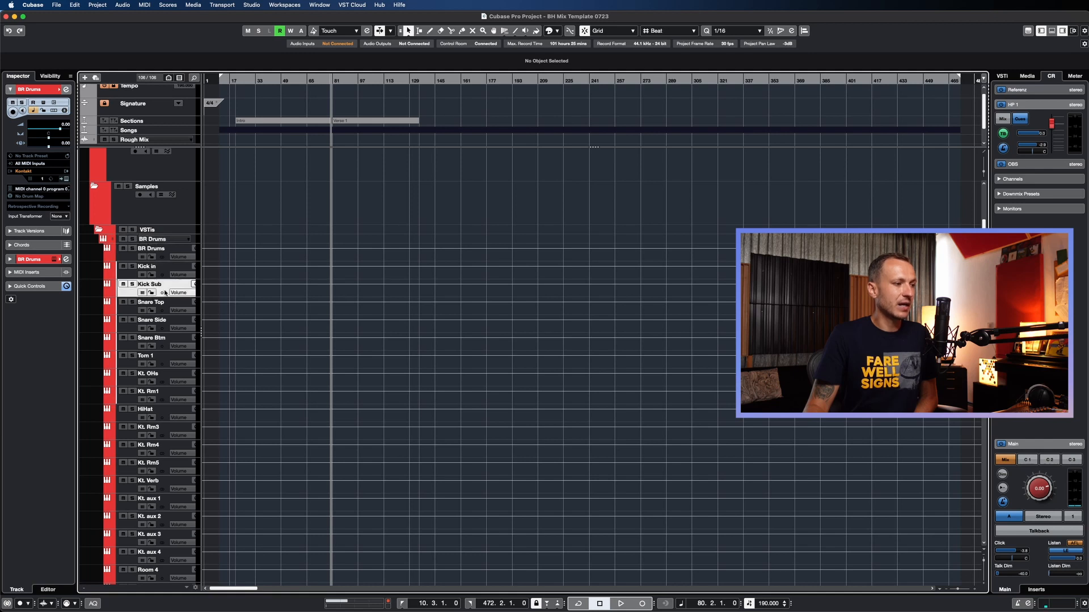
click(165, 310)
click(165, 328)
click(166, 346)
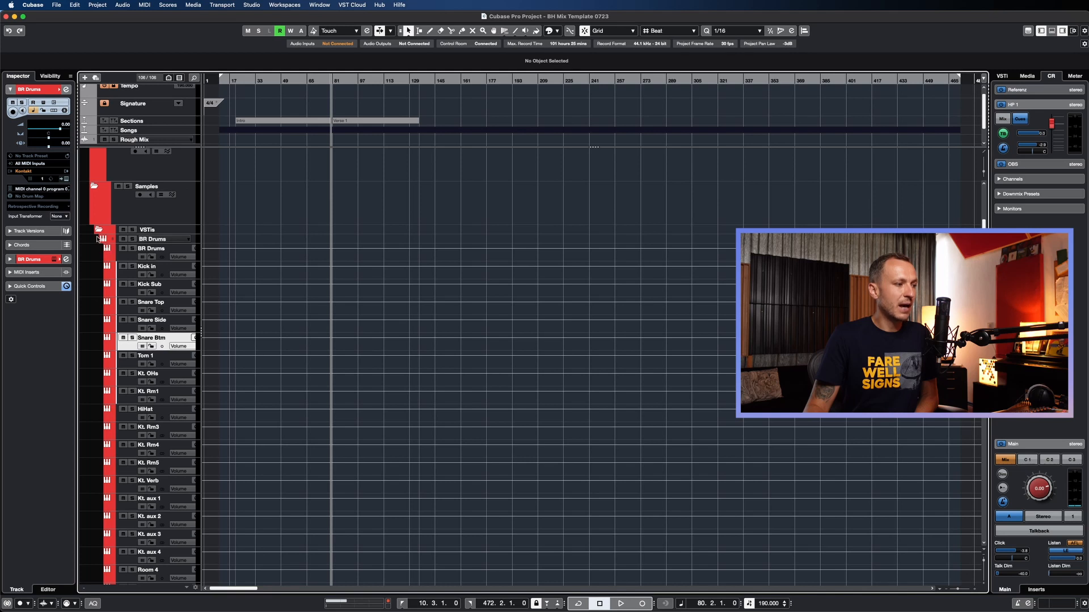
Step: Collapse the BR Drums outputs and the VSTis, Samples and Drums folders
click(99, 239)
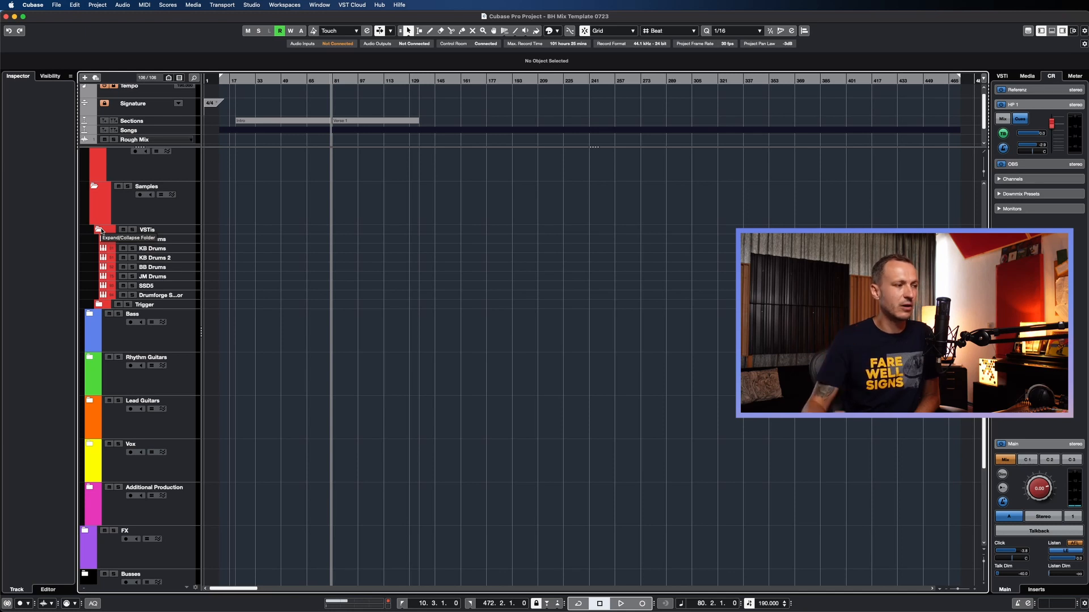
click(98, 229)
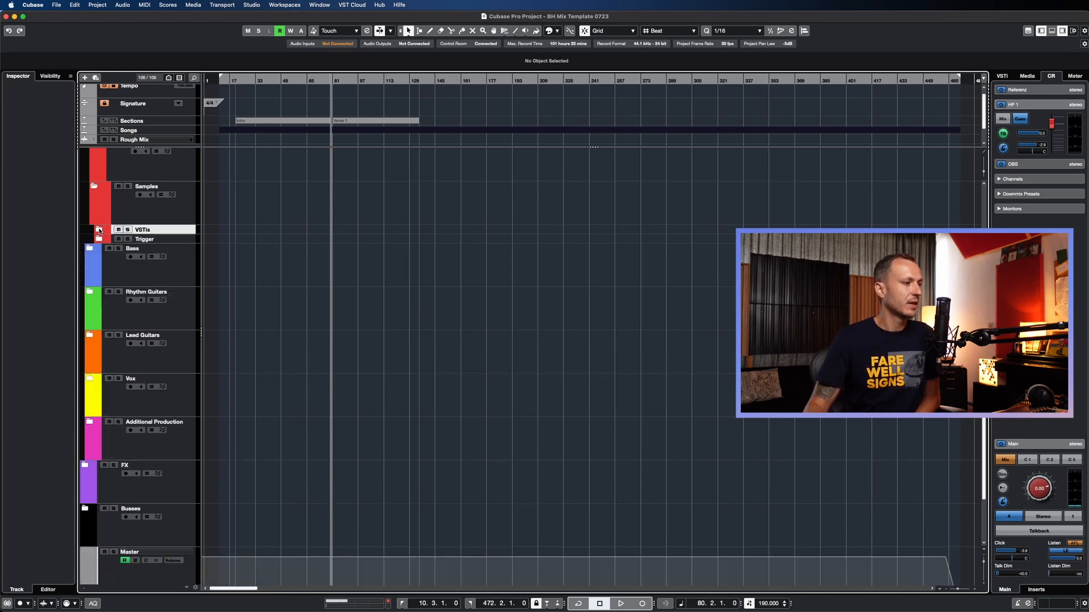
click(95, 186)
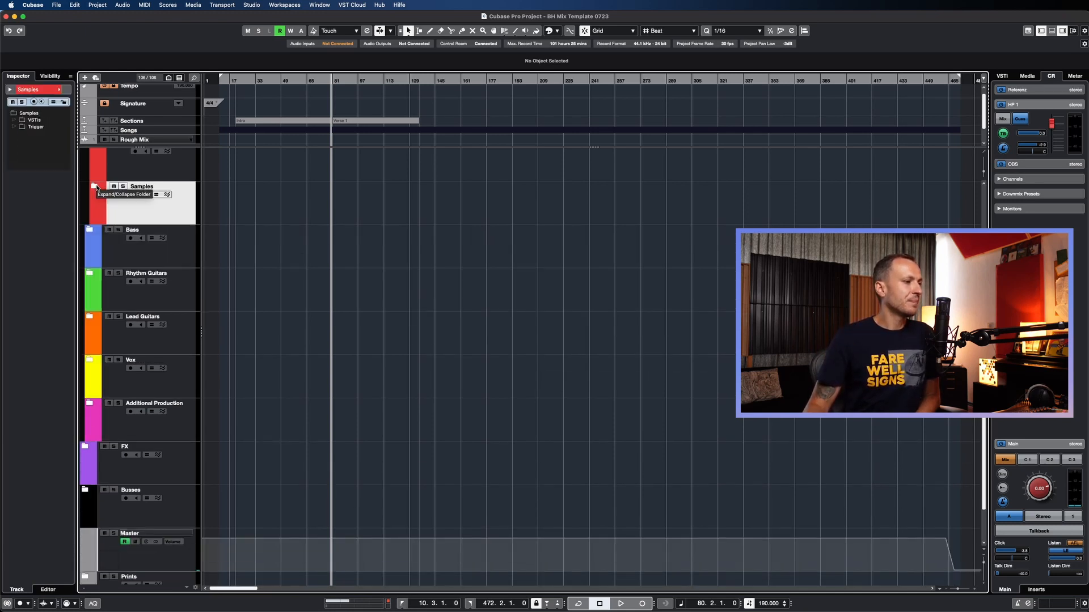
scroll(106, 191, up, 3)
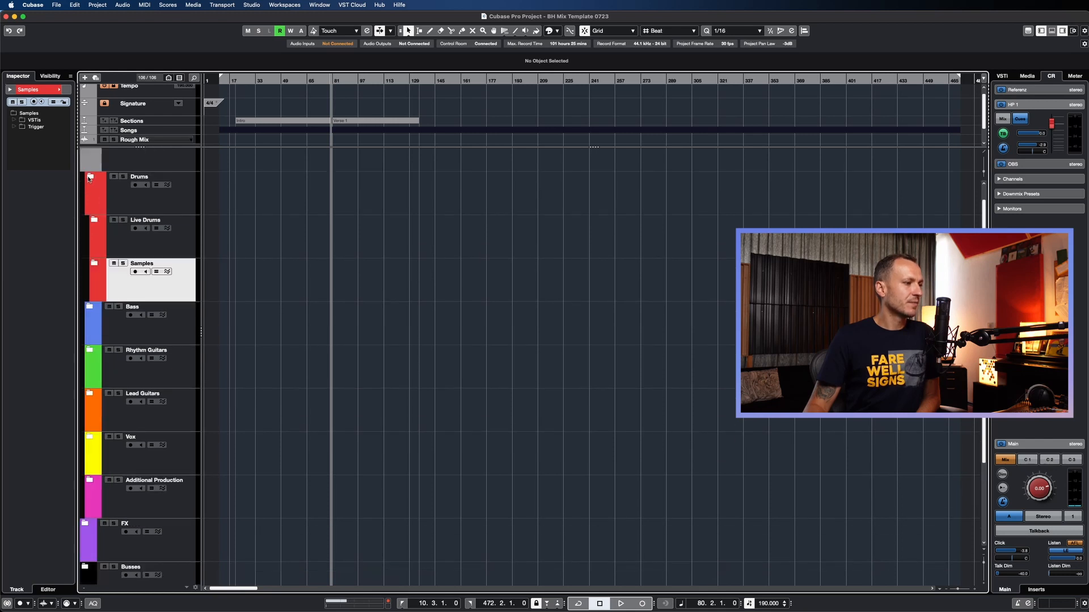
click(89, 177)
Step: Expand the Bass folder, examine the inserts on the Bass Master track, and collapse the folder
click(113, 238)
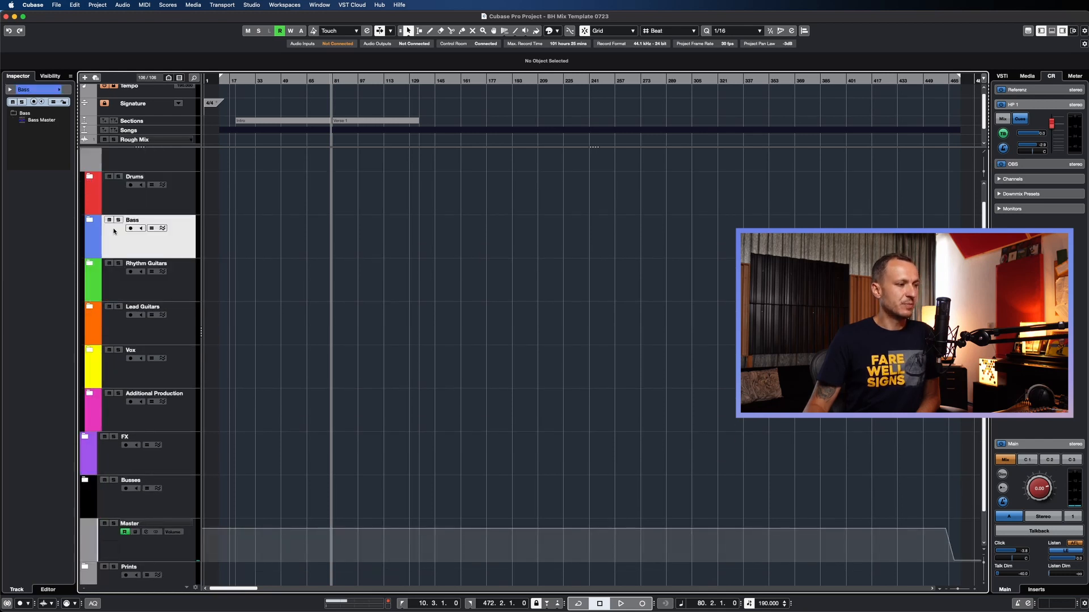
click(91, 220)
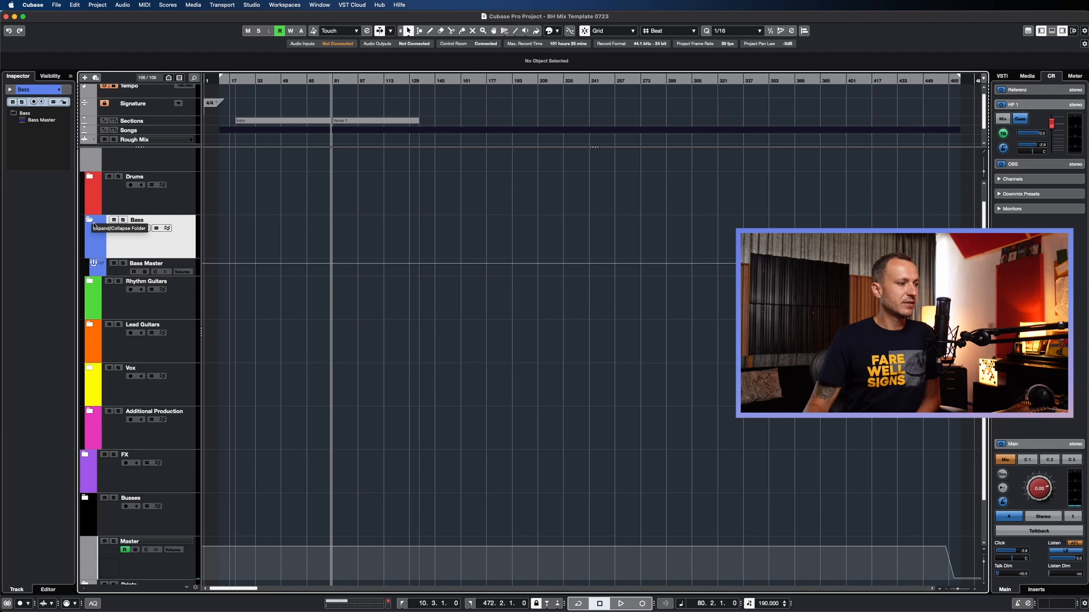
click(119, 274)
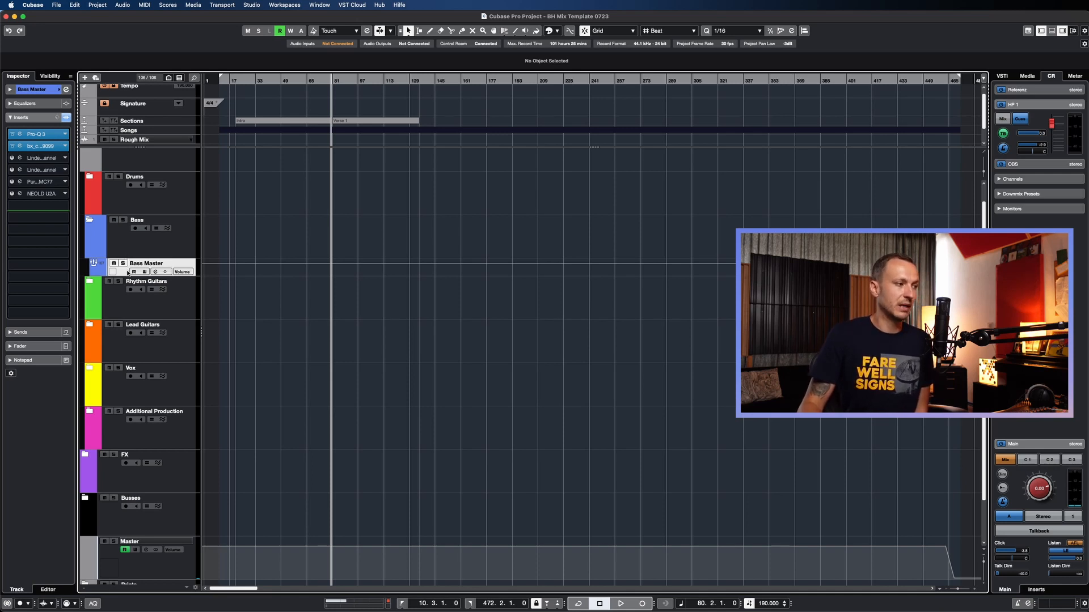
click(89, 221)
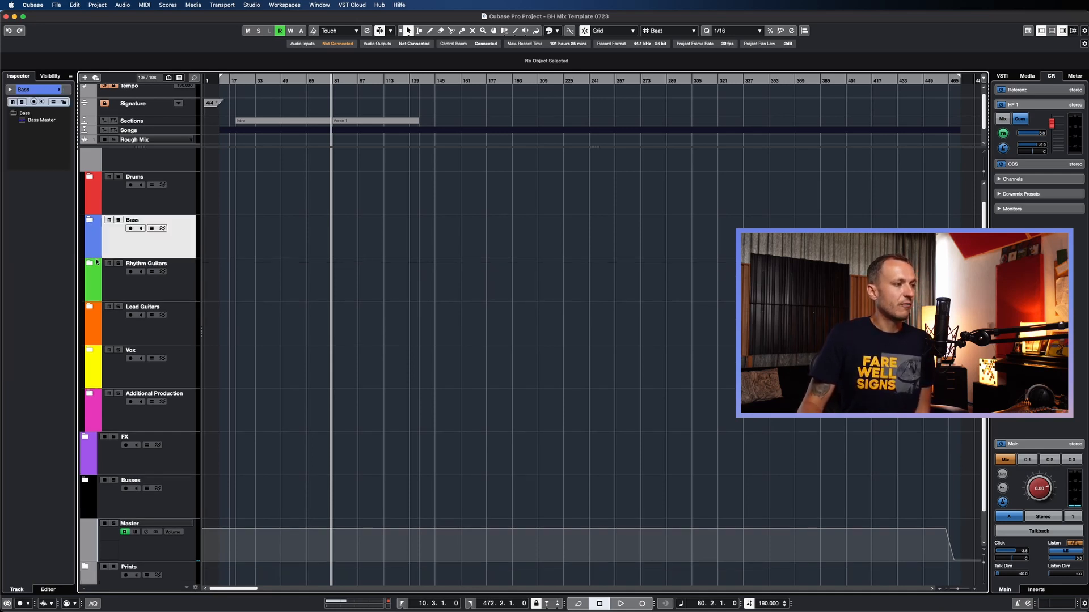
Step: Expand the Rhythm Guitars folder and examine the inserts on A Git Master and the mono and stereo clean guitar master tracks
click(90, 282)
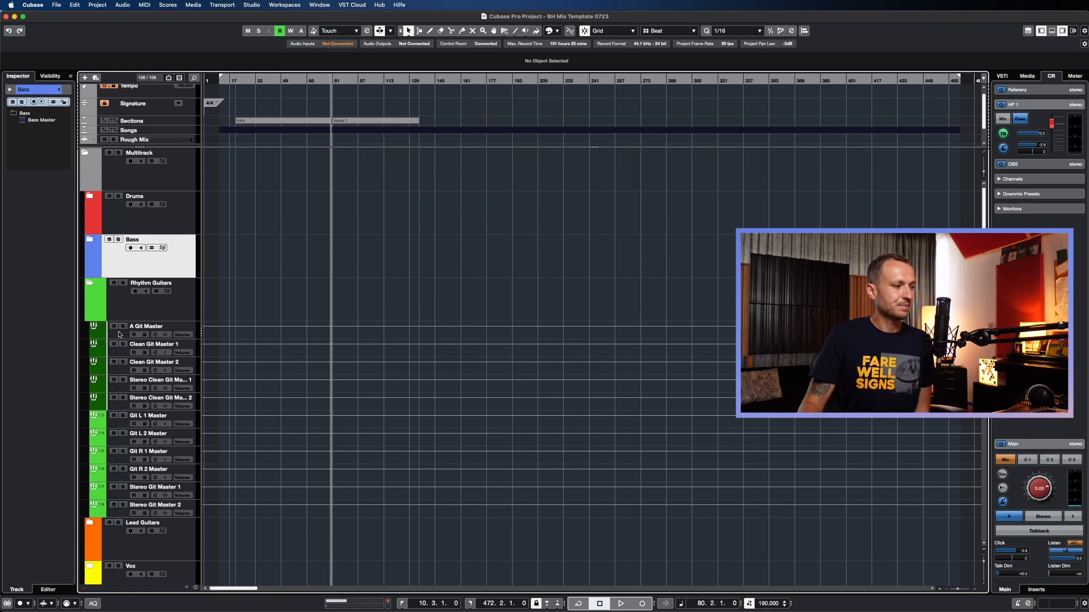
scroll(119, 335, down, 2)
click(126, 285)
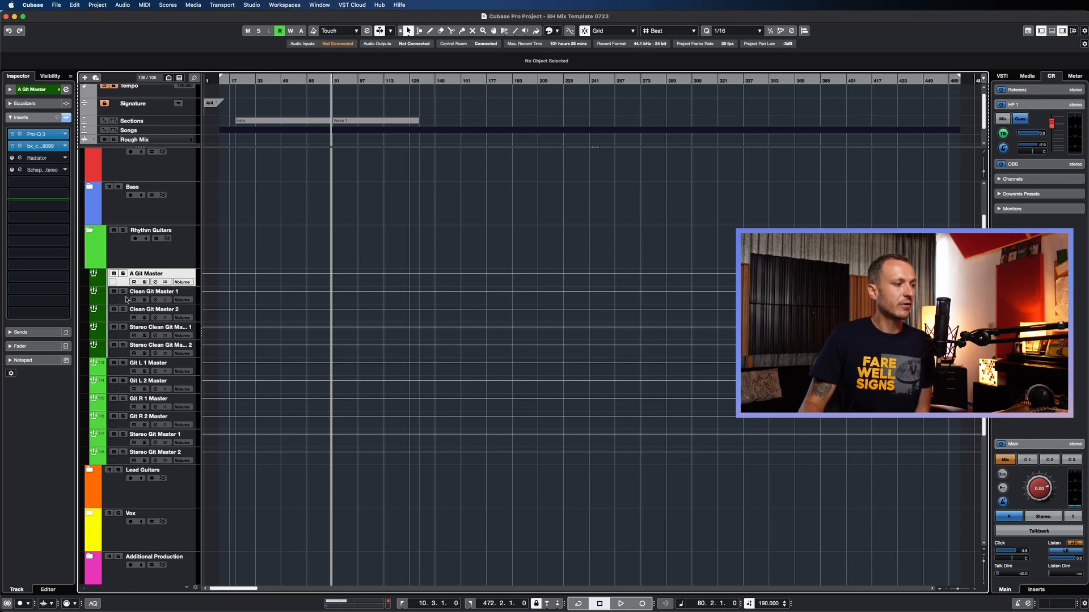
click(126, 299)
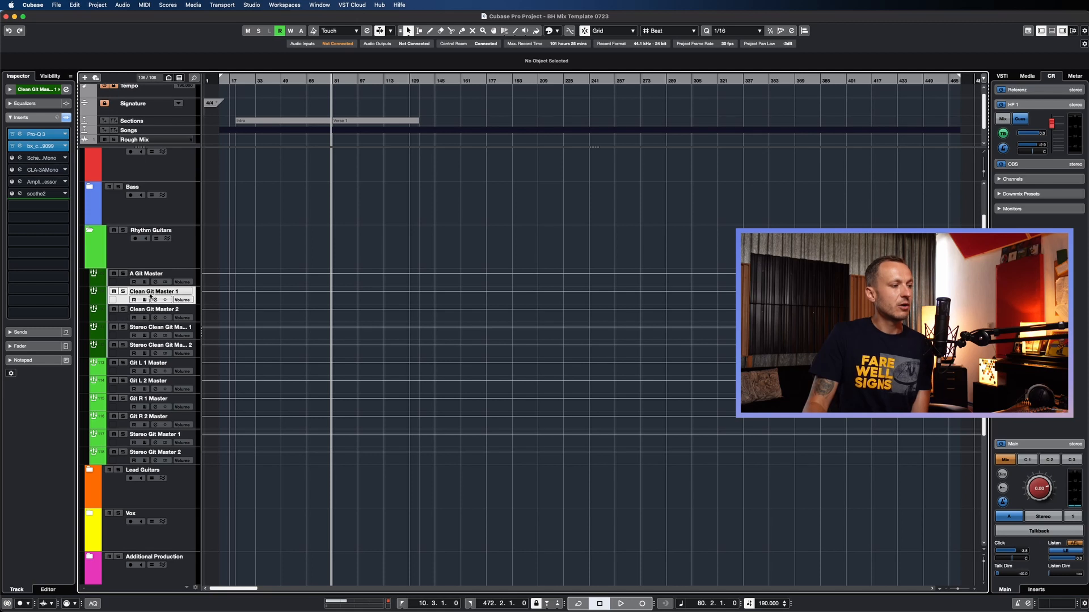
click(125, 318)
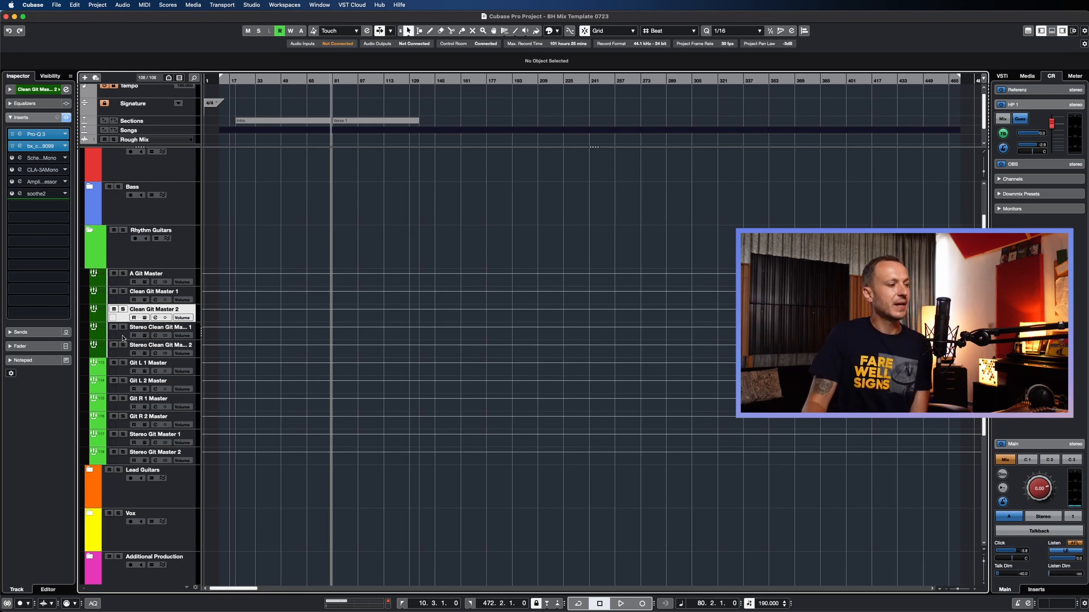
click(122, 338)
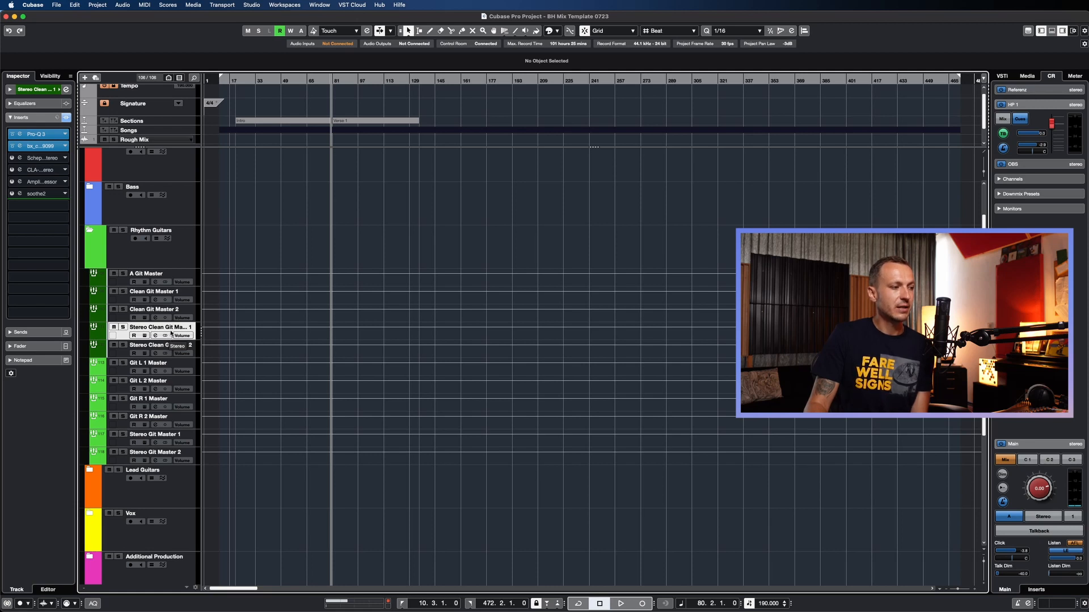
click(160, 350)
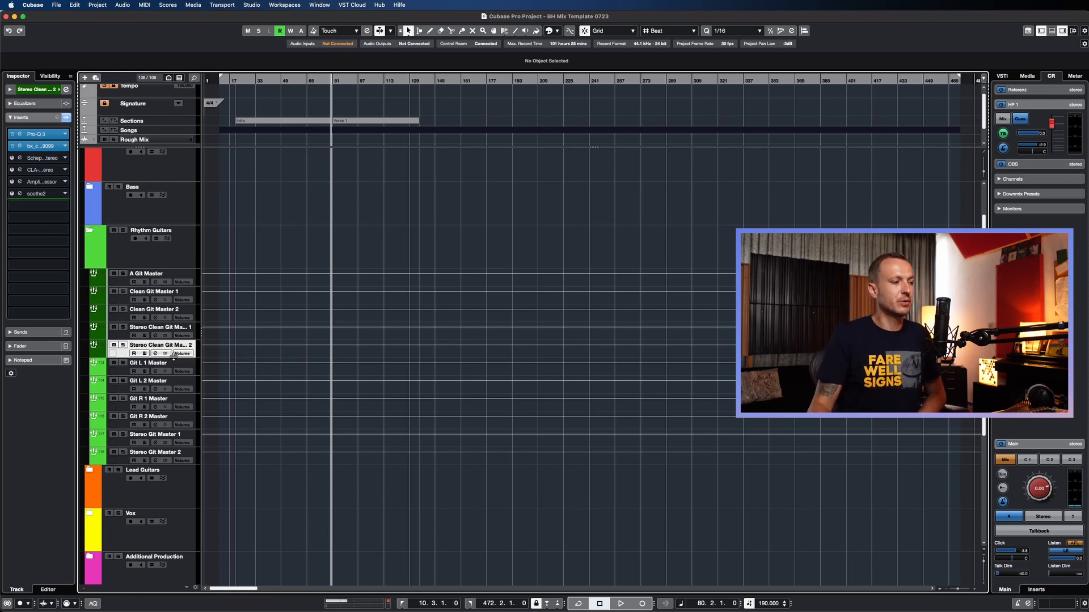
Step: Examine the inserts on the rhythm guitar masters from Git L 1 Master down to Stereo Git Master 2
click(125, 372)
scroll(125, 372, down, 2)
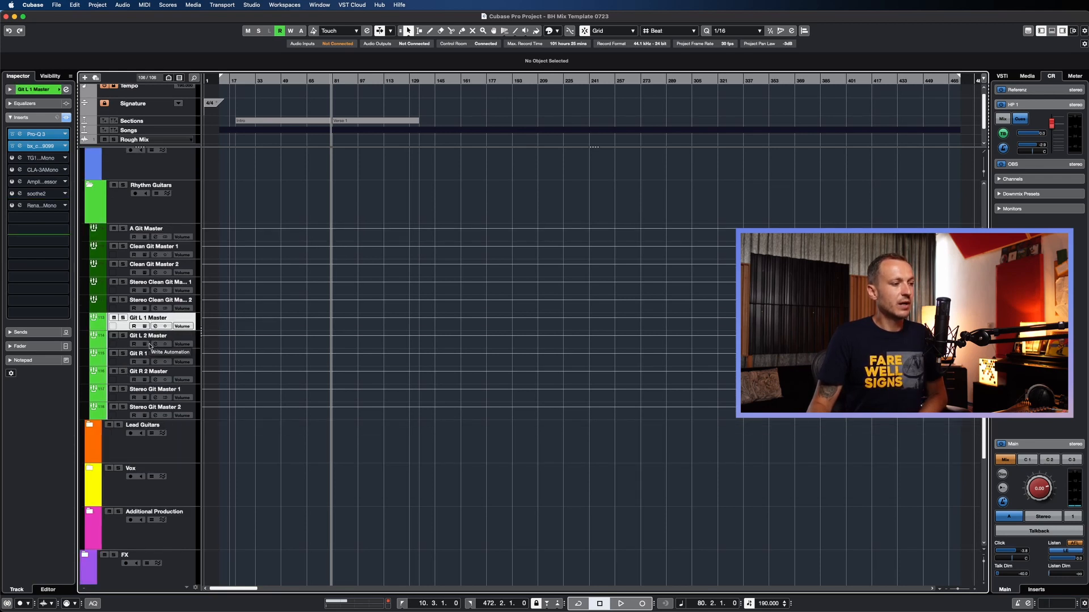
click(130, 335)
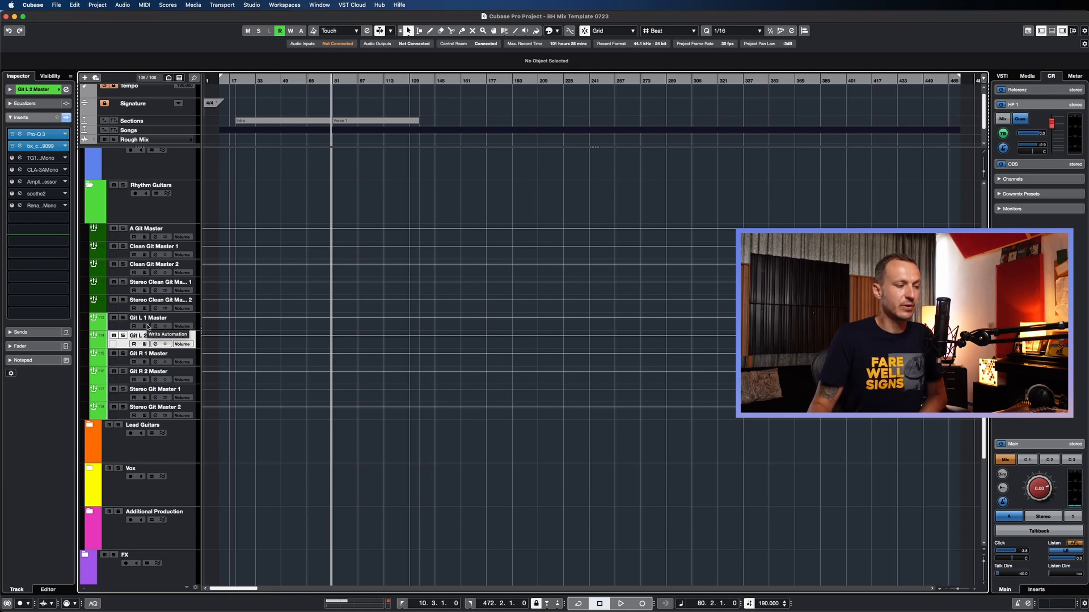
click(124, 359)
click(122, 378)
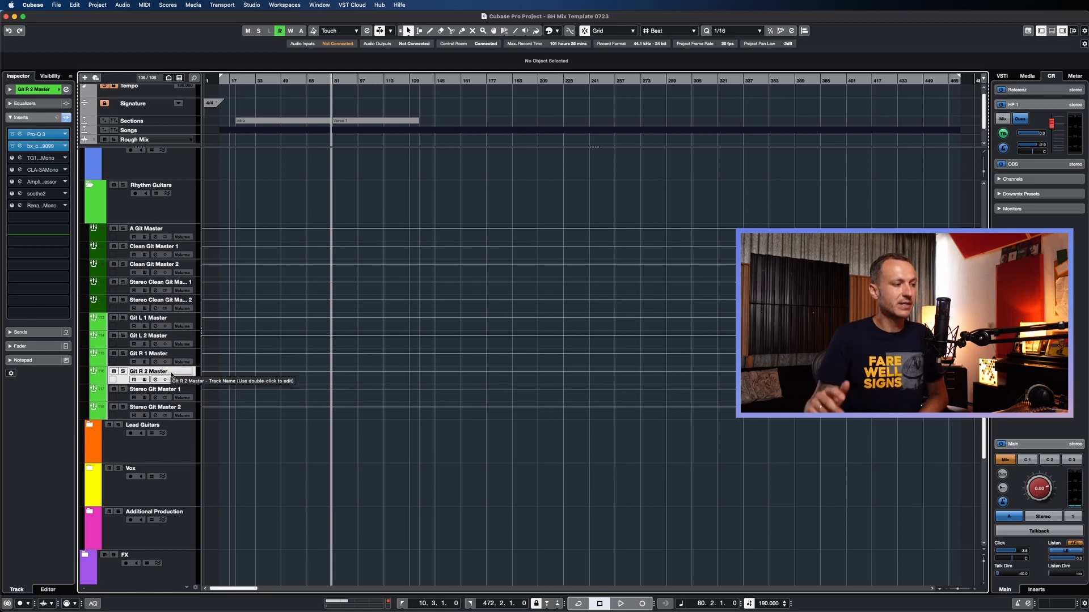
click(127, 400)
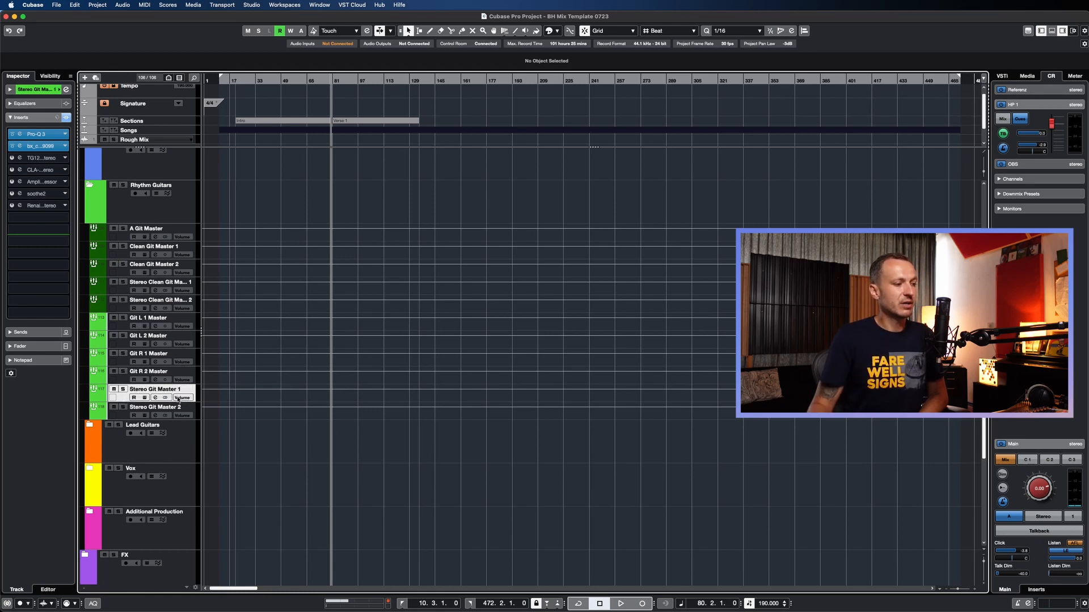
click(124, 419)
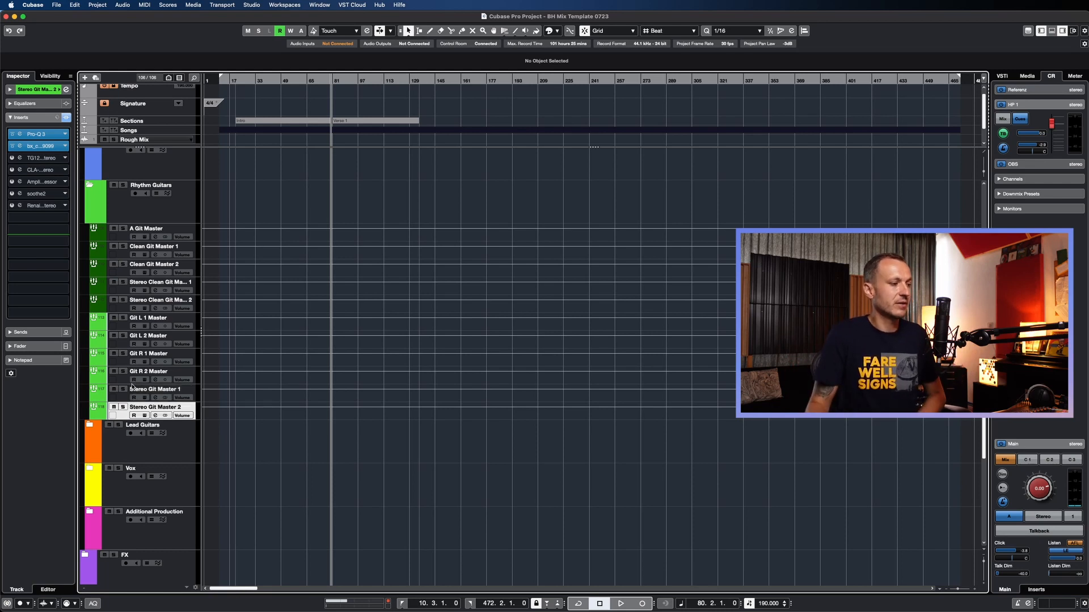
Step: Review the inserts on A Git Master again and collapse the Rhythm Guitars folder
click(121, 236)
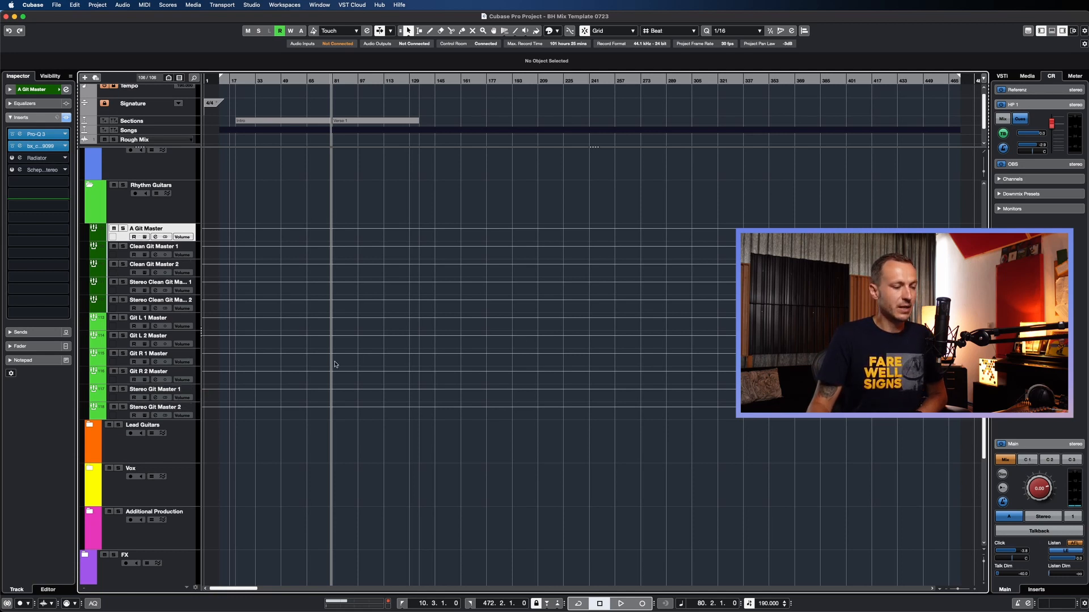
scroll(316, 371, down, 2)
scroll(316, 370, up, 1)
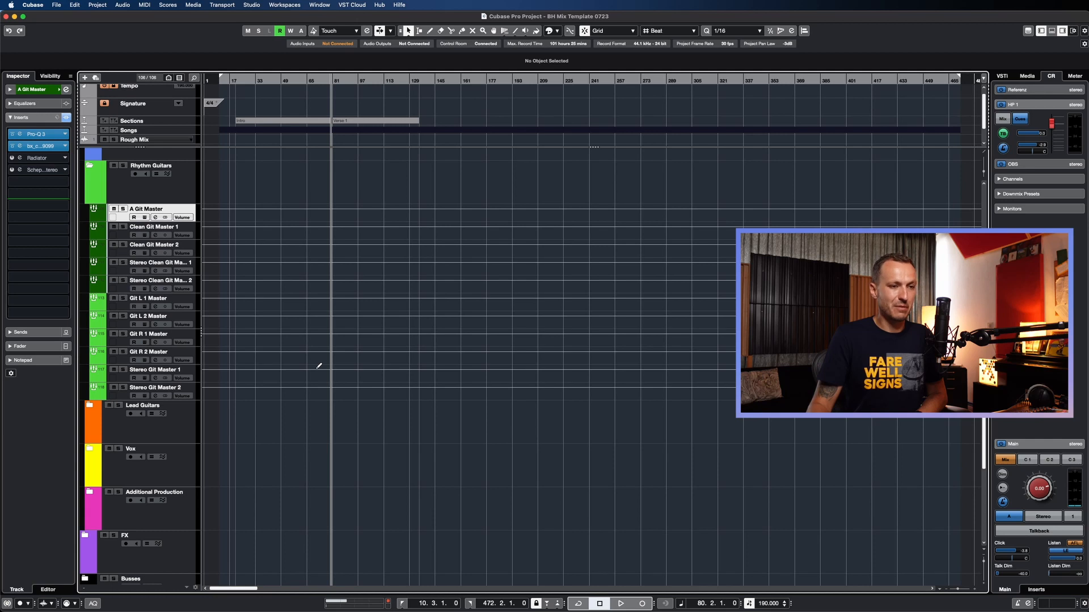
scroll(319, 366, up, 1)
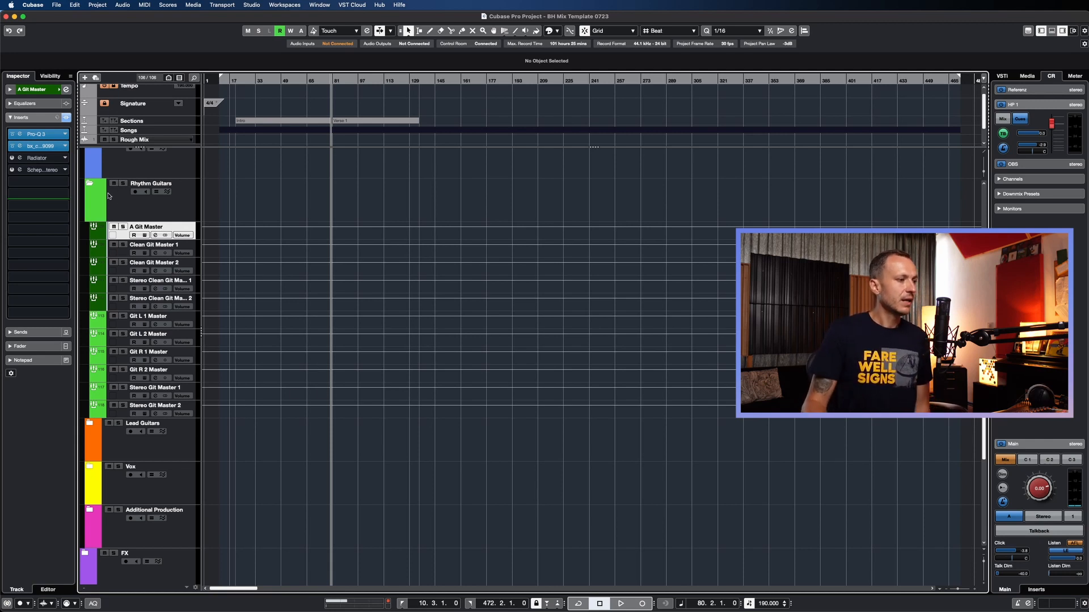
click(91, 184)
Step: Expand the Lead Guitars folder, examine the inserts on its mono and stereo lead guitar masters, and collapse the folder
click(92, 271)
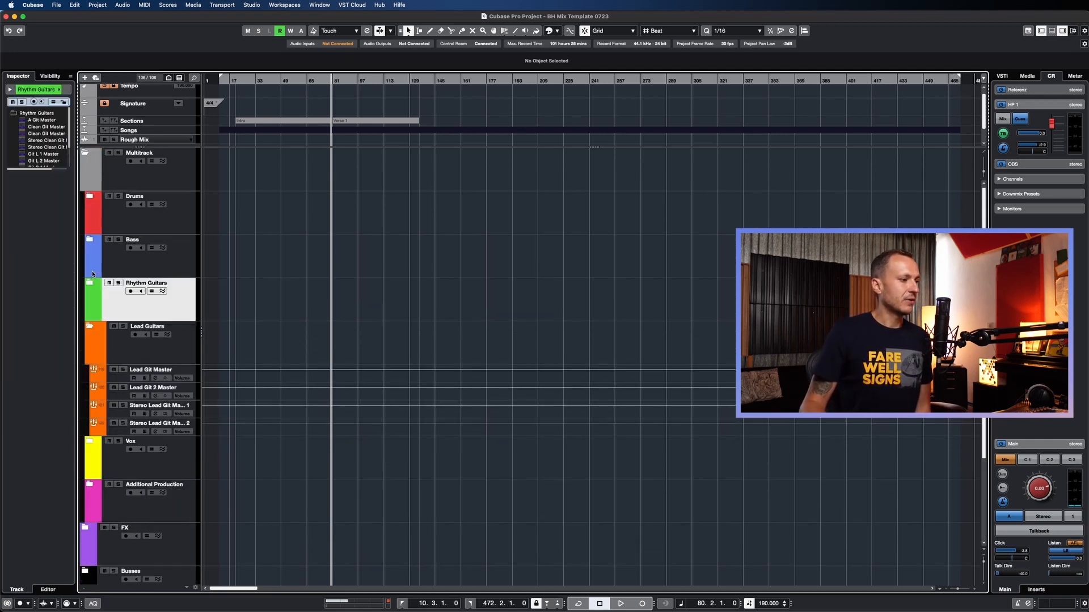
click(126, 380)
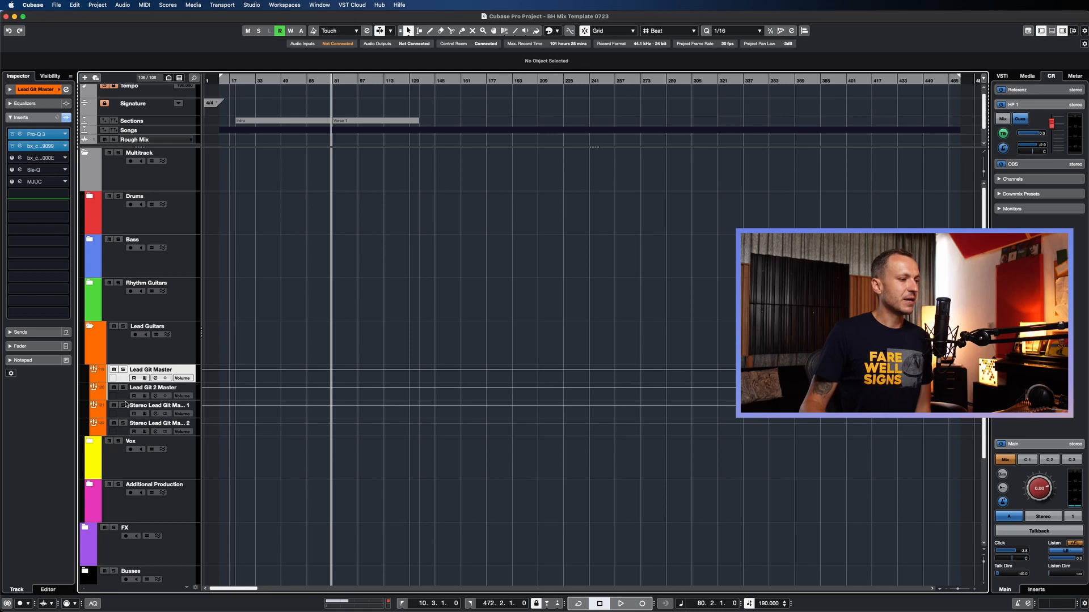
click(126, 397)
click(126, 416)
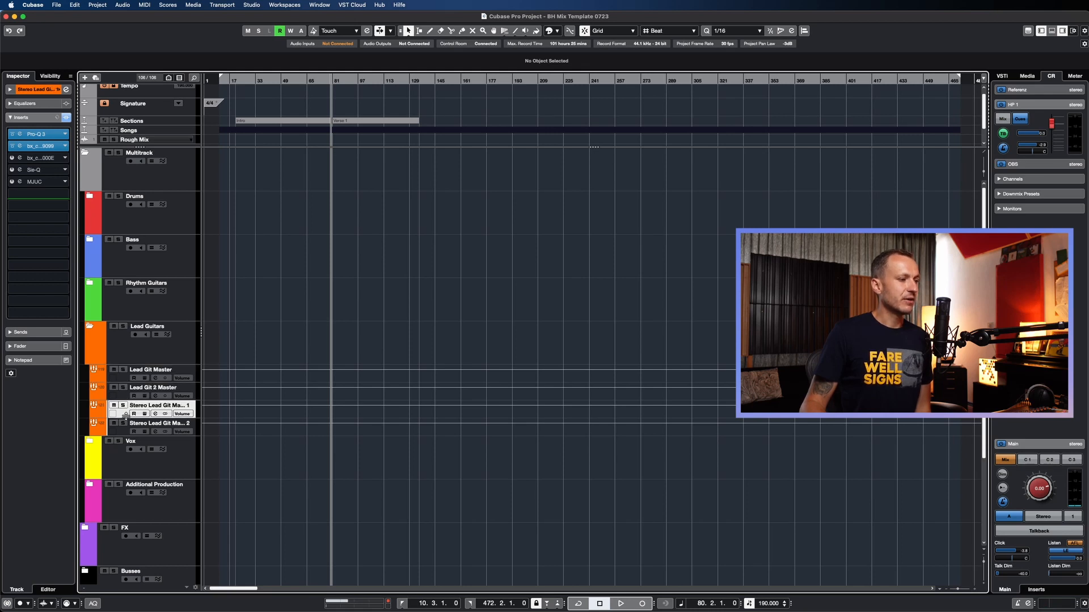
click(122, 433)
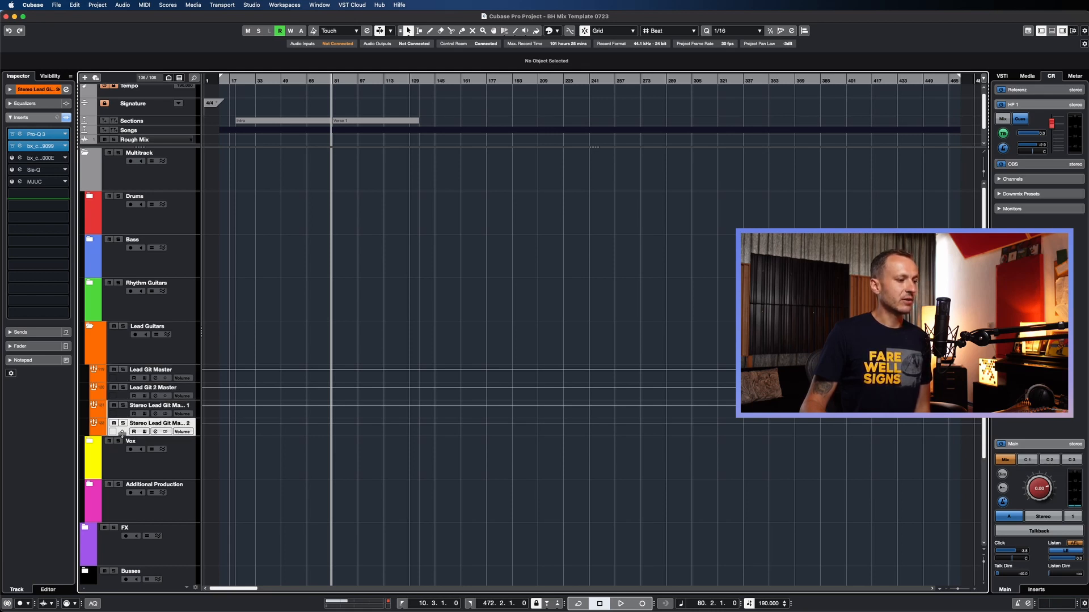
click(92, 325)
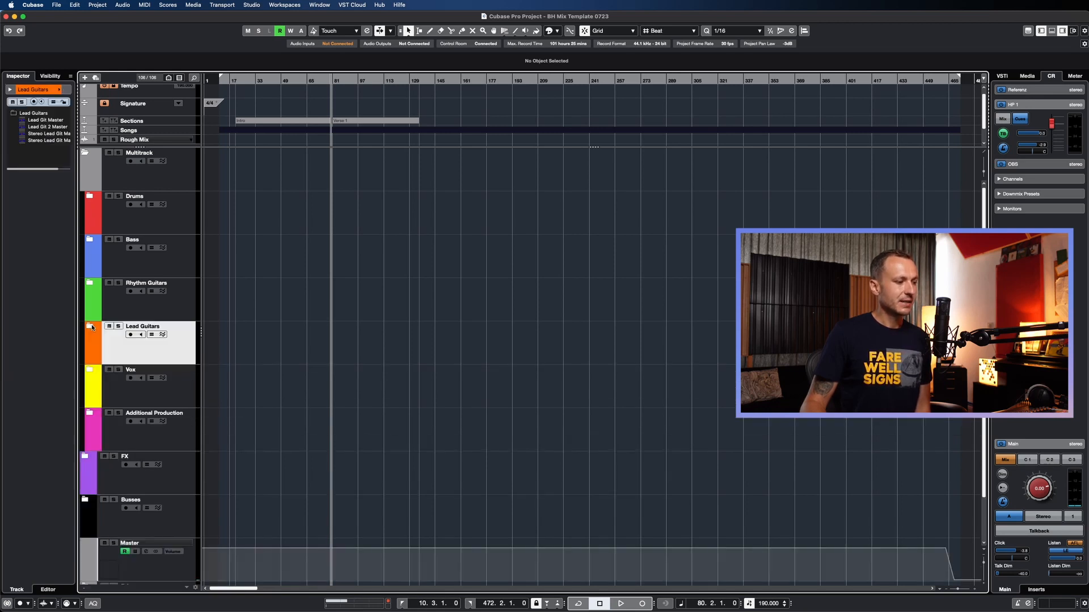
Step: Expand the Vox folder, examine the inserts from Lead Vox Master down to Gang Master, and collapse the folder
click(89, 371)
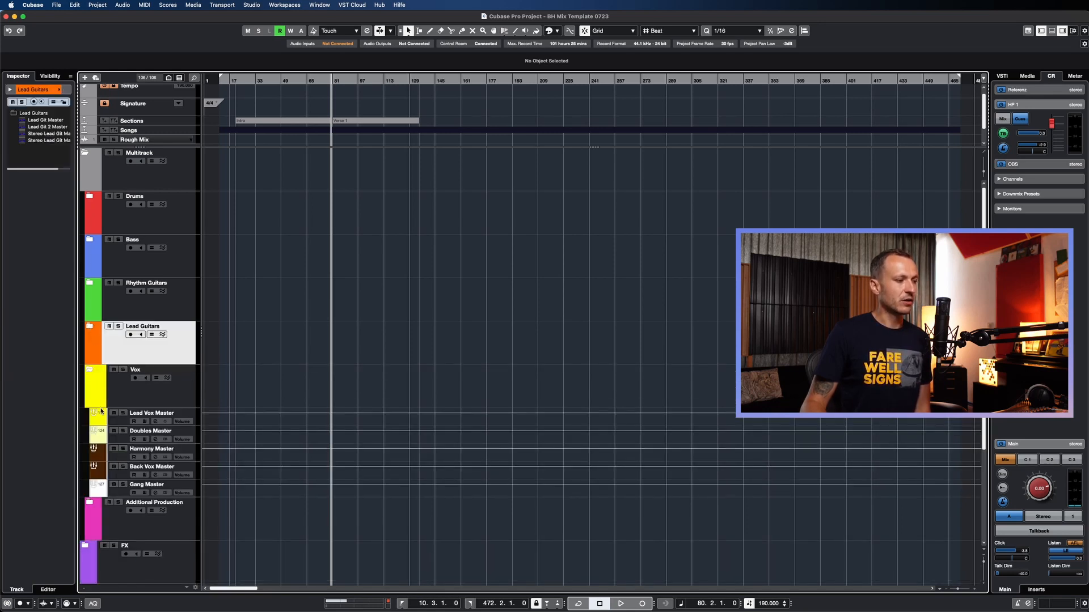
click(115, 422)
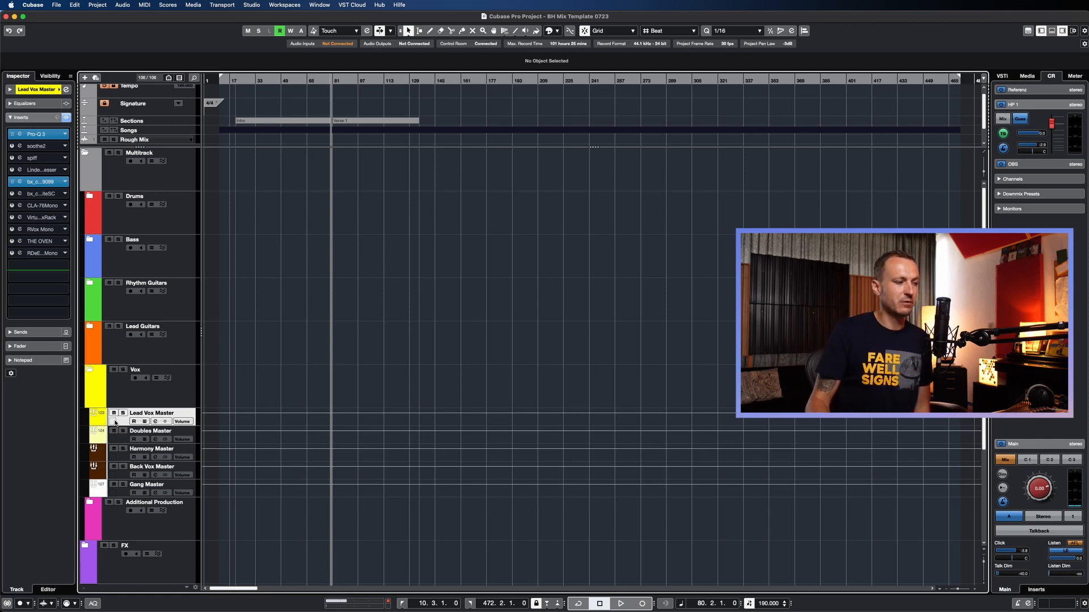
click(123, 439)
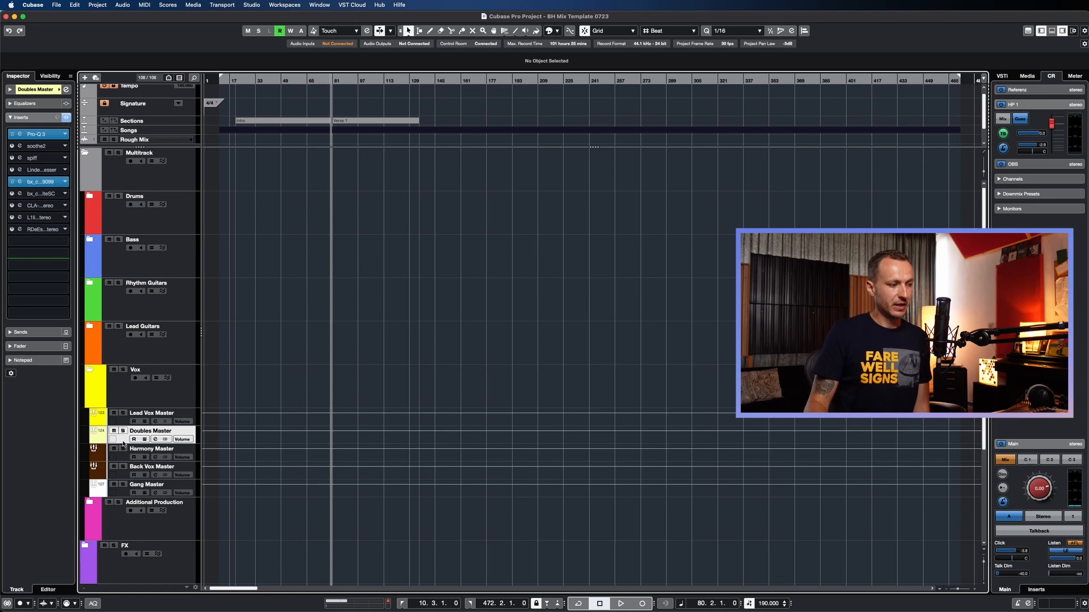
click(125, 457)
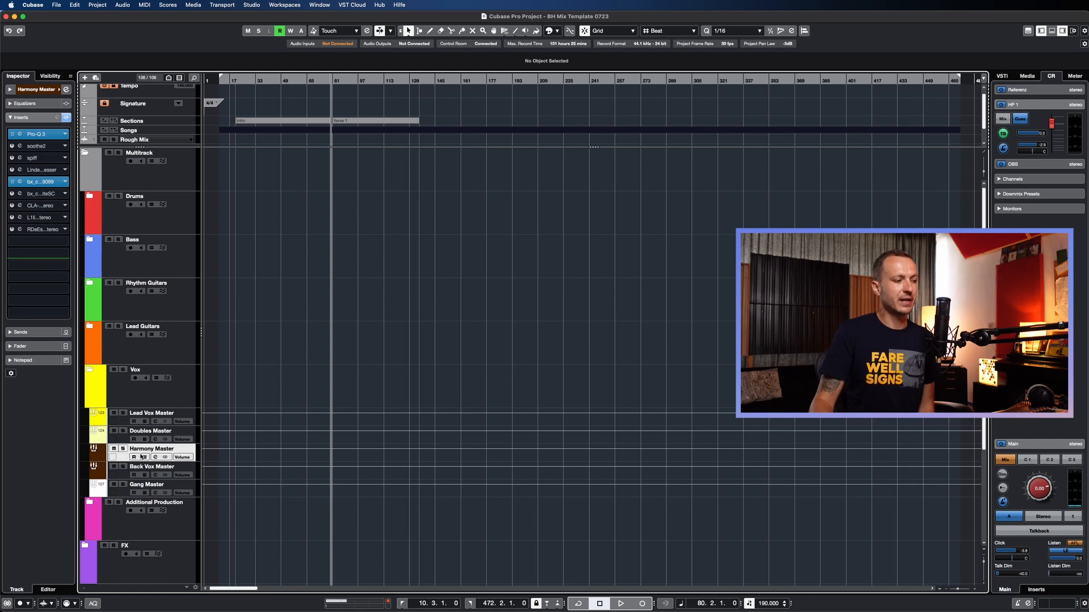
click(122, 475)
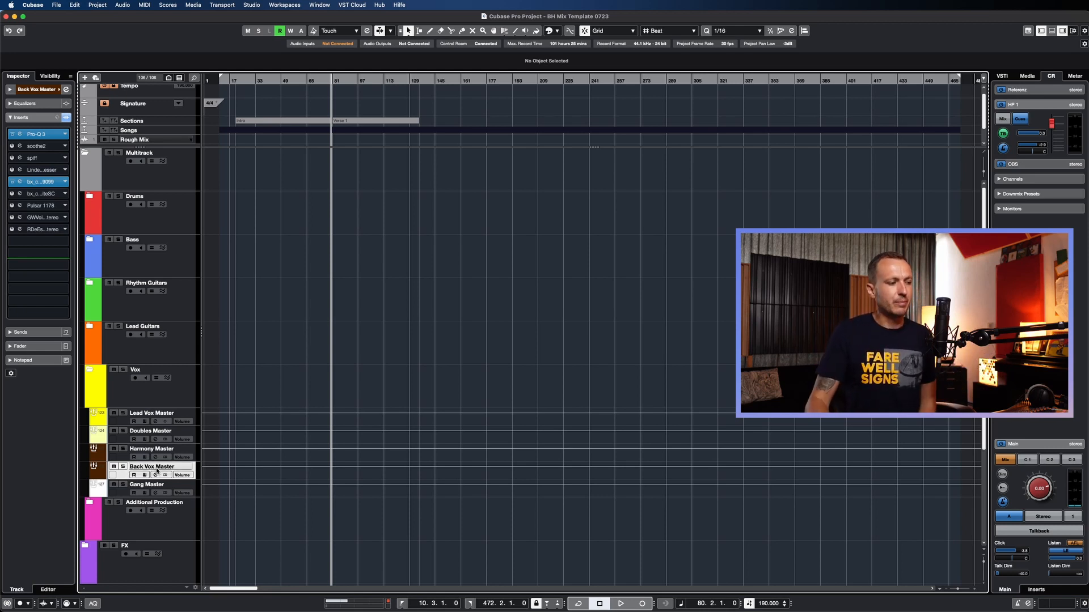
click(123, 495)
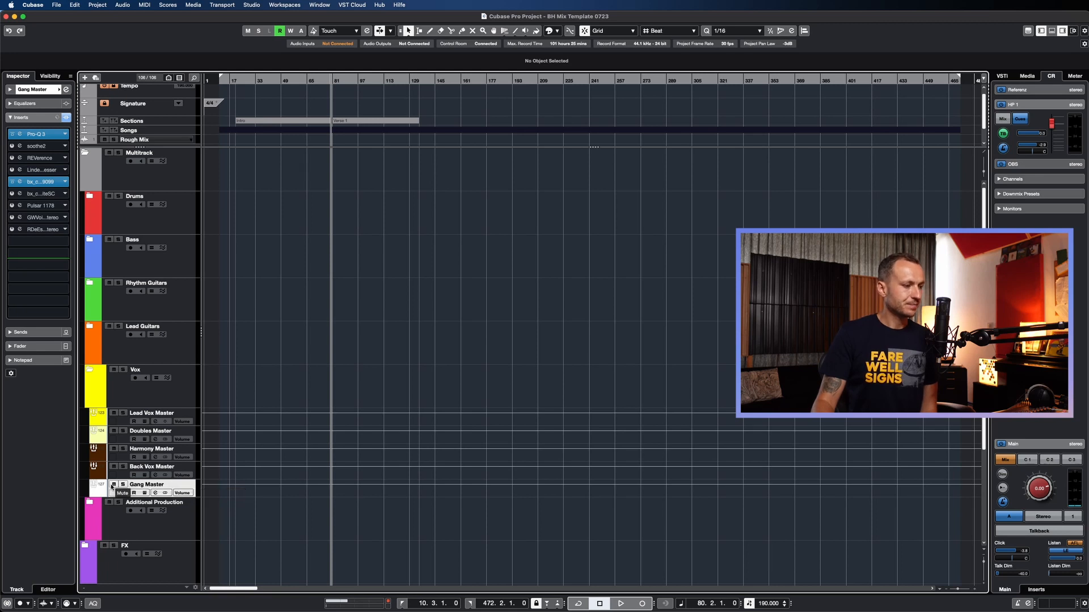
scroll(113, 482, down, 2)
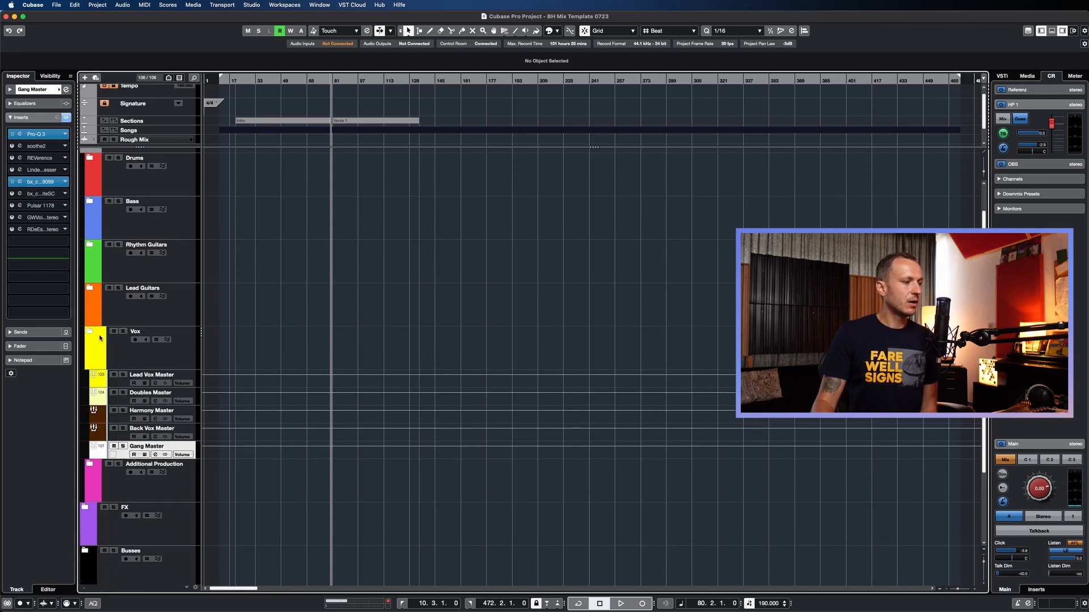
click(90, 332)
Step: Expand the Additional Production folder and look at the inserts on Brass, Keys Master and Synth Bass Master
click(86, 372)
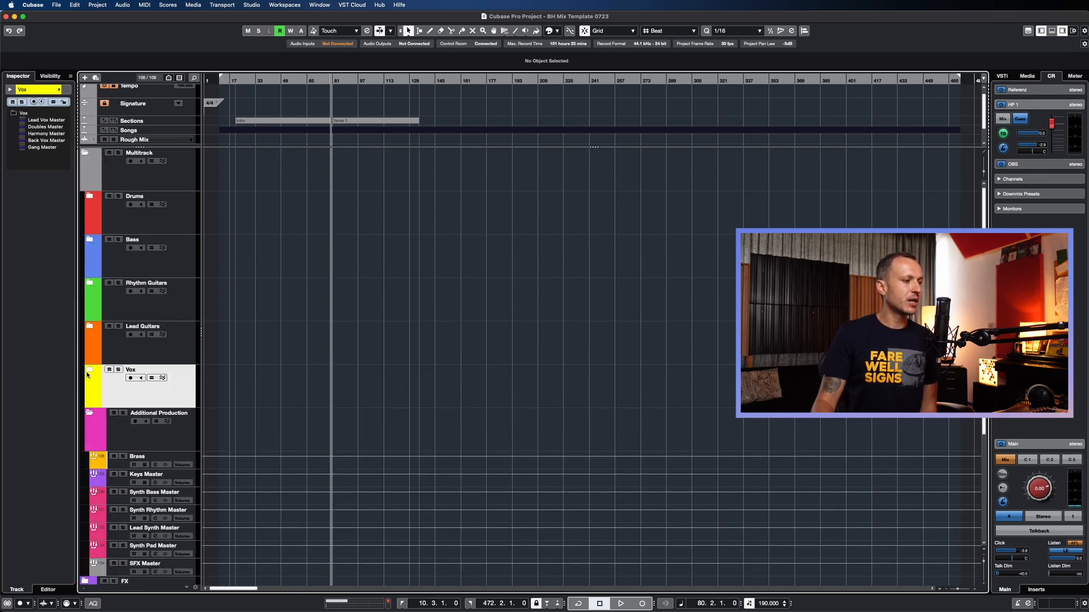
scroll(86, 372, down, 8)
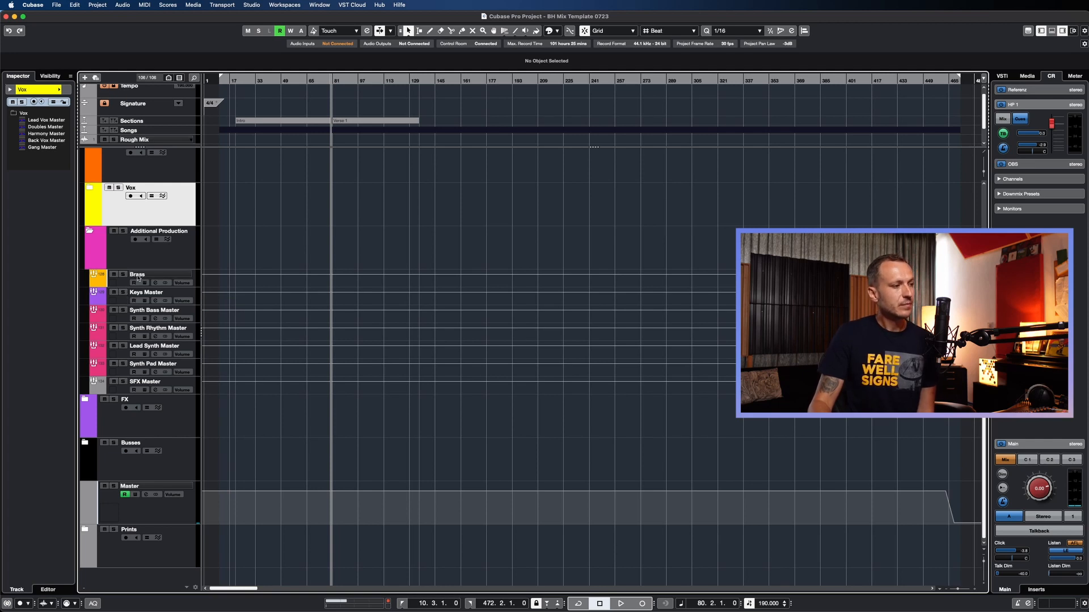
click(120, 285)
click(119, 303)
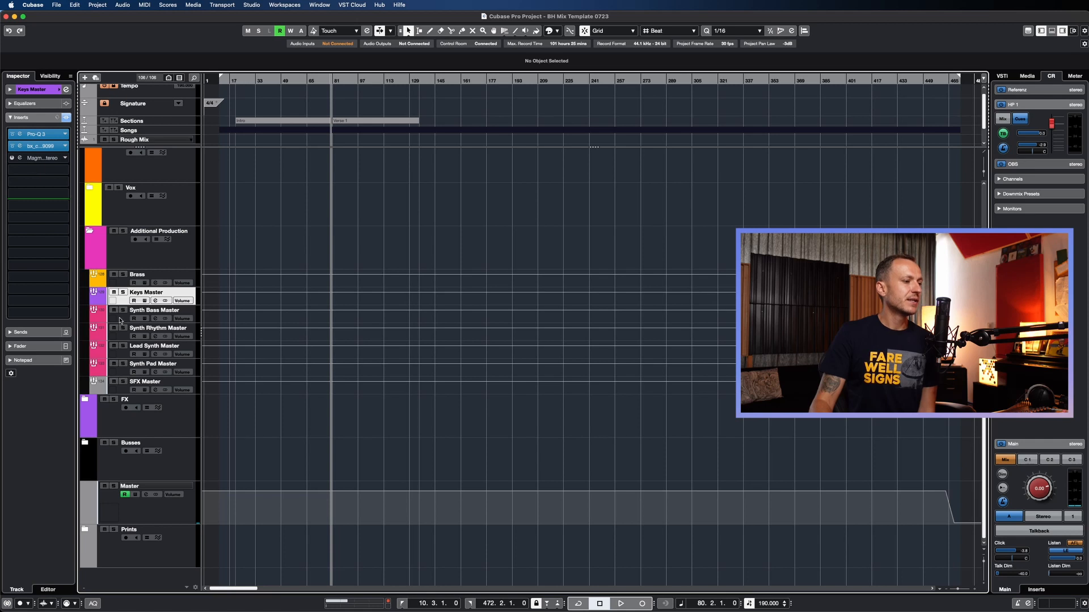
click(120, 321)
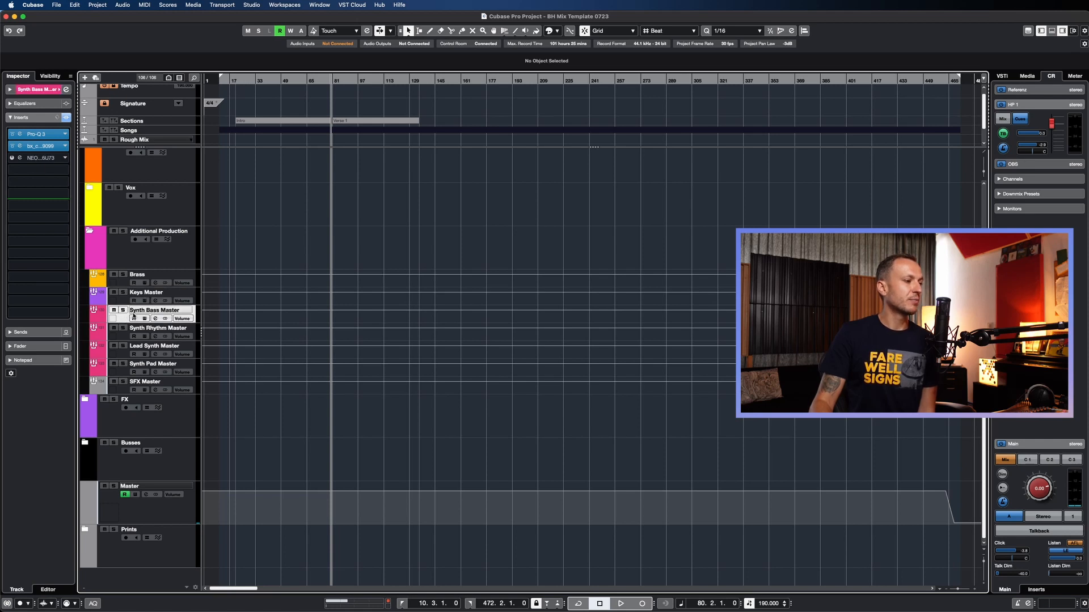
Step: Examine the inserts from Brass down to SFX Master in the Additional Production folder, and collapse the folder
click(123, 283)
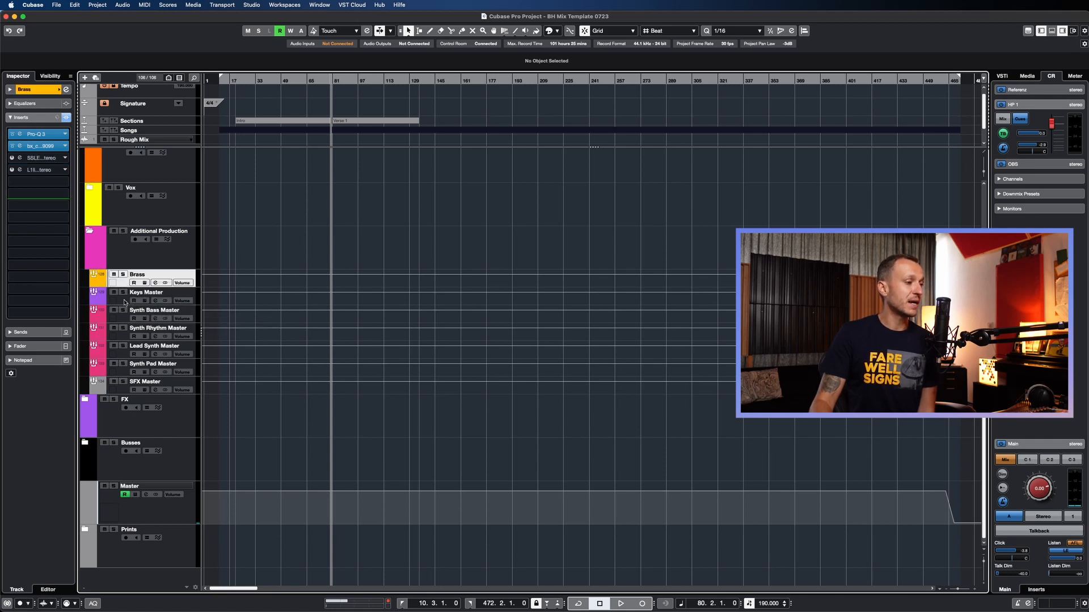
click(124, 303)
click(124, 319)
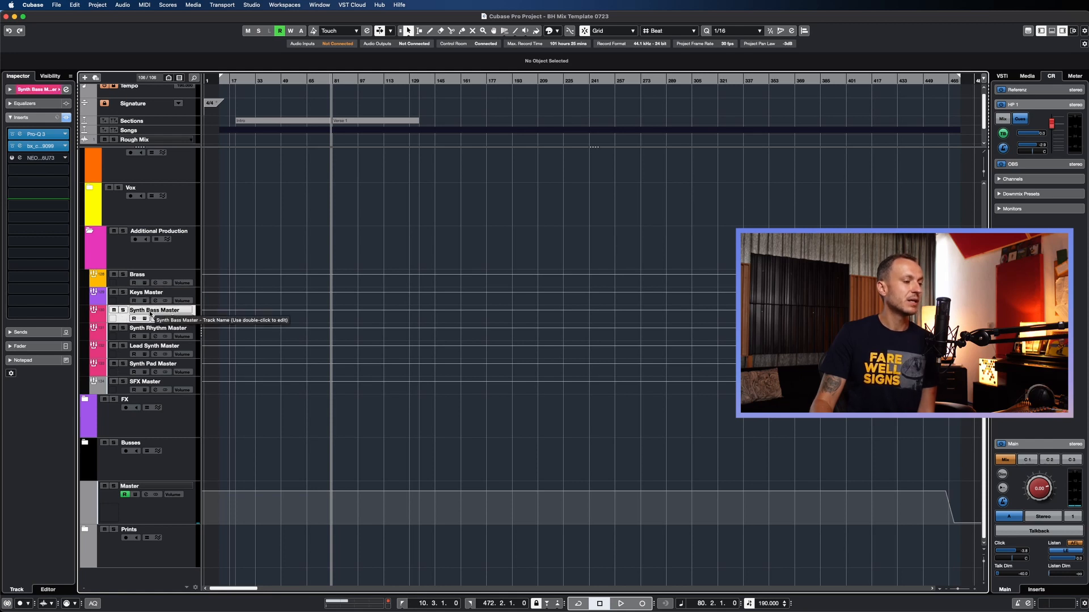
click(129, 338)
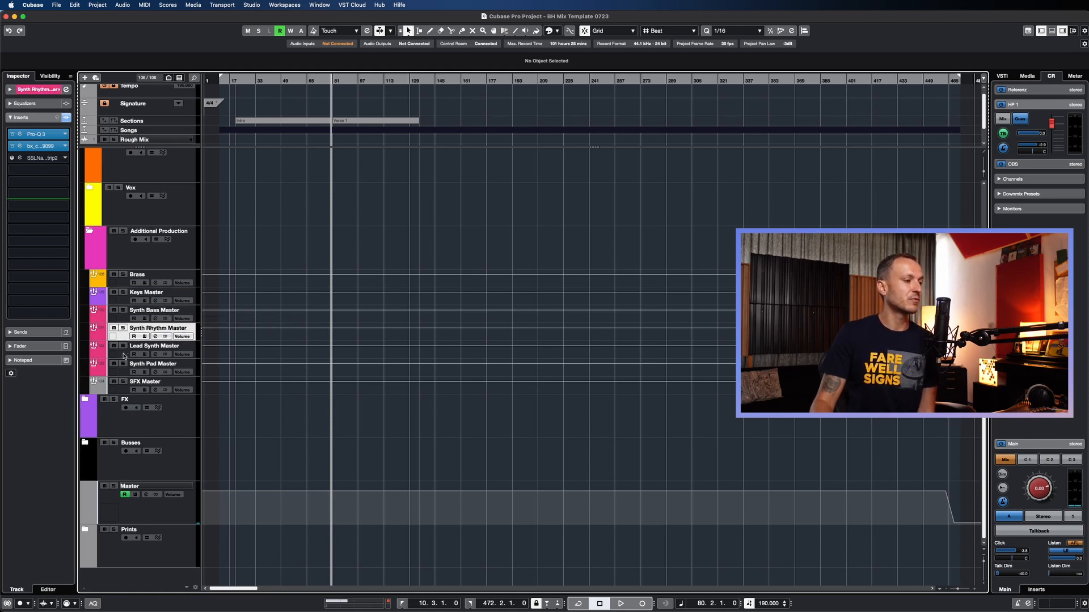
click(123, 356)
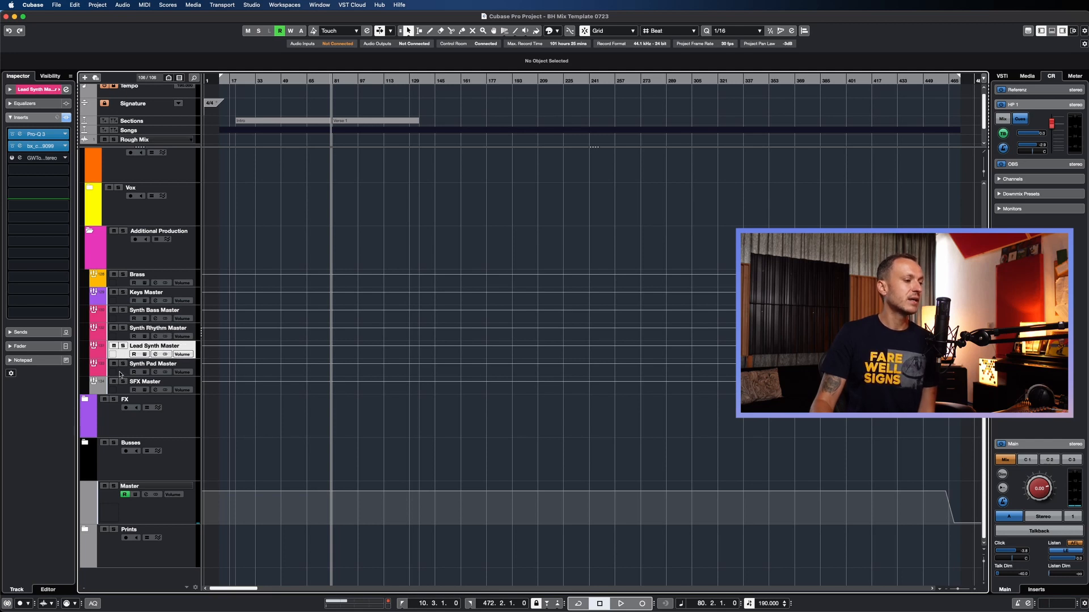
click(119, 374)
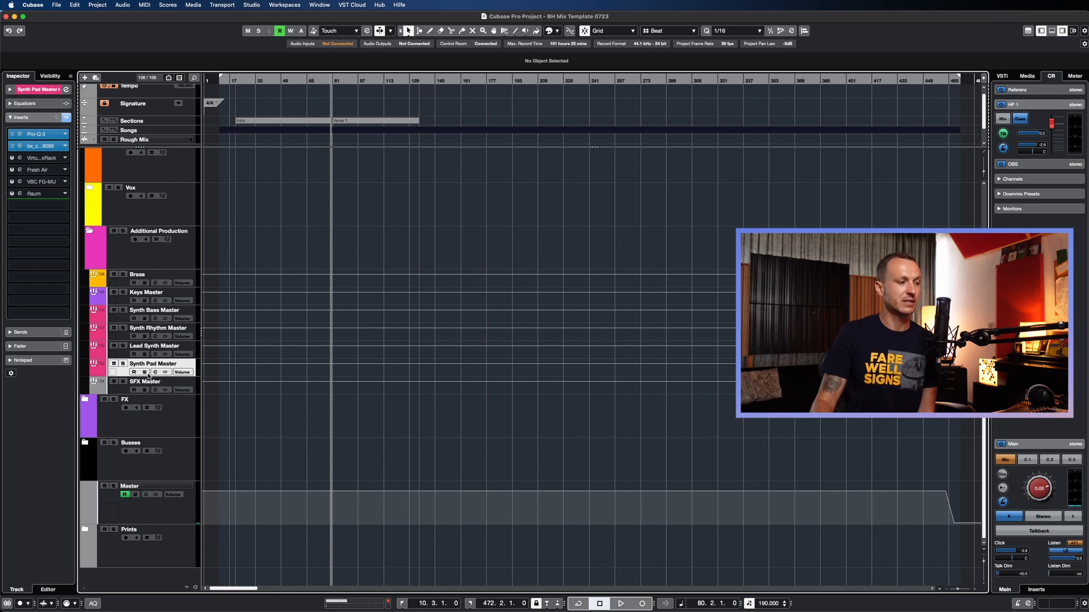
click(120, 392)
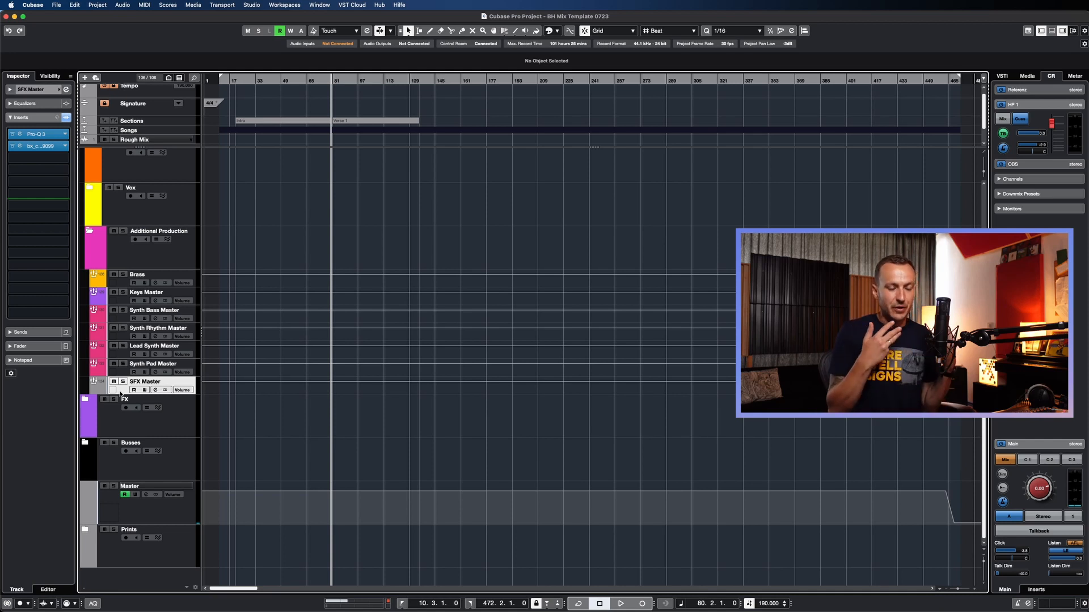
click(155, 383)
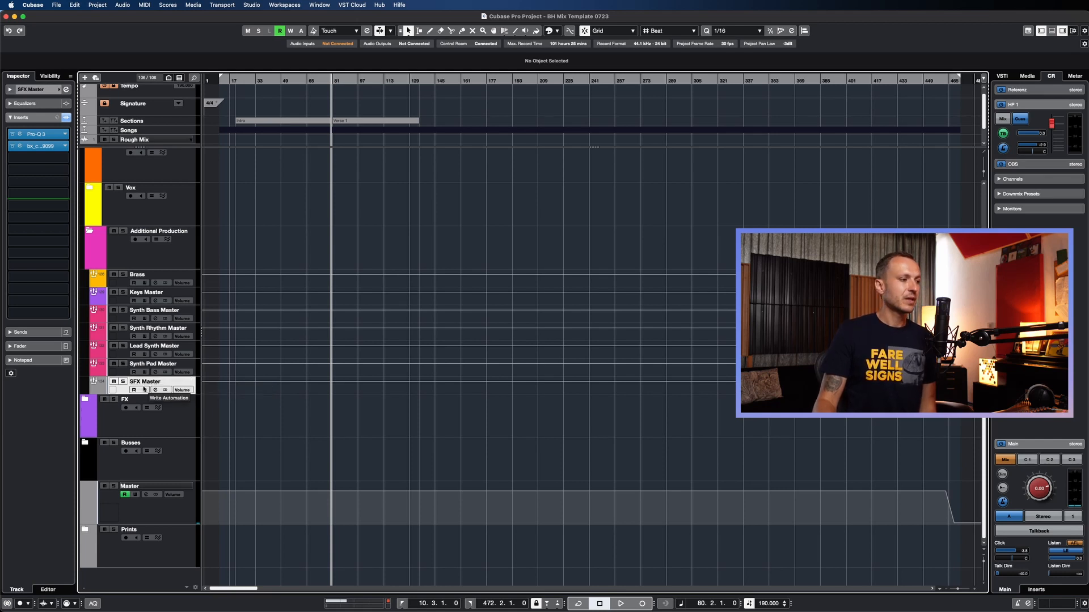
click(90, 232)
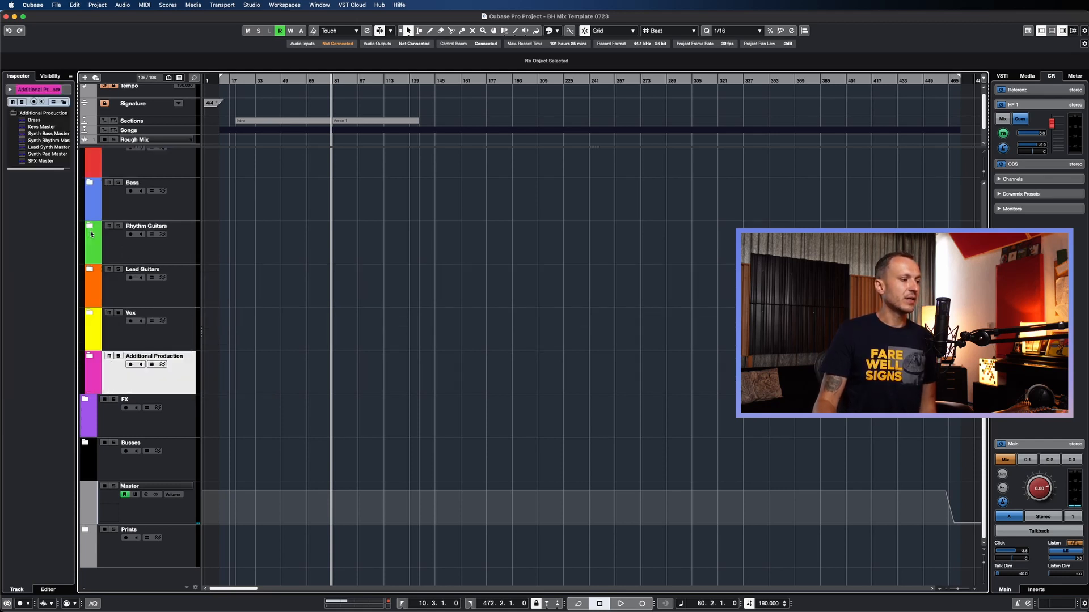
Step: Expand the FX folder, look through its FX tracks from Drum Crush down to FX Bus, and collapse the folder
click(85, 400)
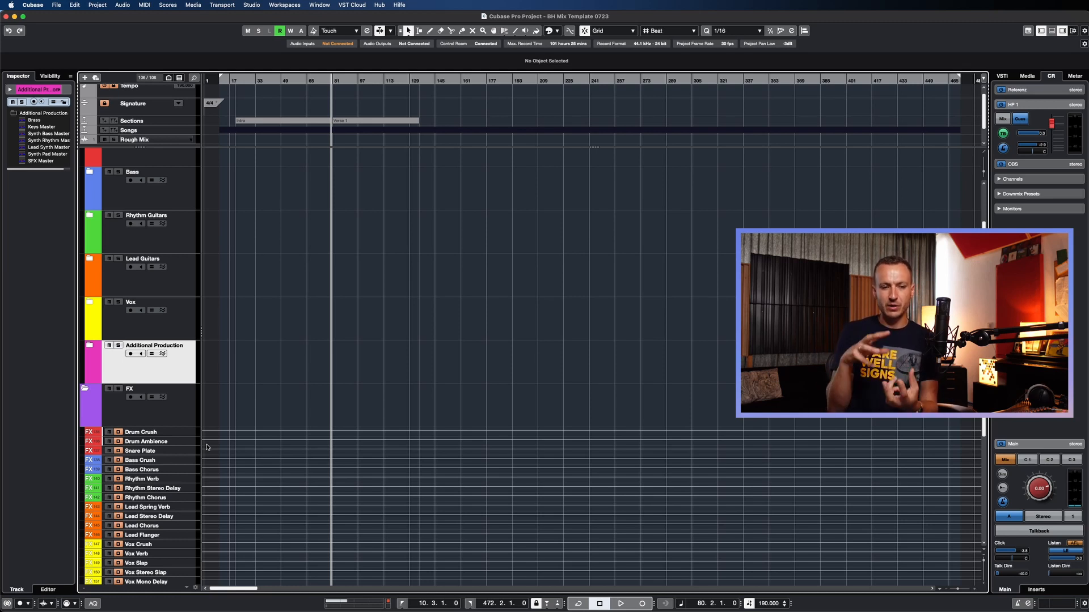
scroll(165, 450, down, 1)
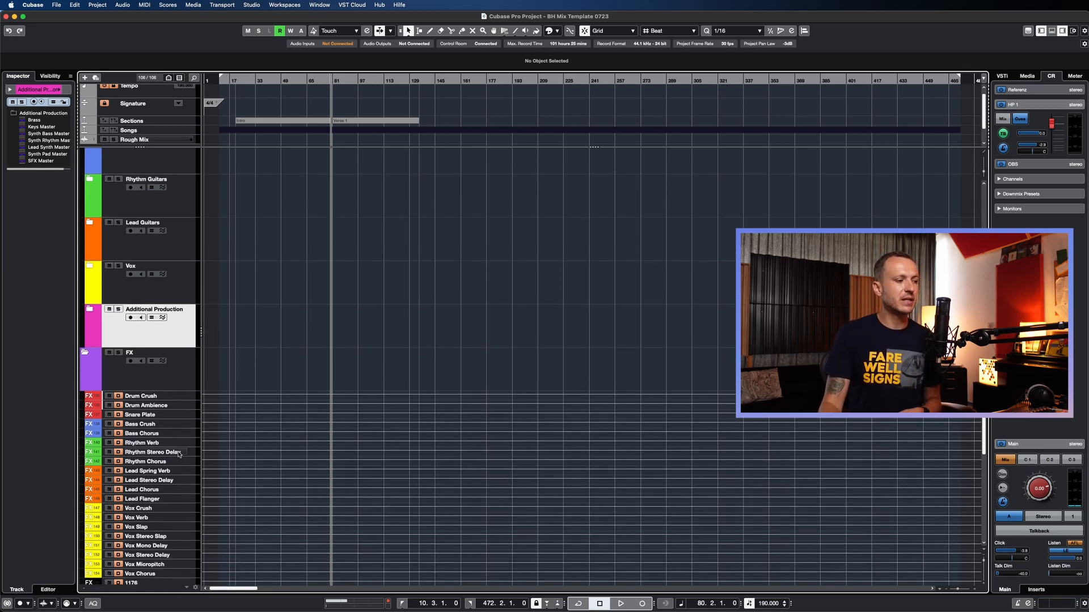
scroll(165, 340, down, 2)
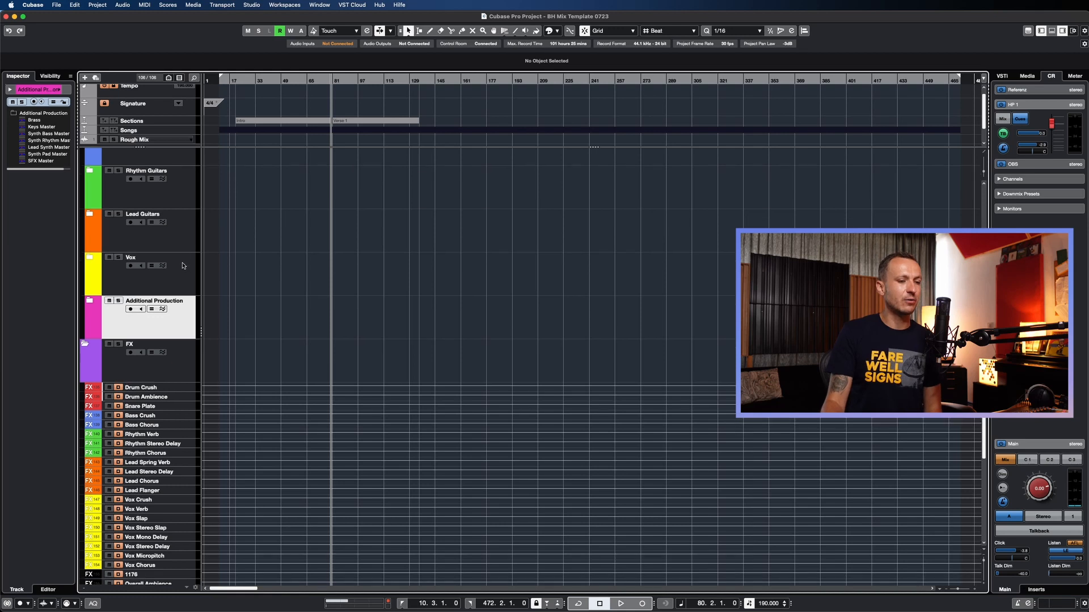
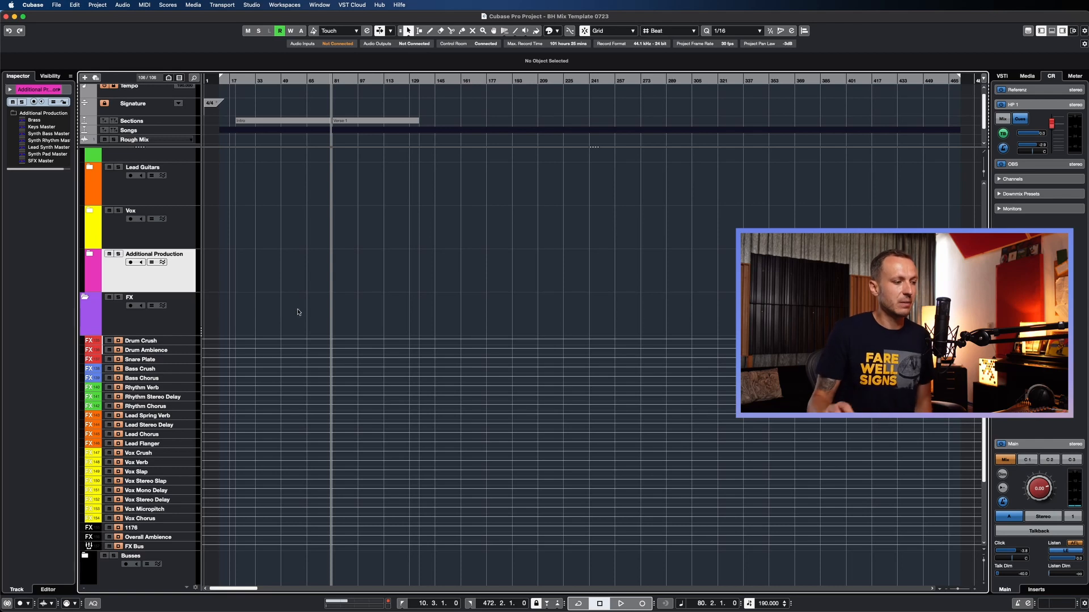
scroll(294, 323, down, 2)
click(90, 243)
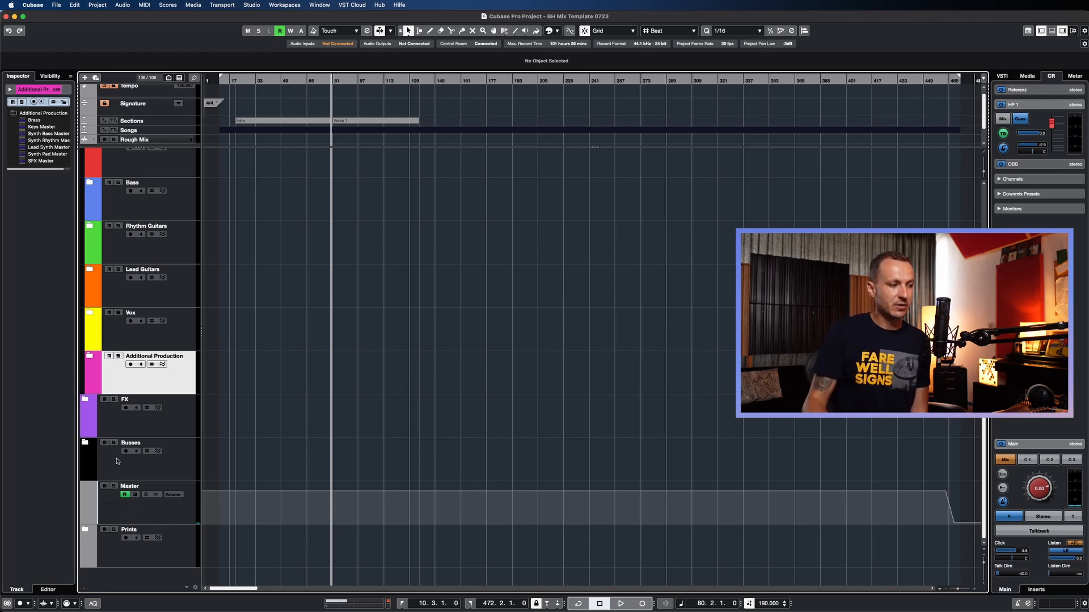
Step: Expand the Busses folder and examine the inserts on Drum Bus, Bass Bus, Rhythm Bus and Lead Bus
click(84, 443)
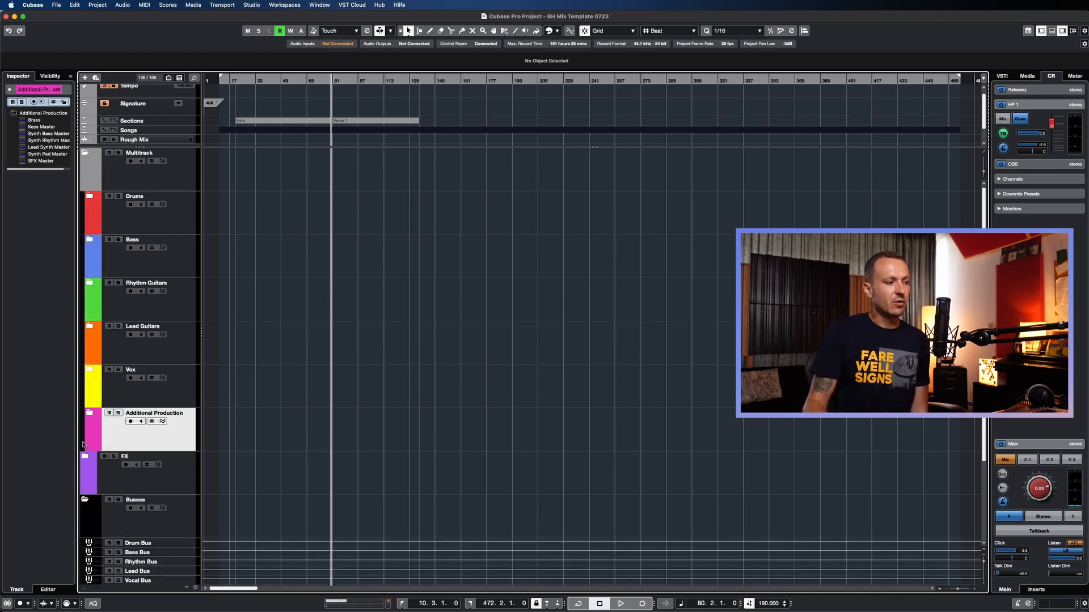
scroll(255, 436, down, 3)
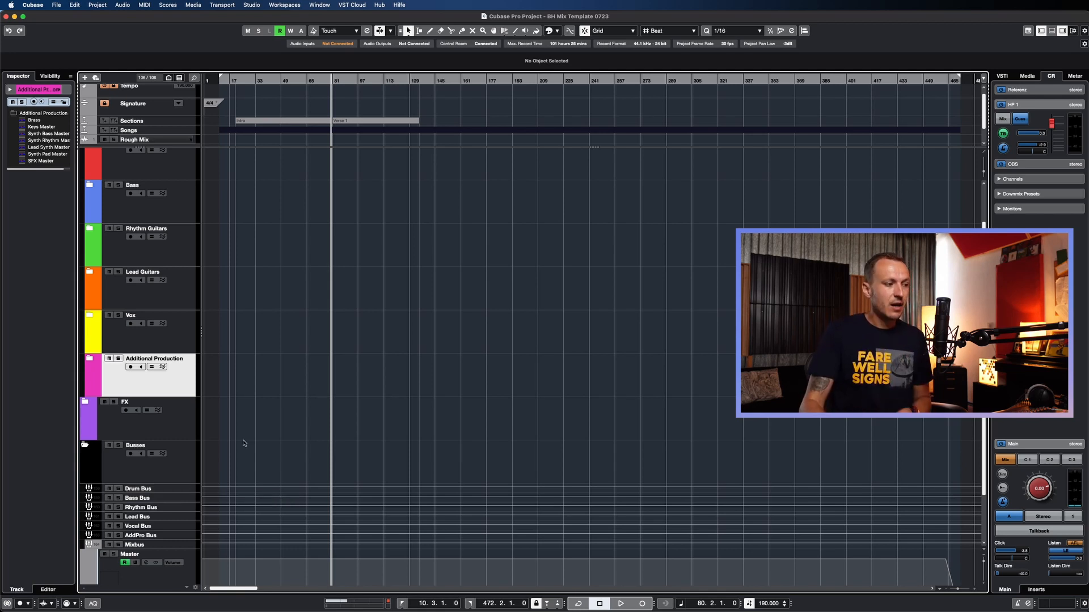
click(186, 489)
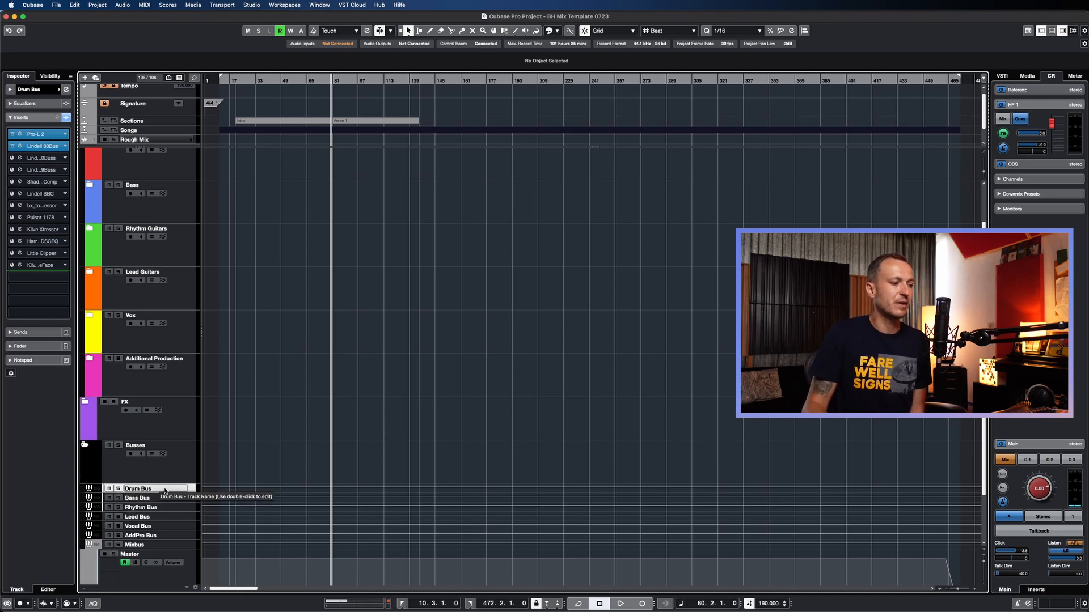
click(160, 499)
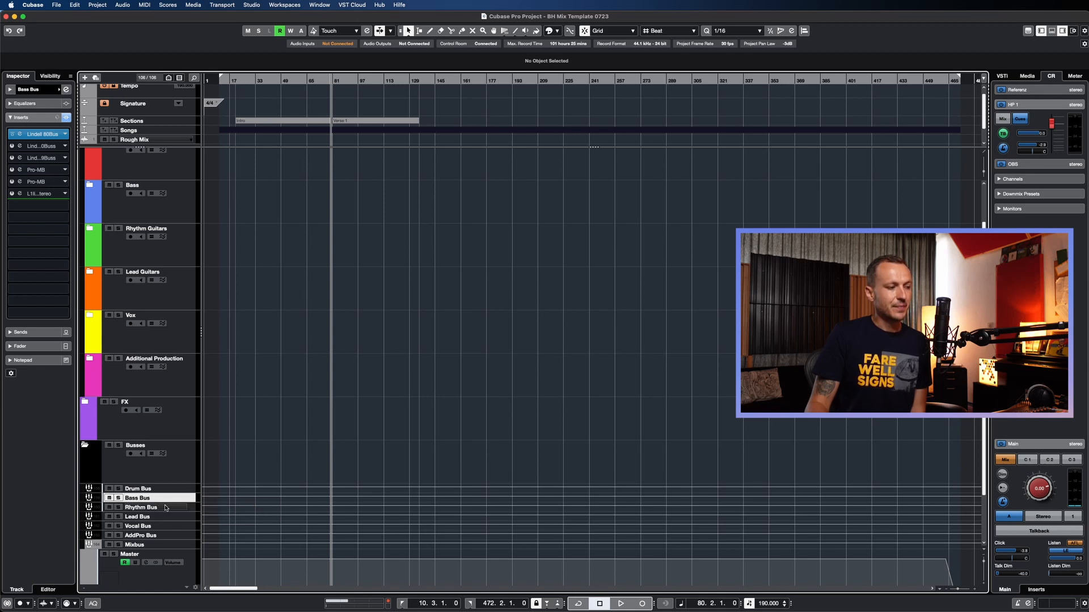
click(166, 507)
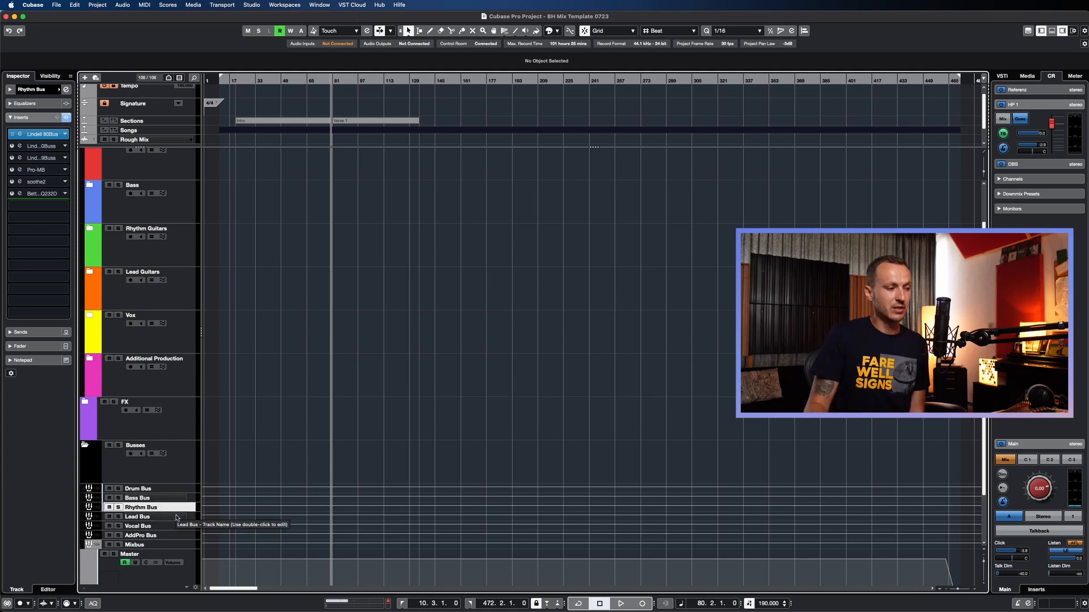
click(168, 518)
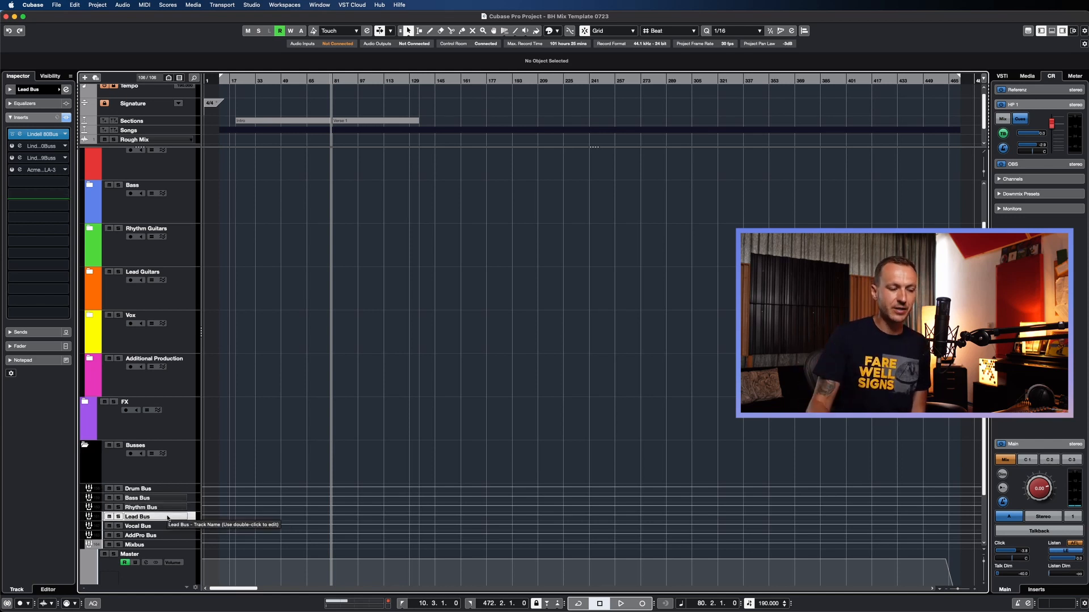
Step: Look at the inserts on Vocal Bus, and briefly mute and unmute that bus
click(165, 526)
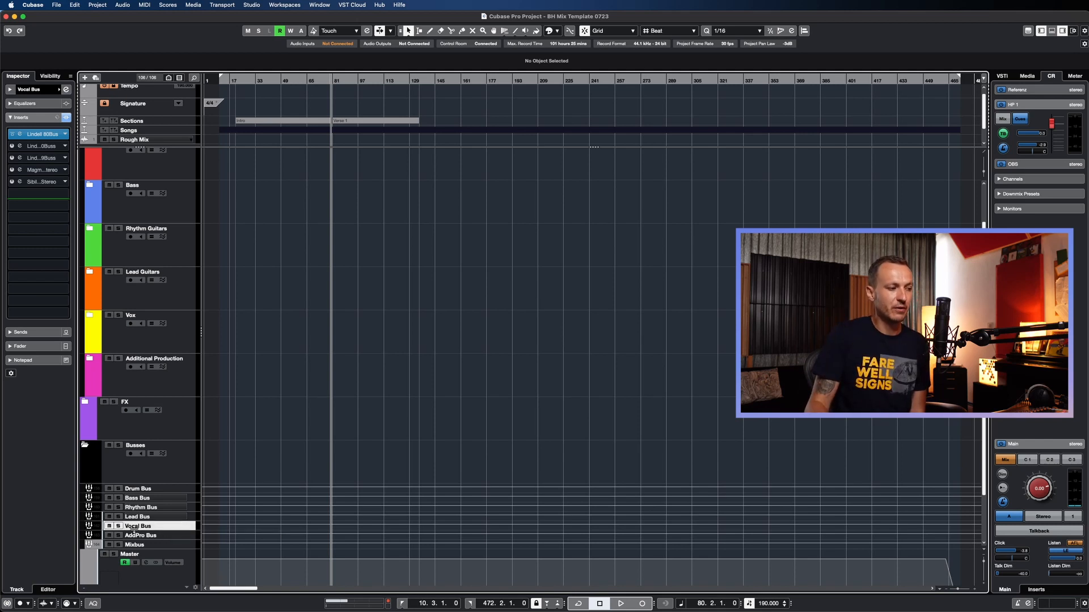
click(109, 526)
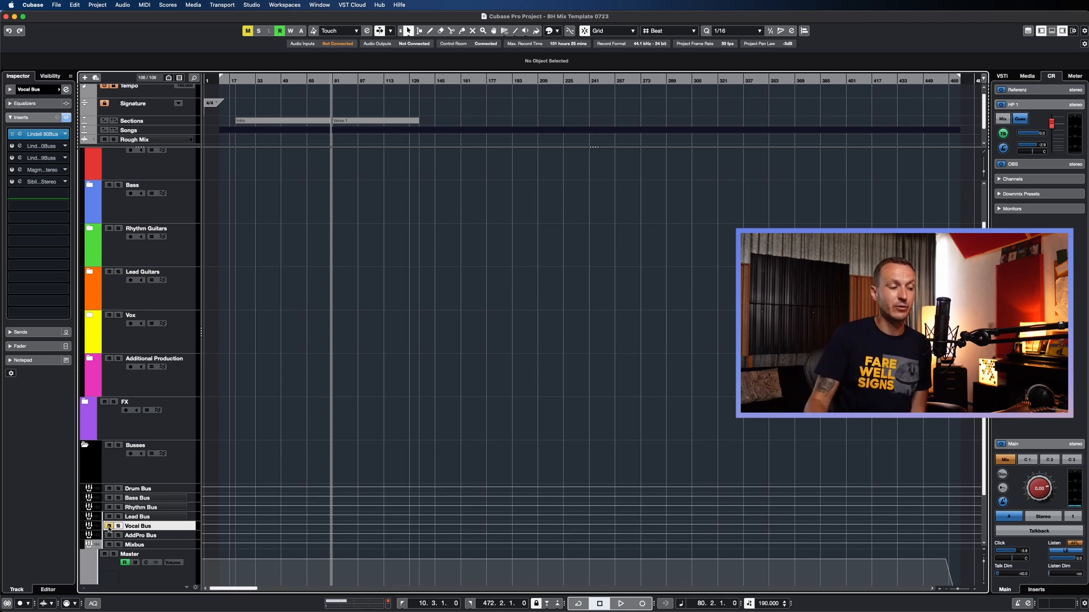
click(111, 527)
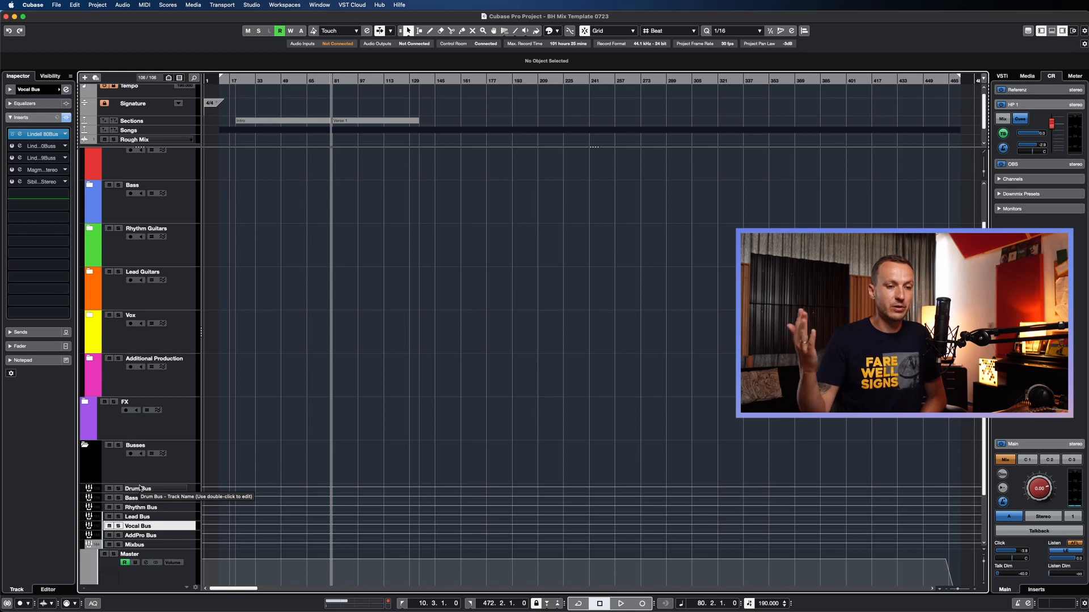
Step: Look at the inserts on AddPro Bus and Mixbus, and return to those on AddPro Bus and Drum Bus
click(159, 537)
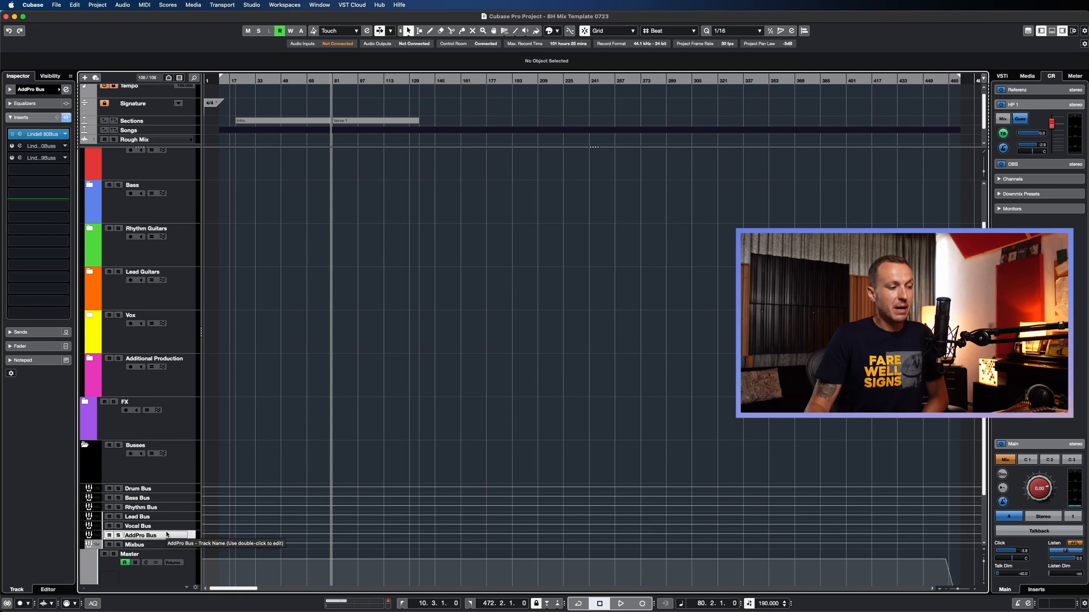
click(175, 546)
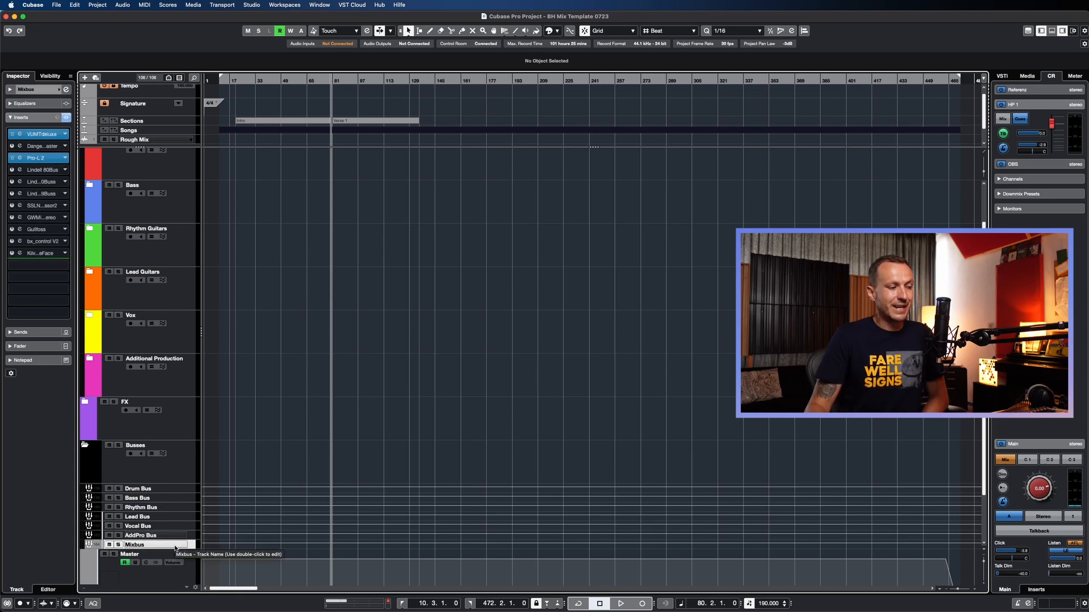
click(180, 537)
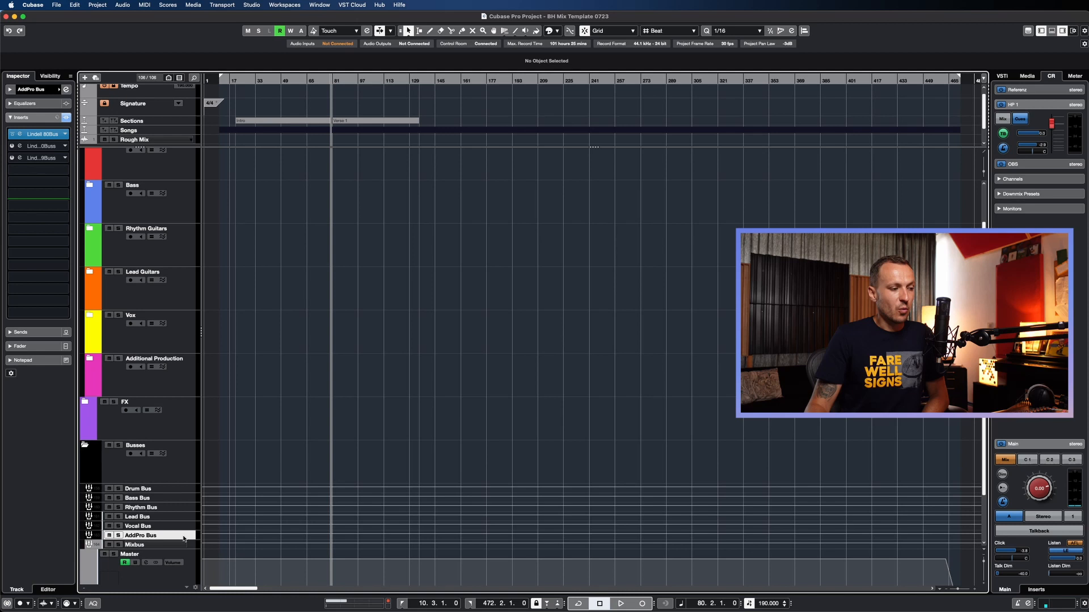
click(133, 489)
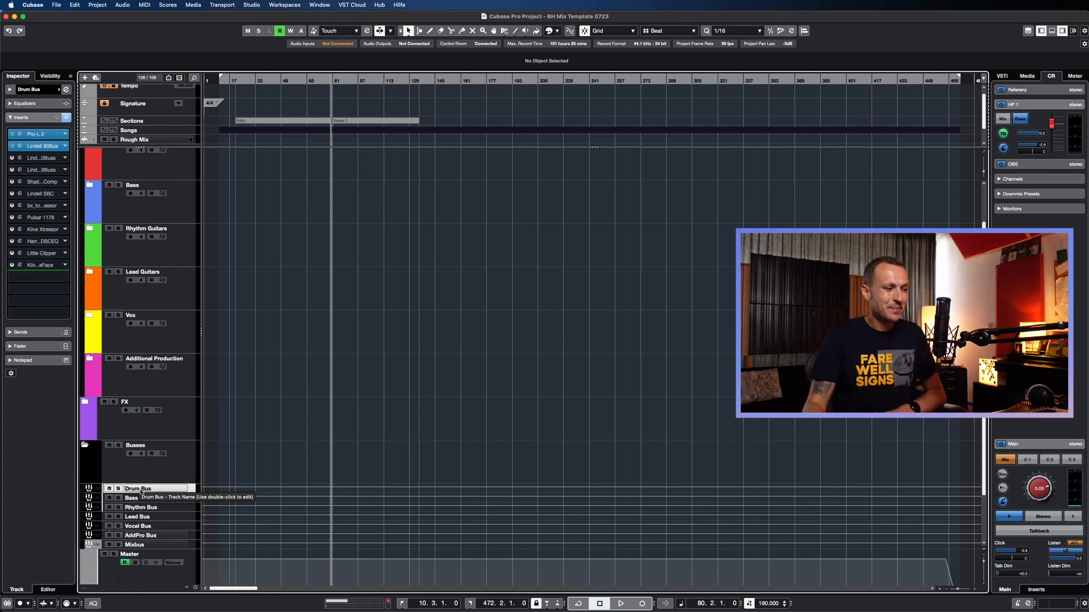
Step: Compare the insert chains of Mixbus and Master by switching back and forth between the two tracks
click(146, 546)
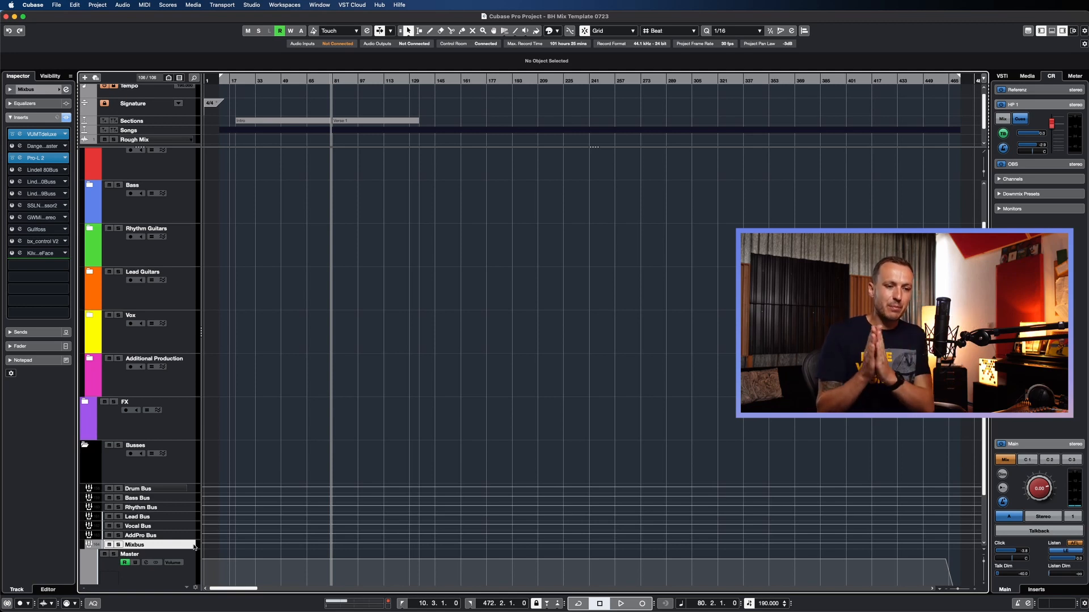
click(175, 574)
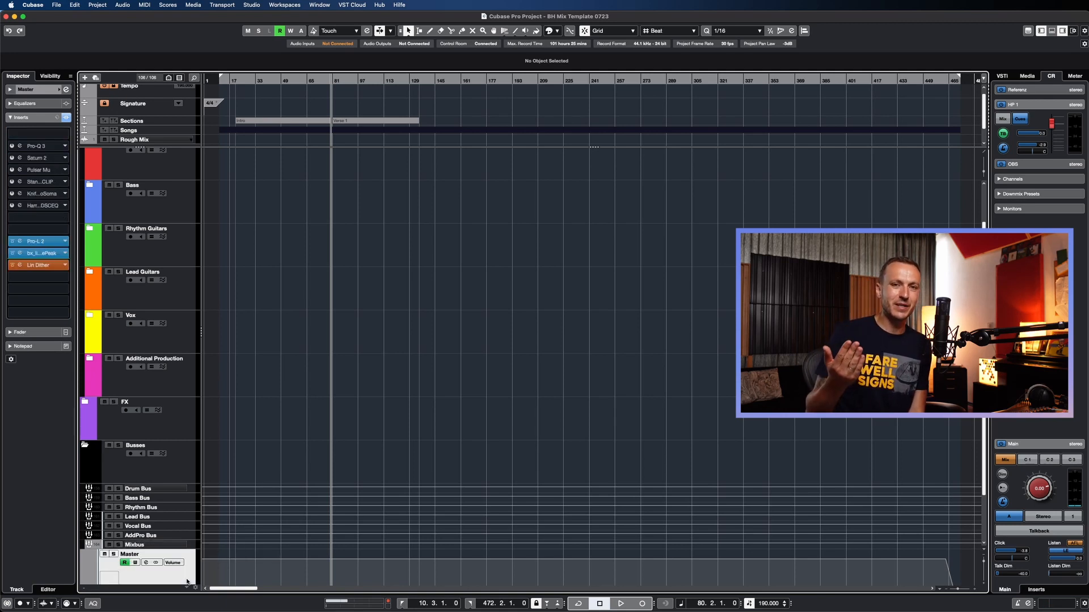
click(173, 544)
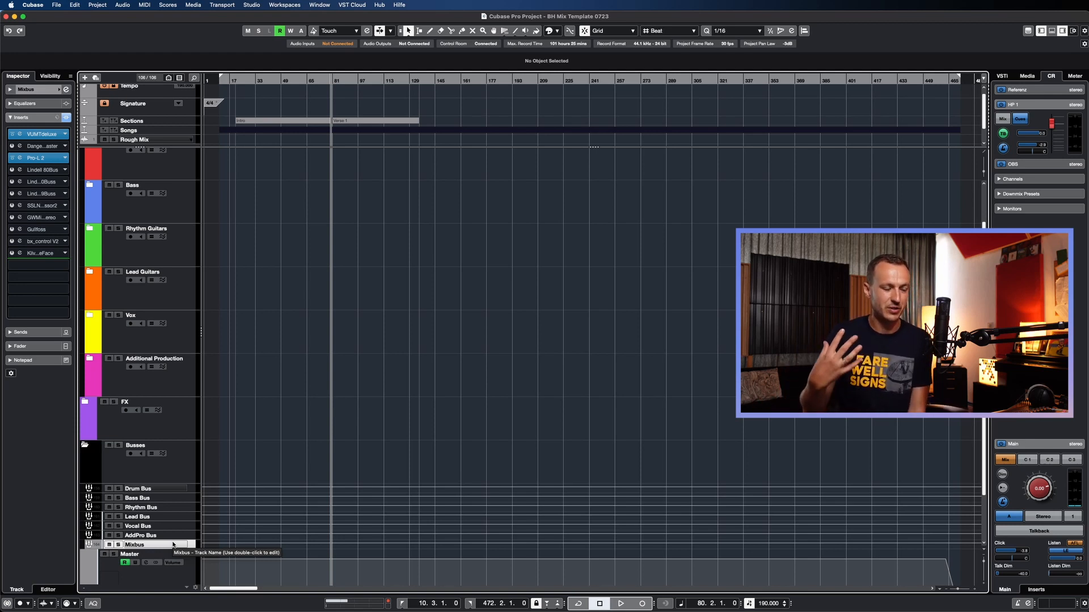
click(188, 572)
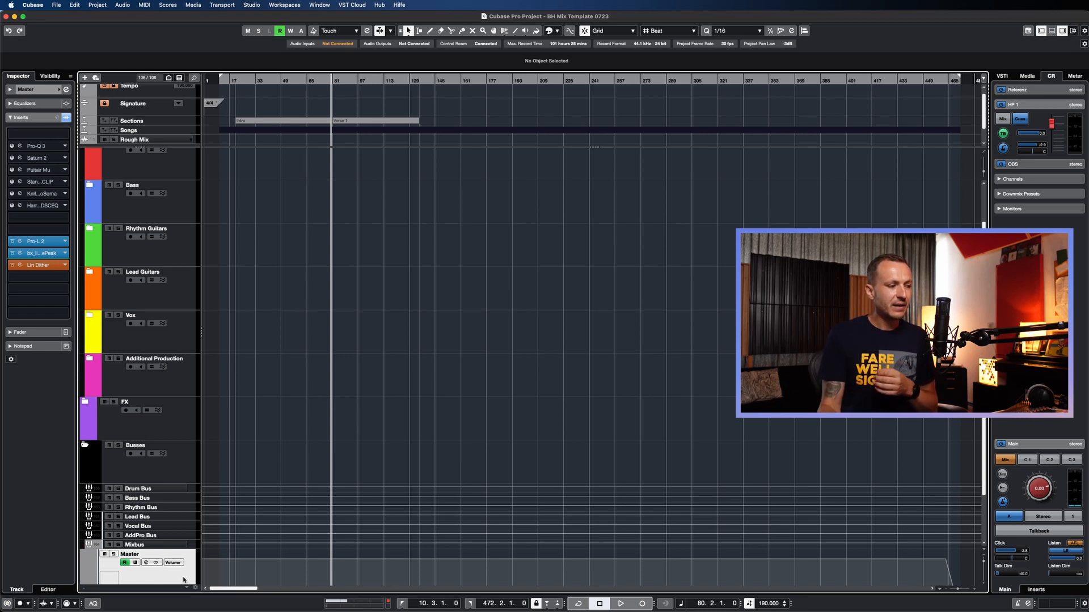
click(190, 547)
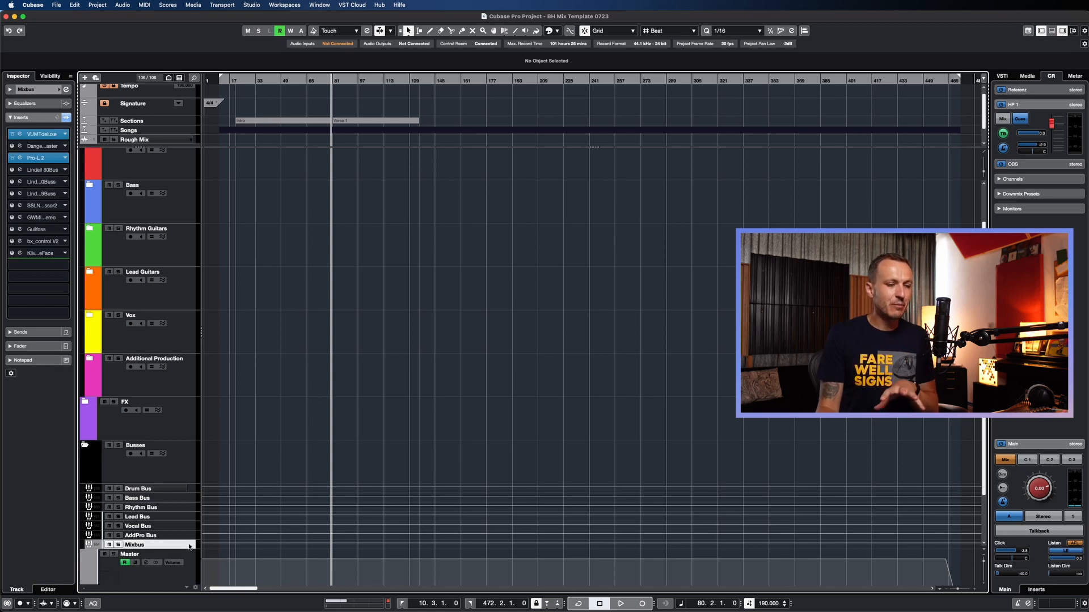
click(186, 577)
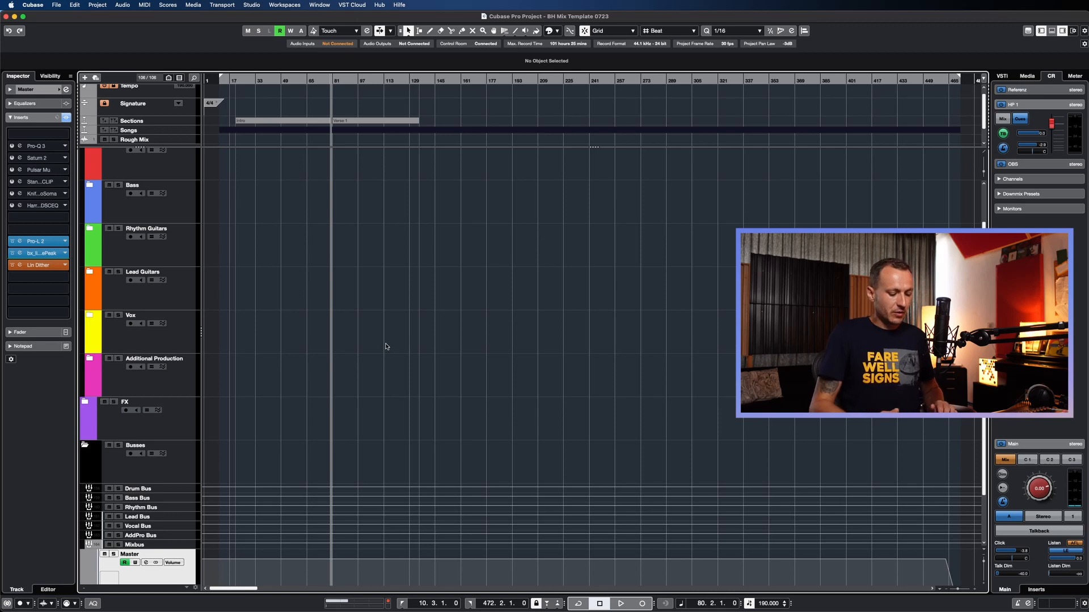
Step: Open the MixConsole and check the output routing of Kick Master and Bass Master against the group busses
key(F3)
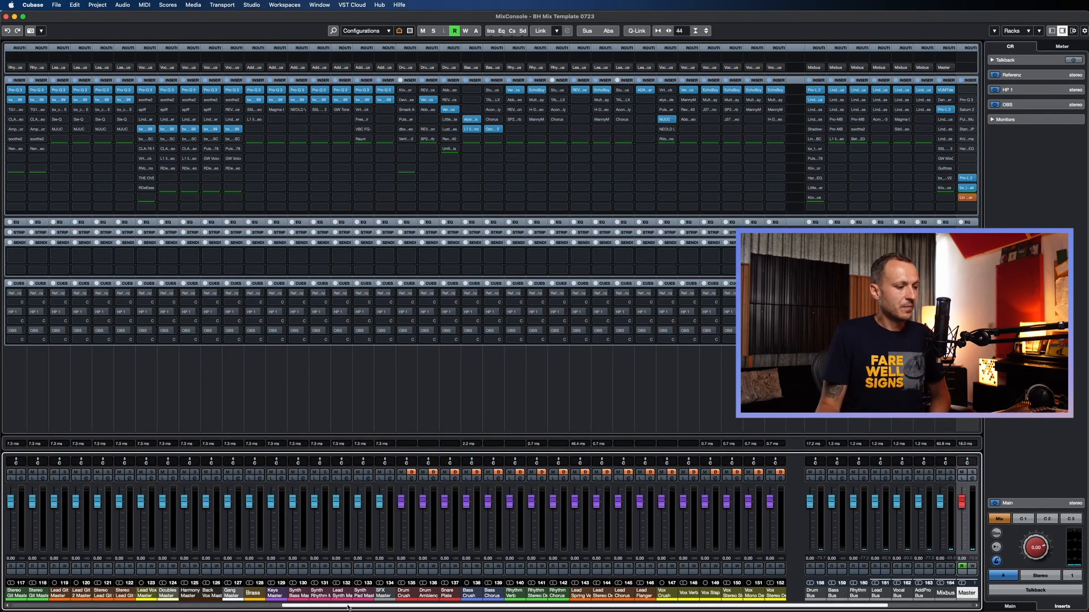
drag(354, 607, 79, 609)
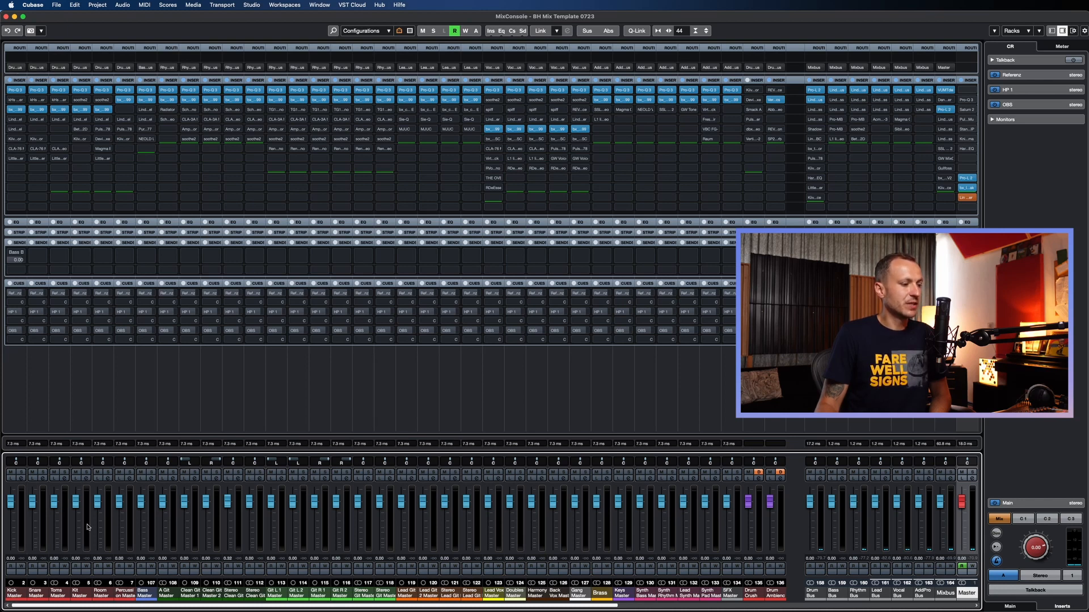
click(19, 68)
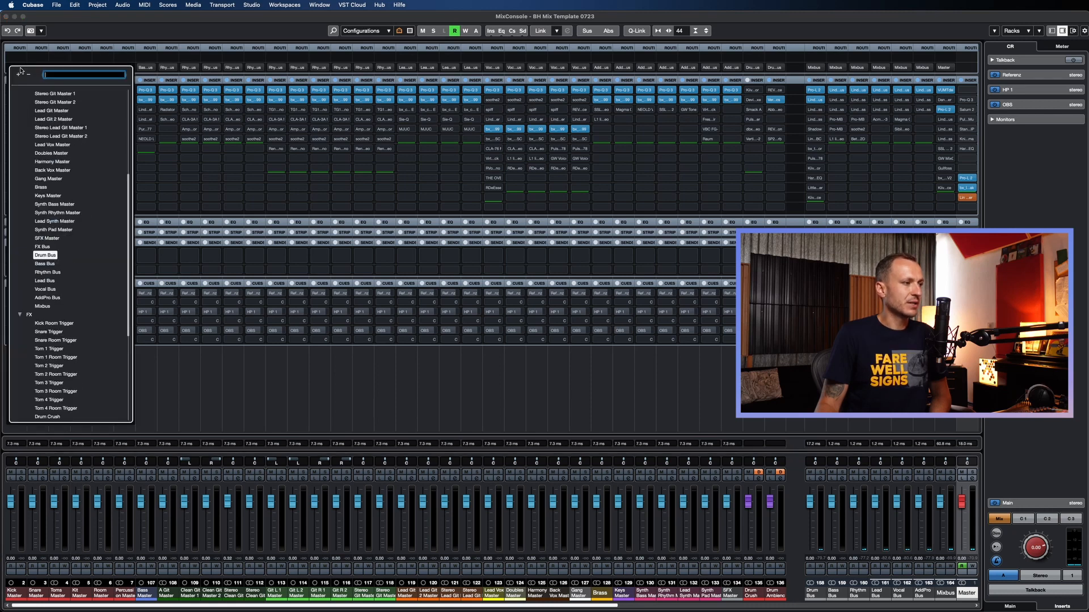
click(45, 255)
click(142, 594)
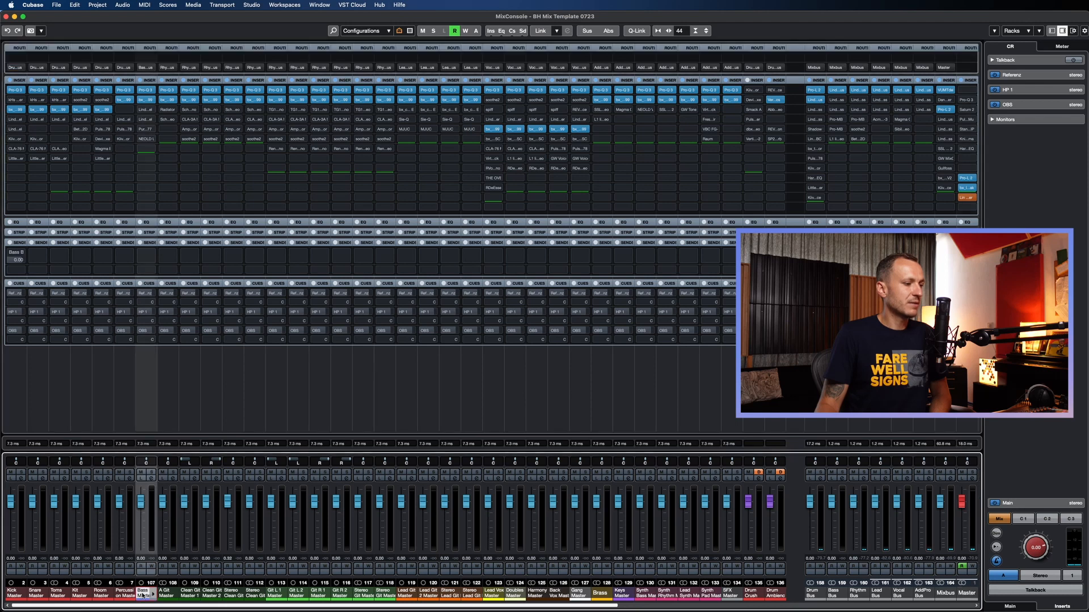
click(146, 67)
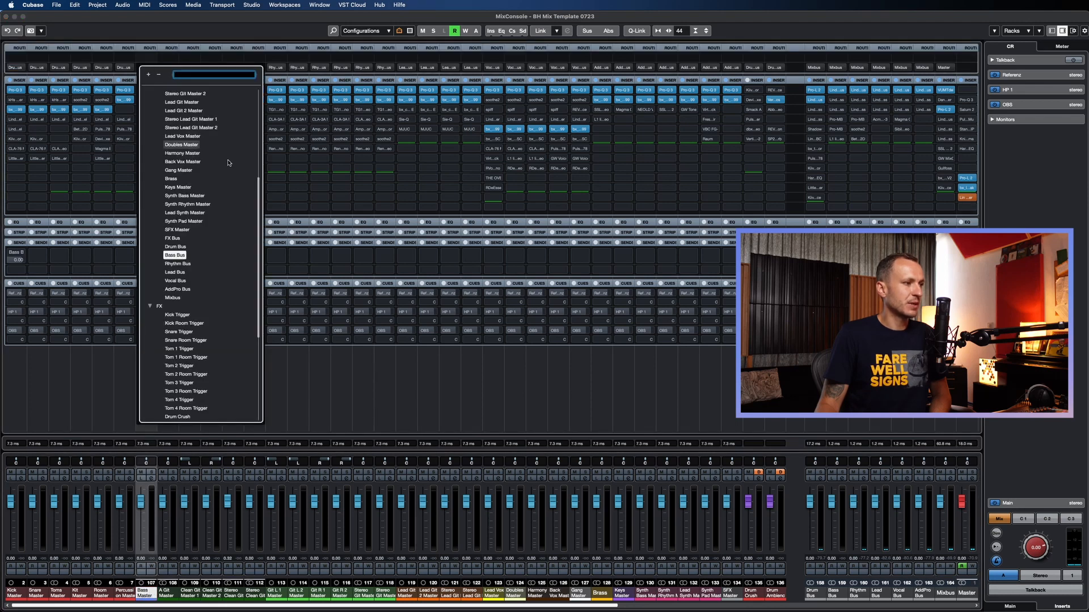
click(353, 404)
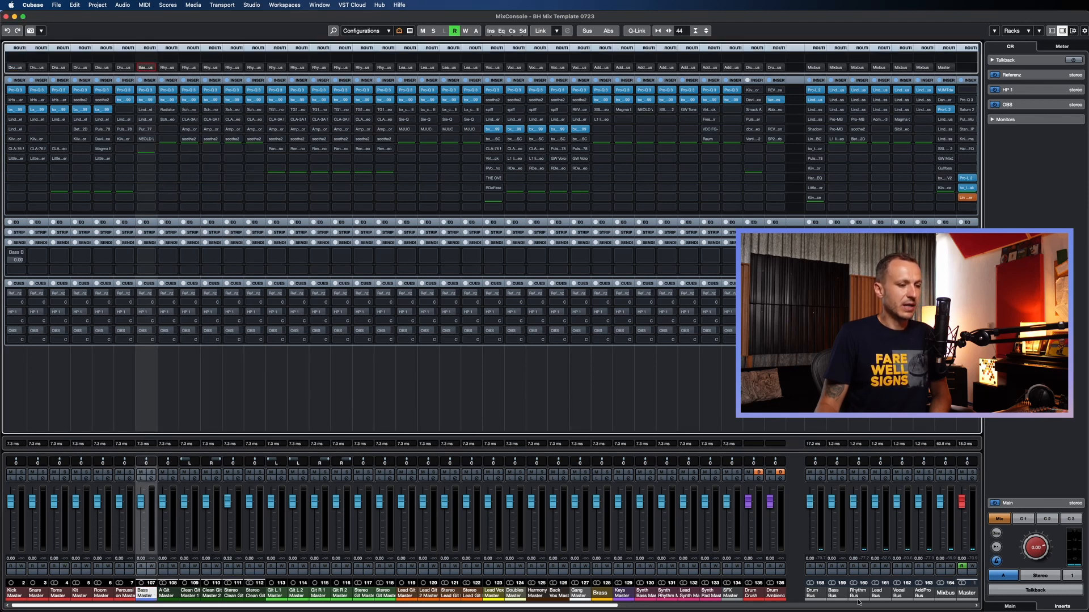
click(812, 593)
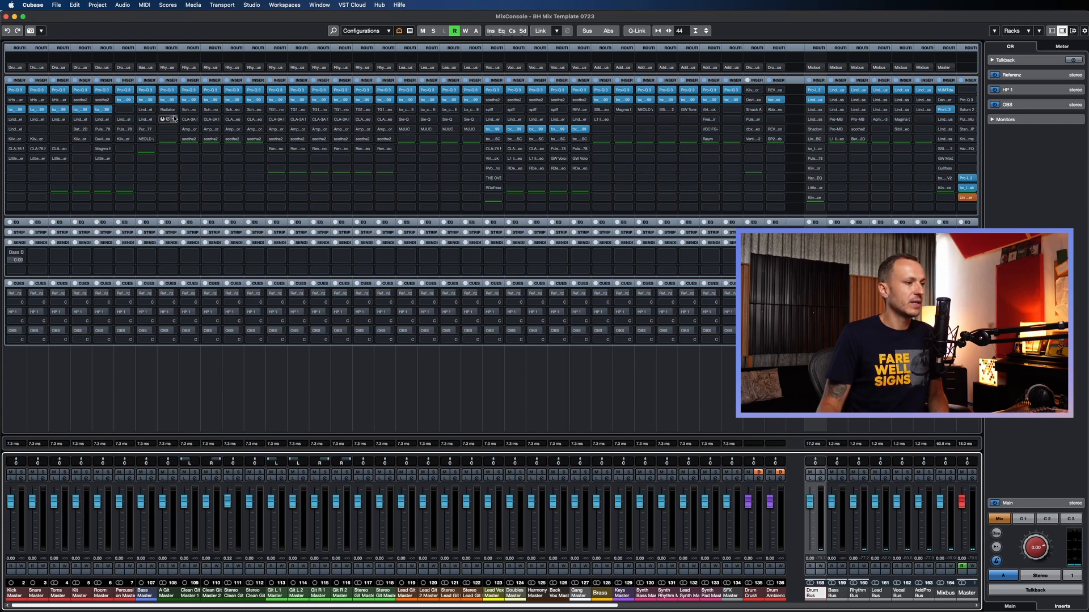
Step: Collapse the Inserts rack for all channels and expand it again
click(103, 81)
click(82, 84)
click(80, 82)
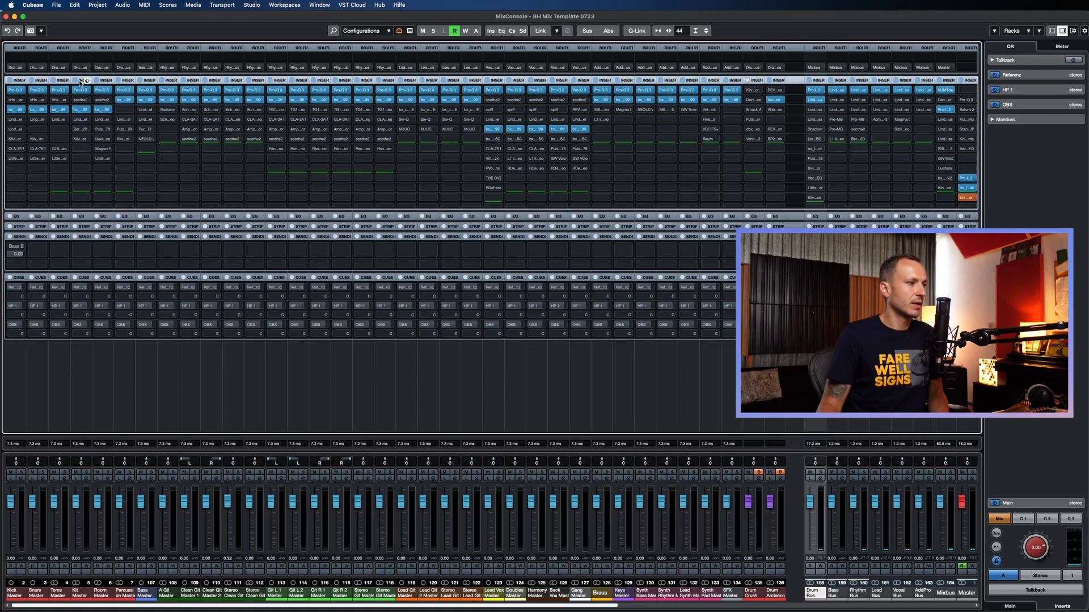
click(79, 83)
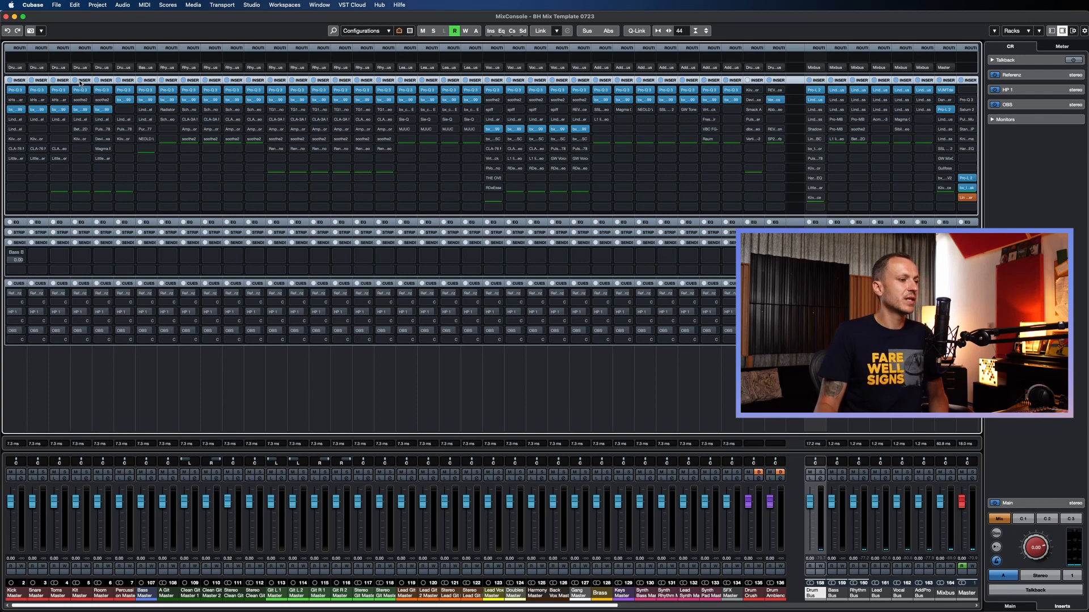
Step: Look into the EQ and channel strip racks of all channels, and collapse both again
click(59, 222)
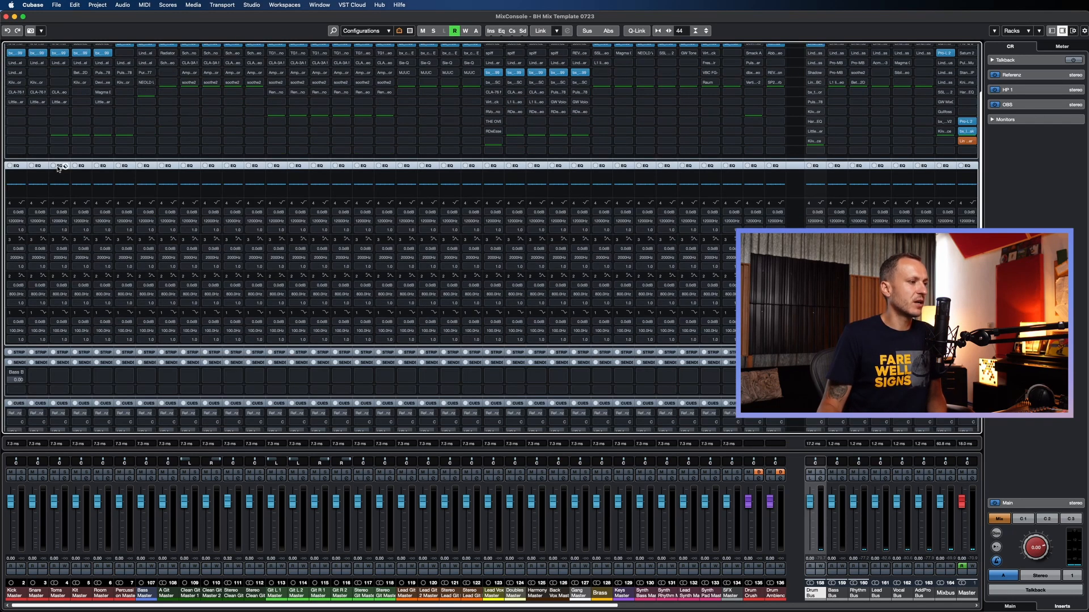
click(58, 167)
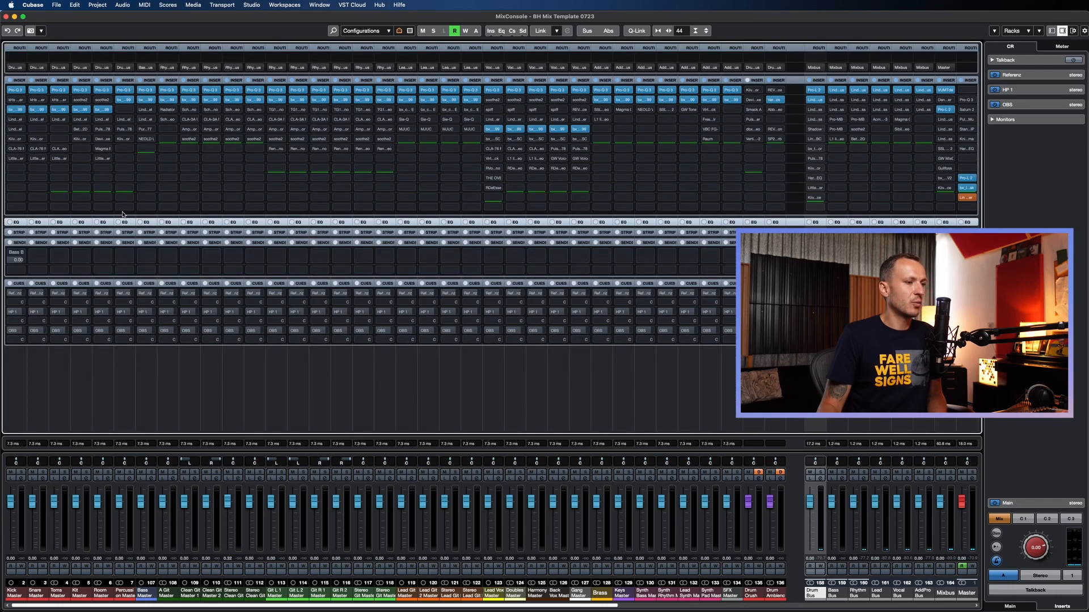
click(40, 234)
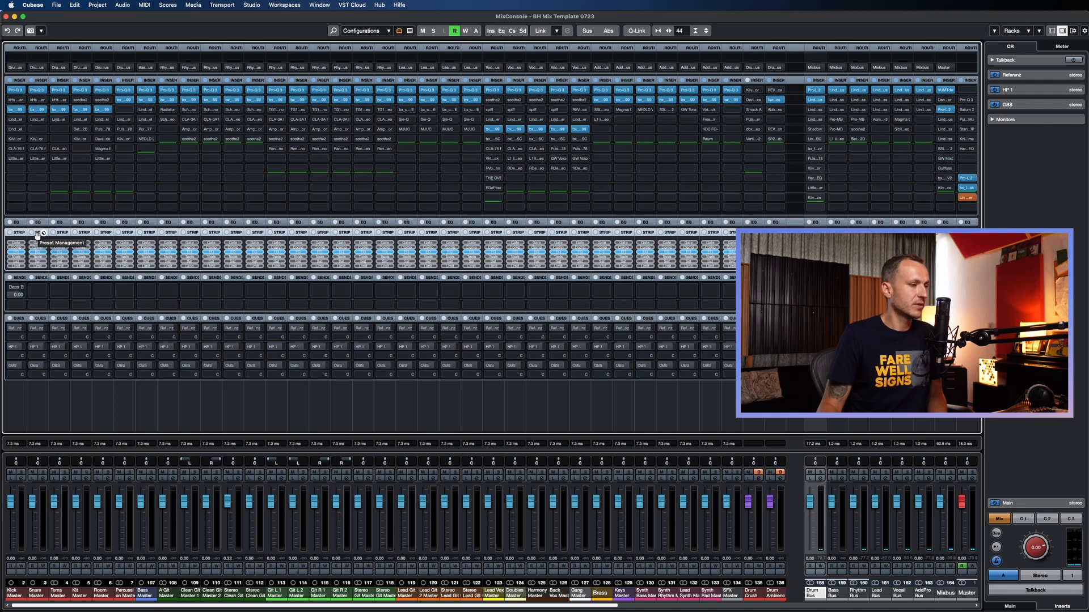
click(38, 233)
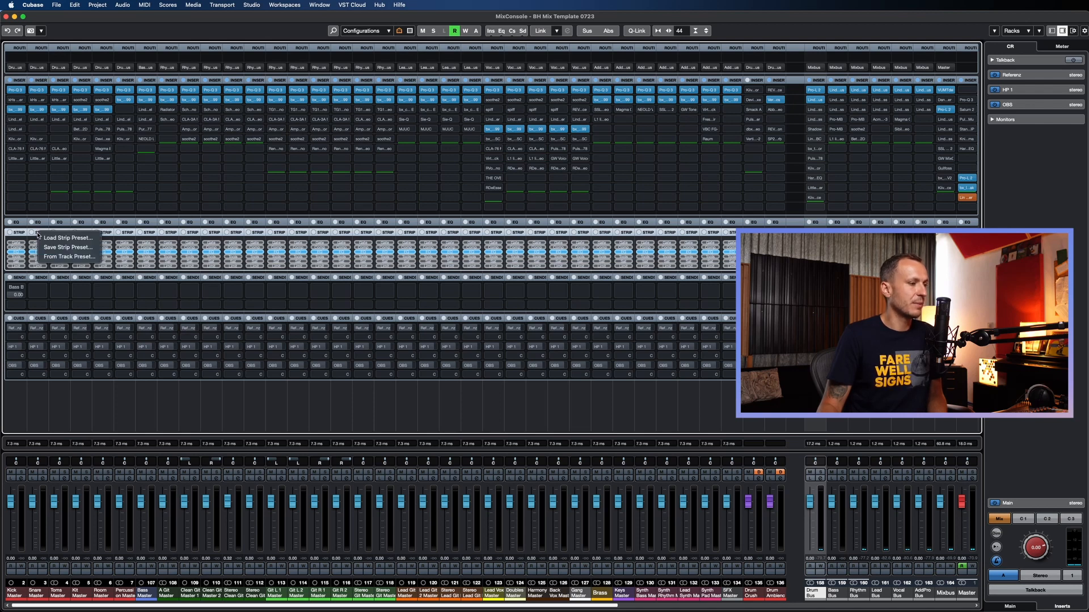
click(37, 234)
click(36, 234)
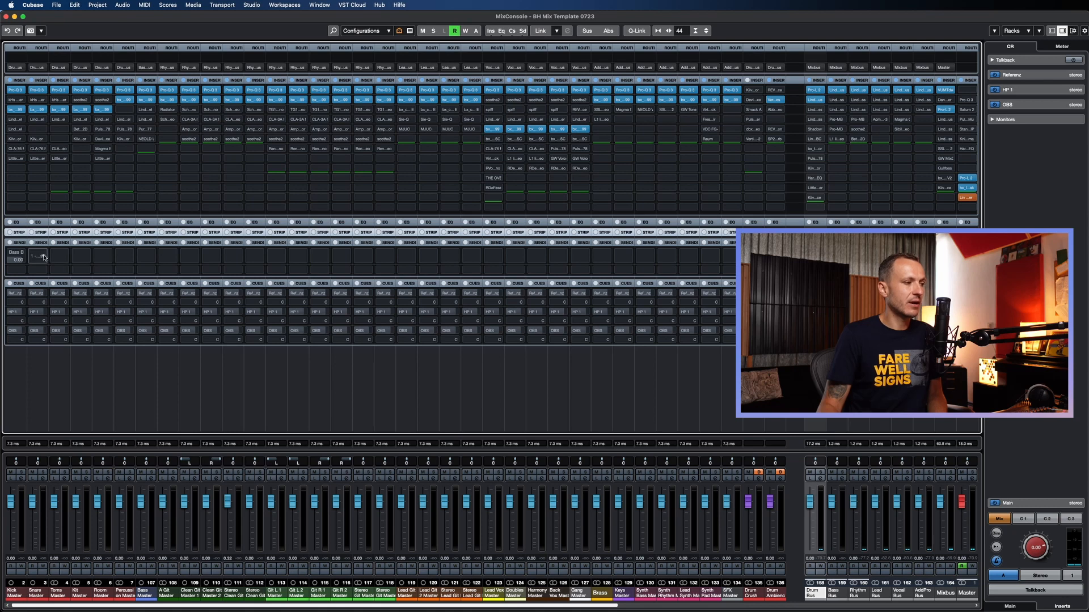
Step: Browse the send destinations on Snare Master, add a send to Snare Plate, and reset the slot to No Bus
click(44, 258)
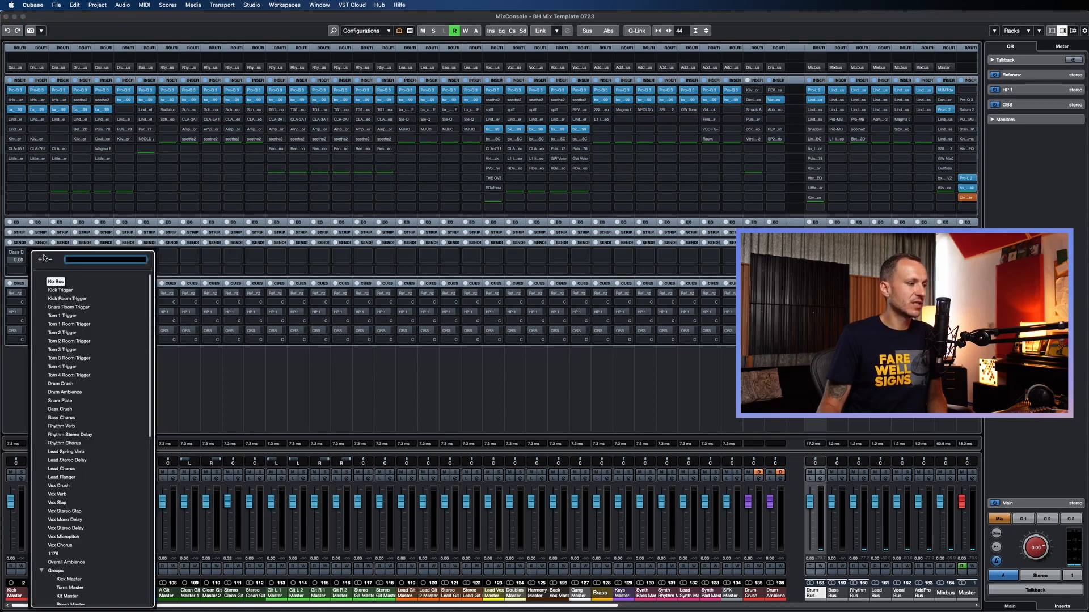
scroll(68, 349, down, 15)
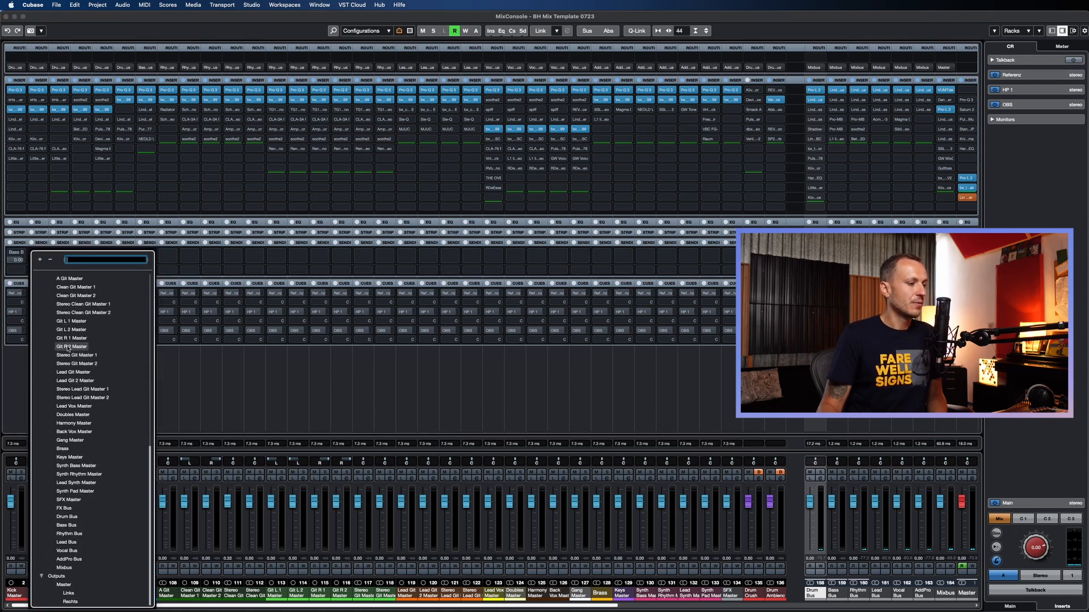
scroll(69, 348, up, 15)
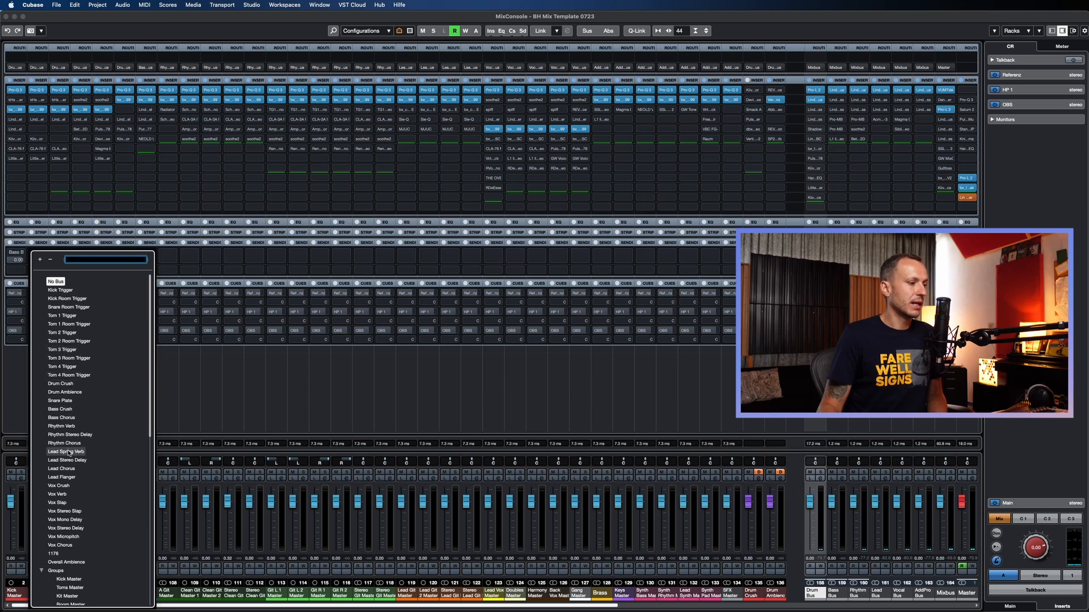
scroll(68, 453, down, 1)
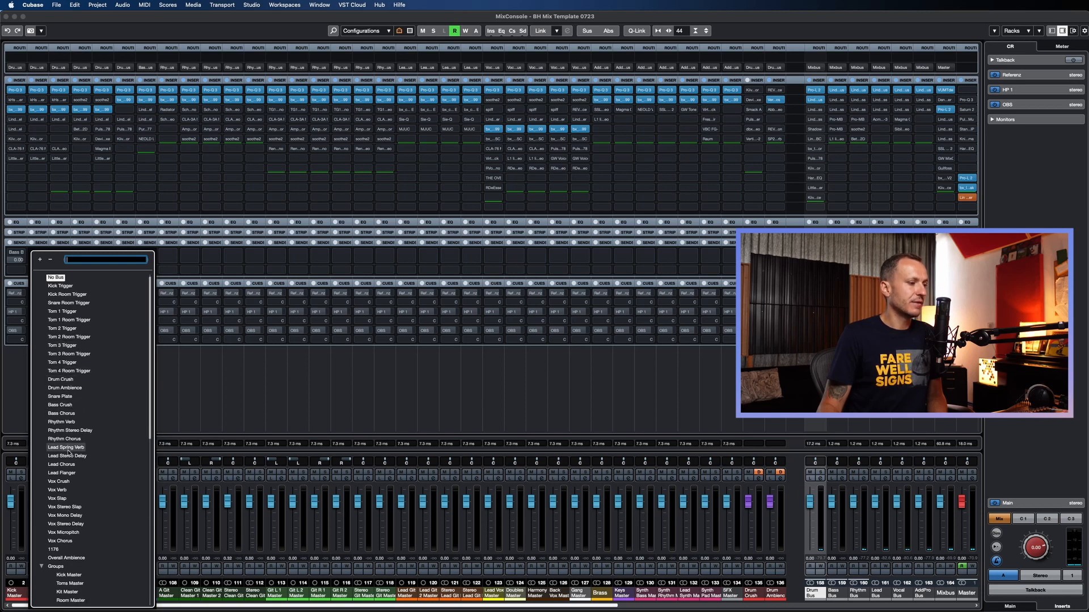
click(64, 398)
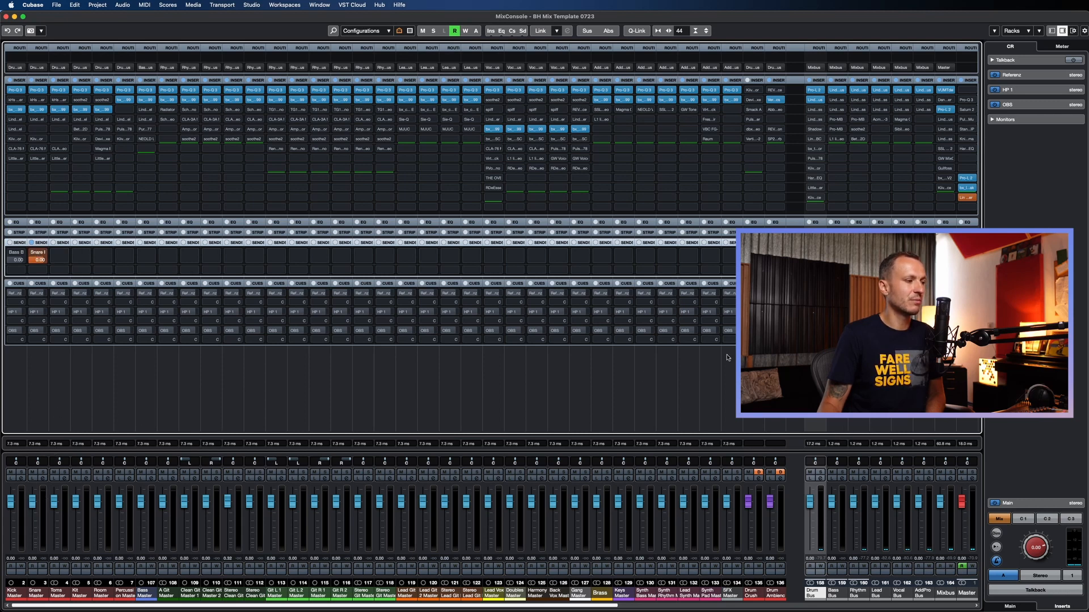
click(43, 253)
click(51, 282)
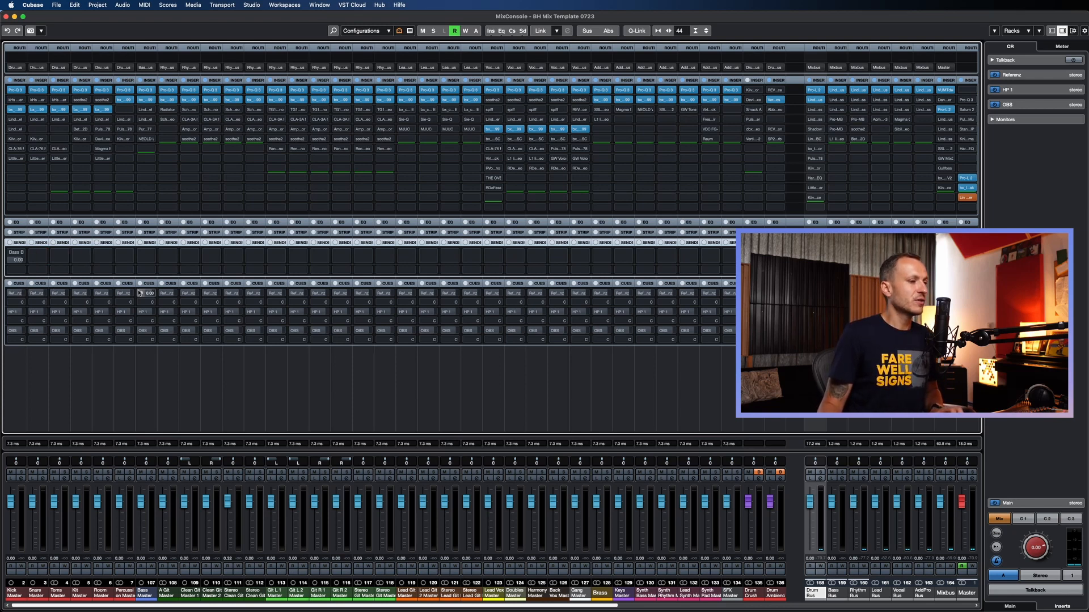
Step: Collapse the cue sends rack, and go through the FX channels from Drum Crush to Snare Plate and the vocal ones from Vox Crush
click(16, 283)
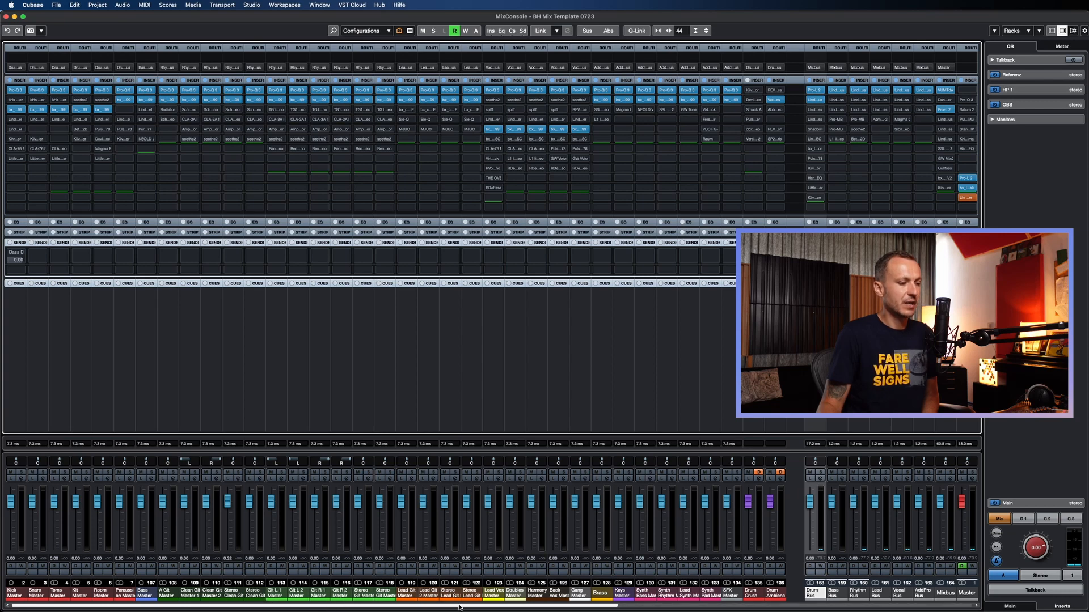
drag(459, 607, 824, 594)
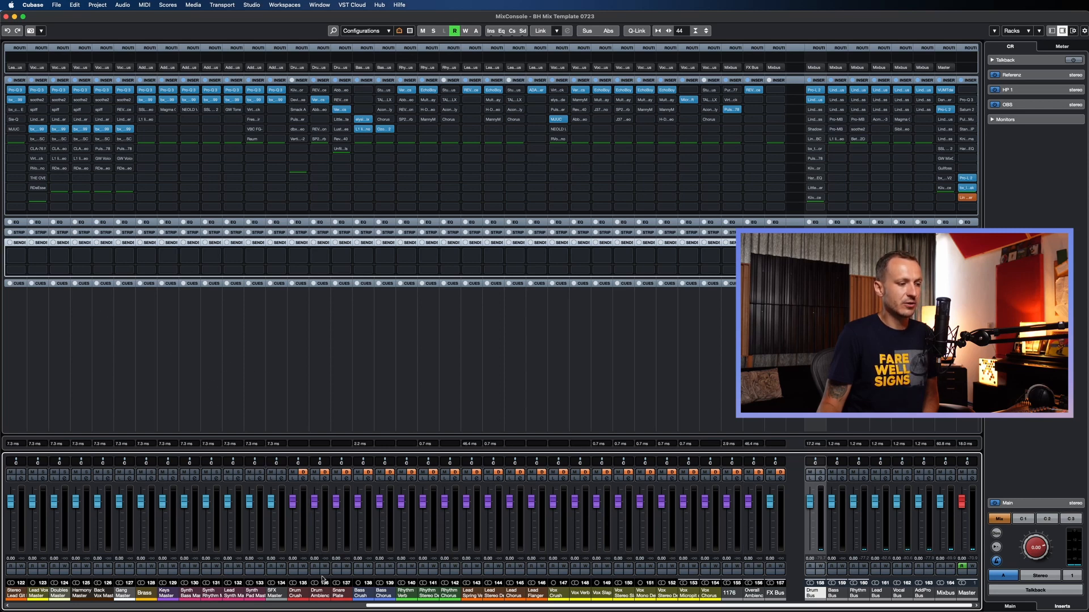
click(337, 597)
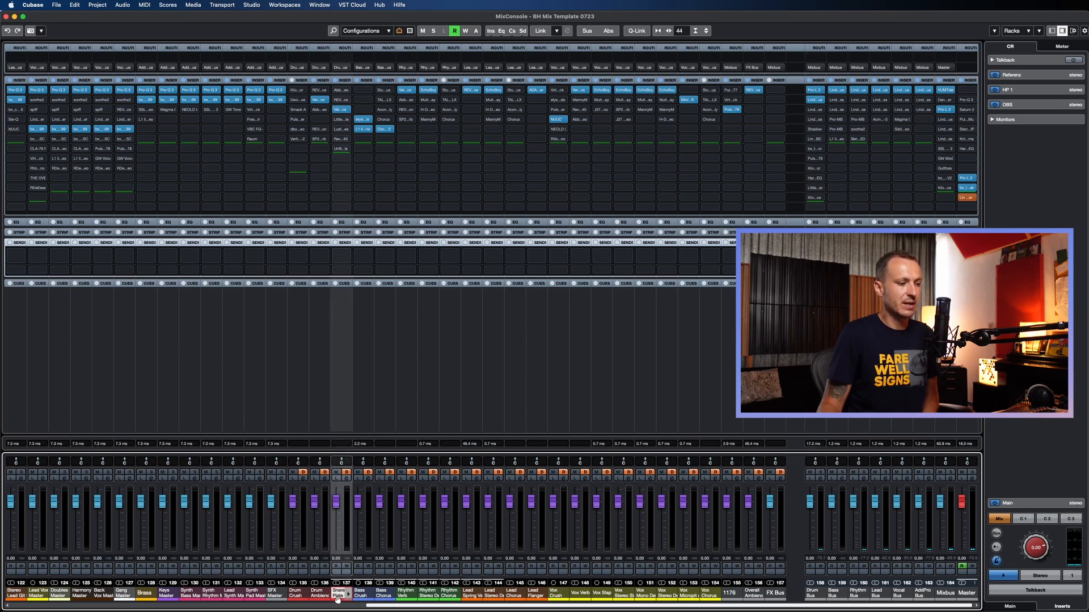
shift+click(295, 594)
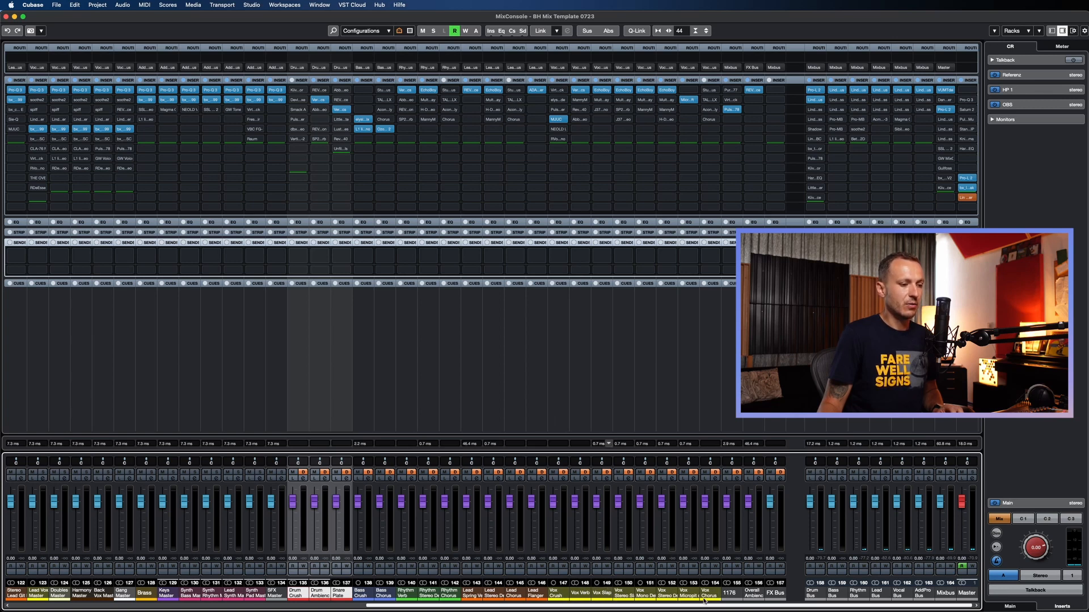
click(556, 591)
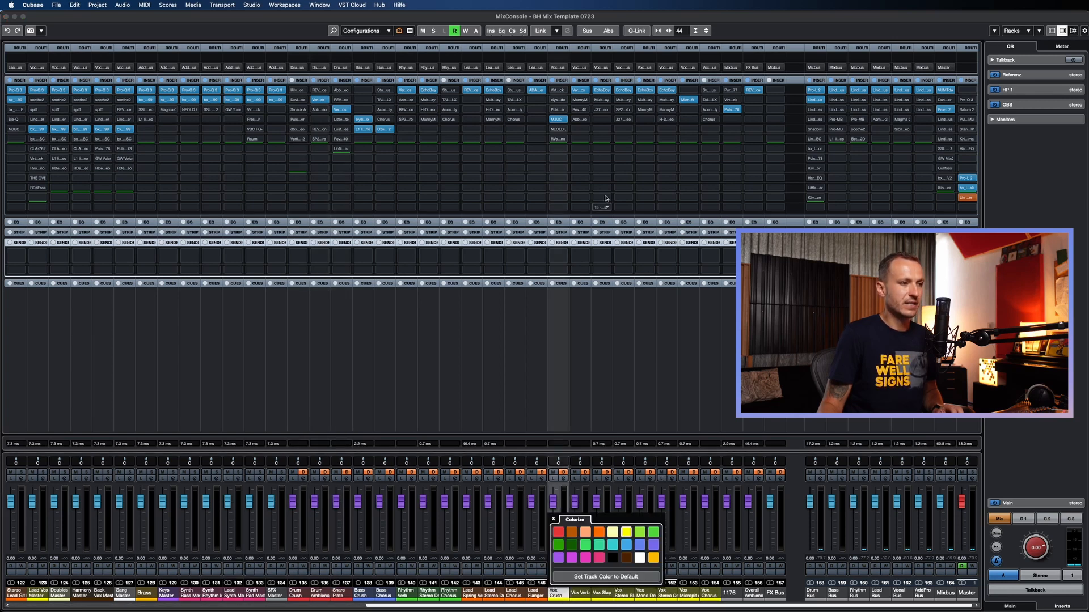
click(700, 336)
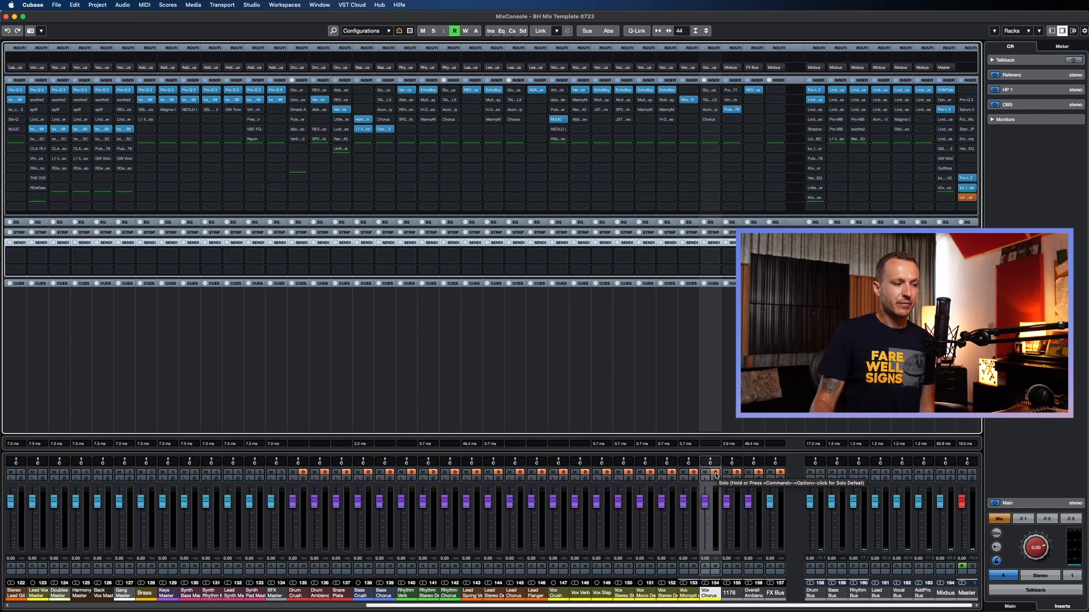
Step: Solo Lead Vox Master and add a send from it to Vox Verb
click(43, 472)
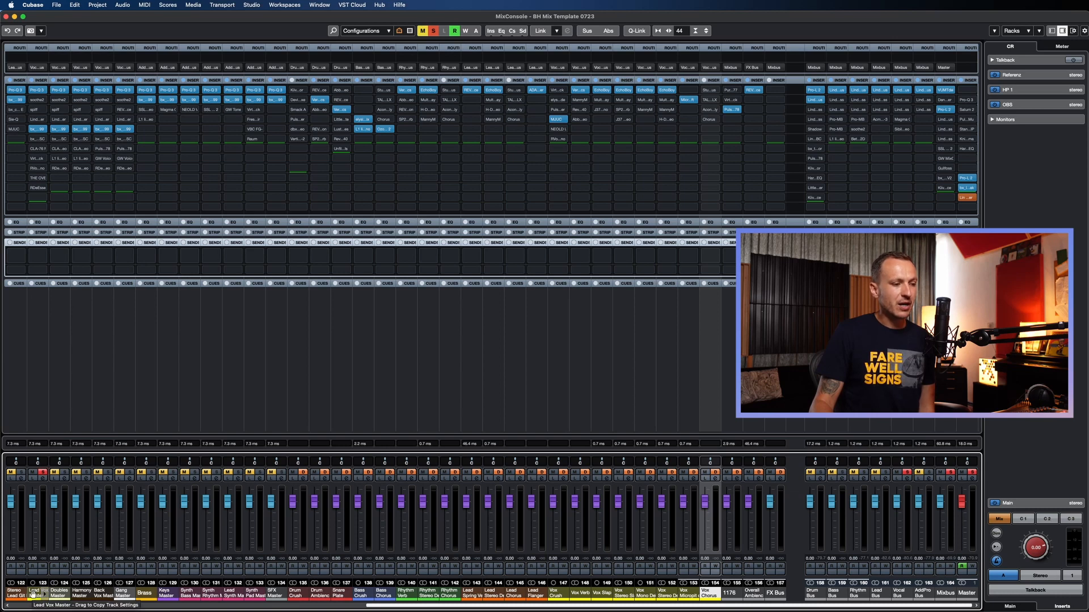
click(49, 256)
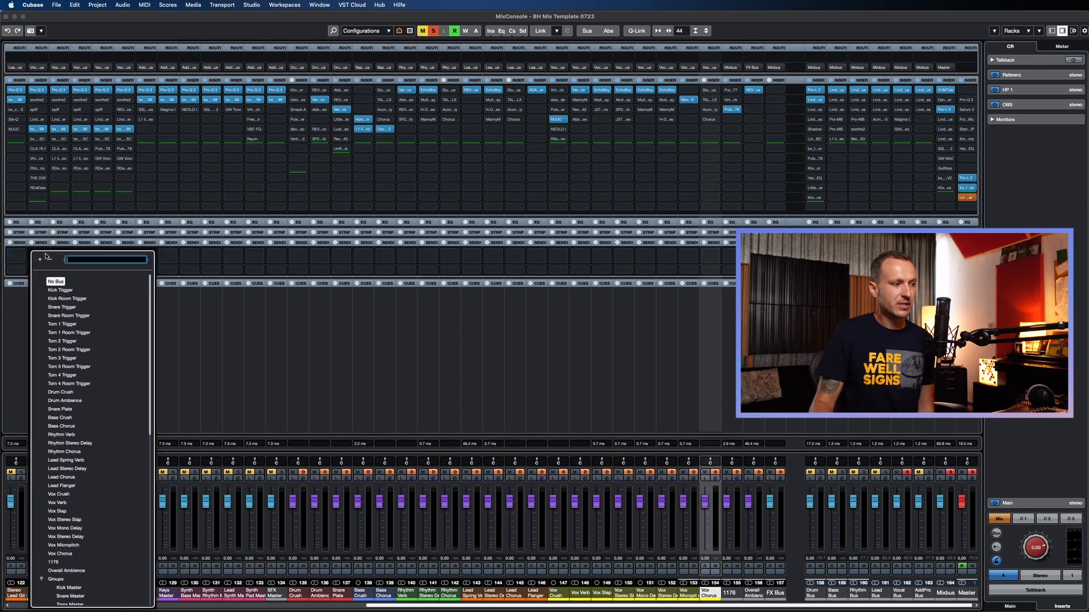
click(59, 503)
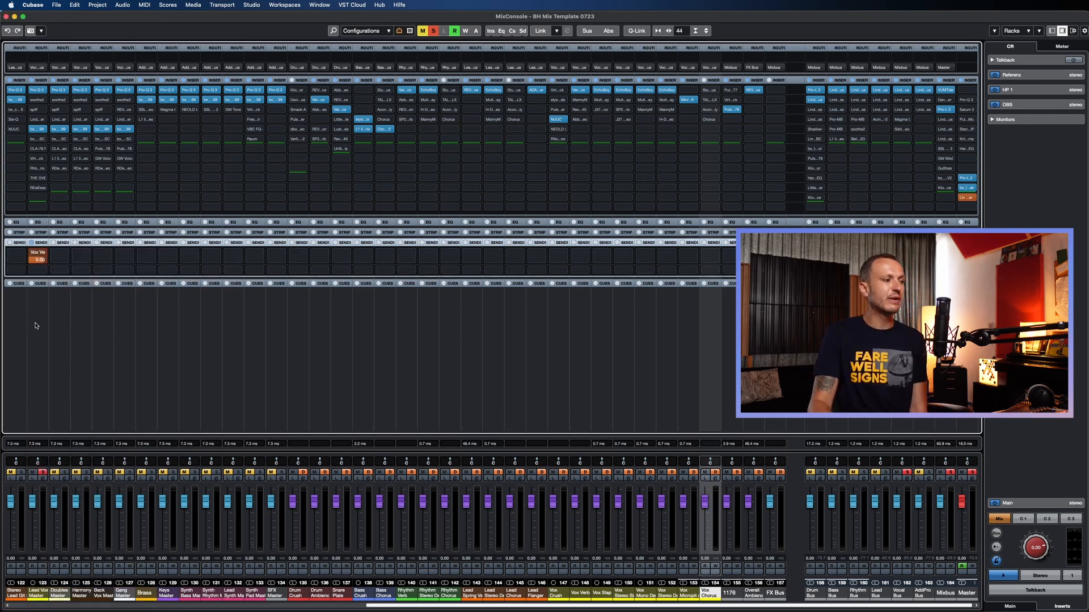
click(34, 391)
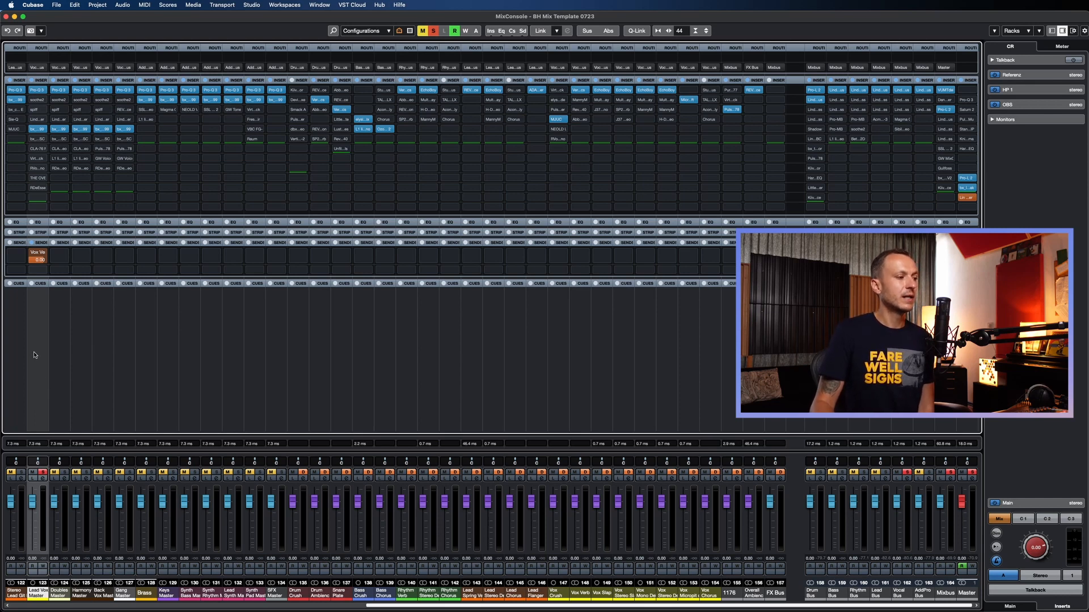
click(45, 472)
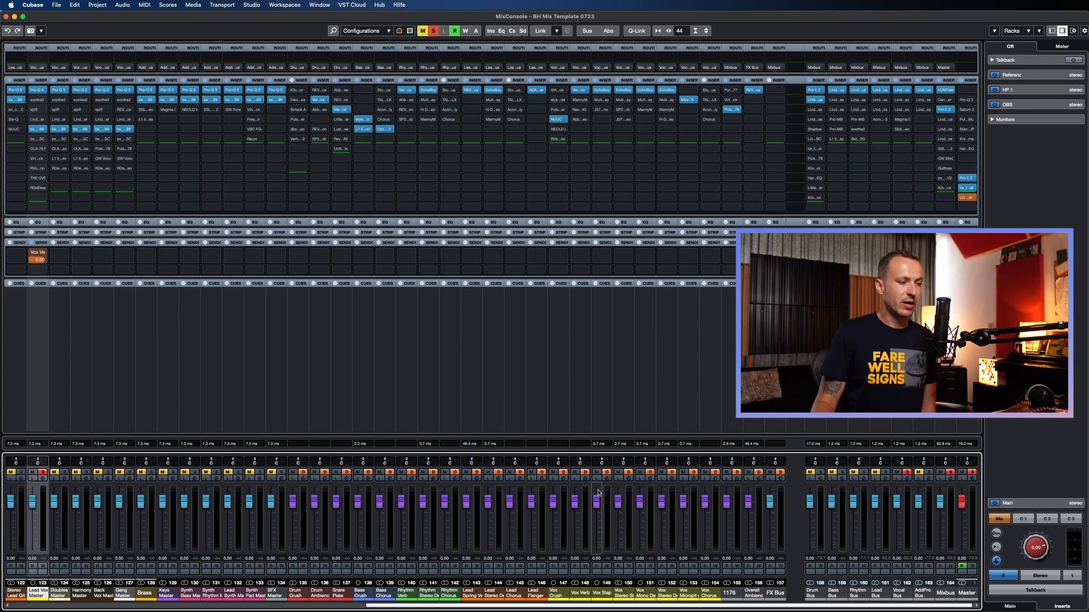
Step: Set the Lead Vox Master send back to No Bus and turn off the channel's solo
click(45, 252)
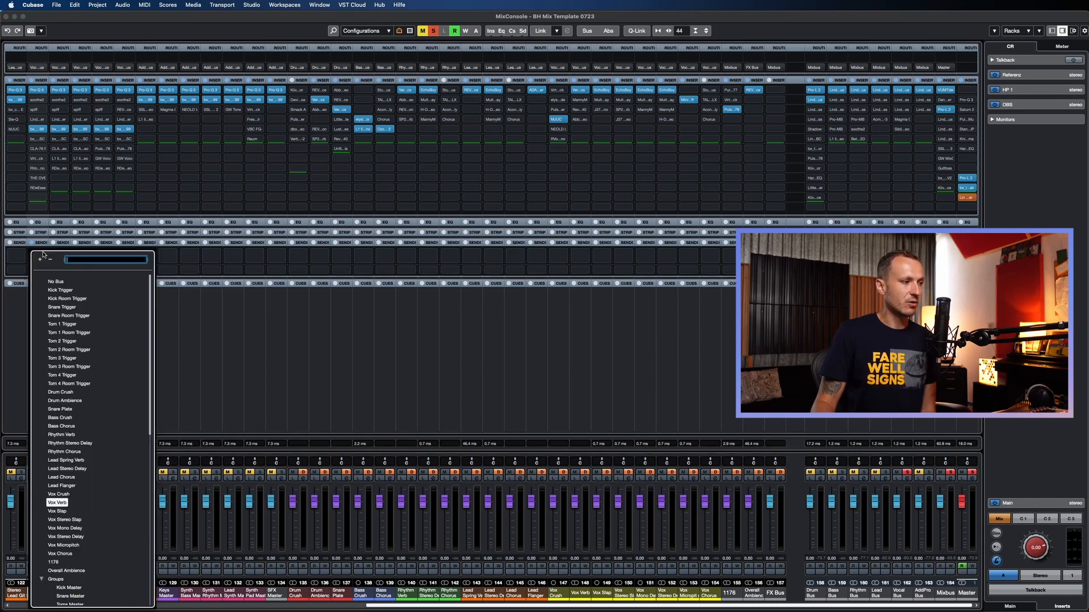
click(55, 280)
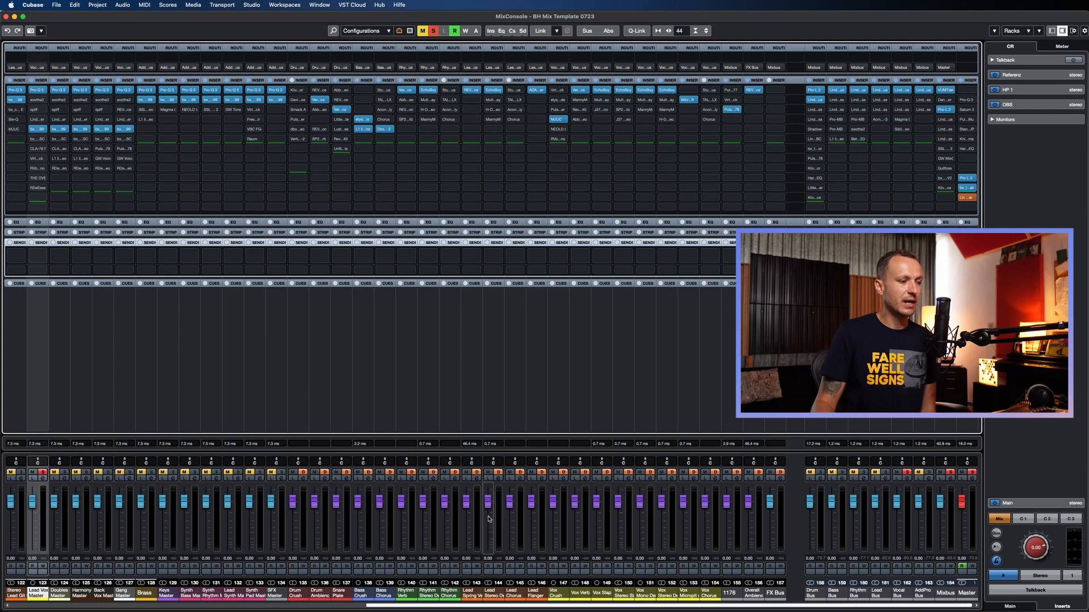
click(43, 472)
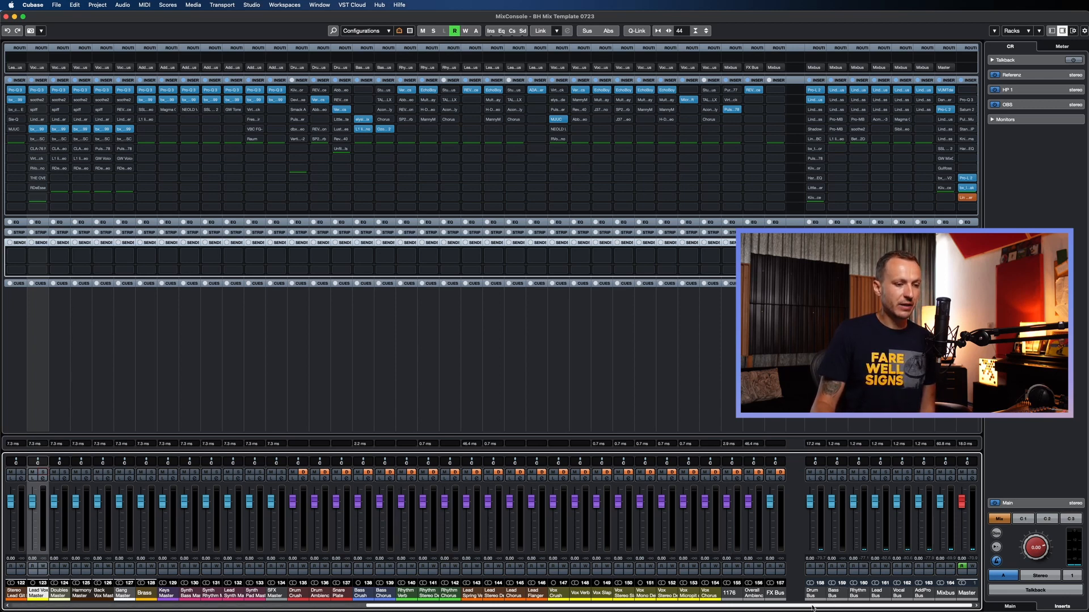
drag(812, 607, 724, 611)
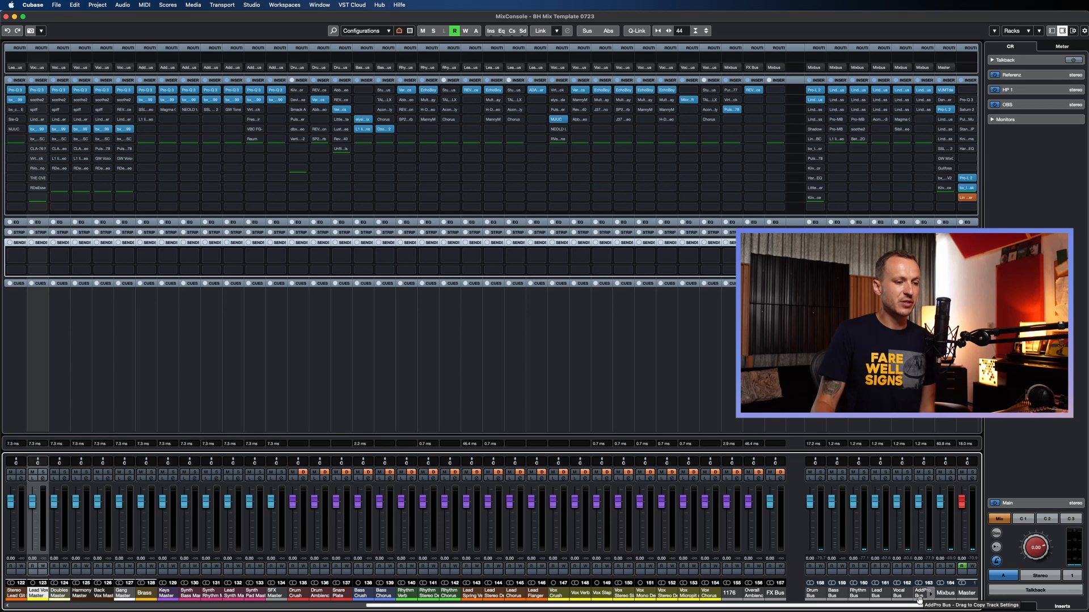
Step: Return to the master channels, go through the guitar masters Git L 1, Git L 2, Git R 1 and Git R 2, and clear the selection
drag(910, 607, 732, 609)
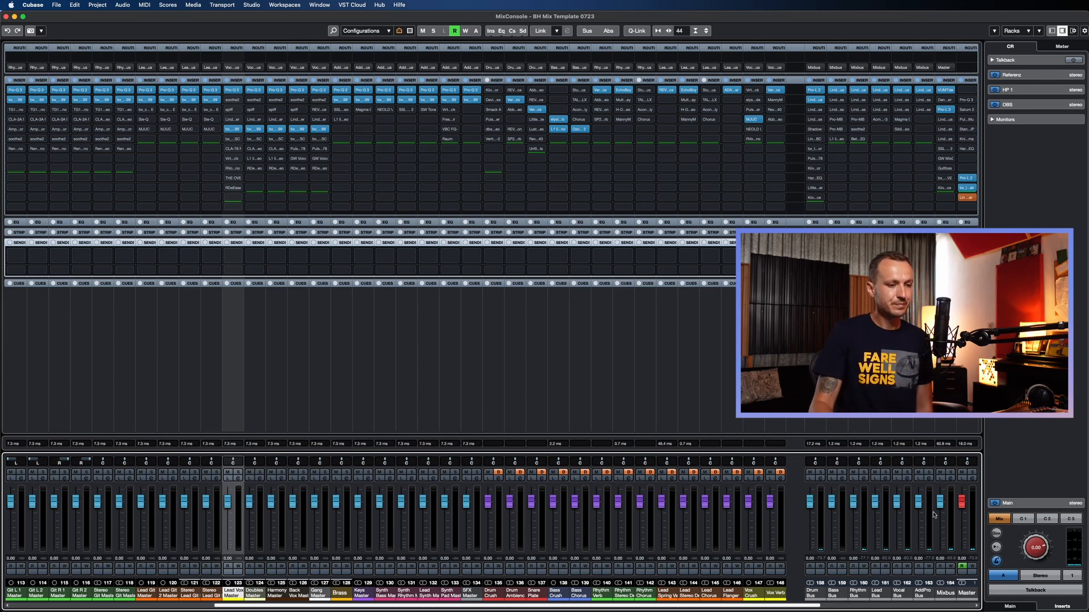
drag(802, 609, 406, 610)
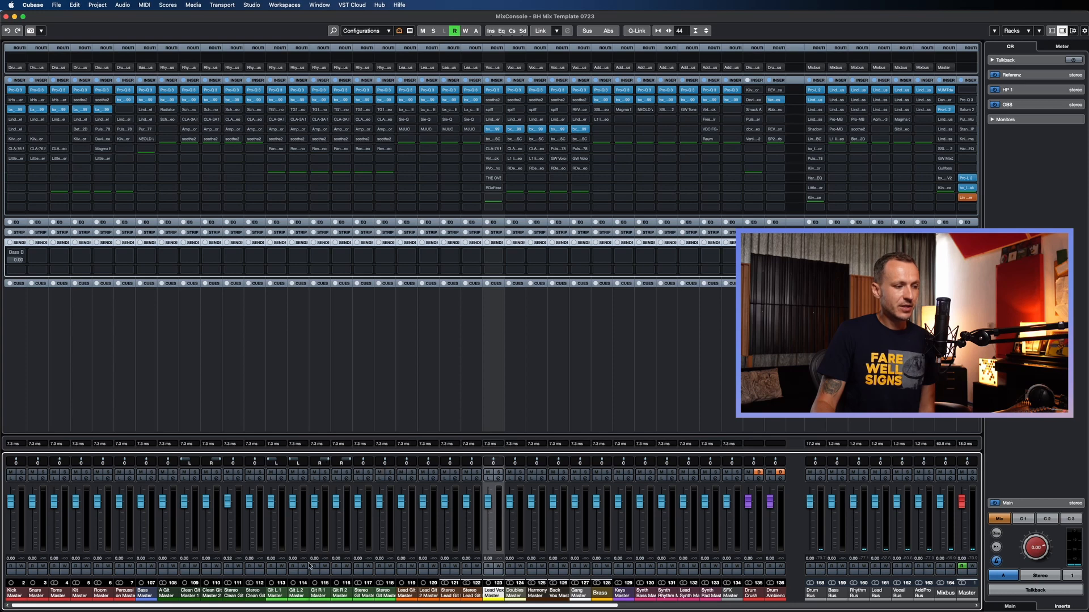
click(276, 594)
click(298, 594)
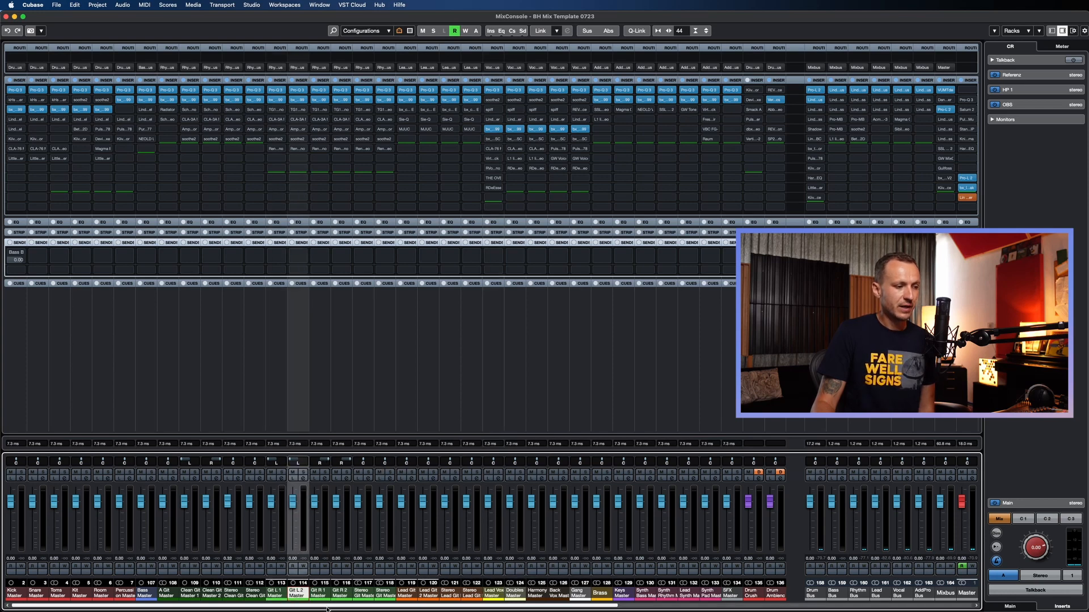
click(318, 593)
click(340, 593)
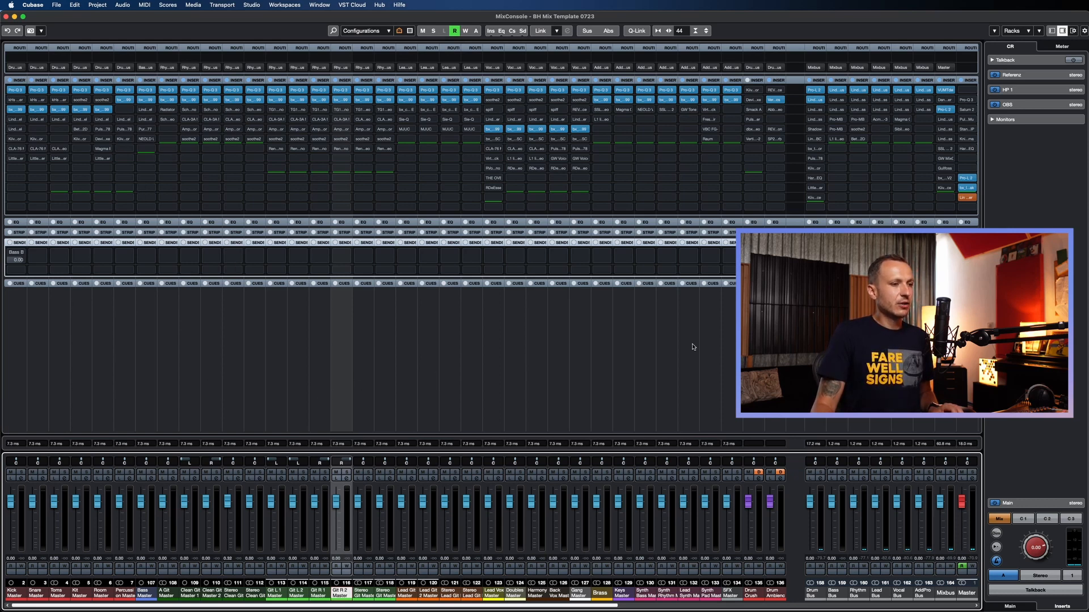
click(725, 341)
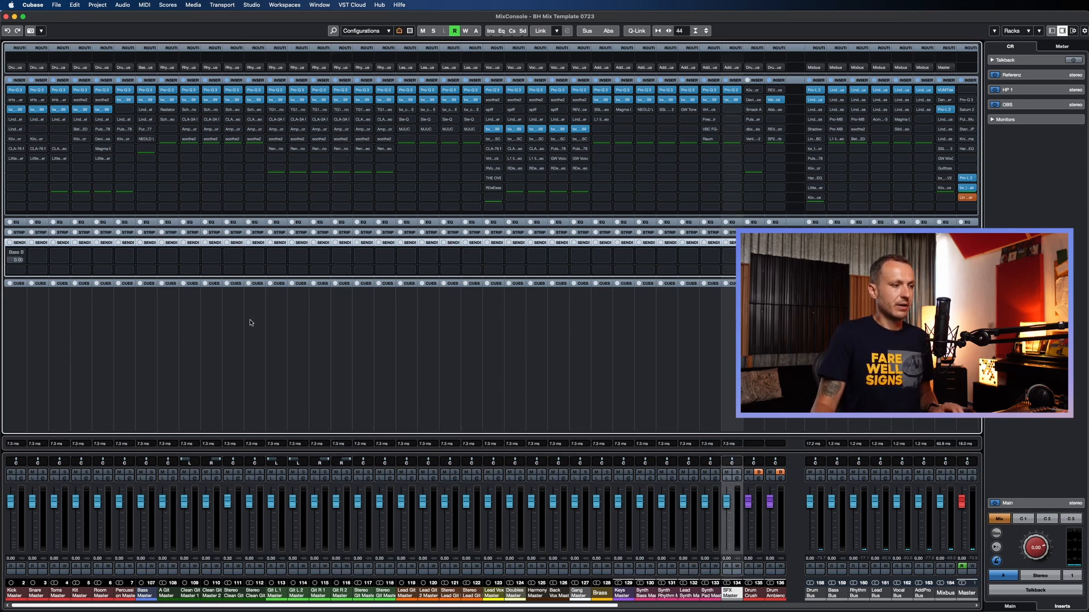
click(5, 339)
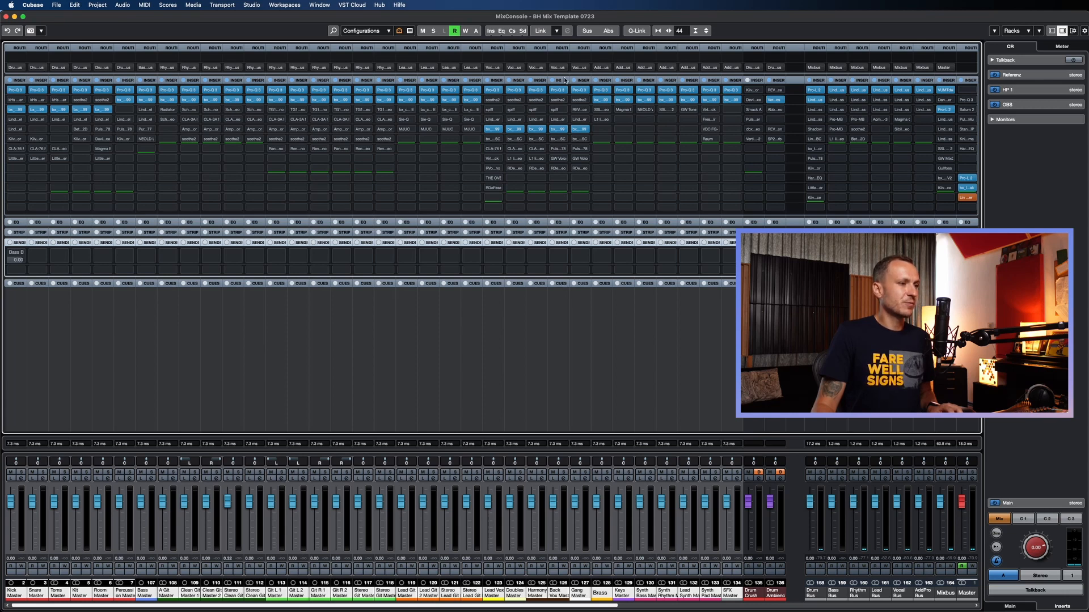
Step: Open Pro-Q 3 on Kit Master and add a wide low-mid dip plus a narrow cut of about -12 dB near 1.6 kHz
click(81, 91)
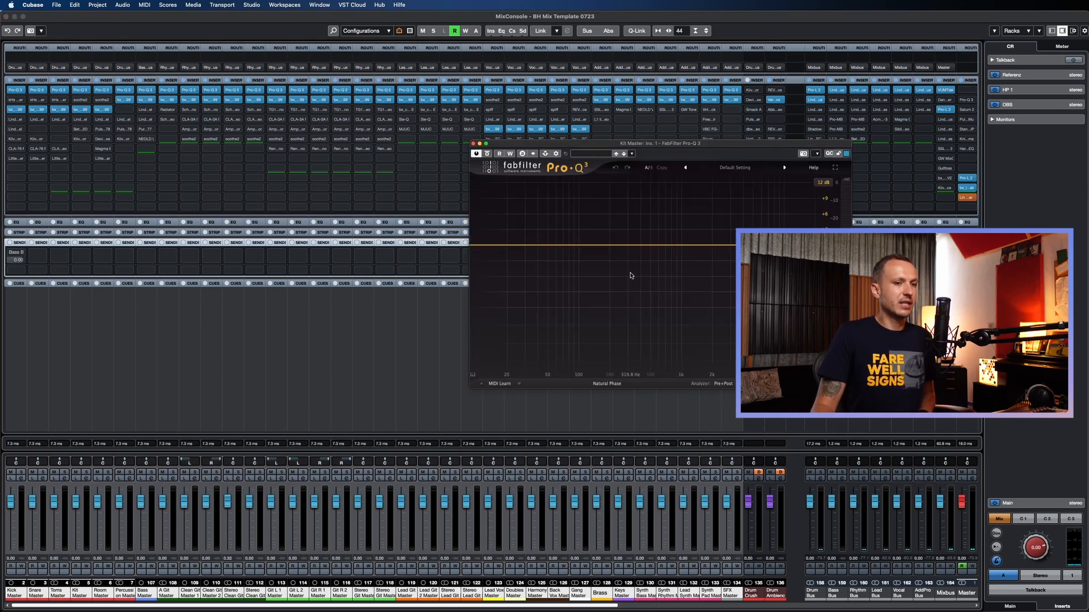
drag(672, 144, 619, 145)
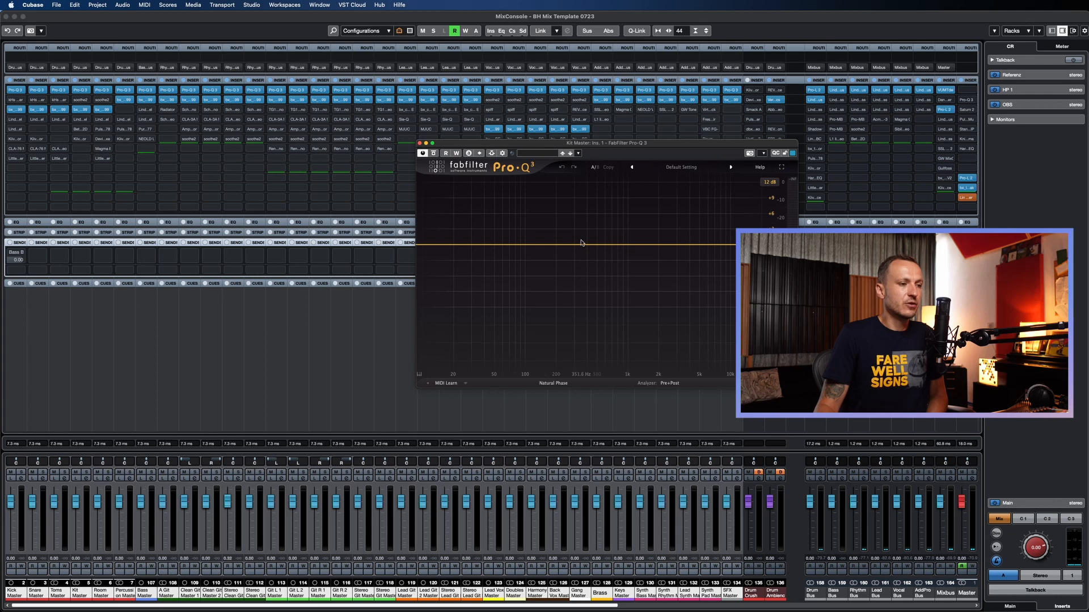
click(622, 245)
drag(554, 245, 545, 268)
drag(622, 245, 648, 309)
scroll(655, 256, up, 10)
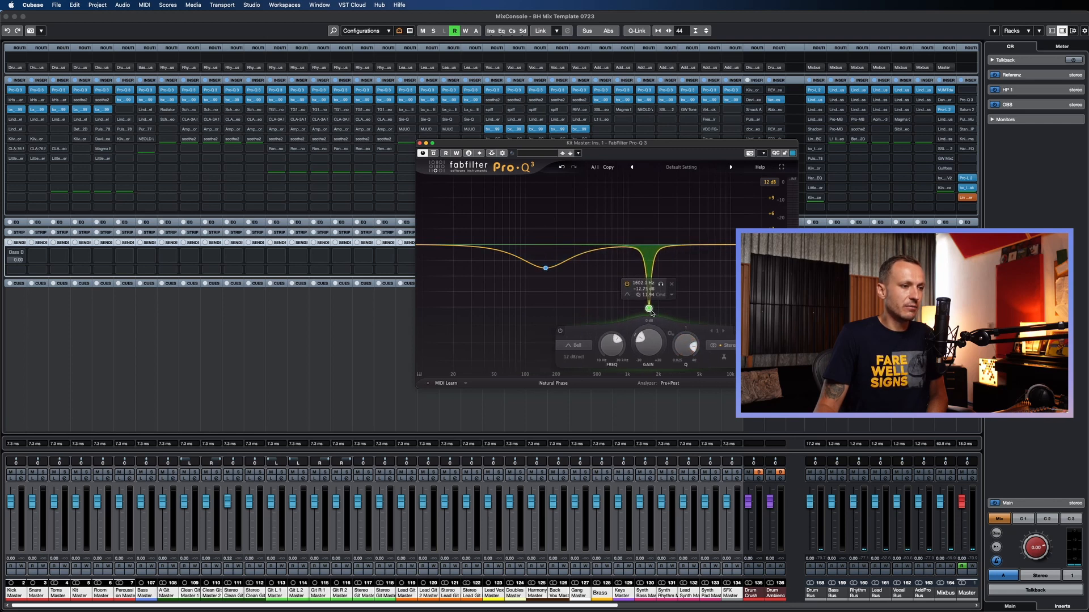
Step: Add a 12 dB/oct low cut at about 50 Hz in the Kit Master EQ, delete all its bands, and close the plug-in
click(494, 251)
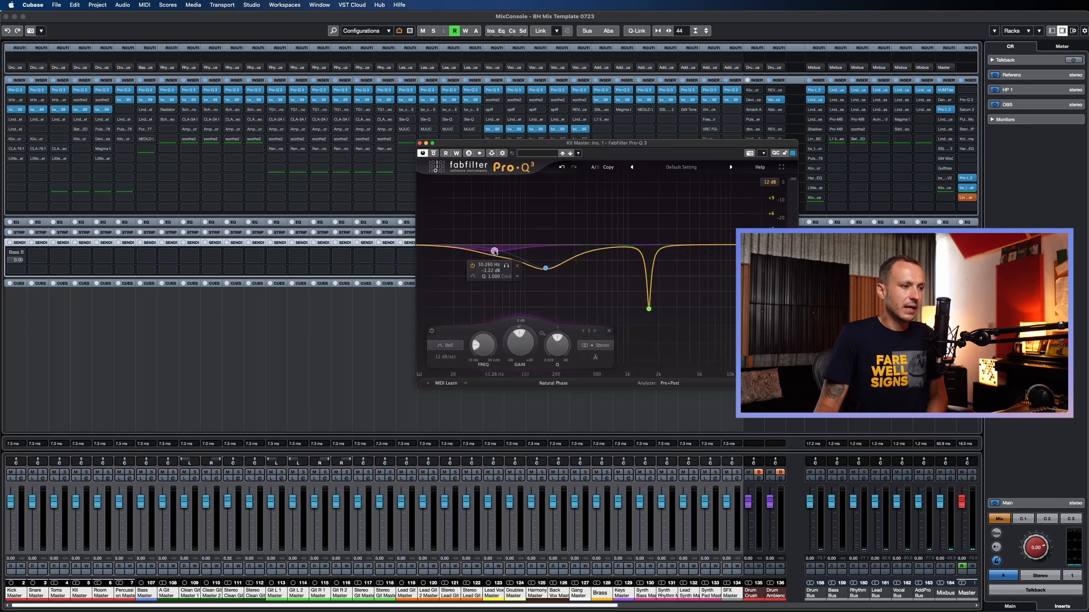
click(447, 345)
click(445, 282)
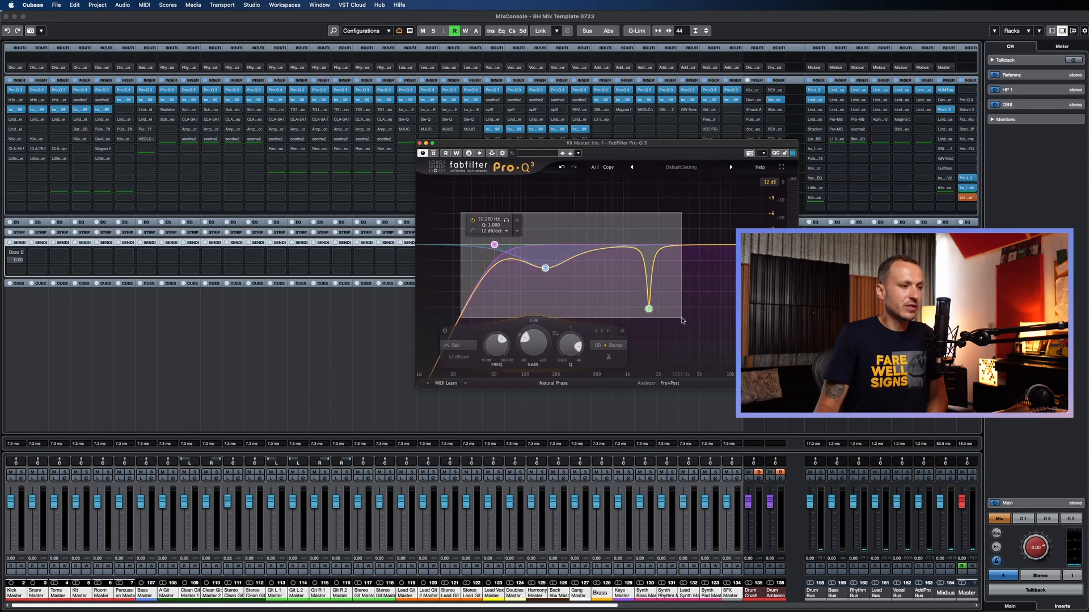
click(649, 309)
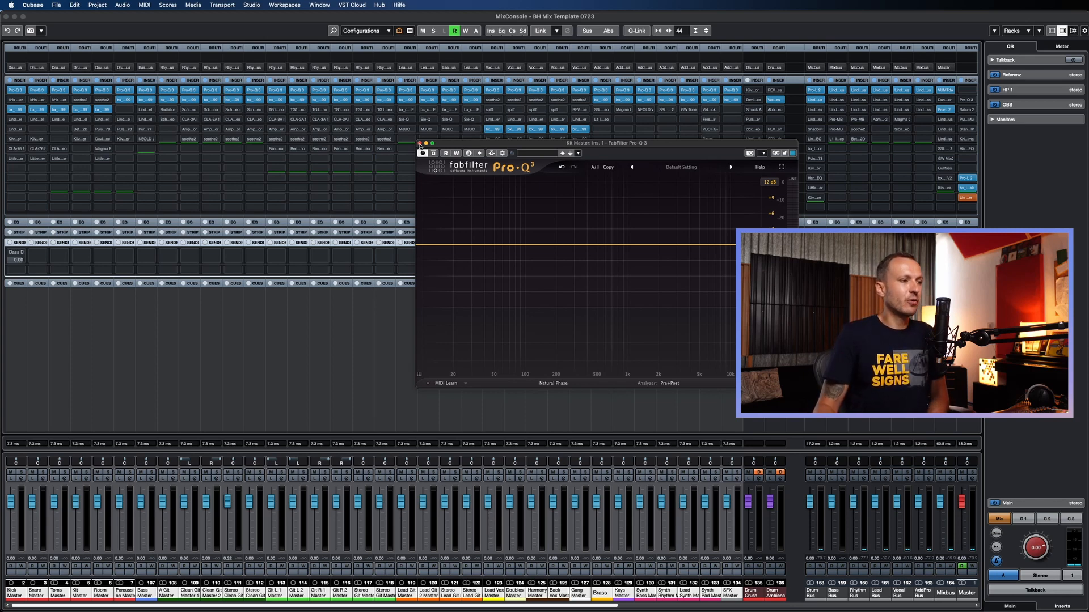
click(419, 143)
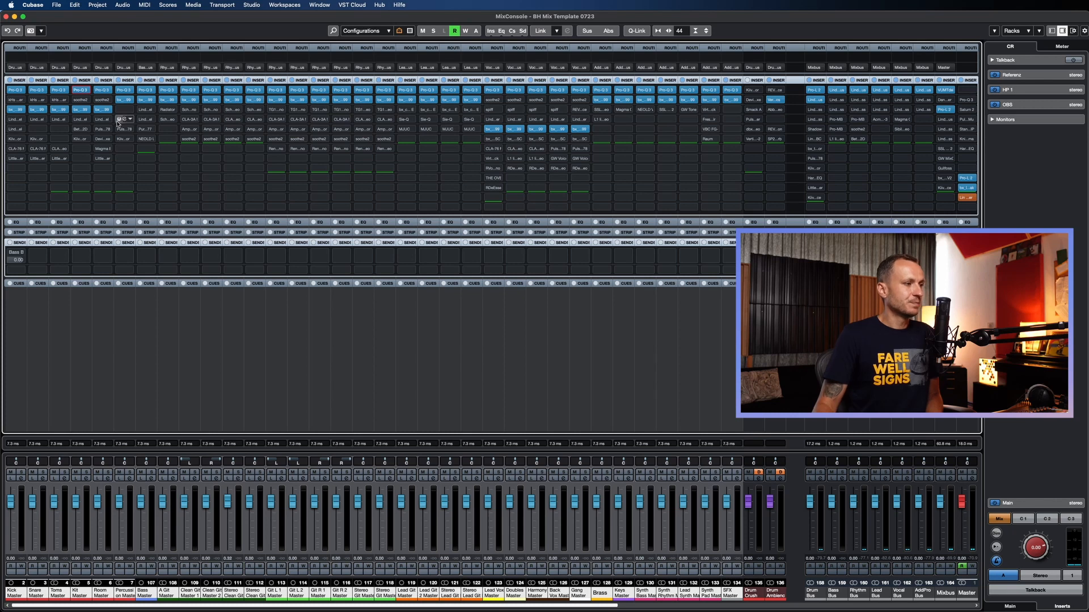
Step: Go through the Kick, Snare and Toms masters, view the Transient Shaper on Kick Master, and close it
click(25, 382)
click(32, 382)
click(54, 376)
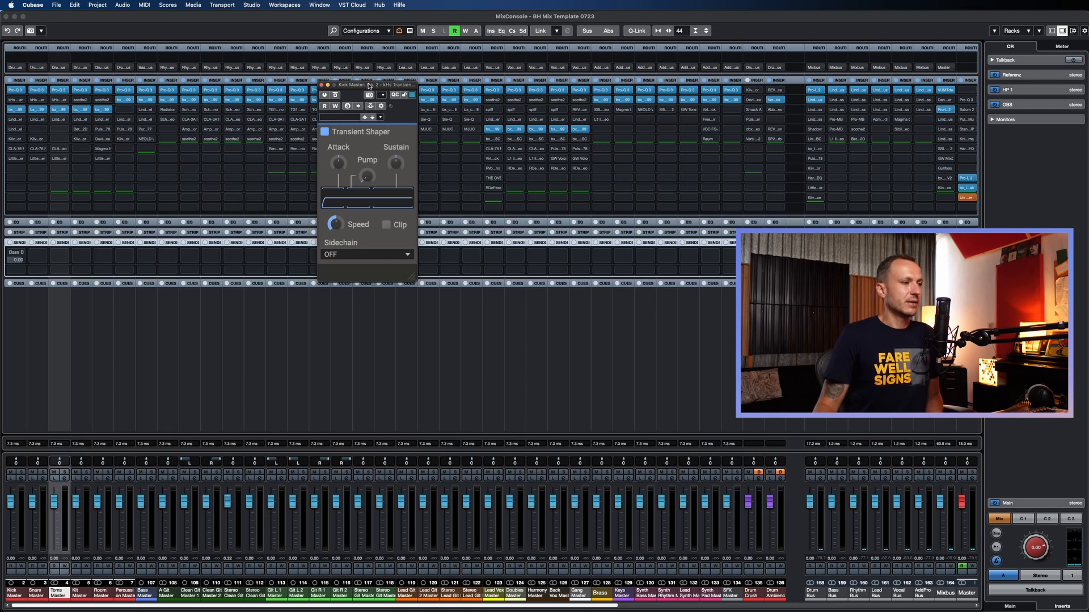
drag(369, 86, 401, 132)
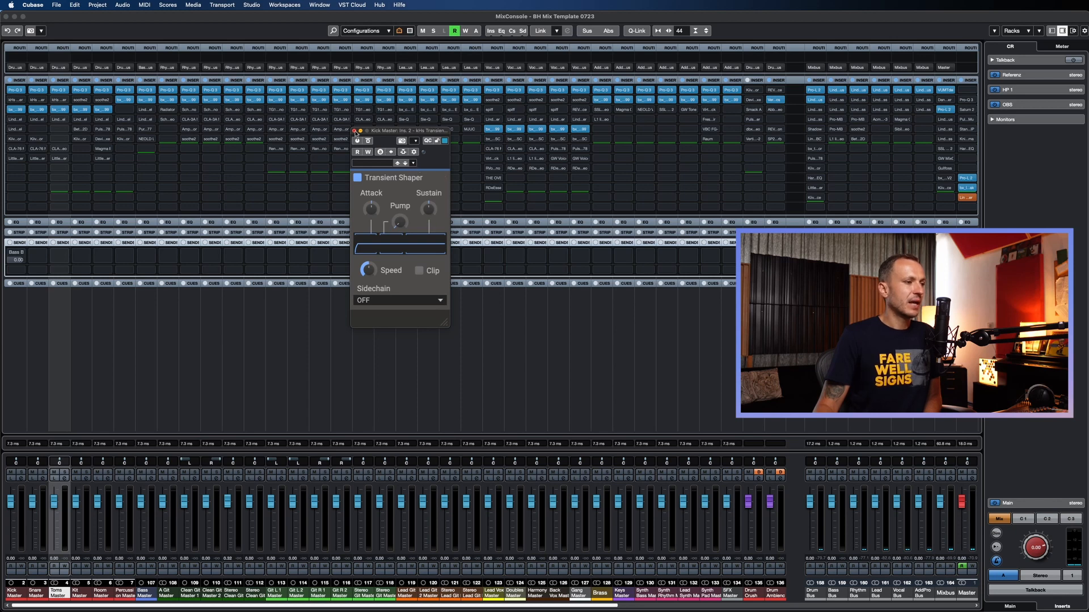
click(354, 131)
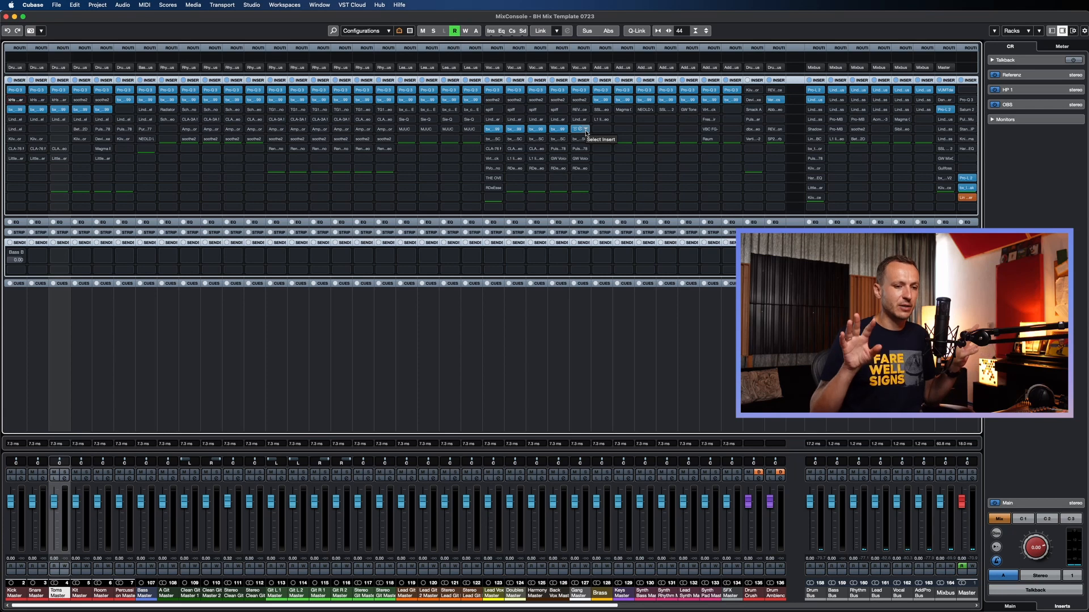
Step: Open the bx_console AMEK 9099 on Kick Master and place its window in the middle of the console for viewing
click(17, 111)
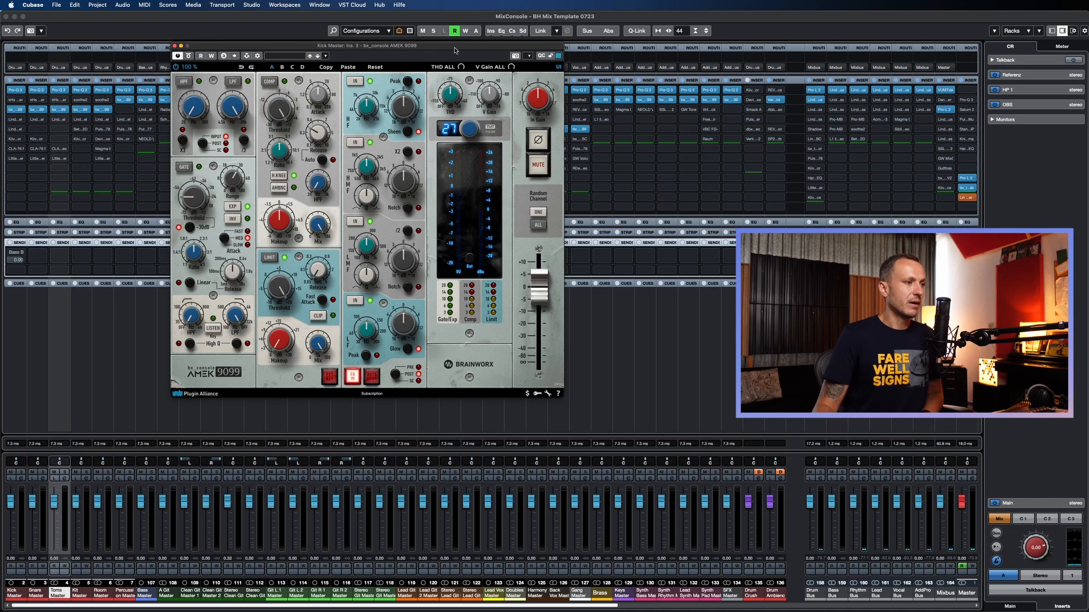
drag(454, 47, 494, 57)
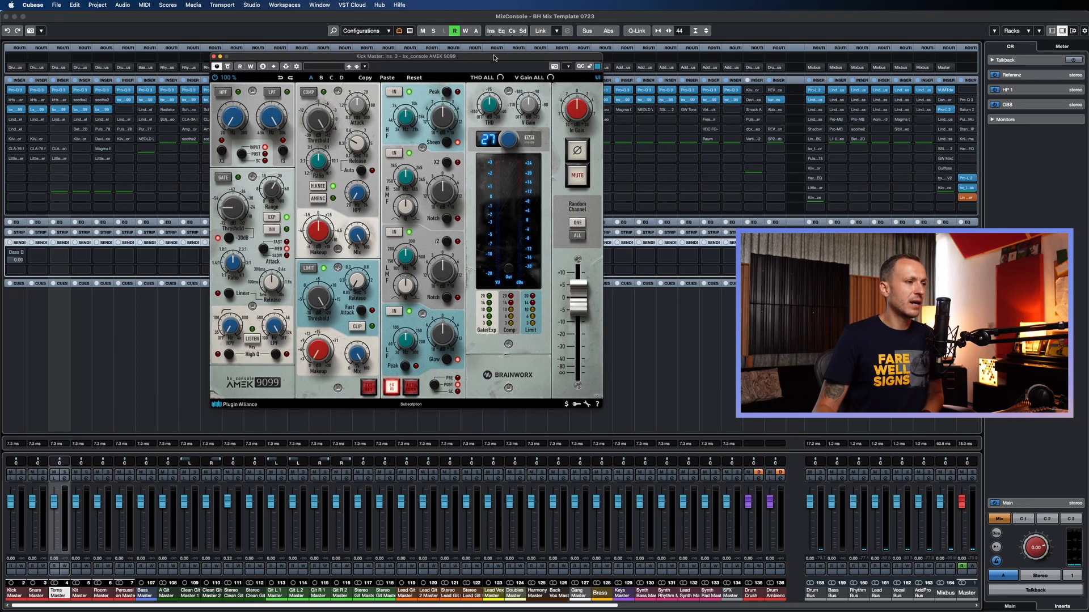
drag(494, 57, 554, 74)
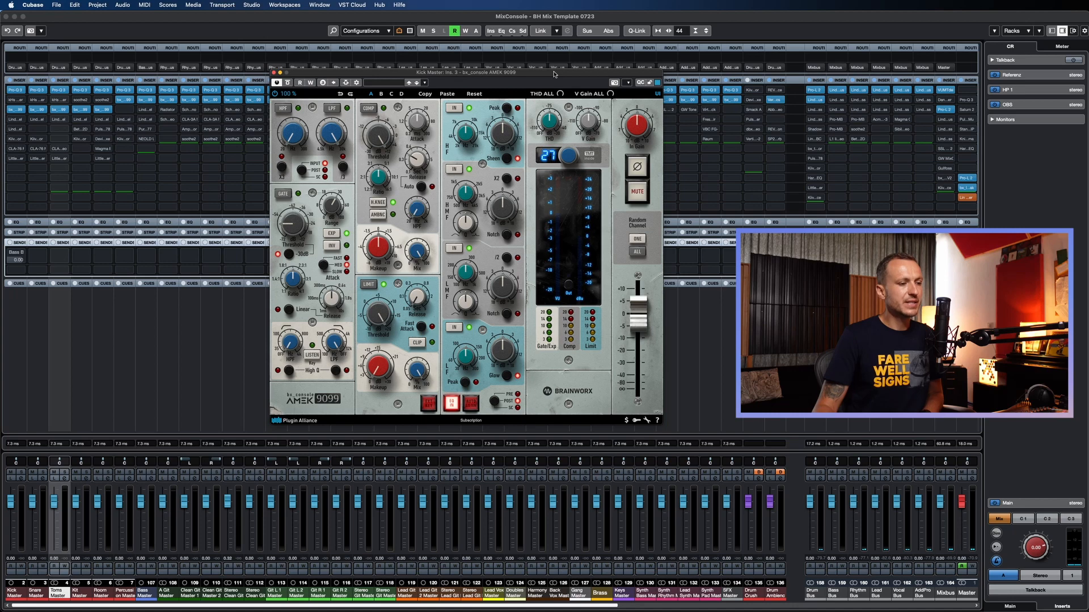
drag(554, 74, 634, 106)
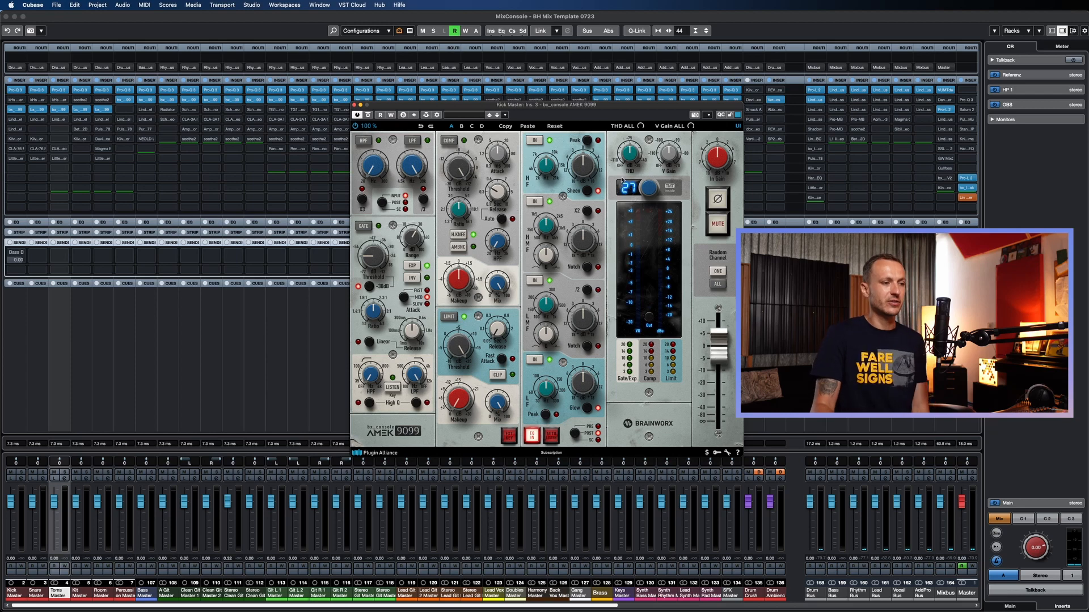
Step: Open the AMEK 9099 on Git R 1 Master, randomize the channel numbers of all instances, and close both AMEK windows
click(321, 101)
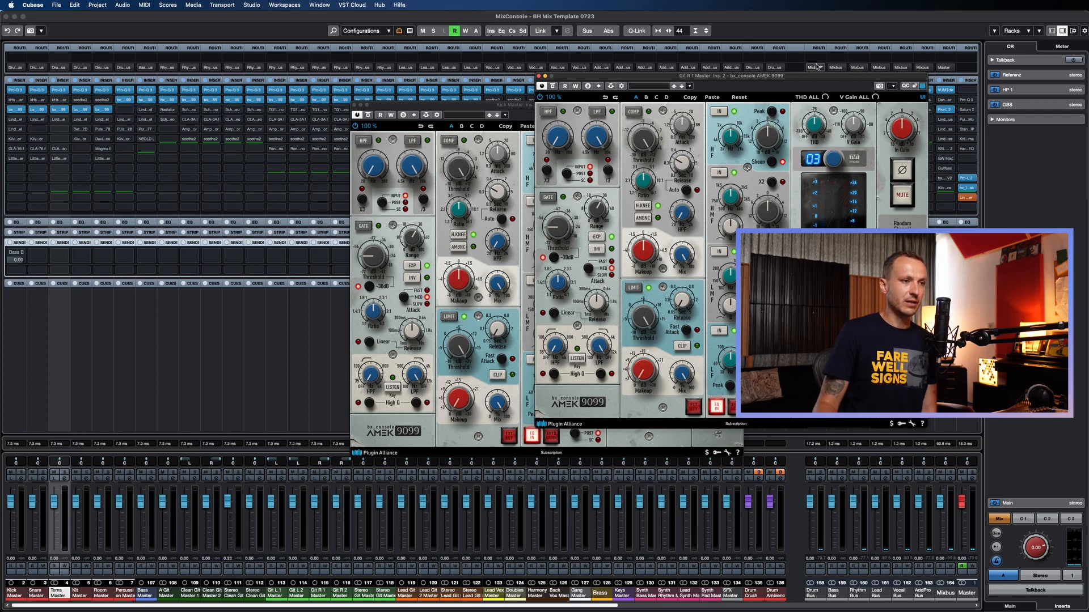
drag(816, 75, 822, 234)
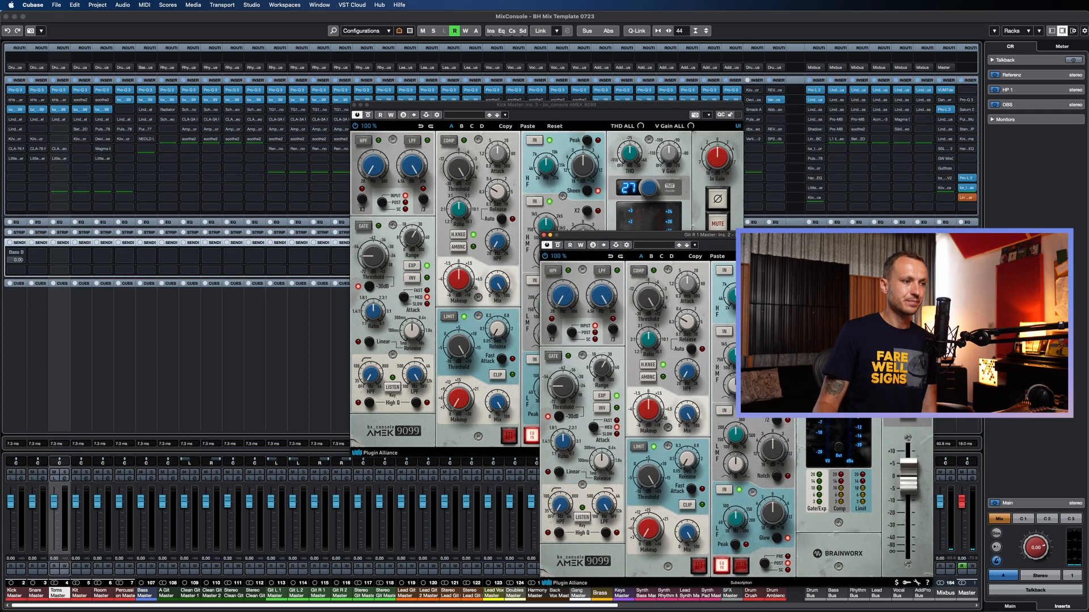
click(909, 420)
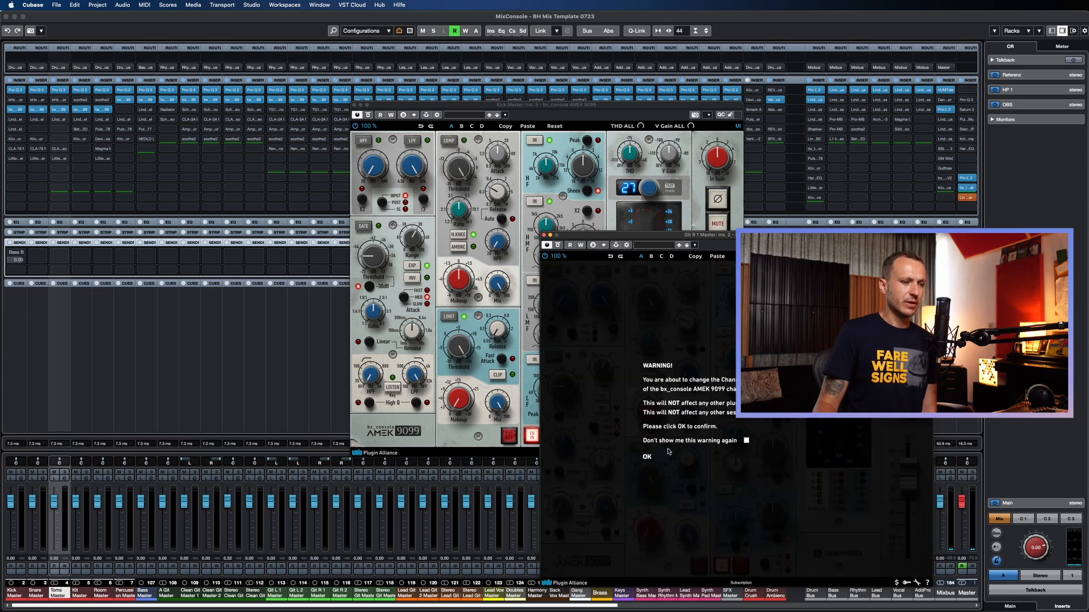
click(646, 457)
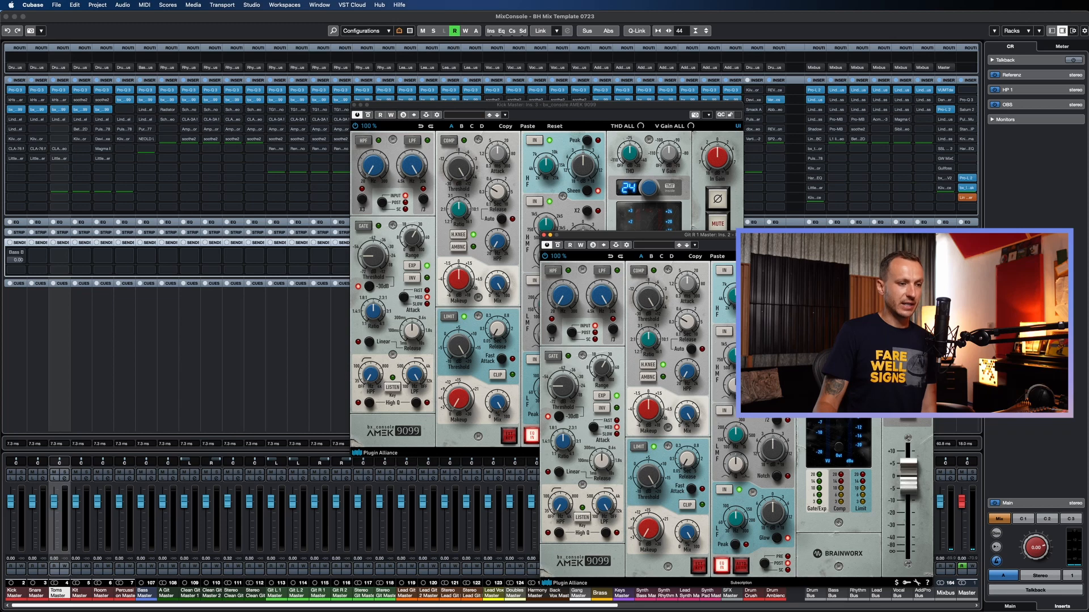
click(544, 234)
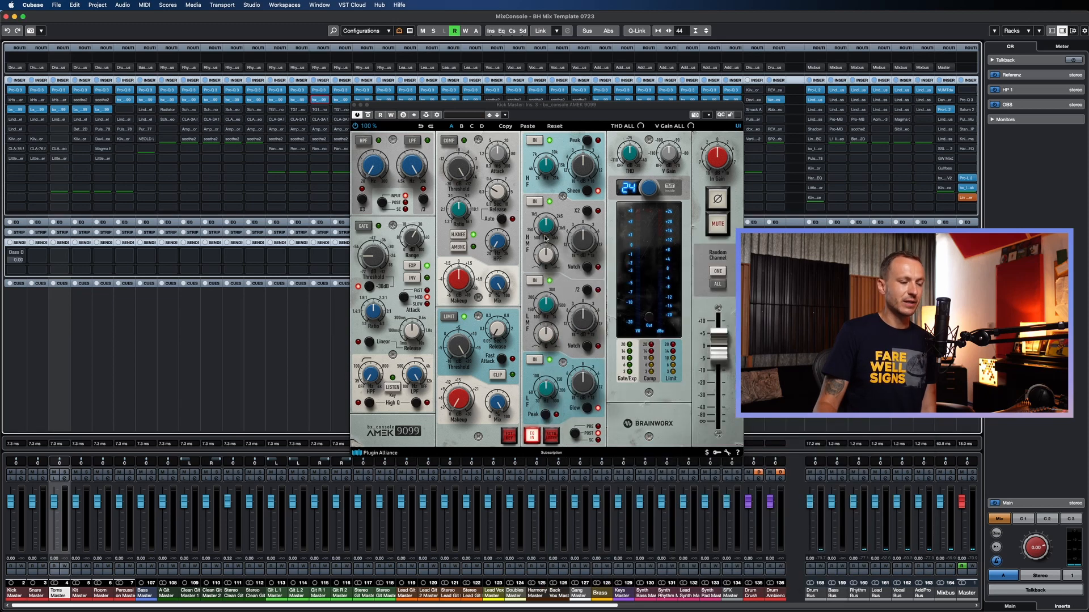
click(354, 105)
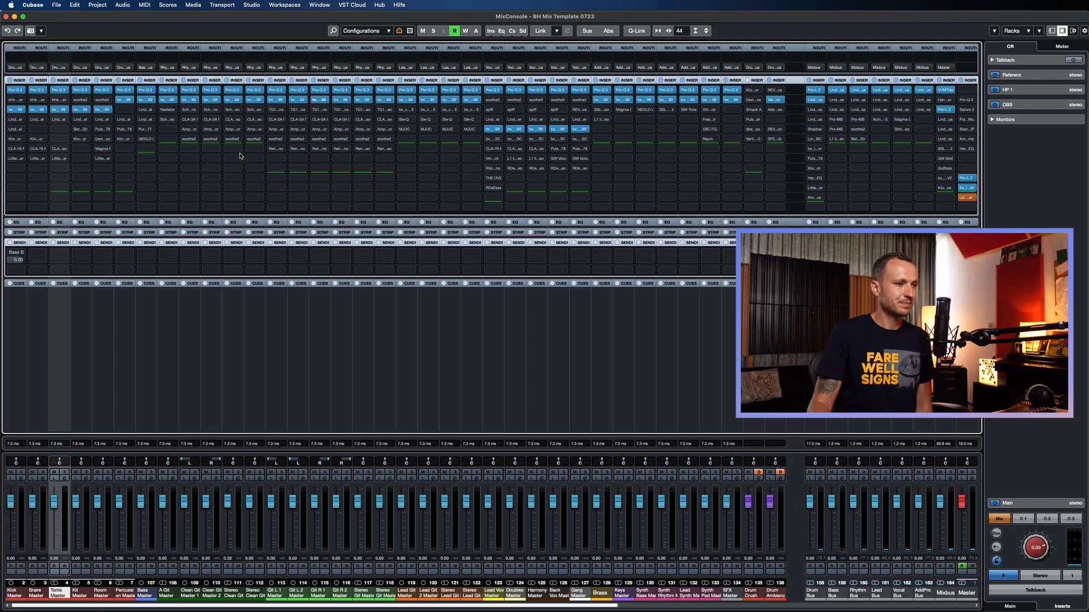
Step: View the Lindell 69 Channel and the Lindell 50 Channel inserts on Kick Master, closing each one
click(17, 120)
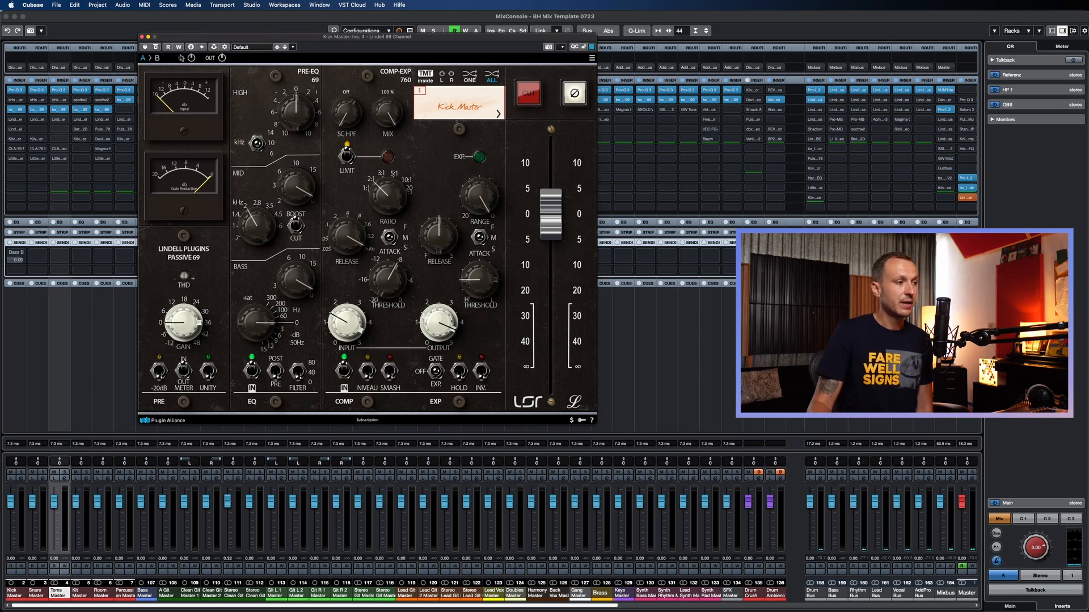
click(142, 37)
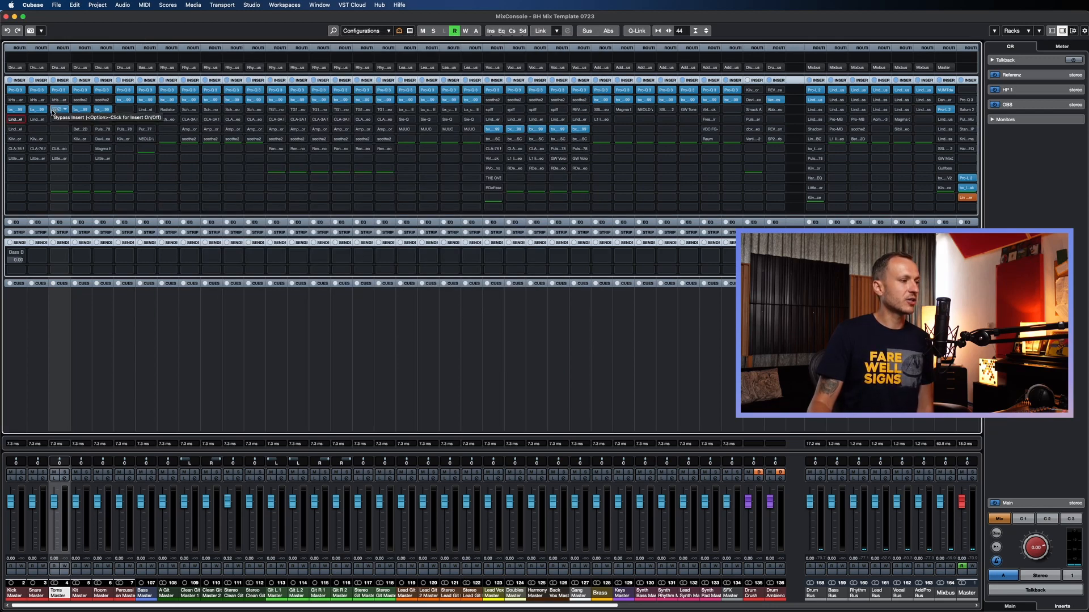
click(16, 131)
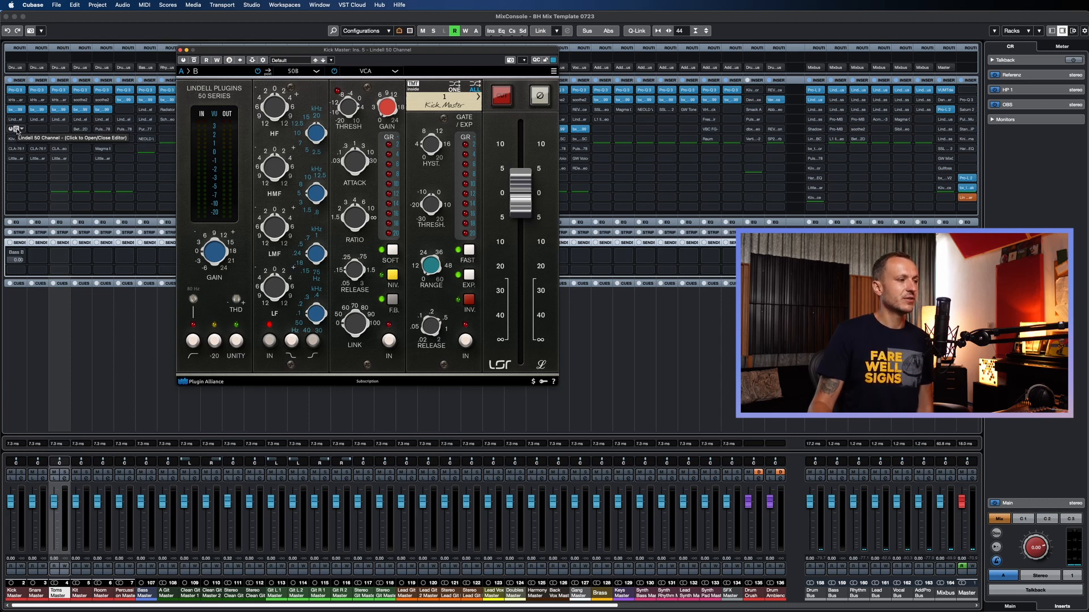
click(17, 129)
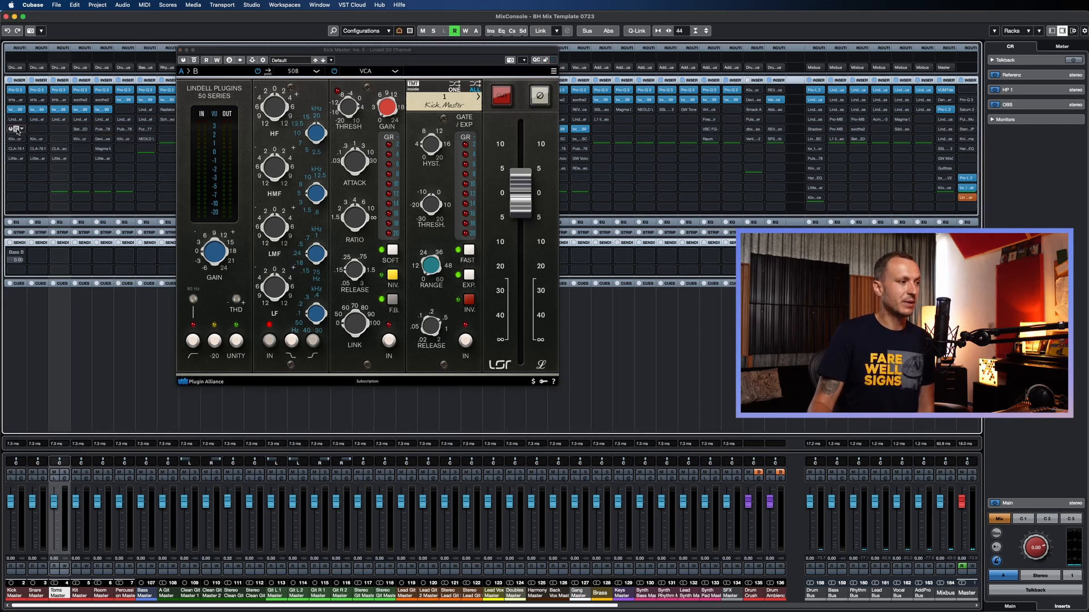
click(17, 129)
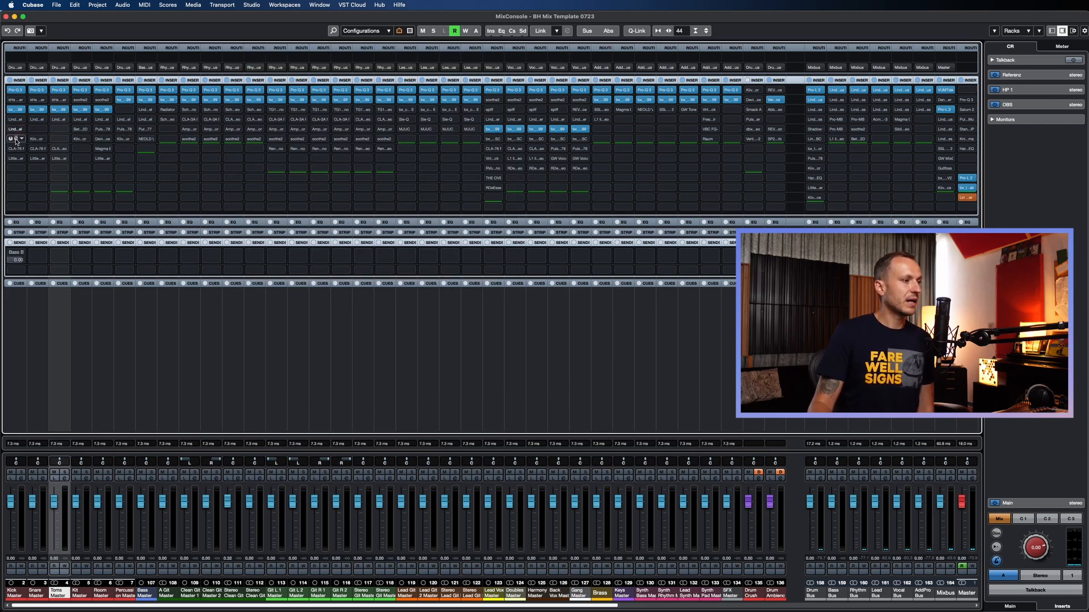
Step: View the Kiive Xtressor and CLA-76 compressor inserts on Kick Master, closing each one
click(16, 139)
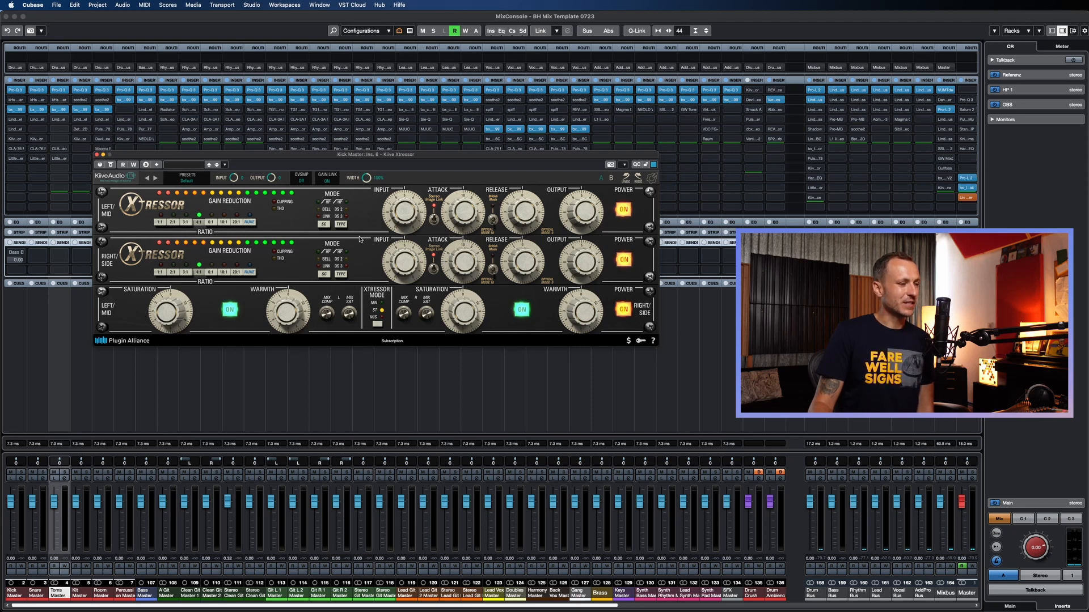
click(97, 155)
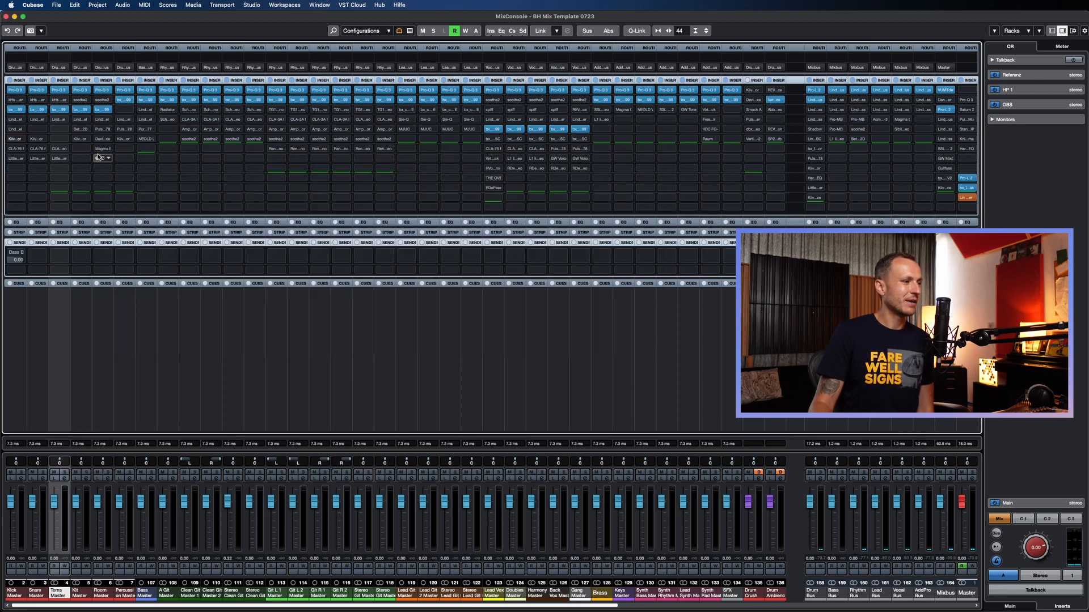
click(16, 149)
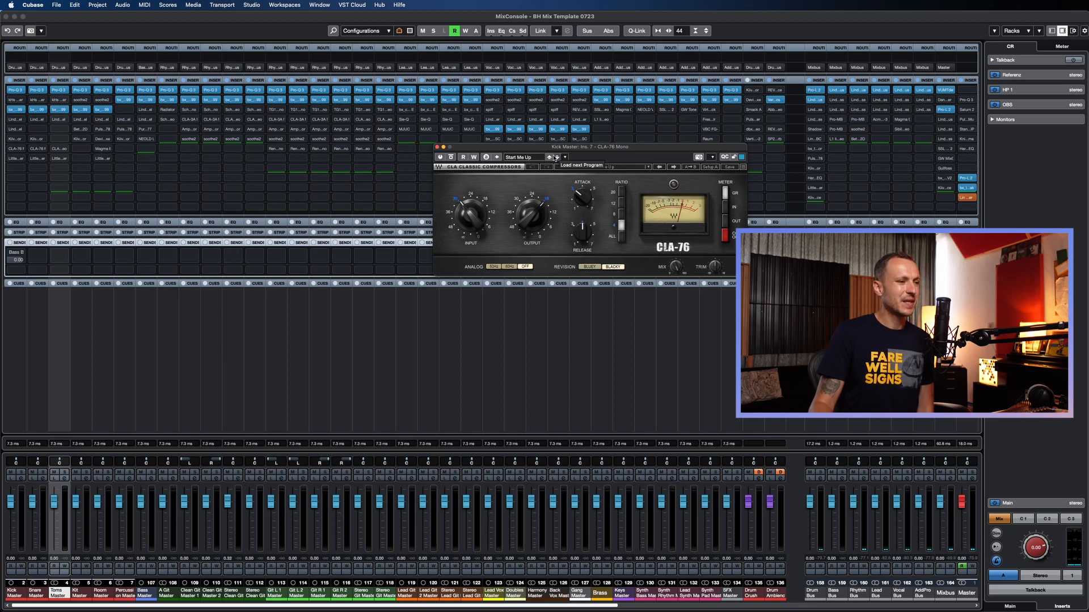
click(437, 147)
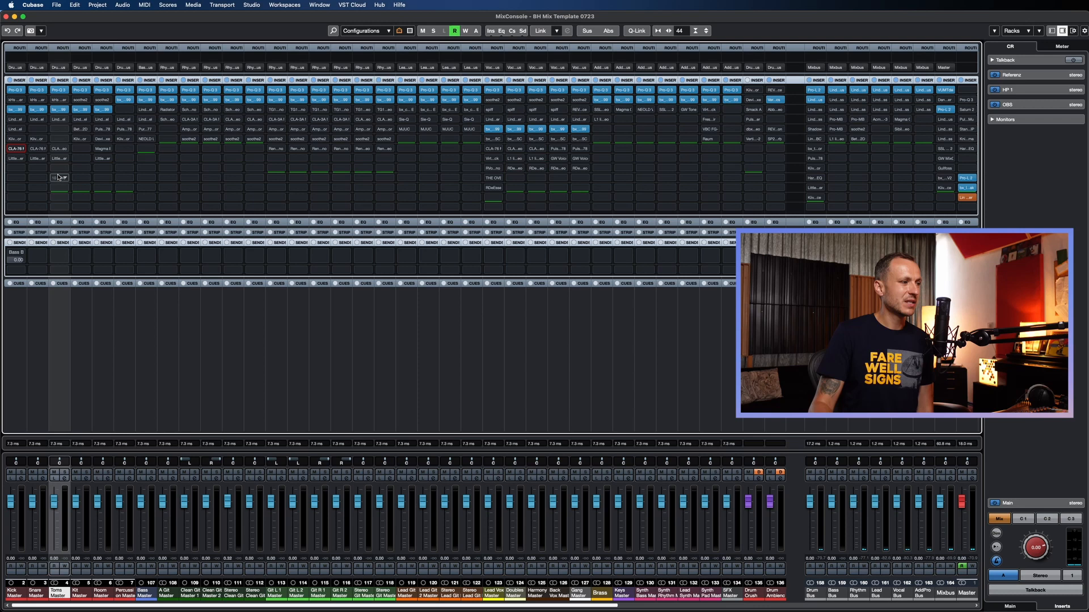
Step: Open the Little Clipper insert on Kick Master, move its window aside over the console, and close it
click(17, 161)
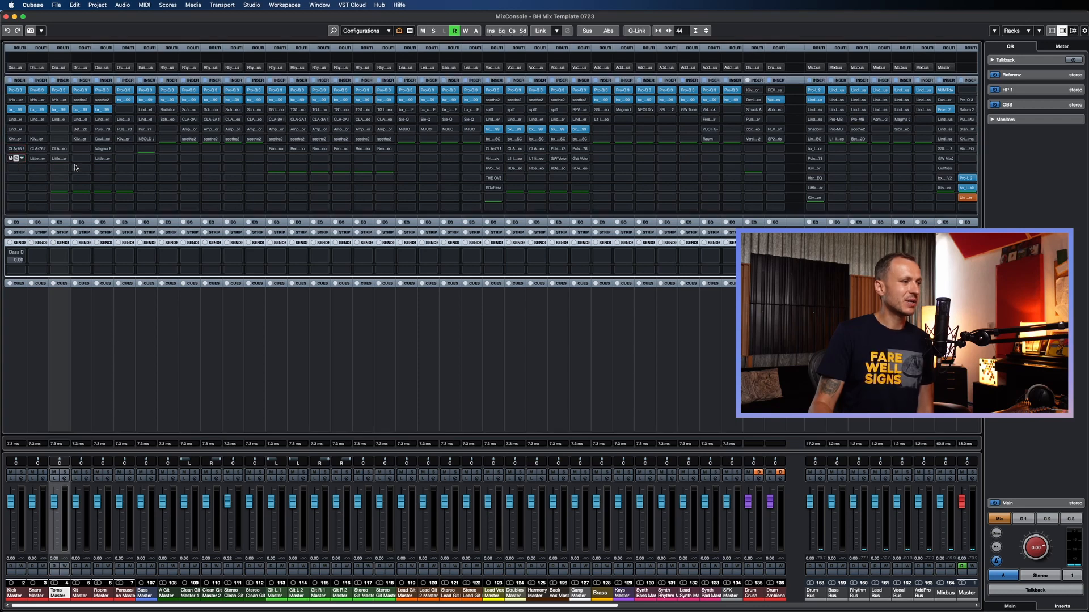
drag(233, 305, 578, 218)
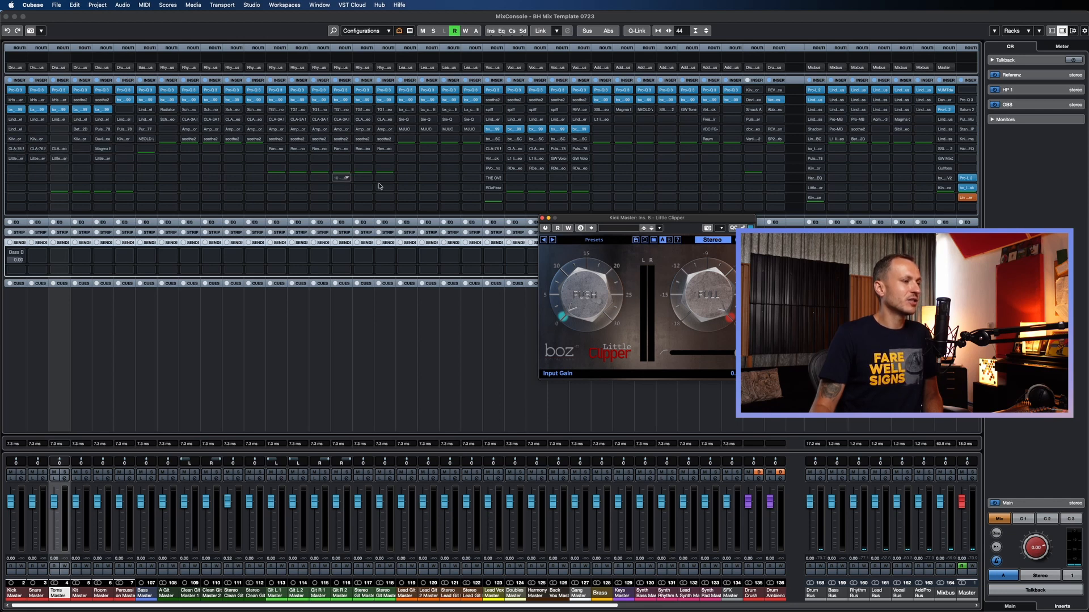
click(541, 218)
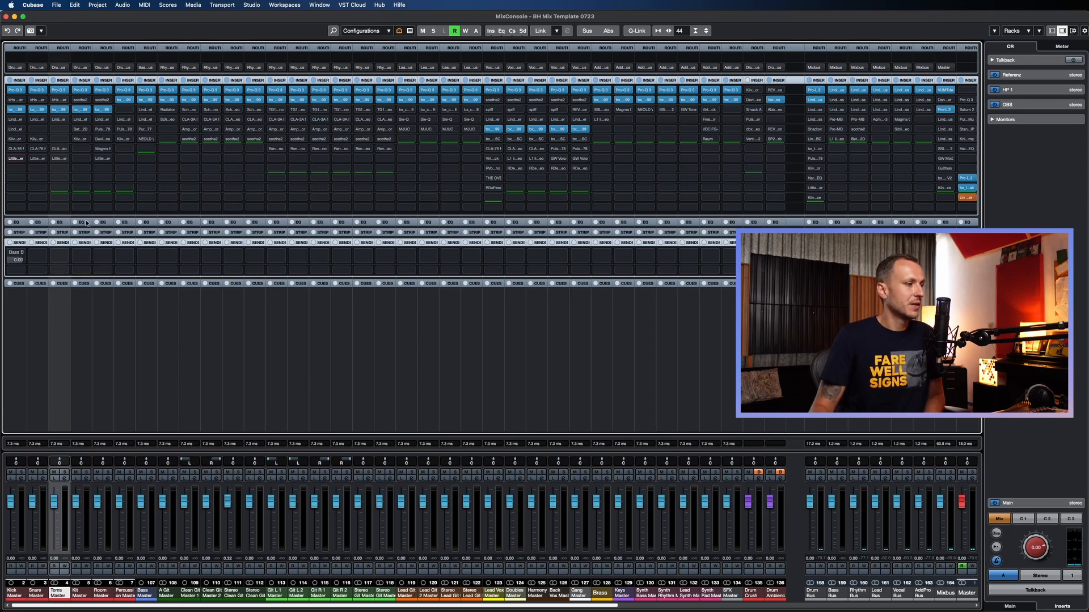
Step: Select Snare Master and view its Lindell 50 Channel insert, closing the plug-in window again
click(43, 313)
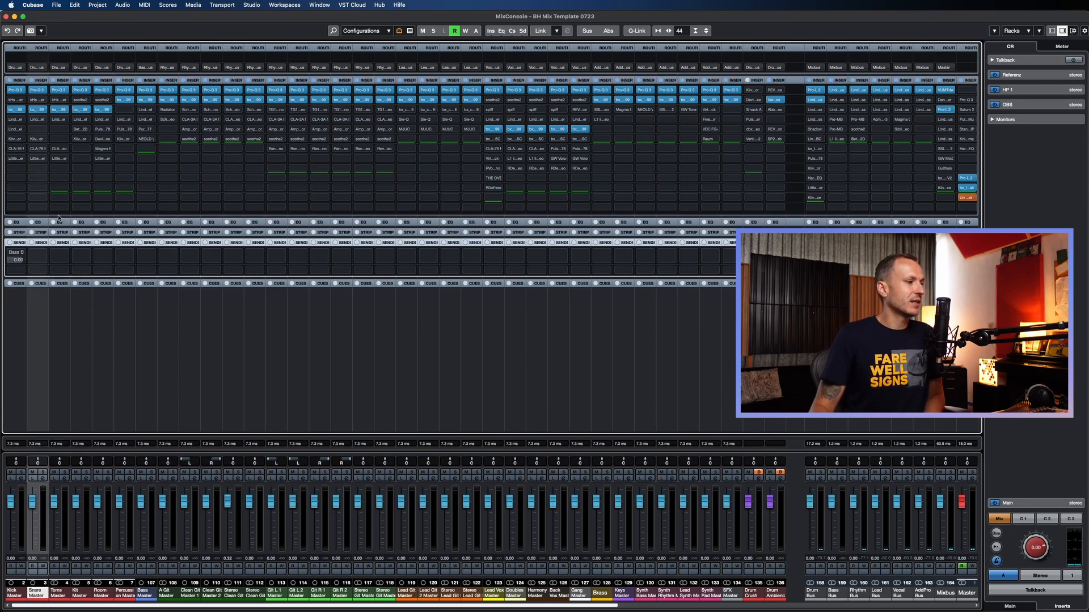
click(41, 120)
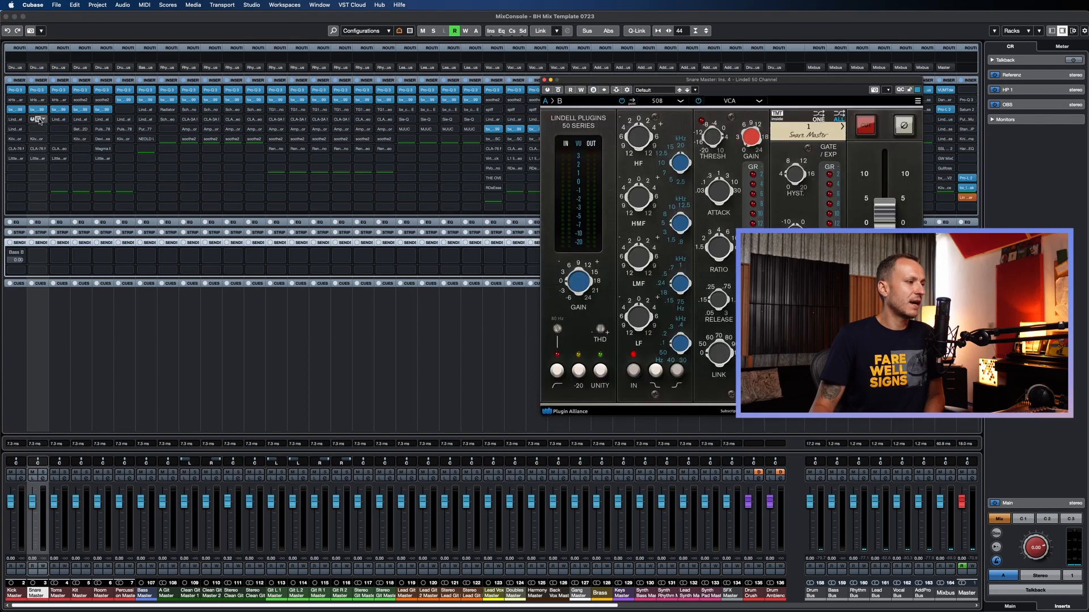
click(38, 120)
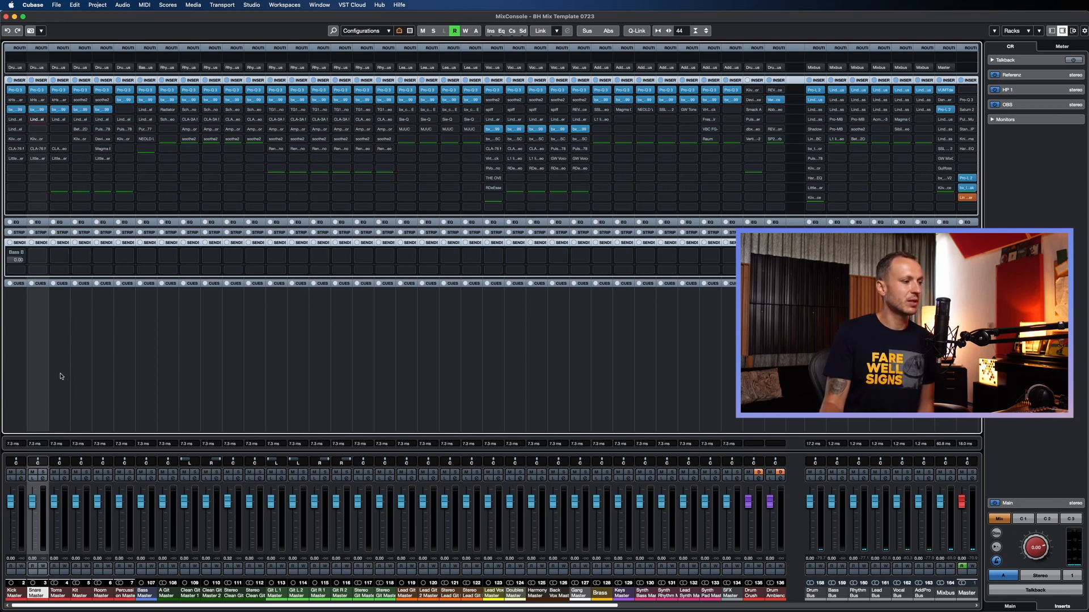
Step: Select Kit Master and view its soothe2 and Lindell channel inserts, closing each one
click(84, 375)
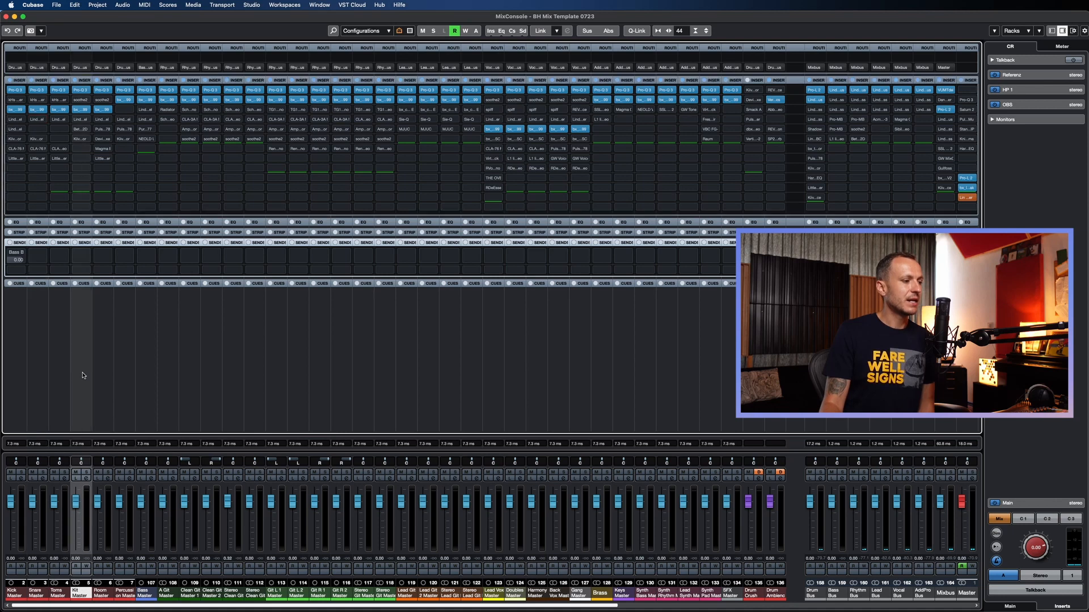
click(82, 101)
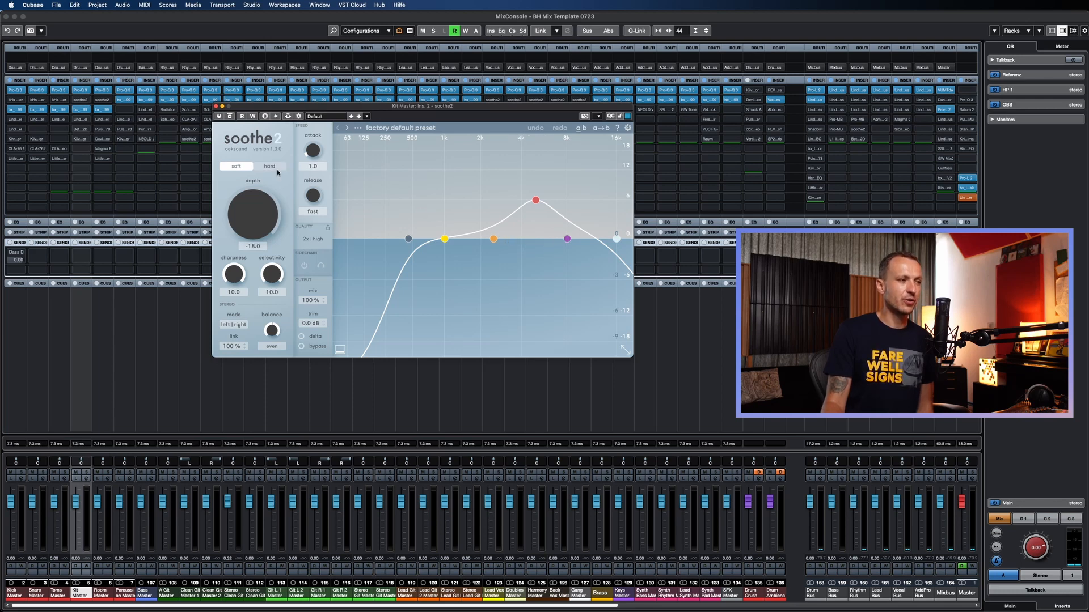
mouse_move(278, 172)
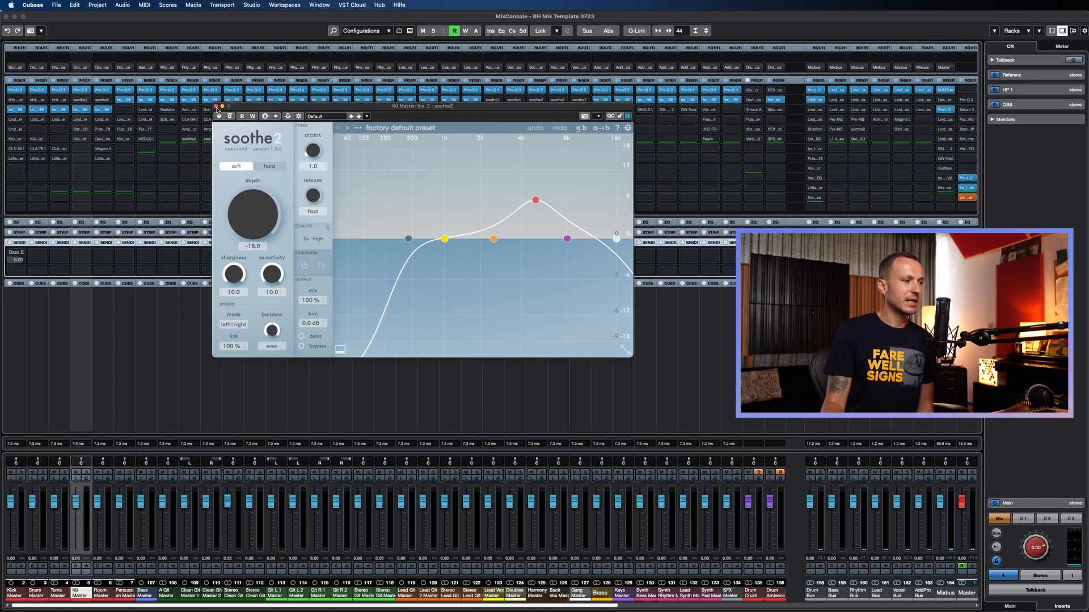
click(216, 107)
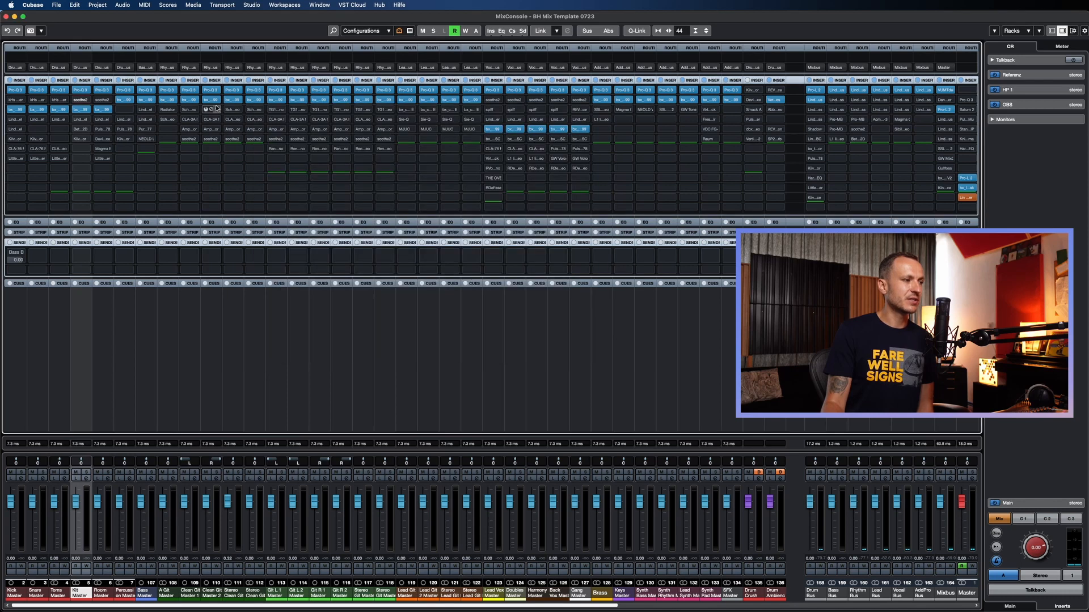
click(82, 119)
click(95, 124)
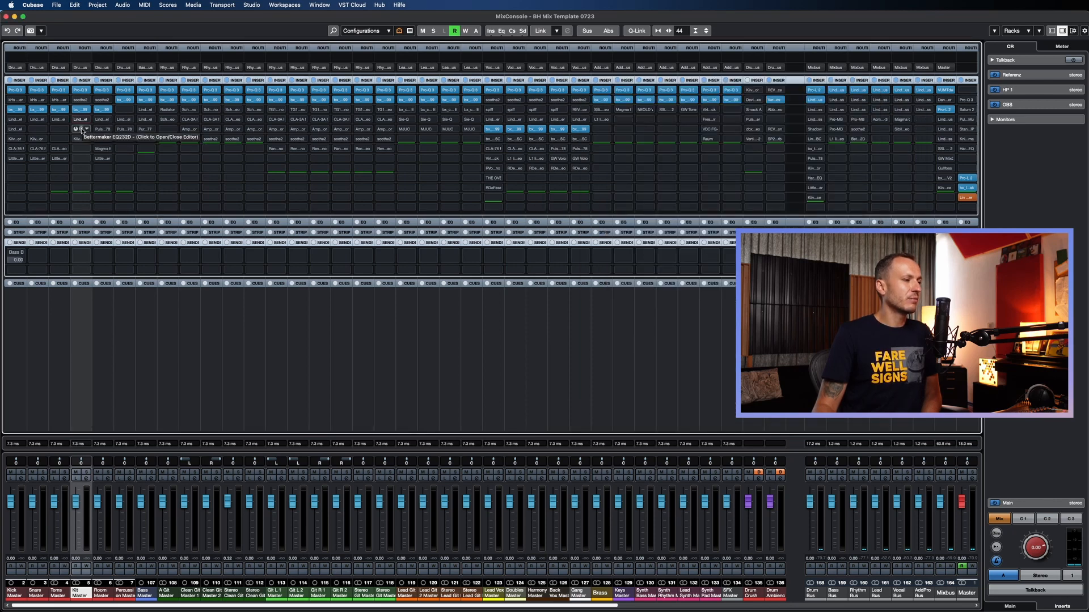
Step: View the Bettermaker EQ232D and the Kiive Xtressor inserts on Kit Master, closing each one
click(82, 129)
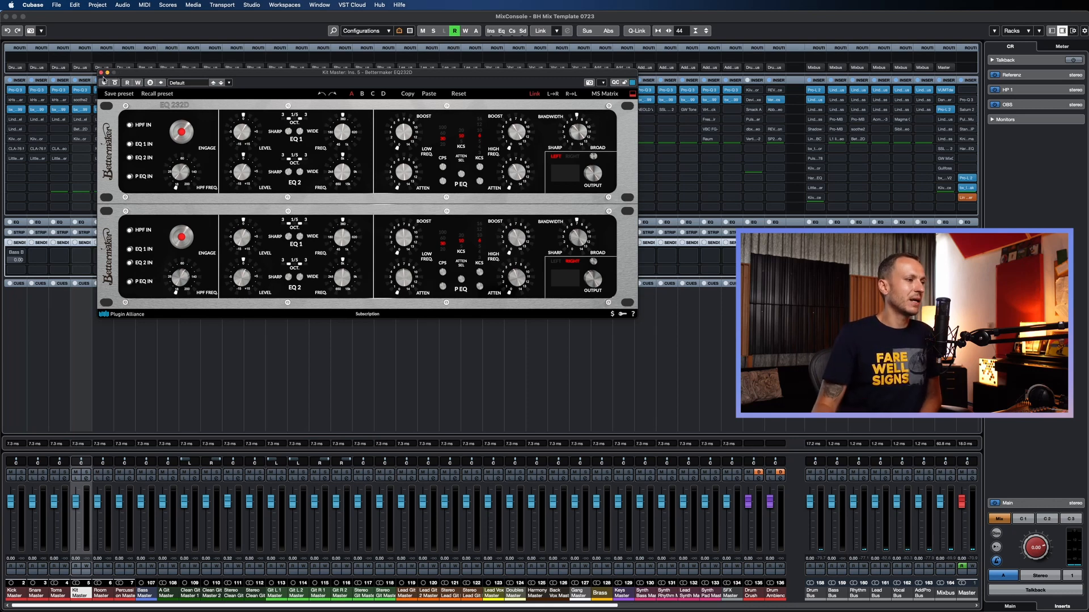
click(101, 72)
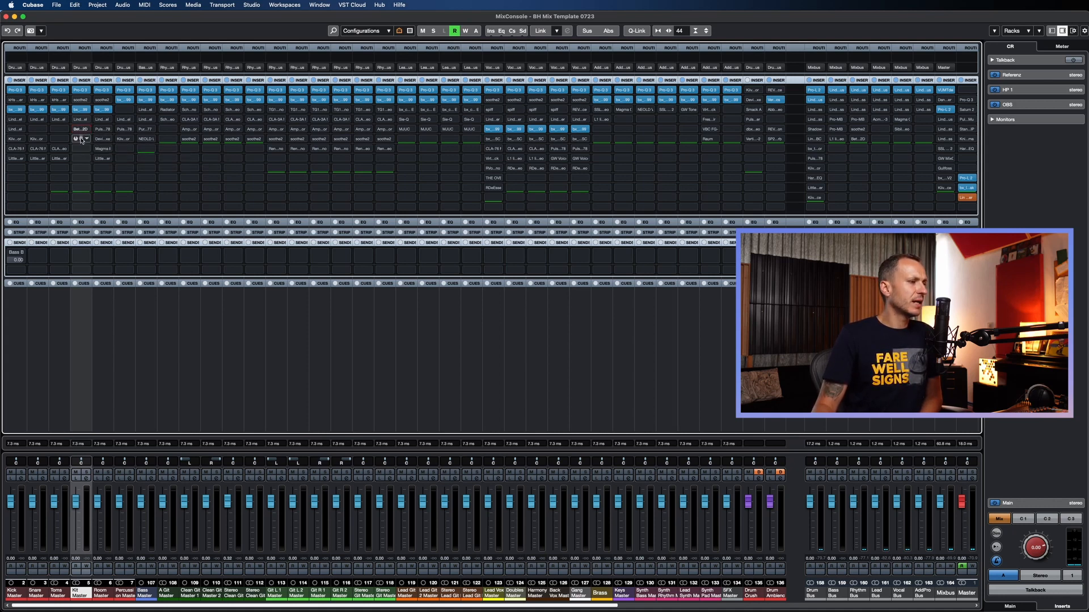
click(82, 140)
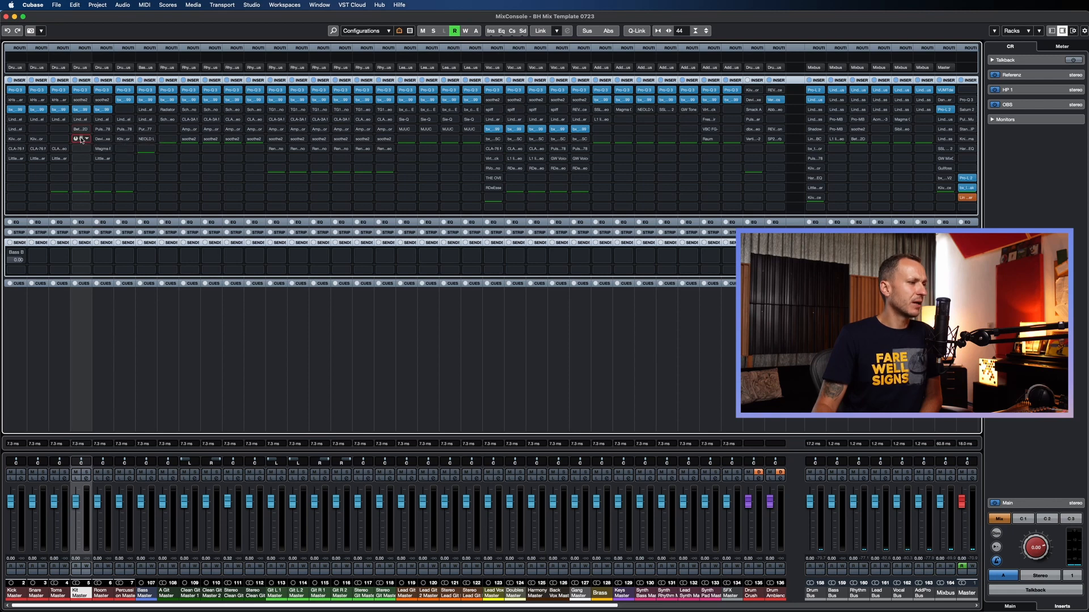
click(81, 140)
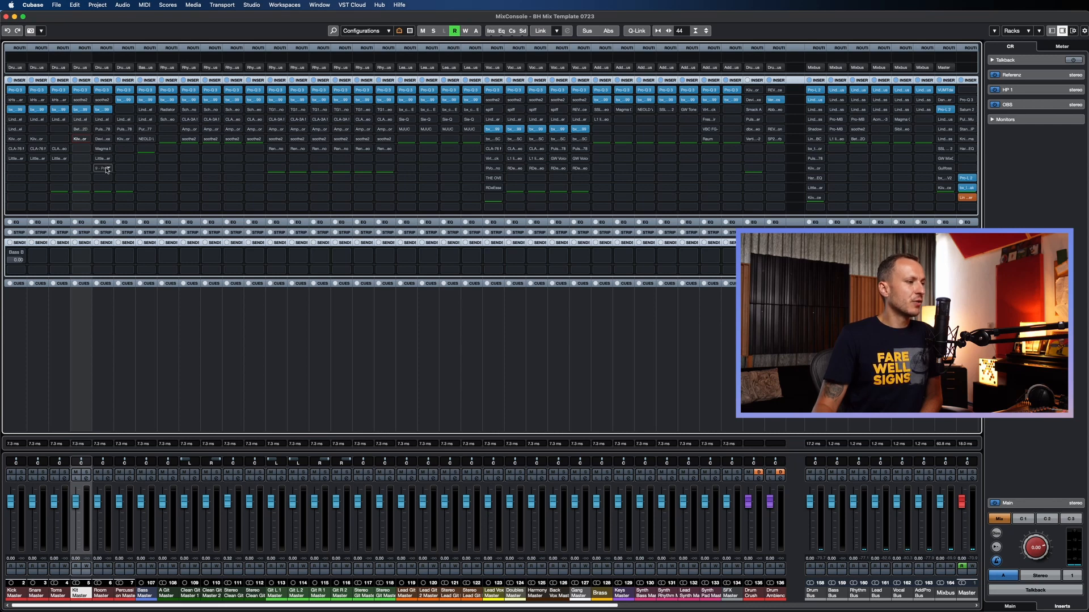
Step: Add the L1 limiter Stereo to the seventh insert slot of Kit Master, deactivate it, and close its window
click(109, 323)
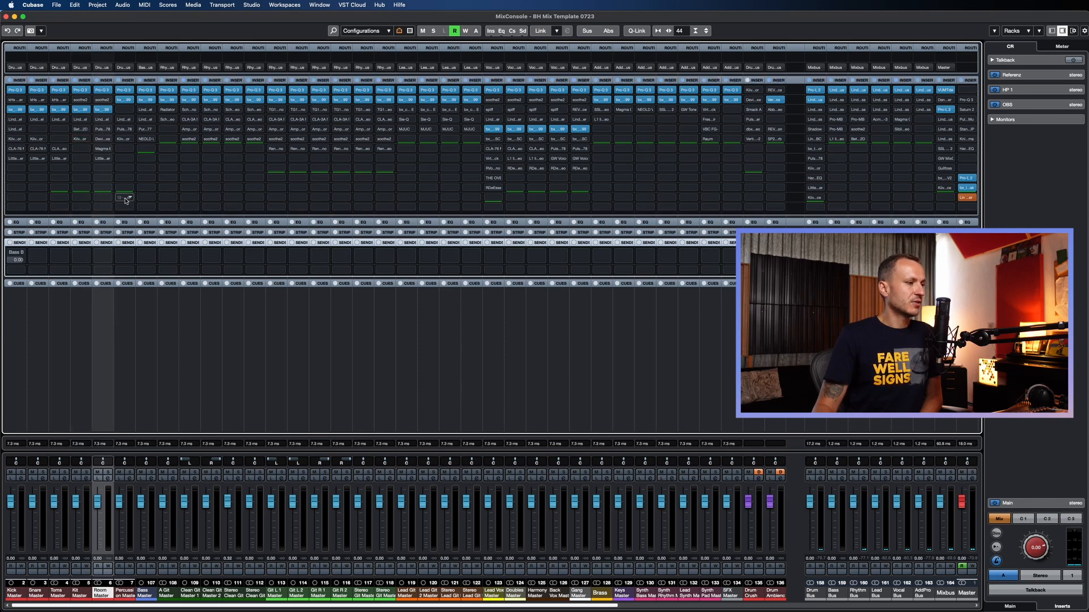
click(84, 149)
text(76)
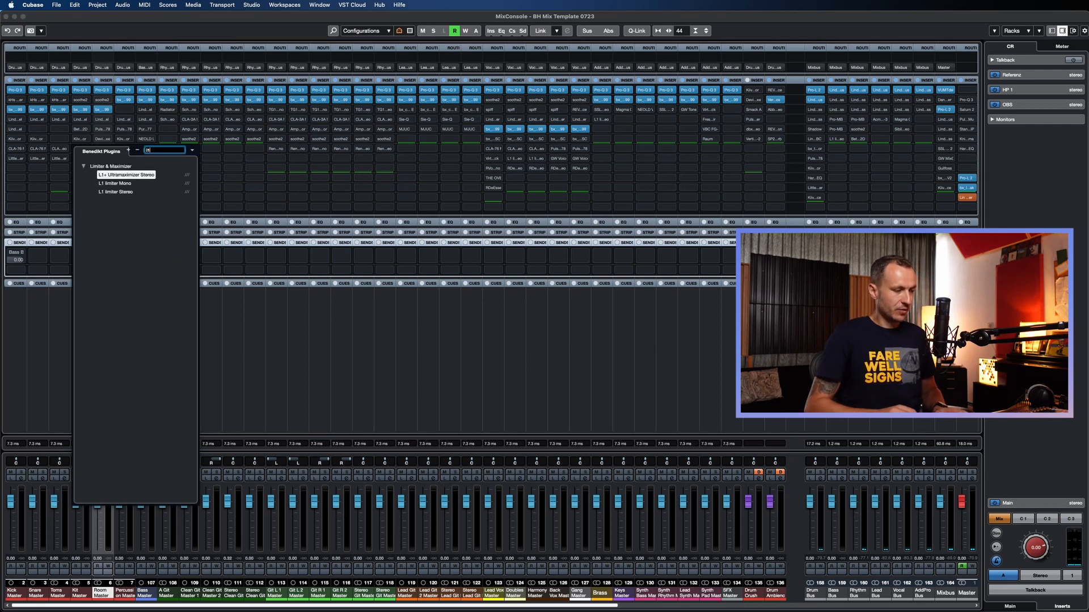
click(109, 192)
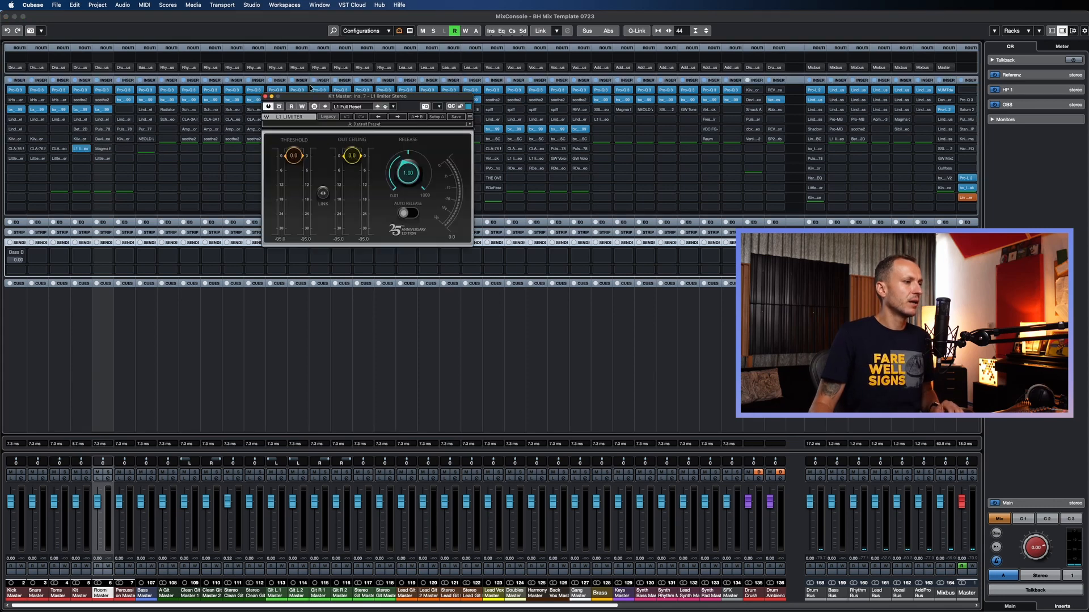
click(265, 96)
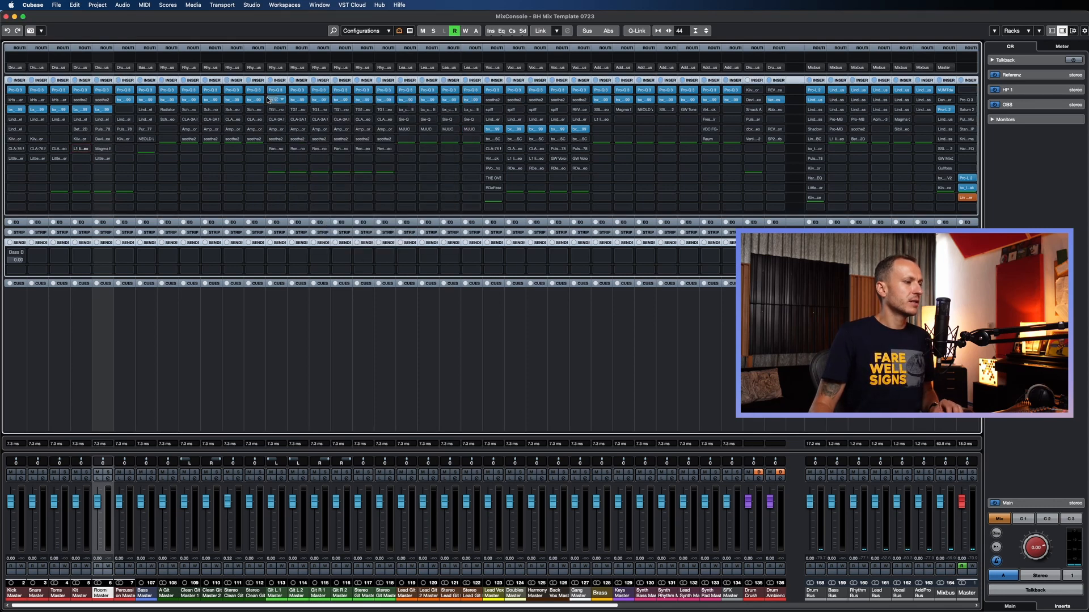
click(80, 149)
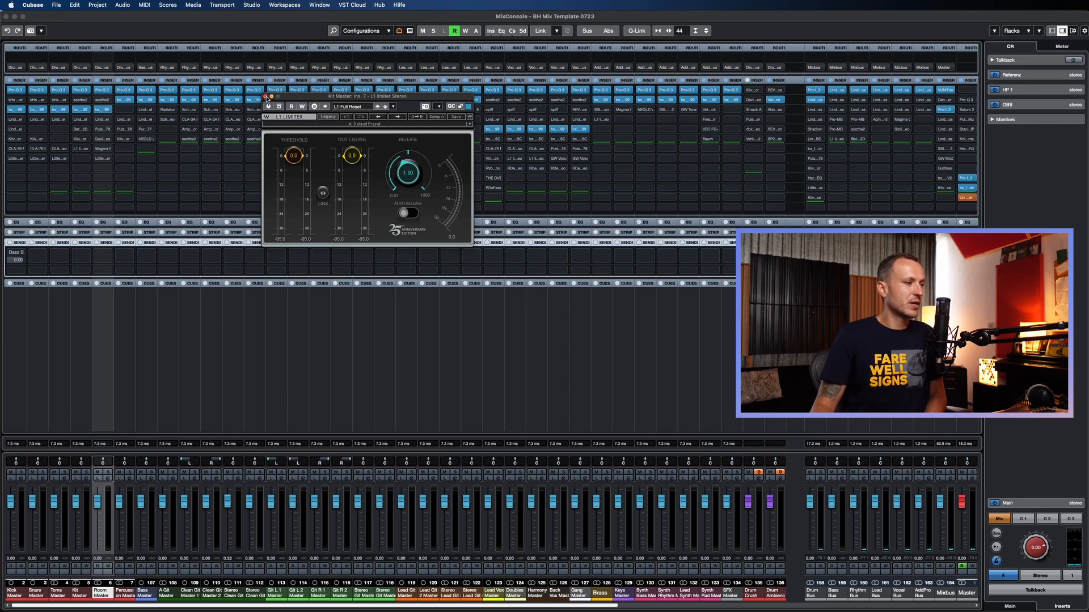
click(265, 97)
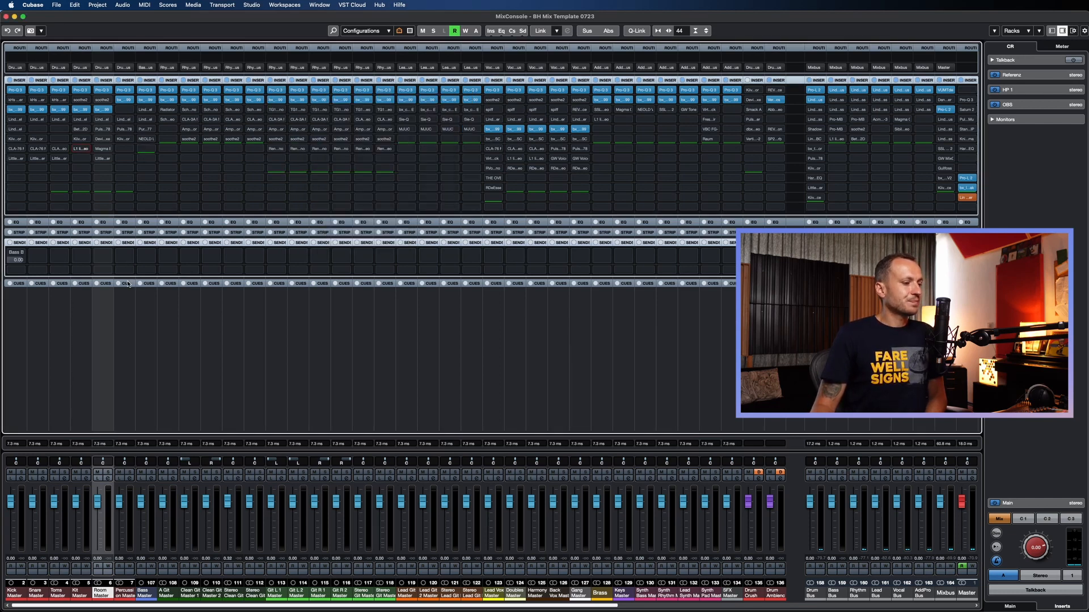
Step: View the bx_console AMEK 9099 and the Lindell 50 Channel inserts on Room Master, closing each one
click(102, 109)
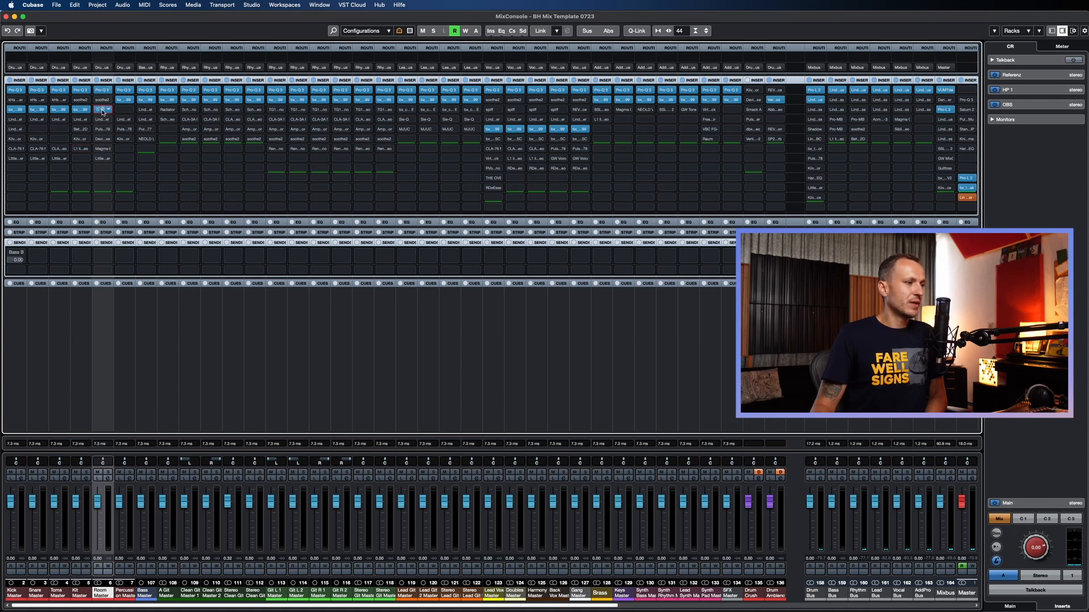
click(103, 109)
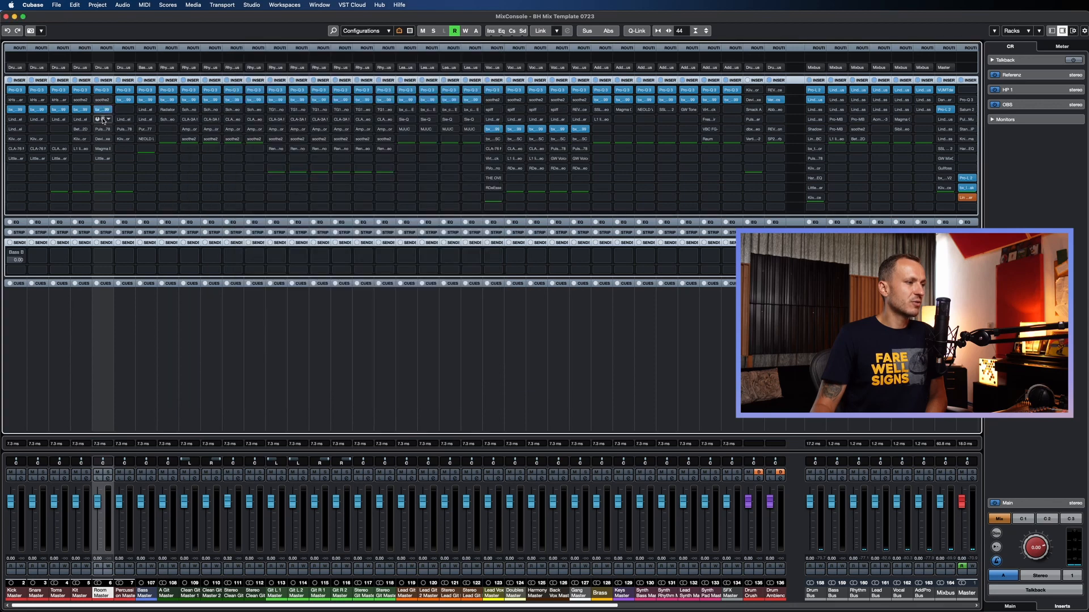
click(103, 119)
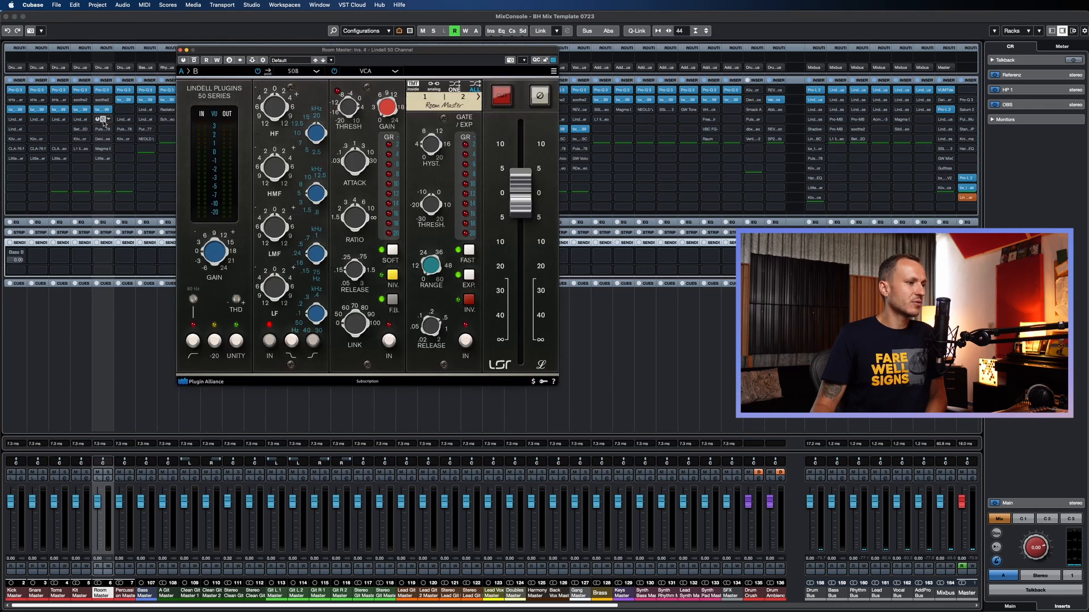
click(102, 120)
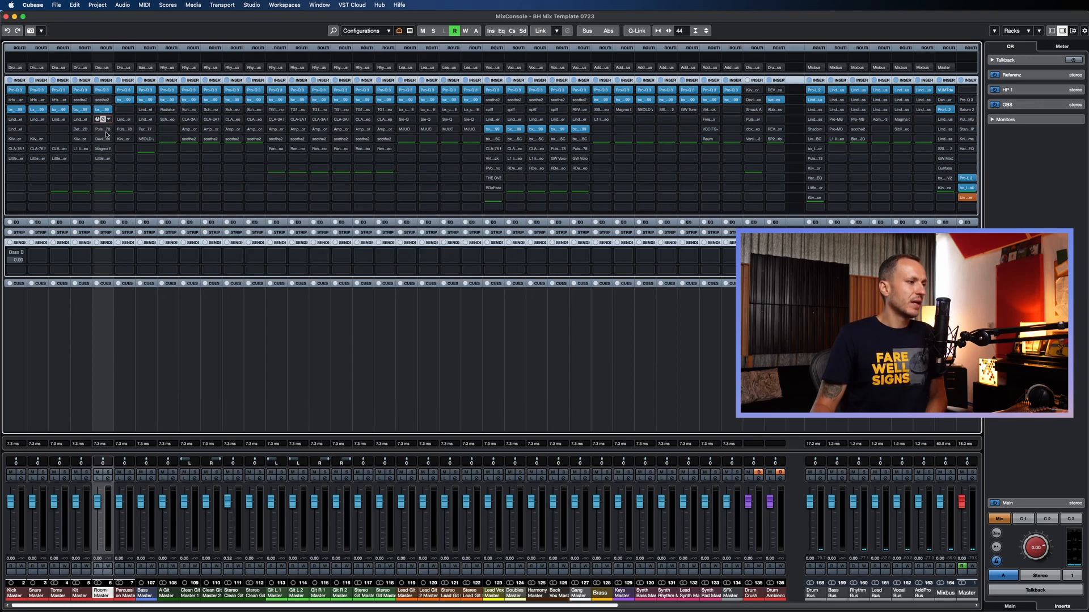
Step: View the Pulsar 1178 and the Devil-Loc Deluxe inserts on Room Master, closing each one
click(105, 130)
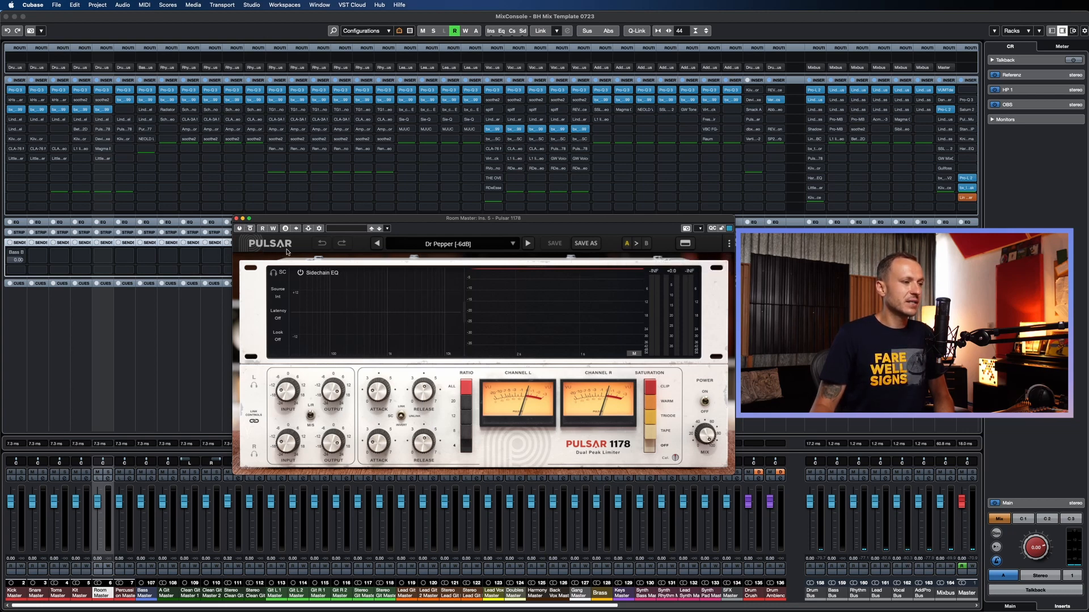
click(236, 219)
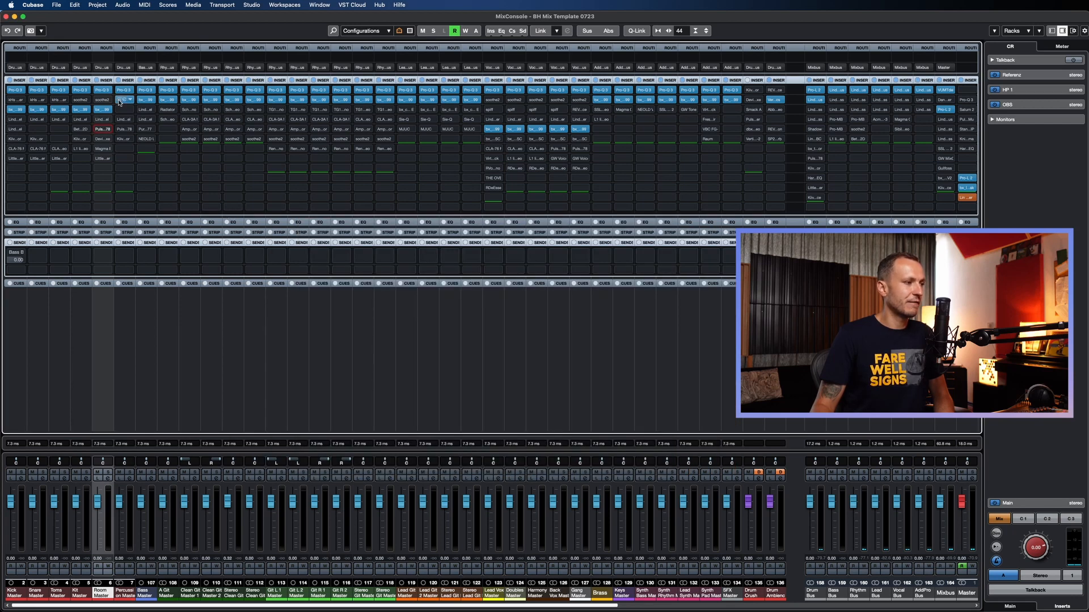
click(106, 139)
key(Return)
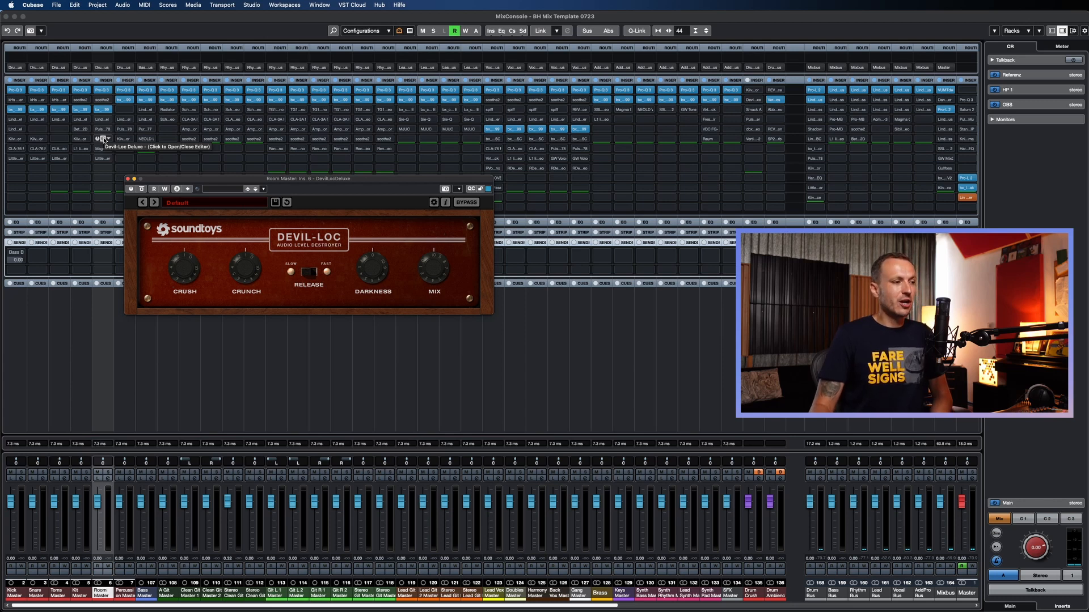
click(104, 140)
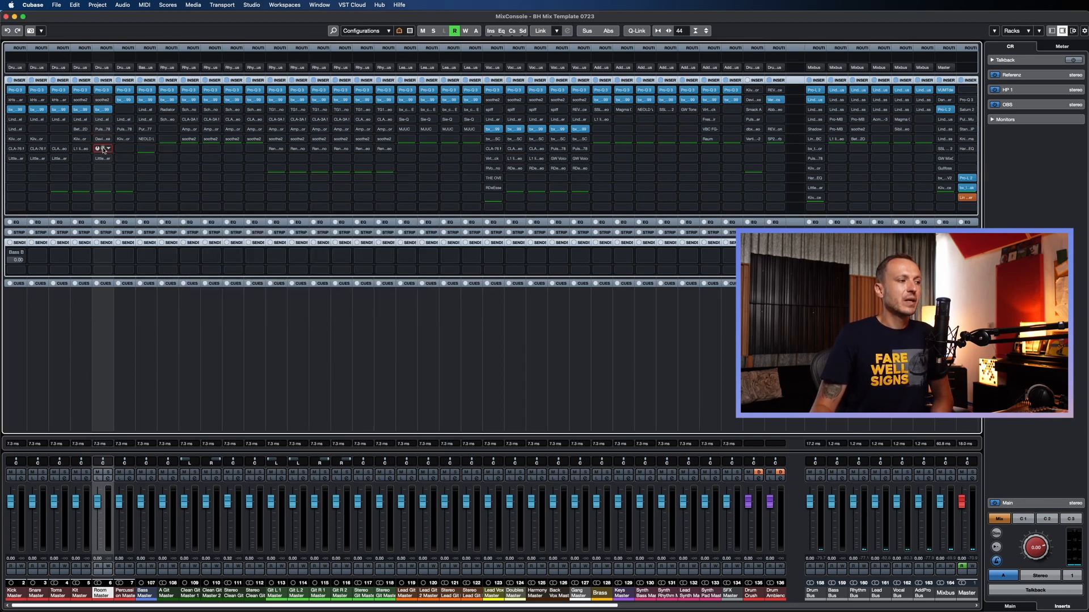
Step: View the Magma BB Tubes and the Little Clipper inserts on Room Master, closing each one
click(103, 148)
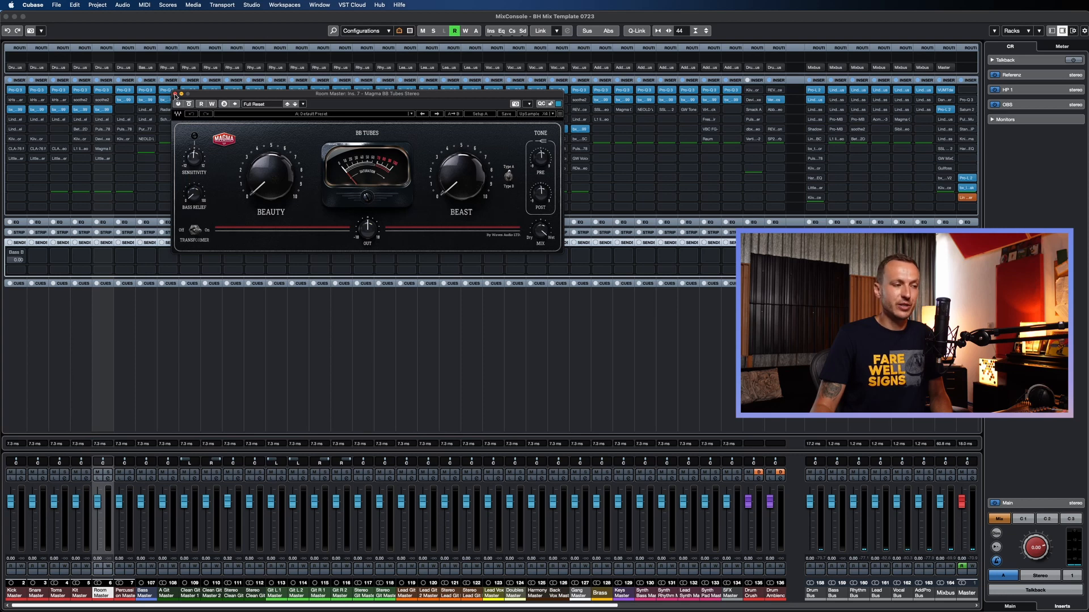
click(175, 94)
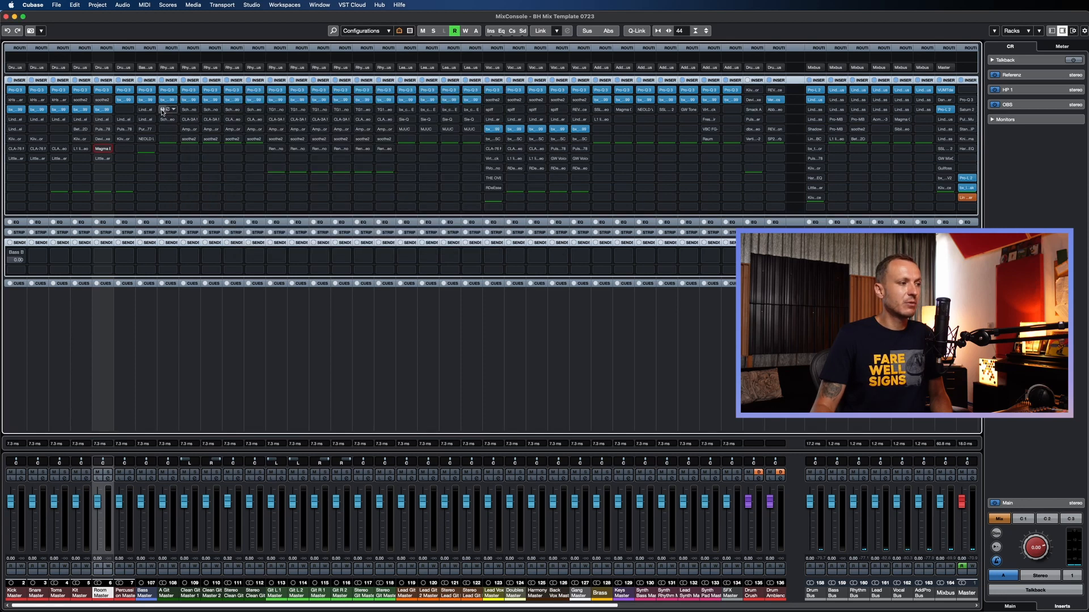
click(102, 158)
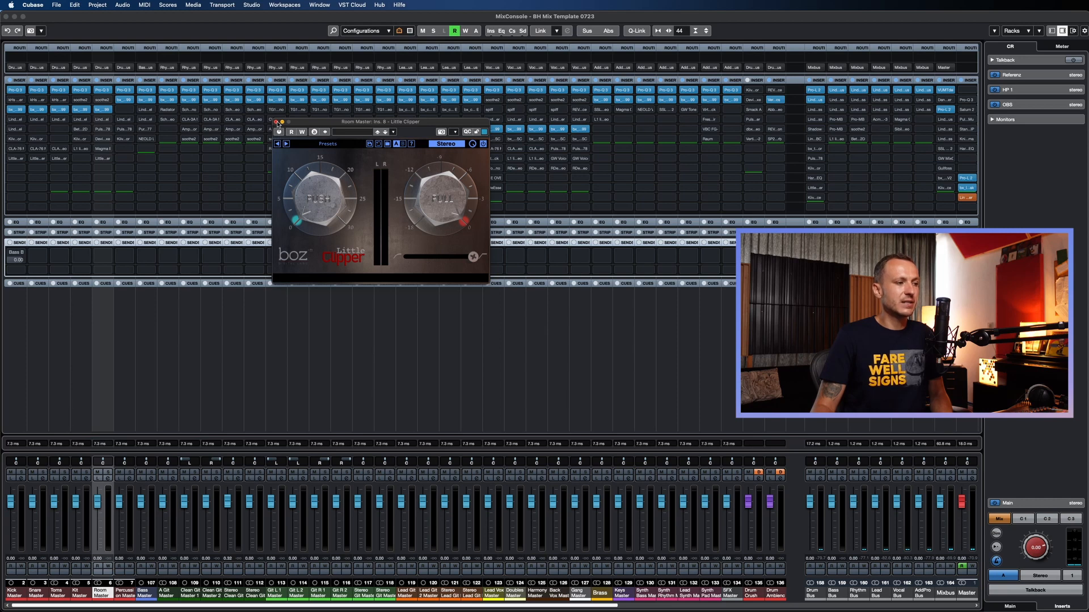
click(276, 122)
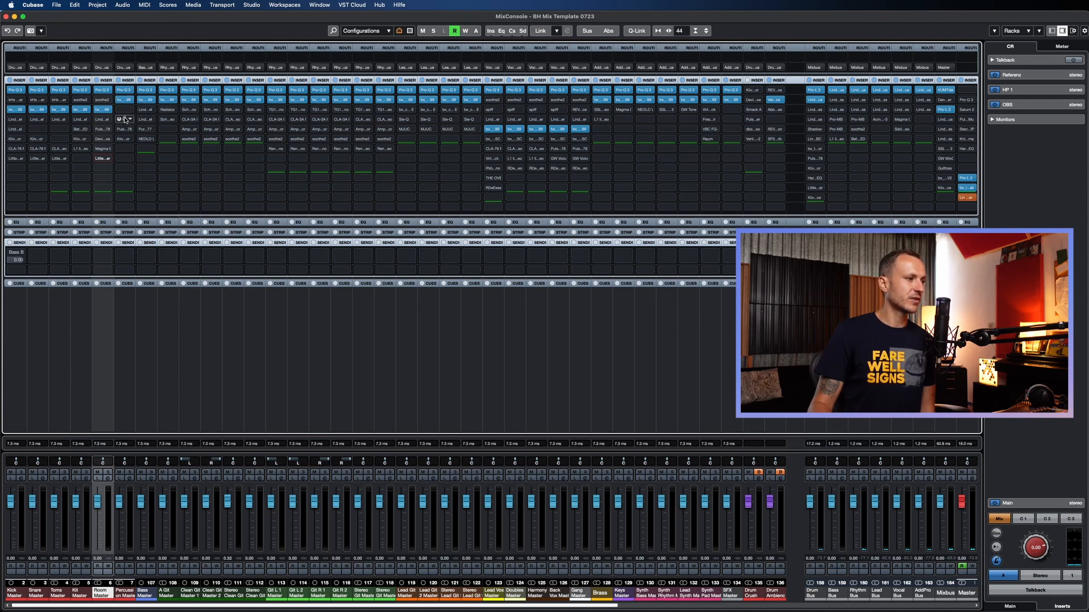
Step: View the Lindell 50 Channel insert on Percussion Master and close its window
click(123, 120)
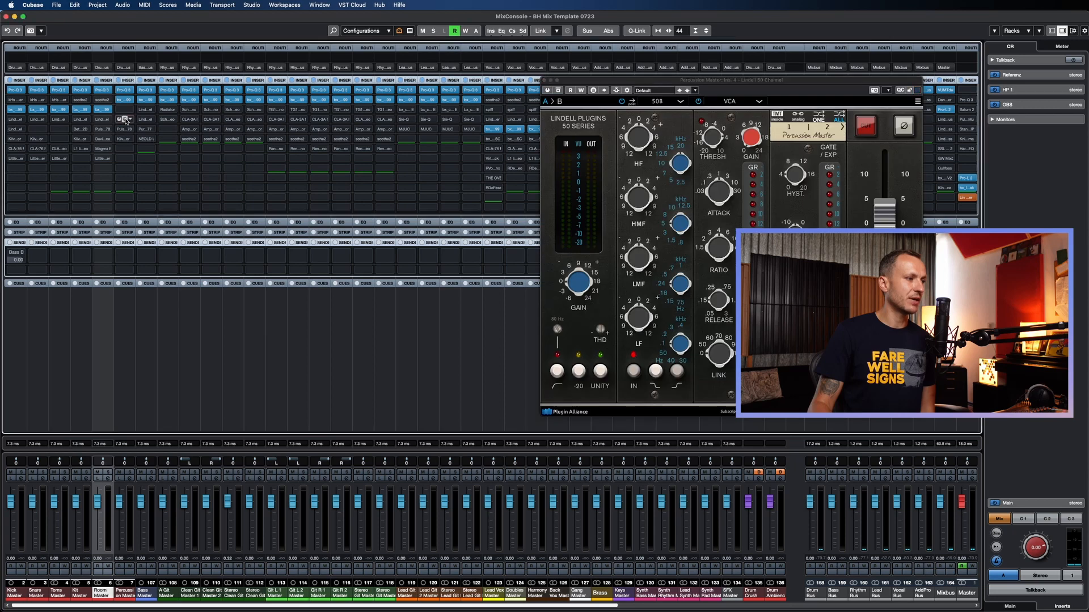
click(124, 120)
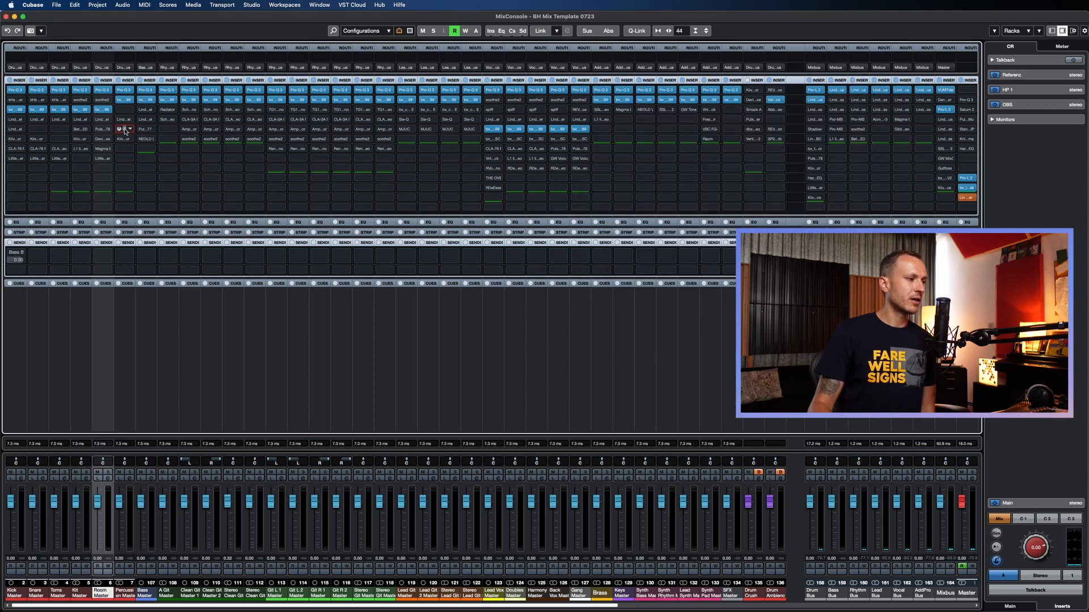
Step: View the Pulsar 1178 and the Kiive Xtressor inserts on Percussion Master, closing each one
click(124, 128)
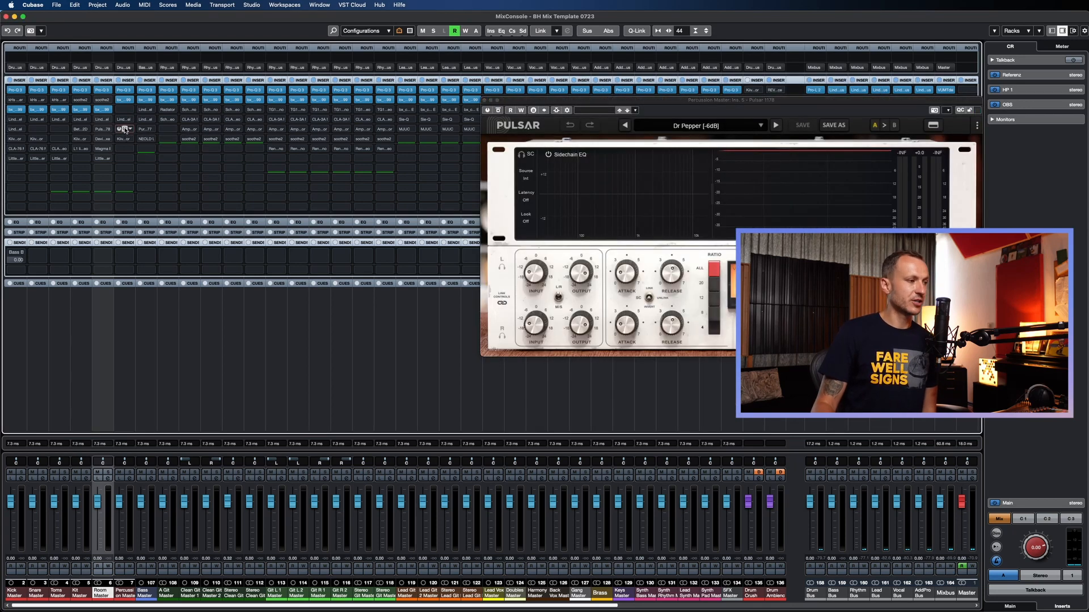
click(125, 129)
click(124, 139)
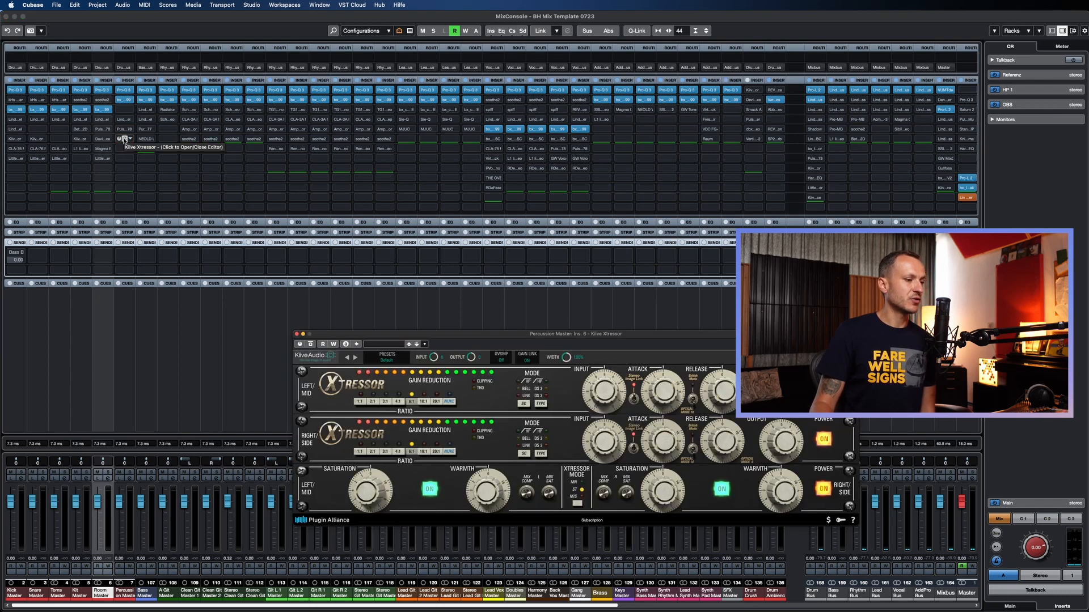
click(124, 139)
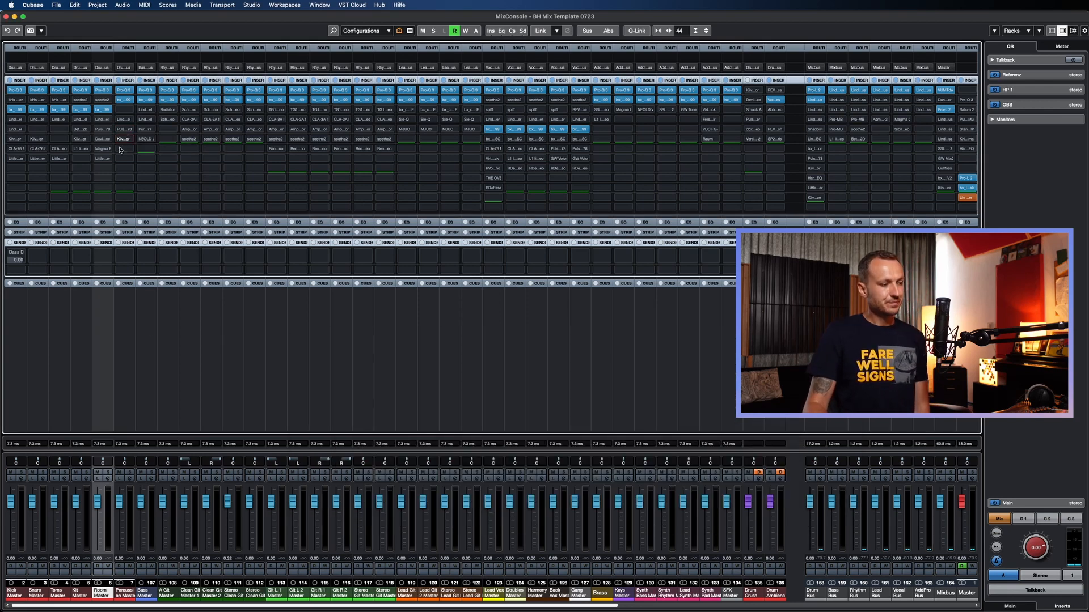
Step: Select the Drum Bus channel, view its FabFilter Pro-L 2 insert unobstructed and close its window
click(18, 410)
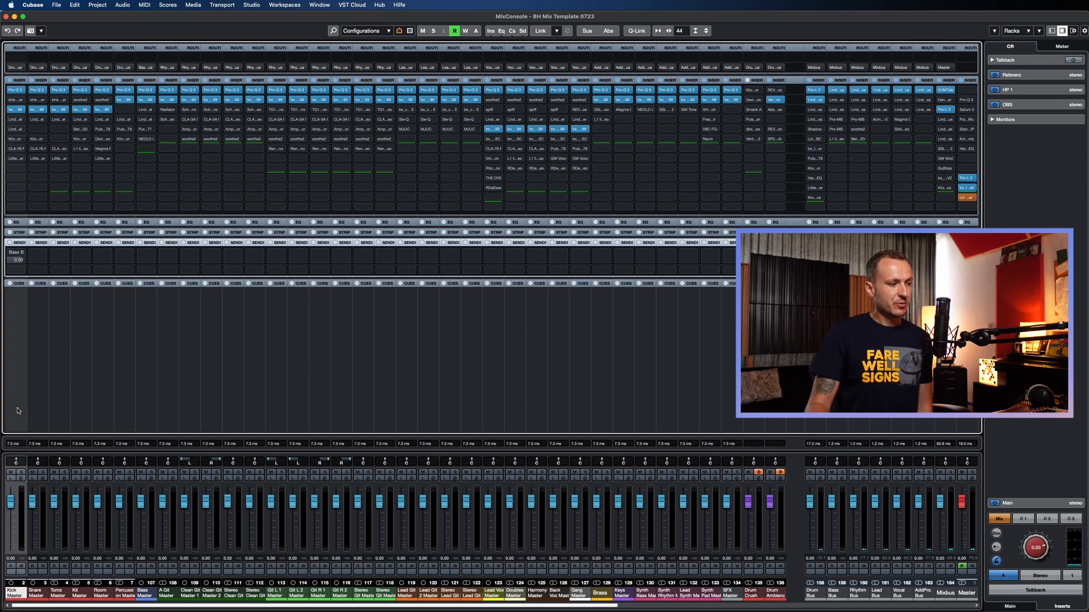
click(811, 421)
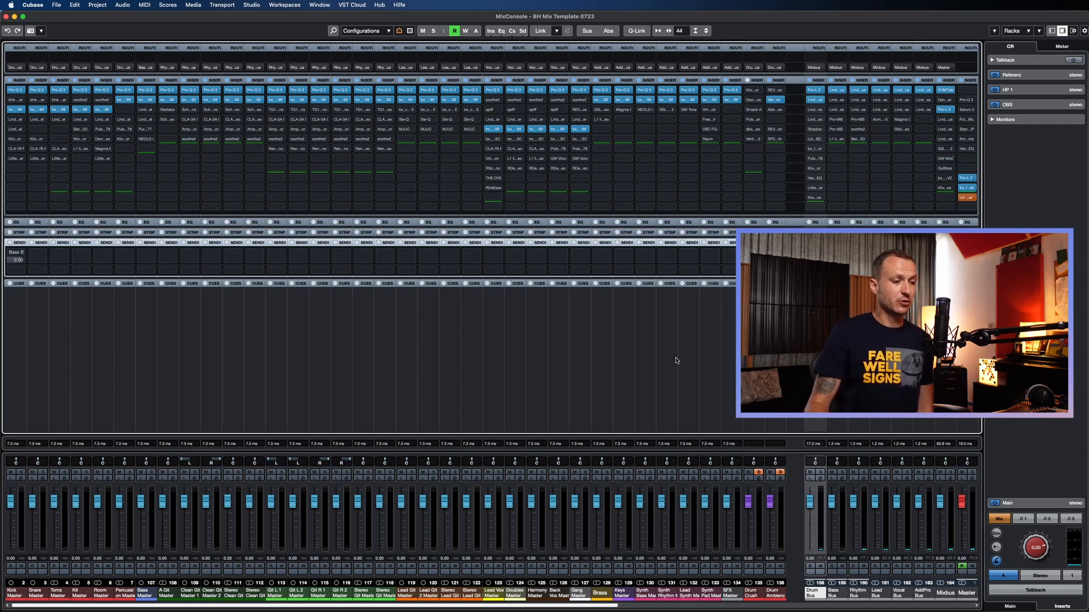
click(816, 91)
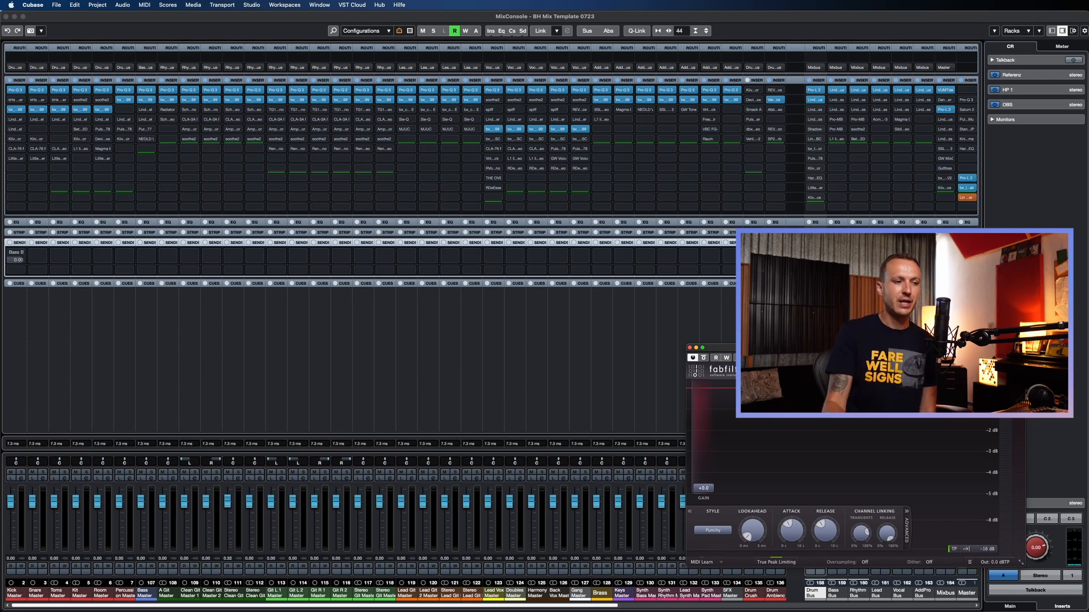
drag(870, 353, 486, 200)
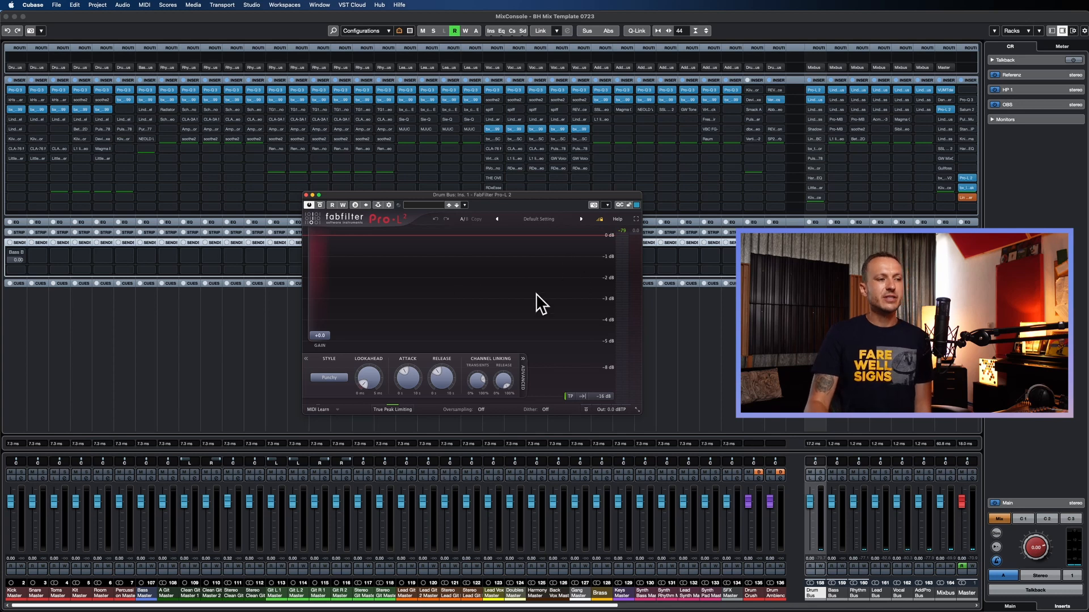
click(306, 195)
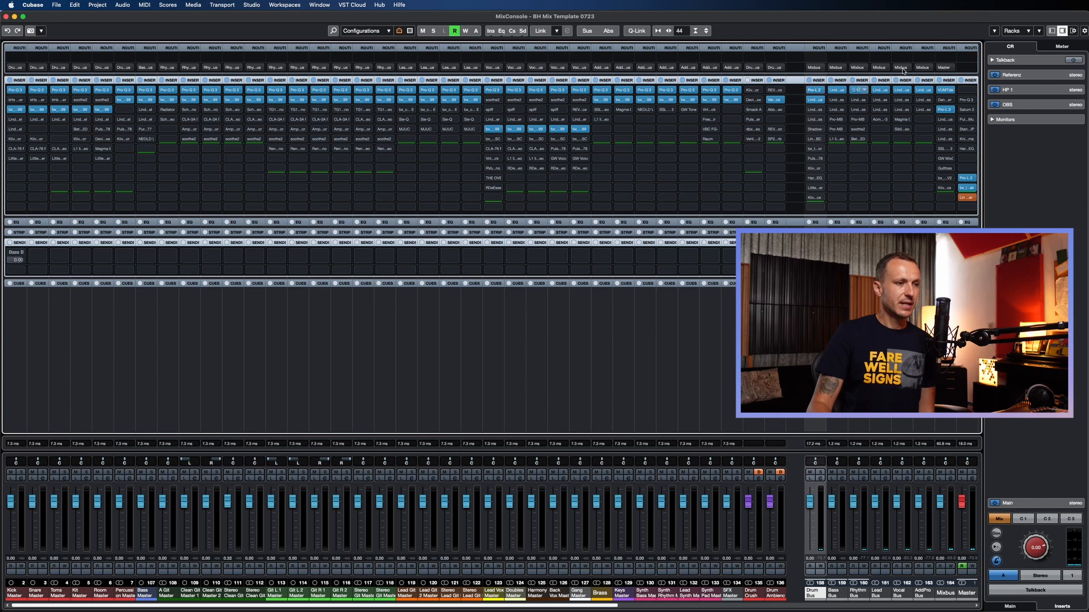
Step: View the Lindell 80 Bus insert on Drum Bus clear of the other channels and close its window
click(814, 99)
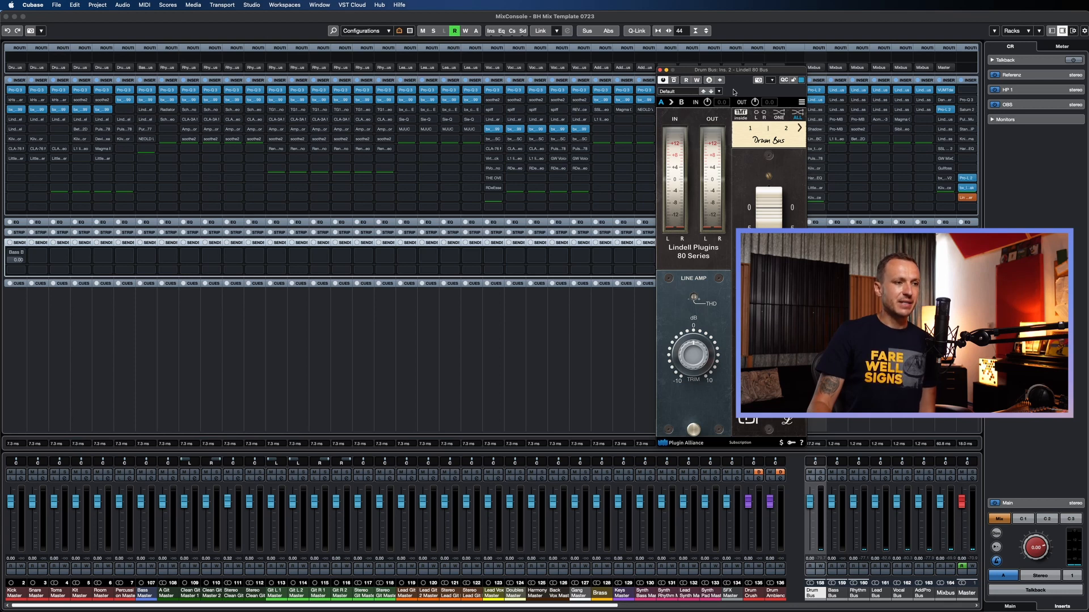
drag(743, 73, 513, 78)
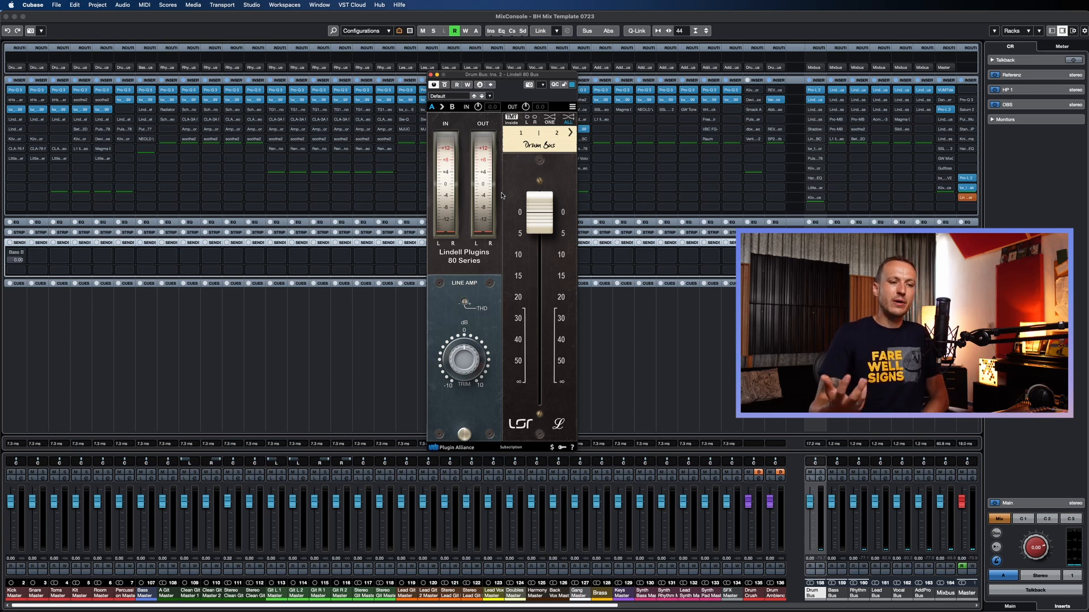
click(430, 76)
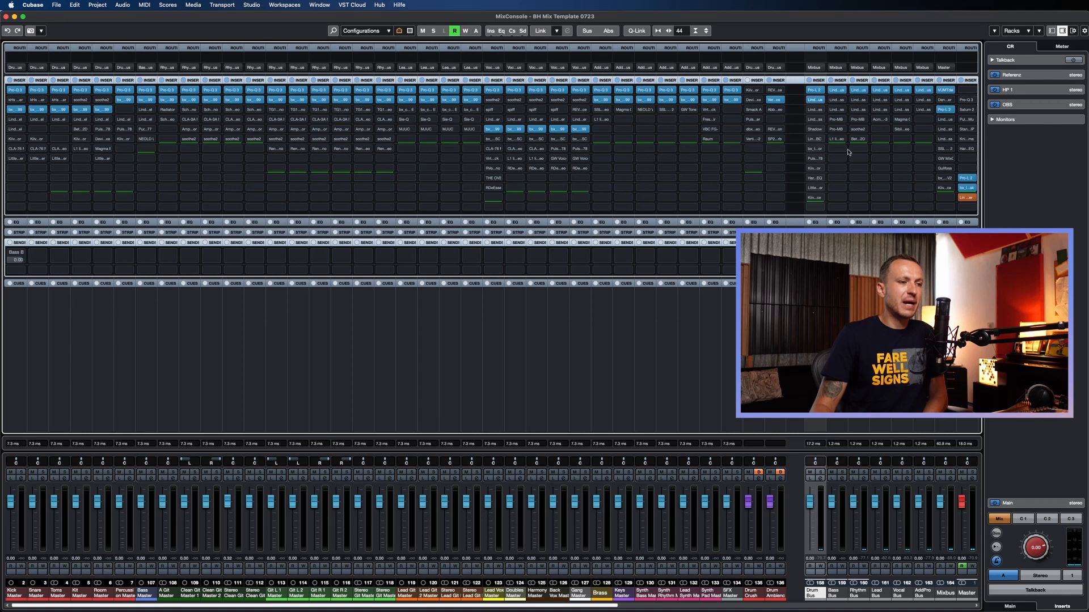
Step: View the Lindell 50 Buss and the Lindell 69 Buss inserts on Drum Bus, closing each one
click(815, 111)
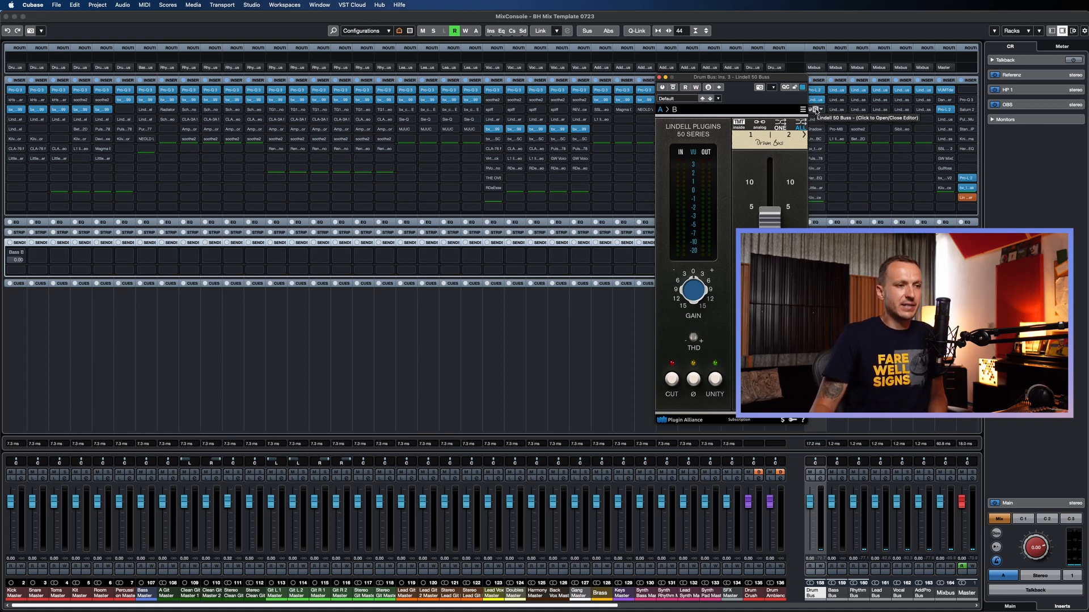
click(815, 110)
click(815, 110)
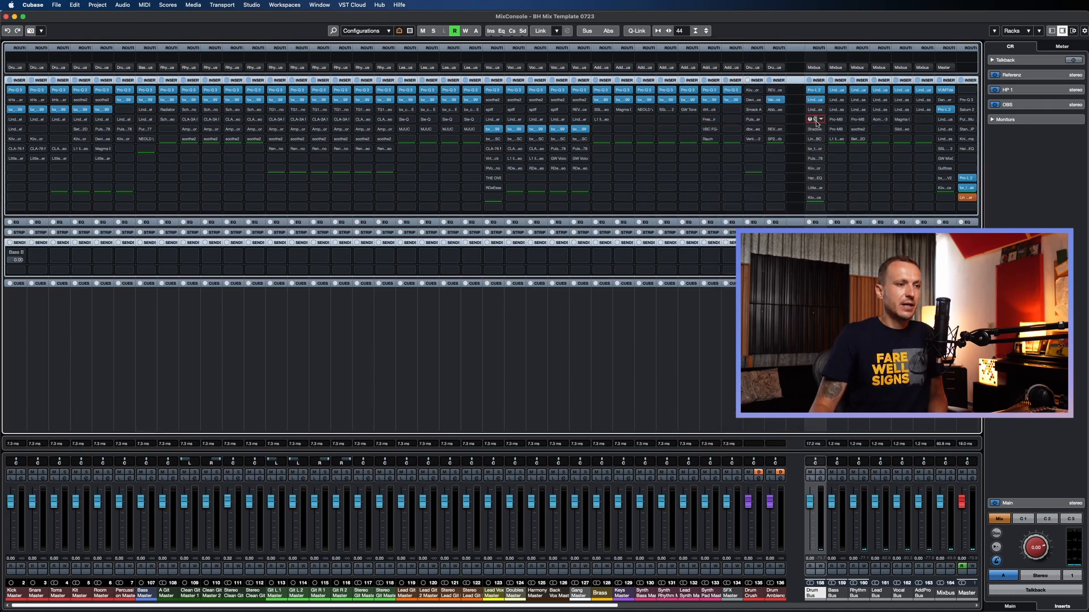
click(817, 120)
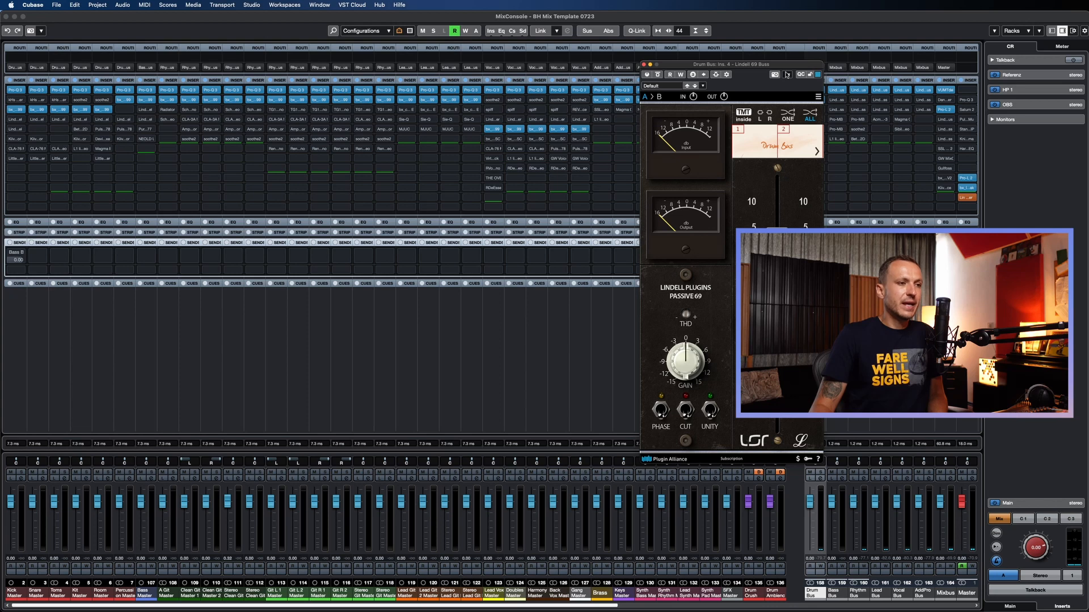
drag(786, 65, 672, 60)
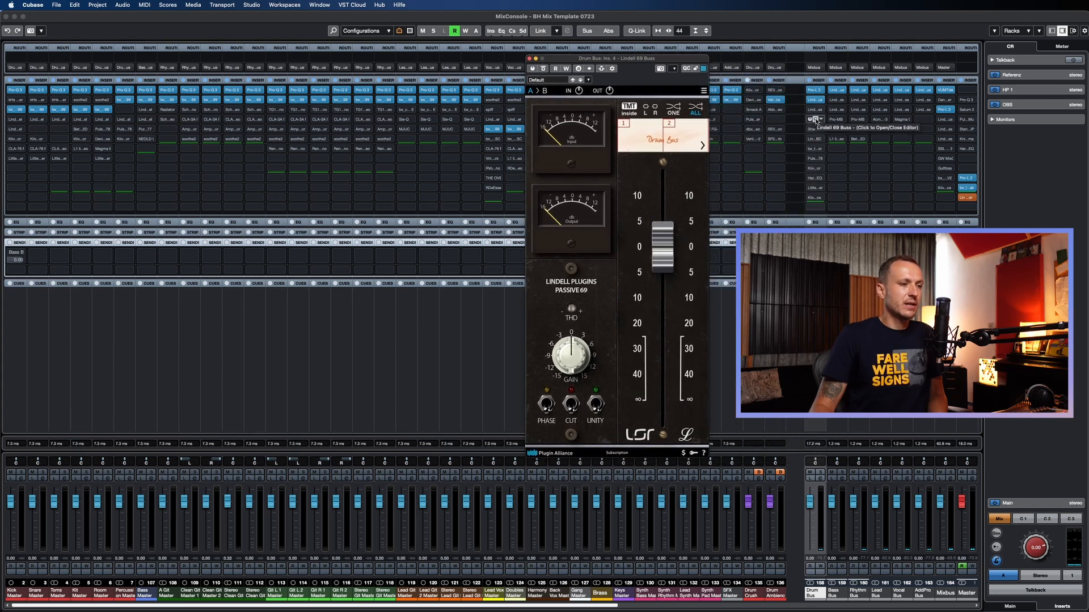
click(815, 120)
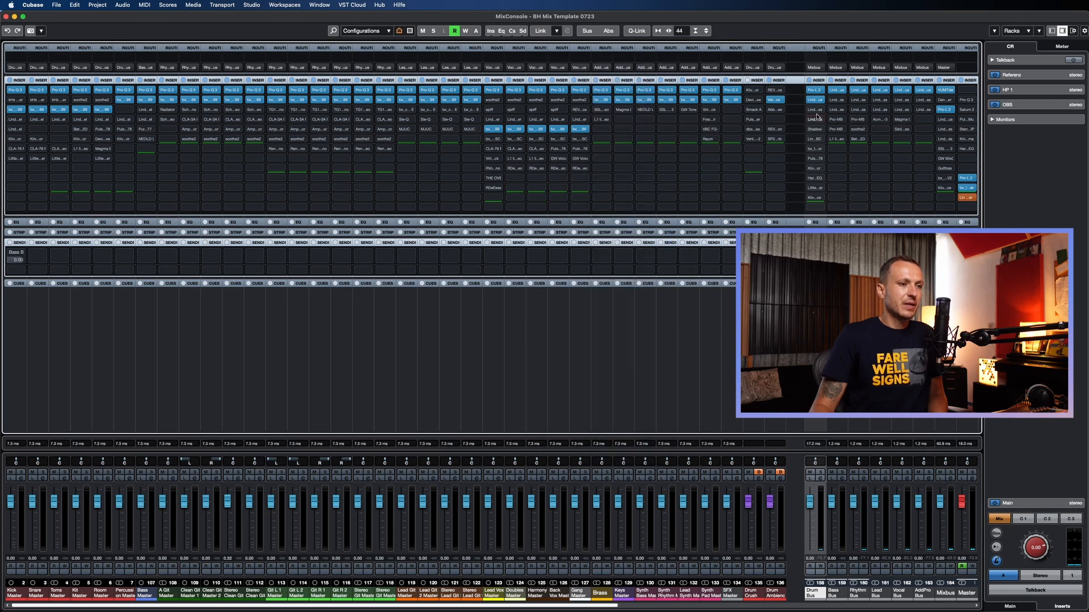
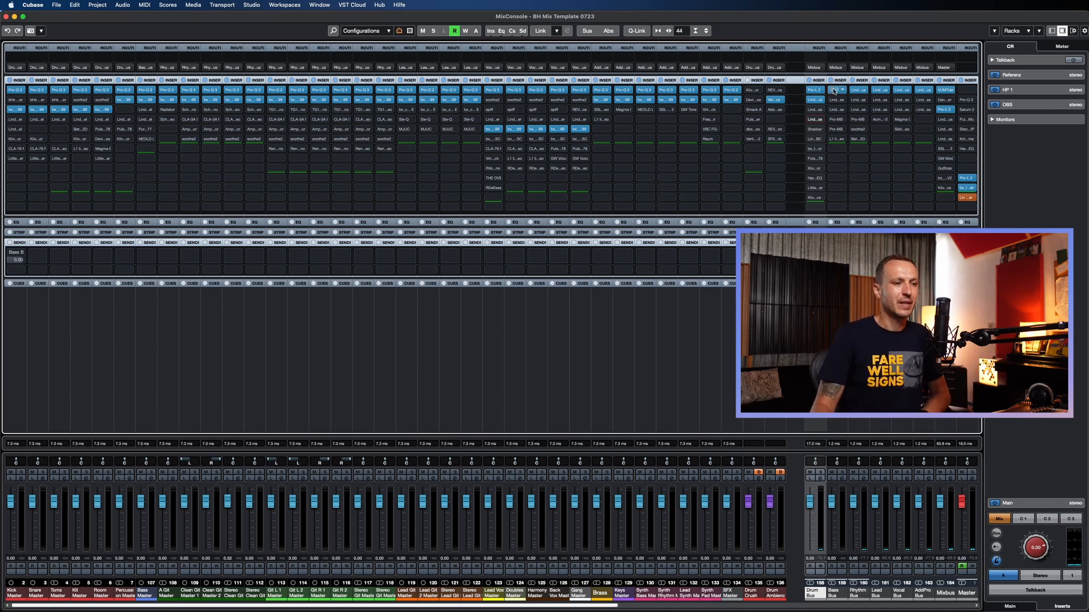
Step: View the Shadow Hills Class A Mastering Comp insert on Drum Bus and its preset list, and close both
click(815, 129)
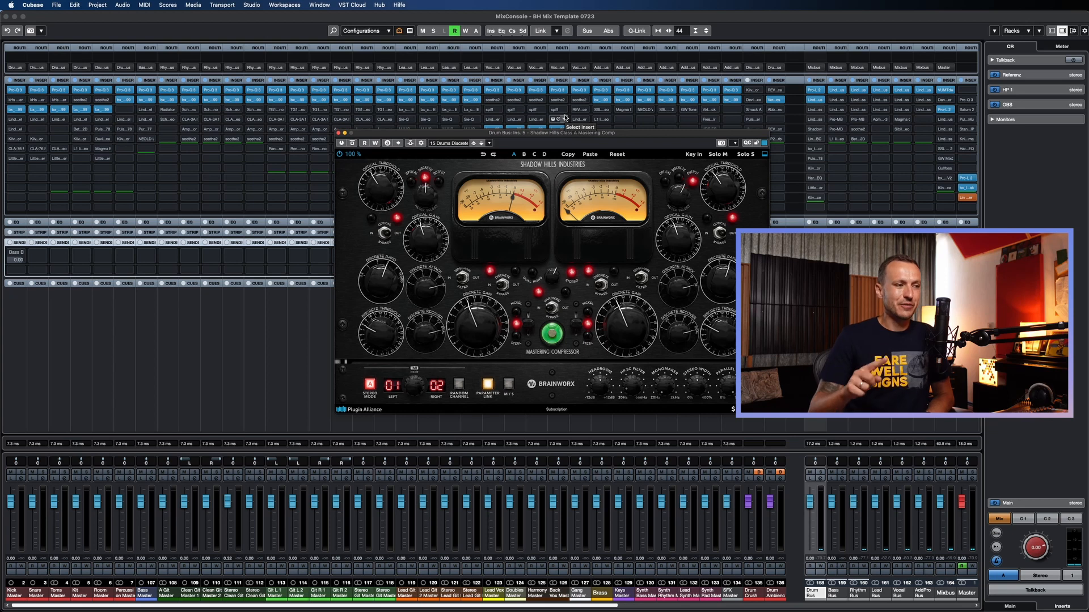
click(458, 144)
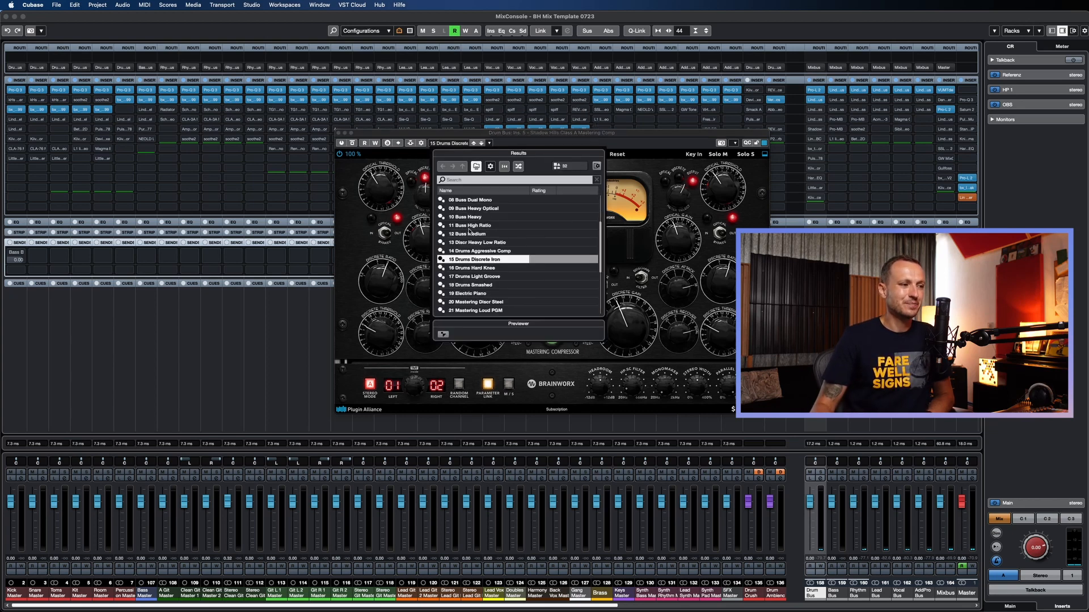
click(454, 142)
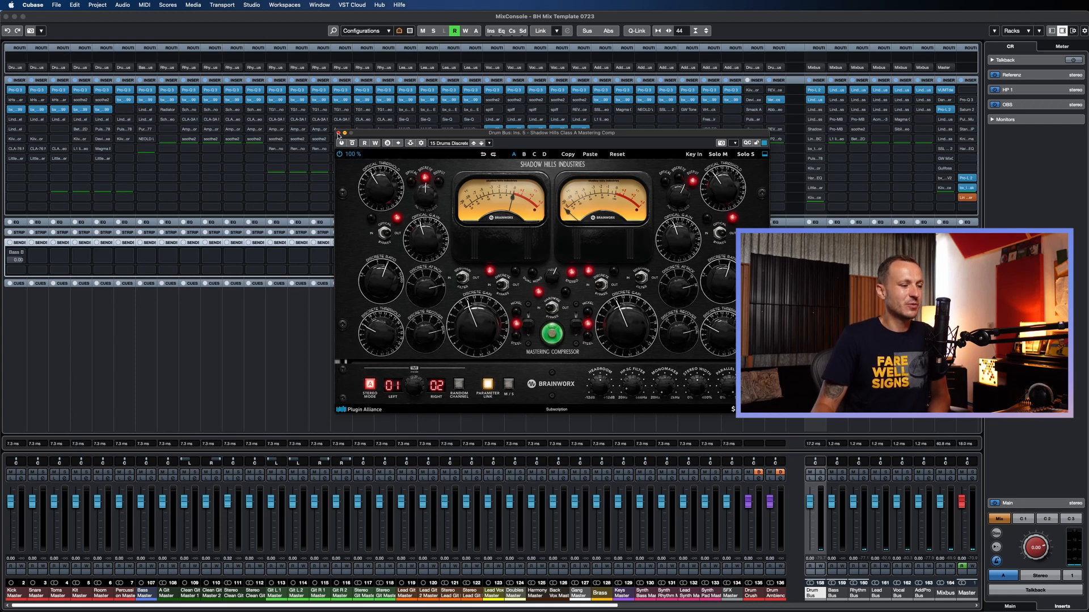
click(339, 133)
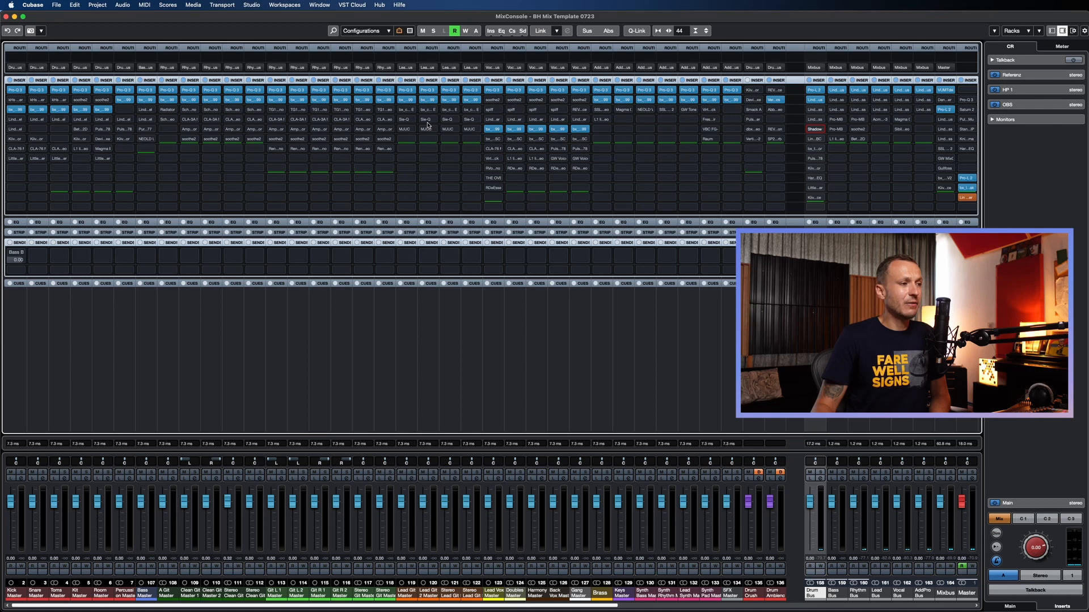
Step: View the bx_console AMEK 9099 on Stereo Lead Git Master 1 and the Lindell SBC on Drum Bus, closing each one
click(452, 102)
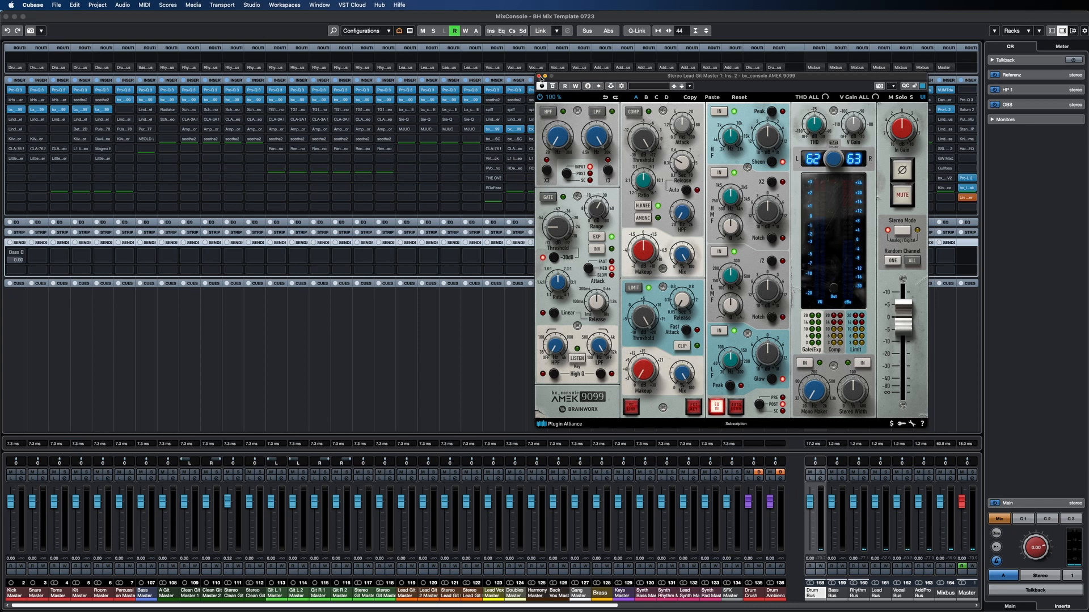
click(539, 76)
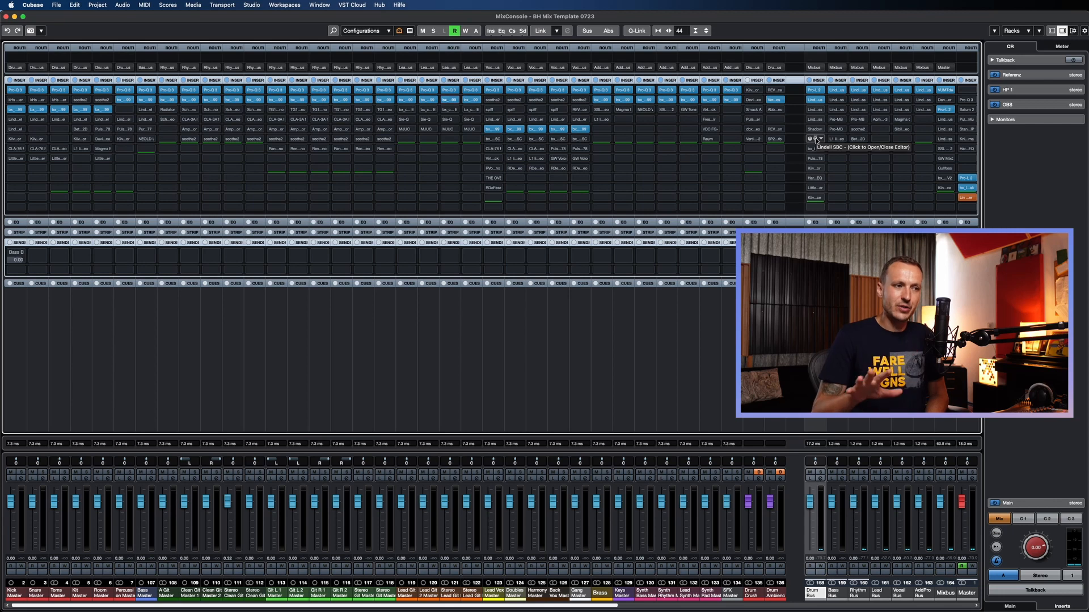
click(814, 140)
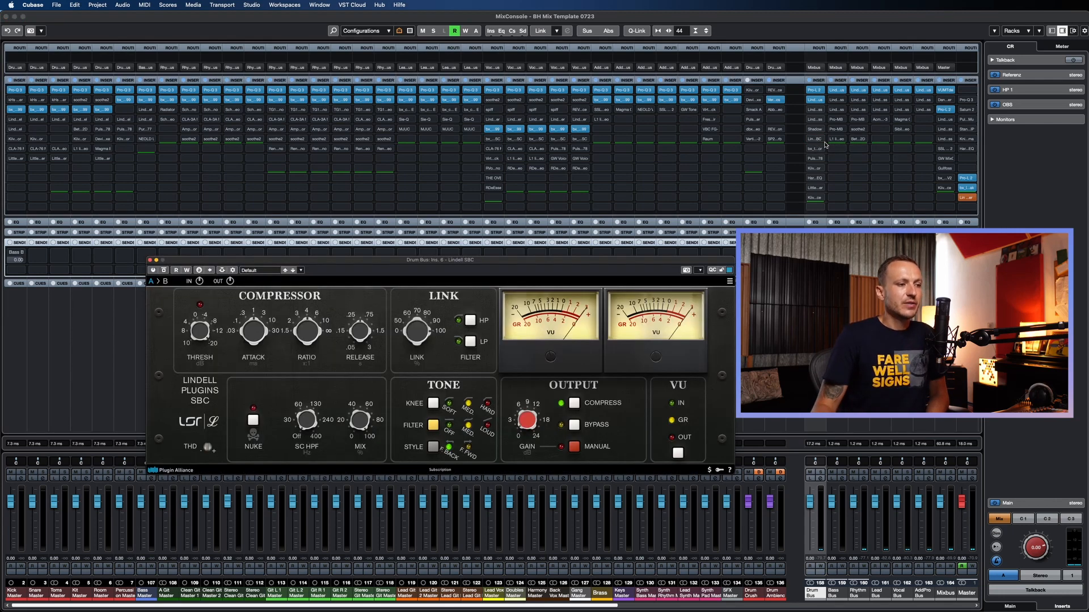
drag(543, 261, 589, 137)
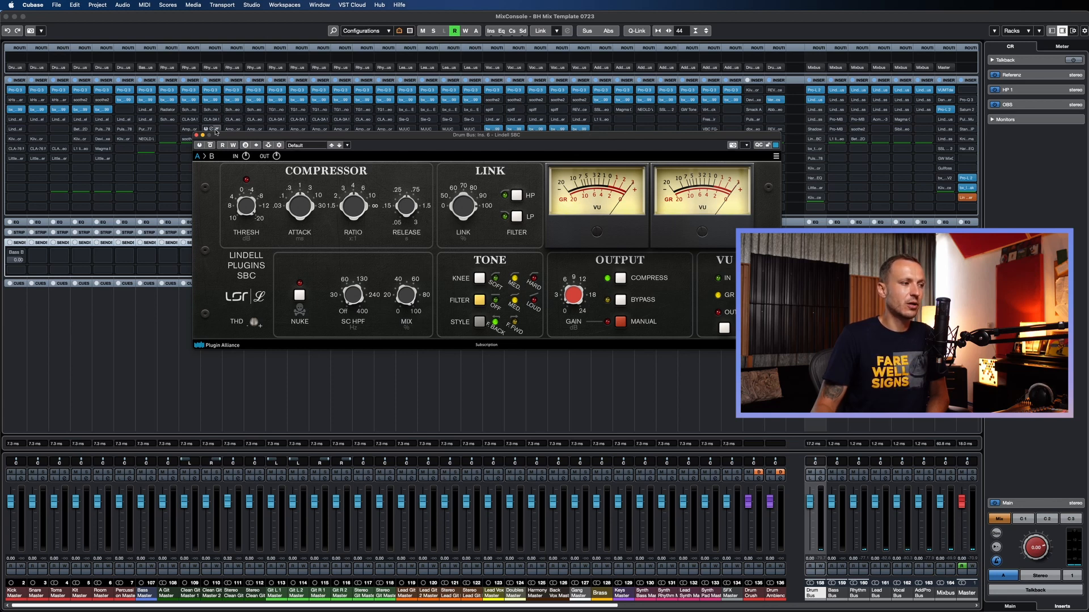
click(197, 136)
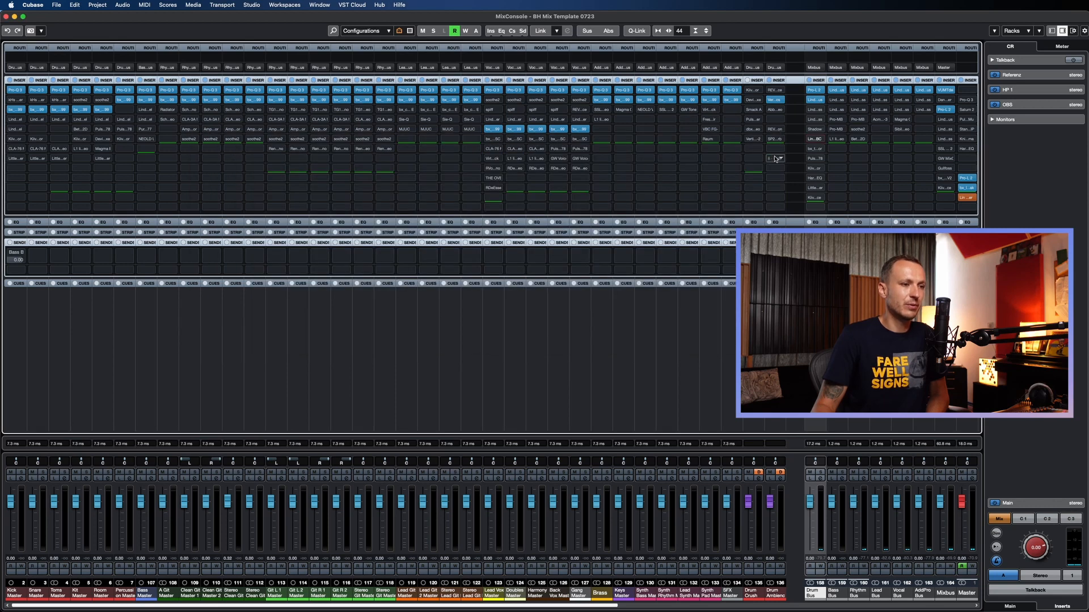
Step: View the bx_townhouse Buss Compressor and the Pulsar 1178 inserts on Drum Bus, closing each one
click(816, 150)
click(816, 150)
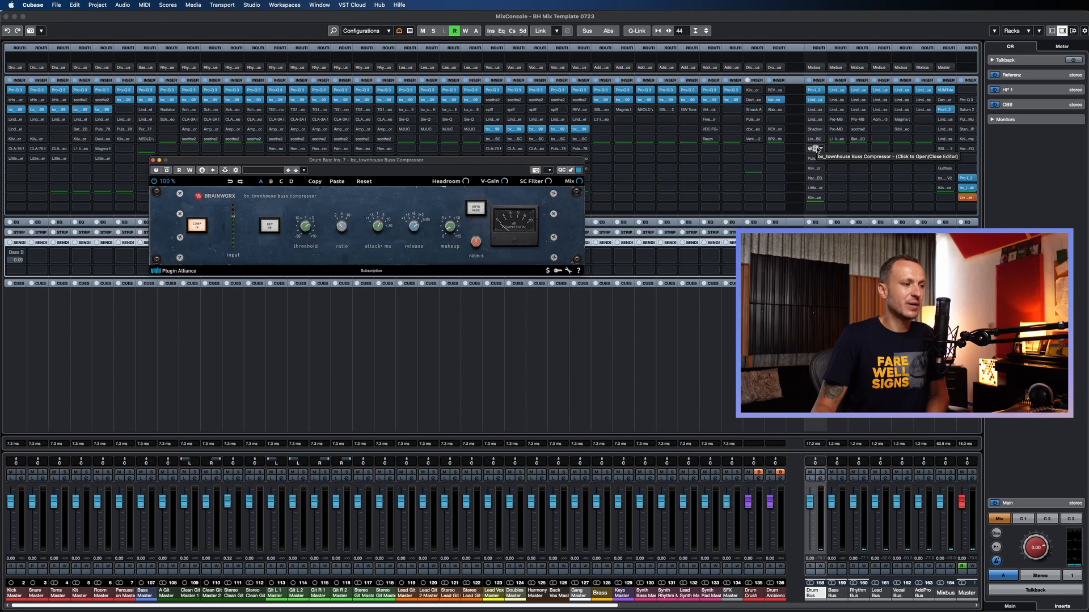
click(817, 150)
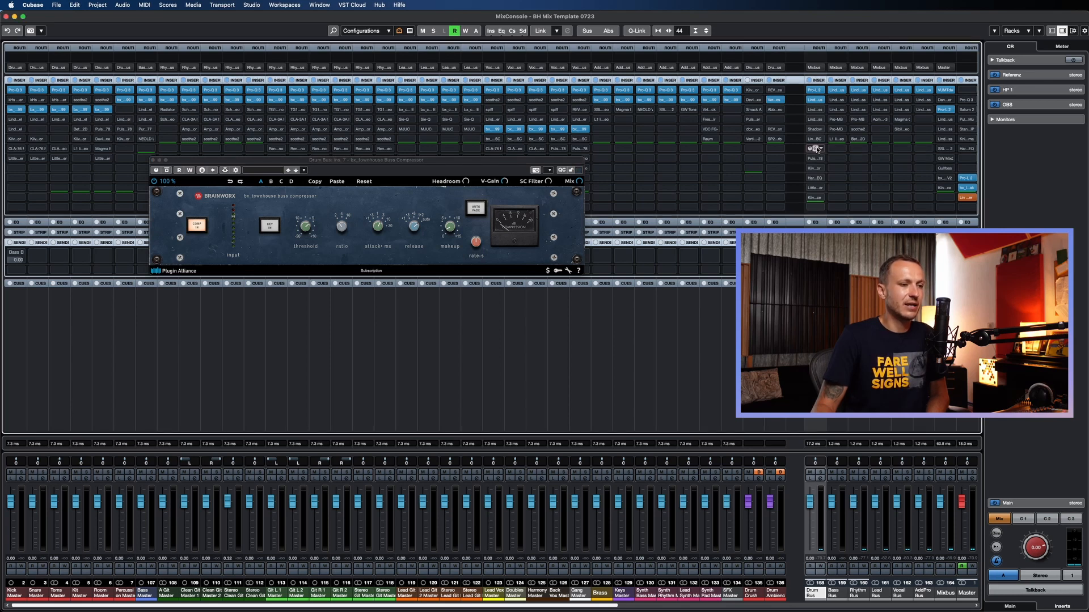
click(817, 149)
click(816, 159)
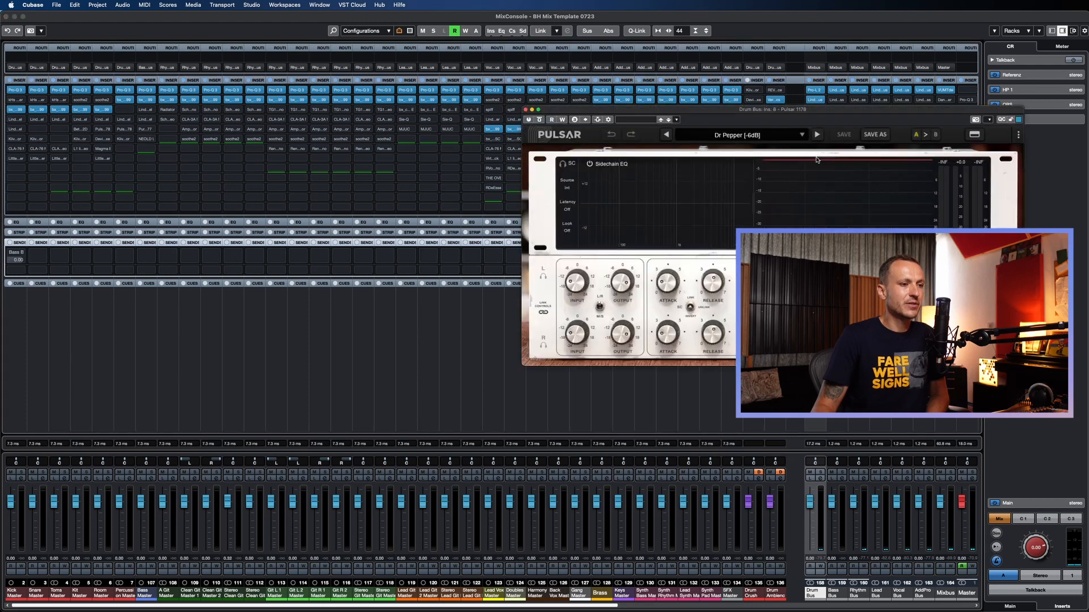
drag(831, 113, 531, 77)
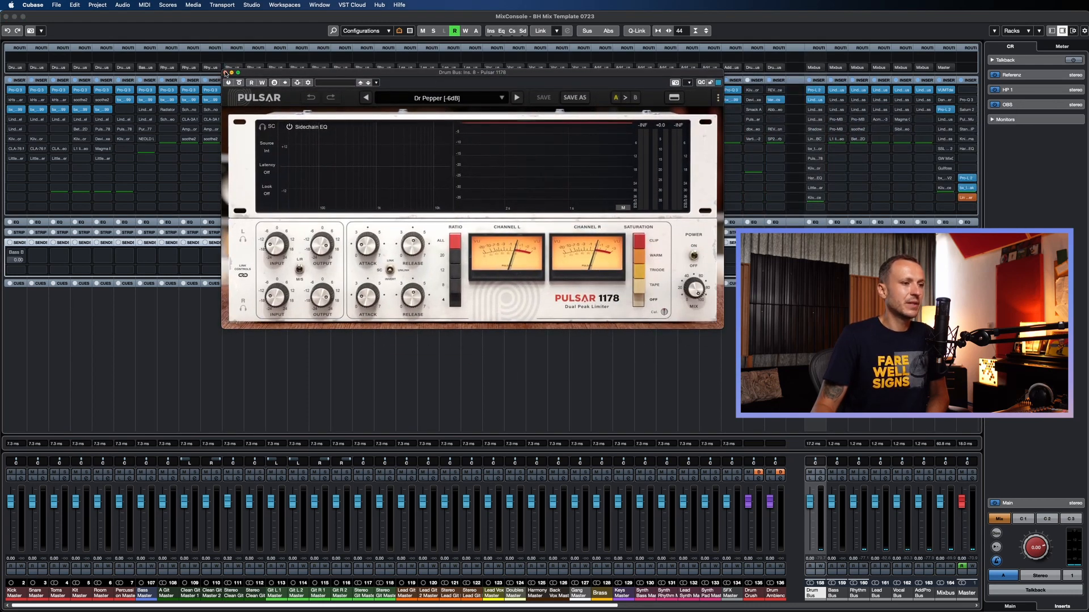
click(225, 73)
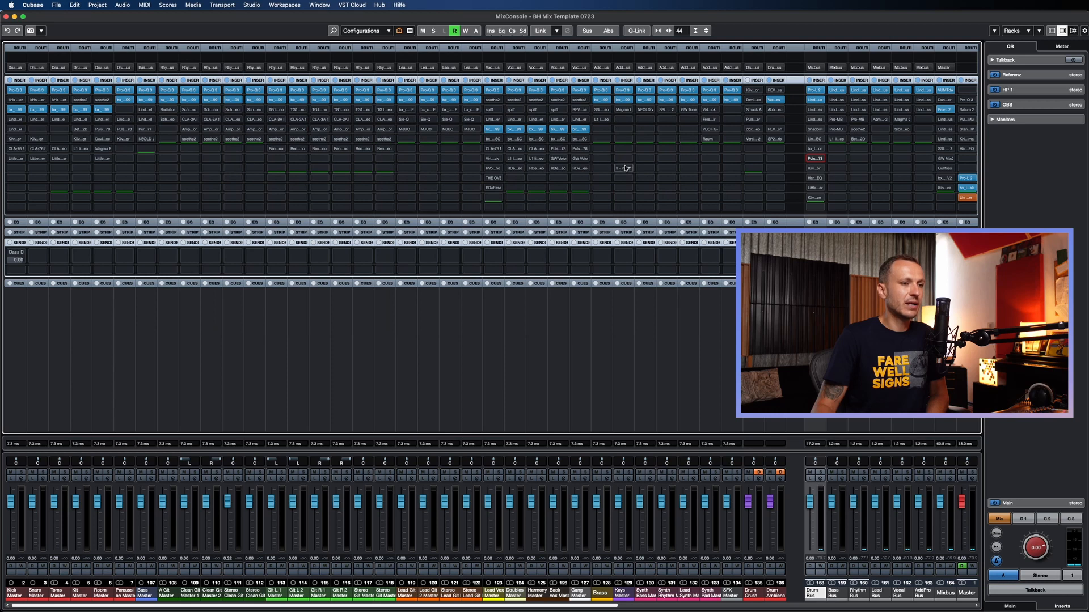
Step: Check the Kiive Xtressor insert on Drum Bus and open the Harris Doyle Natalus DSCEQ insert for viewing
click(815, 170)
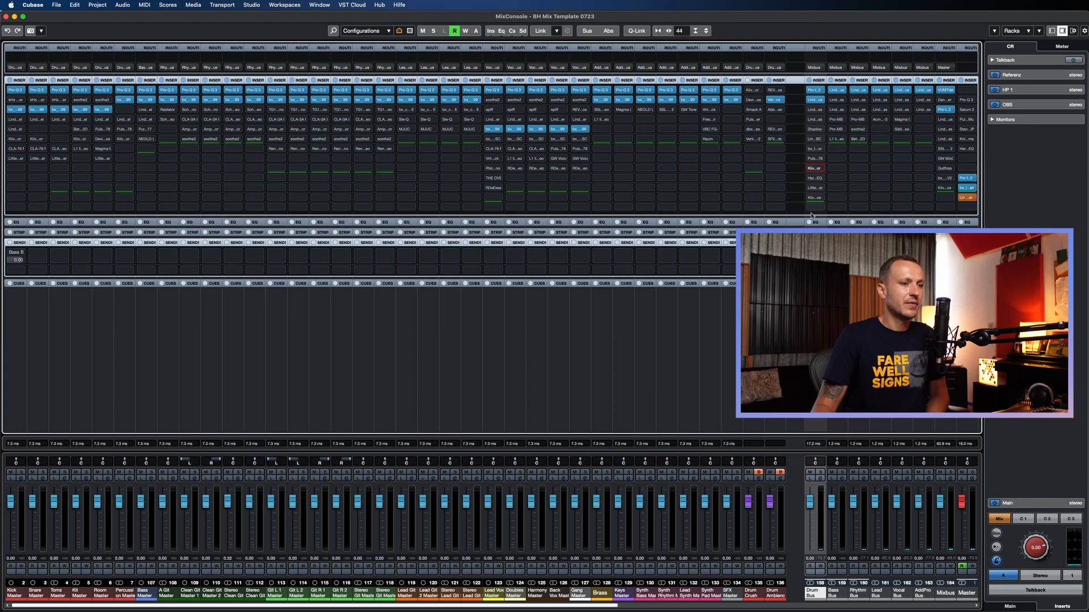
click(816, 178)
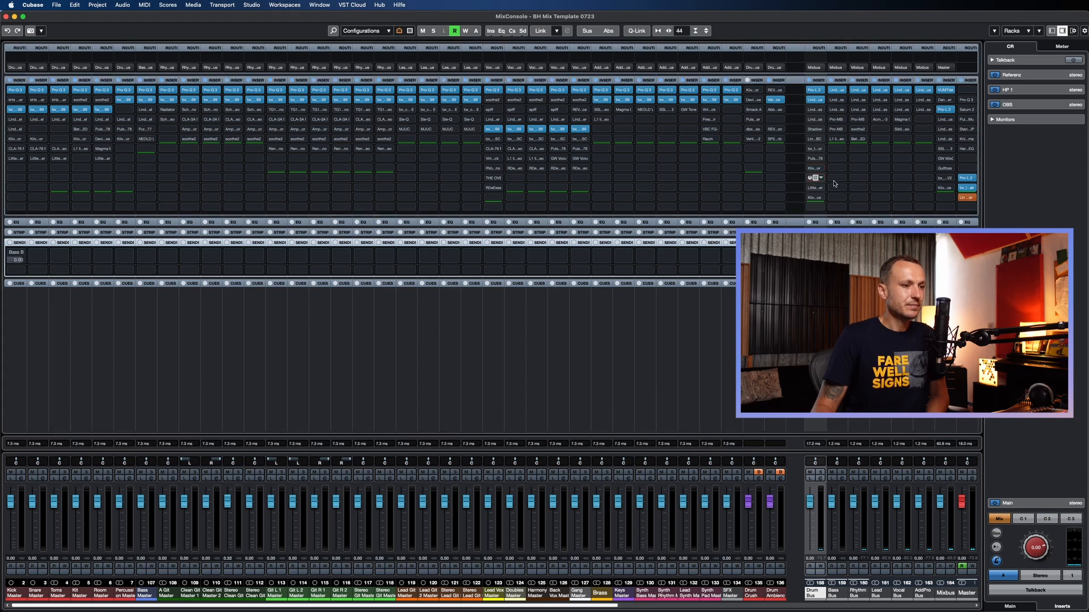
click(816, 178)
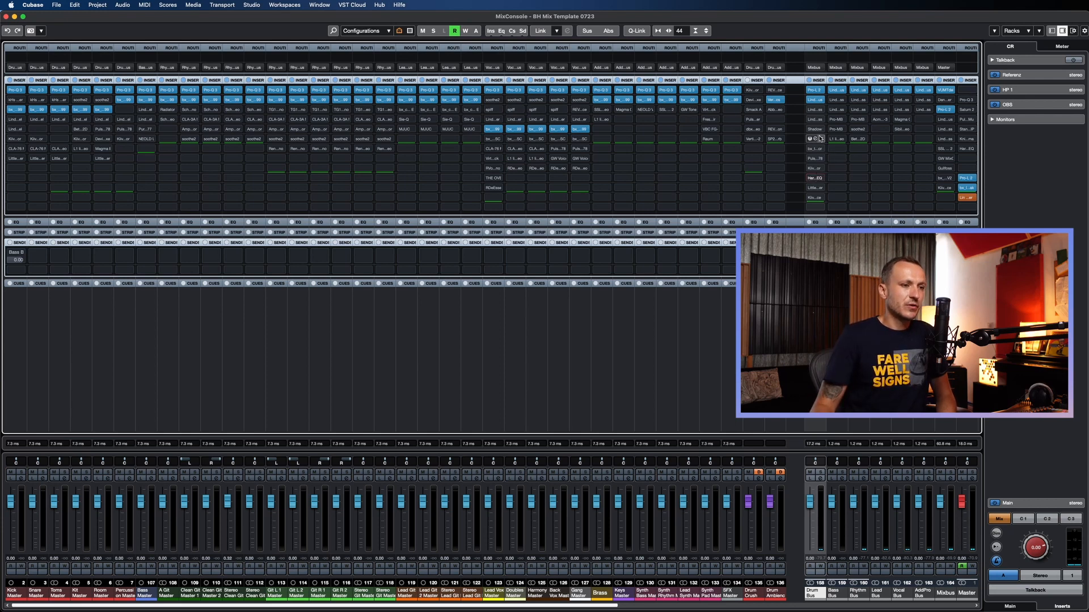
click(816, 181)
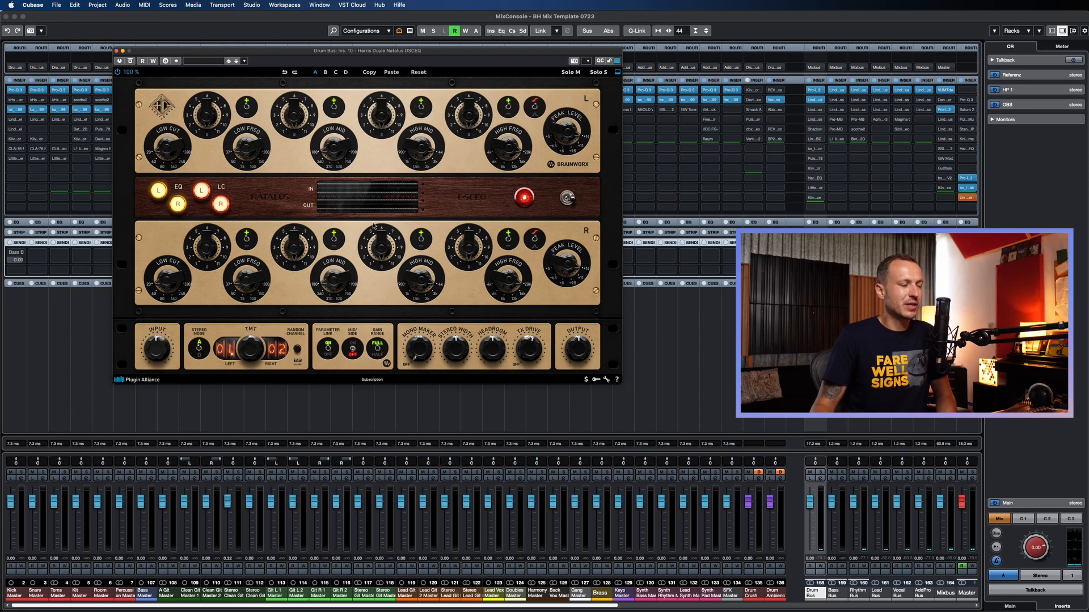
Step: Close the Natalus DSCEQ and view the Little Clipper and Kiive Tape Face inserts on Drum Bus, closing each one
click(117, 51)
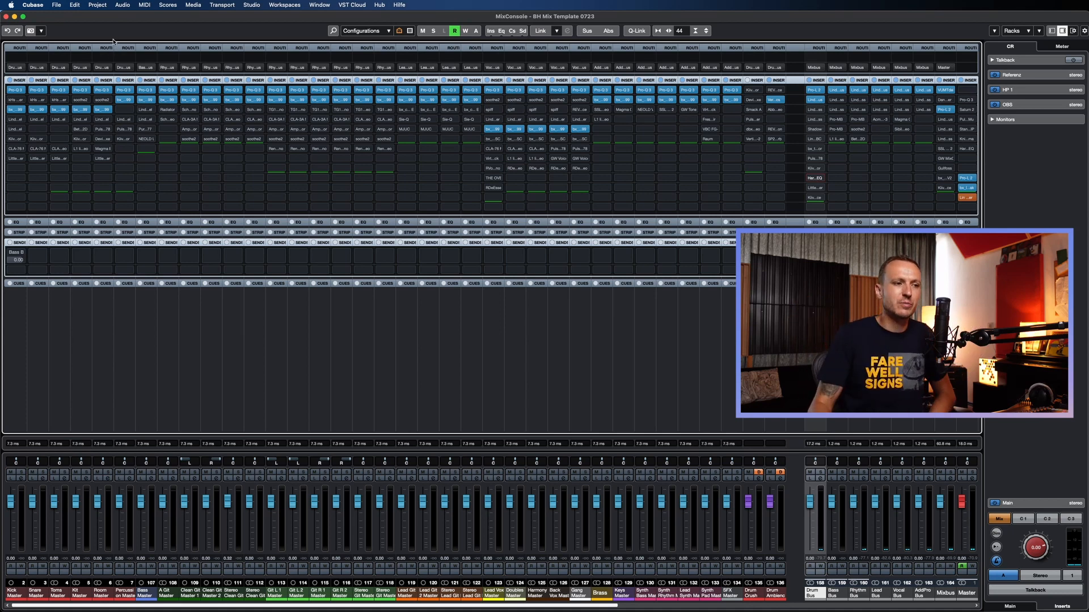
click(817, 189)
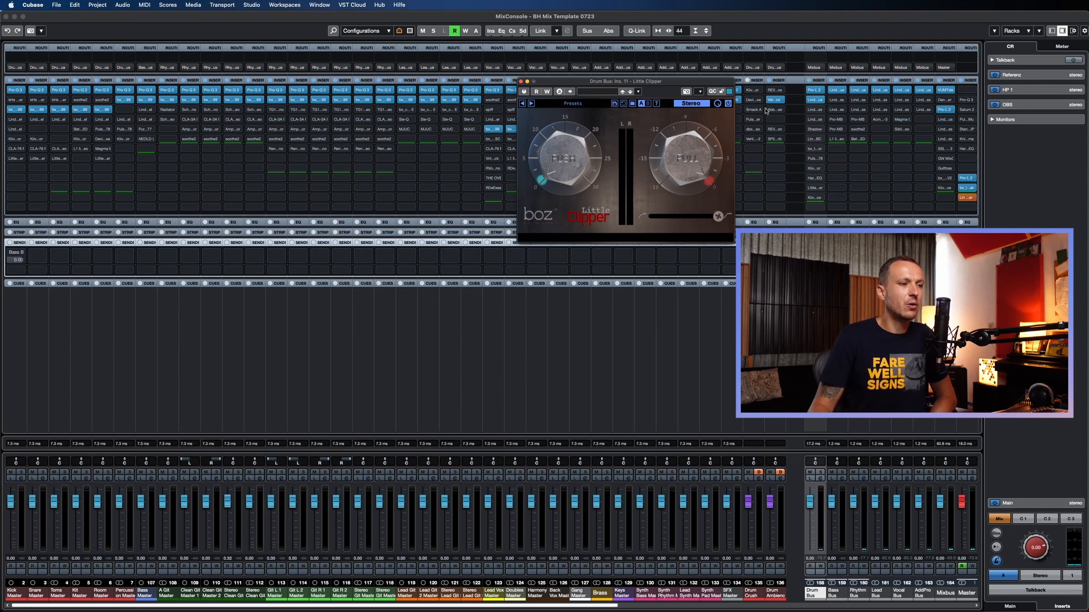
mouse_move(685, 145)
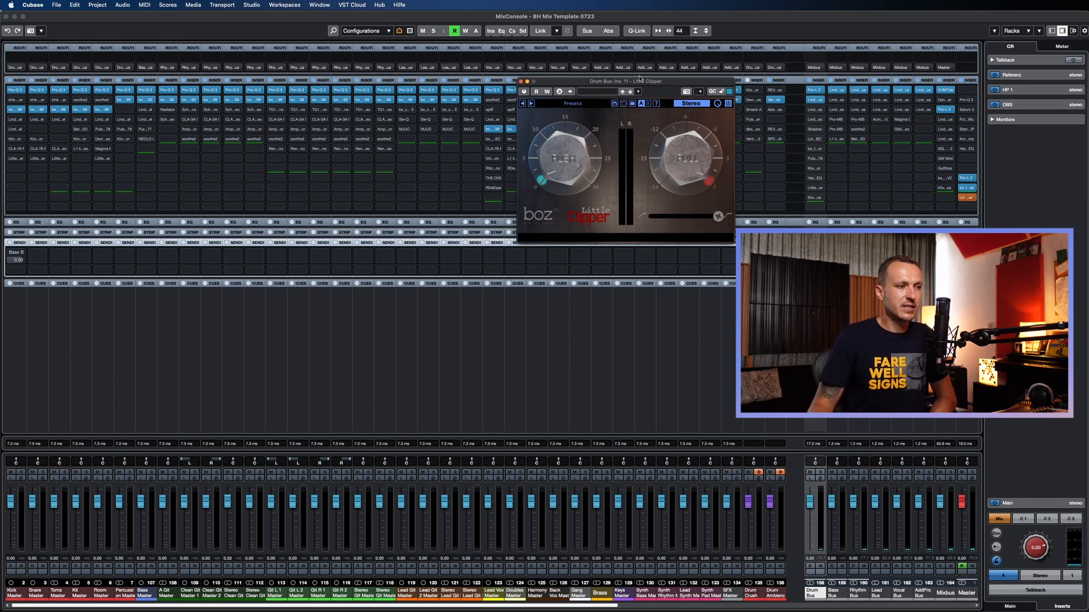
click(521, 82)
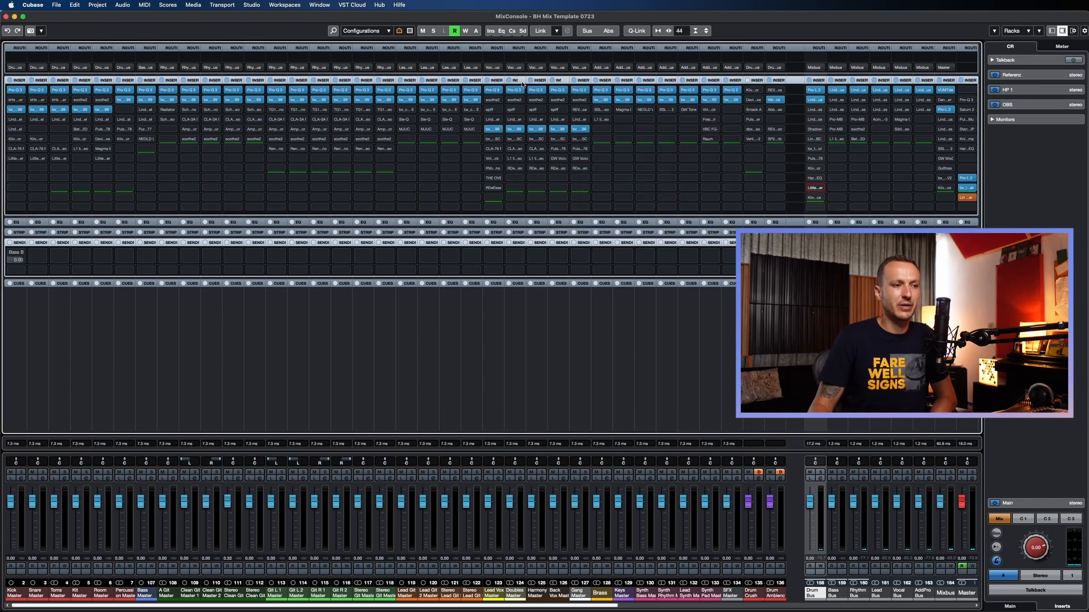
click(817, 198)
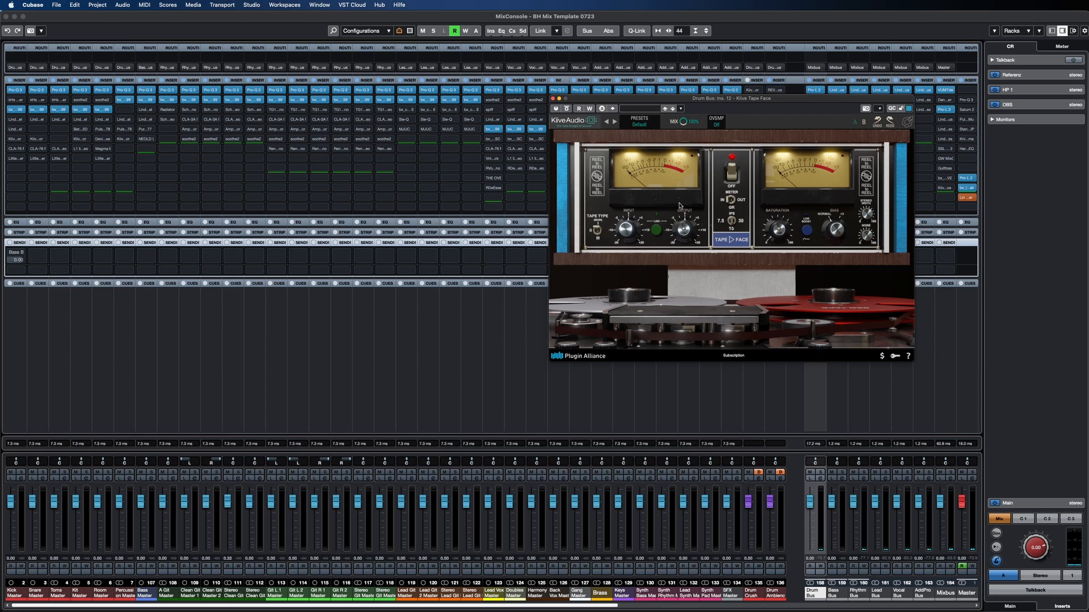
click(553, 99)
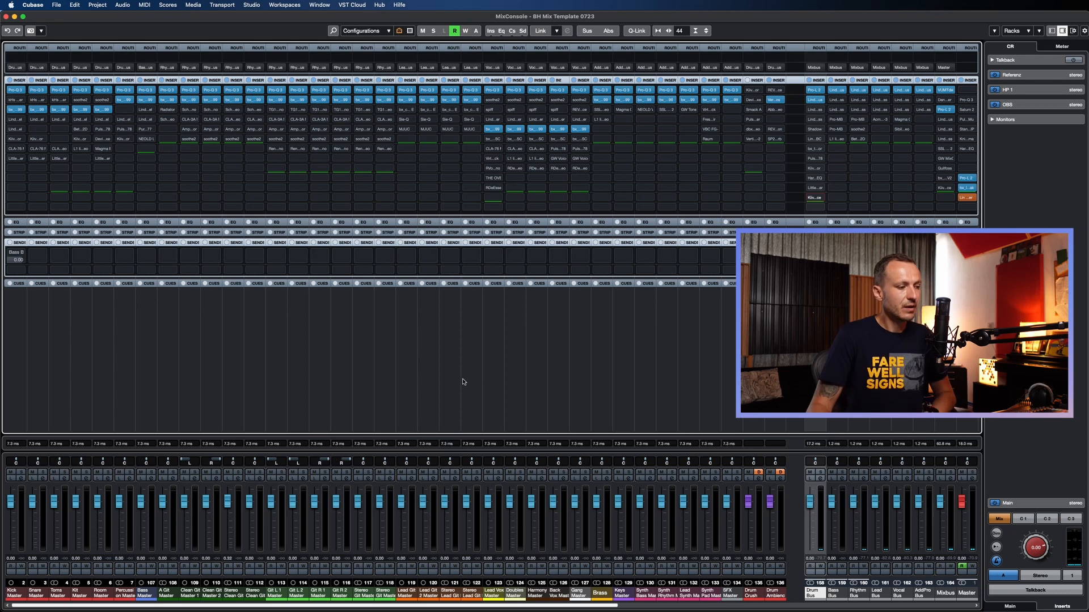
Step: Select the Bass Master channel and view its Lindell 69 Channel and Lindell 80 Channel inserts, closing each one
click(155, 364)
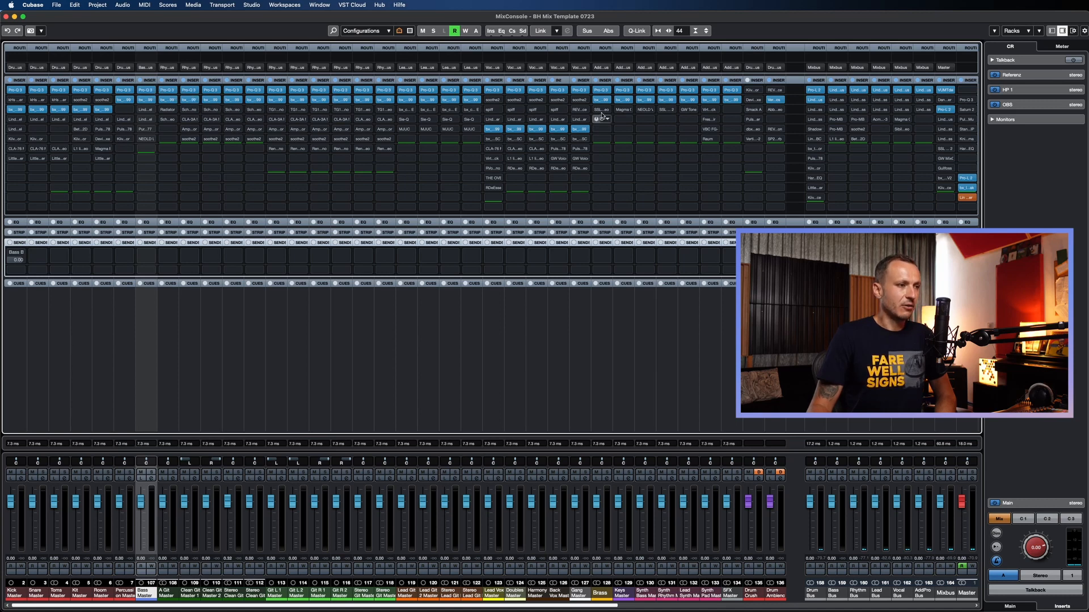
click(148, 111)
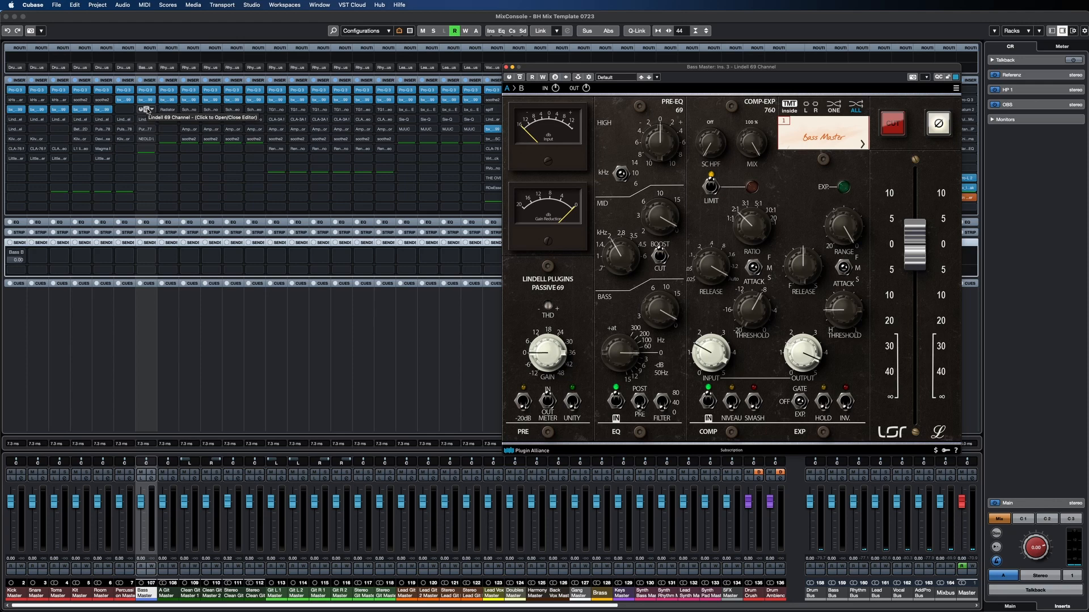
click(147, 110)
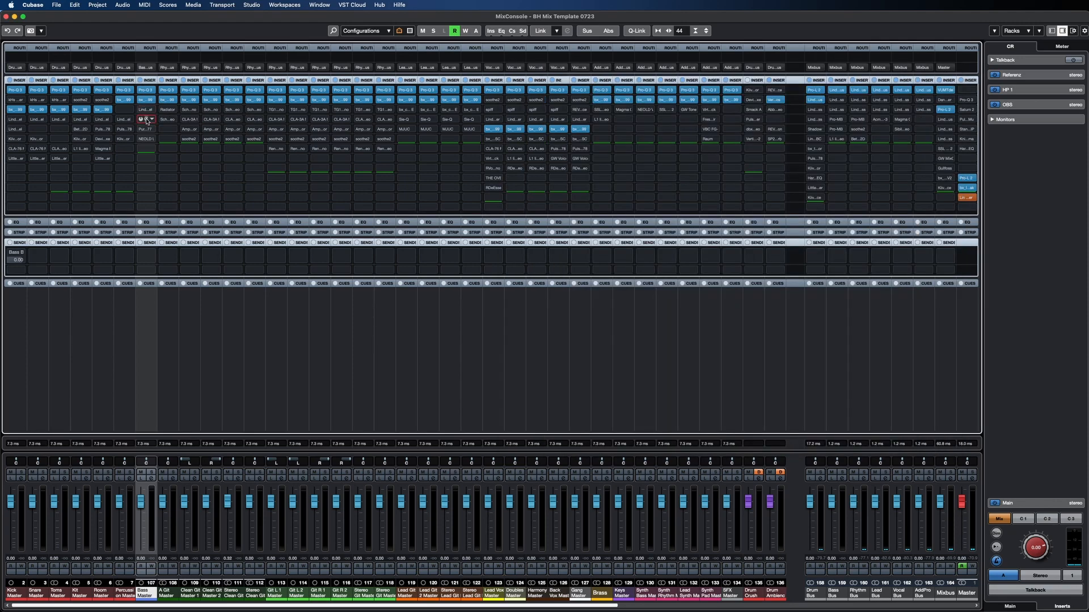
click(147, 120)
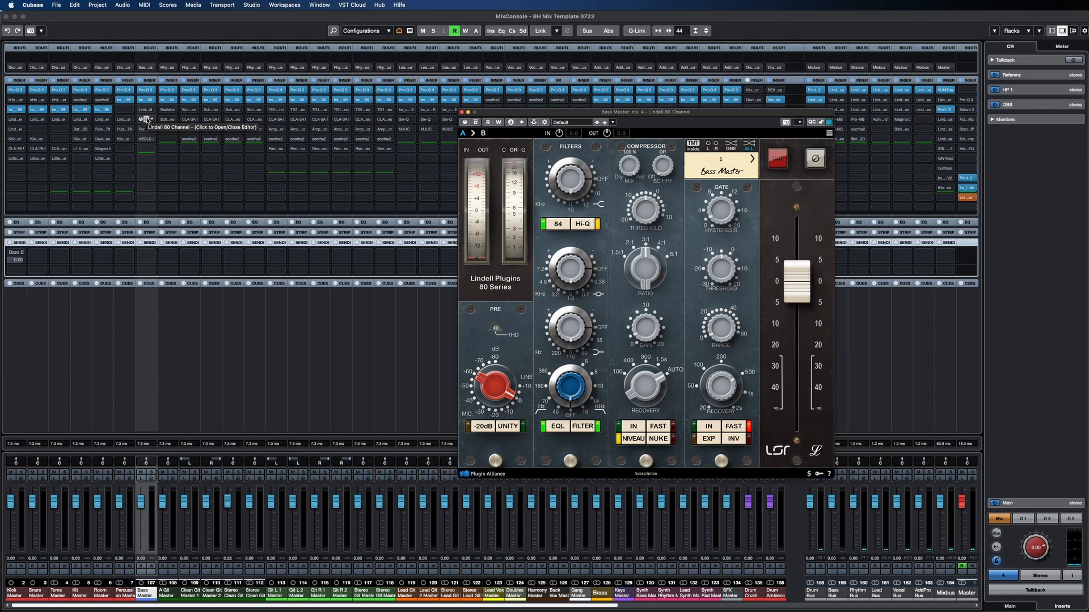
click(146, 119)
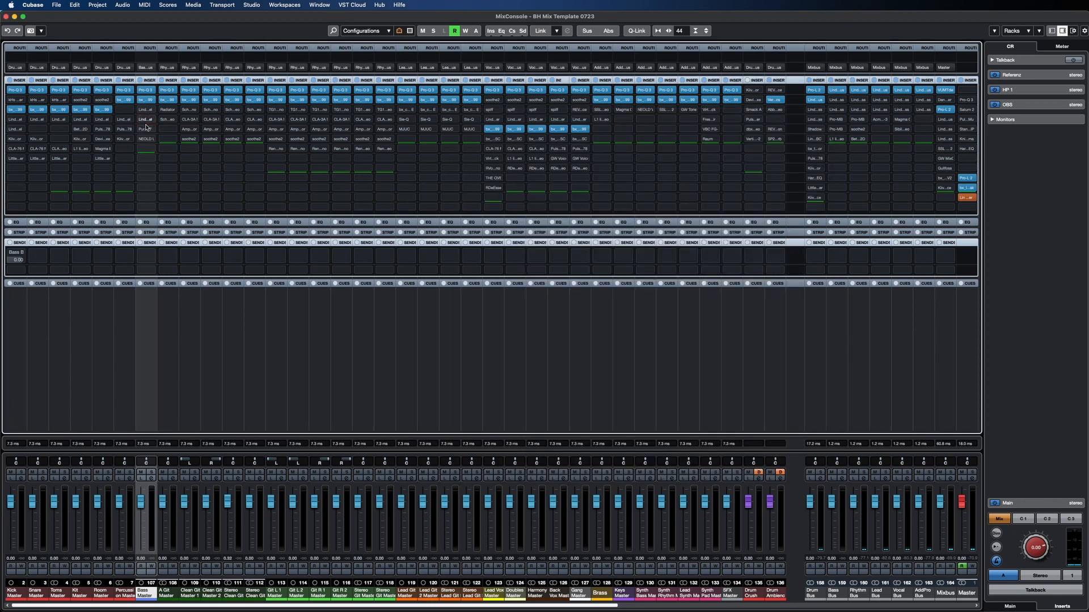
Step: View the Purple Audio MC 77 insert on Bass Master, moving its window over the insert racks, and close it
click(147, 129)
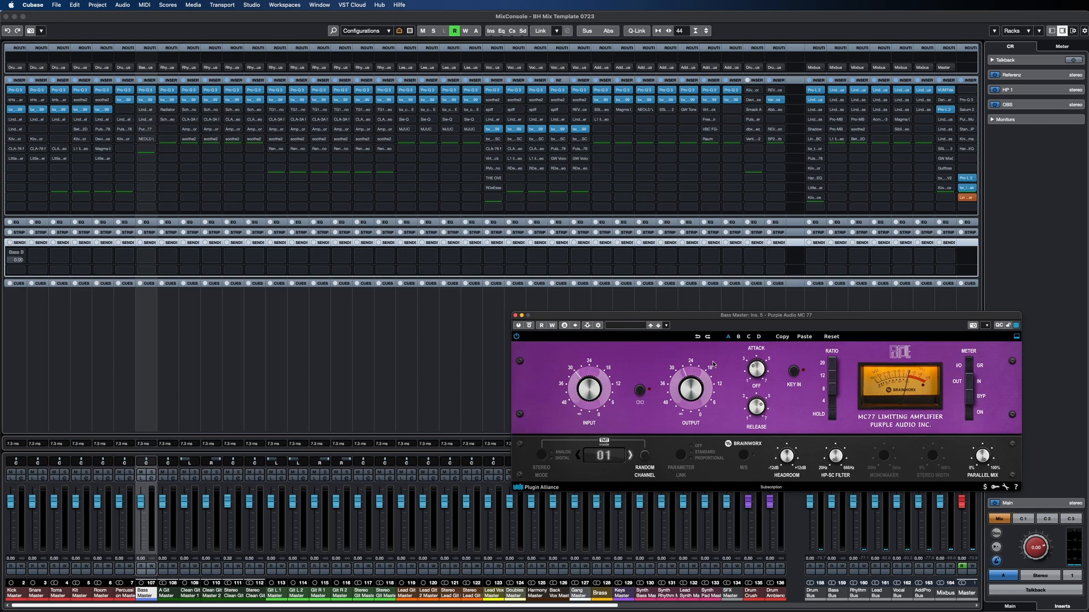
drag(723, 317, 505, 140)
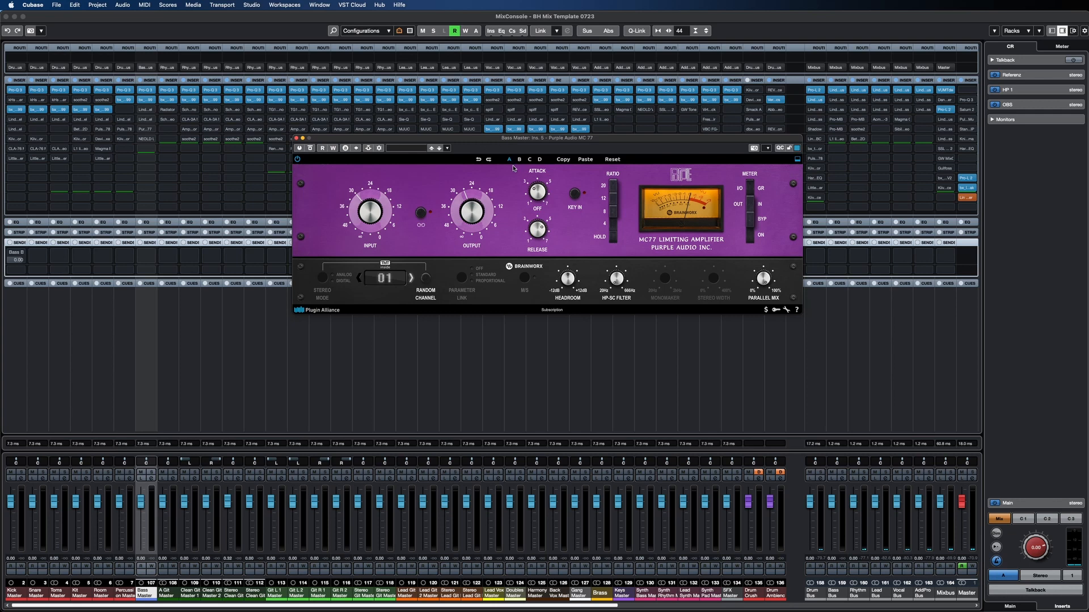
click(297, 139)
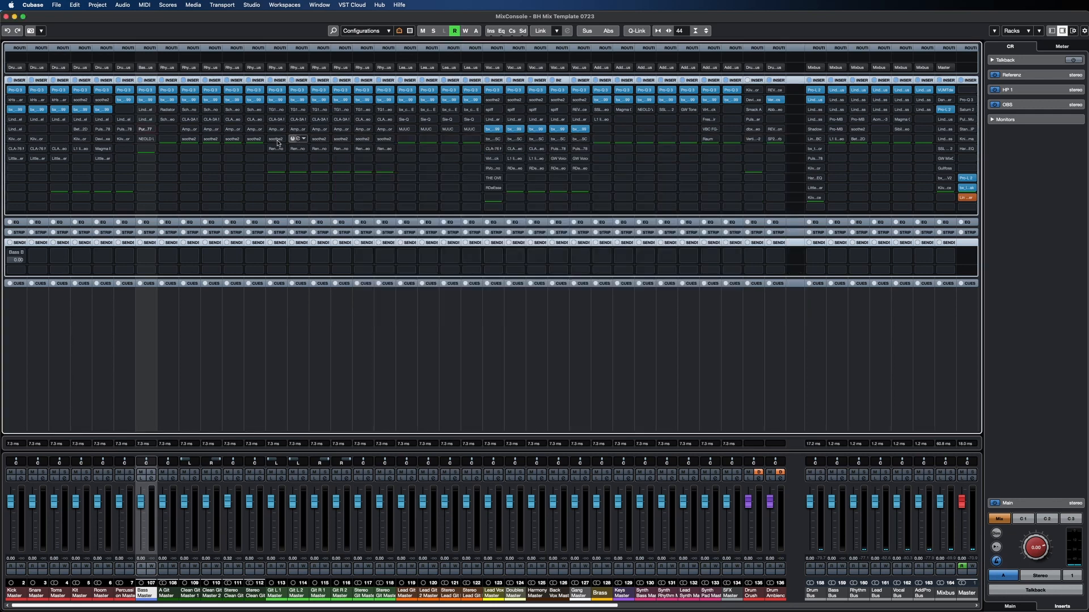
Step: Open the NEOLD U2A insert on Bass Master and bring the Purple Audio MC 77 up alongside it to view both compressors
click(146, 140)
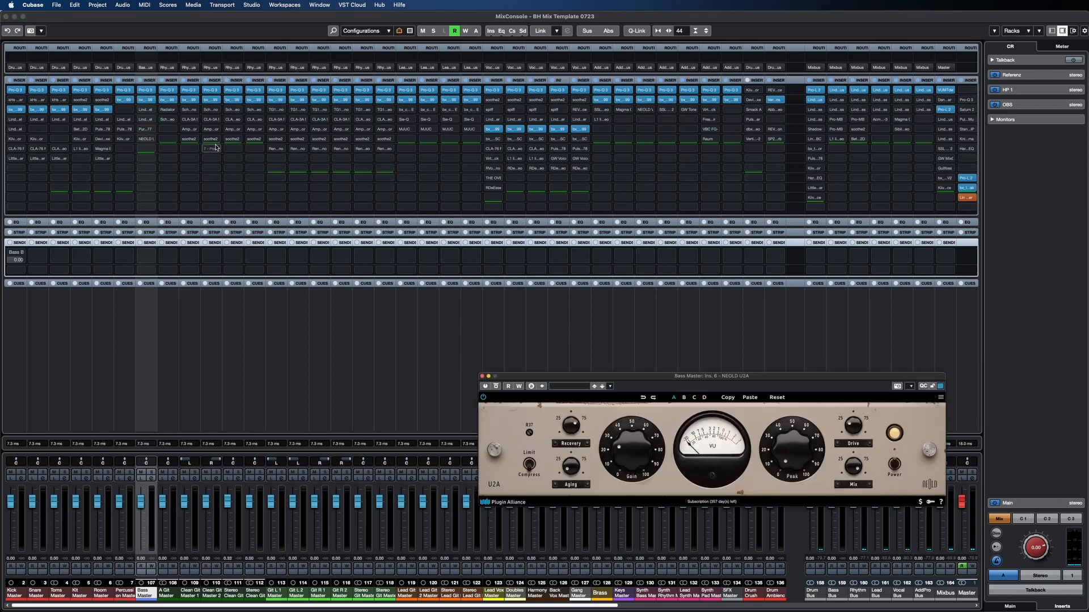
click(149, 130)
click(147, 131)
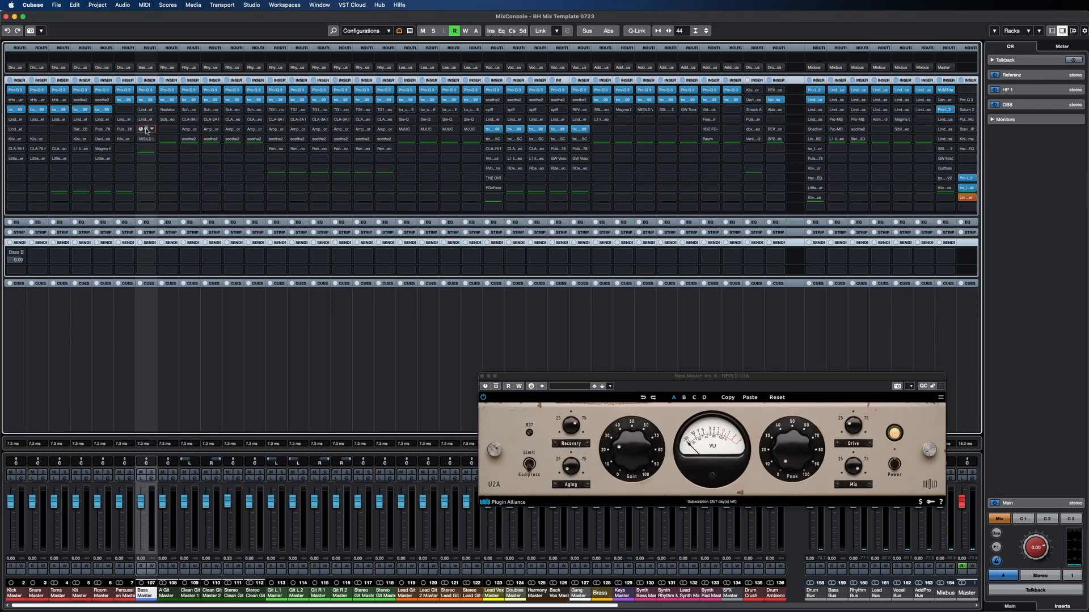
click(146, 130)
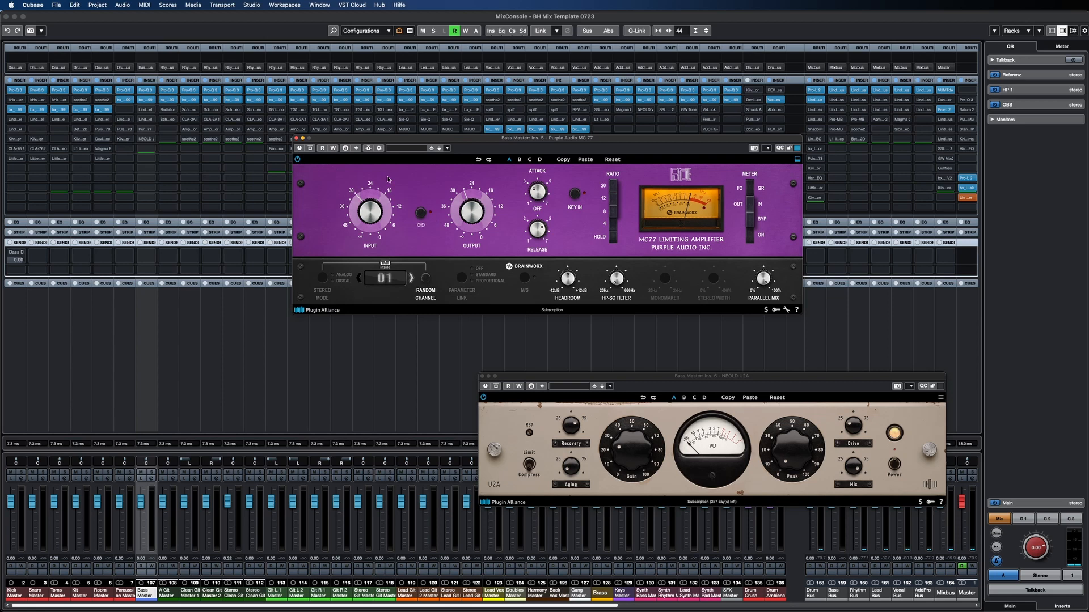
click(295, 138)
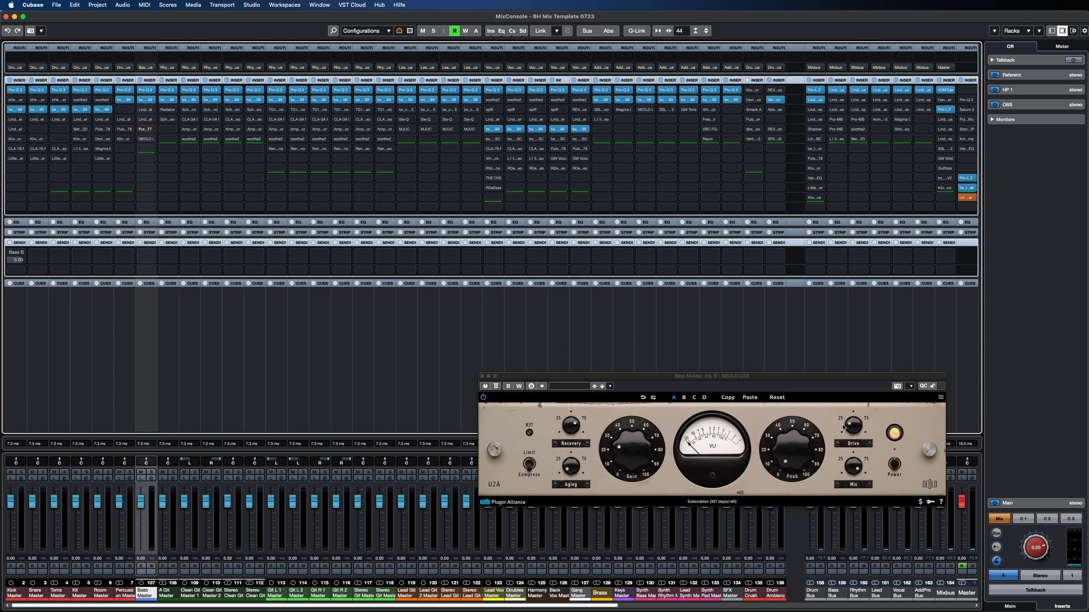
click(145, 129)
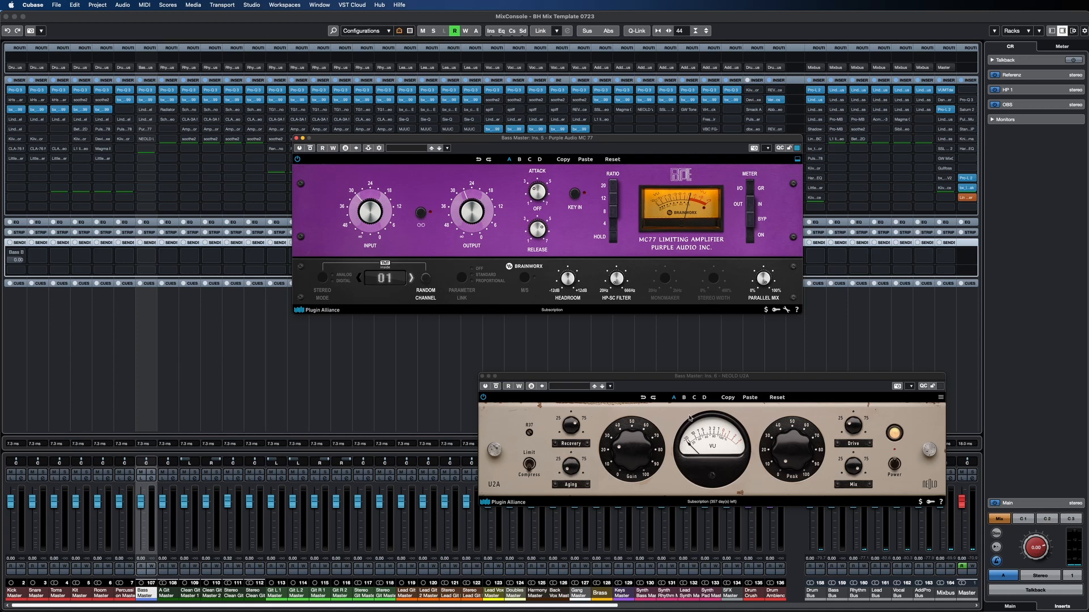
Step: Close the Bass Master plug-in editors and inspect the Lindell 80, 50 and 69 bus plug-ins on the Bass Bus
click(482, 377)
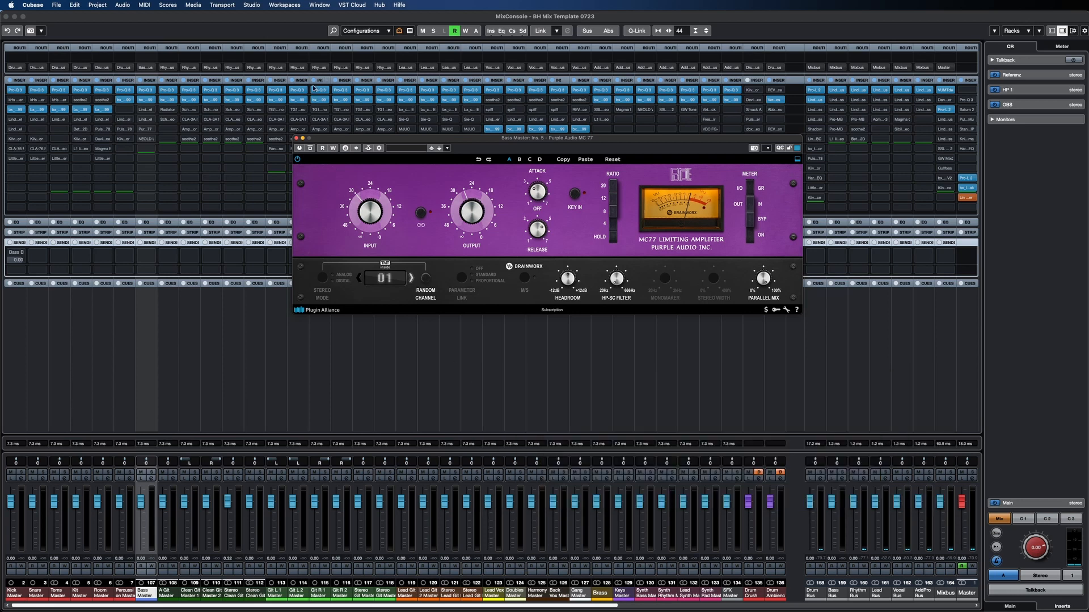
click(296, 139)
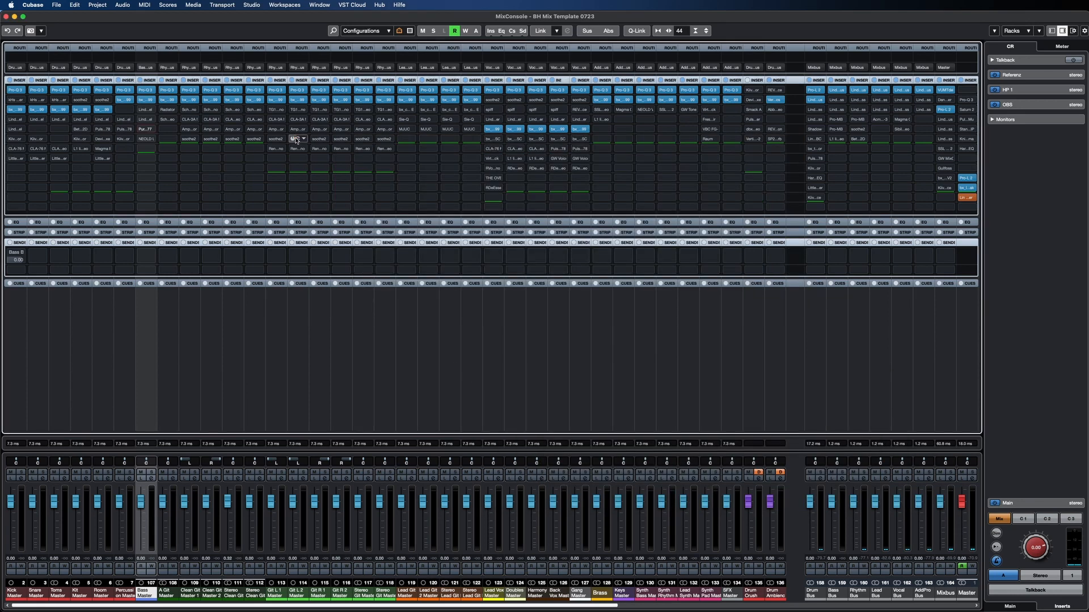
click(842, 93)
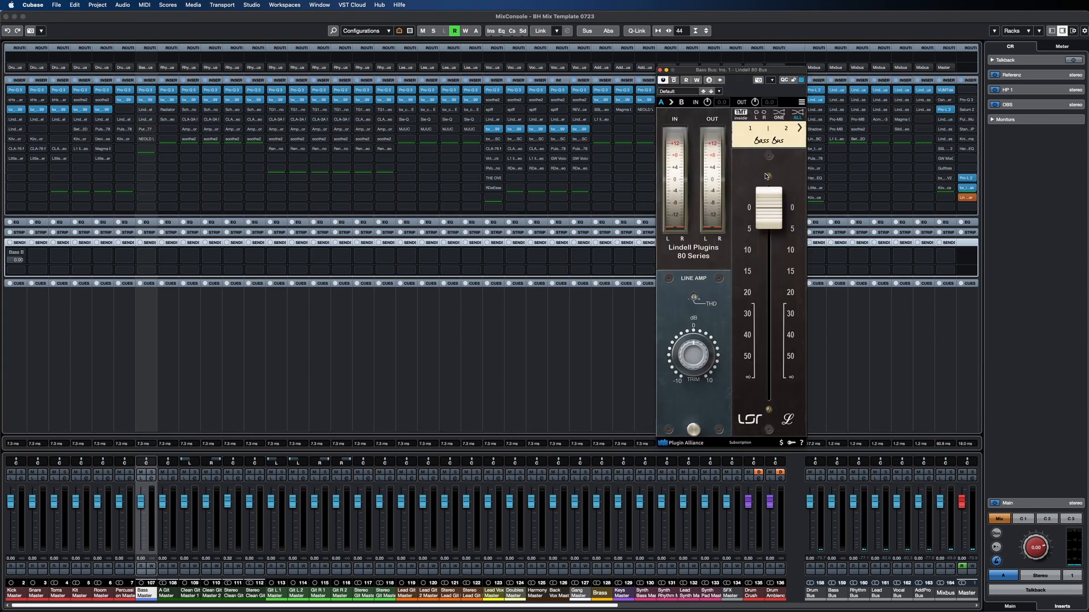
click(660, 70)
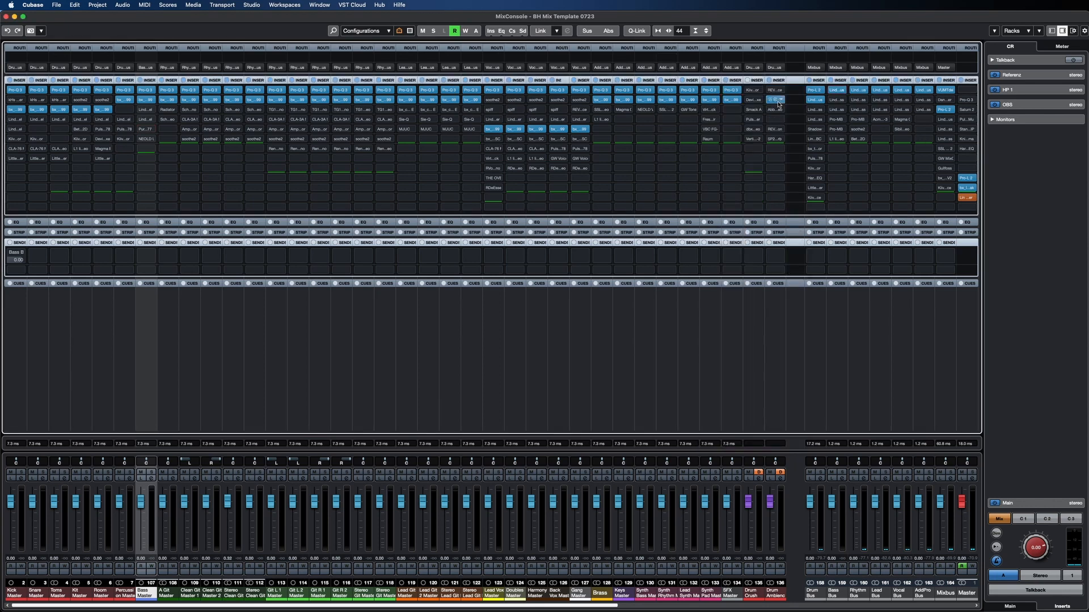
click(838, 100)
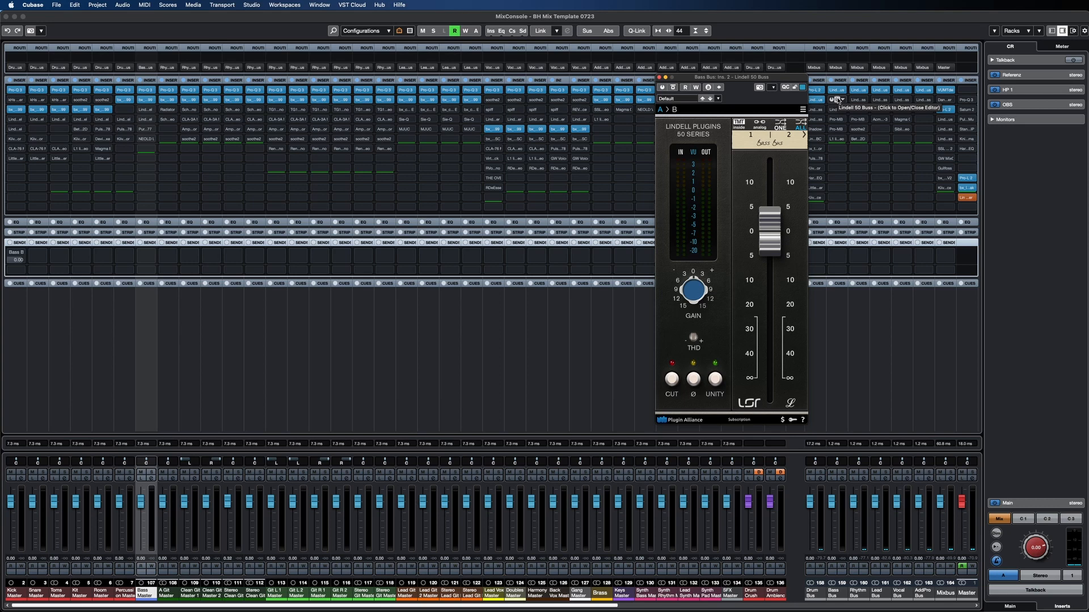
click(838, 99)
click(838, 109)
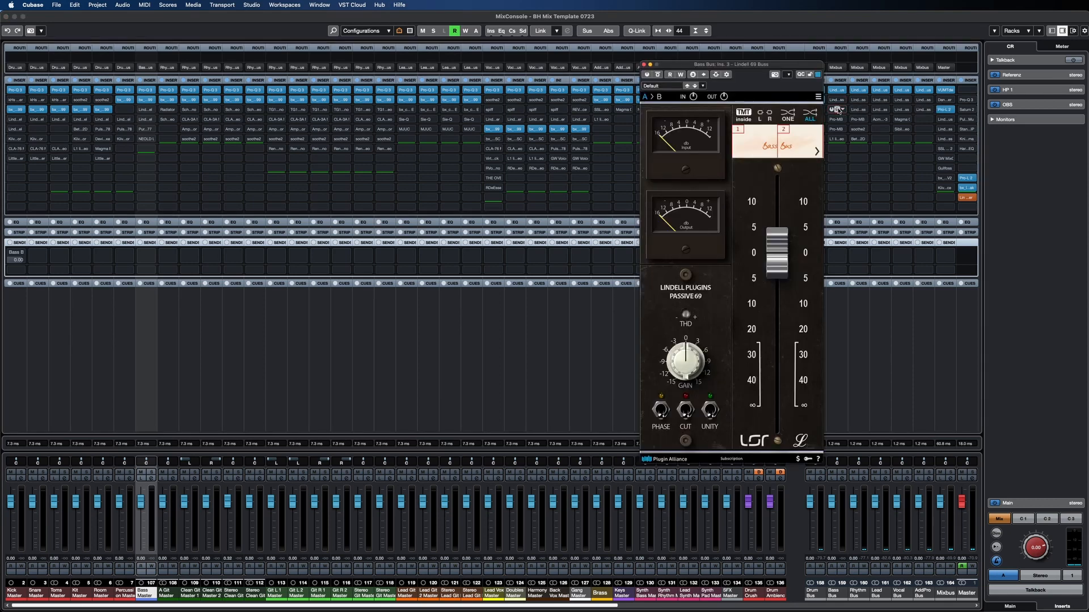
click(839, 101)
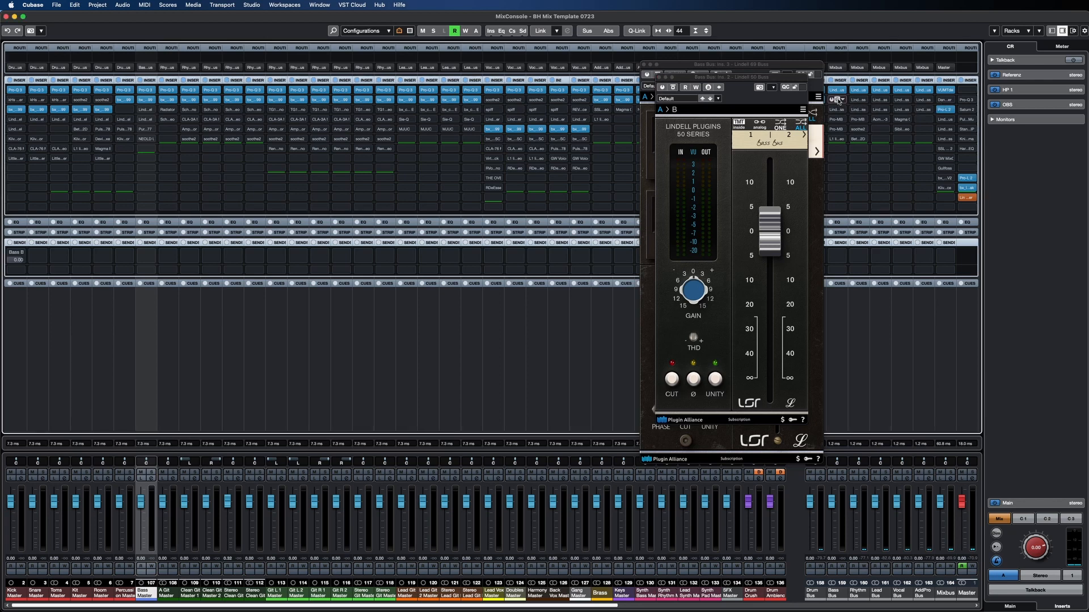
click(838, 100)
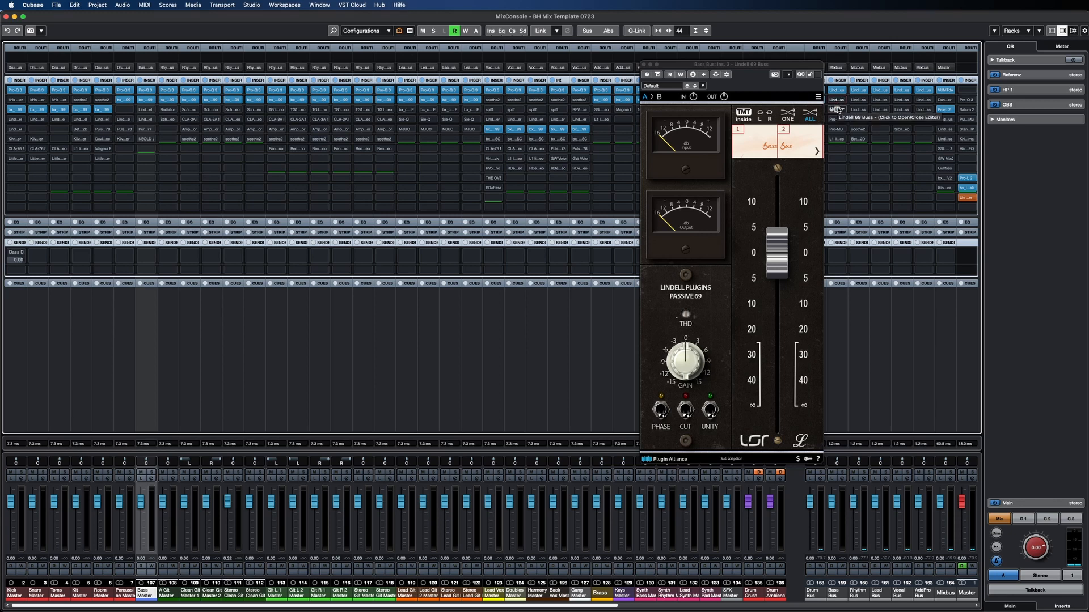
click(838, 110)
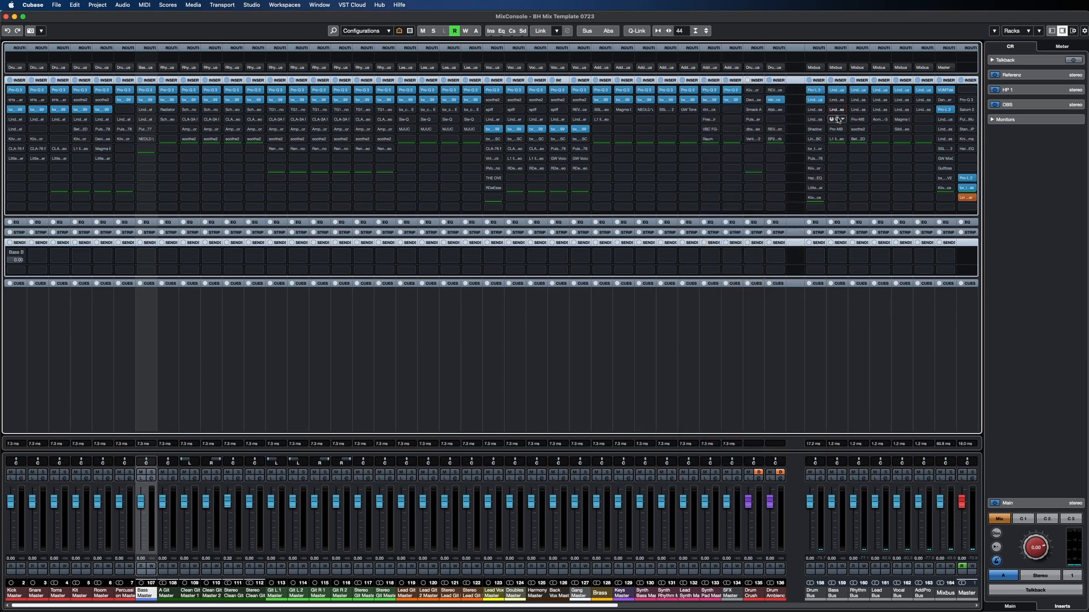
Step: Inspect the two Pro-MB multiband compressors and the L1 limiter on the Bass Bus, closing each editor after viewing
click(838, 119)
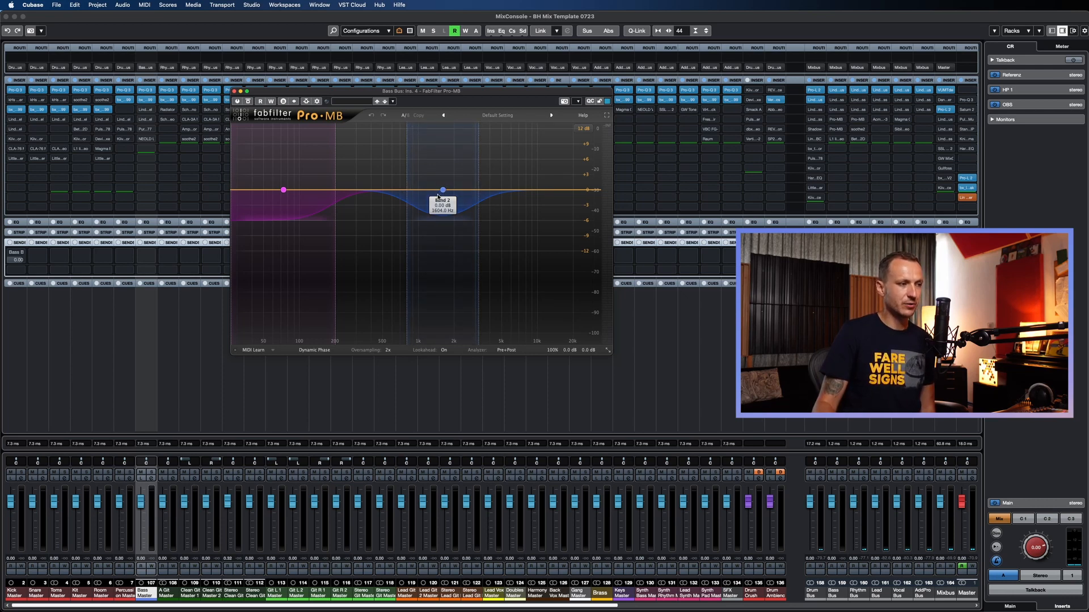
click(235, 91)
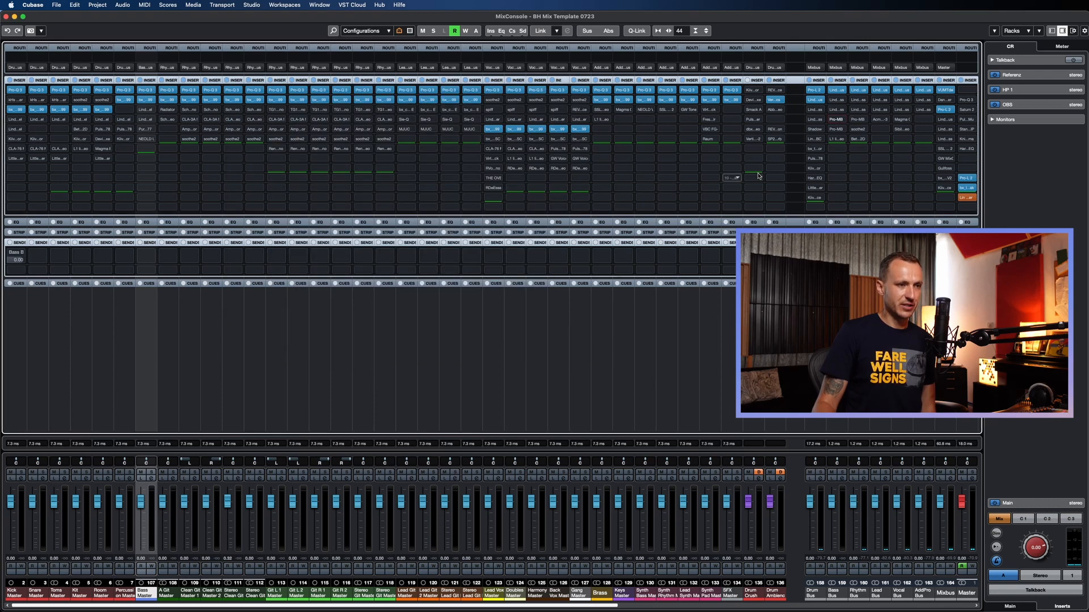
click(839, 130)
click(840, 130)
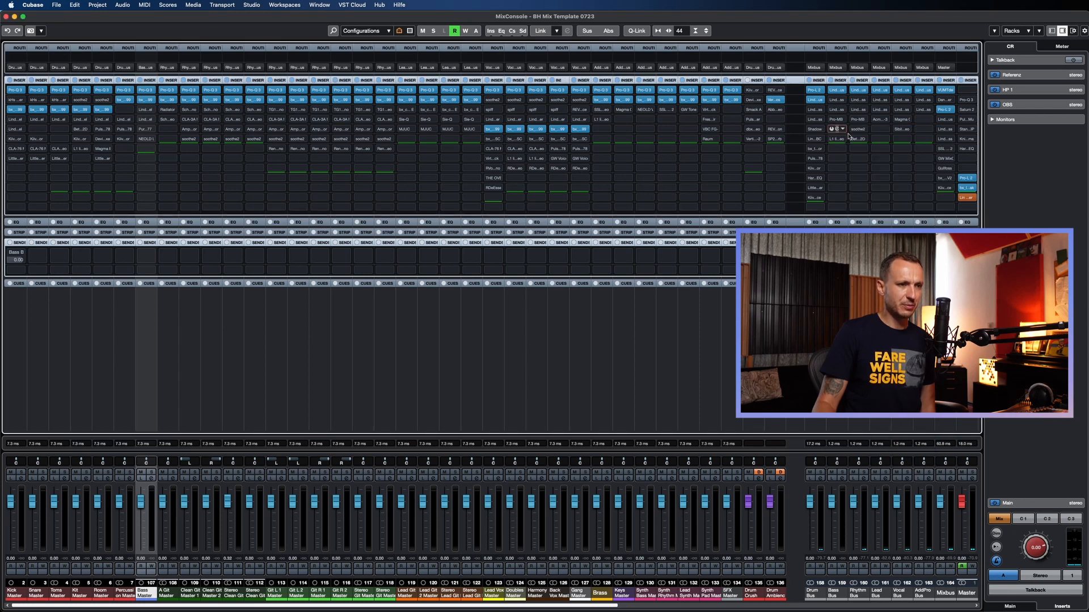
click(845, 131)
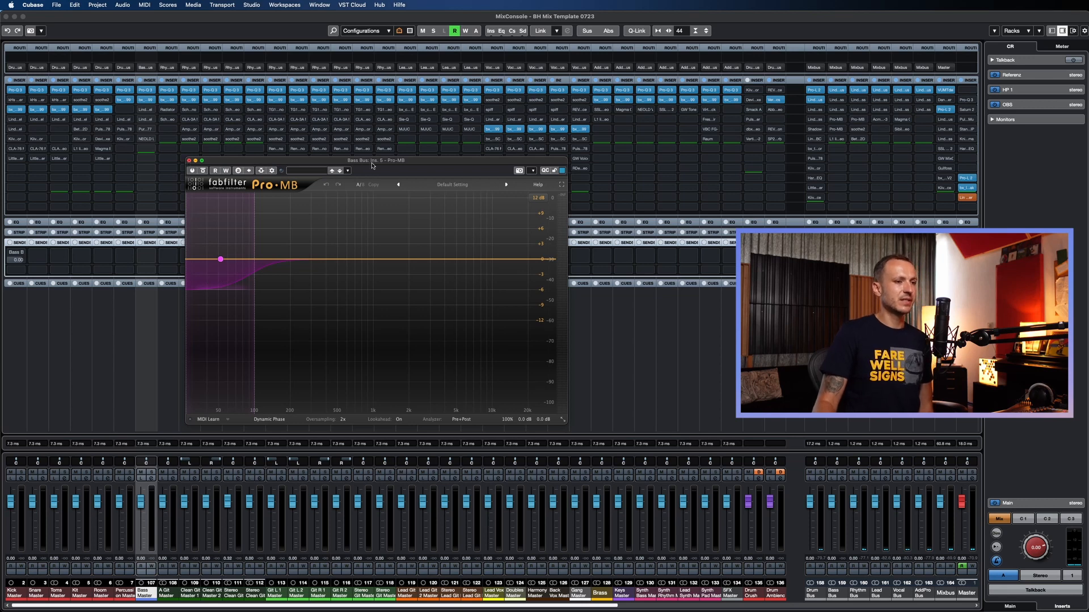
click(188, 161)
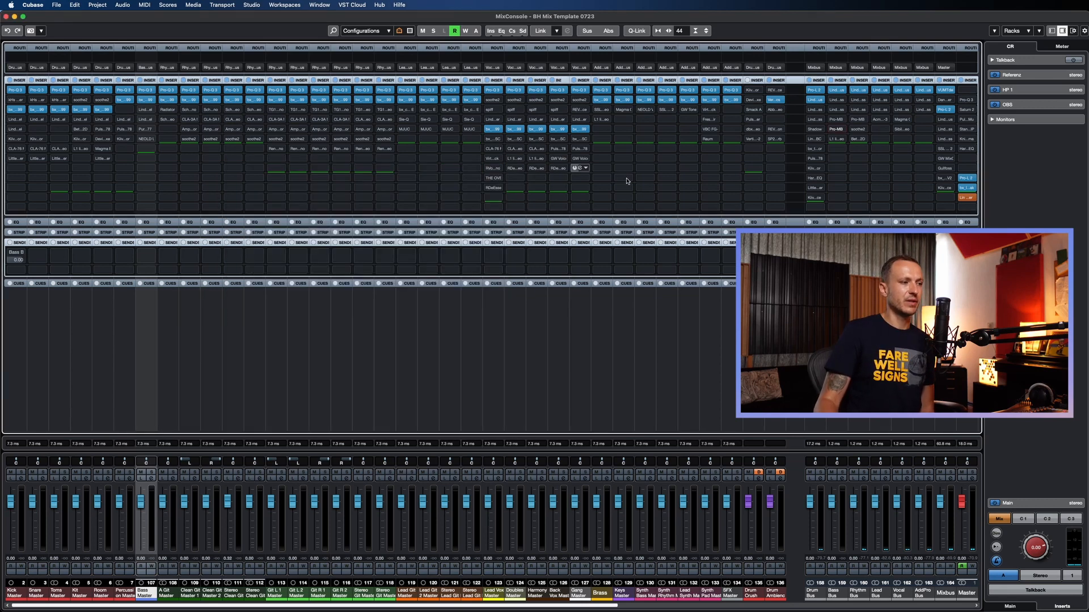
click(837, 140)
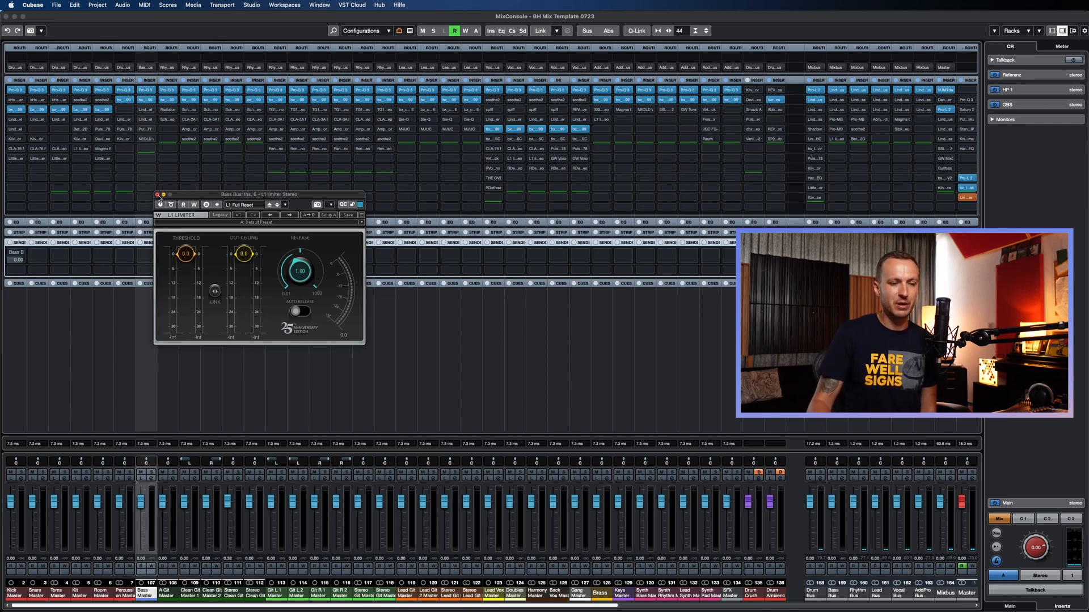
click(157, 195)
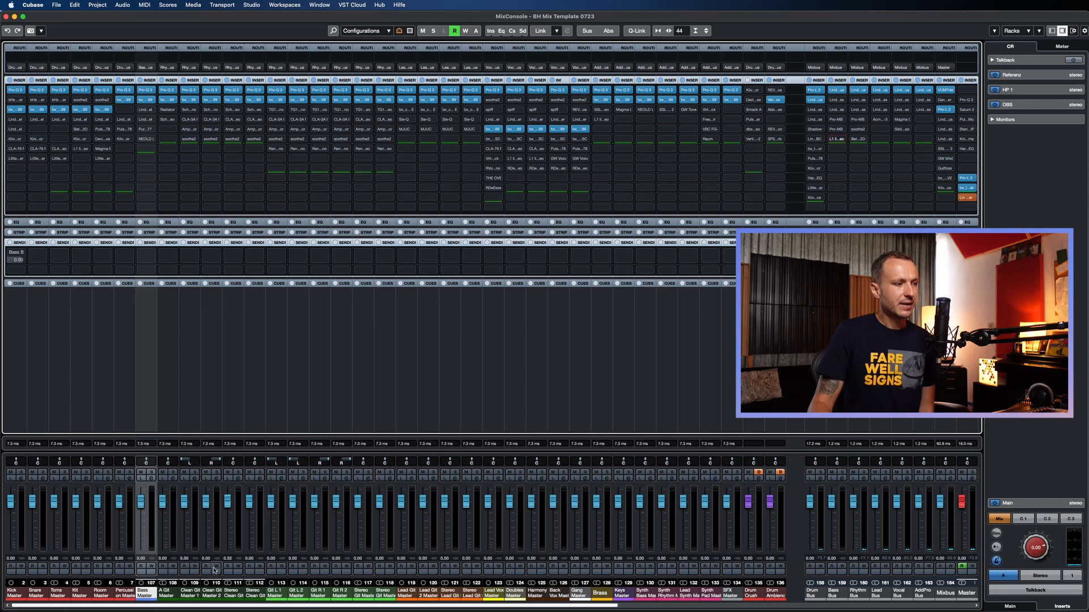
Step: Select the A Git Master channel and inspect its Radiator and Scheps Omni Channel 2 inserts, closing each editor
click(165, 593)
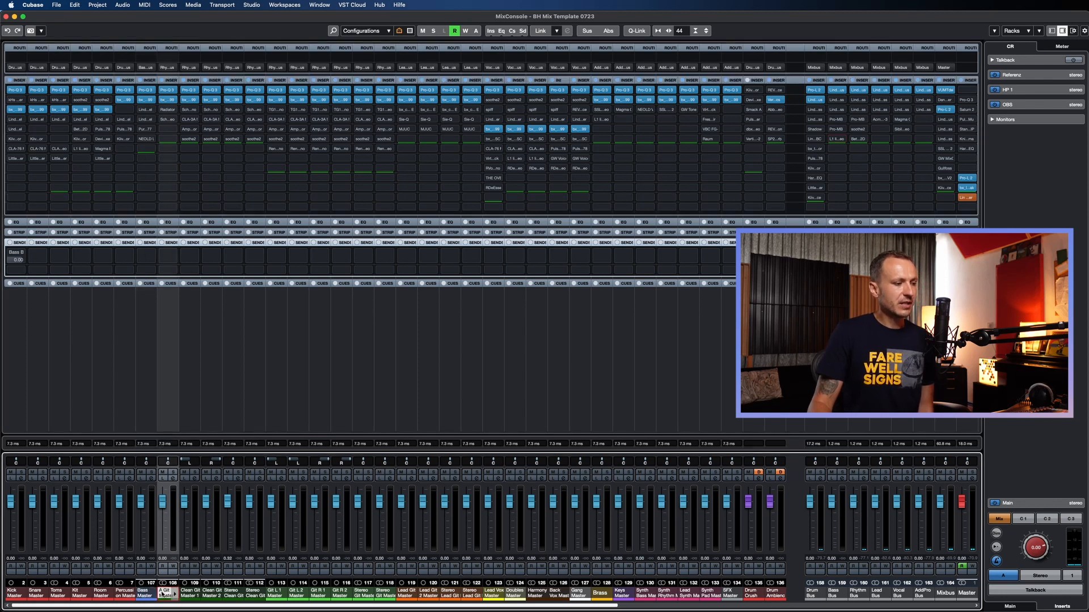
click(167, 111)
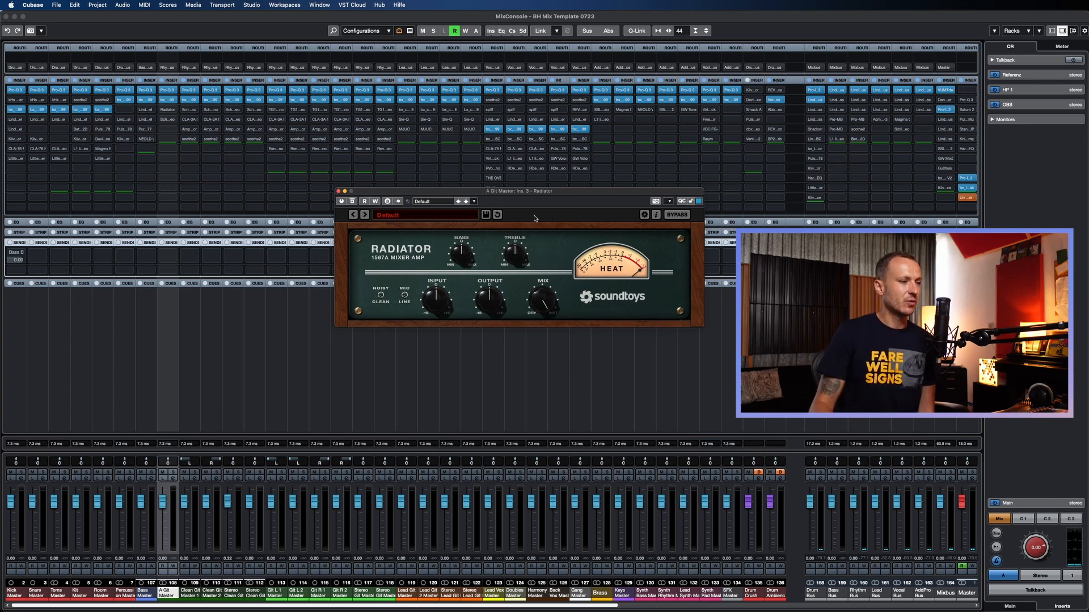
click(338, 193)
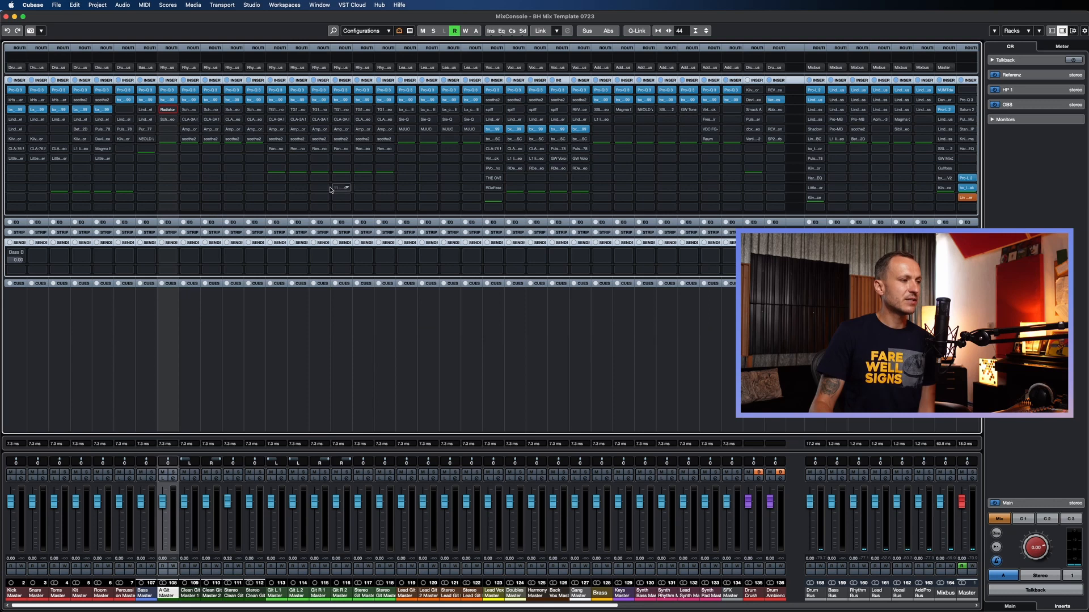
click(168, 119)
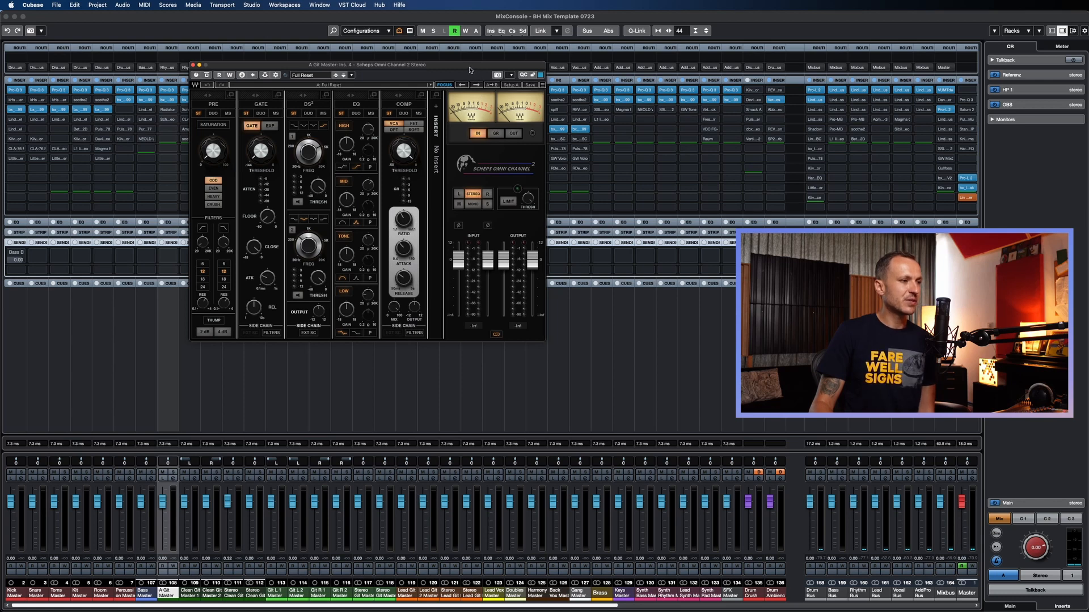
drag(468, 67, 649, 161)
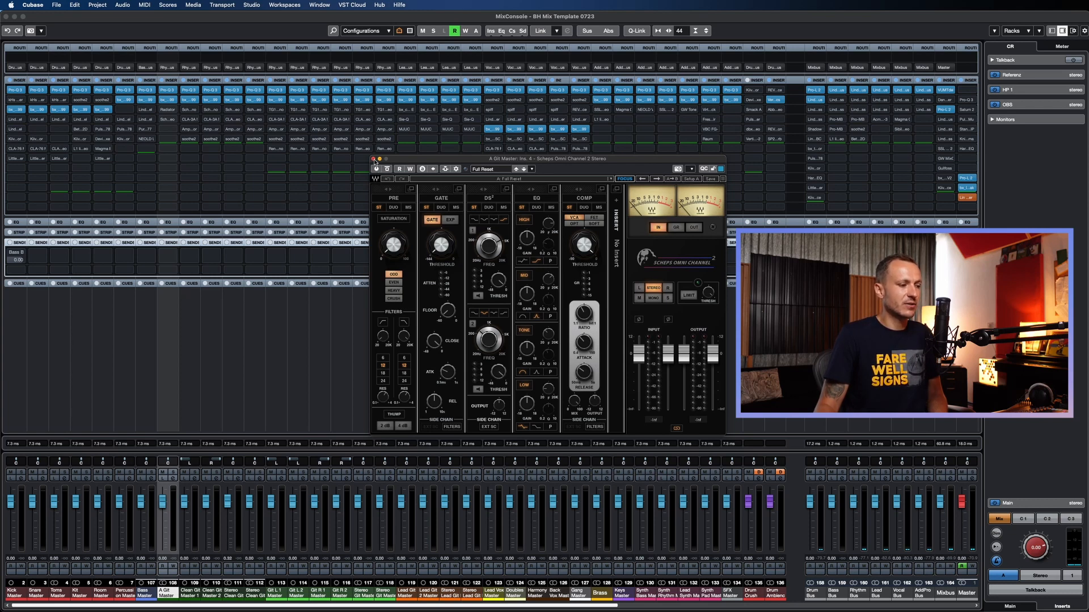
click(373, 159)
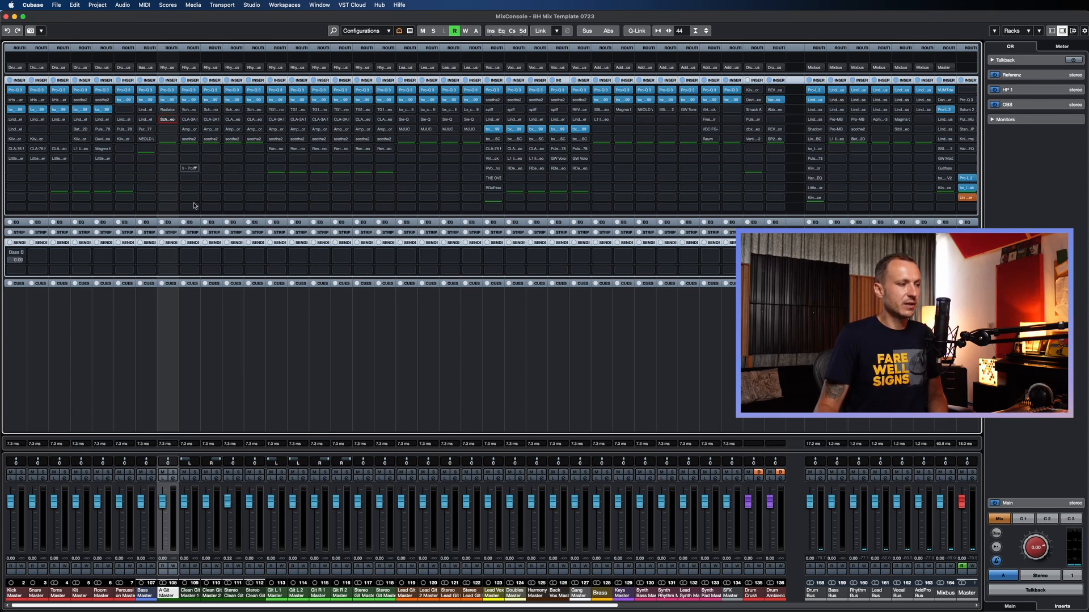
Step: Select the Clean Git Master 1 channel and inspect its Scheps 73 and CLA-3A inserts, closing each editor
click(185, 298)
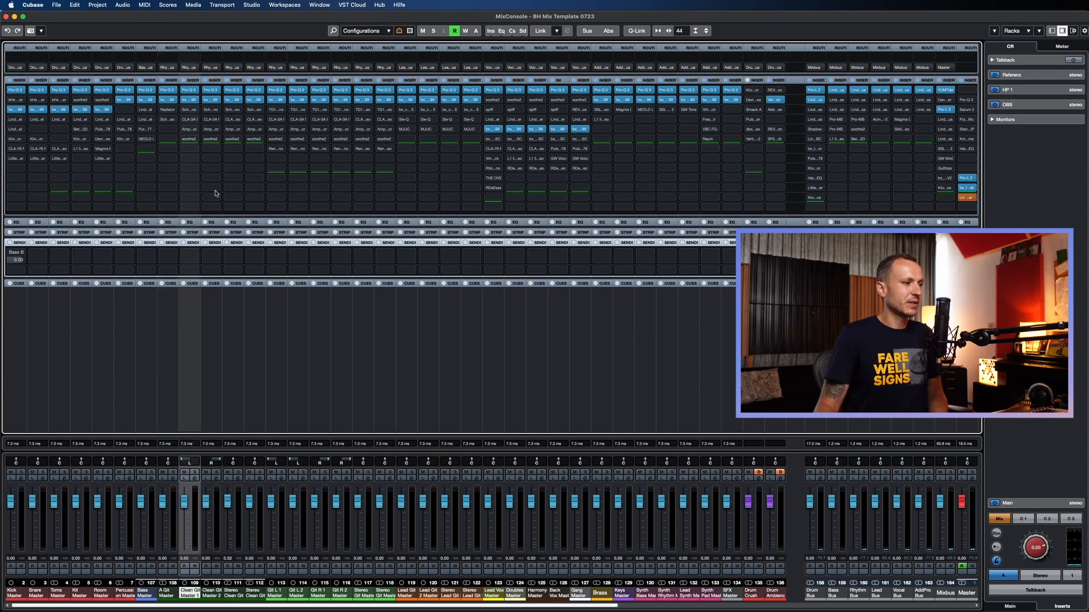
click(190, 110)
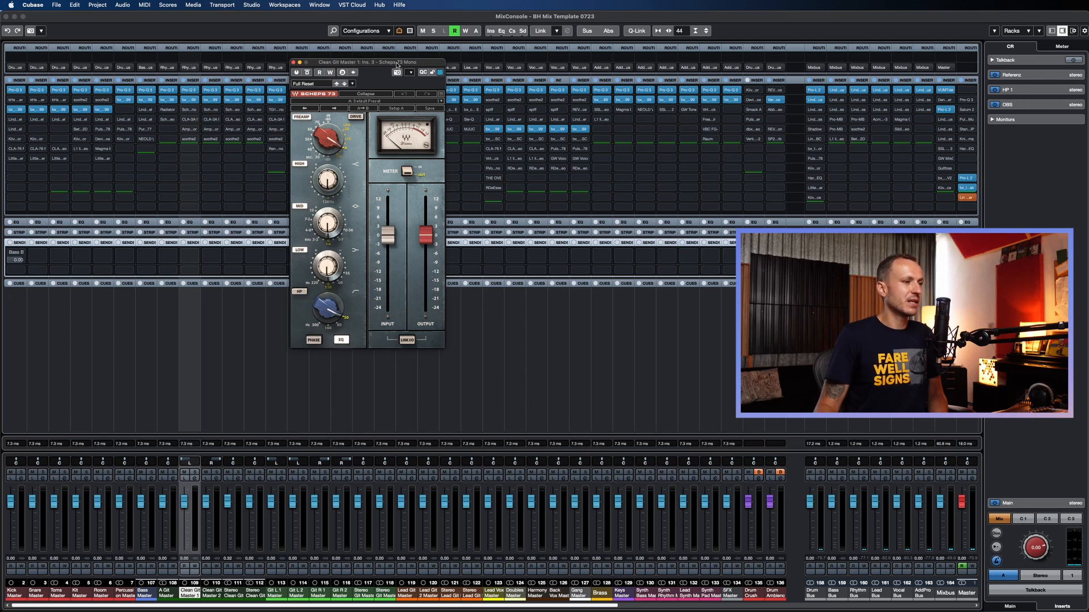
drag(397, 64, 590, 98)
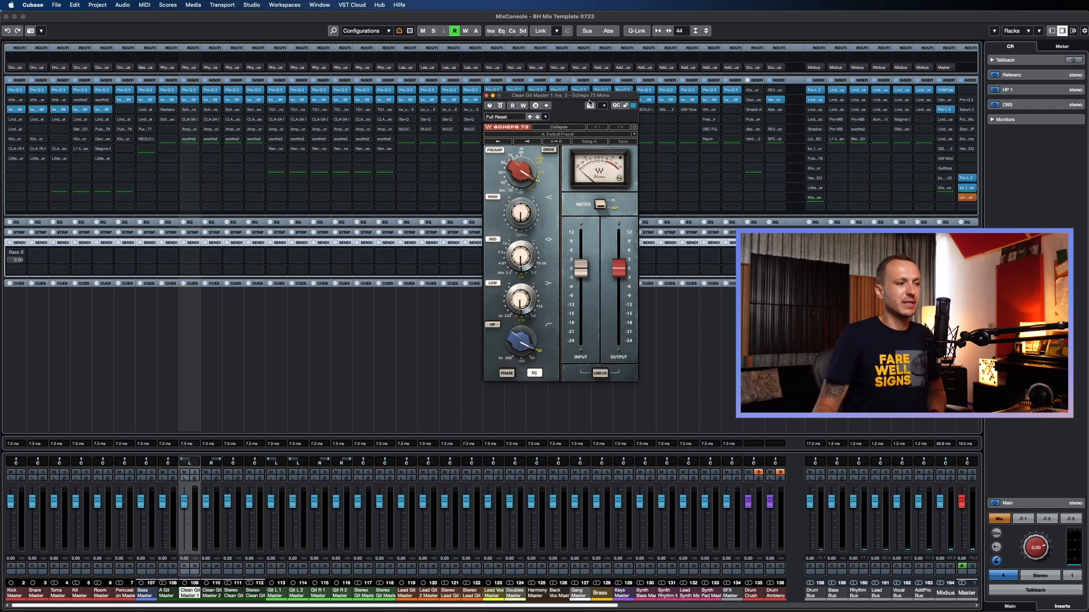
mouse_move(530, 172)
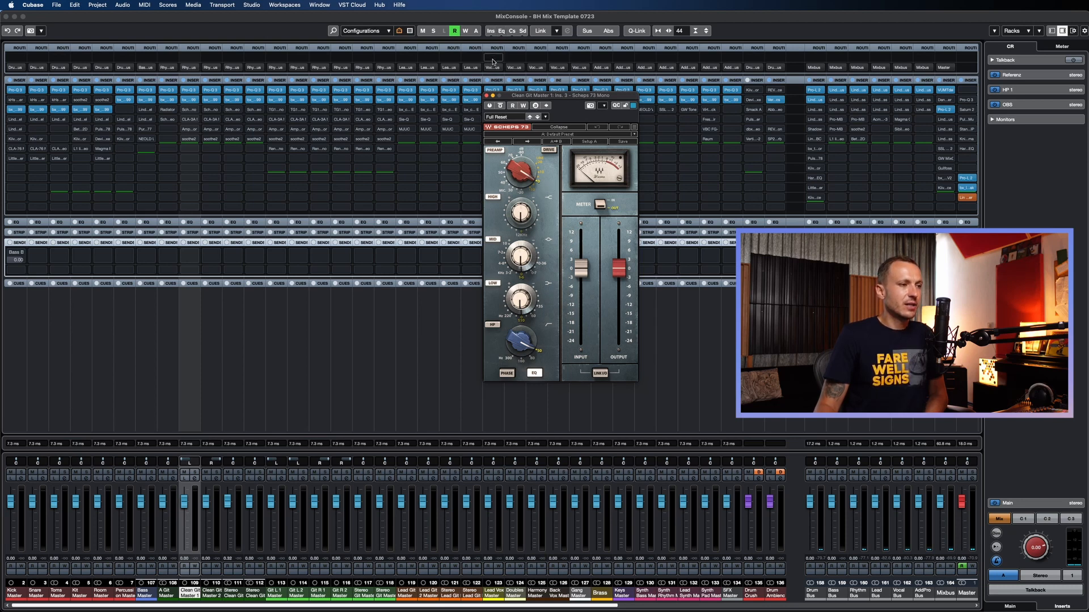
click(487, 96)
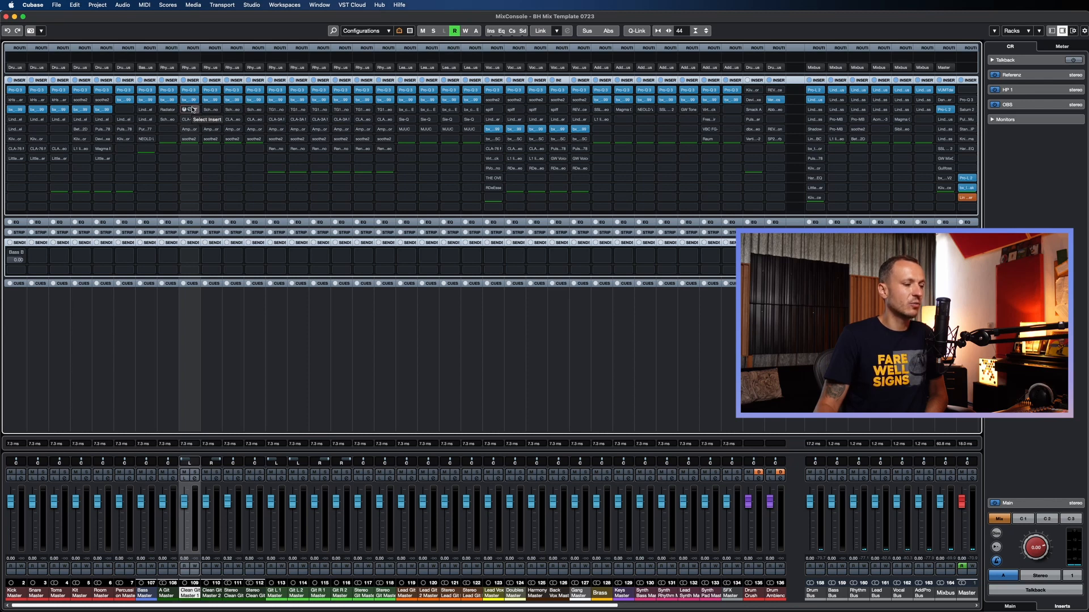
click(196, 121)
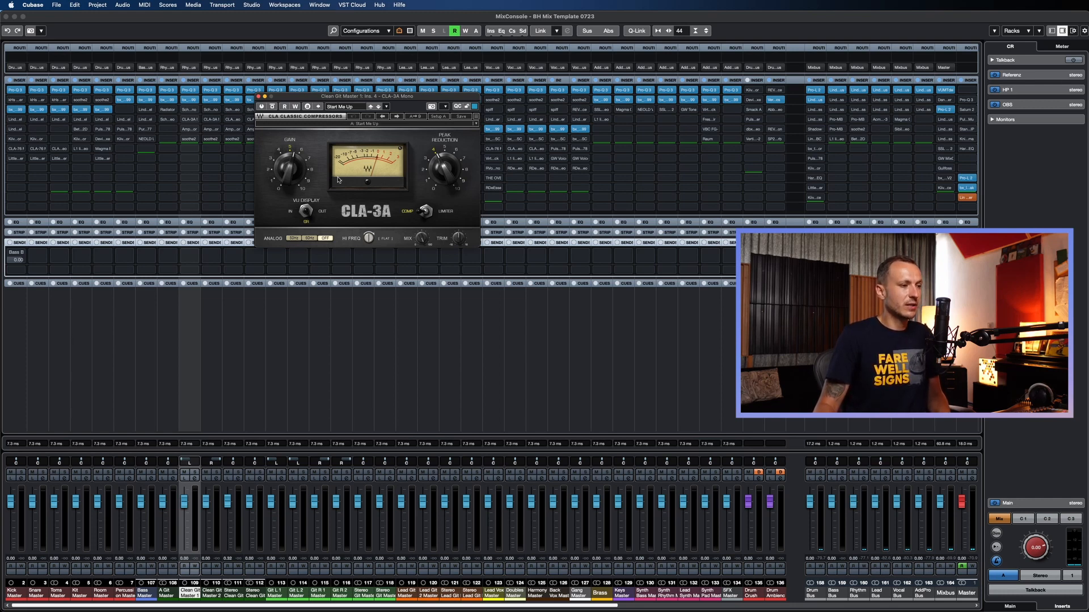
click(259, 98)
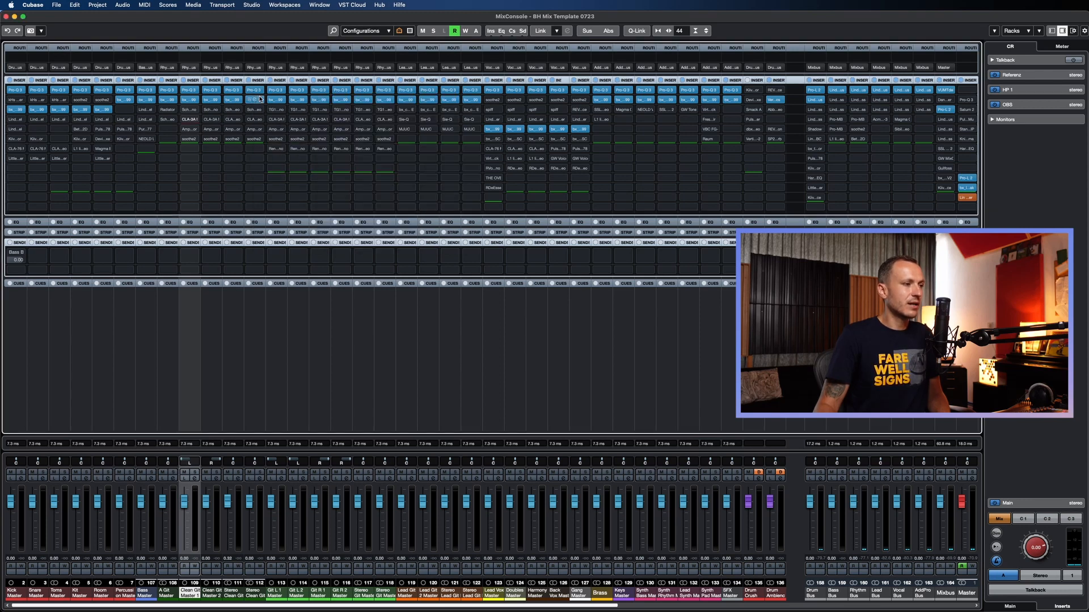
Step: Inspect the Amplified Instrument Processor on Clean Git Master 1, toggling its Proprietary Signal Processing on and off, and close the editor
click(189, 129)
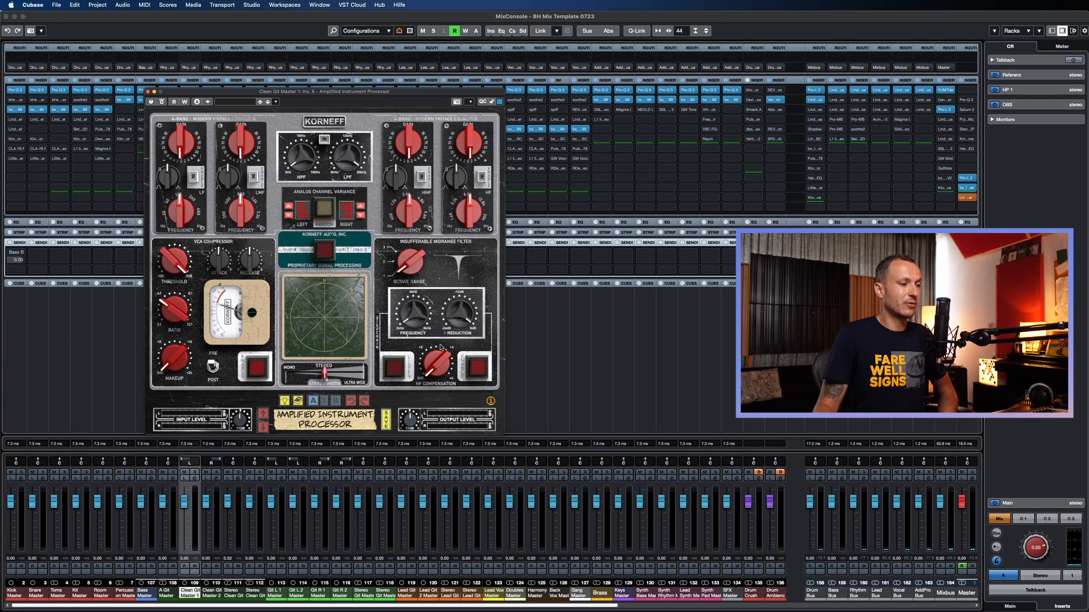
click(326, 252)
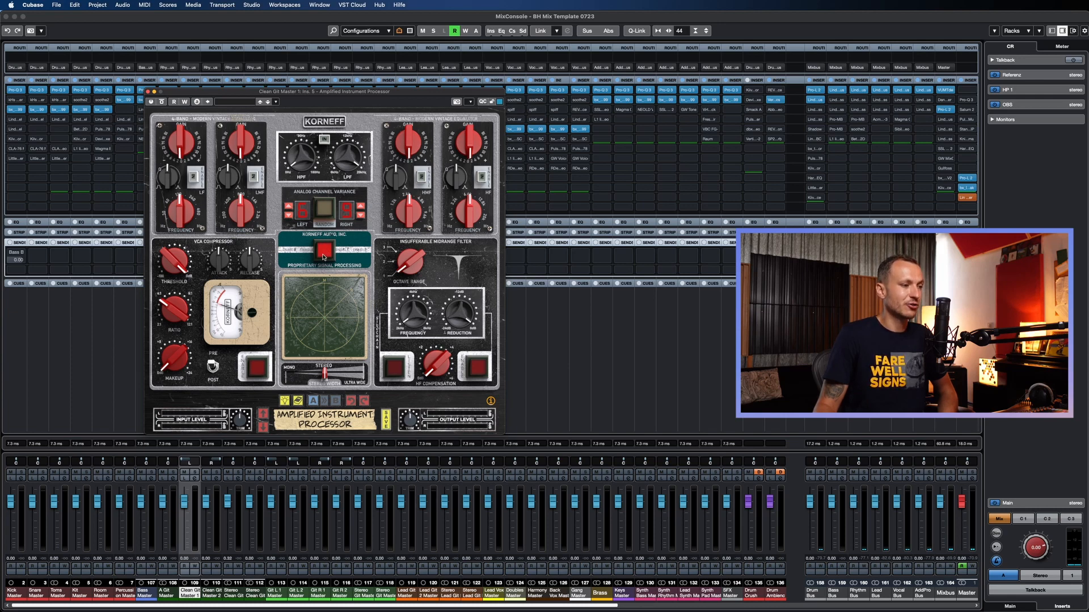
click(324, 256)
click(323, 256)
click(323, 256)
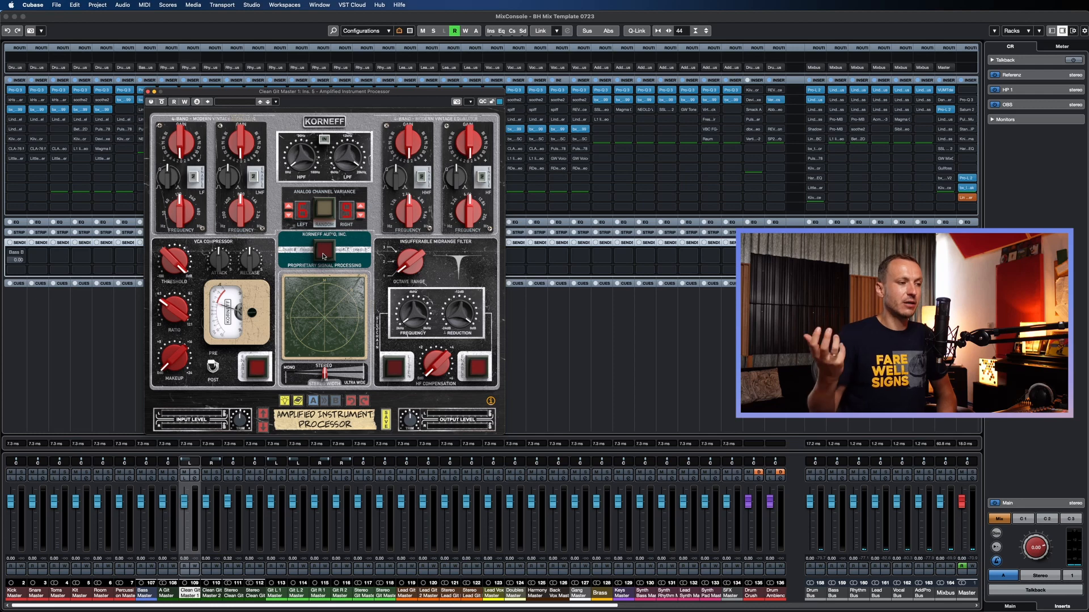
click(148, 92)
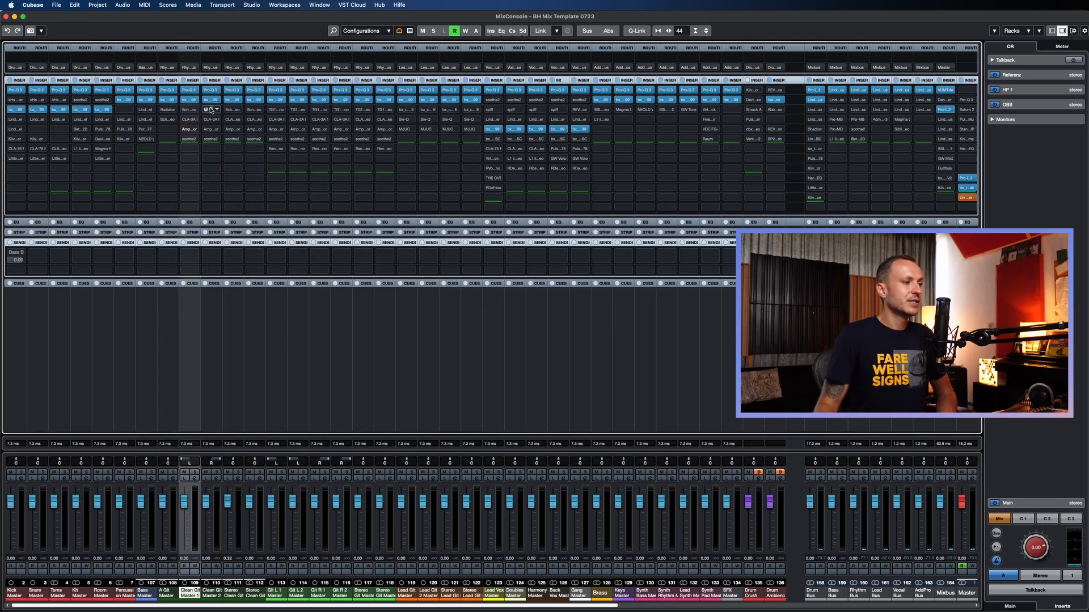
Step: View the soothe2 settings on the Clean Git Master 1 channel and close the editor
click(191, 142)
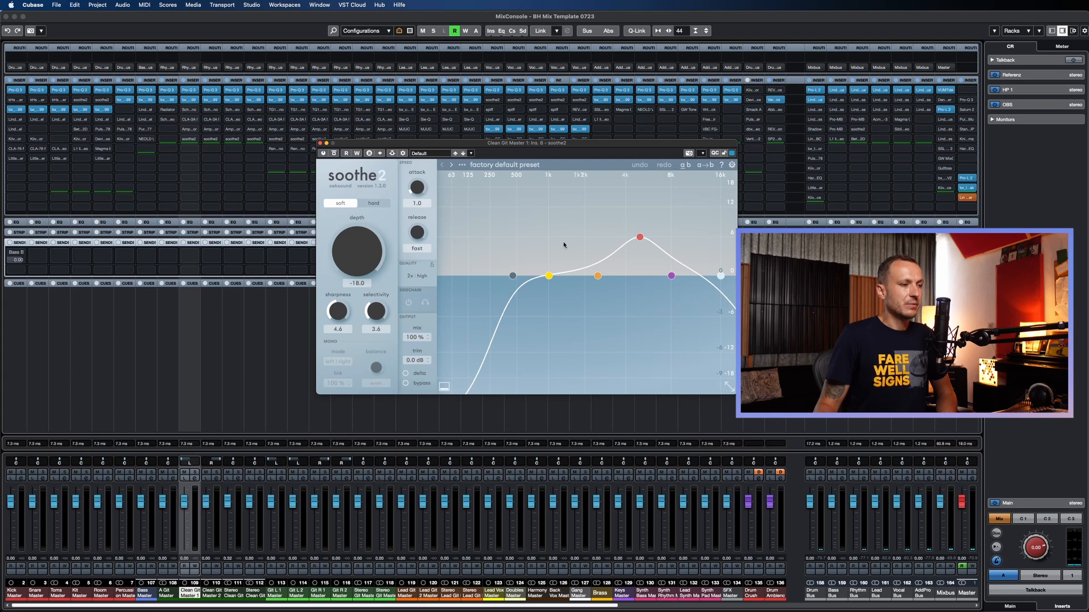
click(319, 143)
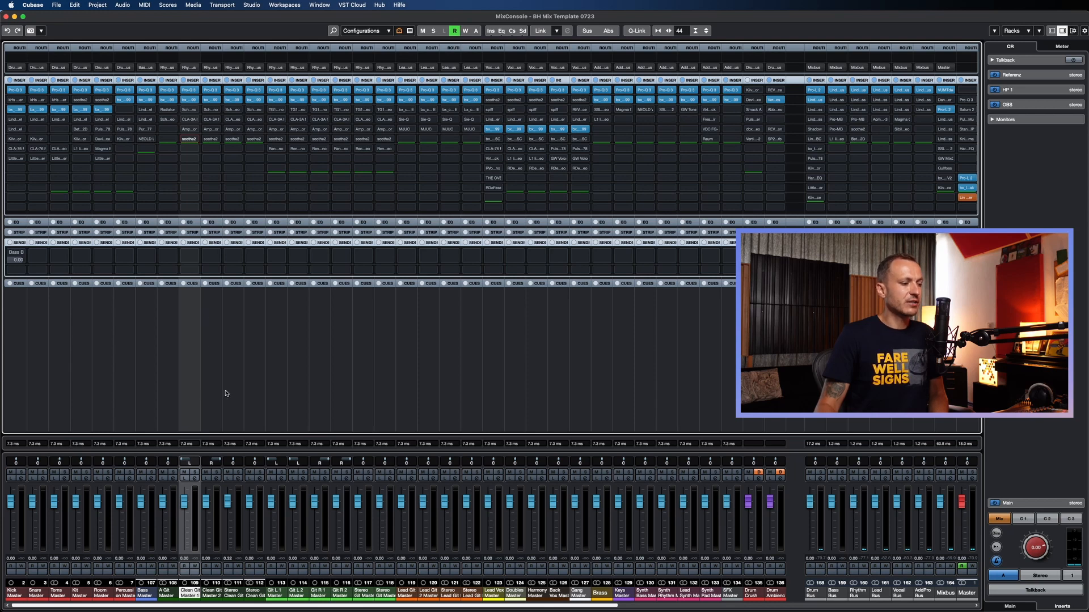
Step: Select the Git L 1 Master channel and inspect its TG12345 and CLA-3A inserts, closing each editor
click(283, 426)
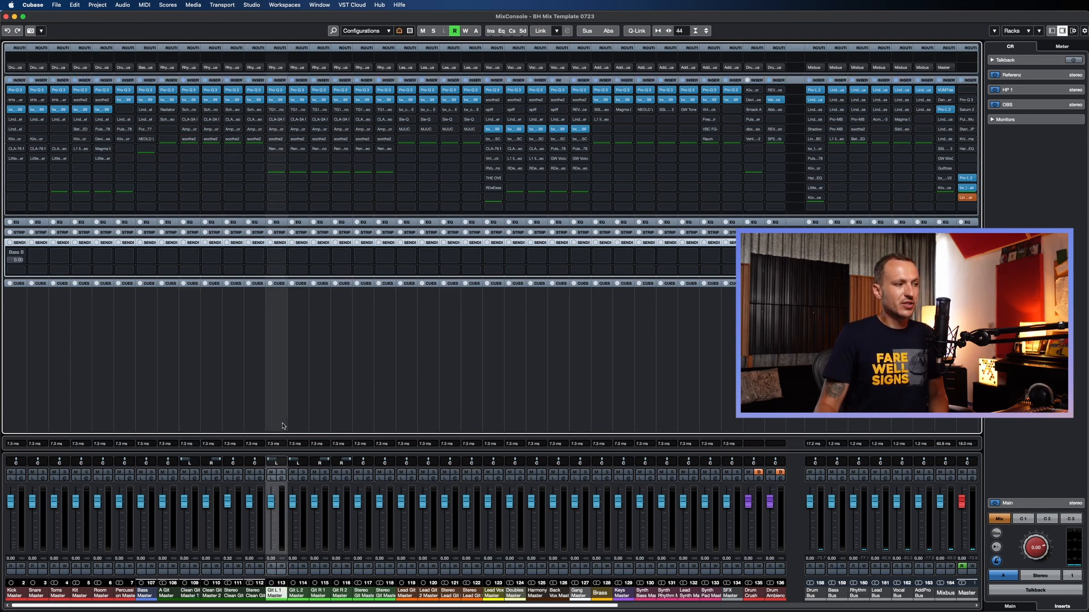
click(278, 111)
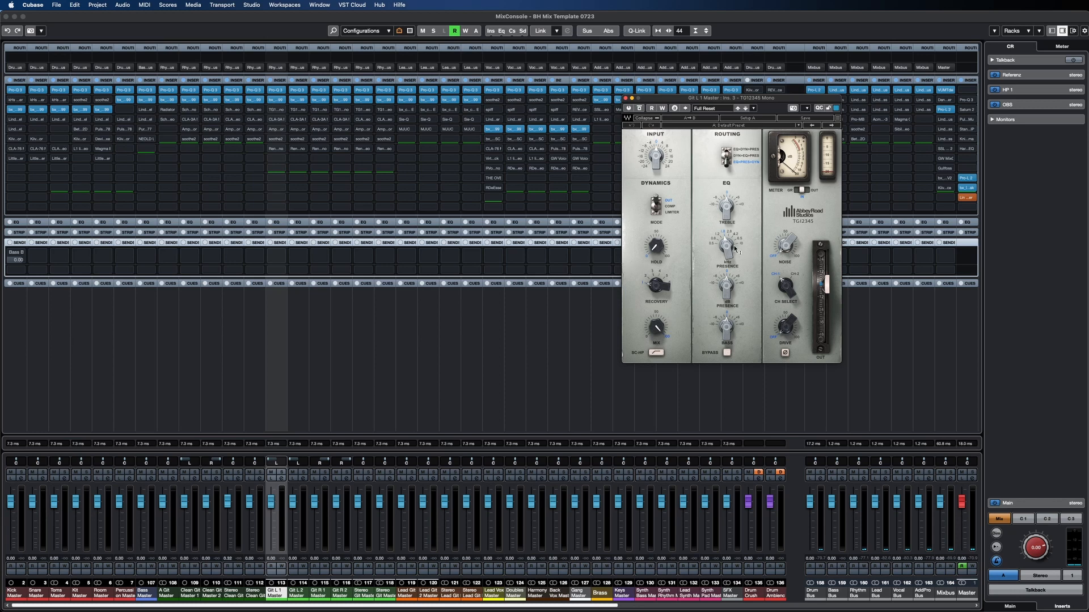
mouse_move(733, 256)
mouse_move(734, 327)
click(626, 99)
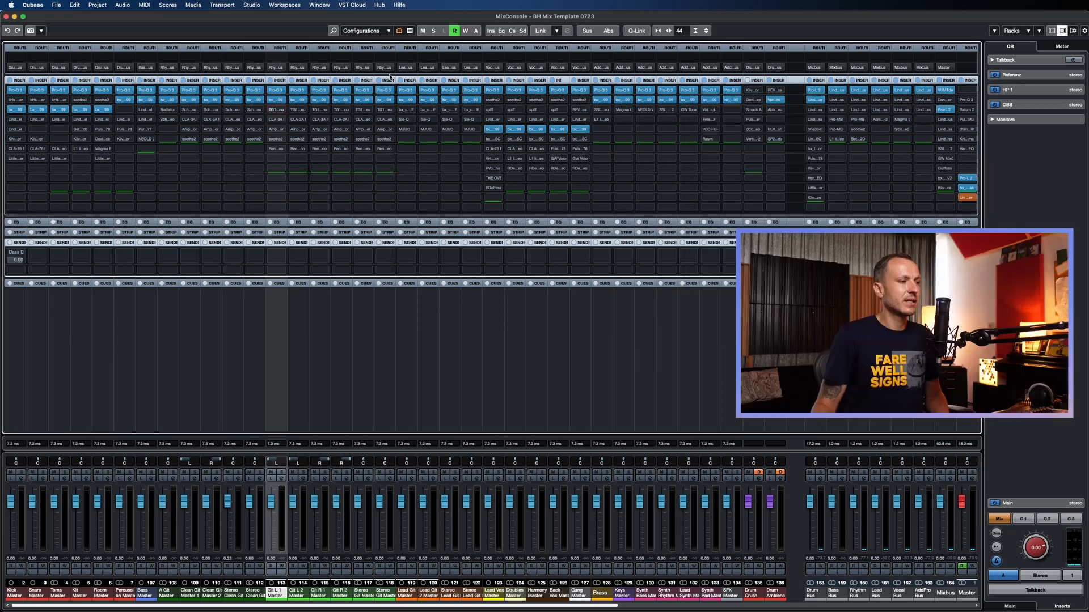
click(277, 120)
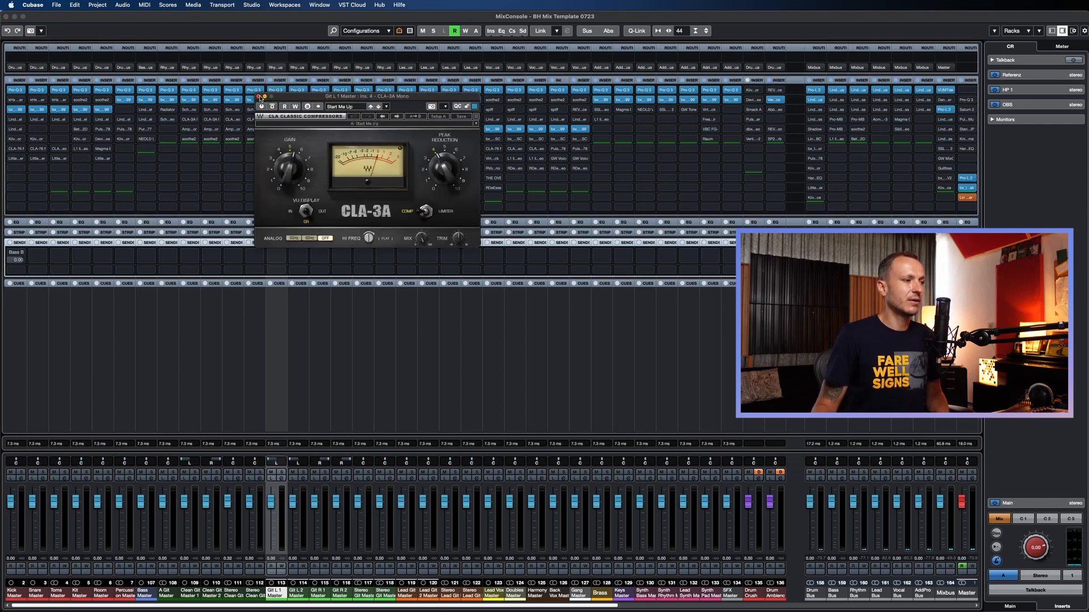
click(259, 97)
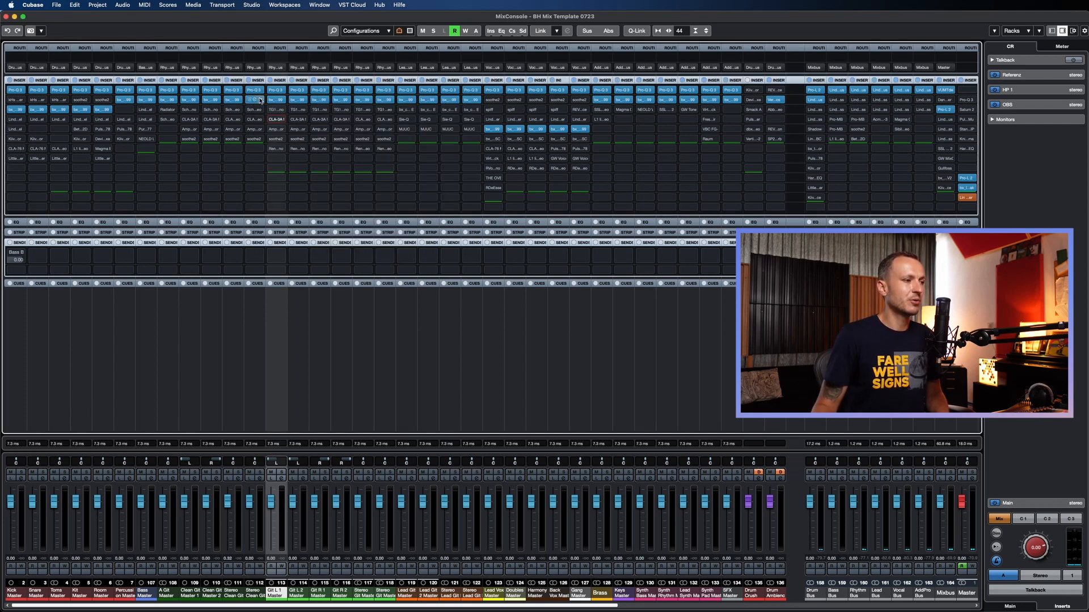
Step: View the Amplified Instrument Processor settings on the Git L 1 Master channel and close the editor
click(278, 129)
click(194, 51)
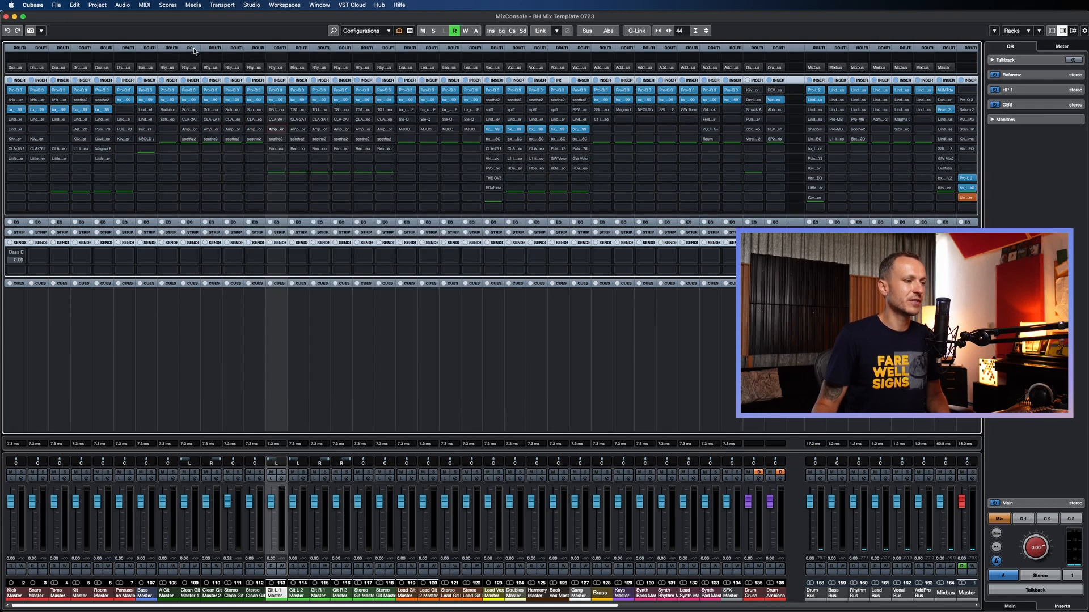
click(277, 129)
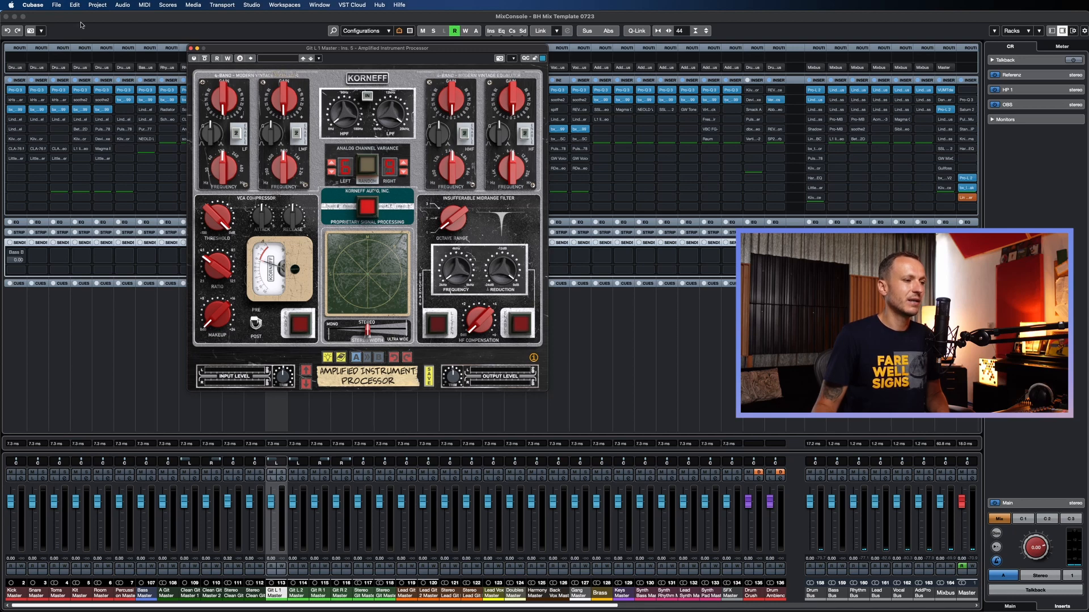
click(191, 49)
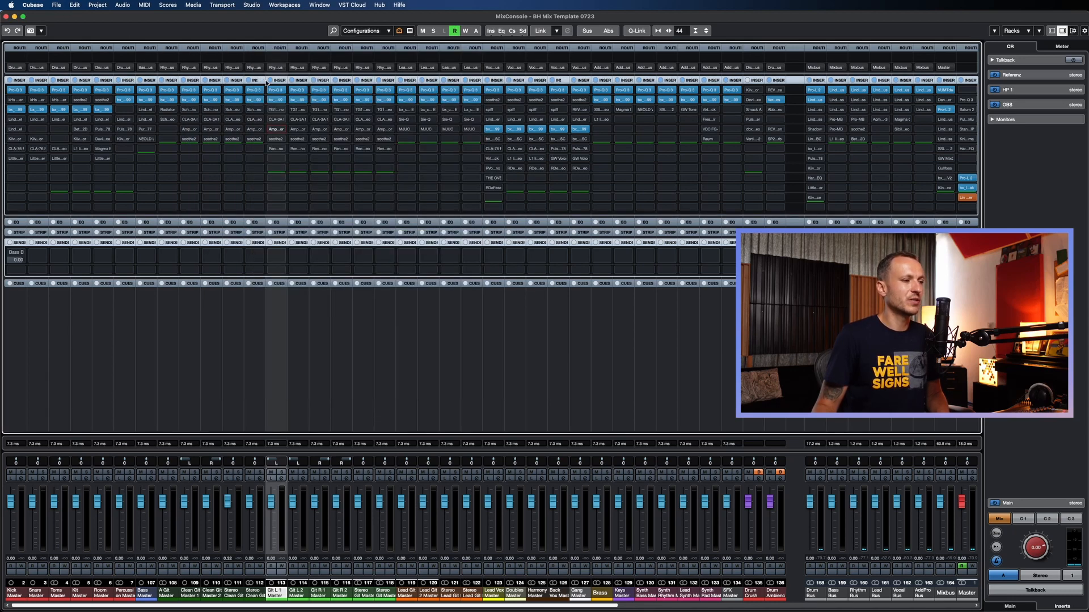
Step: Inspect the soothe2 and Renaissance Axx inserts on the Git L 1 Master channel, closing each editor
click(276, 139)
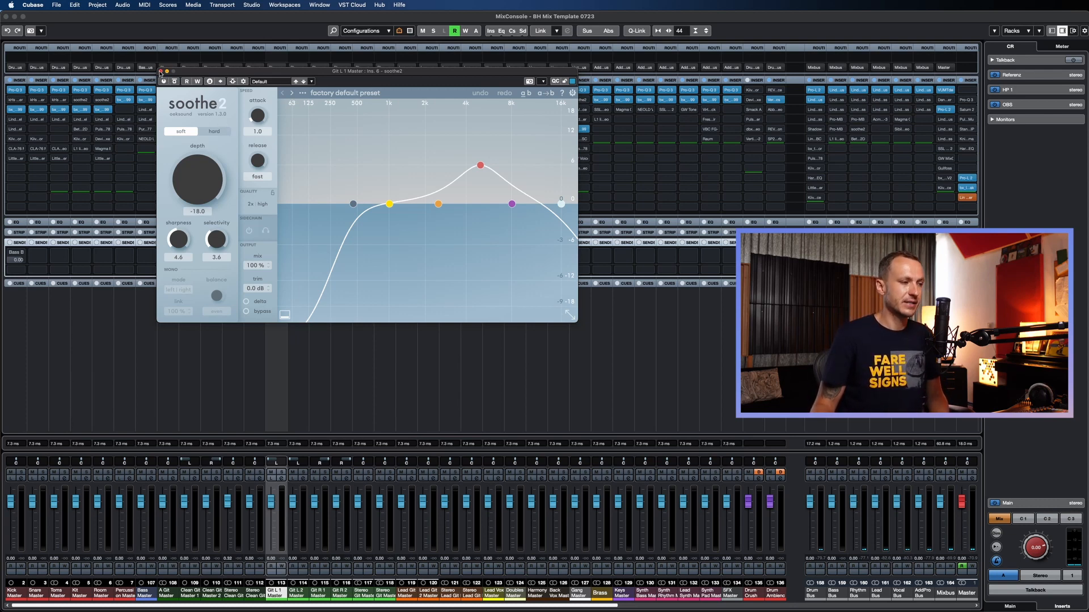
click(160, 72)
click(276, 149)
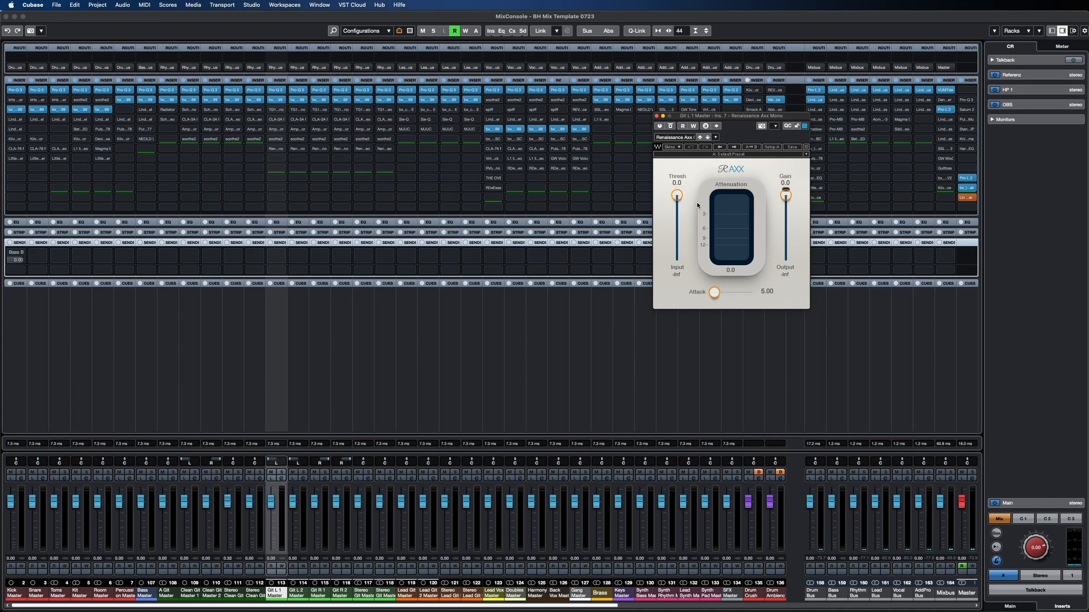
click(656, 116)
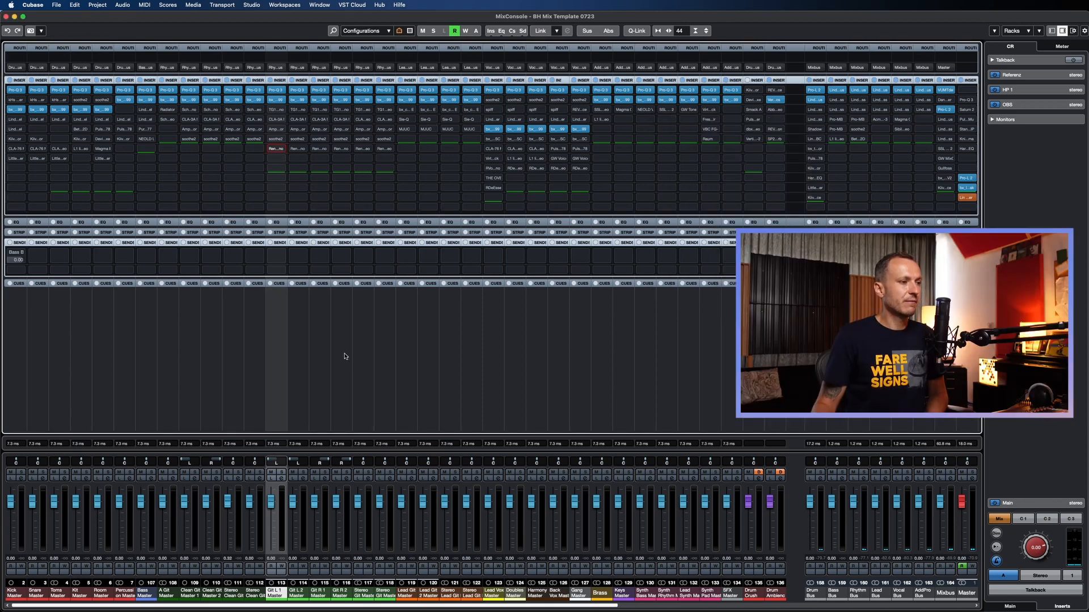
Step: Select the Lead Git Master channel and inspect the Lindell 80 Bus, 50 Buss and 69 Buss inserts on the Rhythm Bus, closing each editor
click(378, 359)
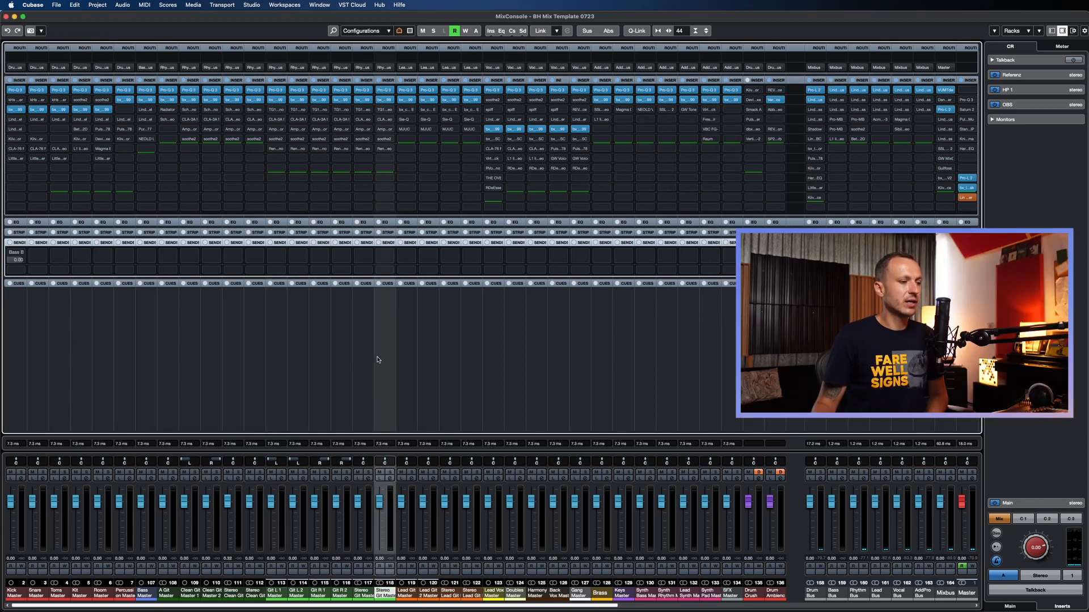
click(409, 358)
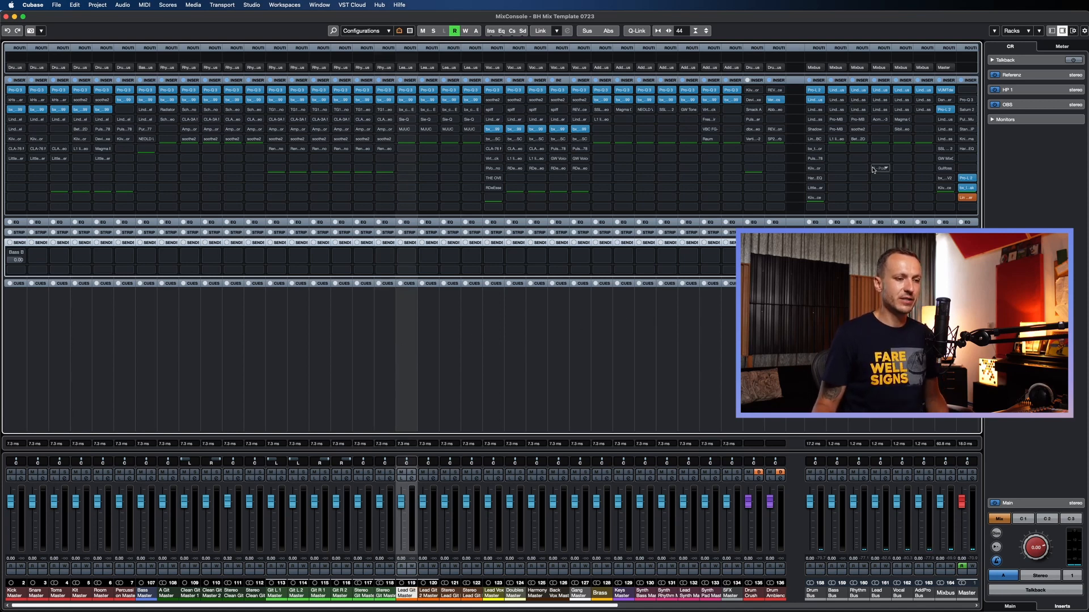
click(860, 92)
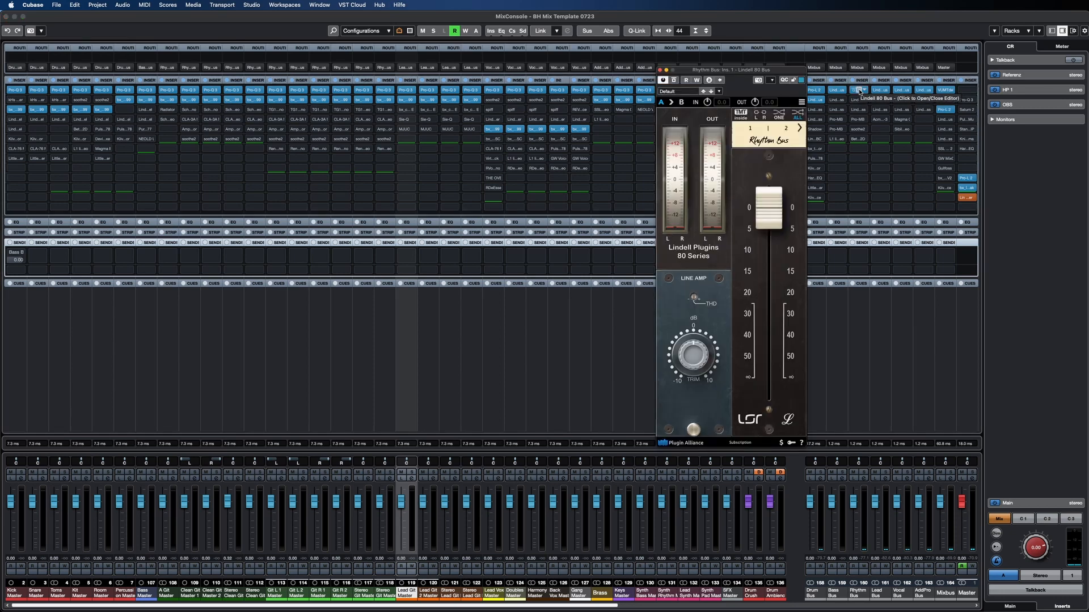
drag(753, 71, 511, 50)
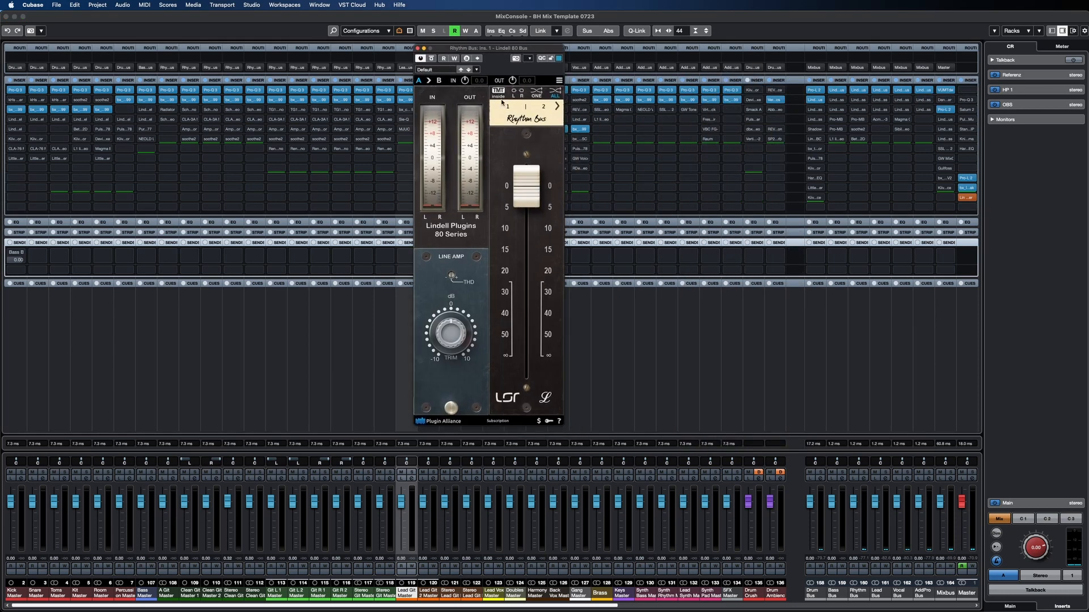
click(417, 49)
click(859, 101)
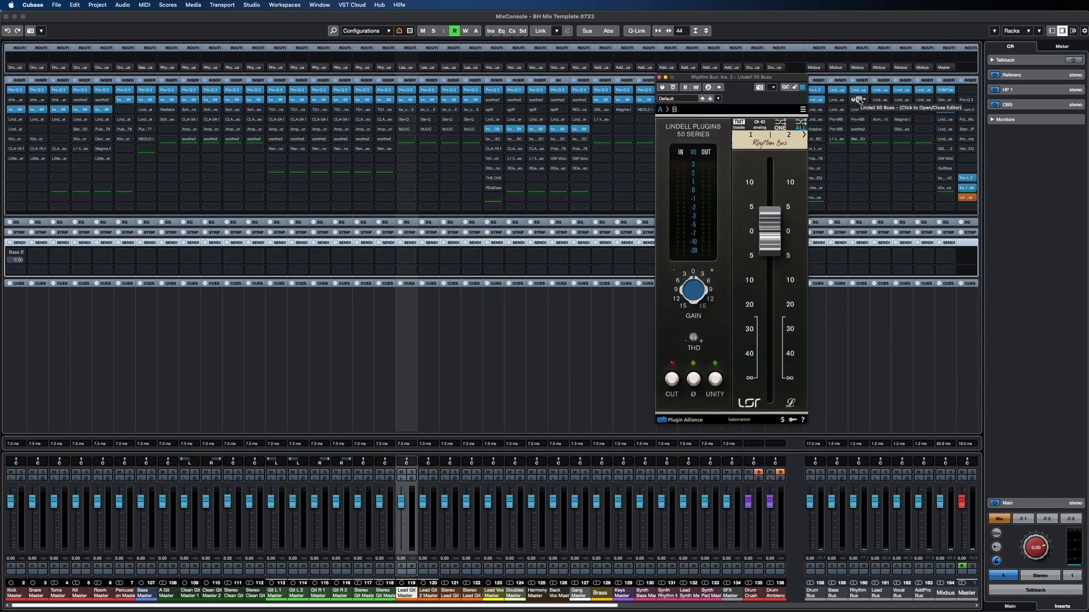
click(859, 100)
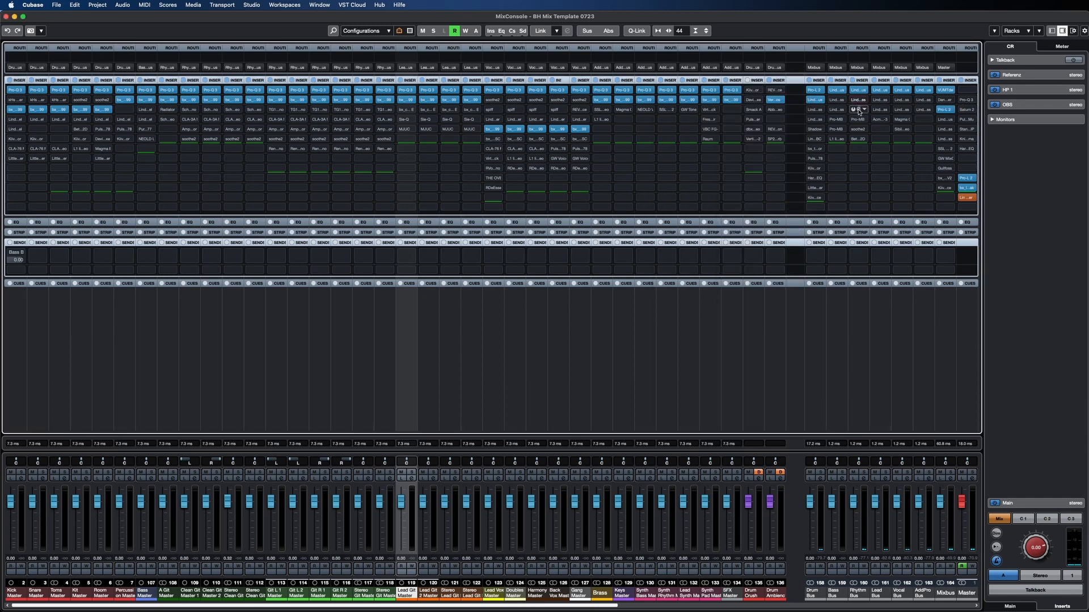
click(859, 111)
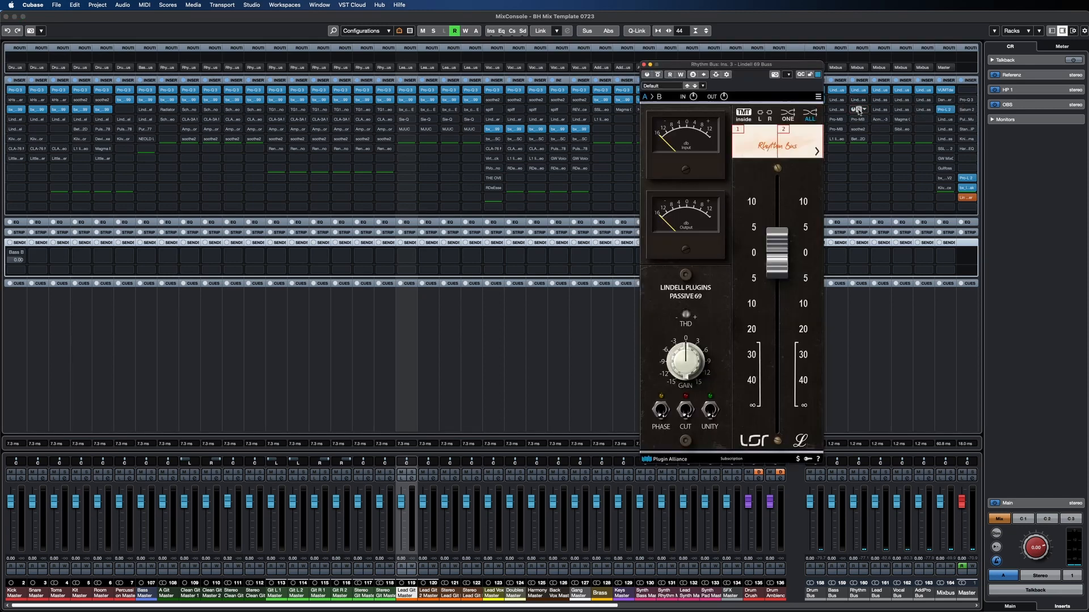
click(858, 111)
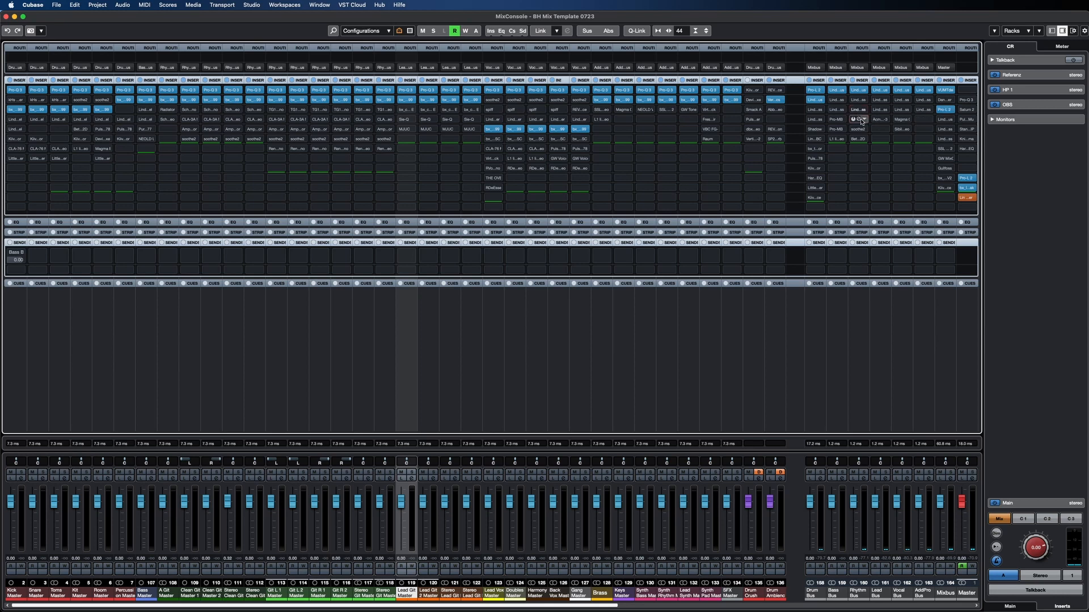
Step: View the two bands of the FabFilter Pro-MB insert on the Rhythm Bus and close the editor
click(862, 120)
click(856, 112)
click(859, 119)
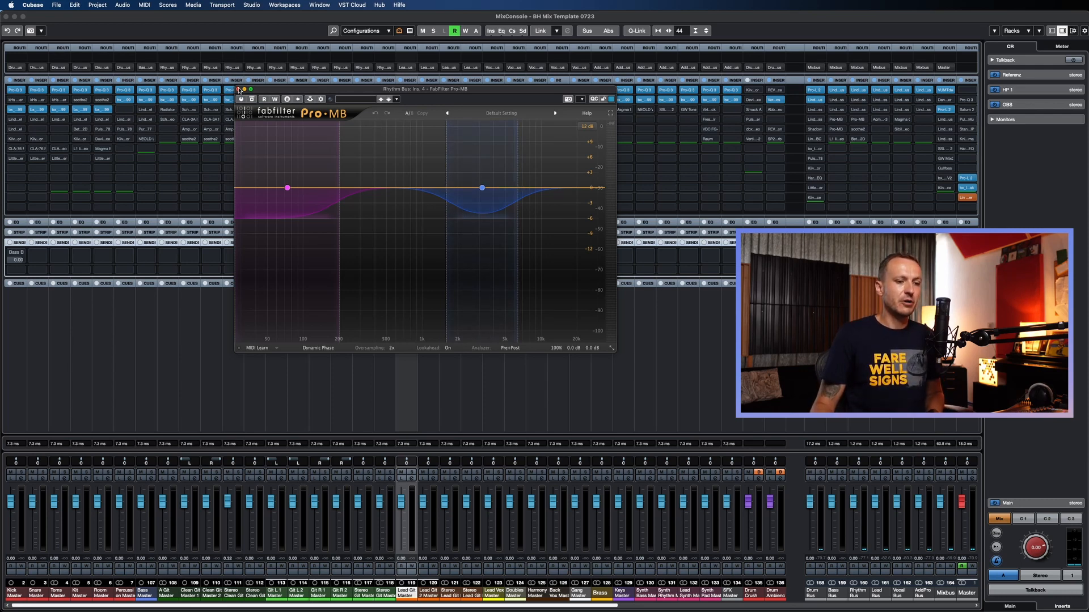
click(238, 89)
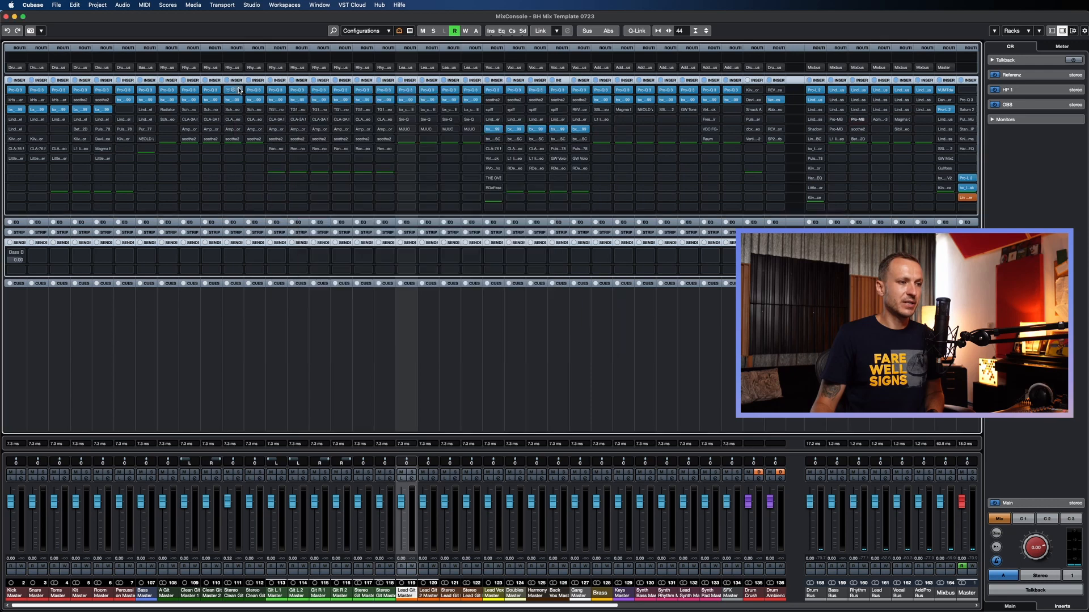
Step: Inspect the soothe2 and Bettermaker EQ232D inserts on the Rhythm Bus, closing each editor
click(859, 131)
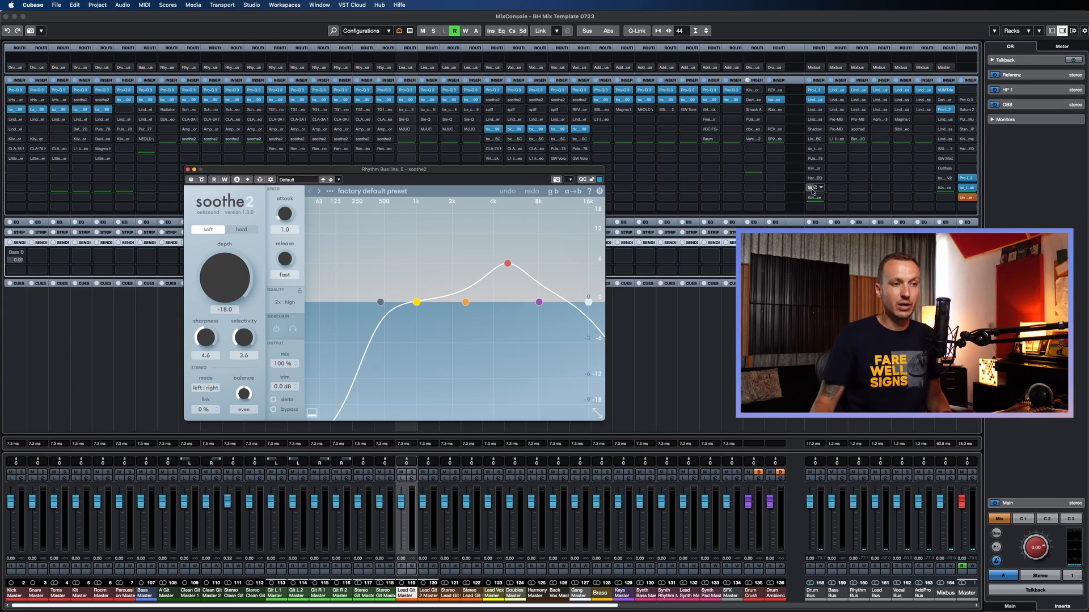
click(189, 170)
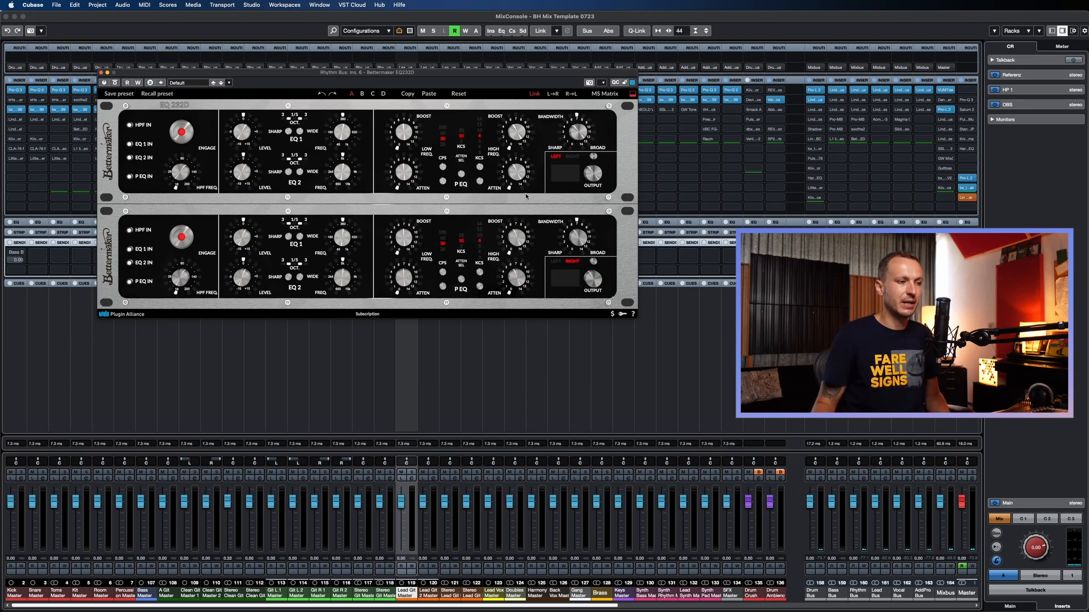
click(105, 72)
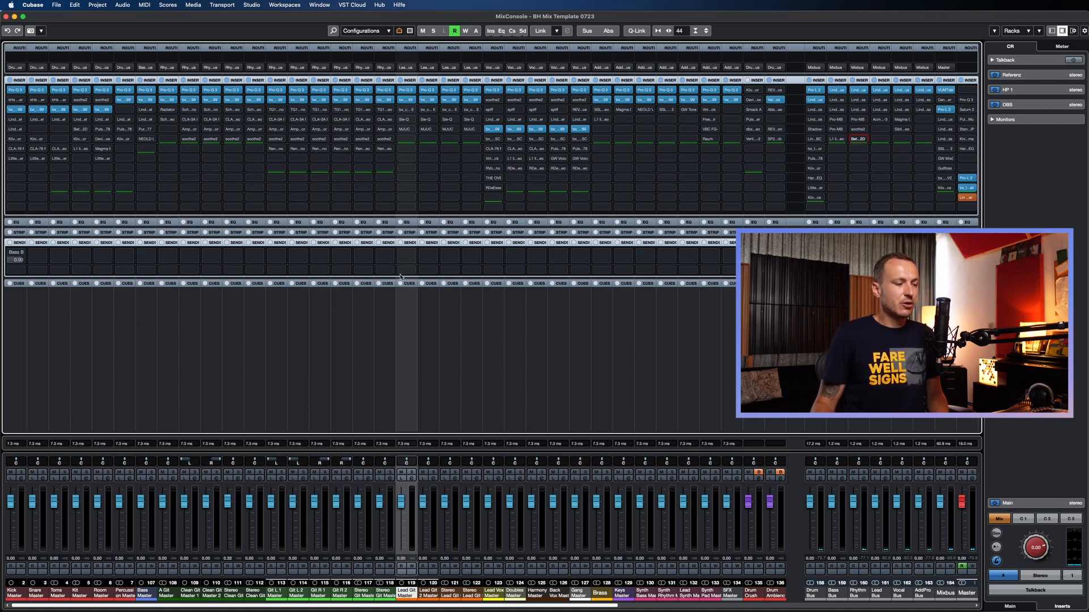
Step: Inspect the bx_console SSL 4000 E and Sie-Q inserts on the Lead Git Master channel, closing each editor
click(409, 110)
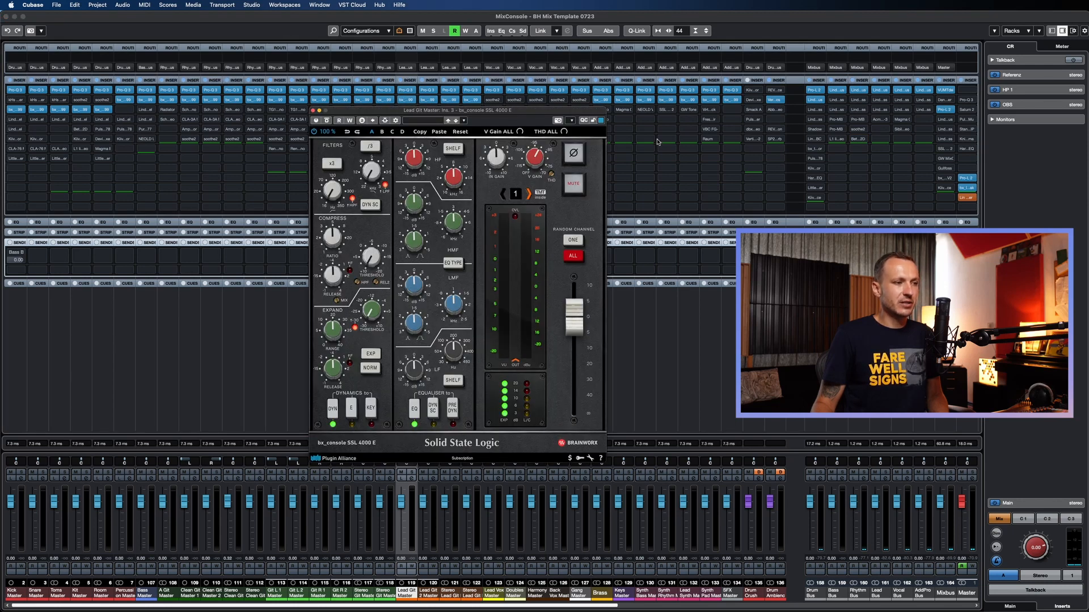
drag(552, 116, 645, 108)
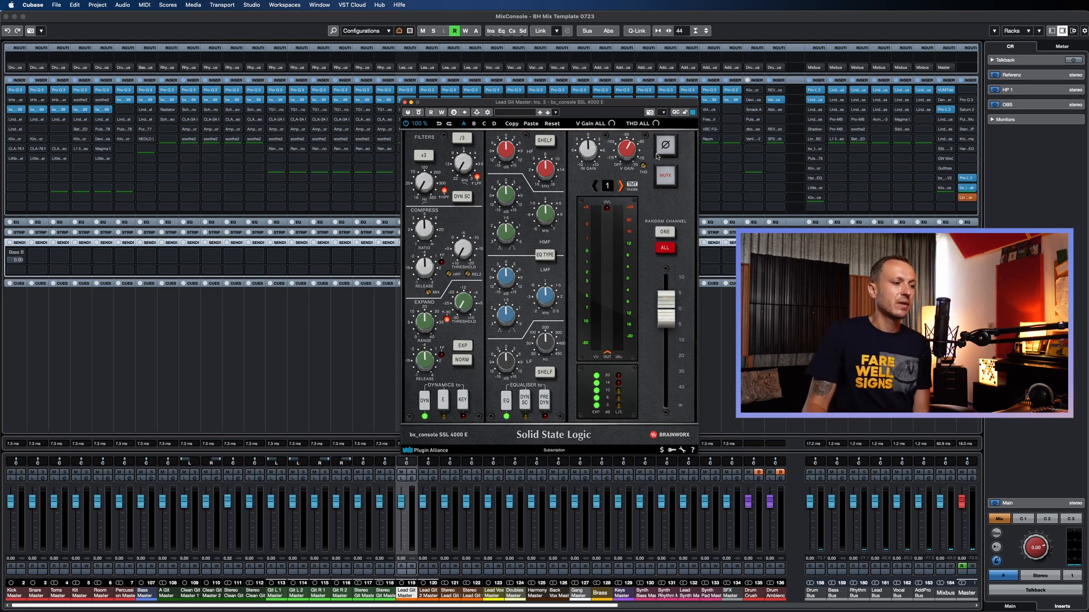
click(405, 102)
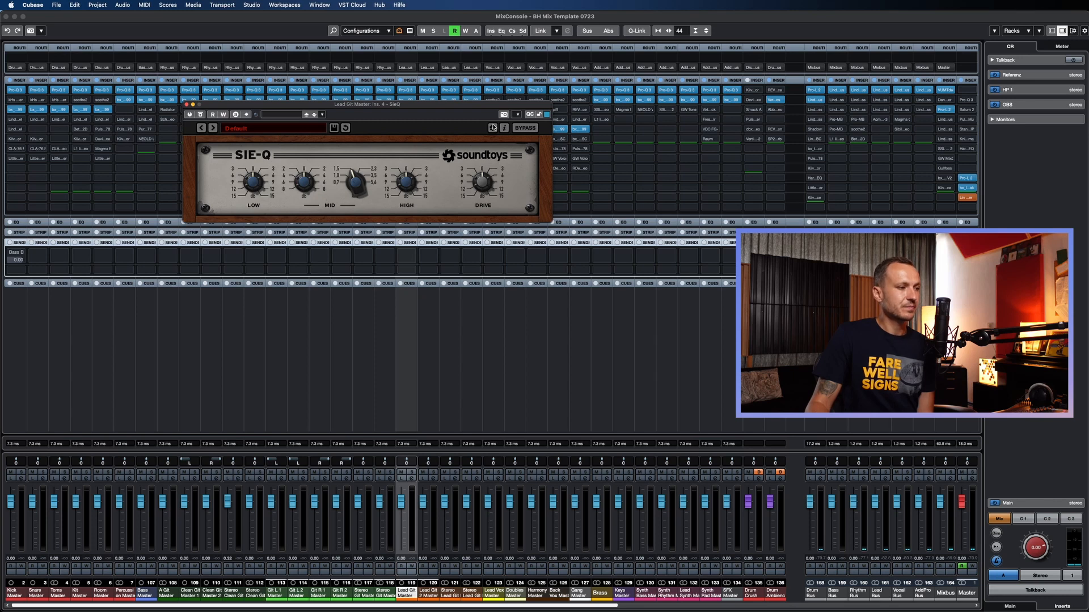
drag(347, 169, 351, 204)
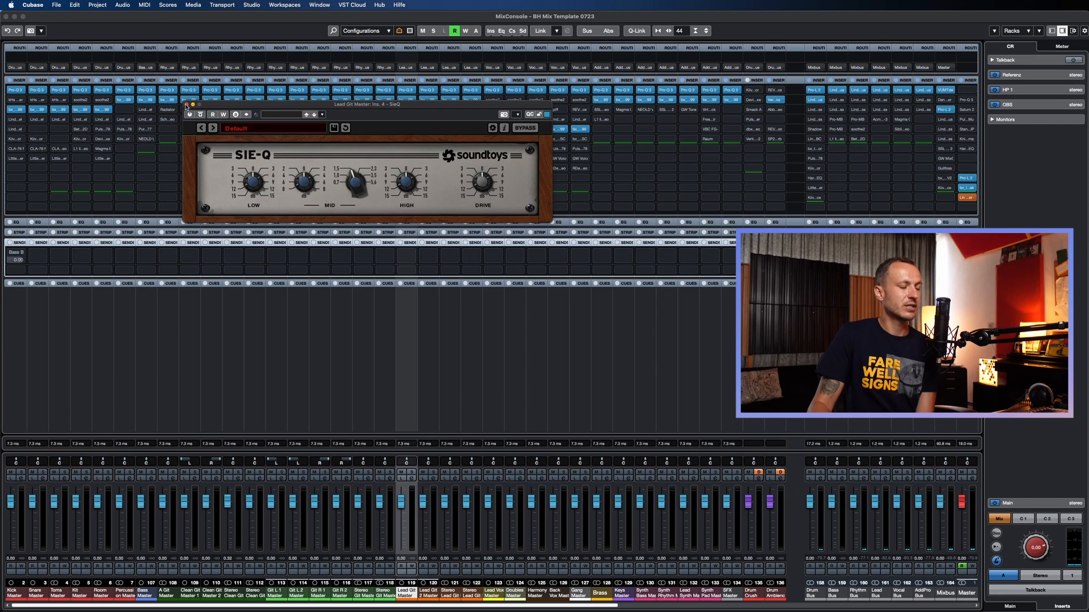
click(186, 105)
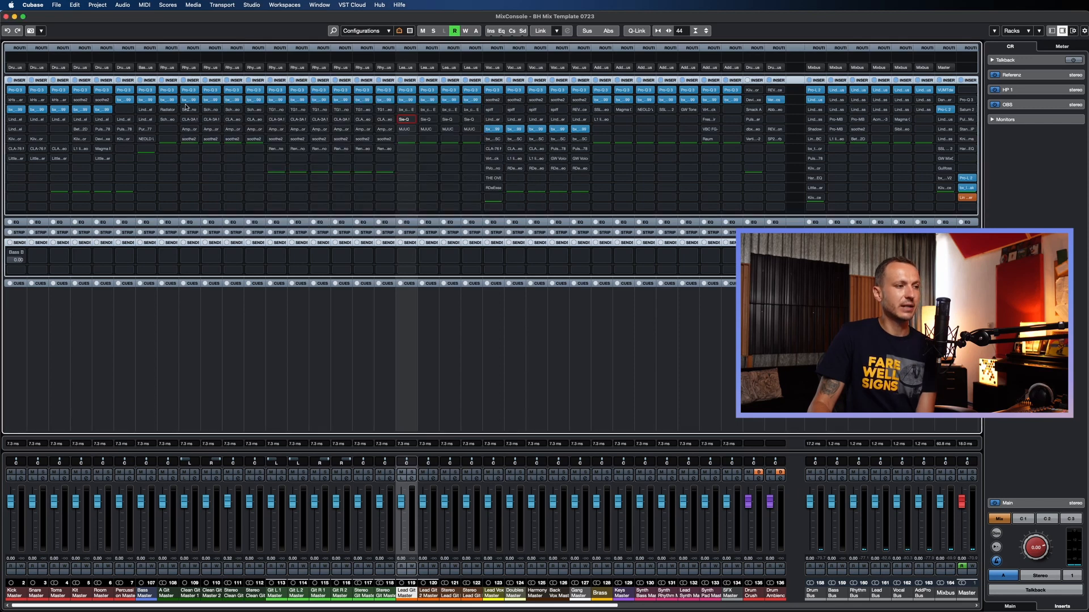
Step: Compare the Mk2 and Mk3 models of the MJUC compressor on Lead Git Master, return to Mk1, and close the editor
click(407, 130)
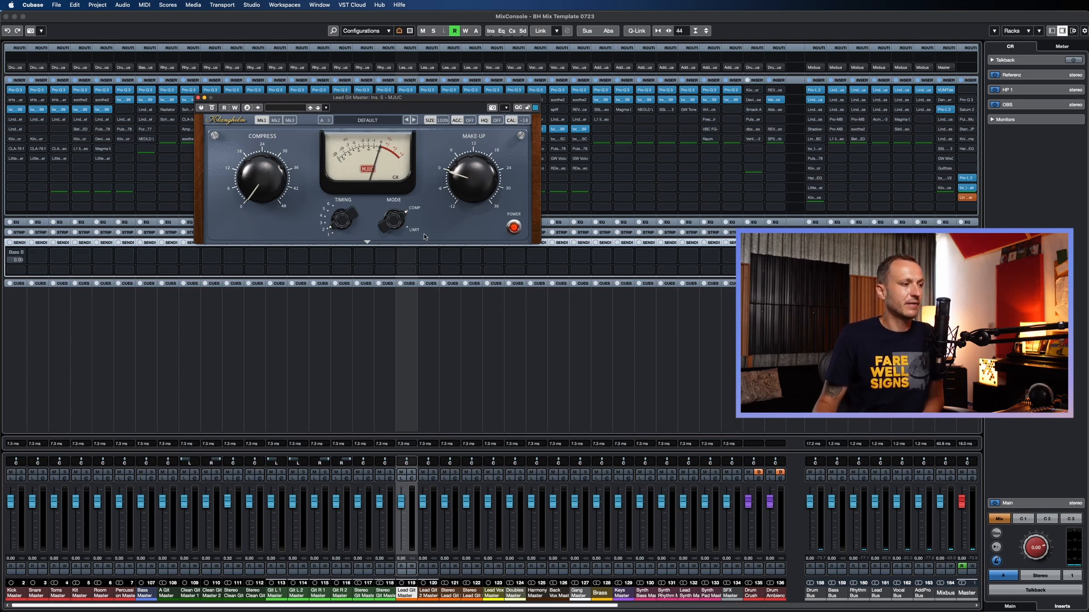
click(275, 120)
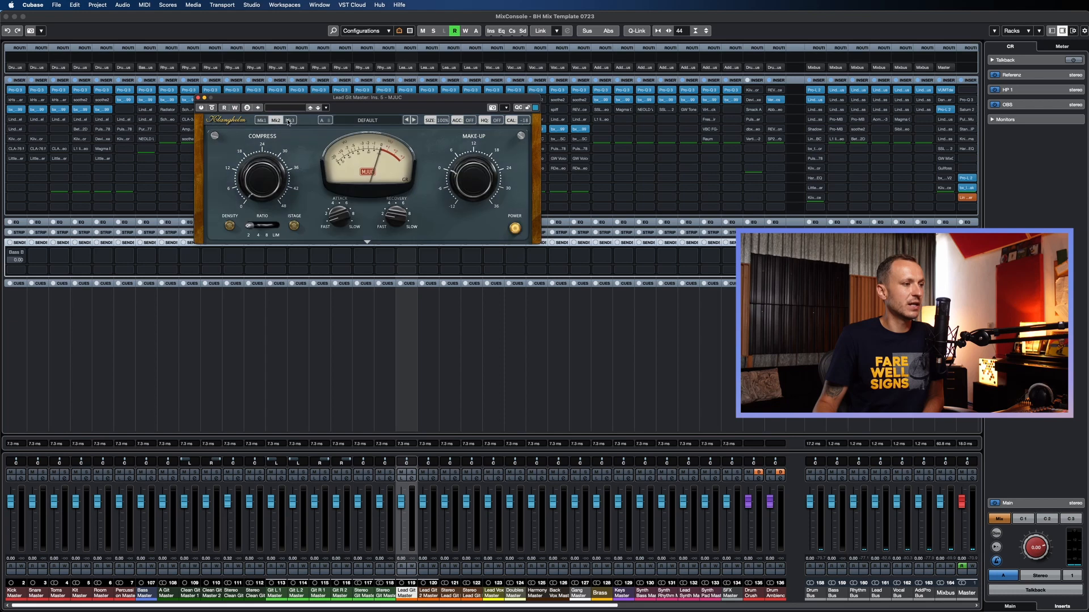
click(289, 120)
click(262, 121)
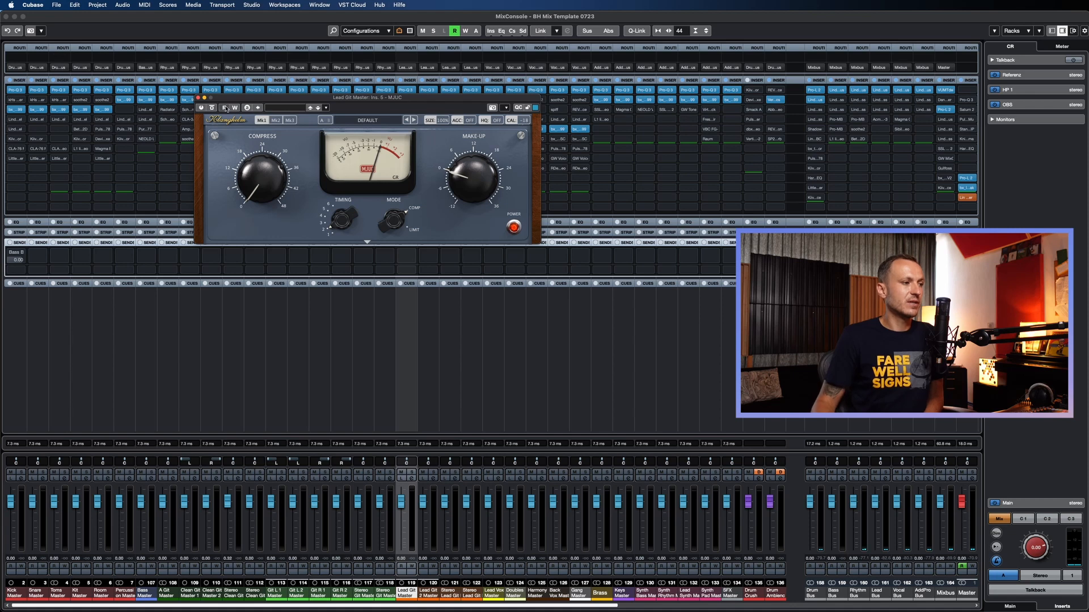
click(198, 98)
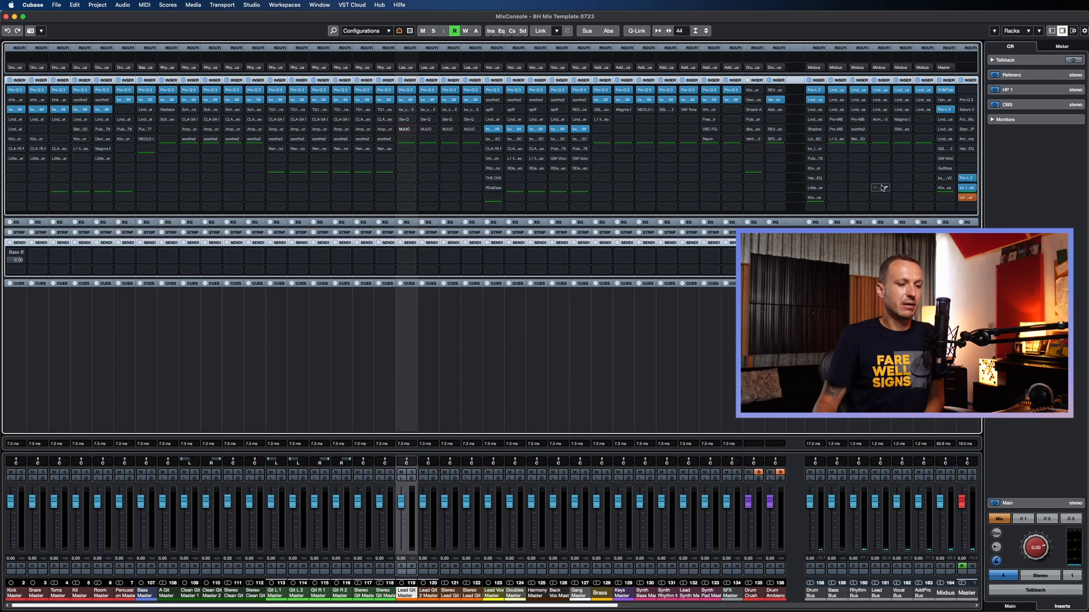
Step: Inspect the Lead Bus inserts from the first slot through the Acme Opticom XLA-3 in slot 4, closing each editor
click(879, 89)
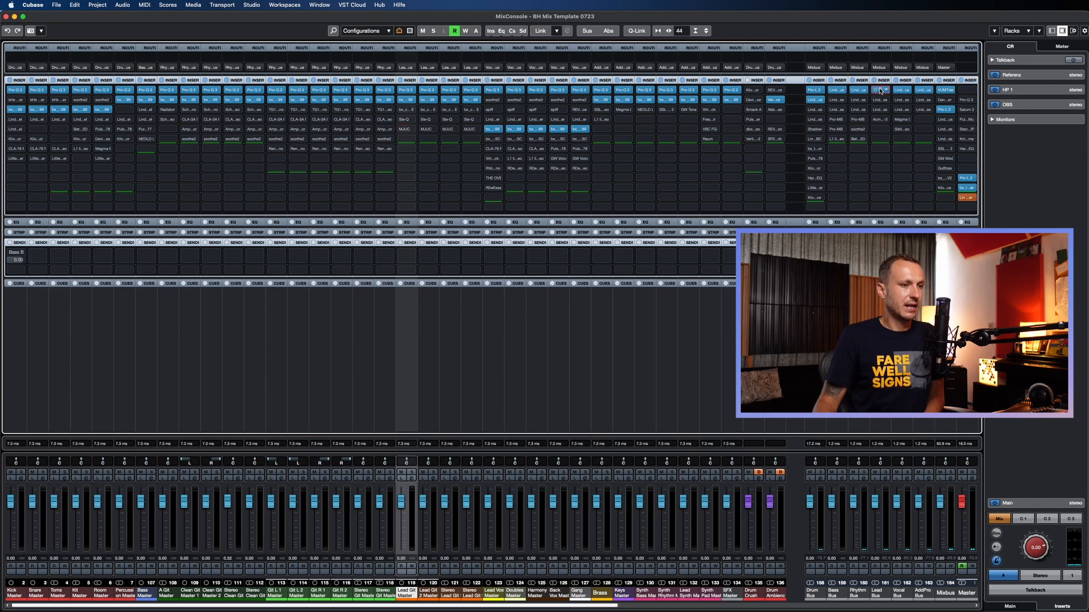
click(879, 90)
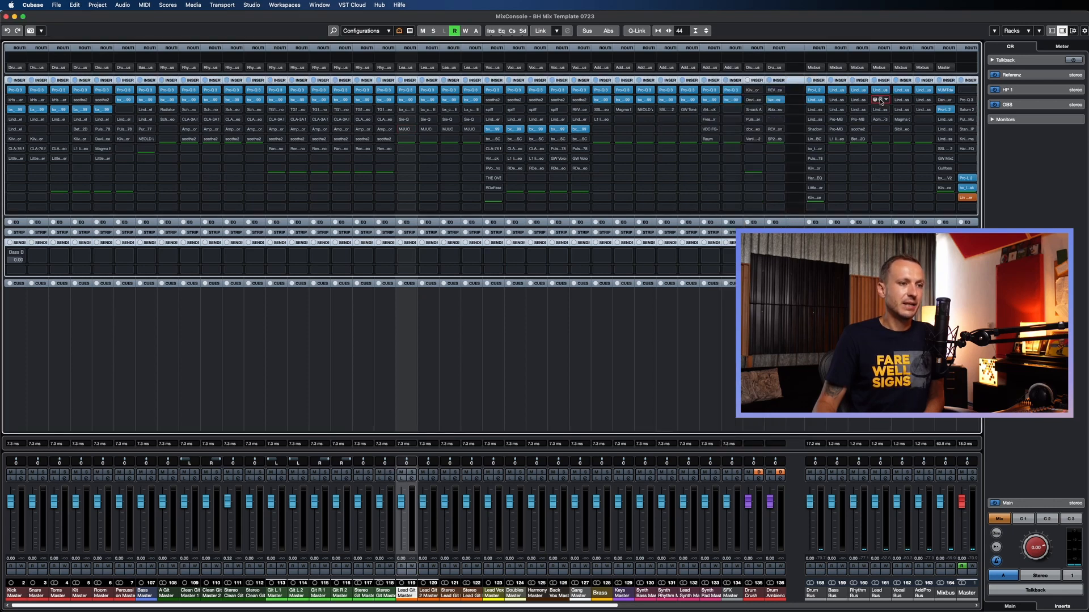
click(881, 106)
click(882, 106)
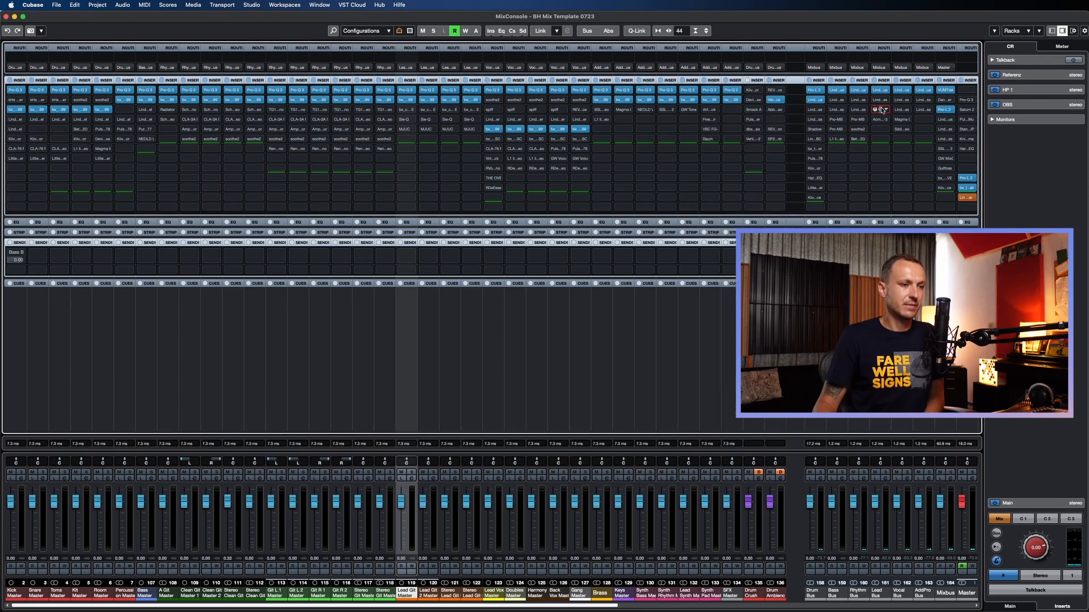
click(881, 109)
click(880, 109)
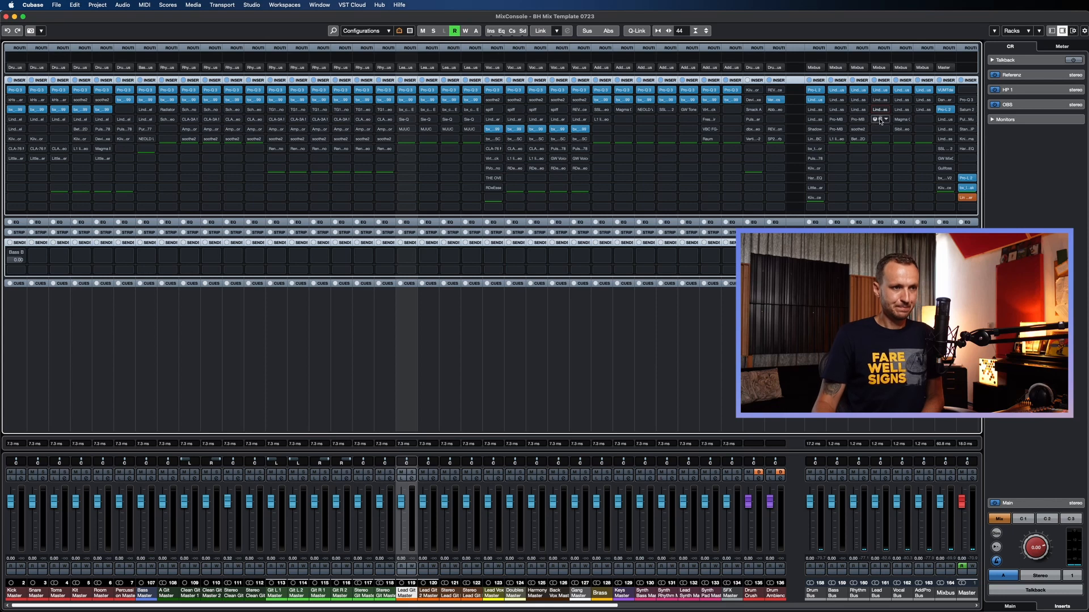
click(881, 120)
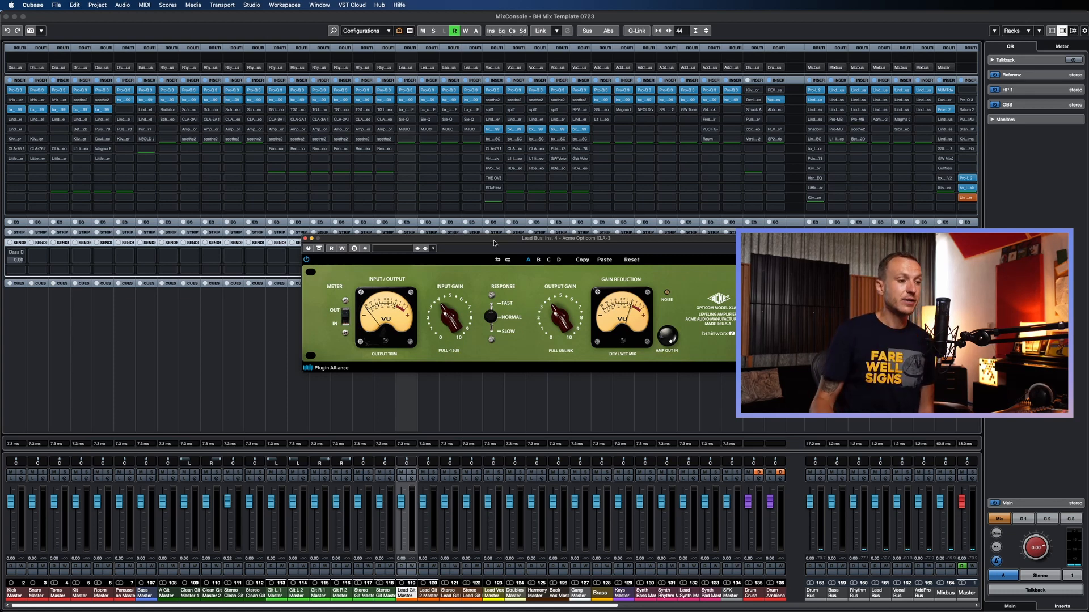
click(306, 238)
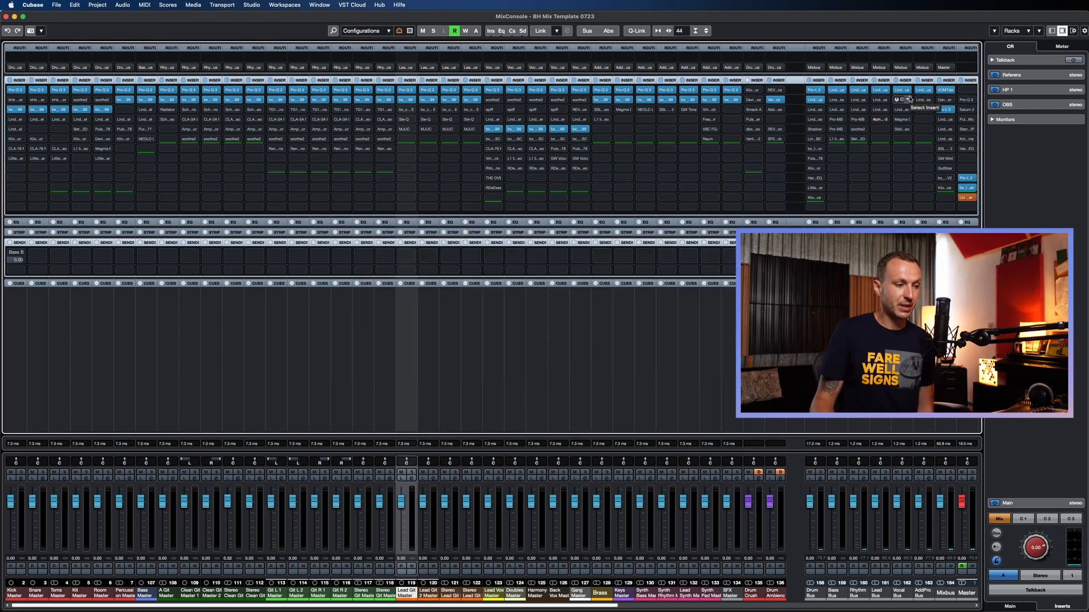
Step: Select the Lead Vox Master channel without recolouring it, and view its FabFilter Pro-Q 3 insert, closing the editor
click(500, 594)
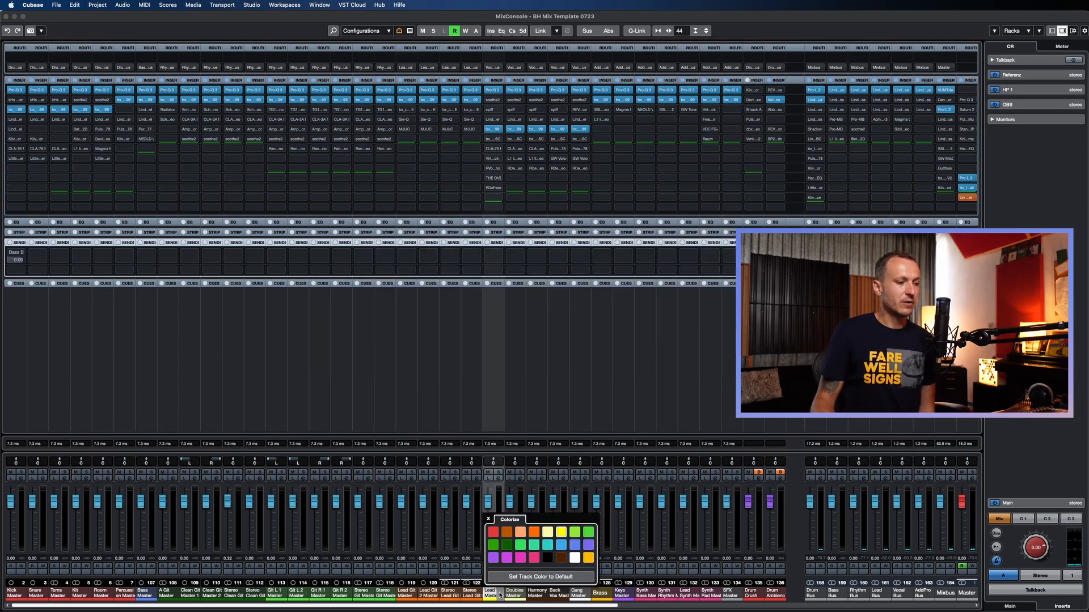
click(501, 594)
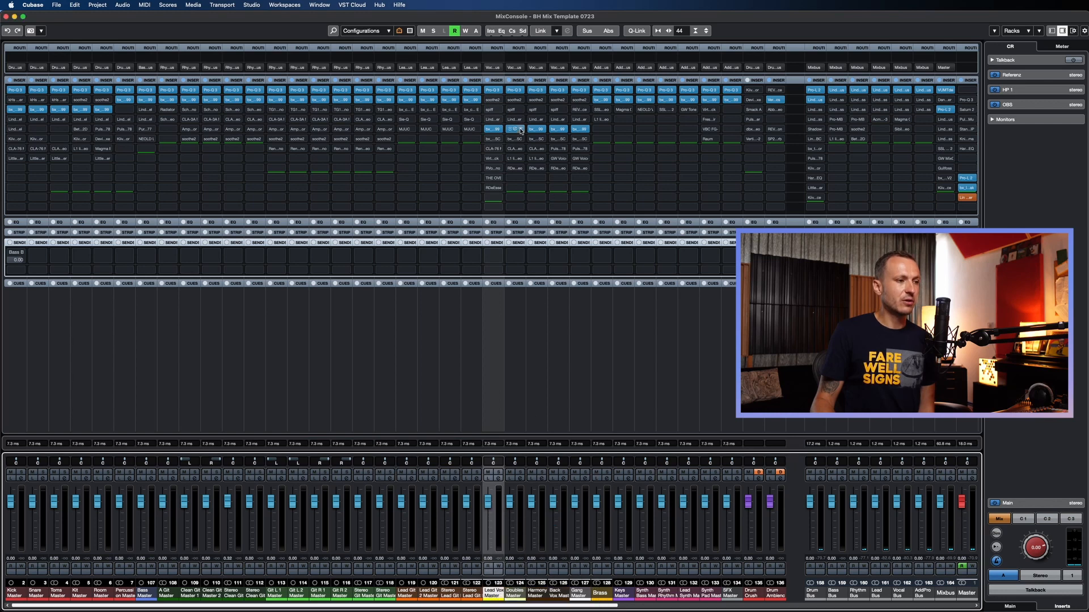
click(493, 90)
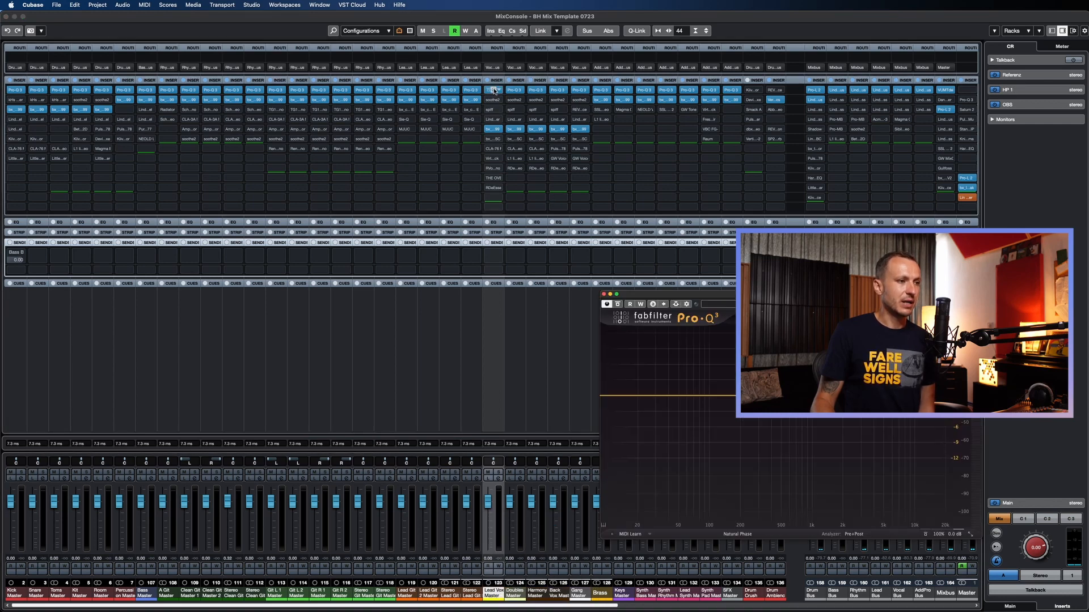
click(494, 91)
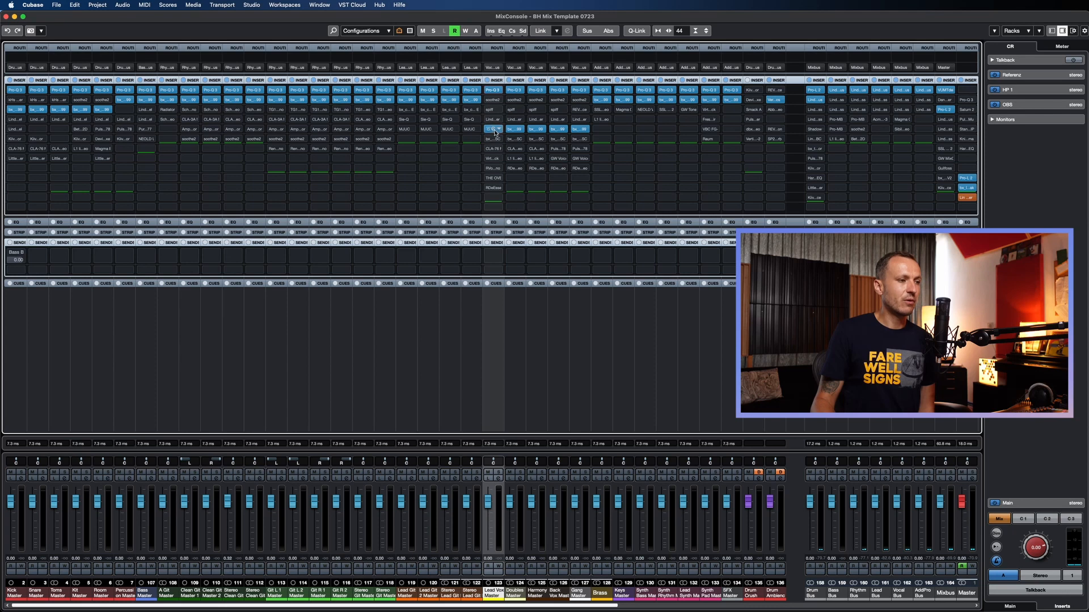
Step: Inspect the soothe2 and spiff inserts on the Lead Vox Master channel, closing each editor
click(491, 101)
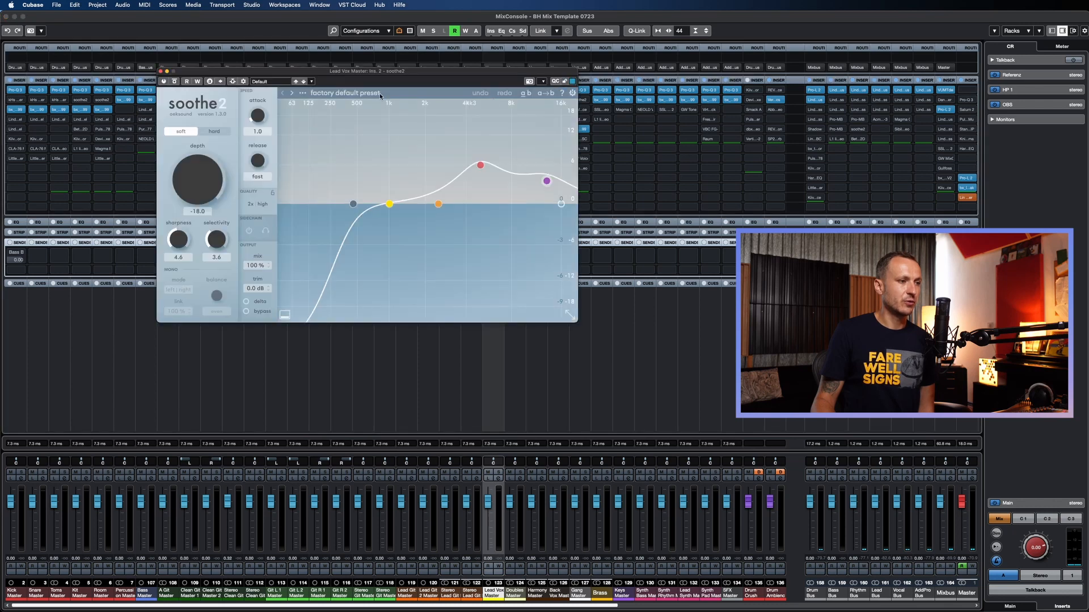
click(161, 72)
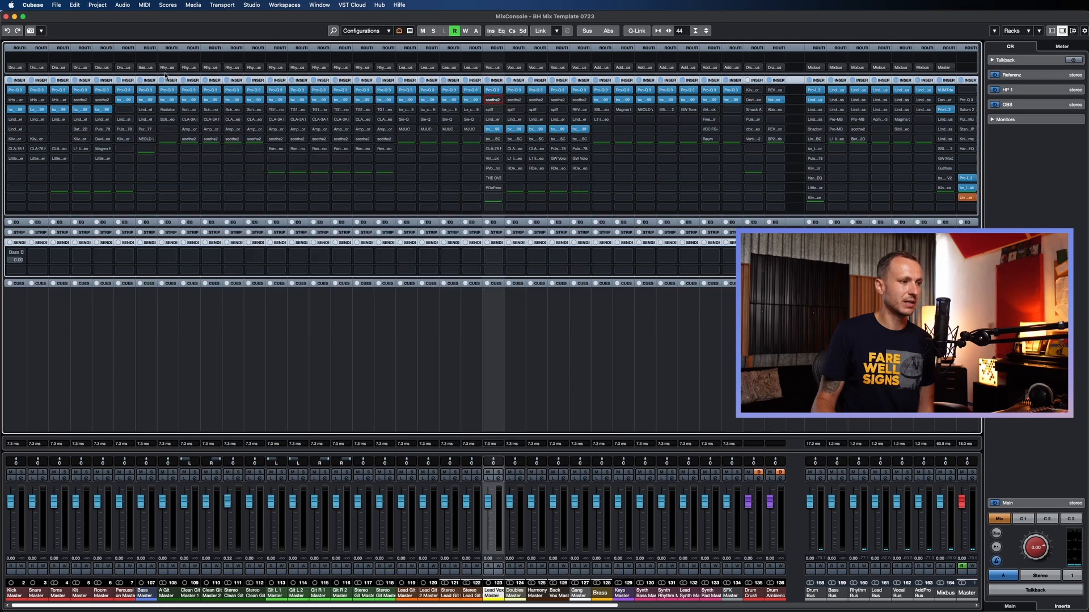
click(493, 111)
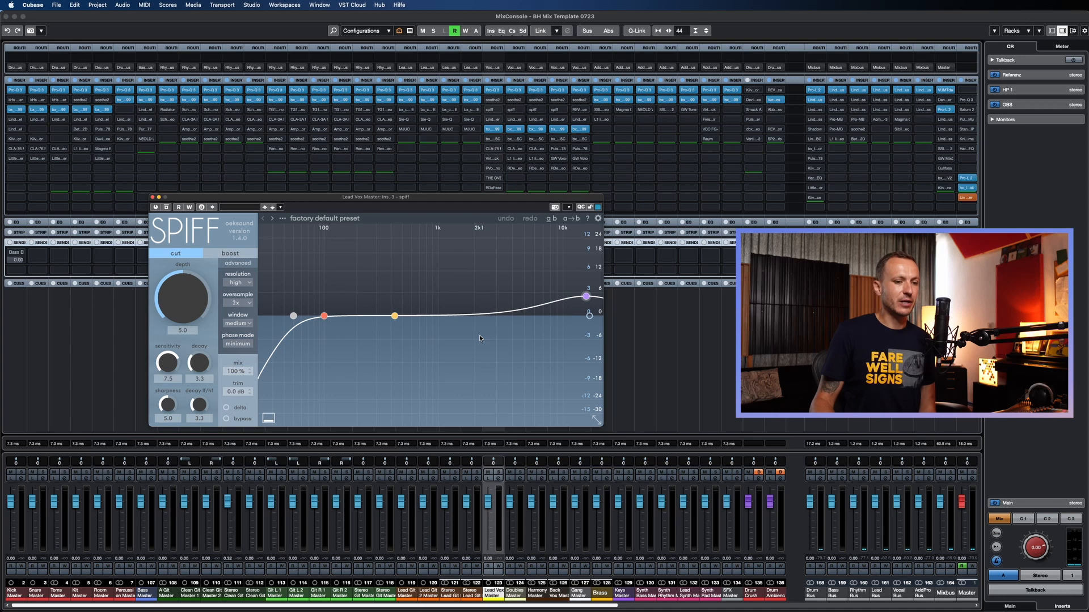
click(152, 198)
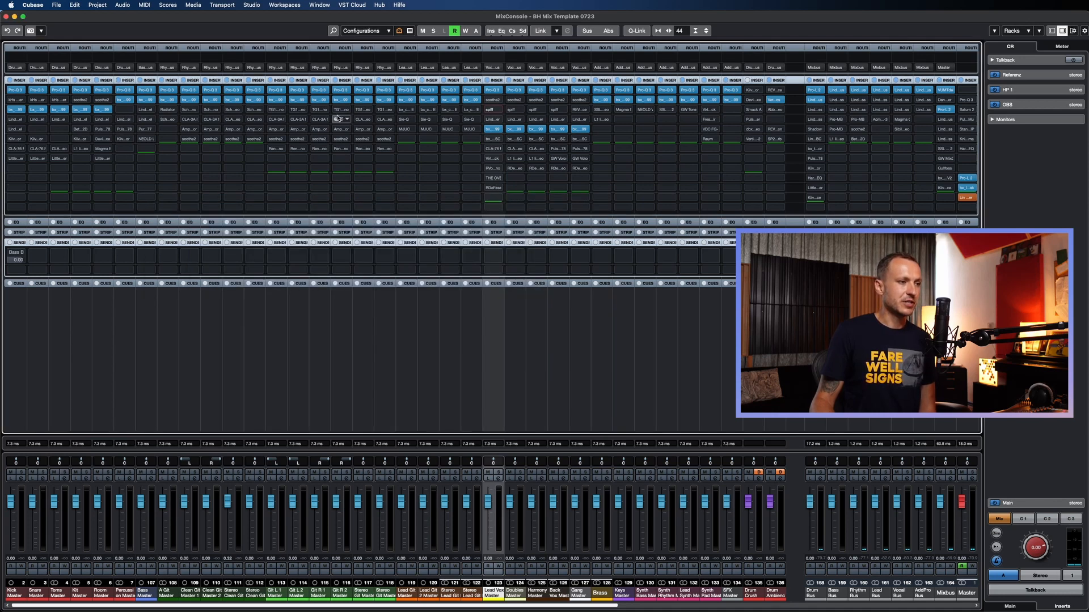
Step: Inspect the Lindell 902 De-esser and bx_console Focusrite SC inserts on Lead Vox Master, closing each editor
click(495, 121)
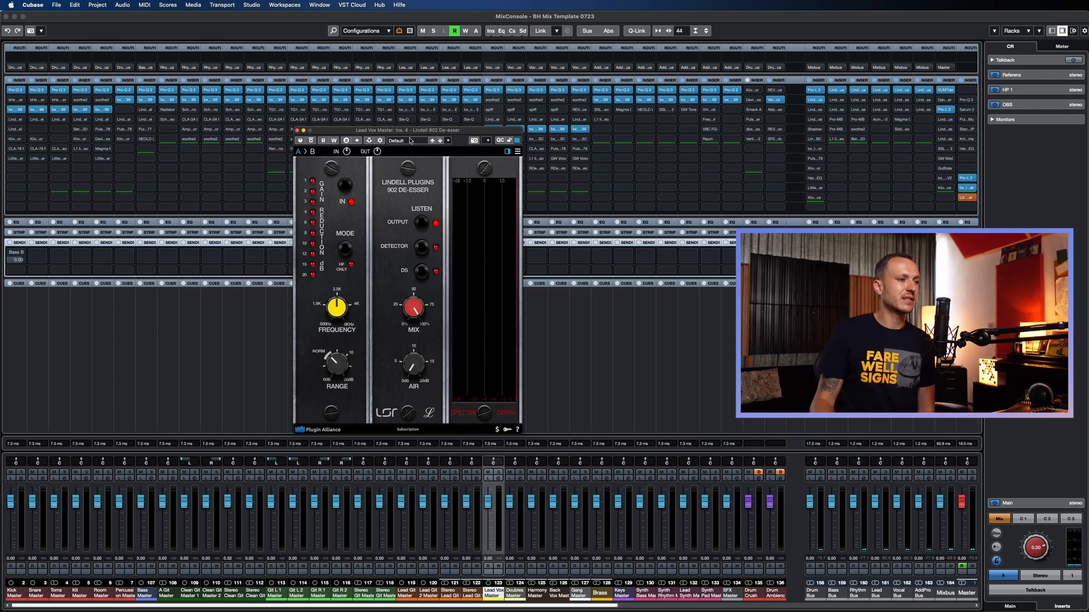
click(297, 131)
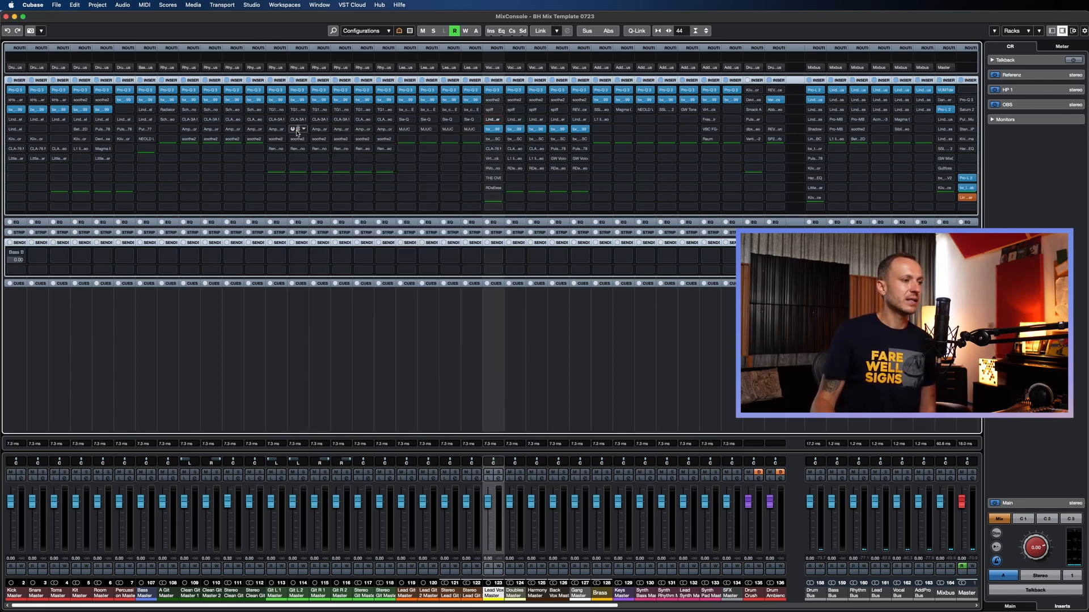
click(494, 140)
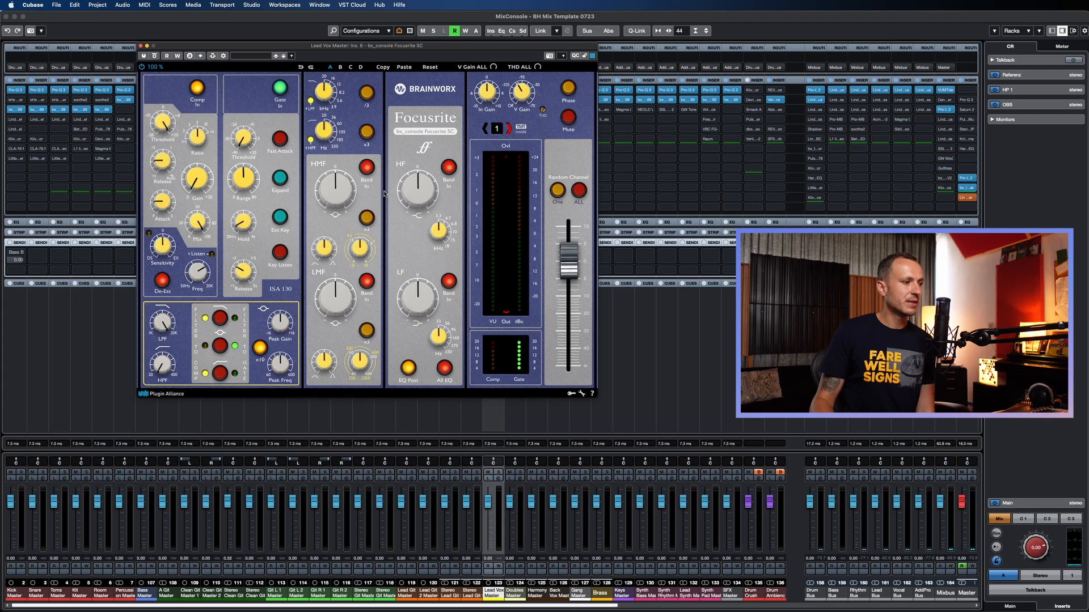
click(141, 45)
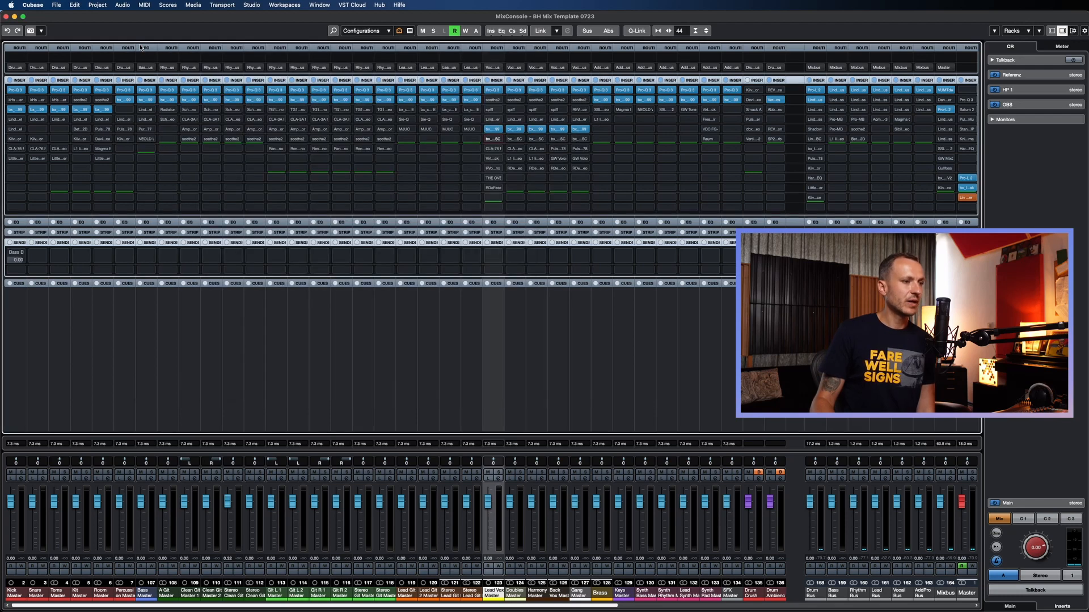
Step: View the CLA-76 Mono compressor insert on Lead Vox Master, reposition its editor lower in the console, and close it
click(494, 150)
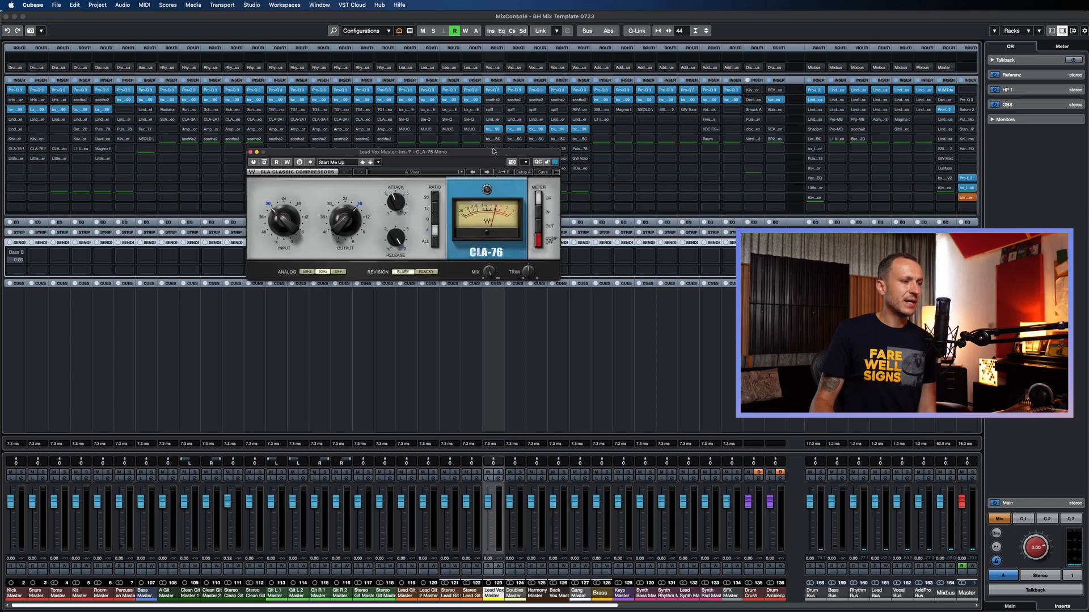
drag(494, 151, 735, 233)
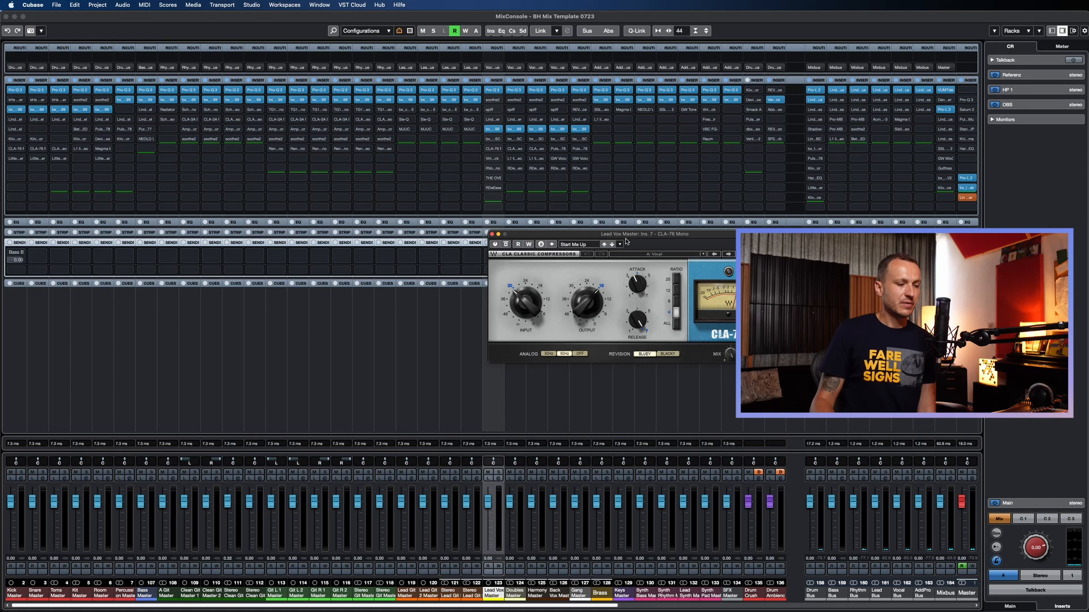
click(494, 235)
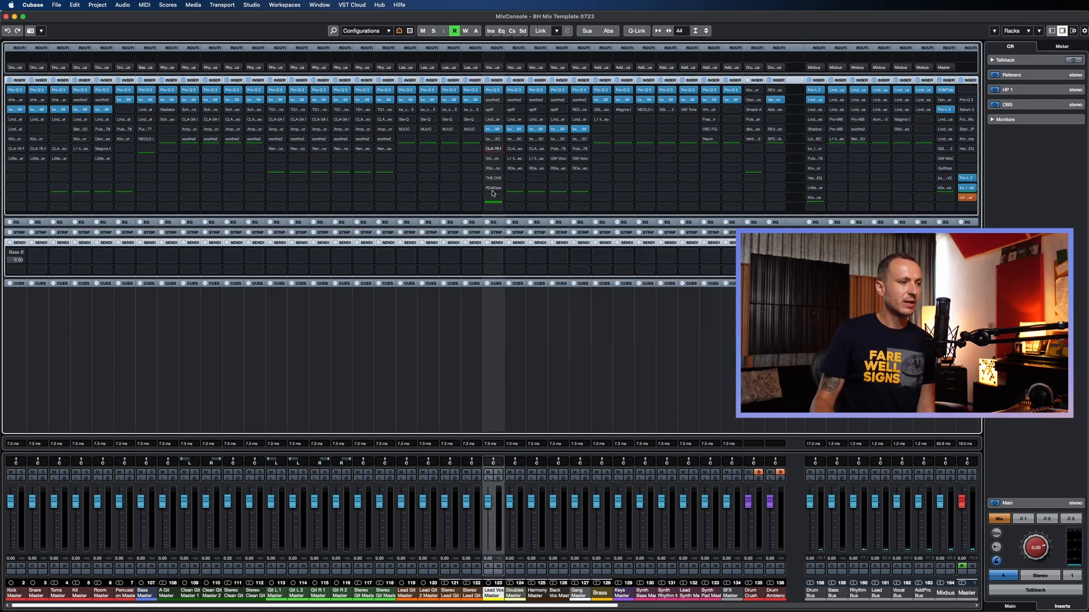
Step: Browse the module list of the Virtual Mix Rack insert on Lead Vox Master and close the editor
click(494, 159)
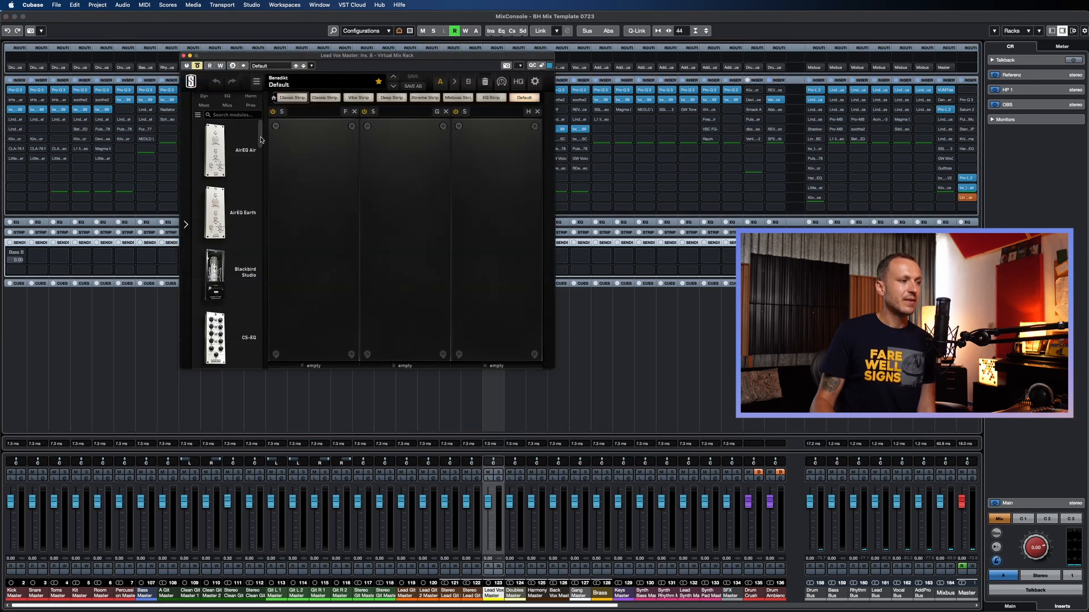
drag(260, 140, 254, 194)
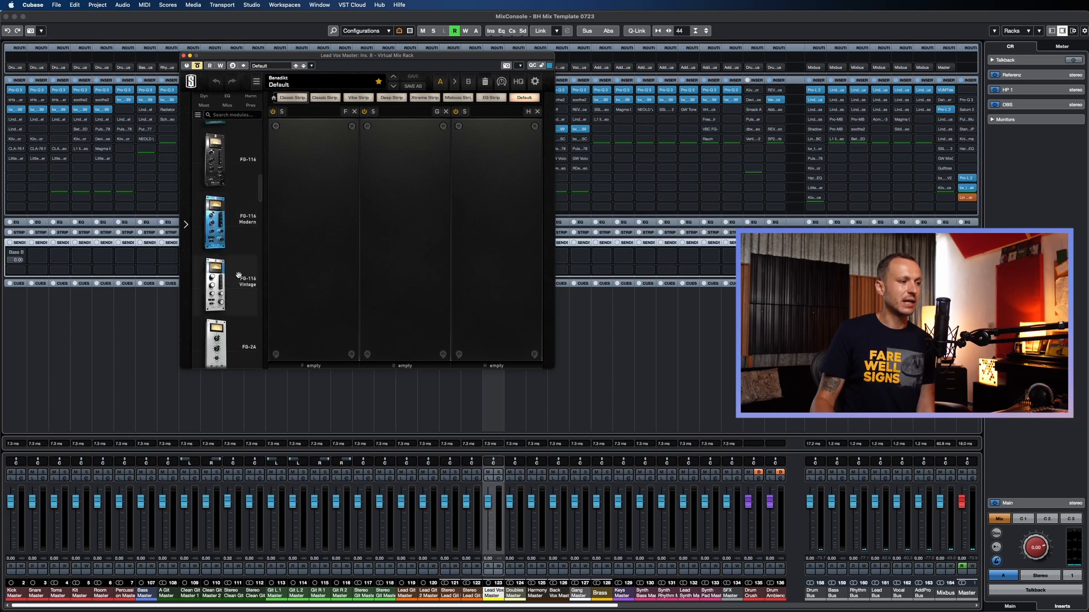
scroll(238, 275, up, 3)
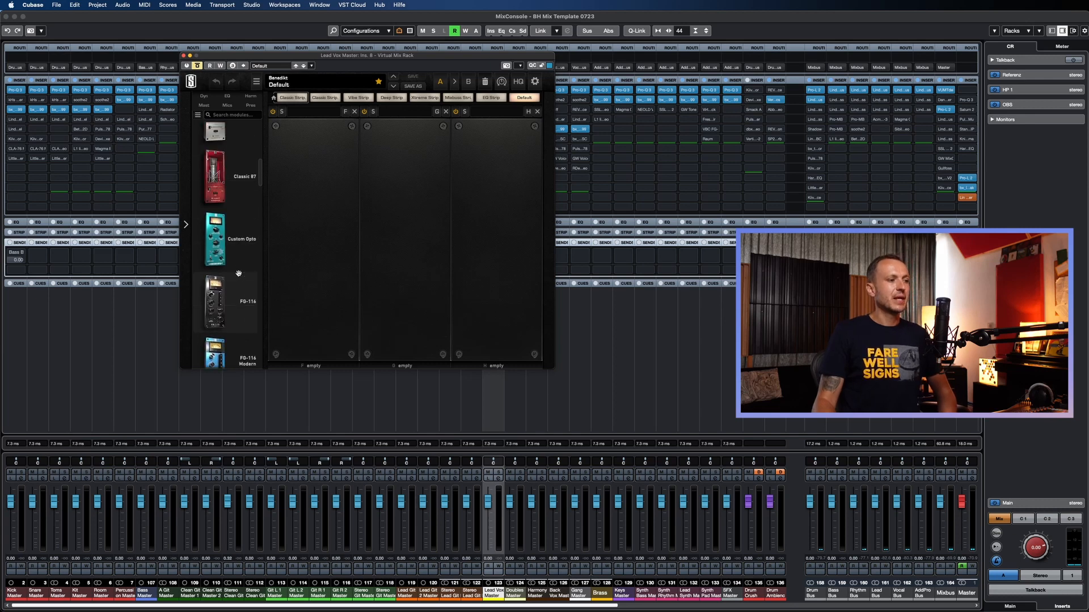
scroll(239, 274, up, 4)
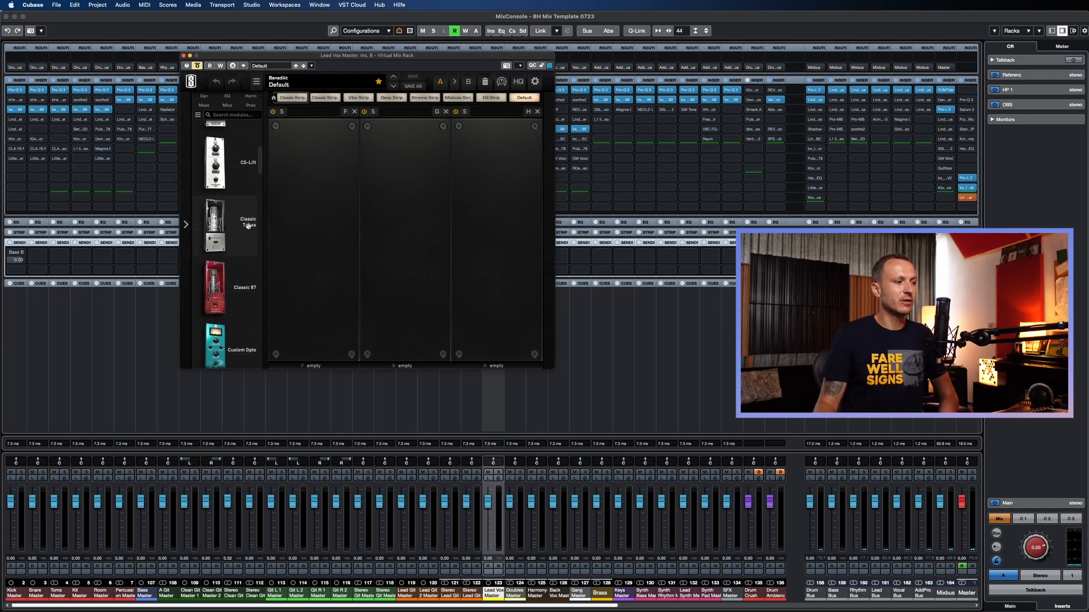
mouse_move(243, 221)
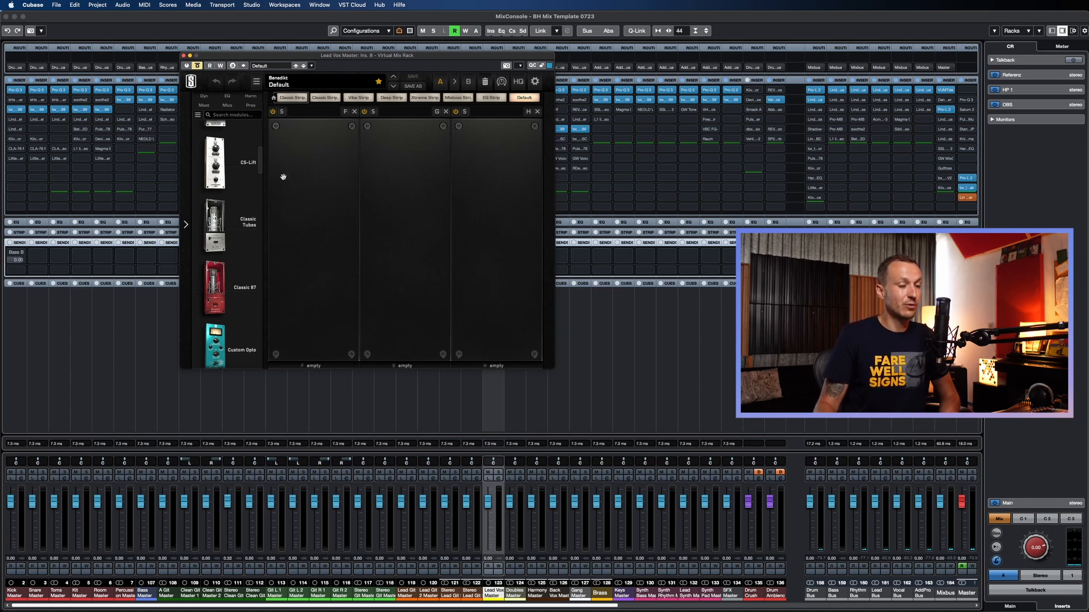
scroll(260, 207, up, 2)
scroll(261, 208, down, 10)
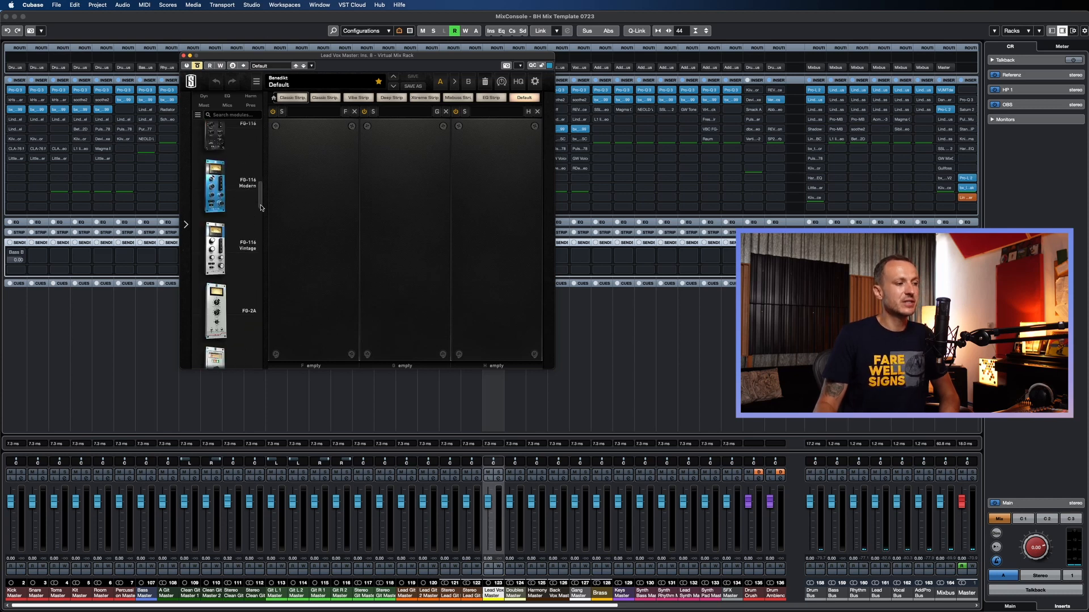
scroll(261, 208, down, 3)
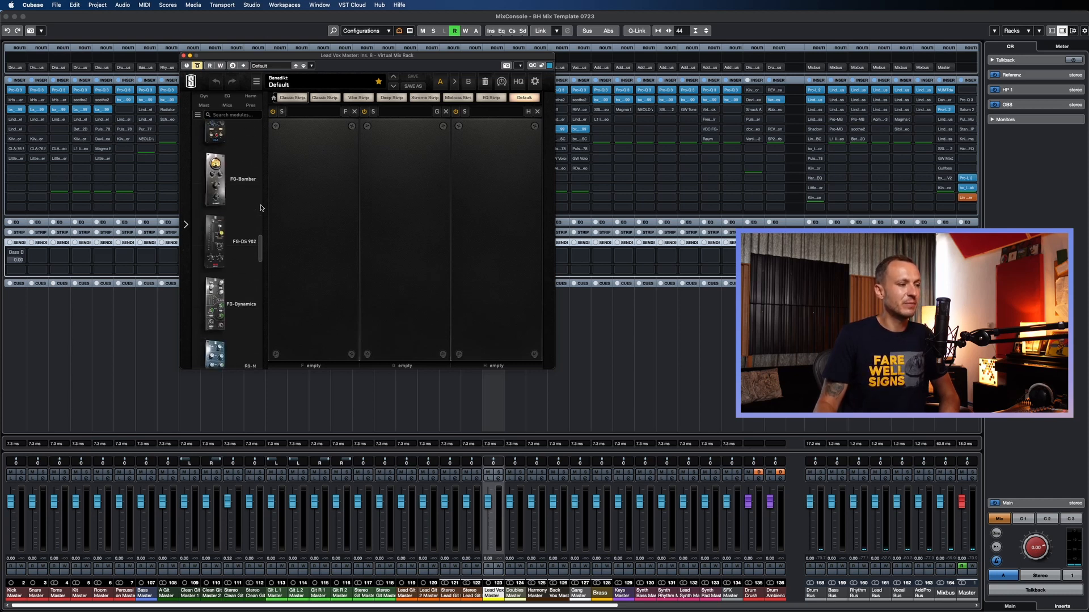
click(183, 56)
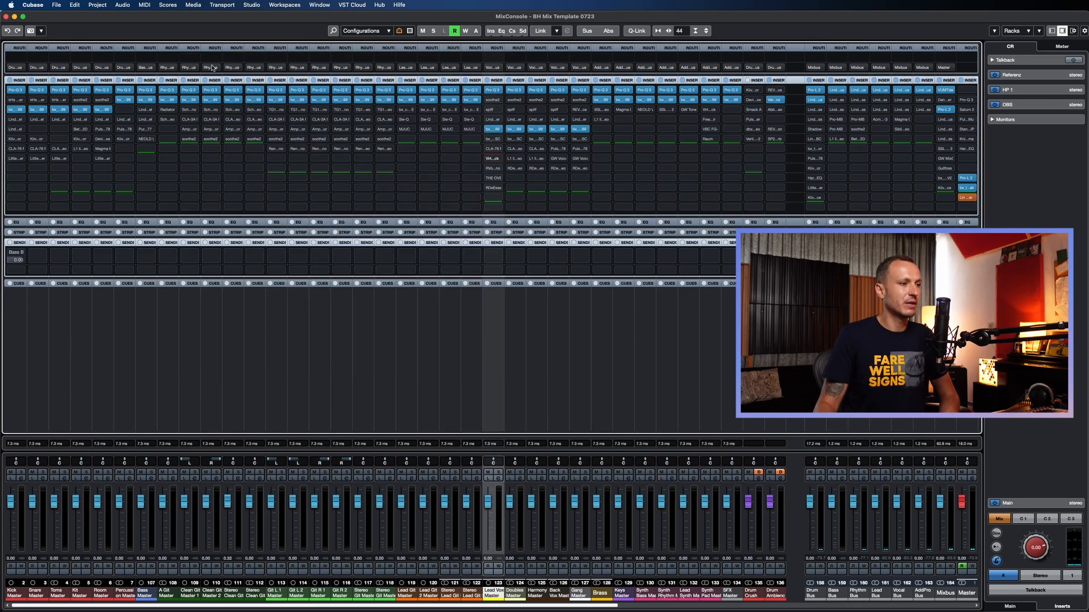
Step: Inspect the RVox Mono and THE OVEN inserts on Lead Vox Master, closing each editor
click(495, 170)
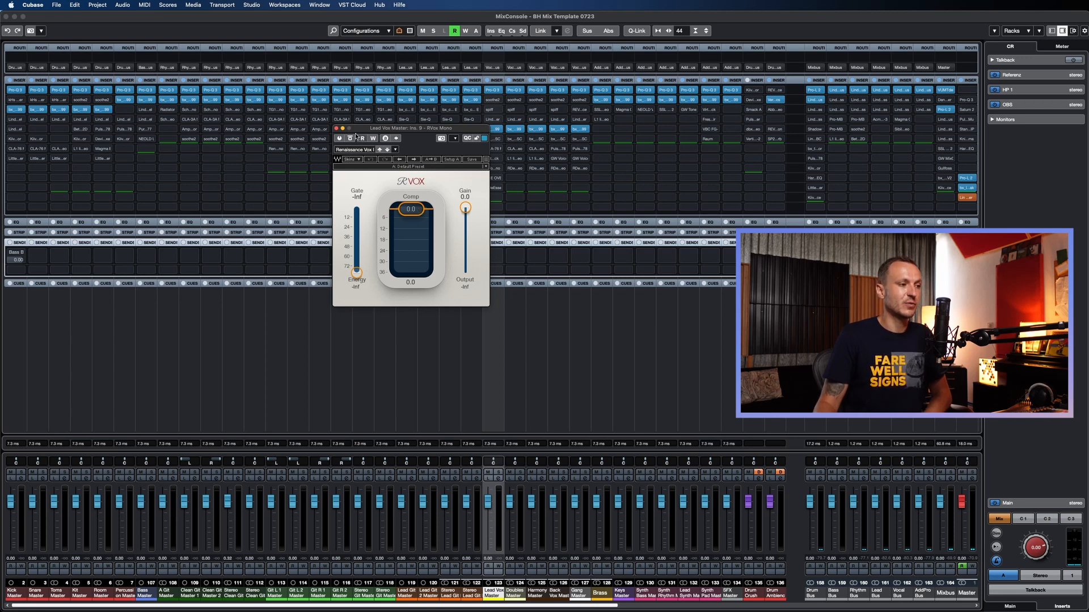
click(336, 130)
mouse_move(494, 179)
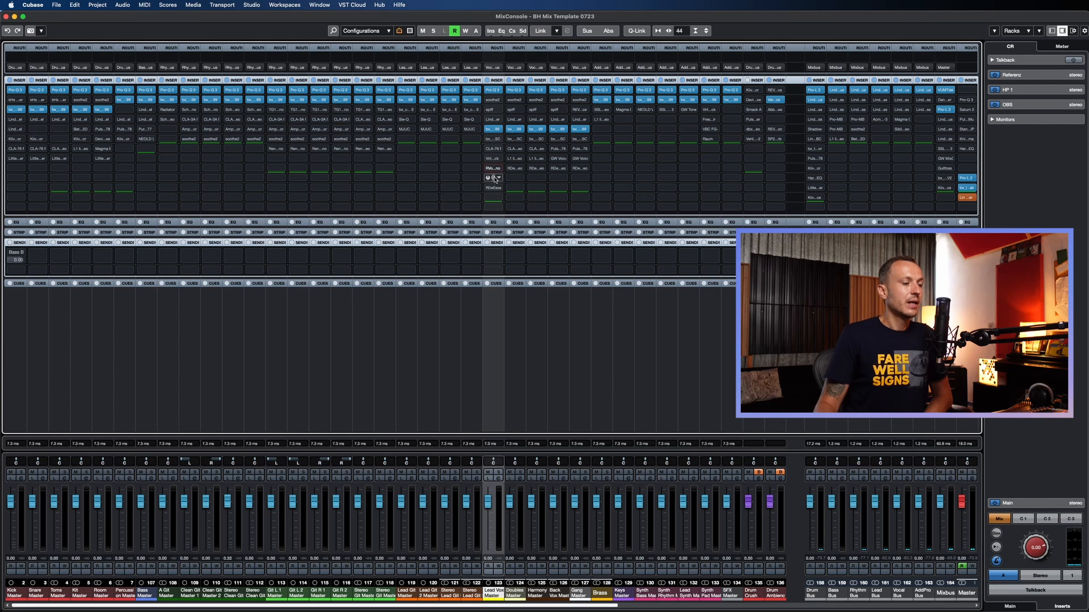
click(494, 178)
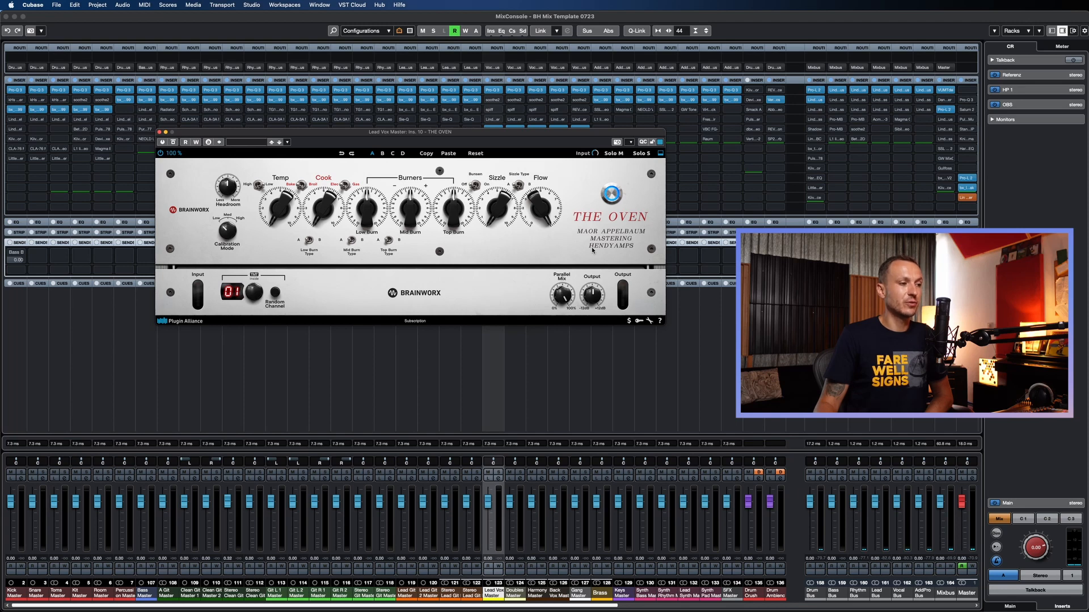
right_click(528, 236)
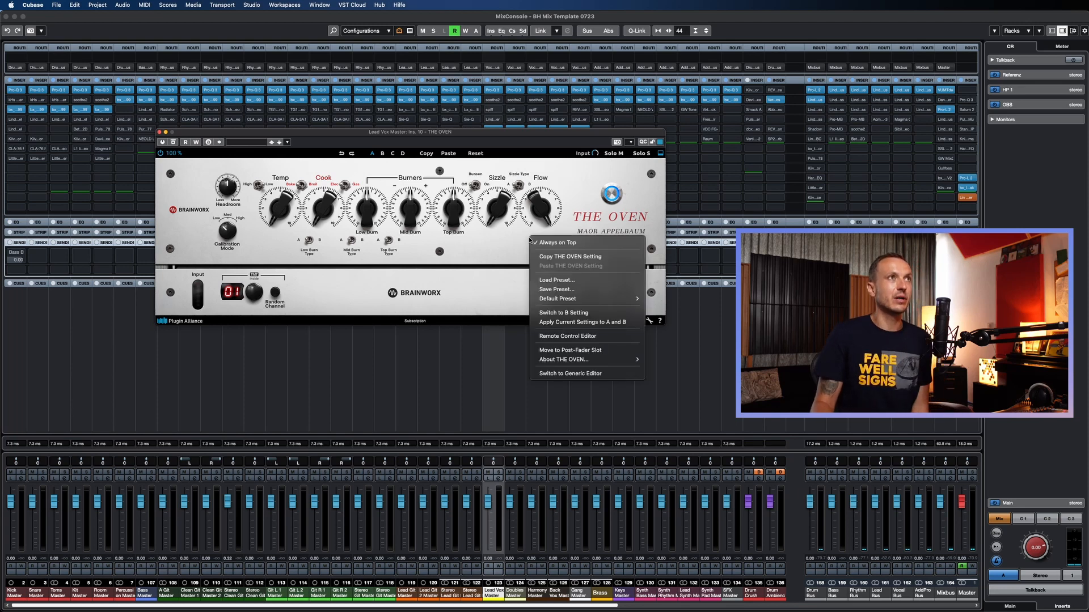
click(490, 249)
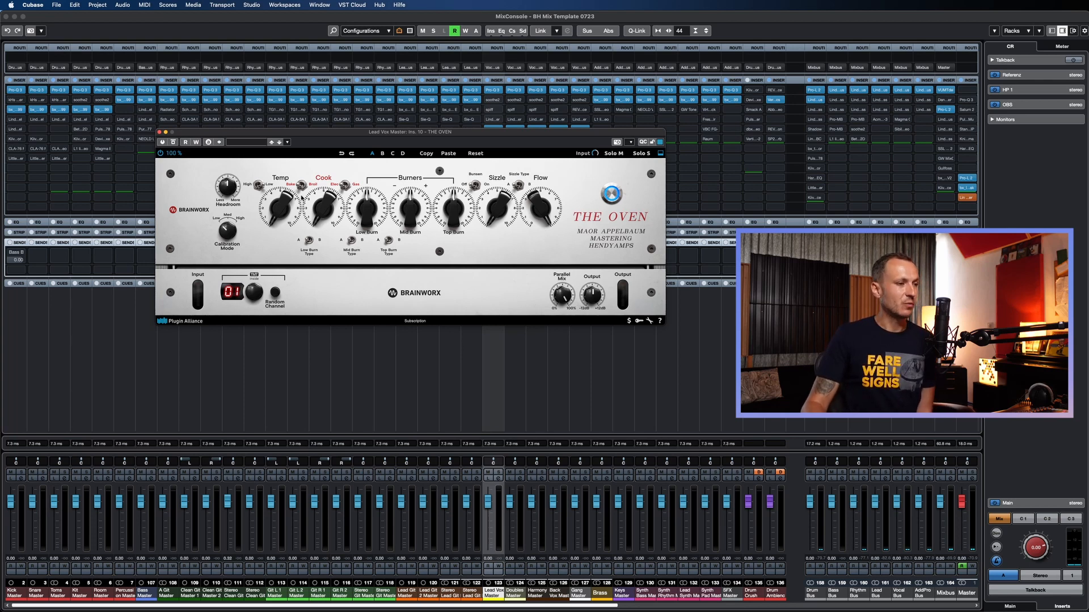
click(159, 132)
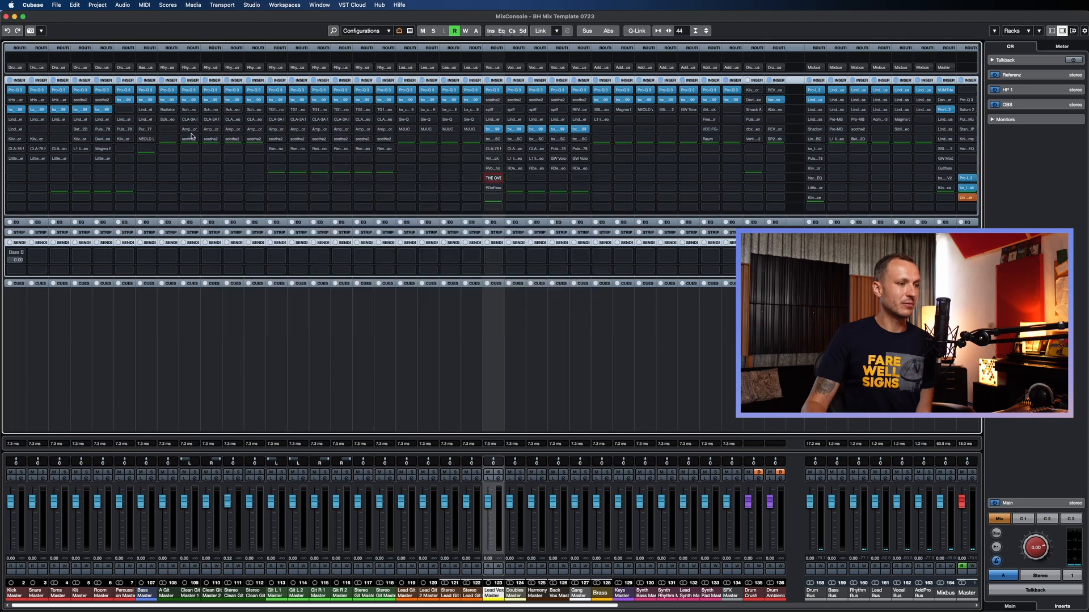
Step: Inspect the RDeEsser Mono insert on Lead Vox Master and the CLA-2A Stereo insert on Doubles Master, closing each editor
click(493, 188)
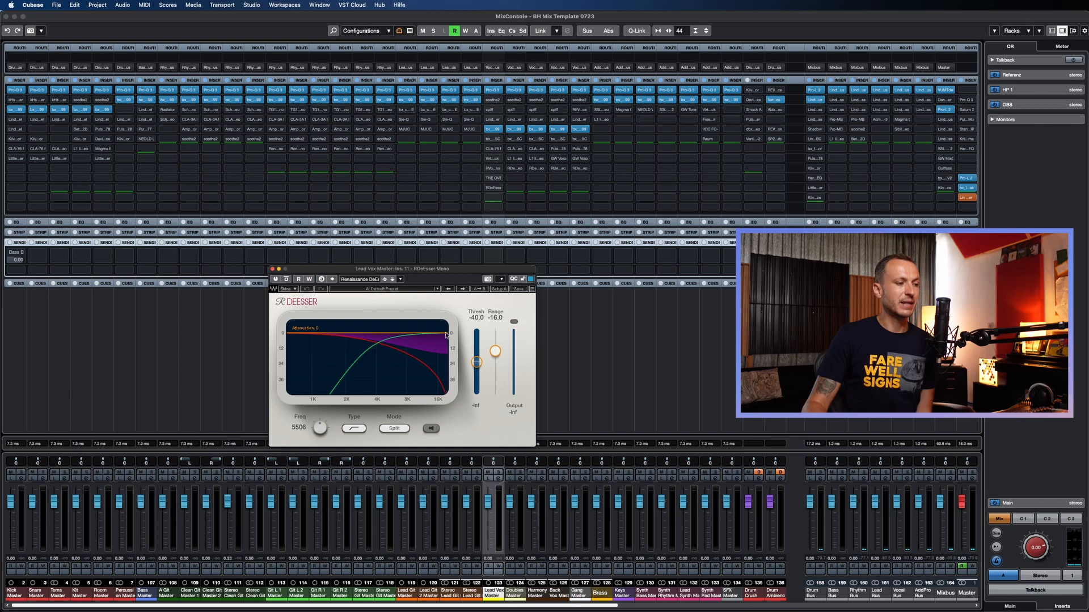
click(273, 269)
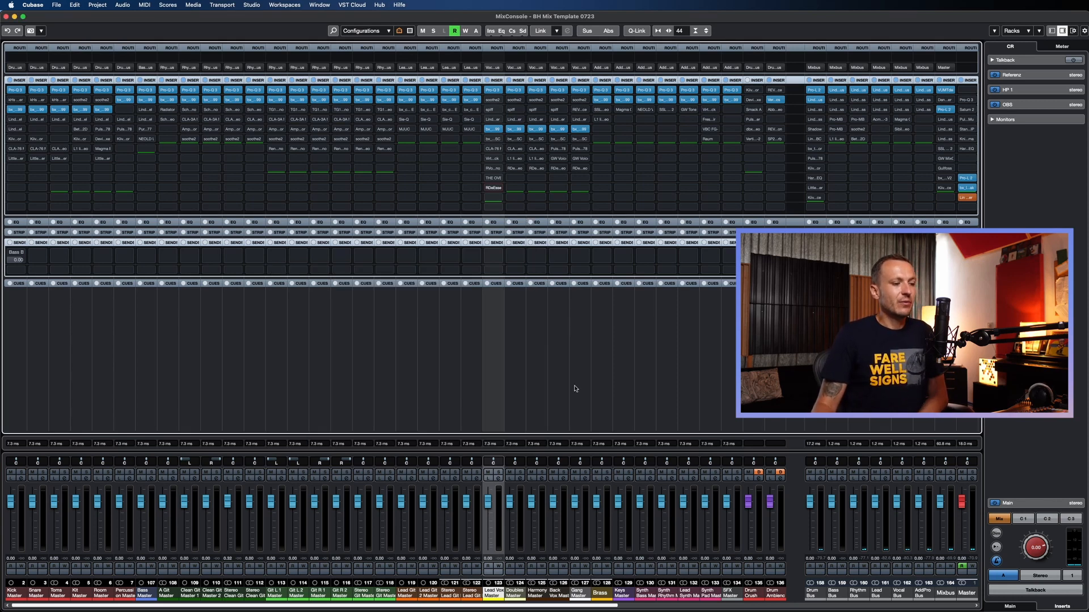
click(523, 339)
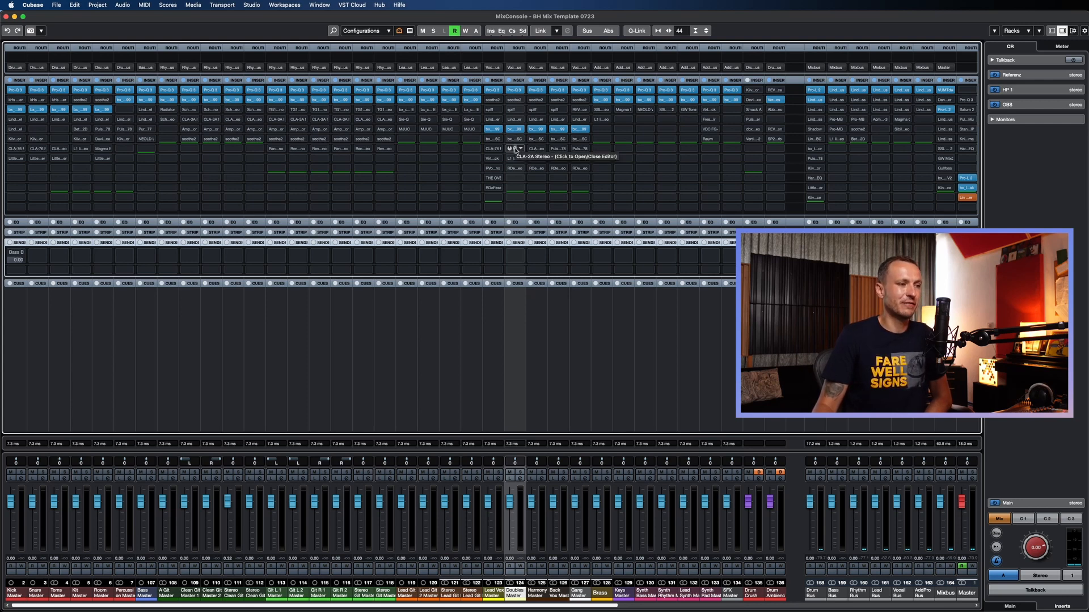
click(516, 149)
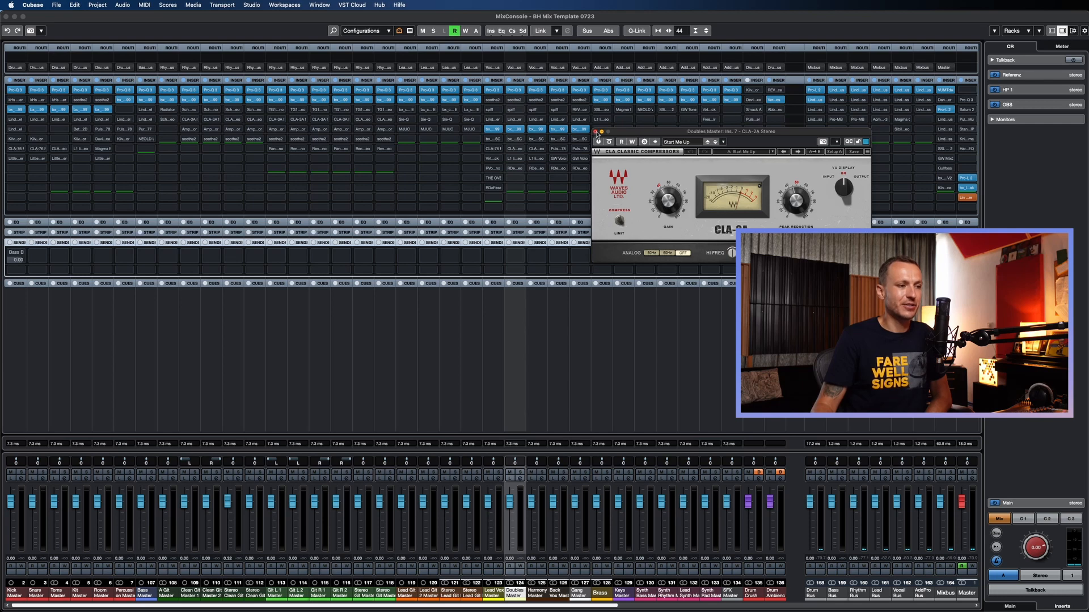
click(596, 132)
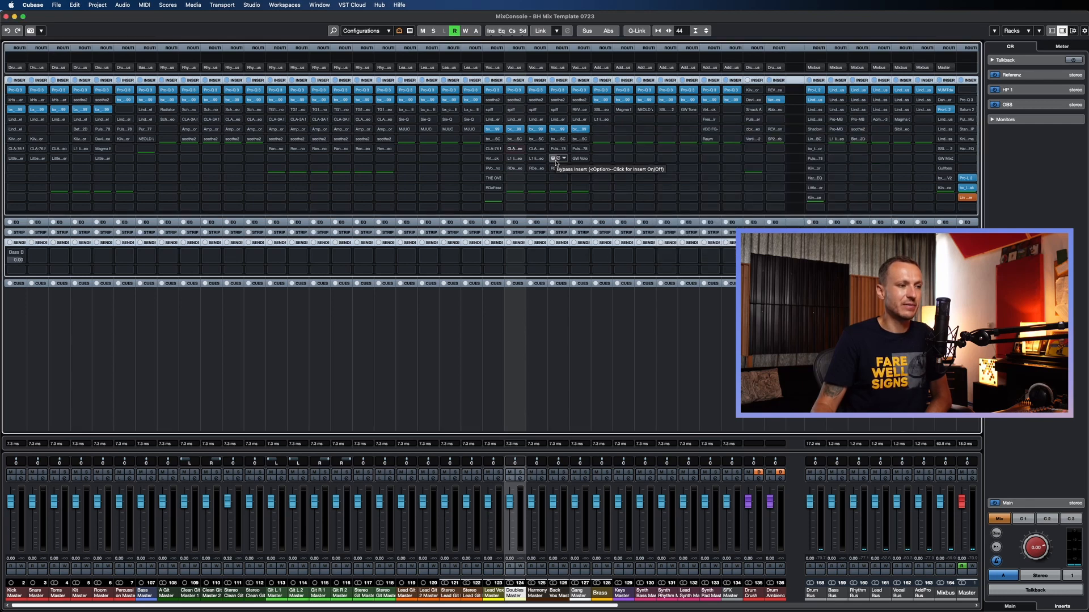
Step: Reopen the Virtual Mix Rack insert on Lead Vox Master, look through its module list, and close the editor
click(495, 160)
scroll(235, 197, down, 3)
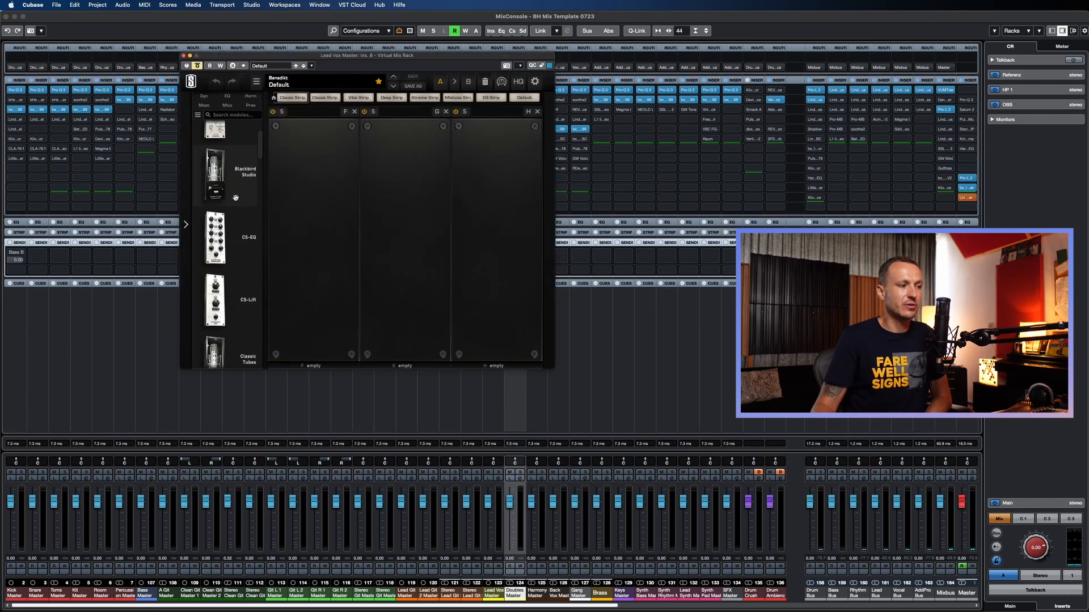
scroll(235, 197, down, 2)
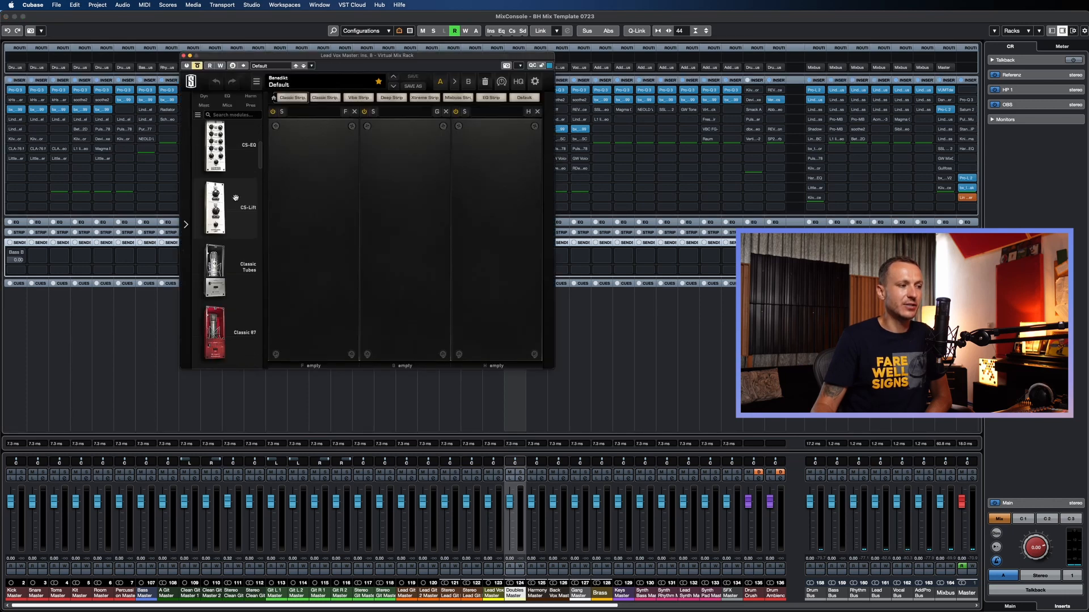
click(183, 55)
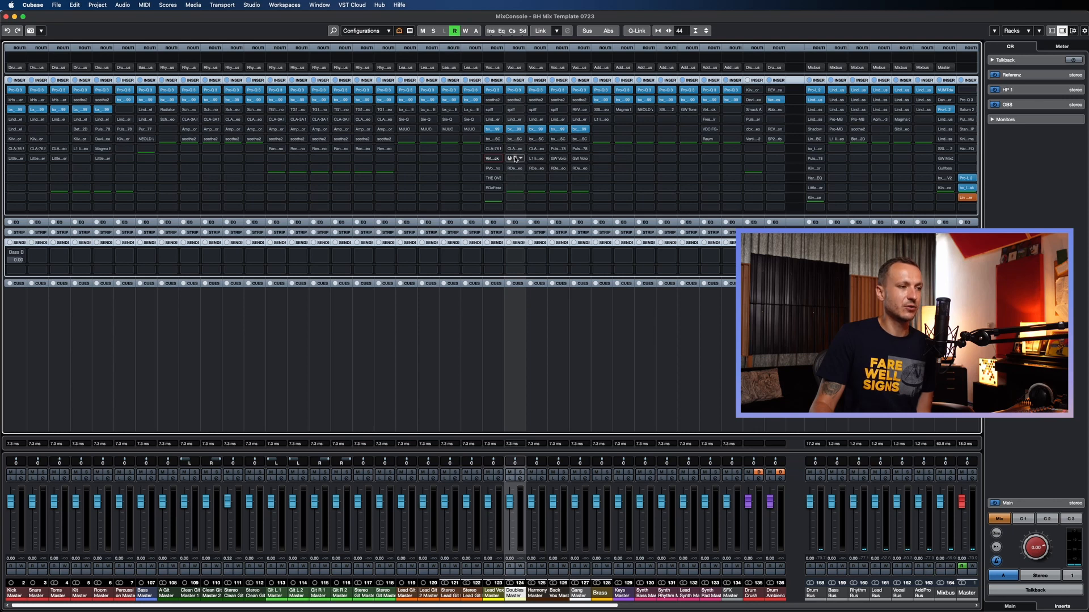
Step: Inspect the L1 limiter Stereo insert on Doubles Master and the Pulsar 1178 insert on Back Vox Master, closing each editor
click(515, 159)
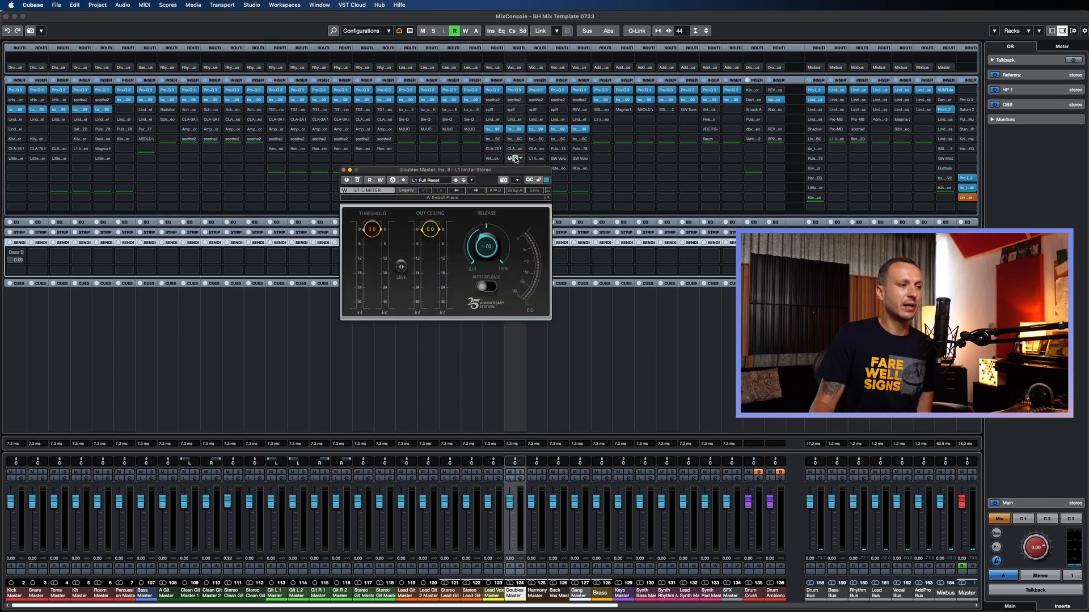
click(515, 158)
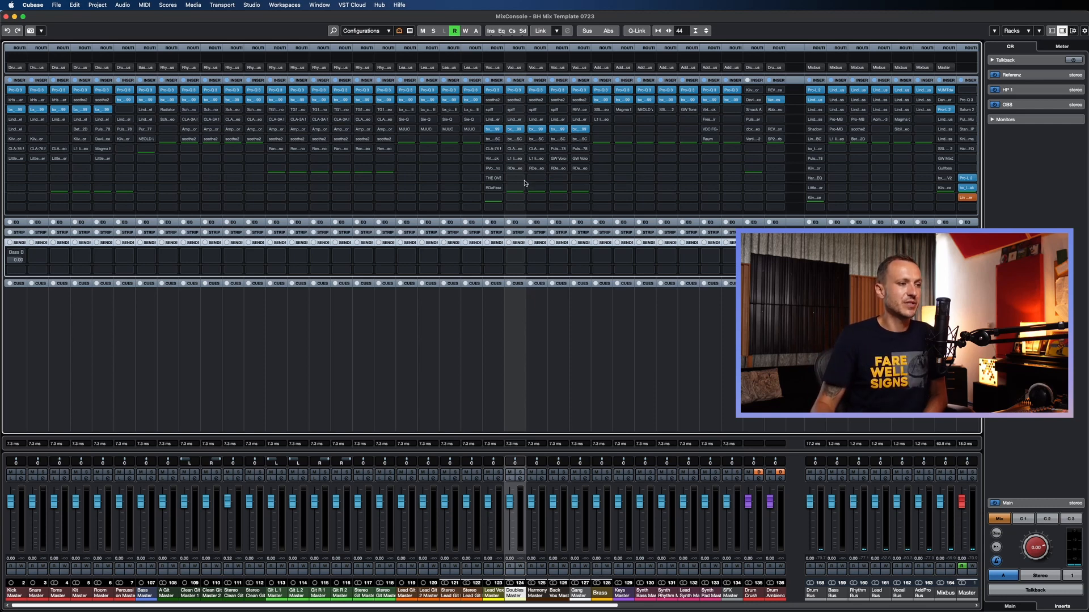
click(554, 310)
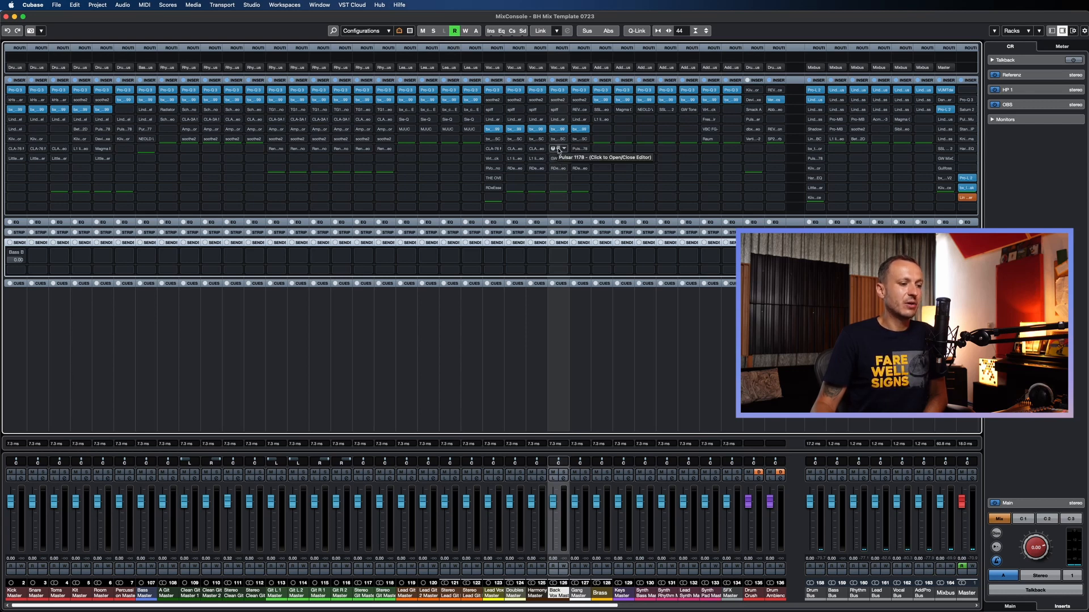
click(558, 150)
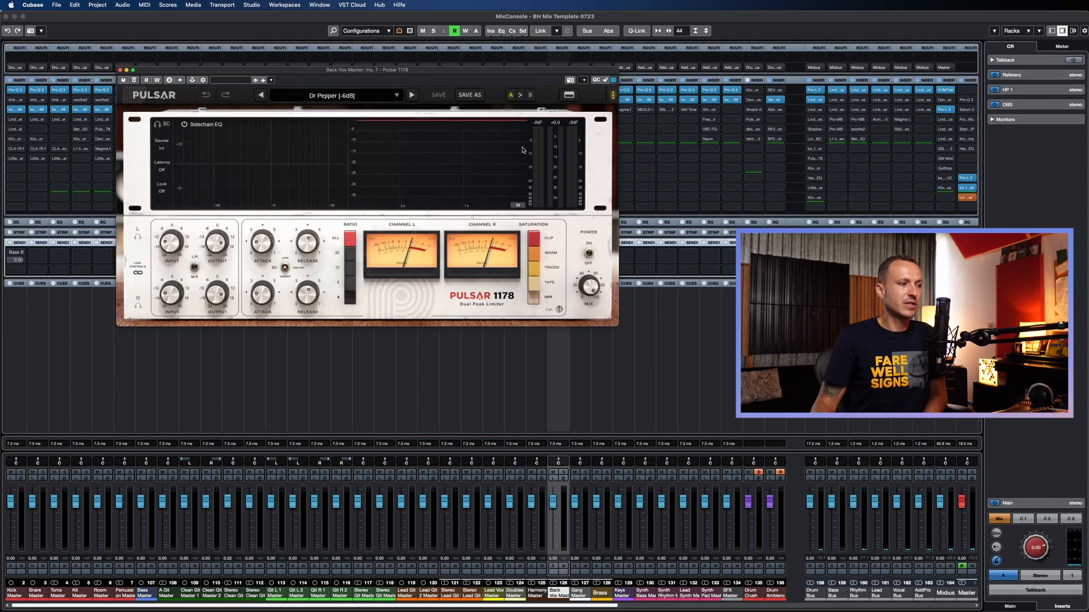
click(120, 70)
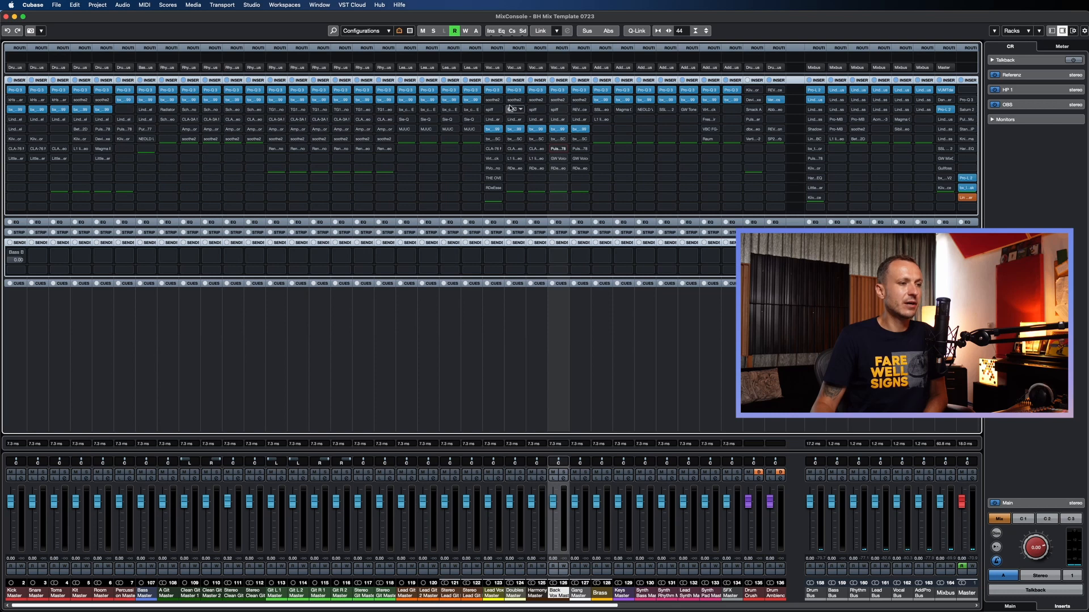
Step: Inspect the GW VoiceCentric Stereo and RDeEsser Stereo inserts on Back Vox Master, closing each editor
click(558, 158)
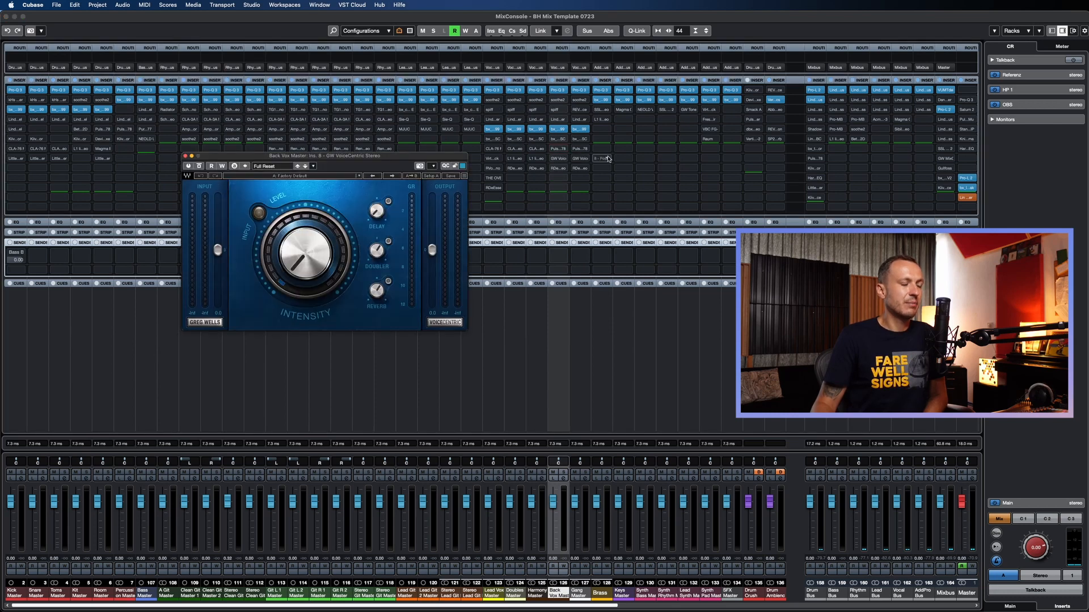
drag(351, 162, 471, 203)
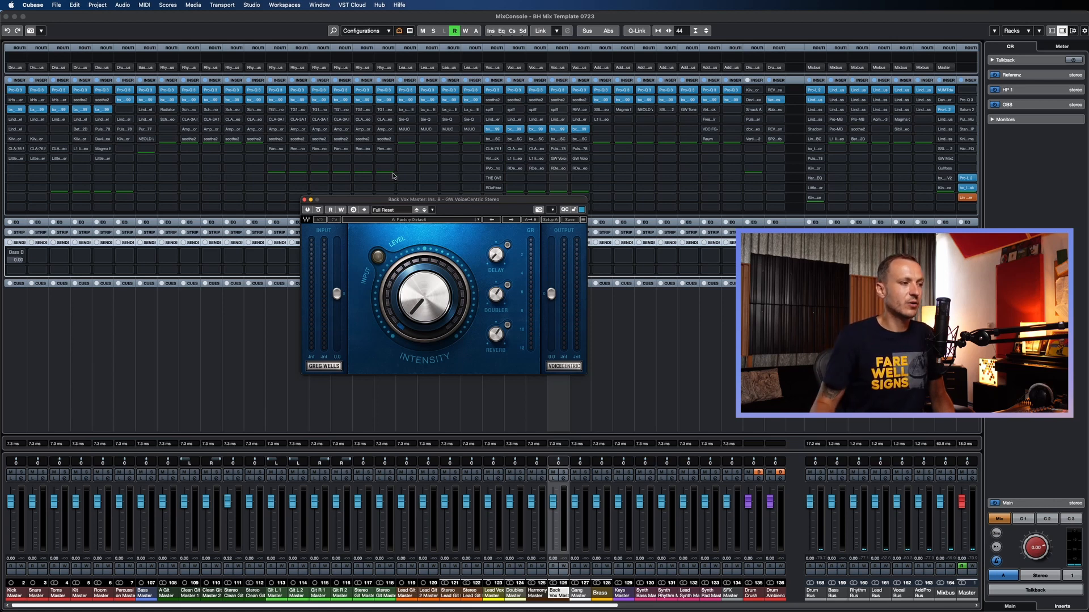
click(304, 200)
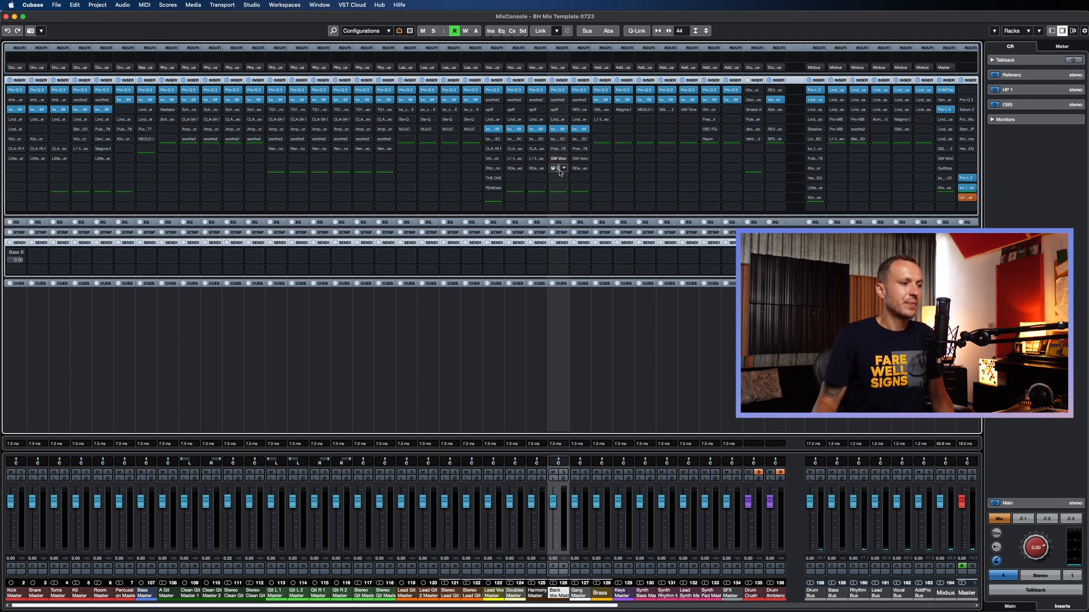
click(559, 169)
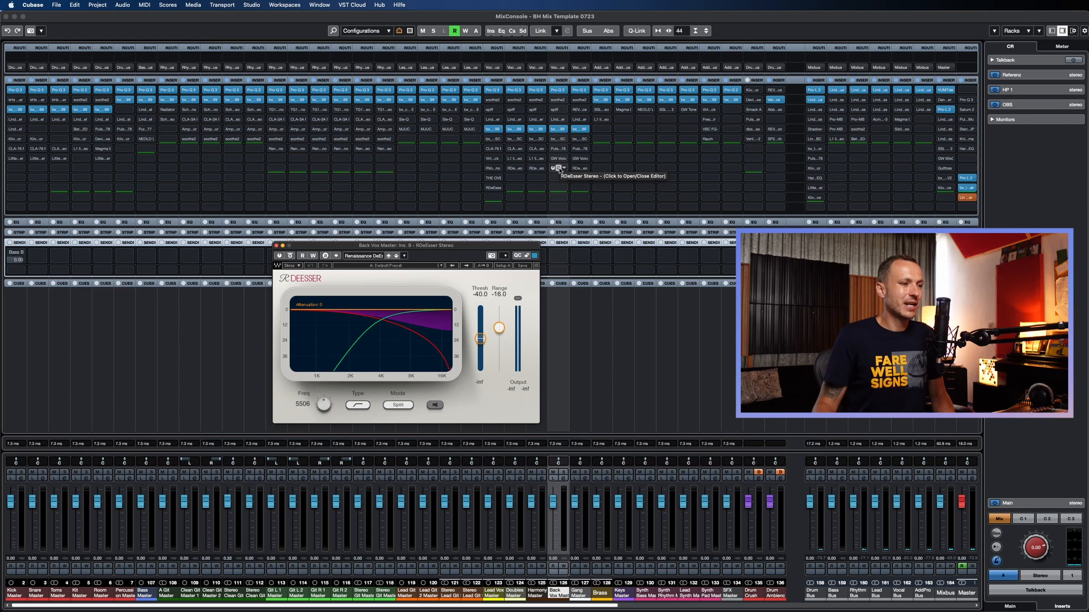
click(559, 169)
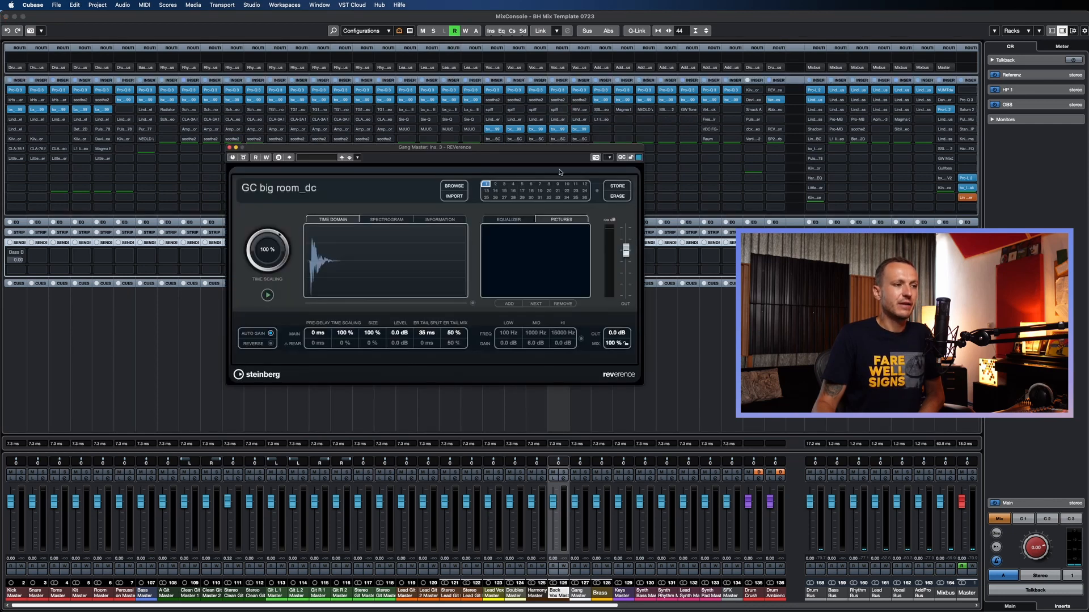
Step: Set the mix of the REVerence insert on Gang Master to 50 % and close its editor
drag(579, 149, 730, 126)
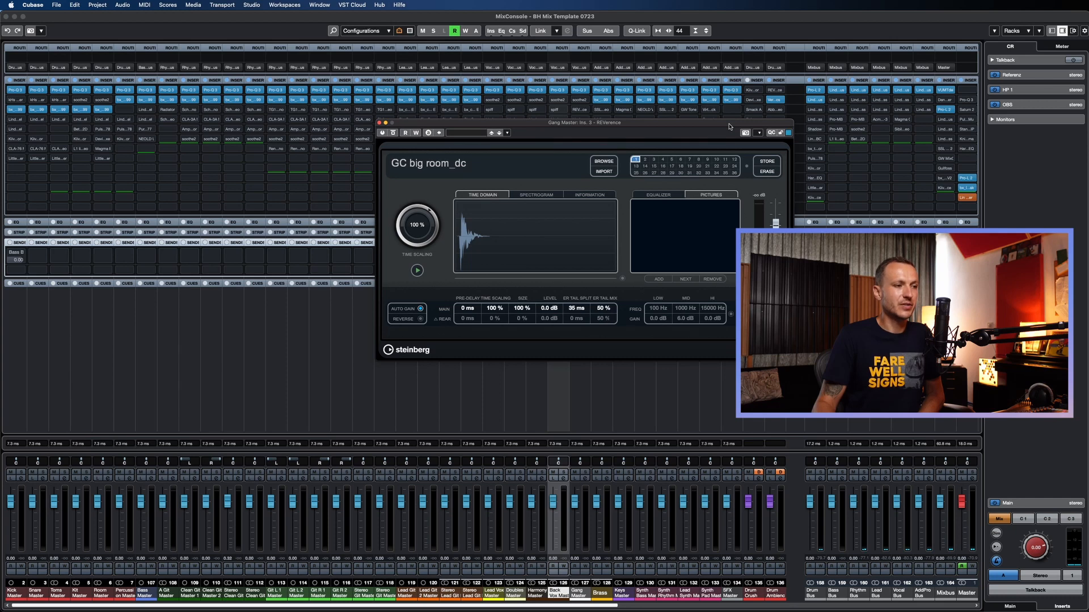
drag(730, 126, 683, 115)
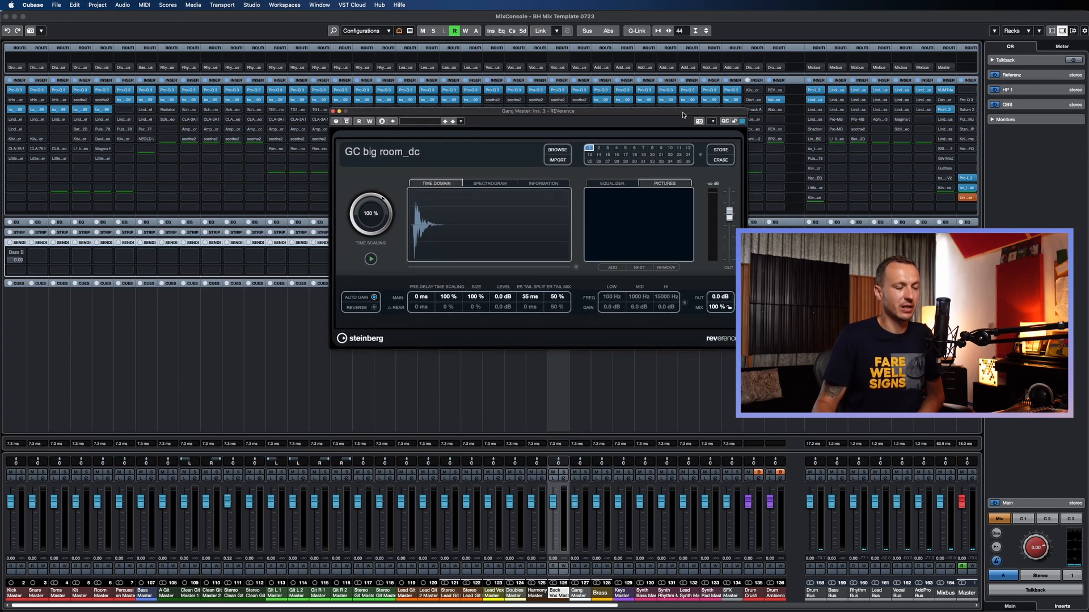
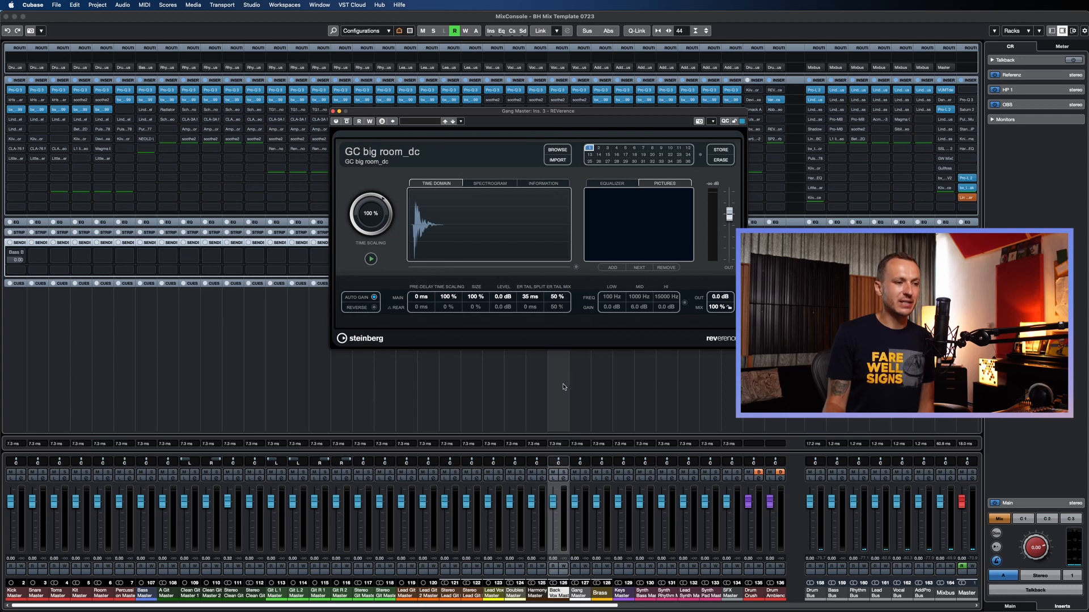
click(714, 308)
text(50)
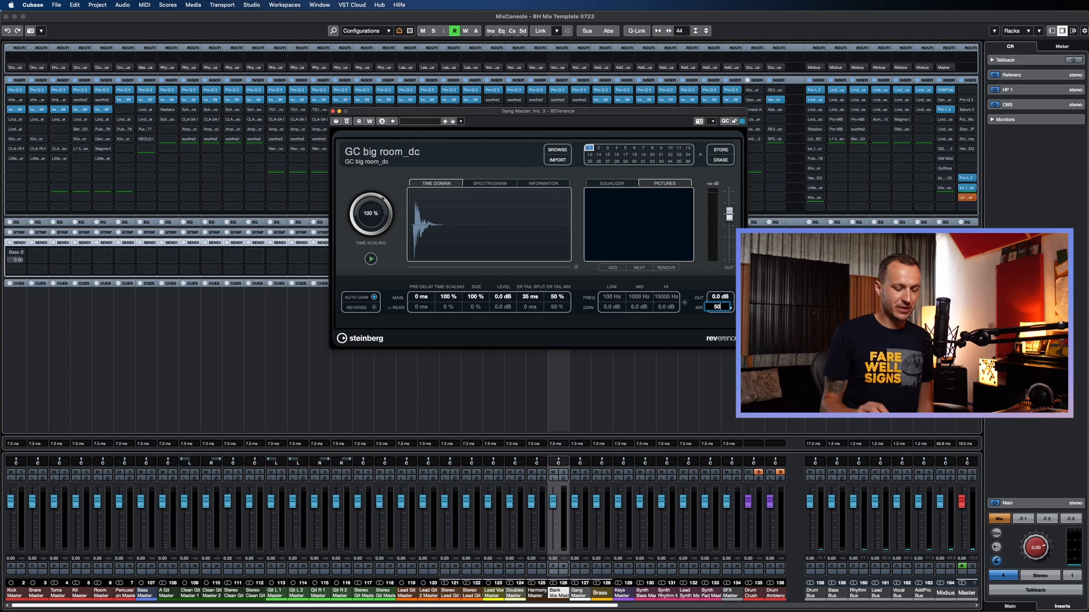
key(Return)
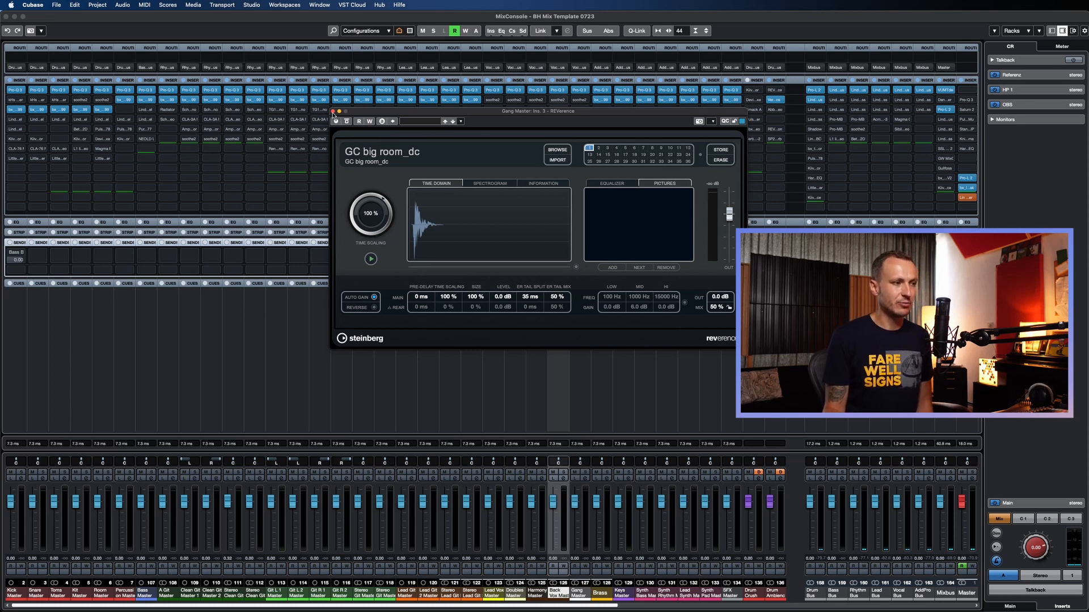
click(333, 111)
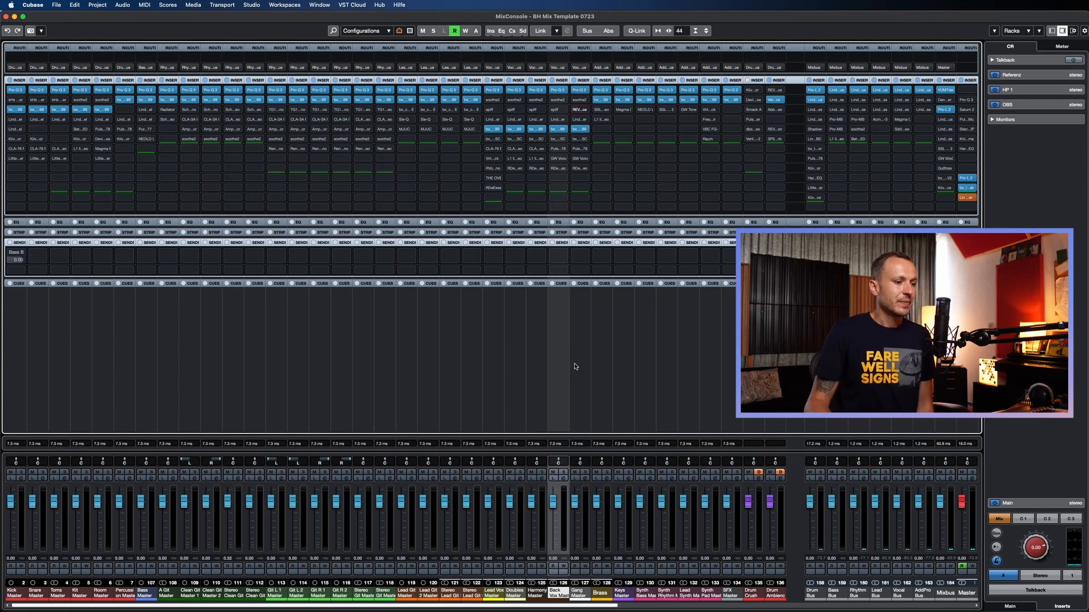
Step: Select the Vocal Bus channel and view its Lindell 80 Bus insert, closing the editor
click(901, 317)
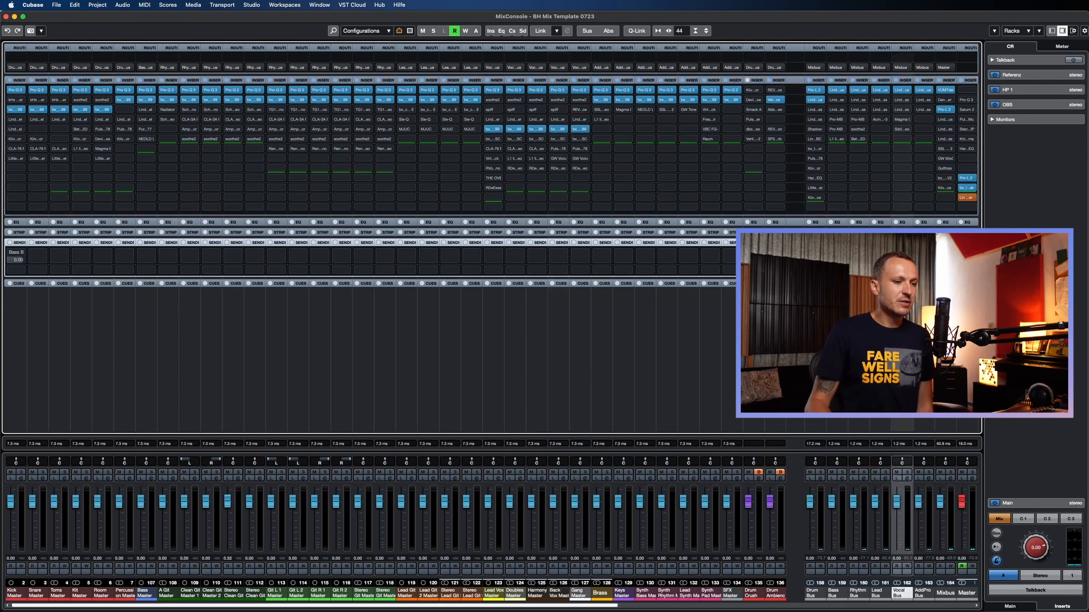
click(902, 91)
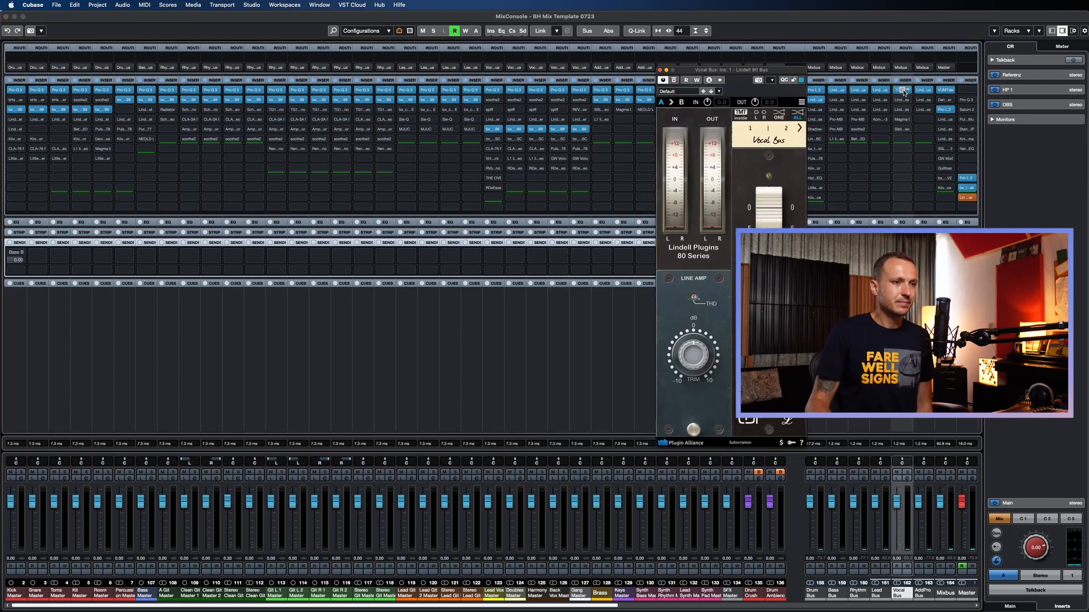
click(903, 92)
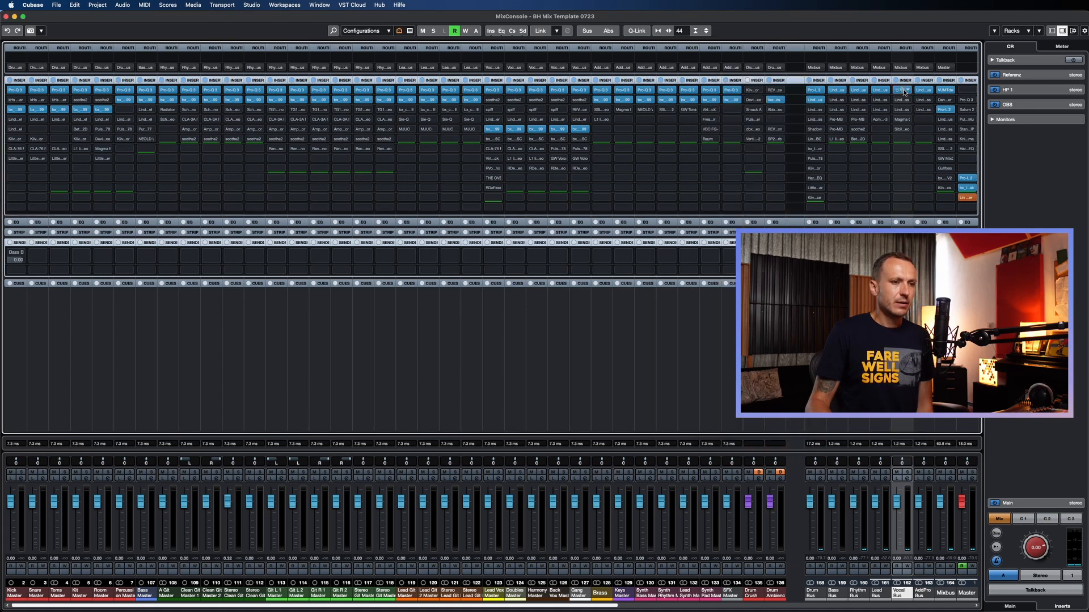
click(907, 91)
click(903, 82)
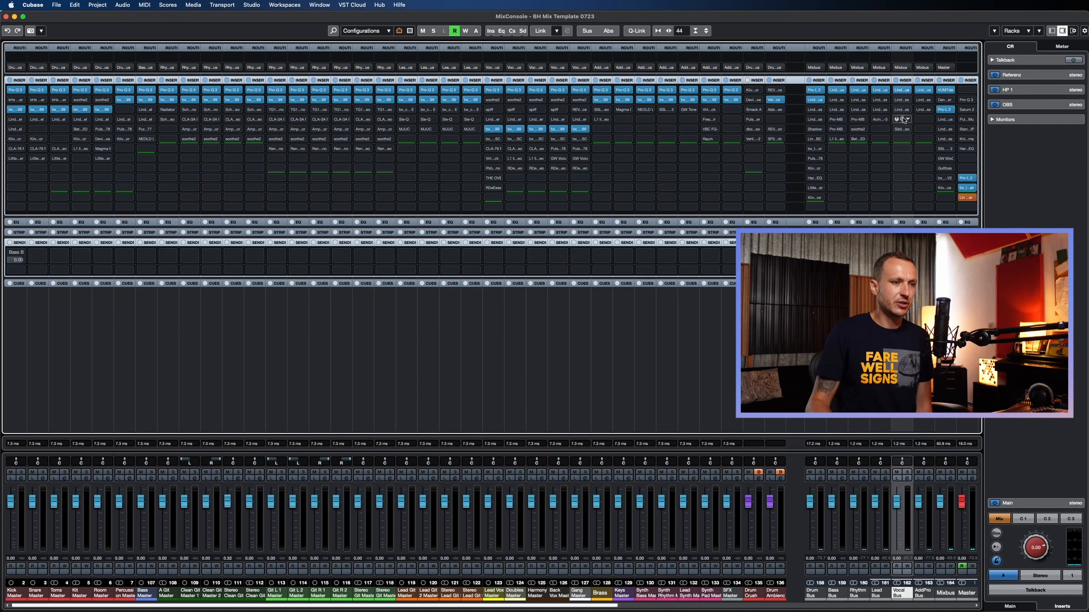
Step: Inspect the Magma Channel Strip Stereo and Sibilance Stereo inserts on Vocal Bus, closing each editor
click(906, 120)
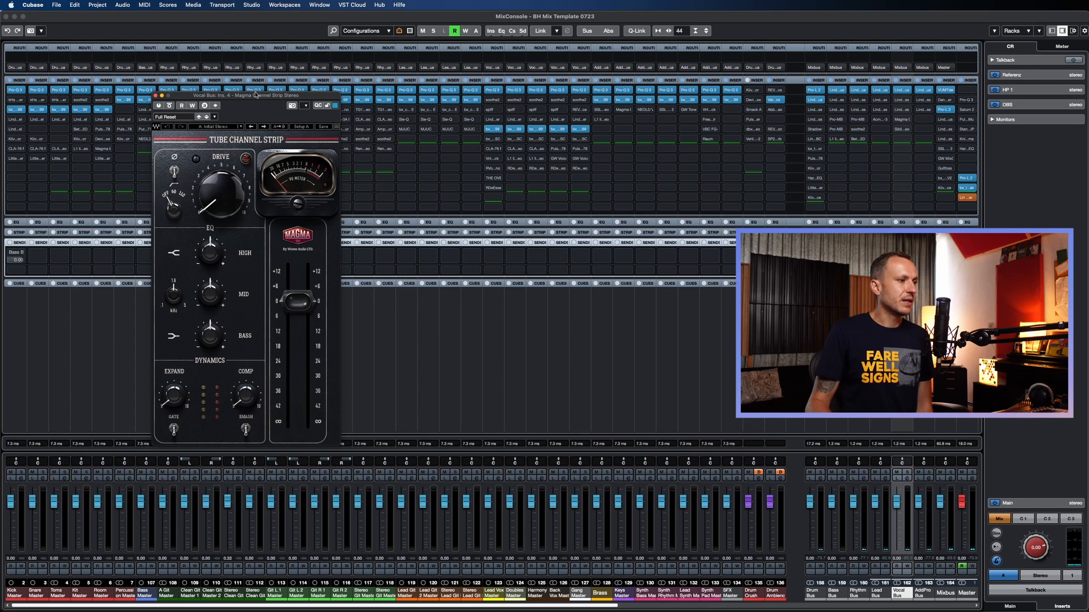
drag(256, 95, 373, 86)
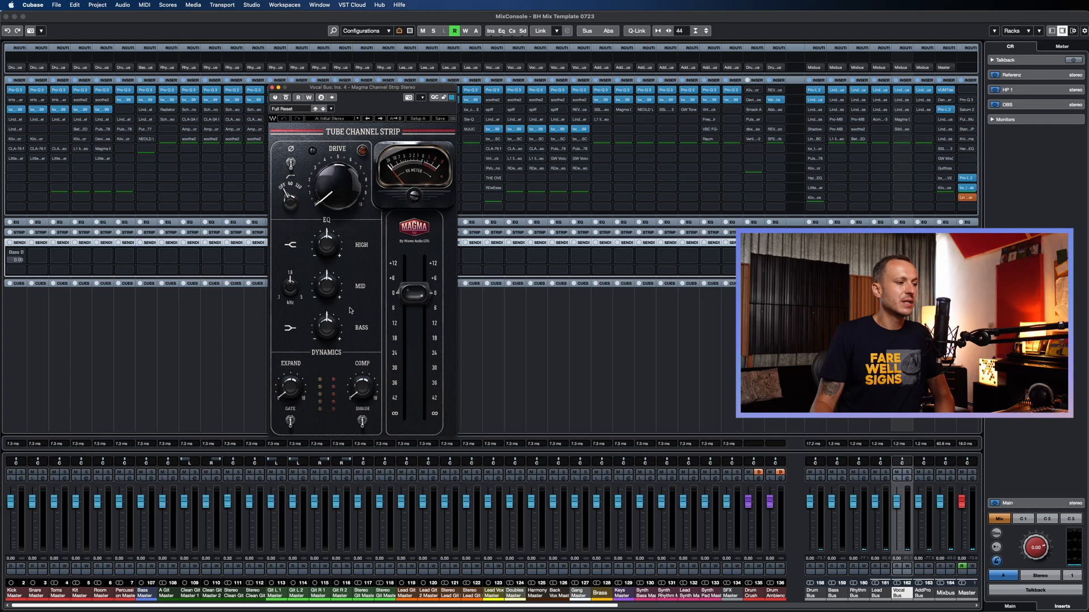
mouse_move(365, 384)
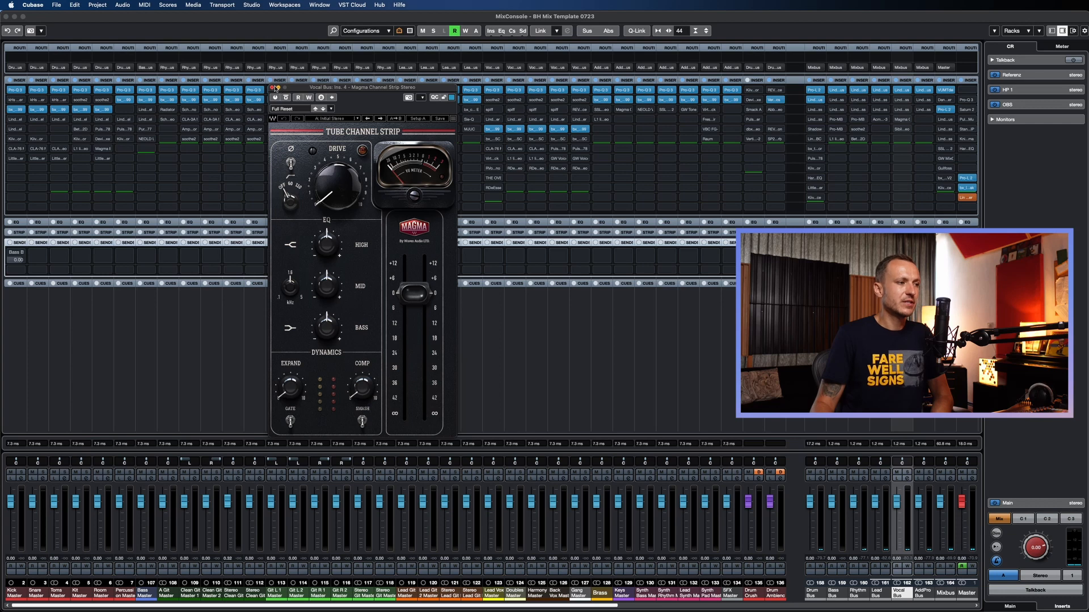
click(272, 89)
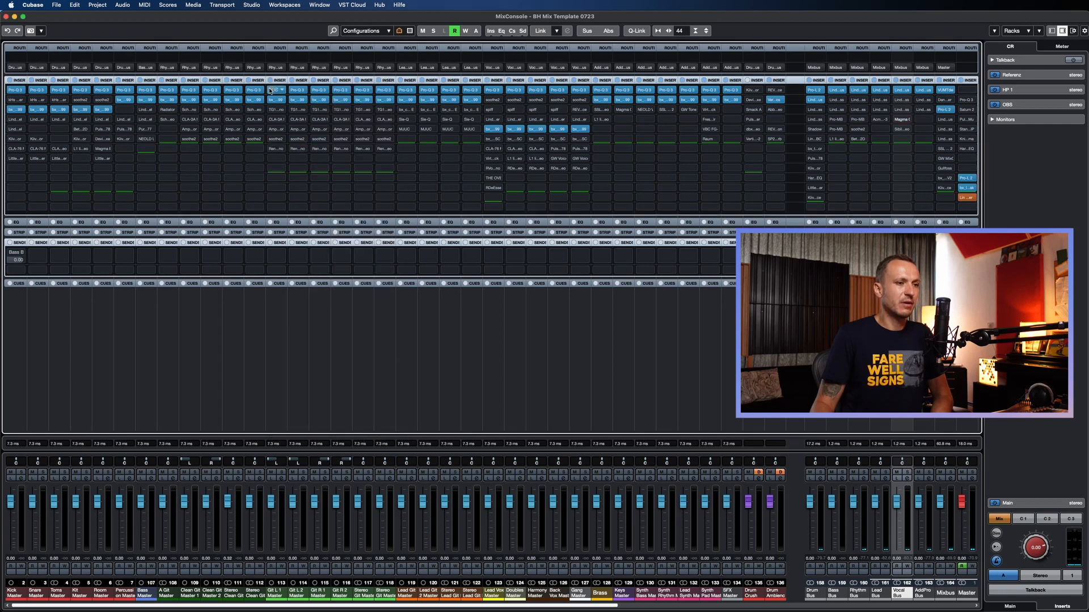
click(901, 131)
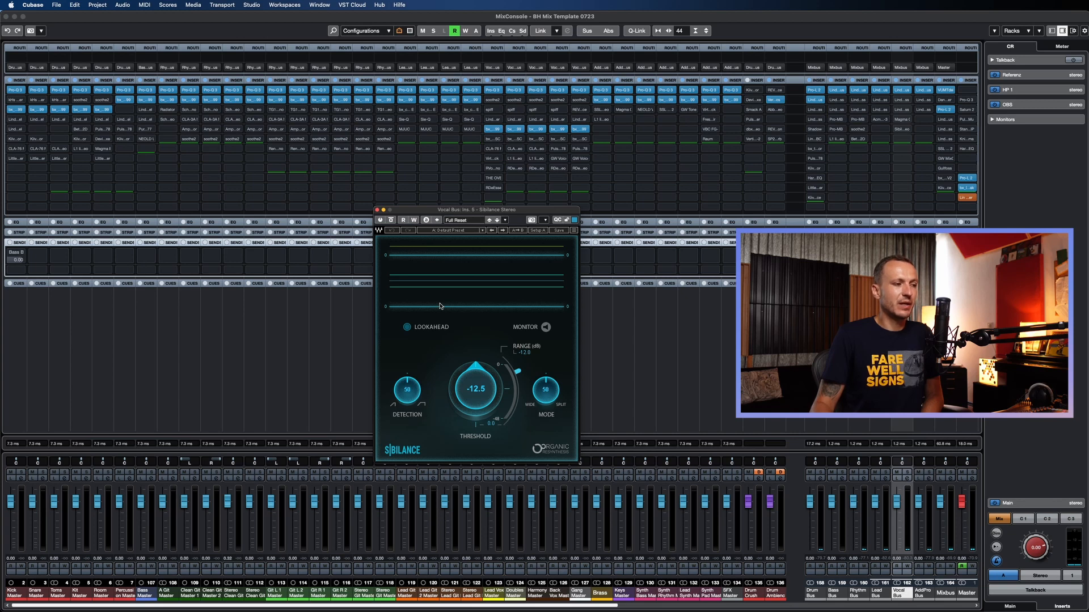
click(378, 211)
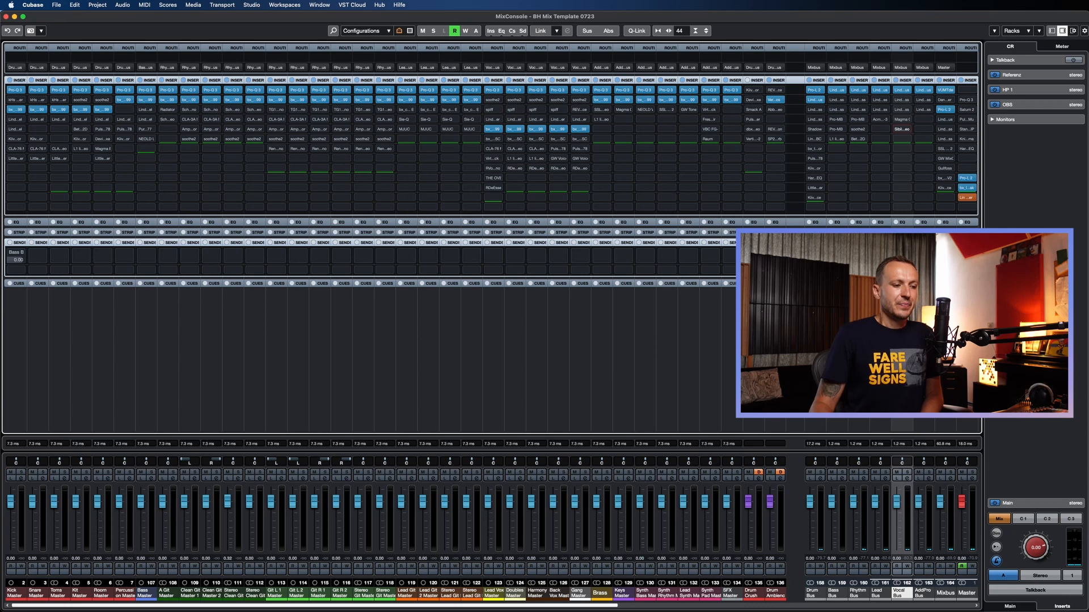
Step: Inspect the SSL EV2 Channel Stereo and L1 limiter Stereo inserts on the Brass channel, closing each editor
drag(615, 609, 669, 604)
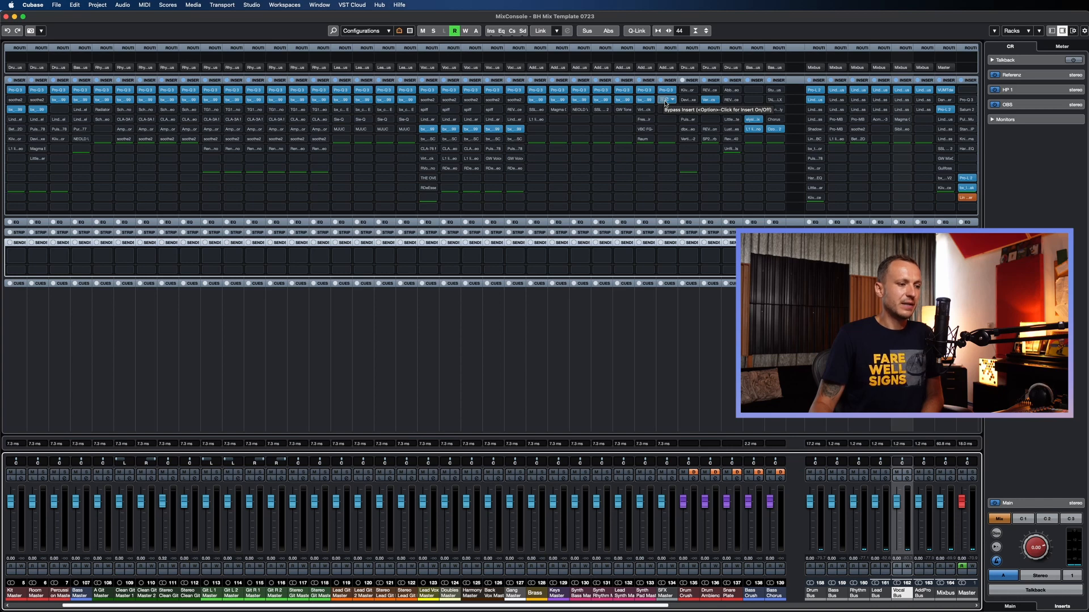
click(538, 111)
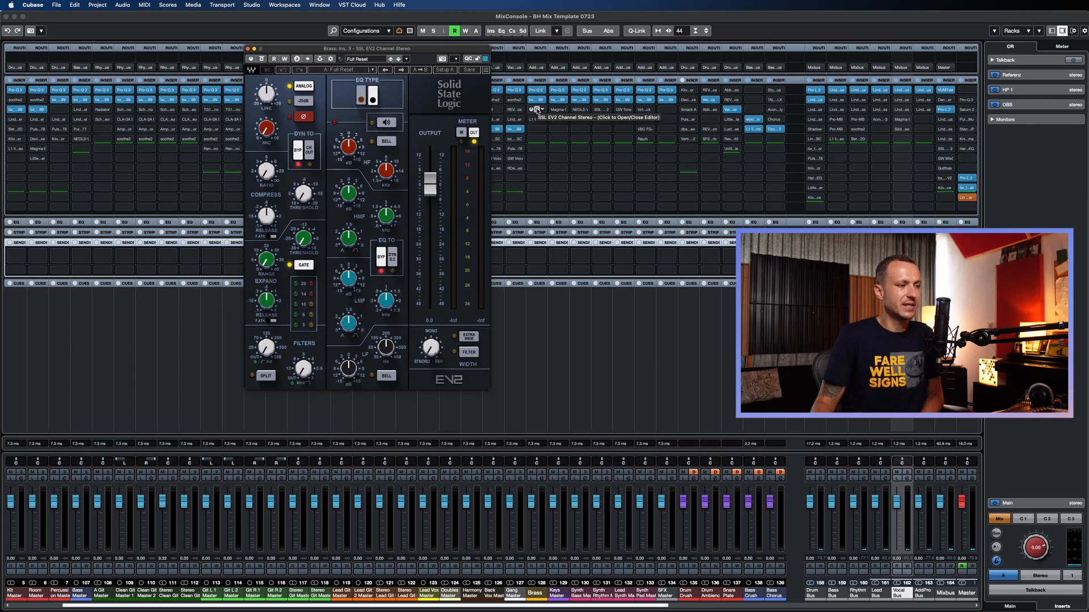
click(537, 111)
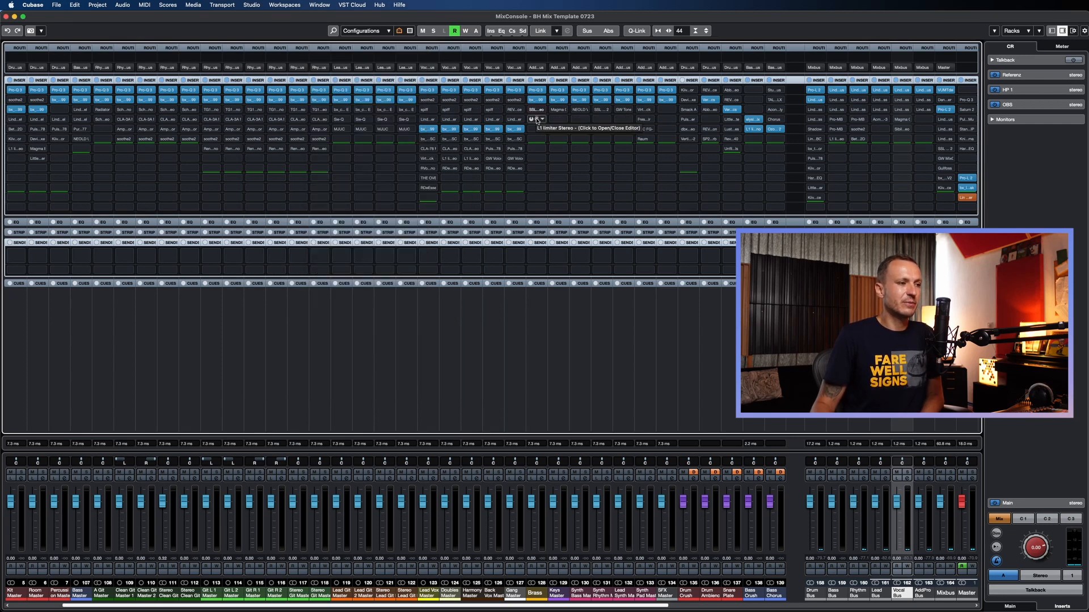
click(537, 119)
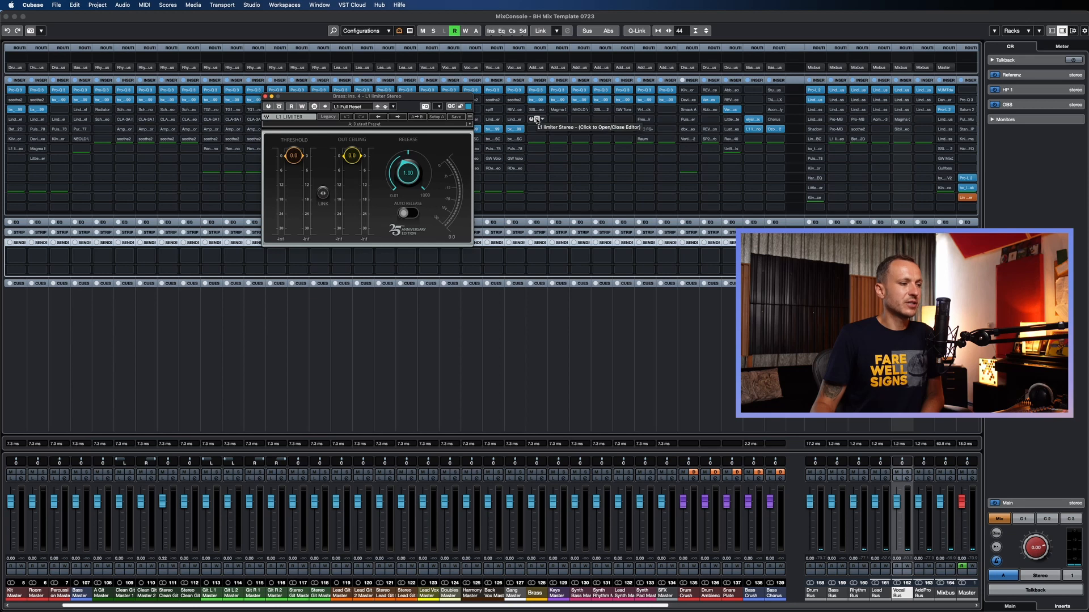
click(537, 120)
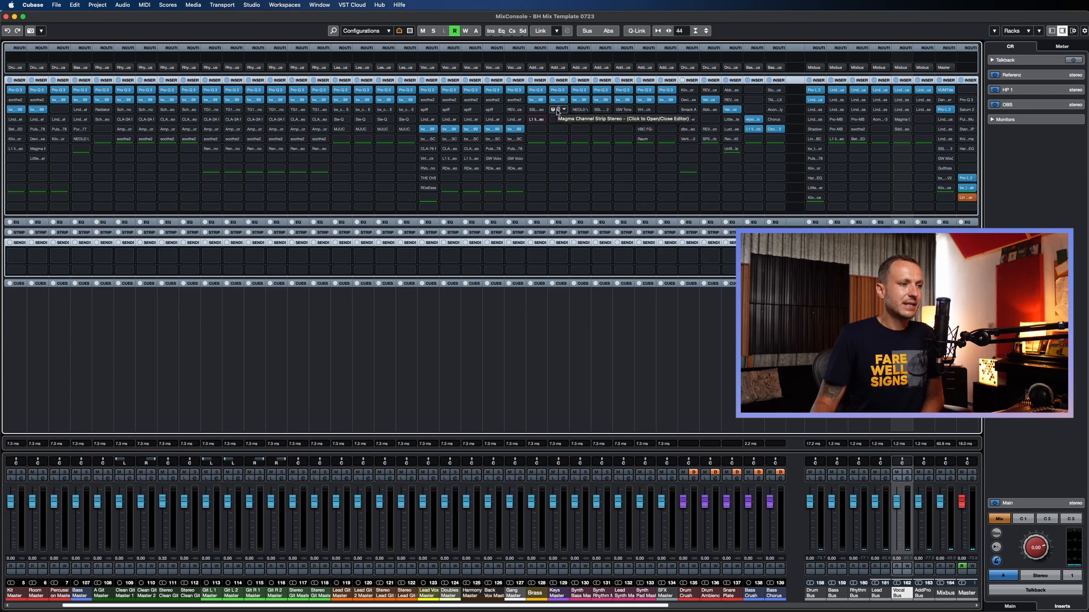
Step: View the Magma Channel Strip Stereo insert on Keys Master and the NEOLD V76U73 on Synth Bass Master, closing each editor
click(558, 110)
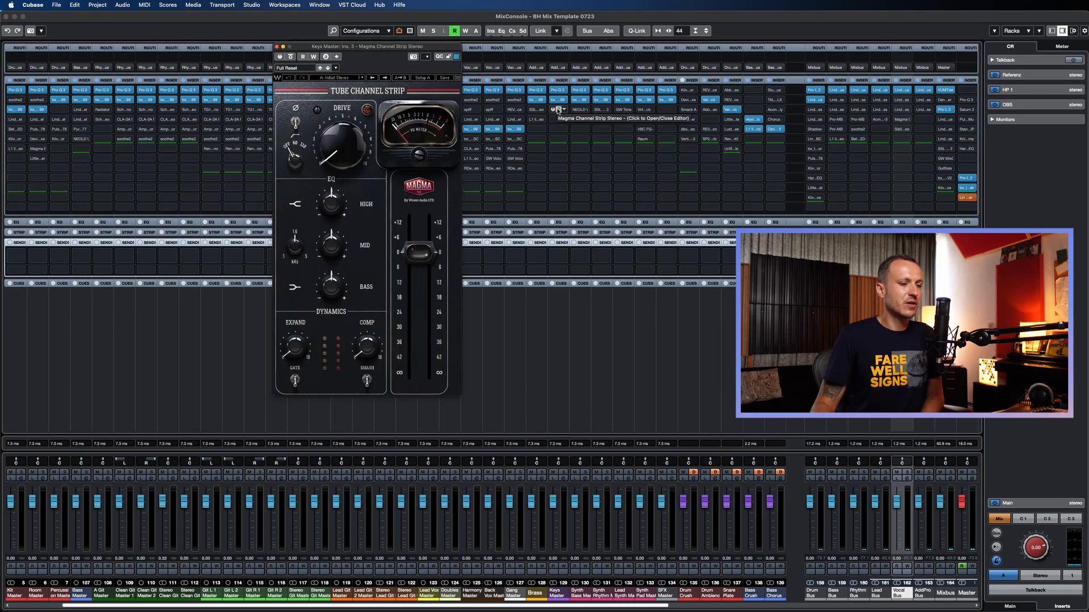
click(558, 110)
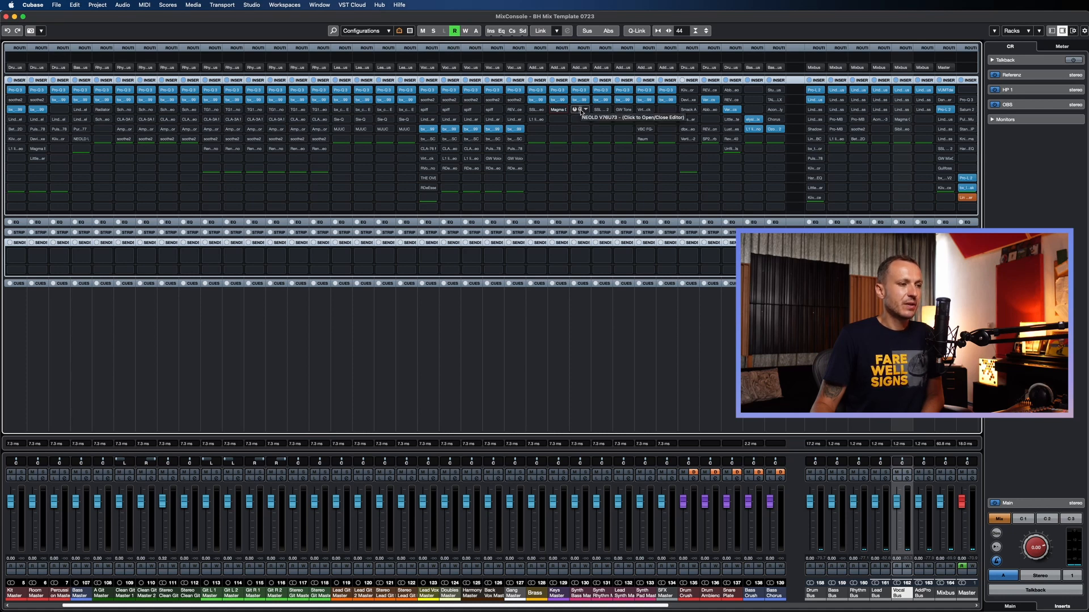
click(580, 110)
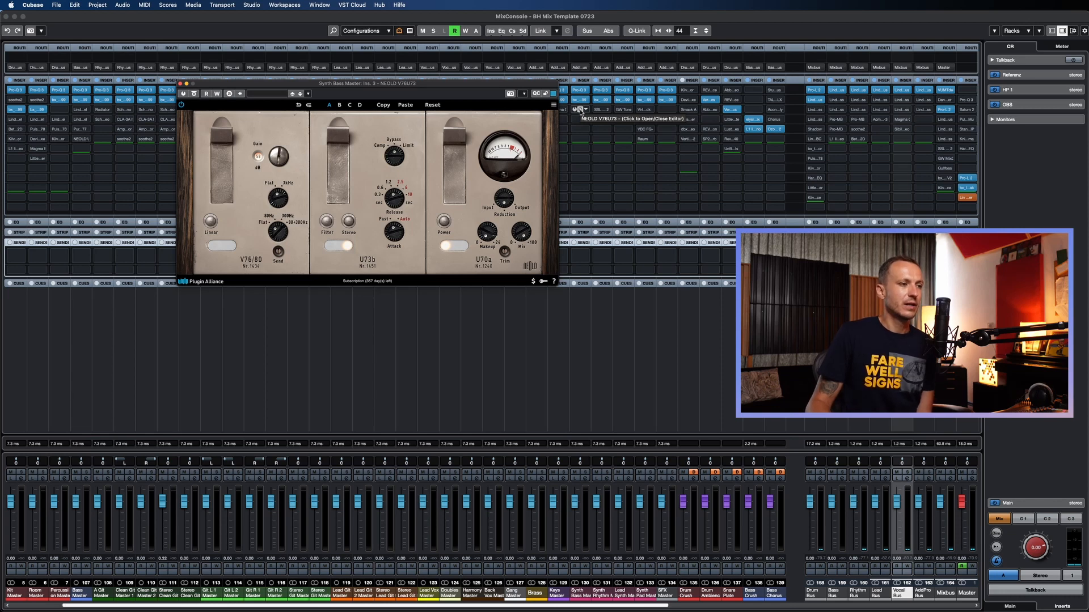
click(580, 110)
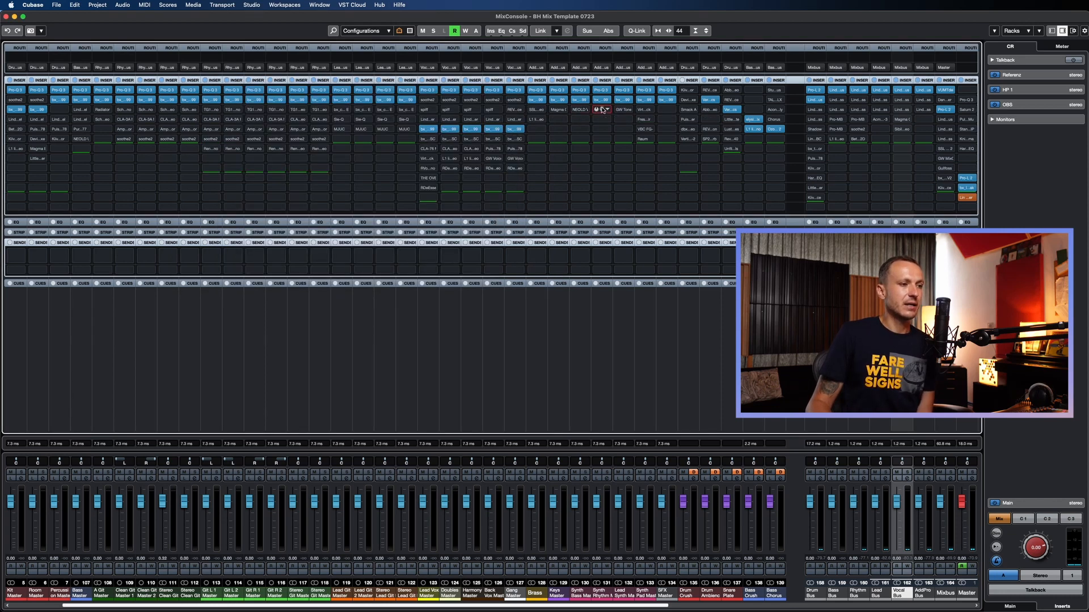
Step: View the SSL Native Channel Strip 2 insert on Synth Rhythm Master and GW ToneCentric Stereo on Lead Synth Master, closing each editor
click(602, 110)
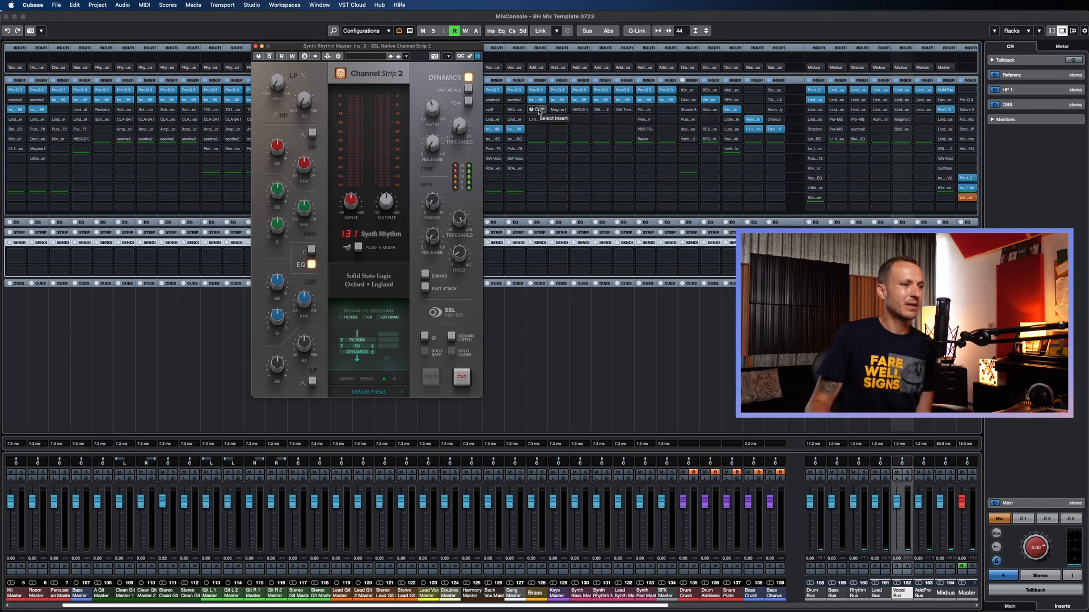
click(601, 111)
click(601, 111)
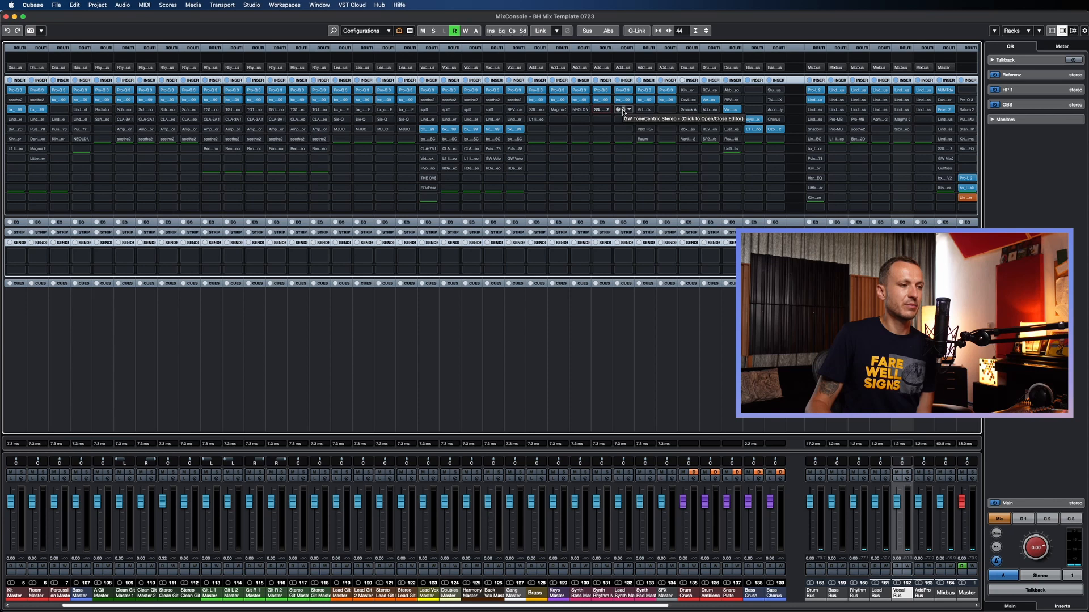
click(623, 111)
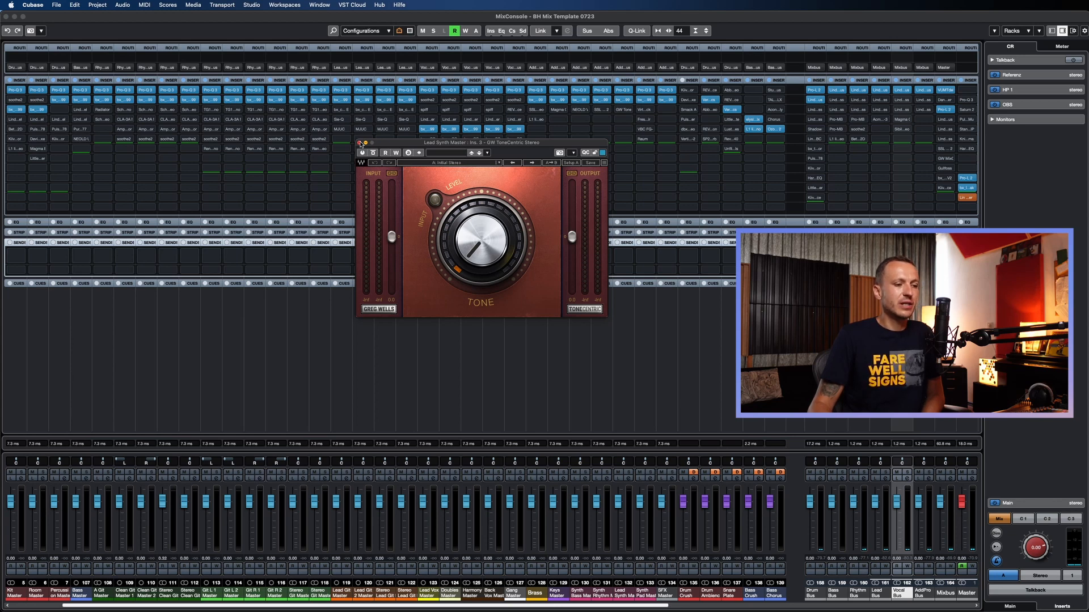
click(360, 143)
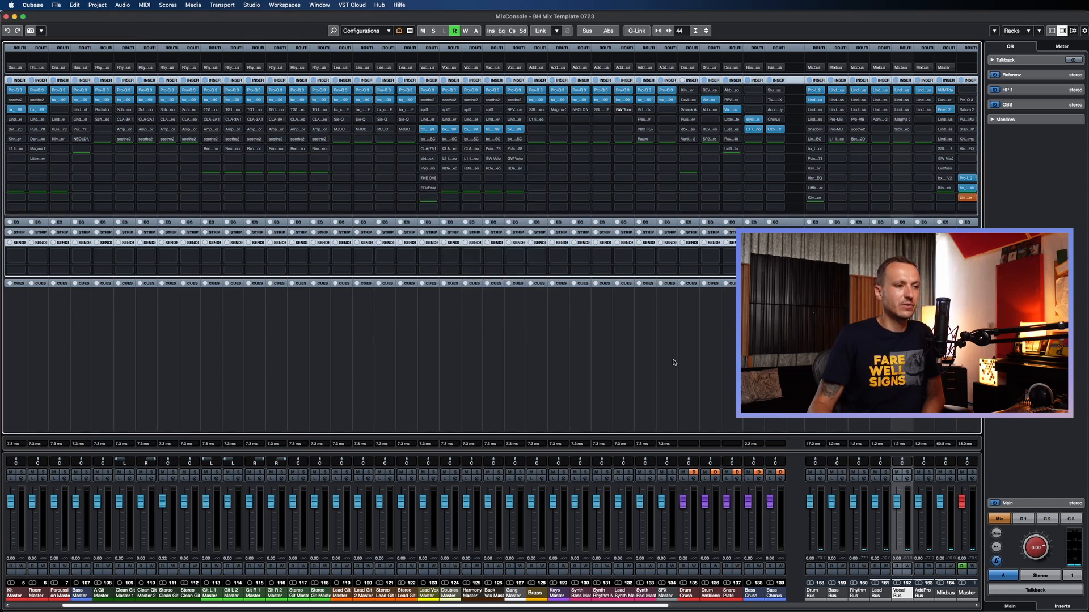
Step: Select Synth Pad Master and inspect its Virtual Mix Rack module list and its Fresh Air insert, closing each editor
click(650, 382)
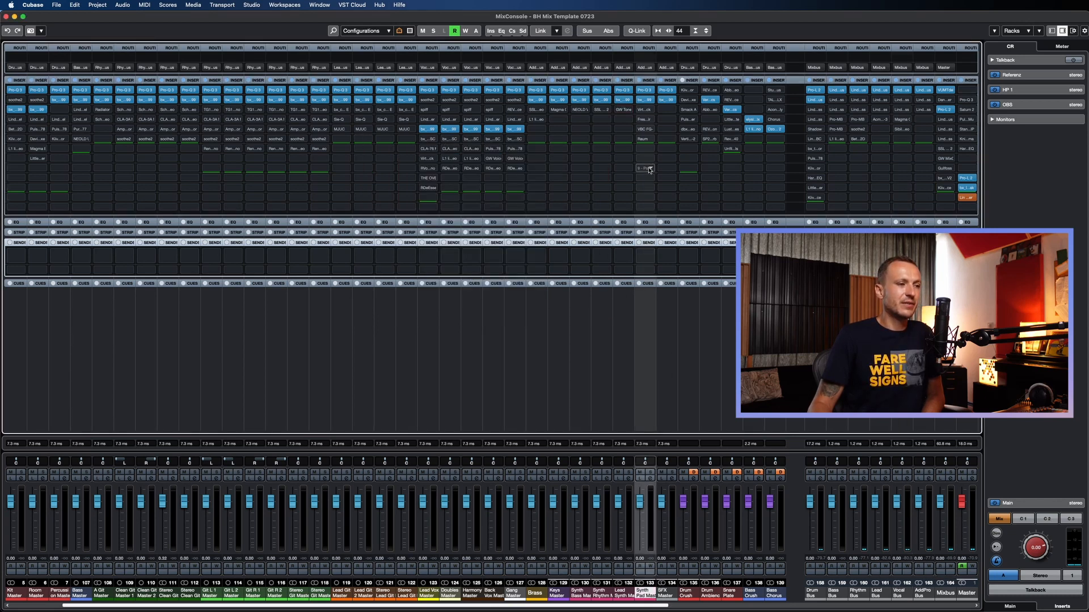
click(644, 109)
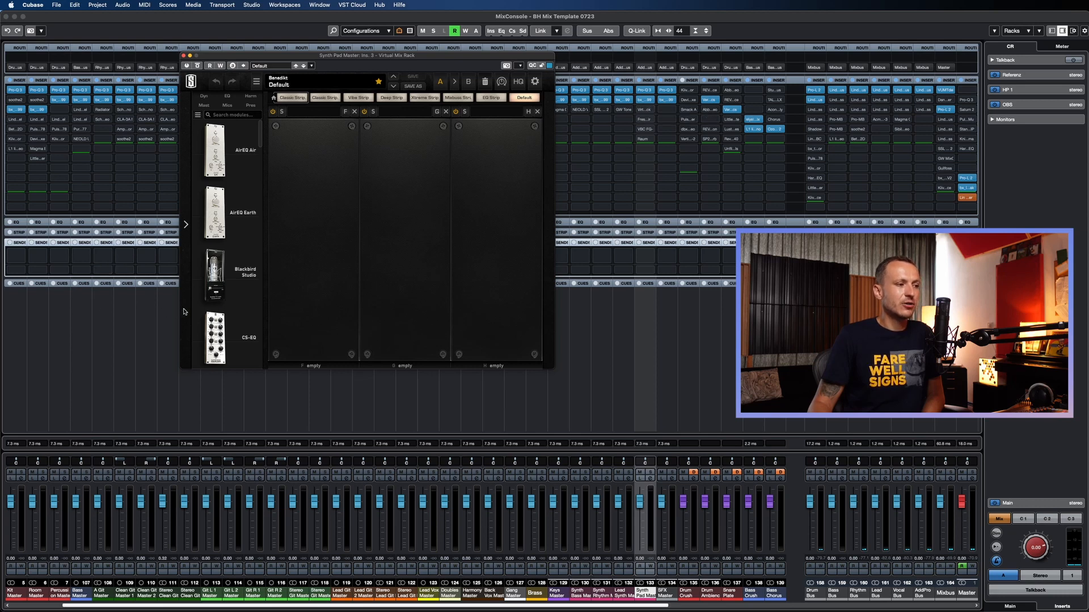
scroll(225, 296, down, 5)
scroll(225, 295, down, 2)
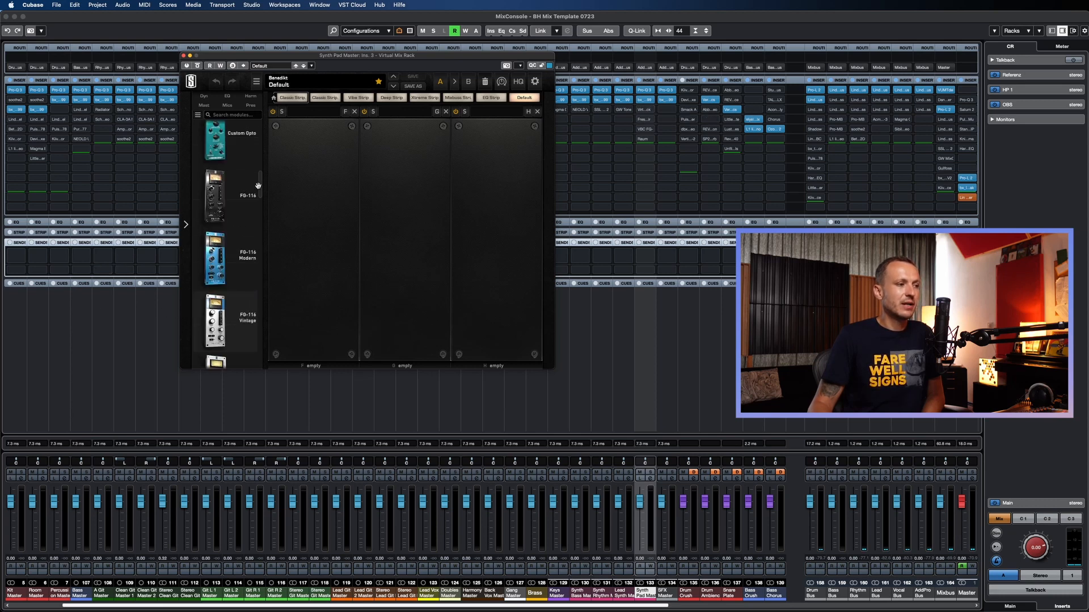
drag(262, 181, 249, 295)
scroll(249, 295, down, 5)
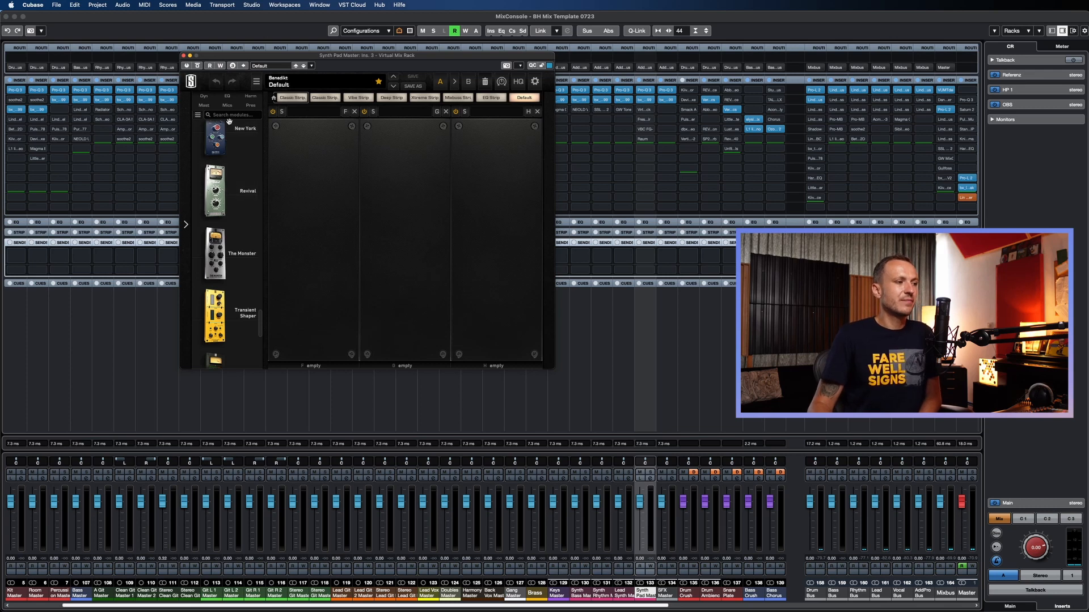
click(183, 56)
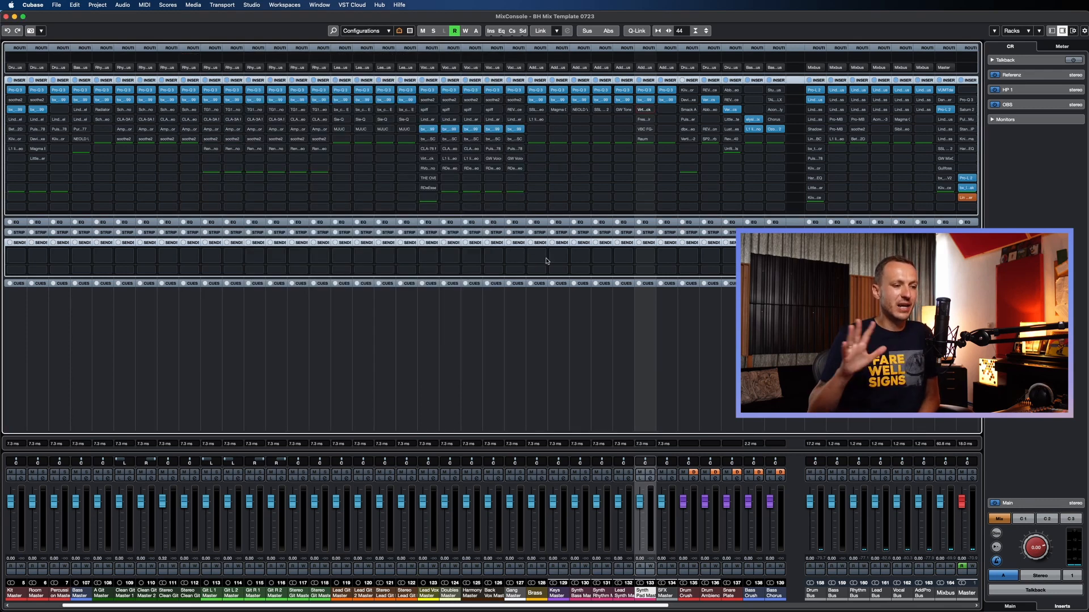
click(645, 119)
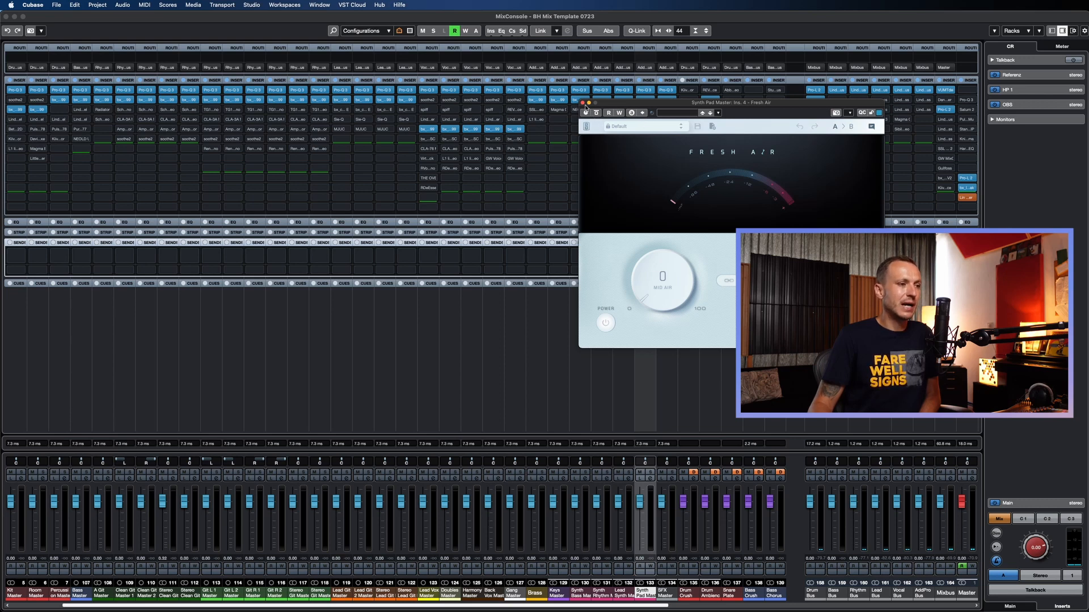
click(583, 104)
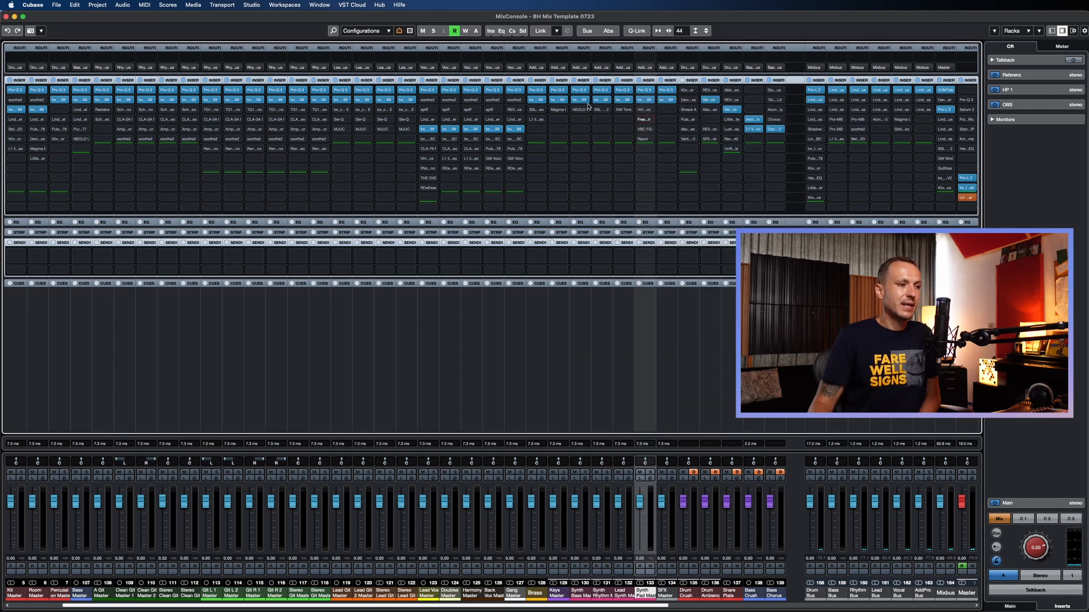
Step: Open the VBC FG-MU insert on Synth Pad Master and switch its stereo mode to Mid-Side
click(644, 129)
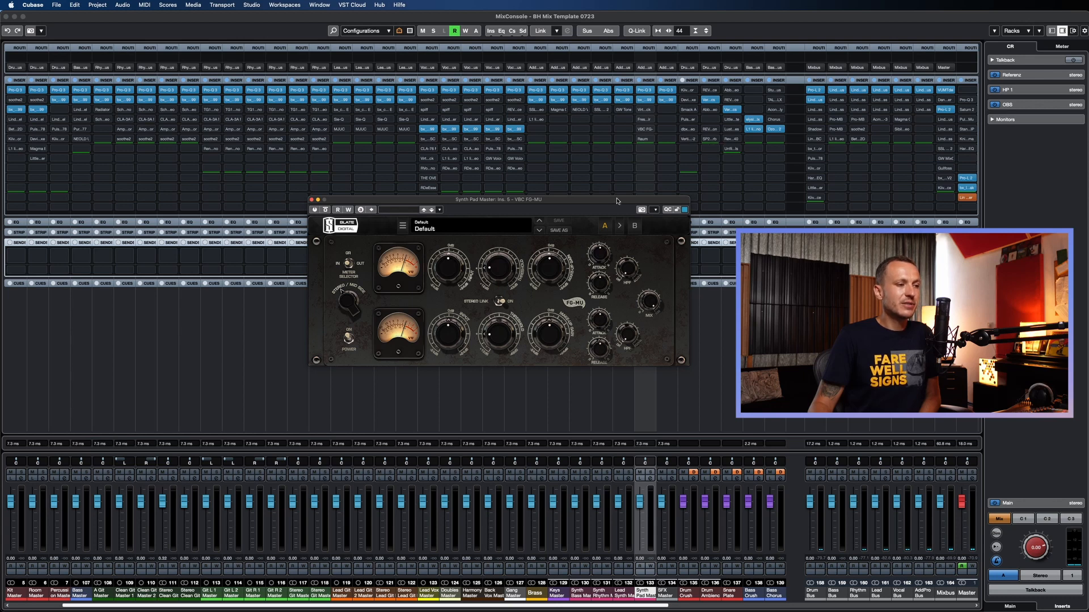
drag(617, 201, 585, 133)
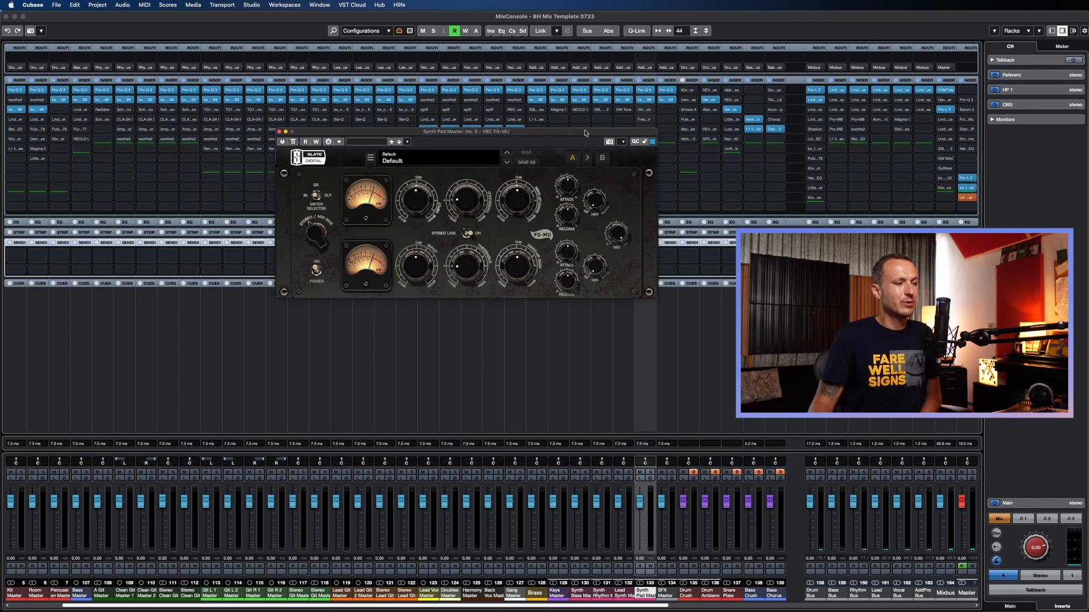
drag(585, 133, 526, 132)
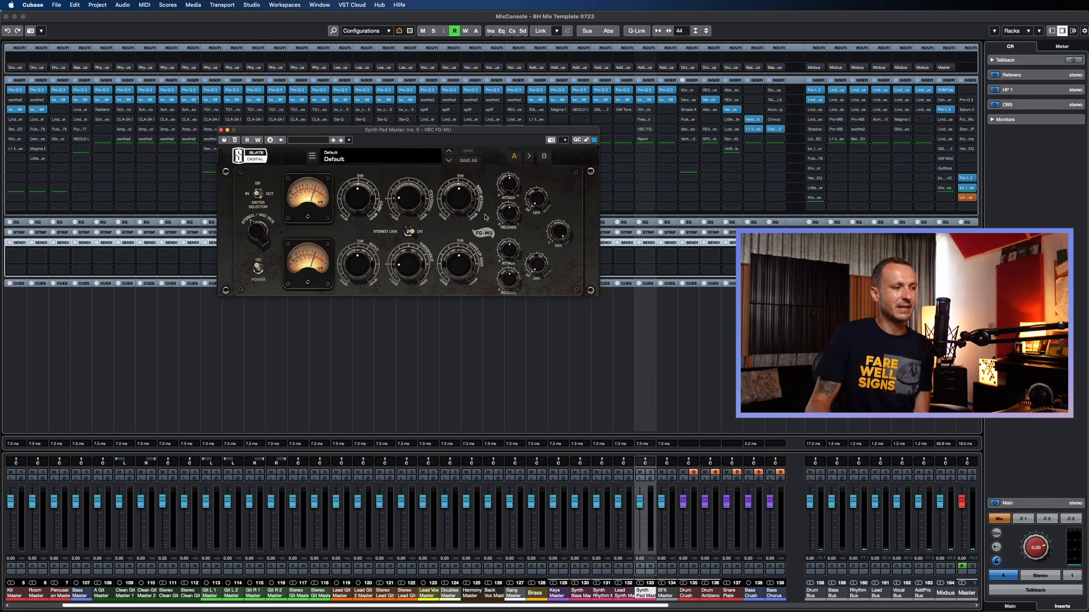
click(258, 239)
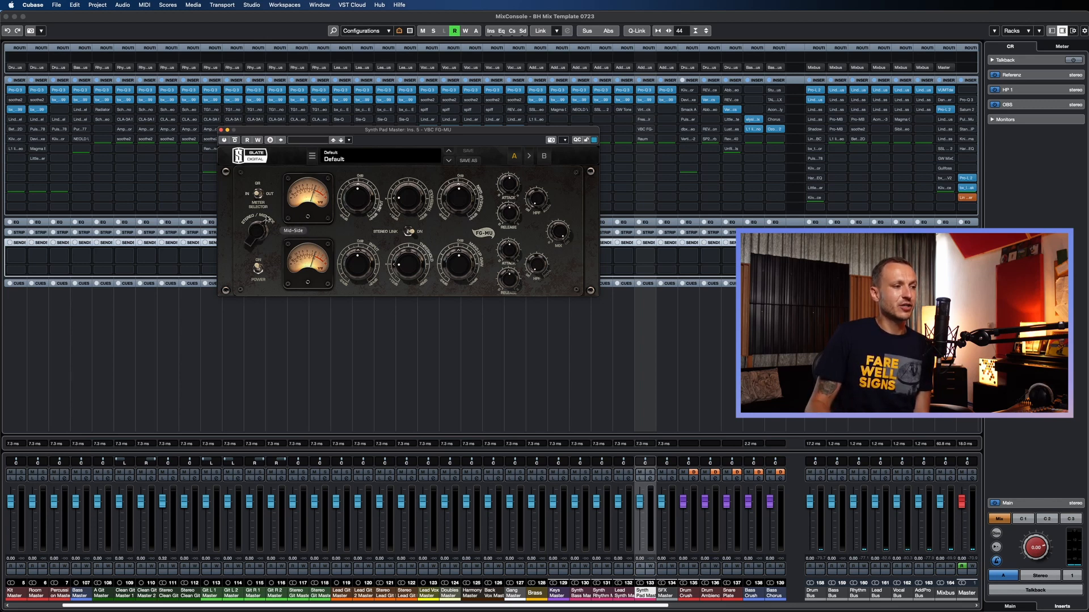
Step: Turn off the FG-MU's stereo link, reset the third large knob of its lower channel to 0.0 dB and close the editor
drag(463, 264, 463, 263)
double_click(463, 264)
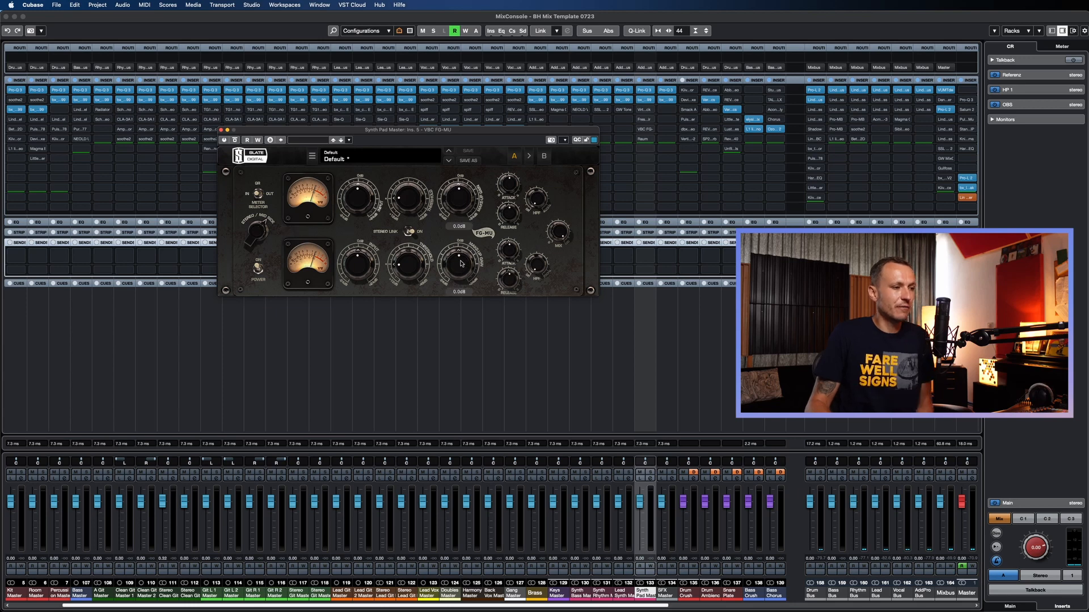
click(408, 233)
drag(454, 259, 457, 261)
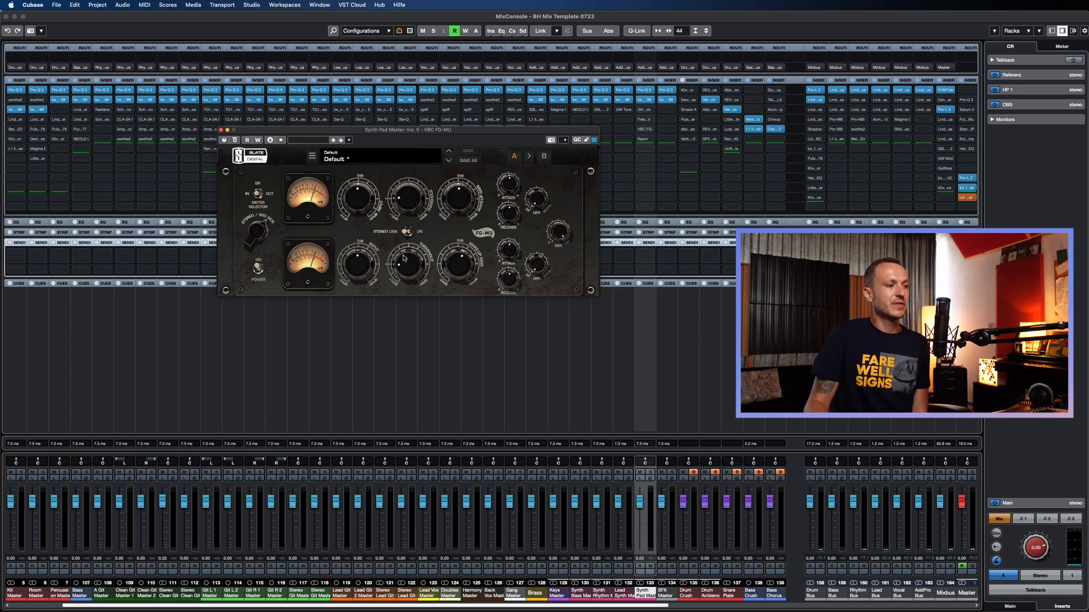
double_click(459, 266)
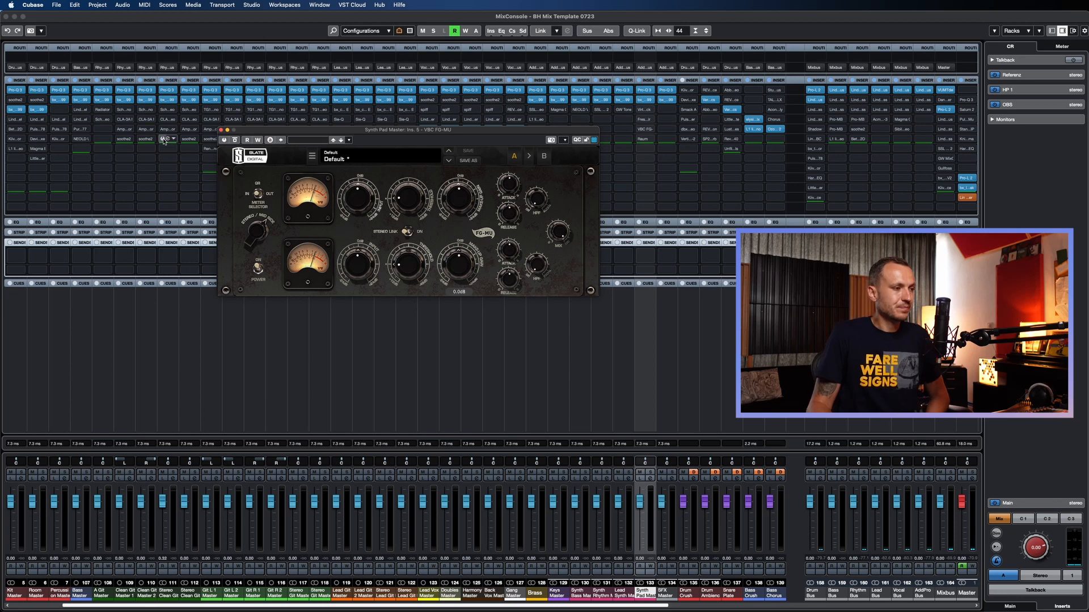
click(220, 129)
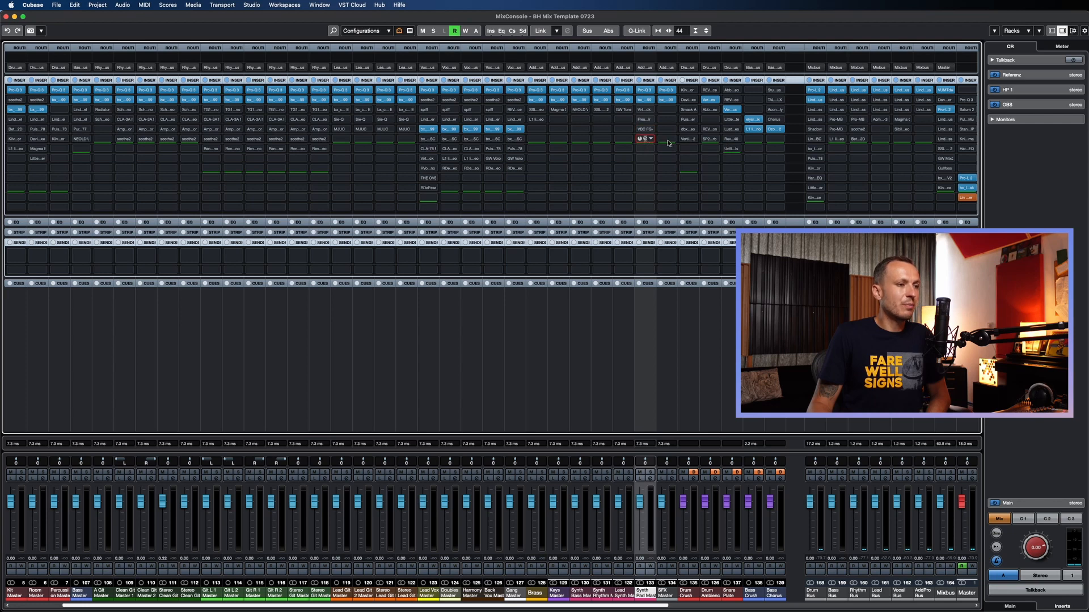
Step: Inspect the Raum reverb insert on Synth Pad Master and close its editor
click(645, 139)
drag(557, 158, 479, 151)
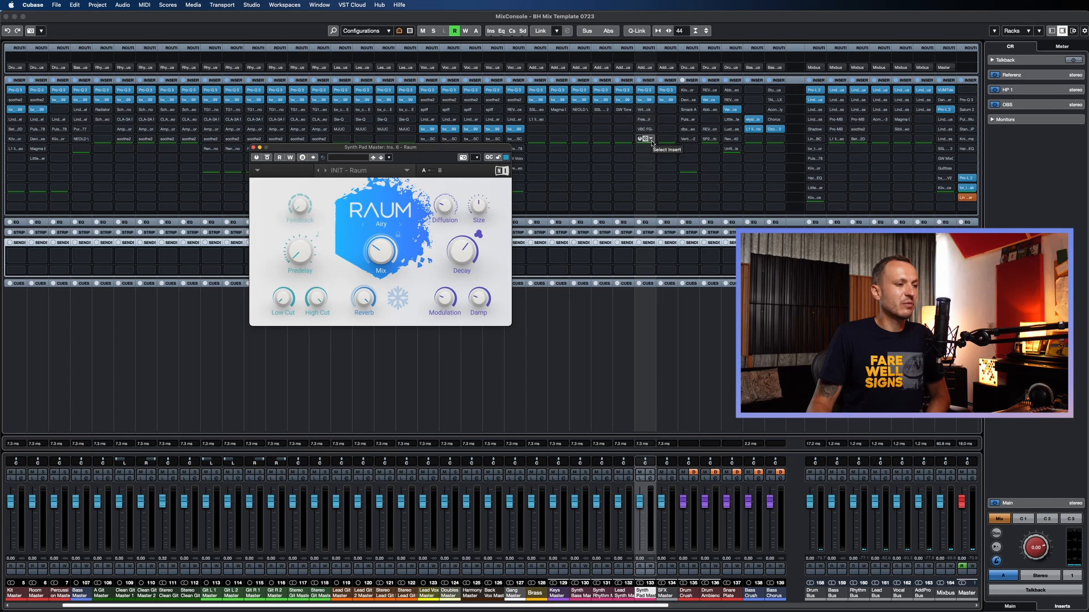
mouse_move(387, 251)
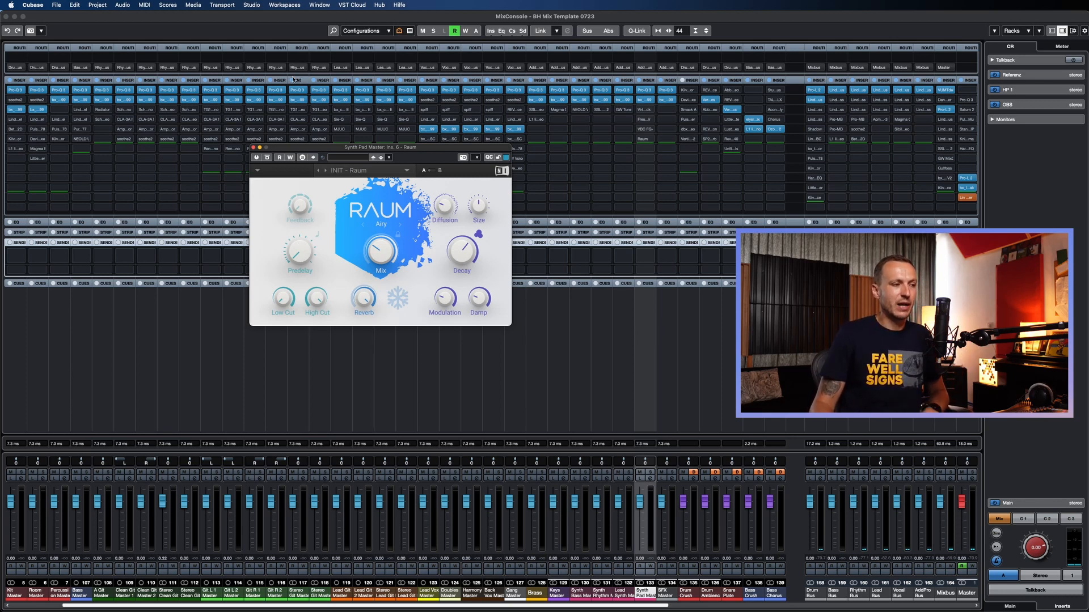
click(254, 147)
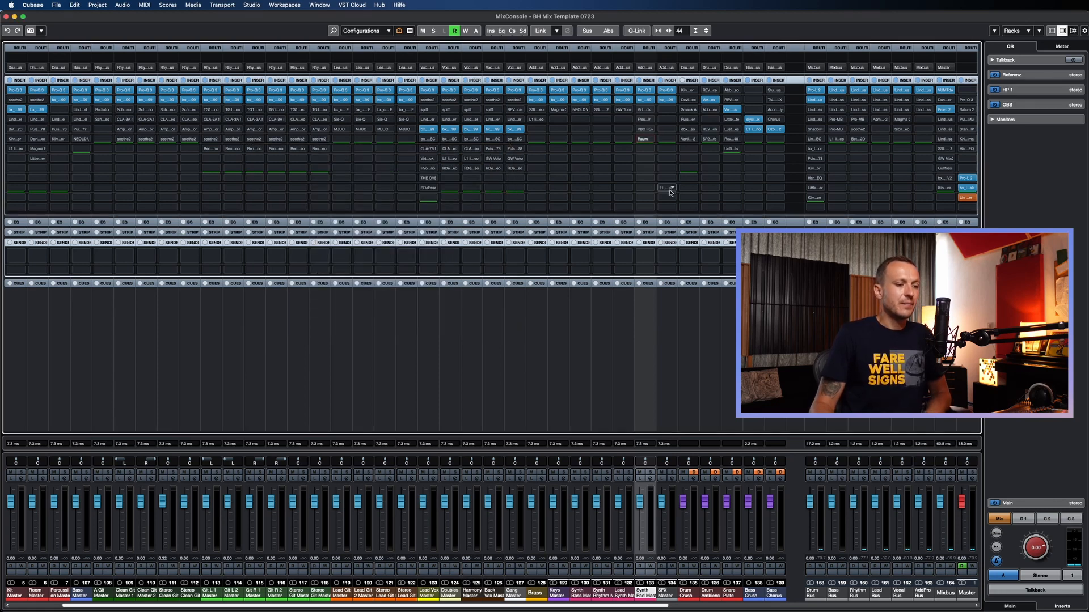
Step: Select SFX Master followed by the AddPro Bus channel, and view the first Lindell insert on that bus, closing its editor
click(661, 317)
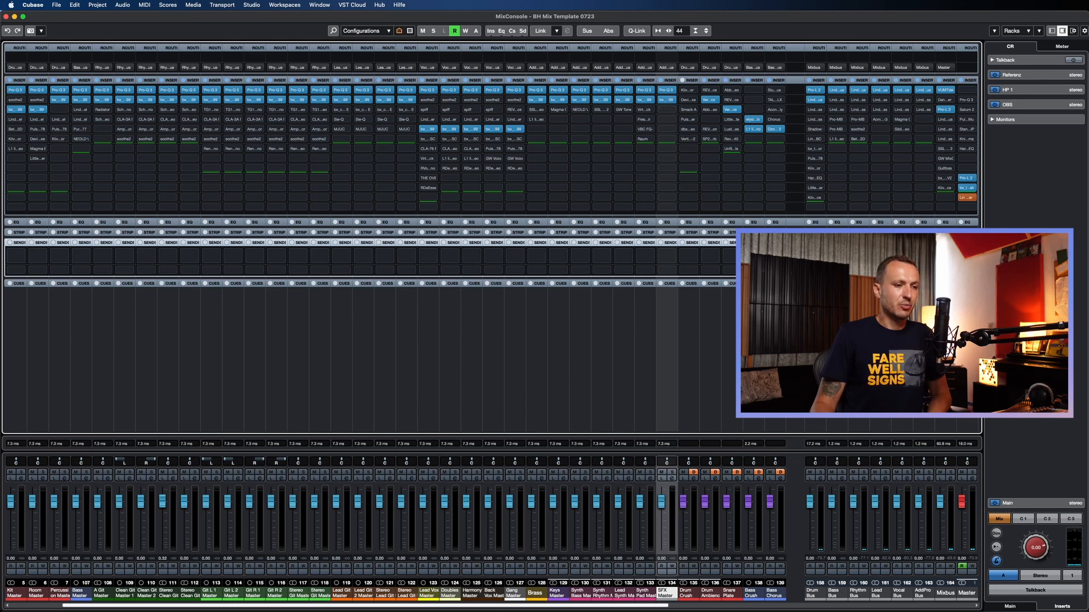
click(921, 317)
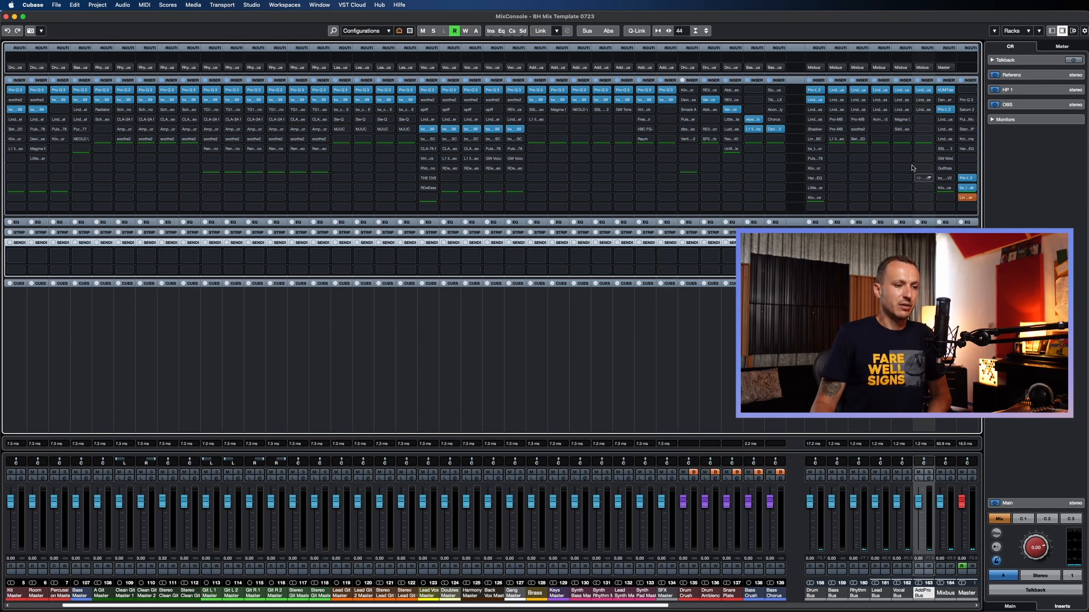
click(930, 90)
click(926, 89)
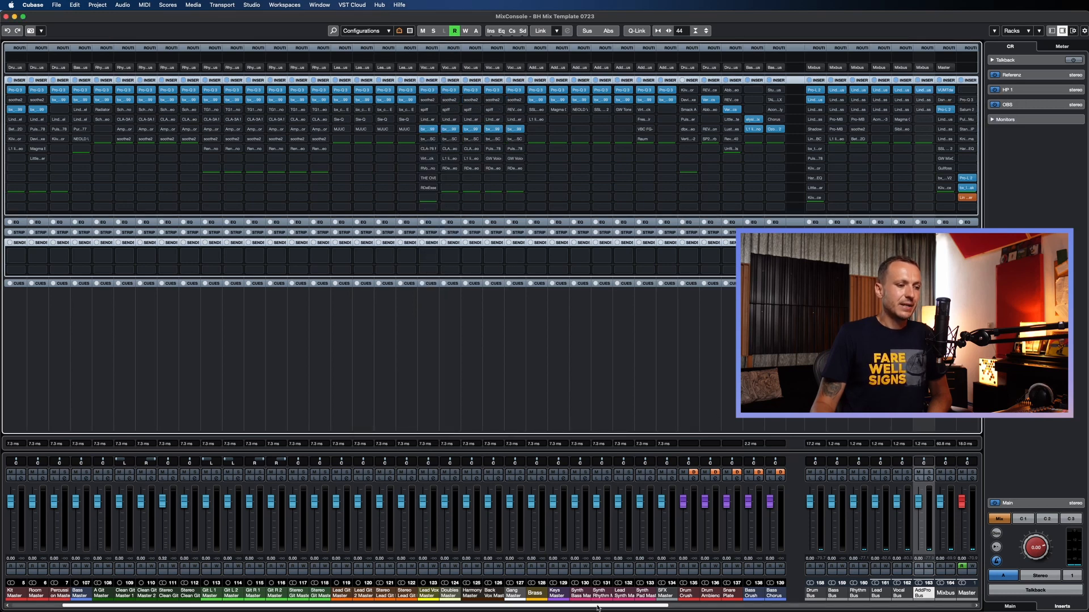
Step: Select the Drum Crush effect channel, inspect its Kiive Xtressor insert and close the editor
drag(603, 606, 906, 608)
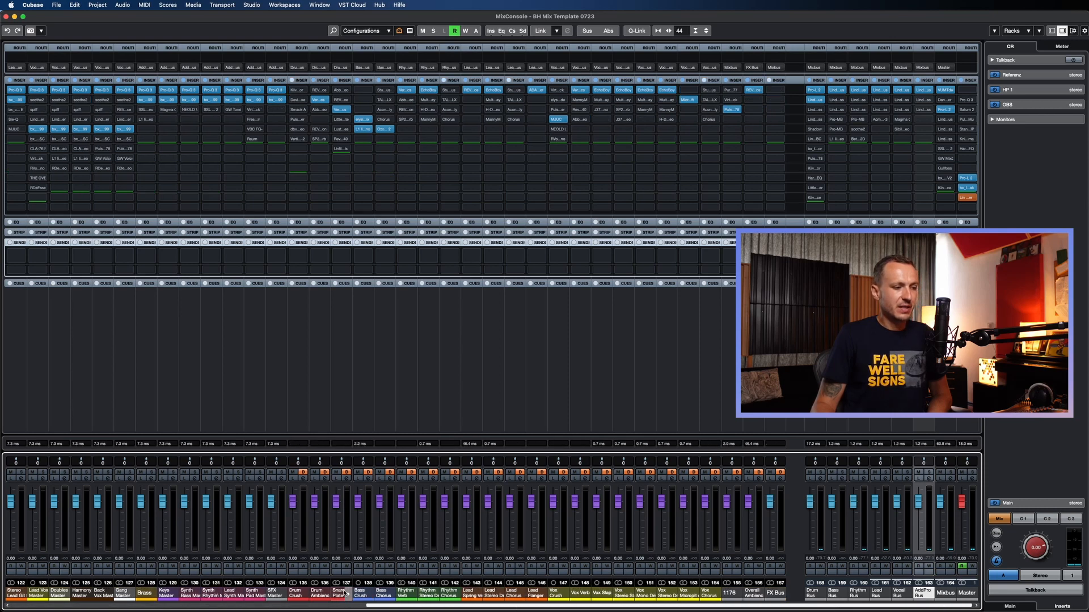
click(303, 596)
click(300, 598)
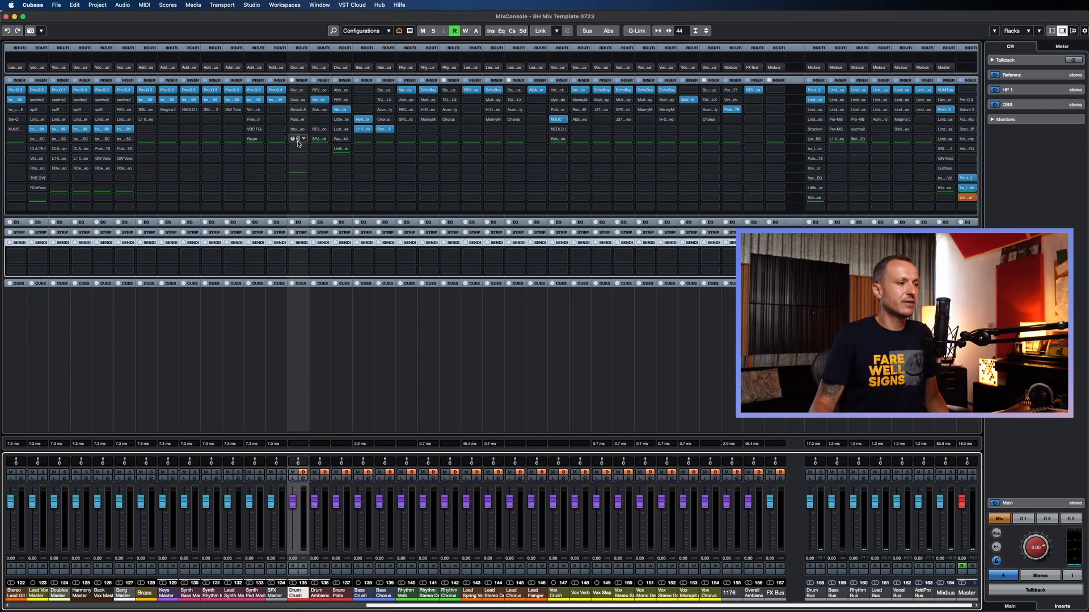
click(298, 90)
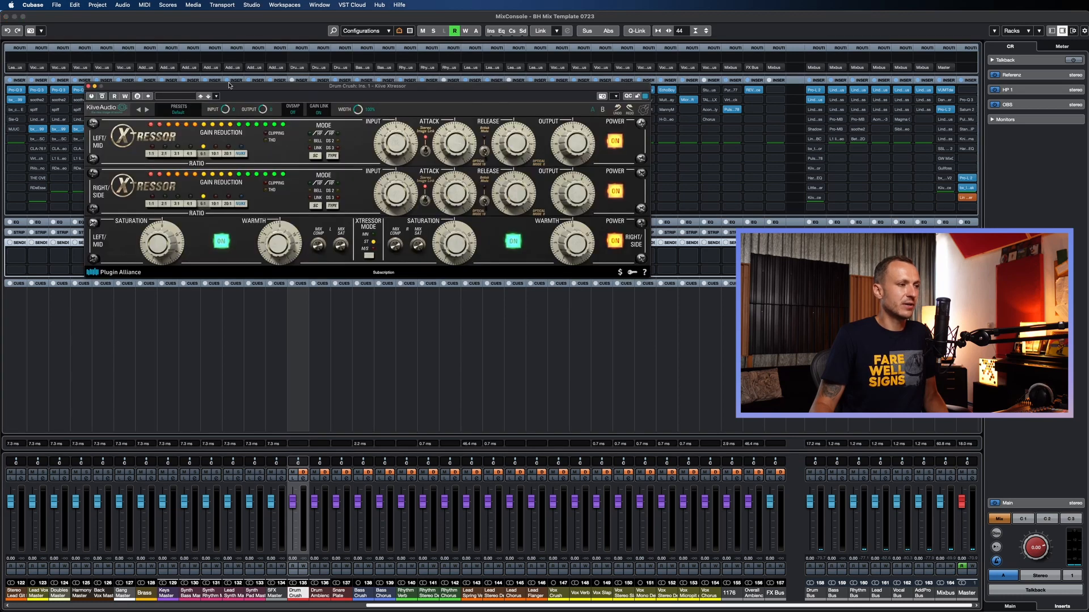
click(89, 86)
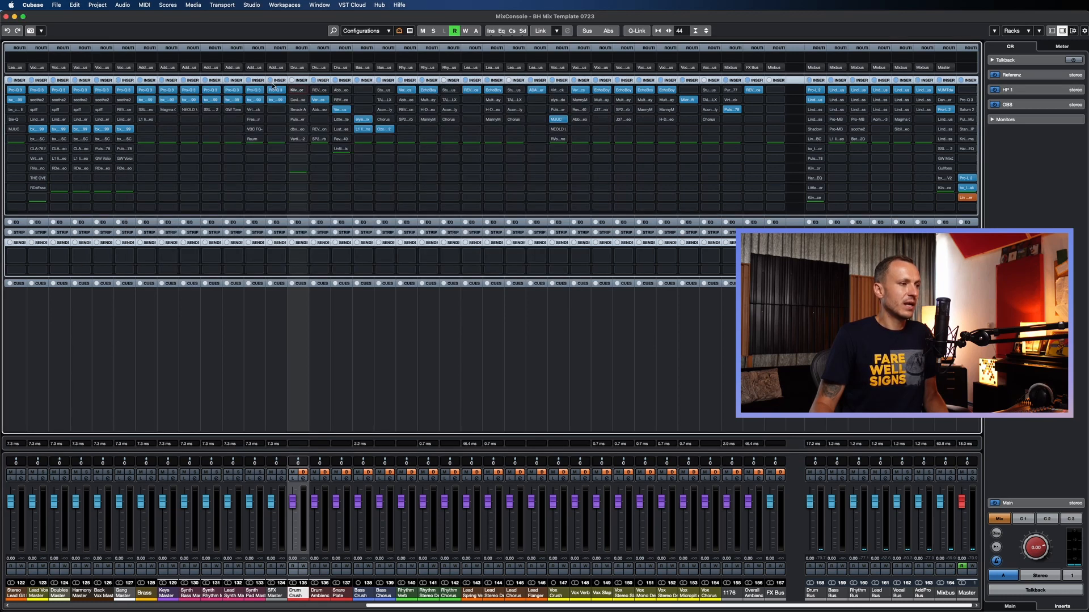
Step: View the second insert and the Smack Attack transient shaper on Drum Crush, closing each editor
click(299, 102)
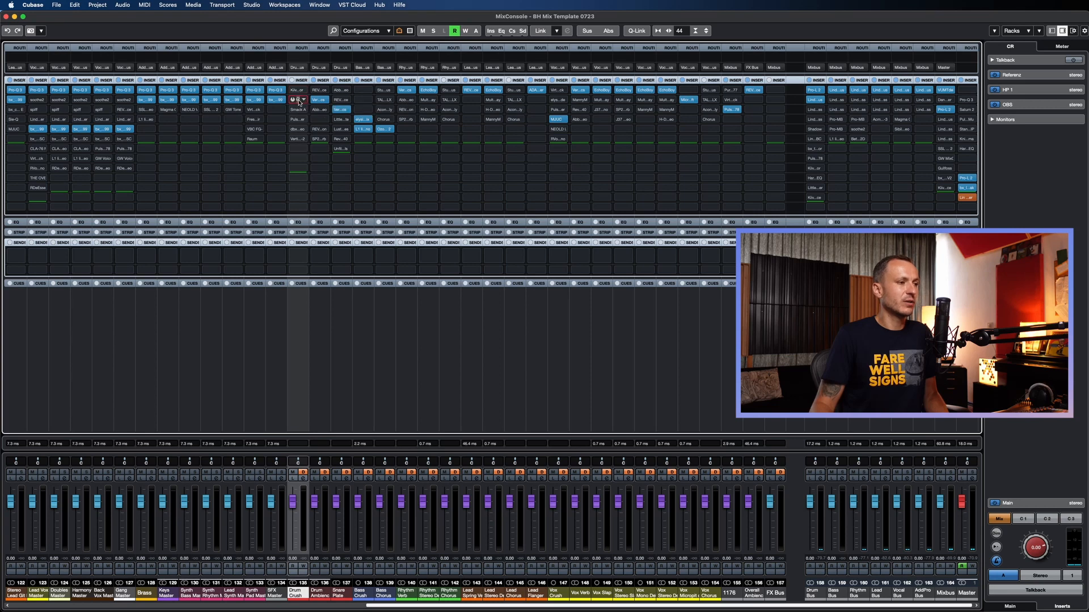
click(299, 102)
click(299, 109)
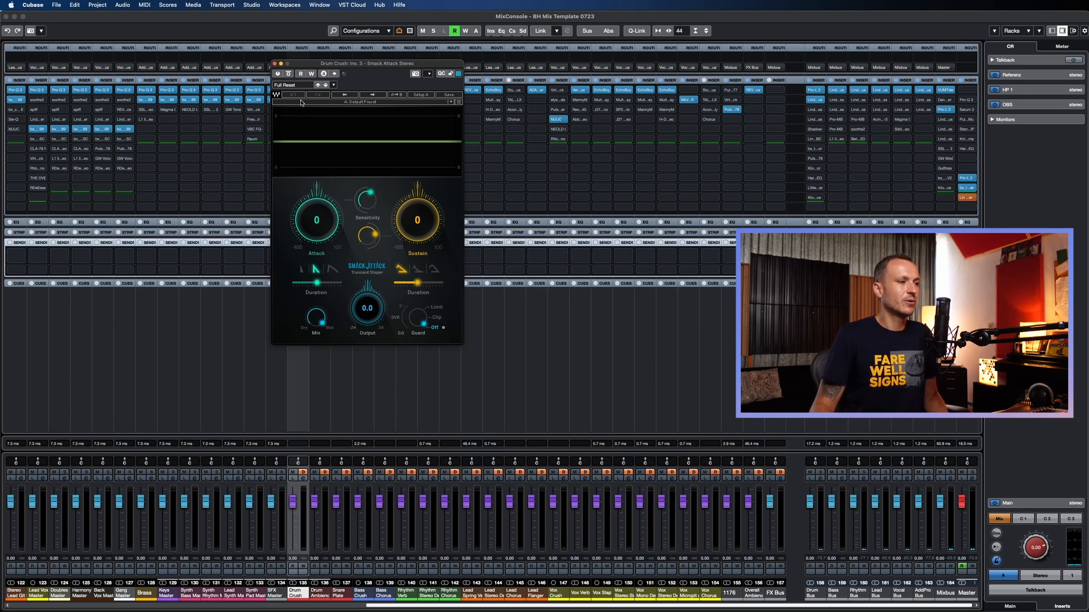
click(275, 64)
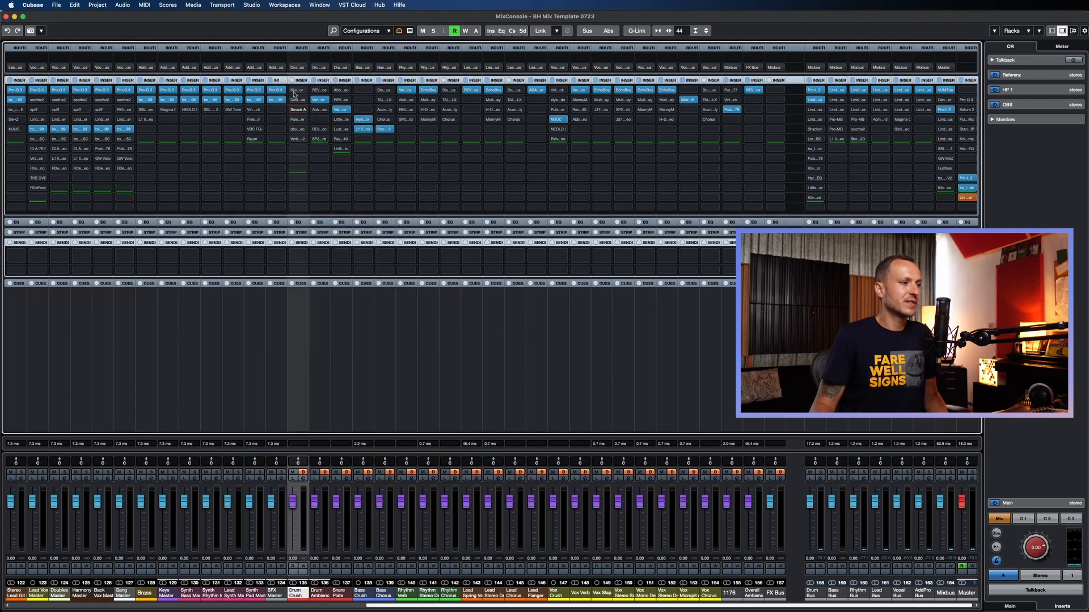
Step: Inspect the Pulsar Smasher compressor insert on Drum Crush and close its editor
click(299, 120)
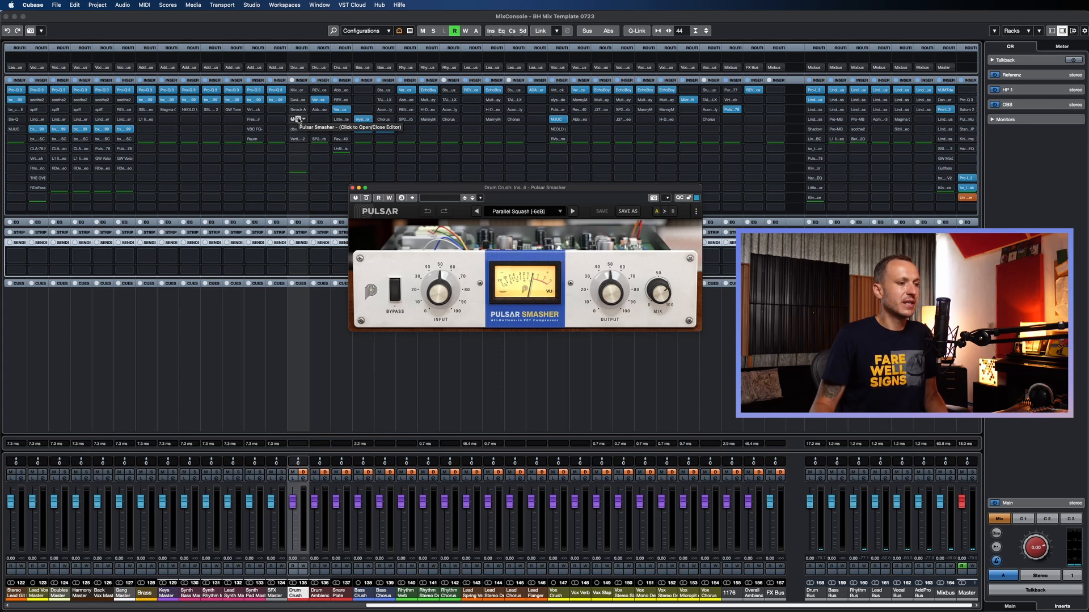
click(299, 120)
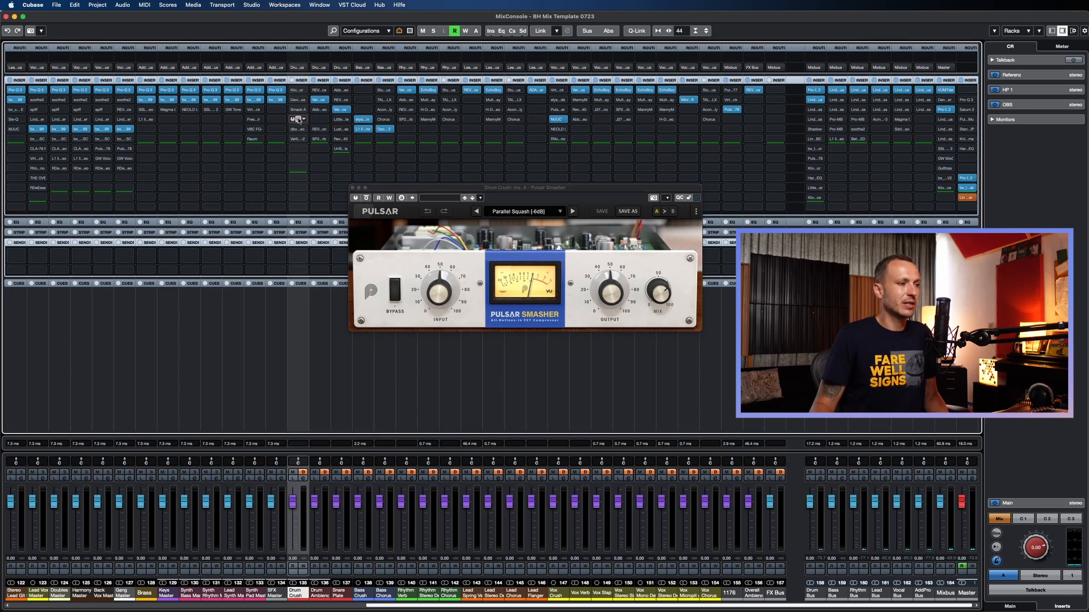
click(299, 120)
Step: Inspect the dbx-160 and Vertigo VSC-2 compressor inserts on Drum Crush, closing each editor
click(299, 130)
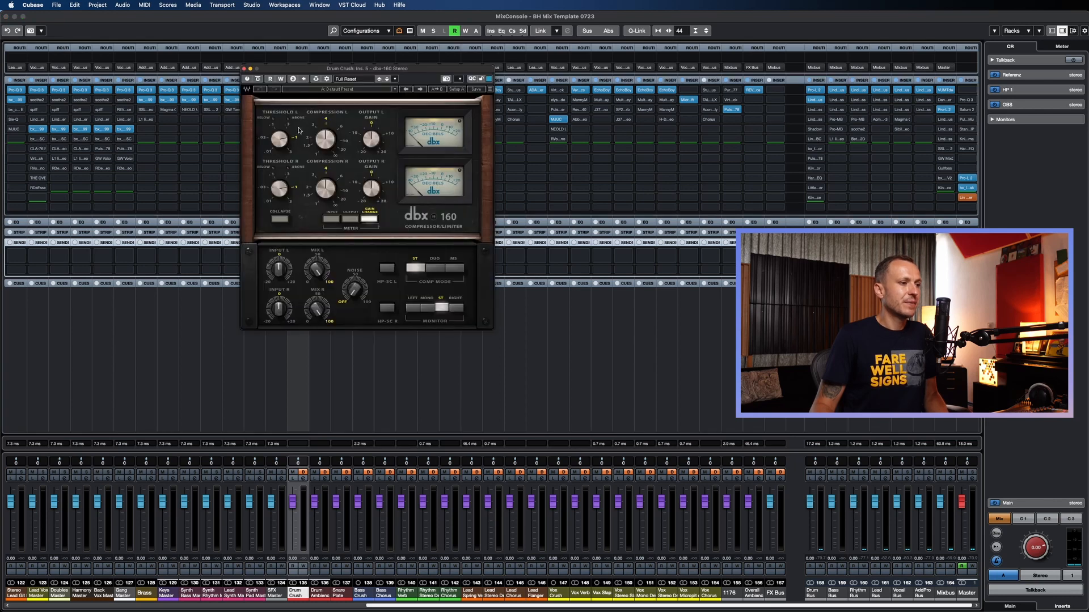
click(245, 68)
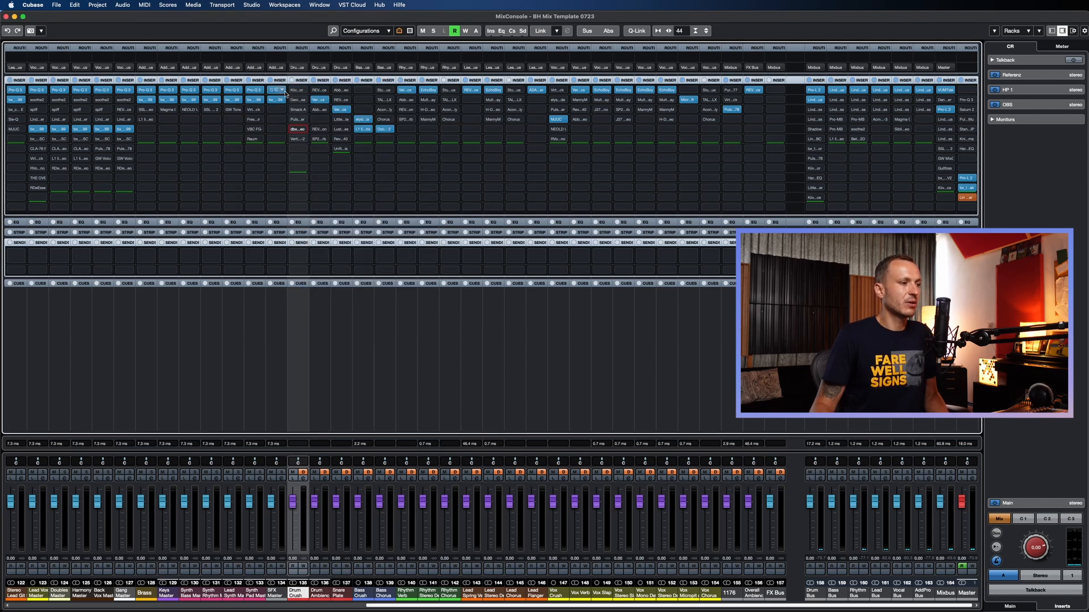
click(299, 140)
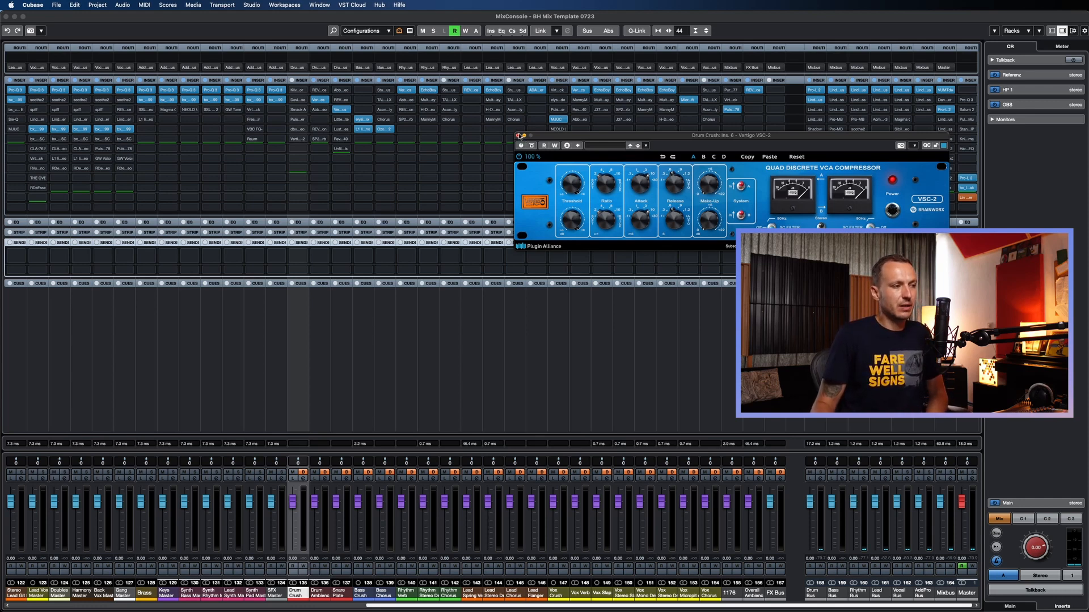
click(519, 136)
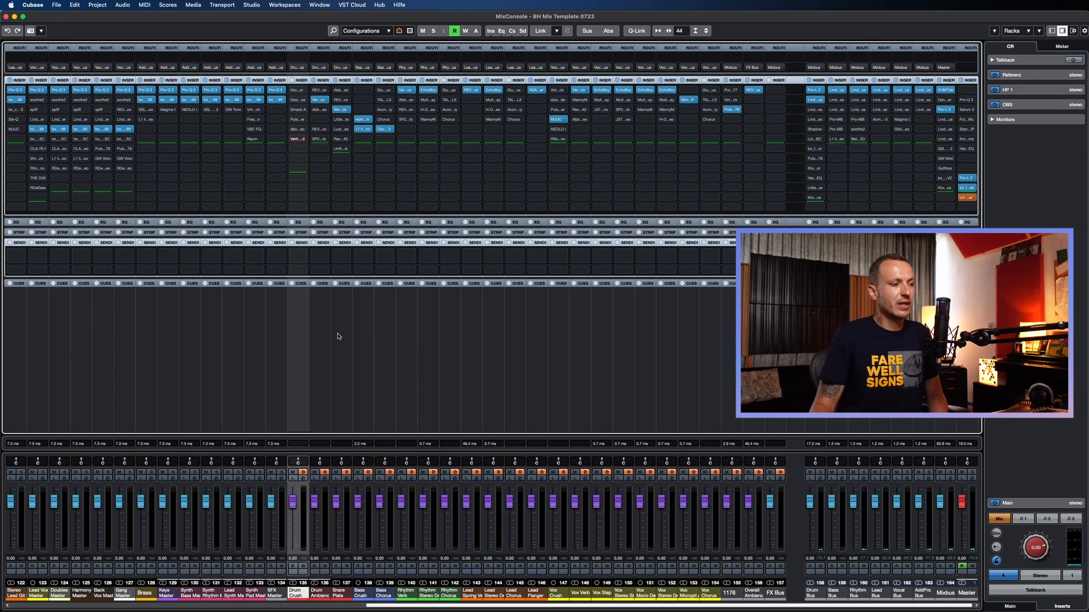
Step: Select the Drum Ambience channel, inspect its REVerence insert and close the editor
click(325, 364)
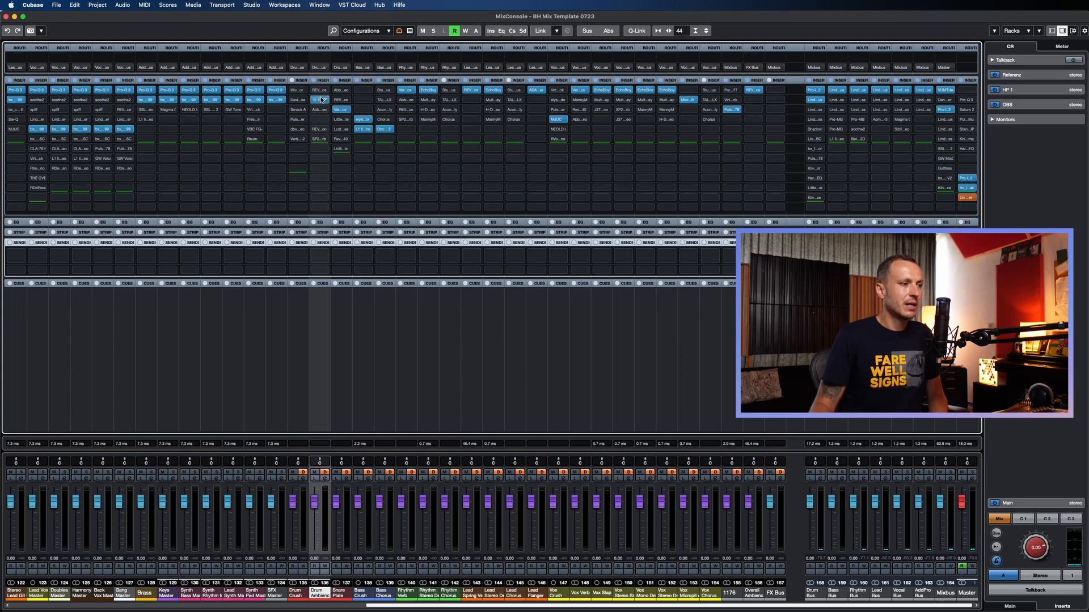
click(319, 91)
click(319, 91)
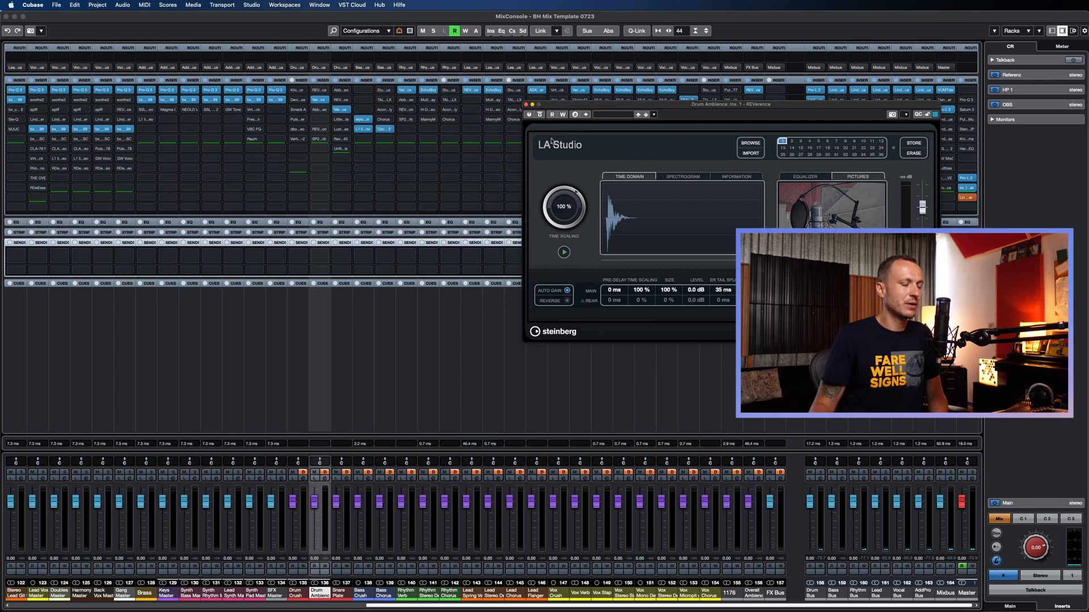
click(526, 104)
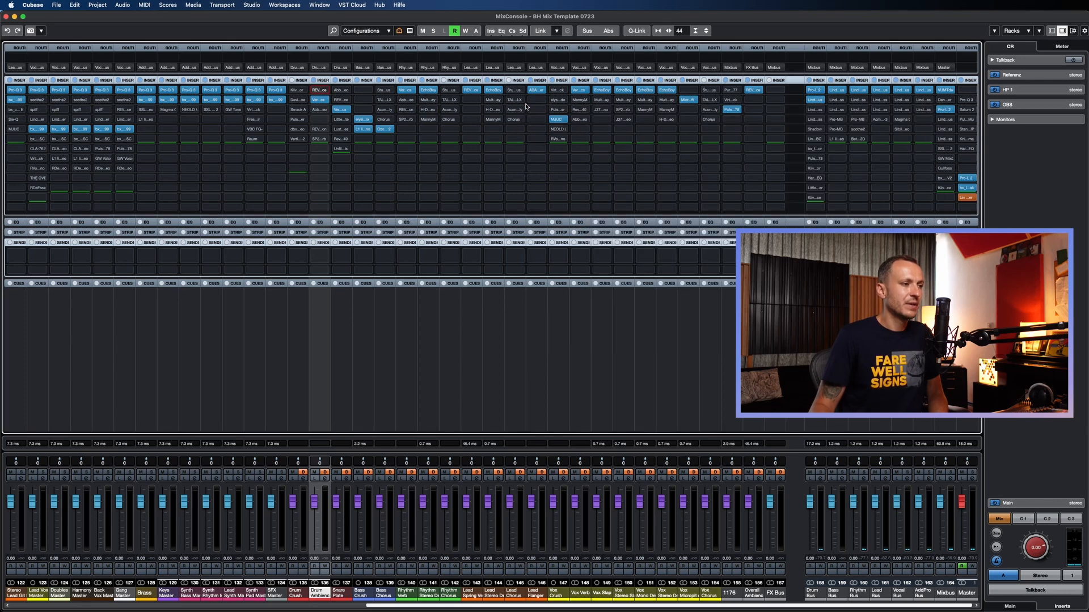
Step: Inspect the VerbSuite Classics and Abbey Road Chambers inserts on Drum Ambience, closing each editor
click(322, 100)
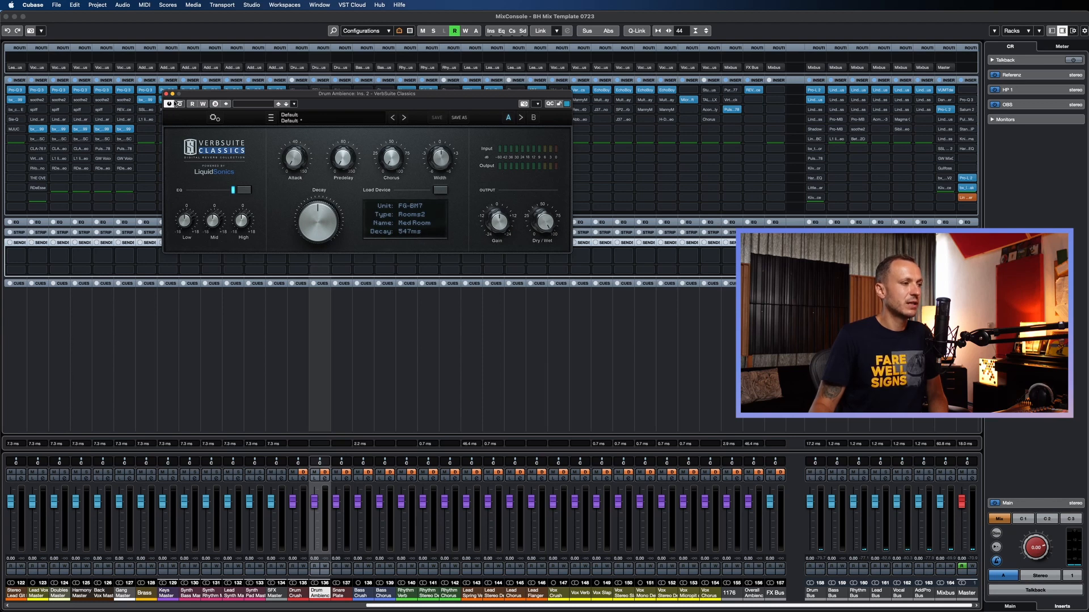
click(166, 94)
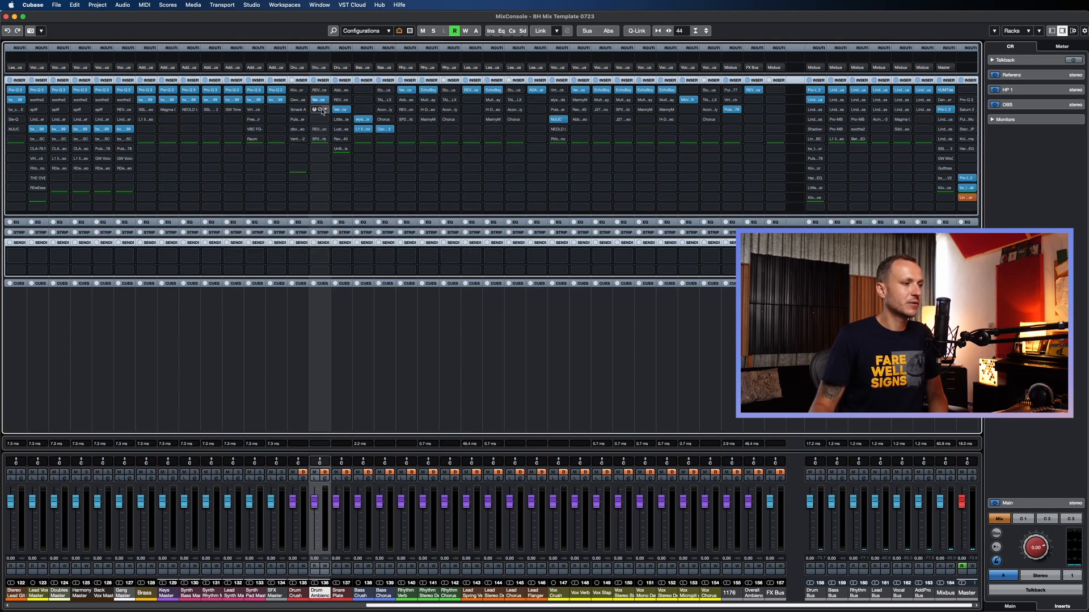
click(317, 110)
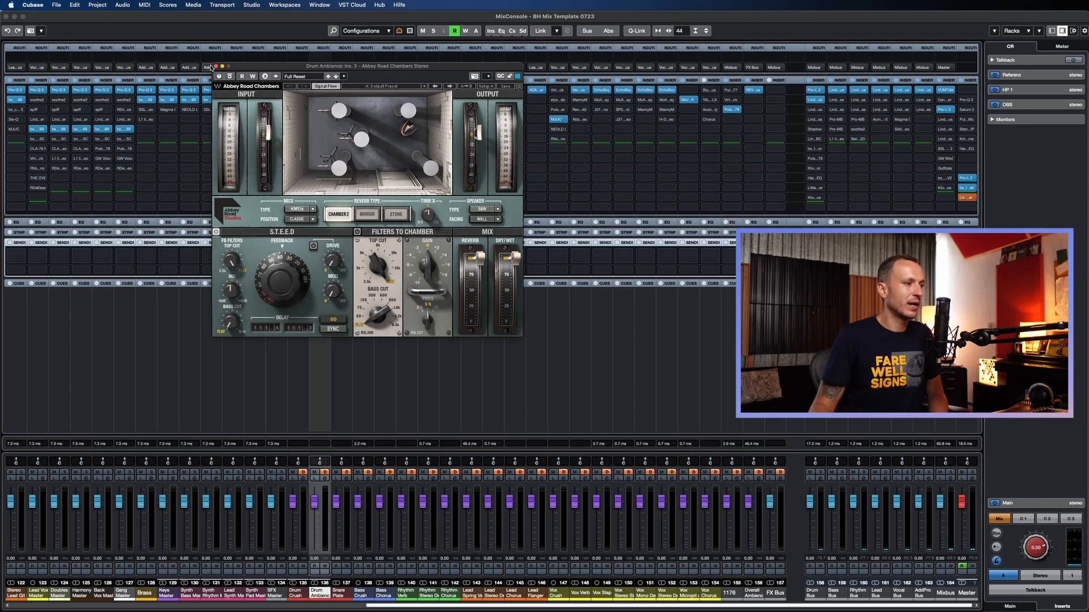
click(215, 67)
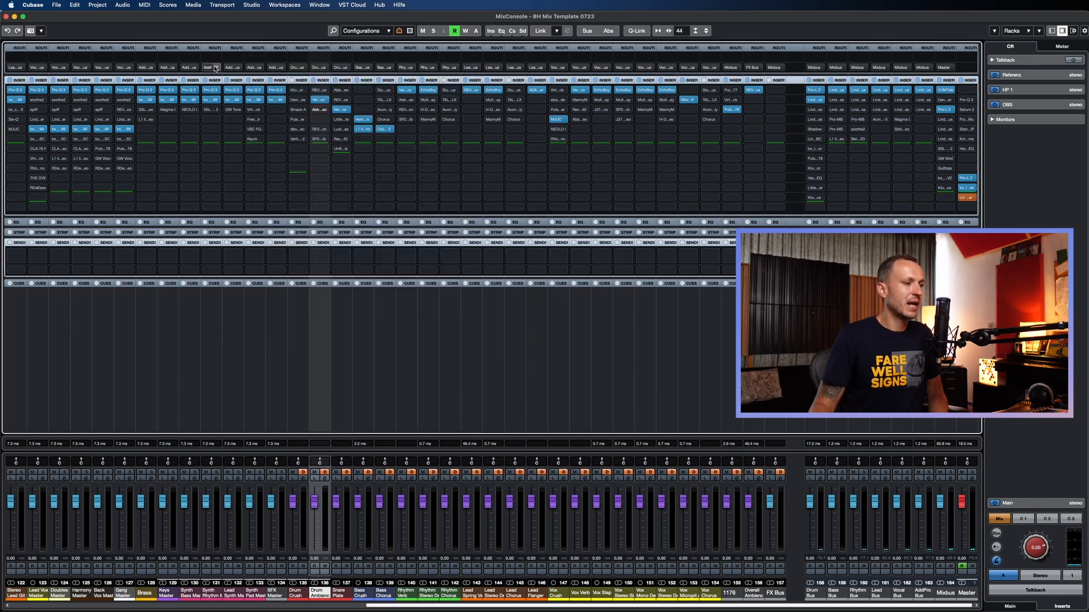
Step: Inspect the REVelation and Eventide SP2016 reverb inserts on Drum Ambience, closing each editor
click(319, 129)
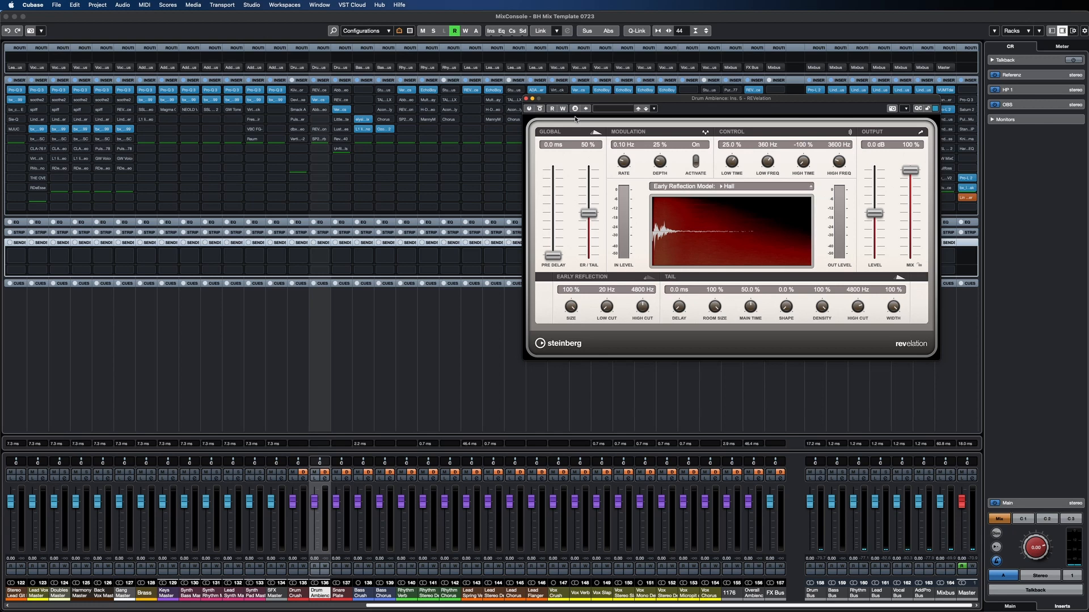
click(526, 99)
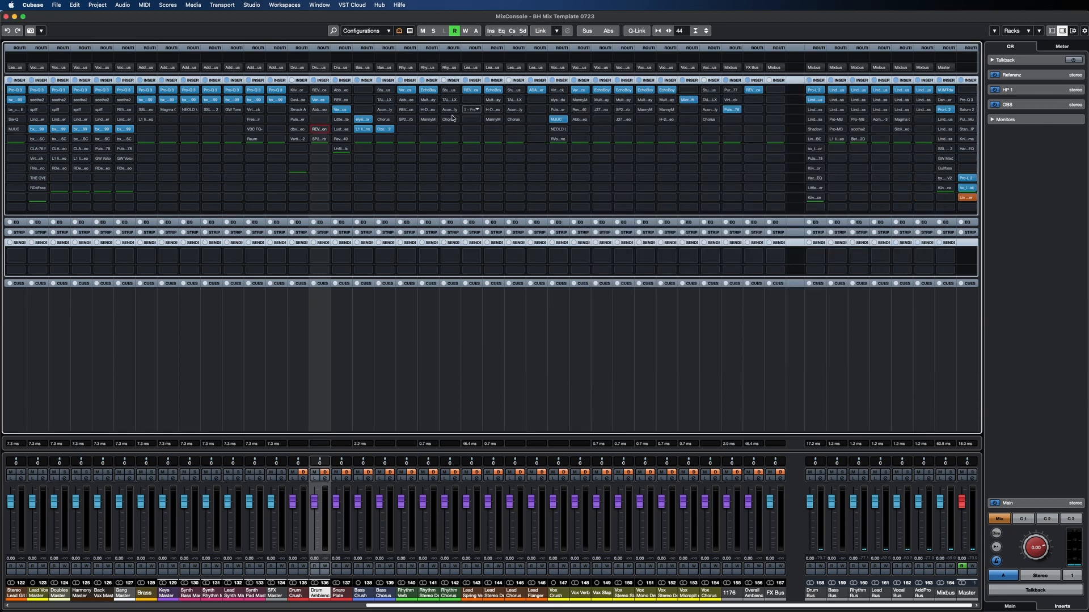
click(319, 139)
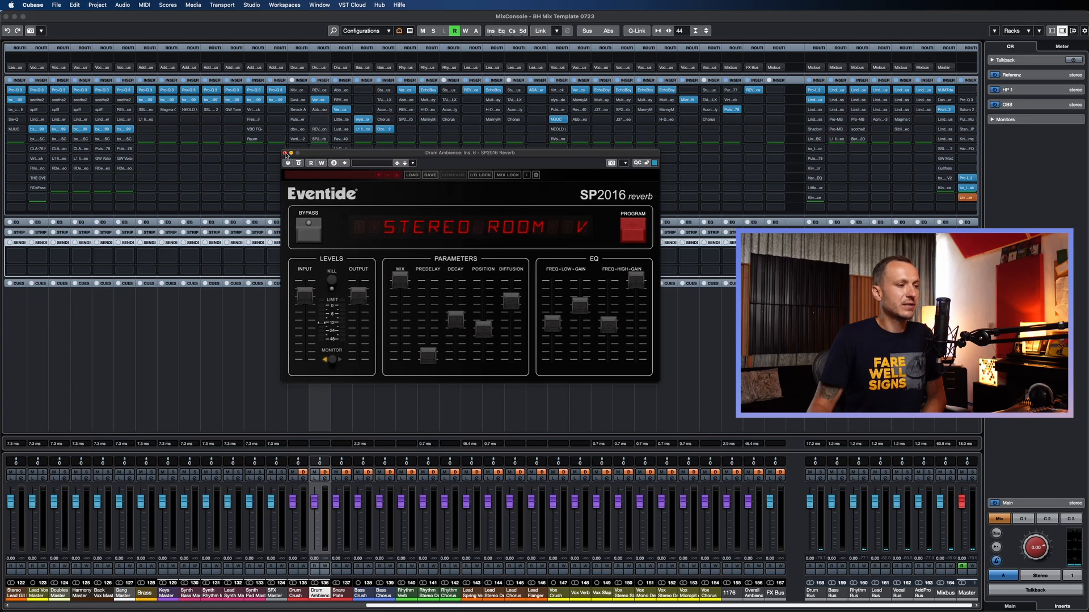
click(285, 153)
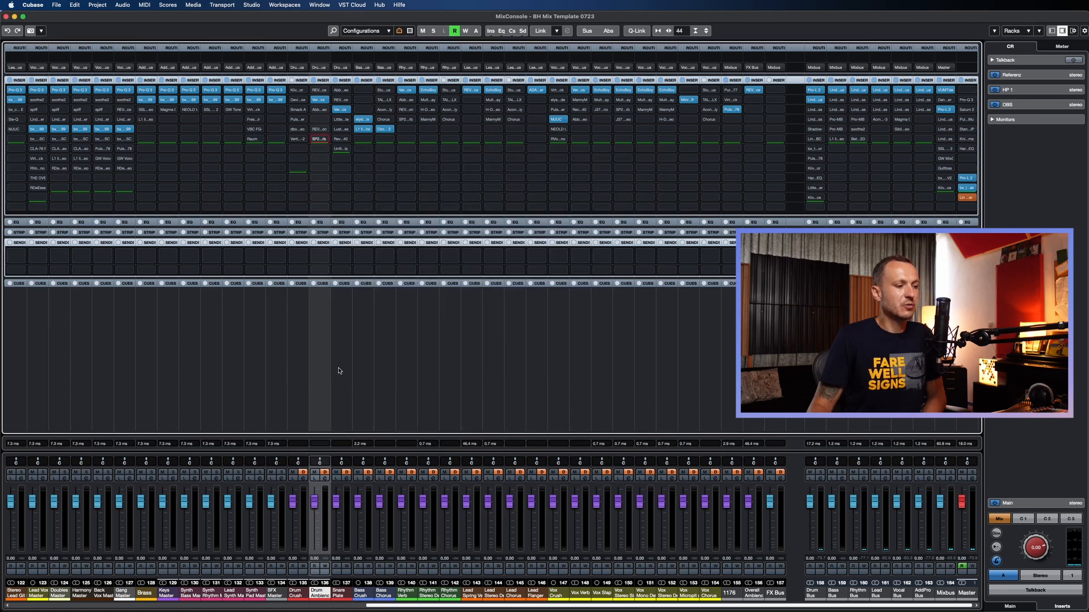
Step: Select the Snare Plate channel, inspect its VerbSuite Classics insert and close the editor
click(349, 344)
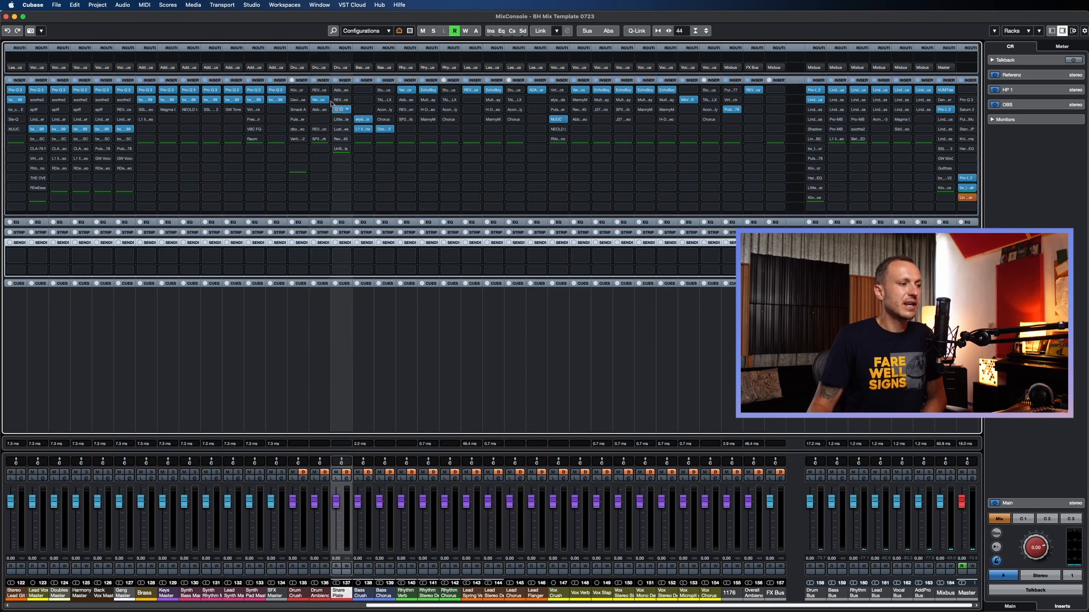
click(340, 109)
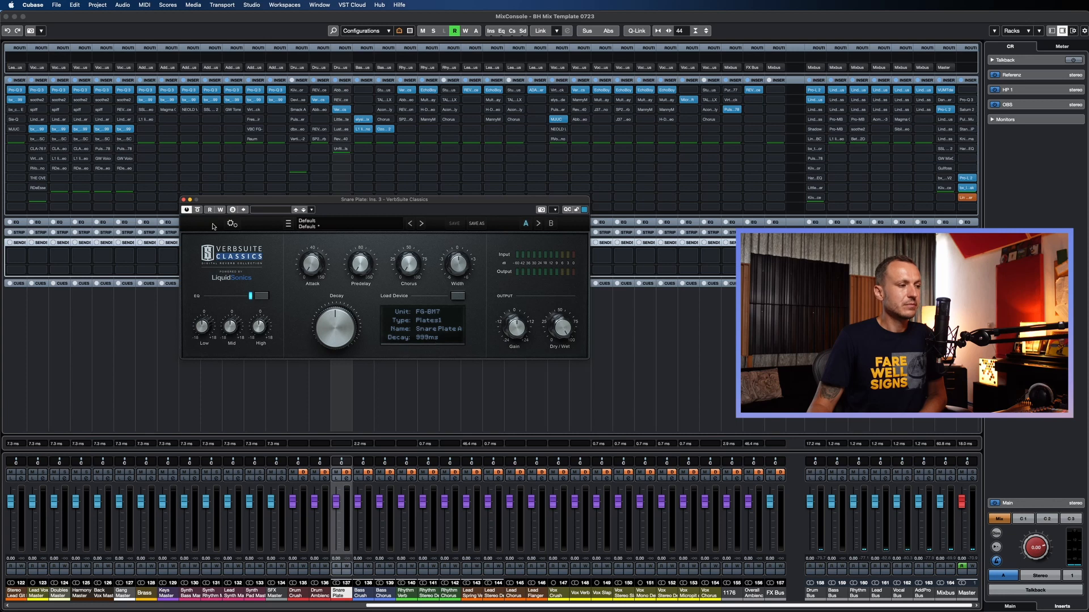
click(184, 200)
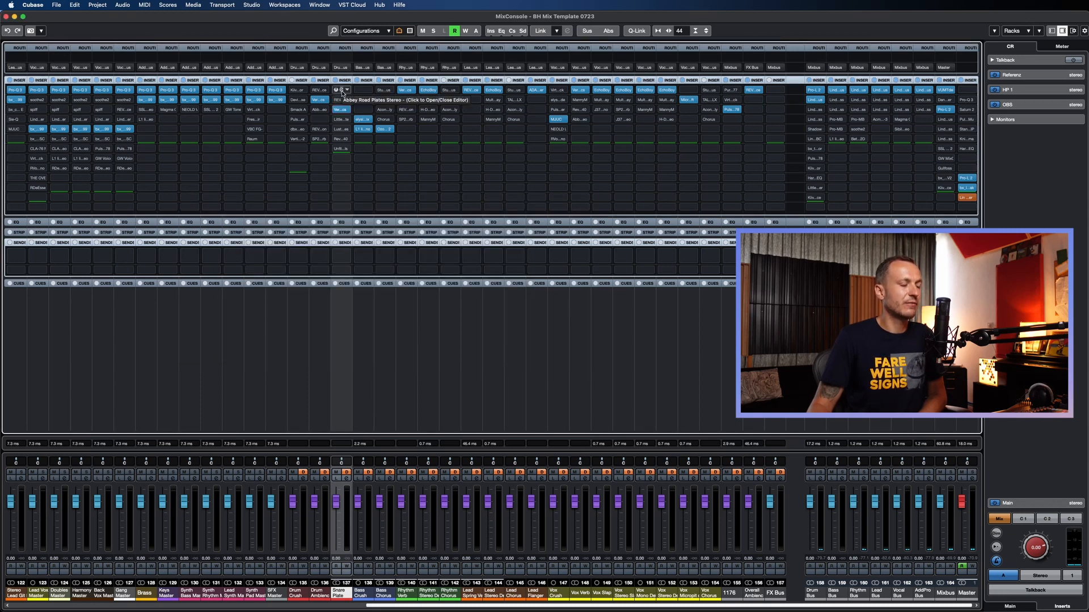
Step: View the Abbey Road Plates and REVerence inserts on Snare Plate, closing each editor
click(342, 92)
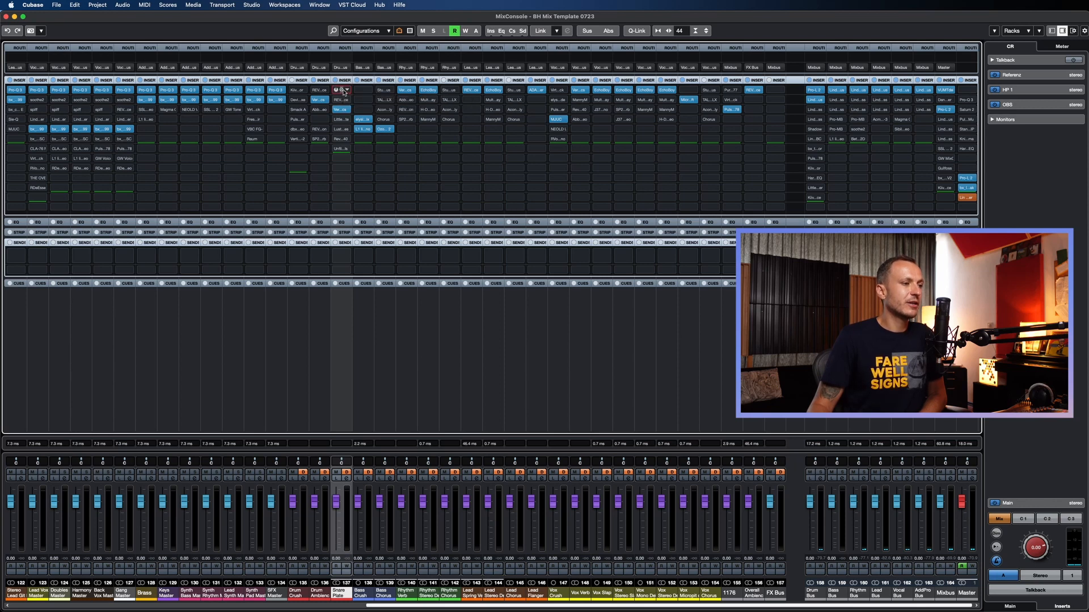
click(199, 68)
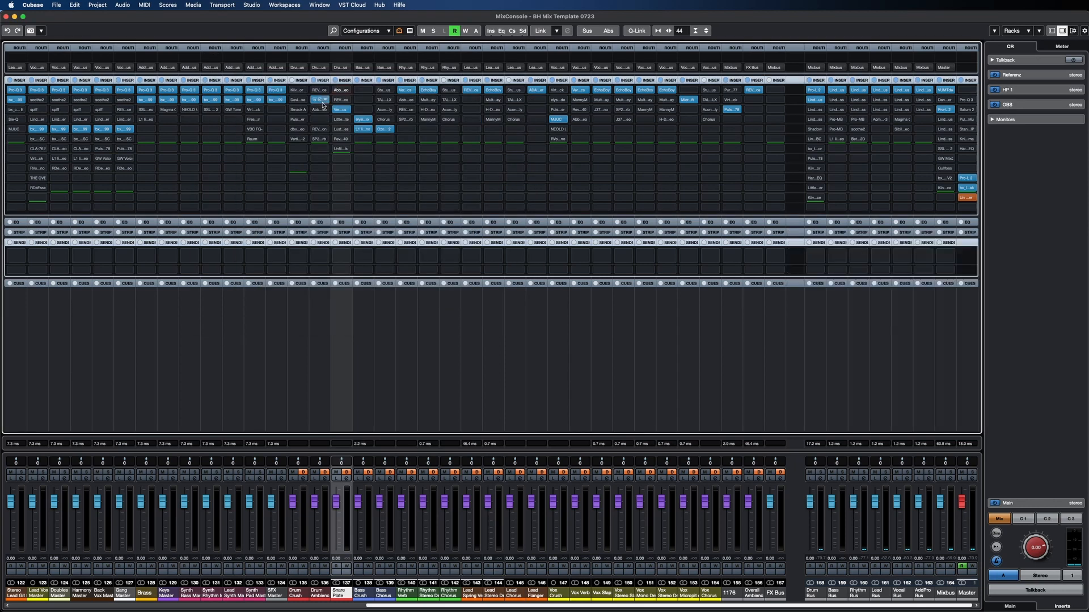
click(342, 101)
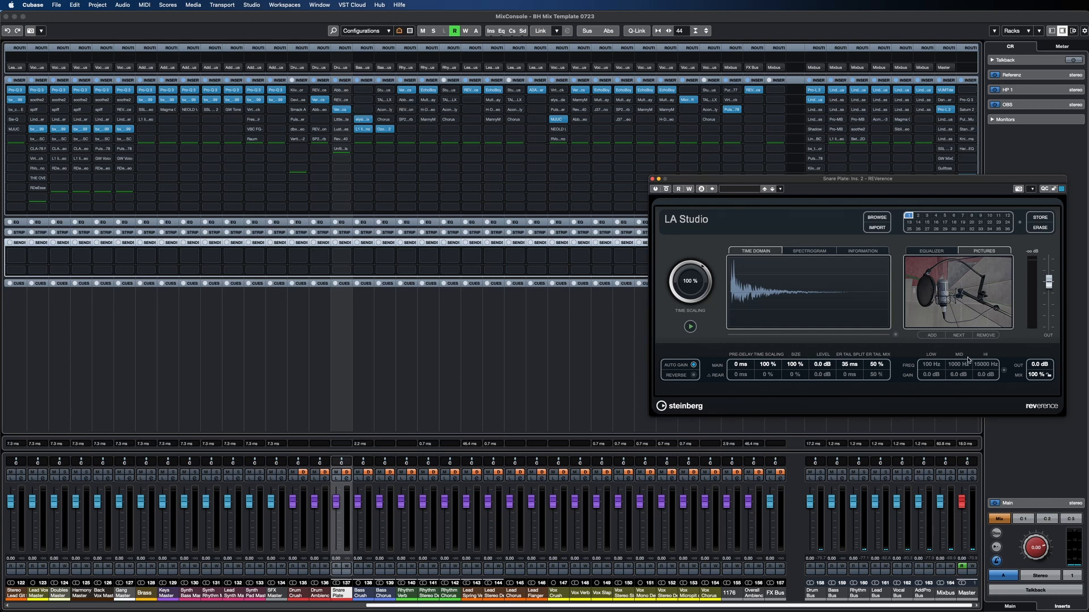
click(653, 180)
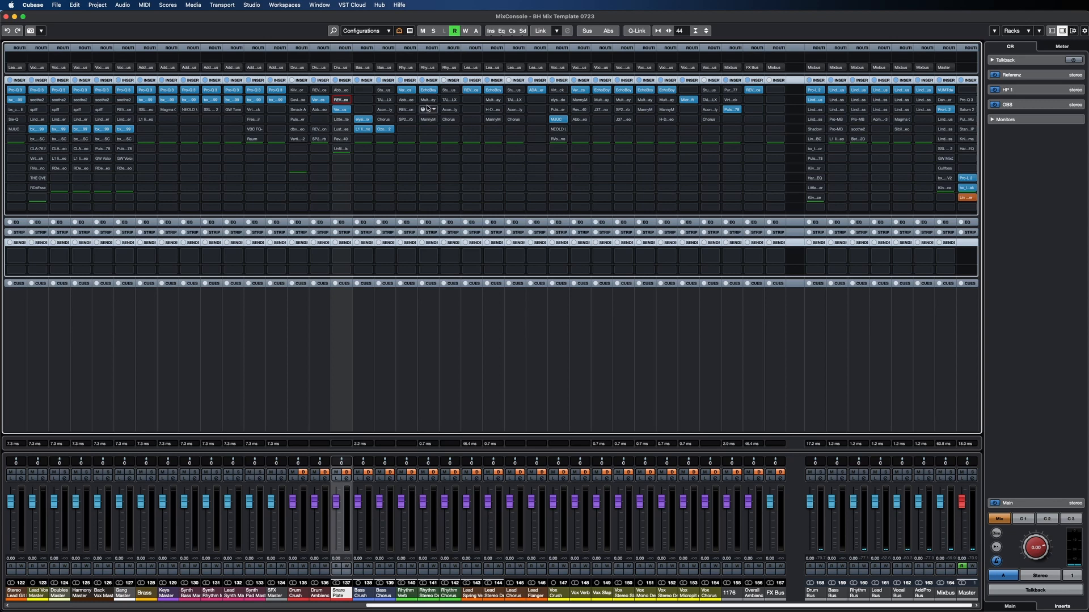
Step: Inspect the Little Plate and Lustrous Plates reverb inserts on Snare Plate, closing each editor
click(342, 120)
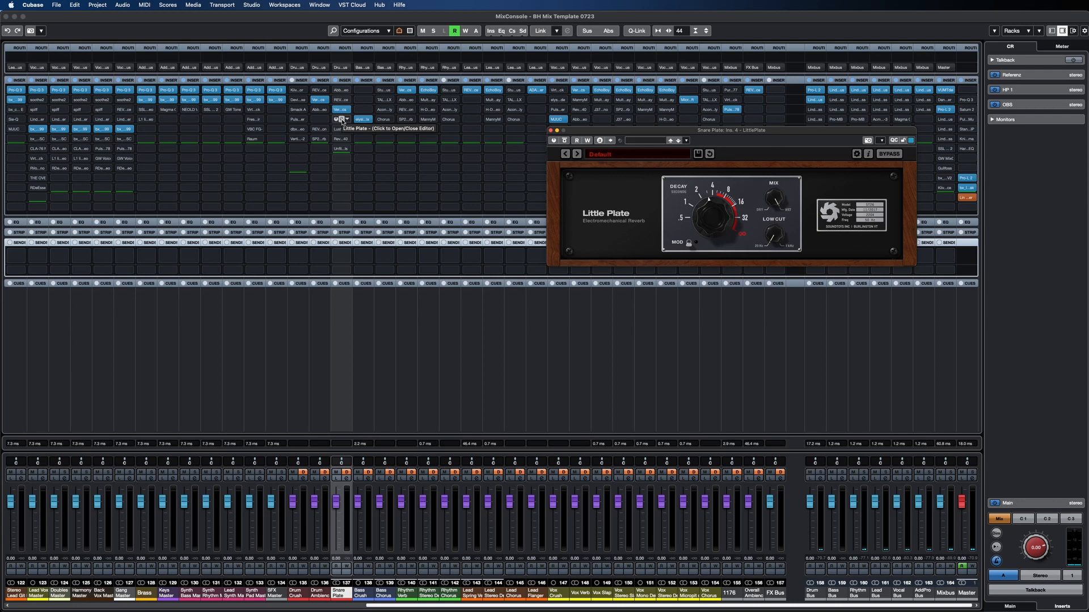
click(342, 119)
click(342, 130)
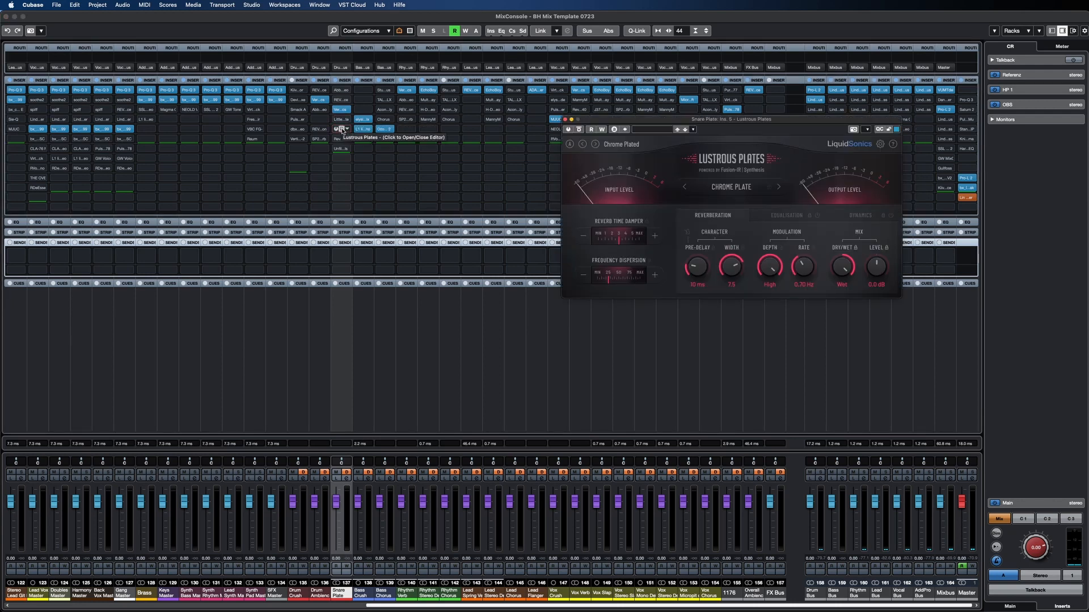
click(342, 129)
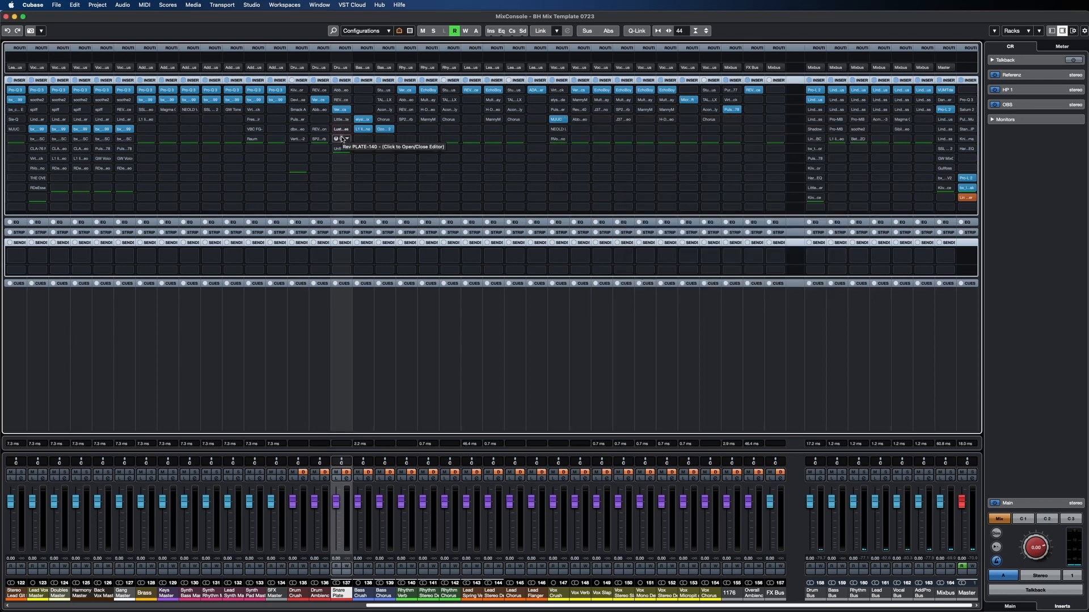
Step: Inspect the Rev PLATE-140 and Unfiltered Audio Tails reverb inserts on Snare Plate, closing each editor
click(342, 139)
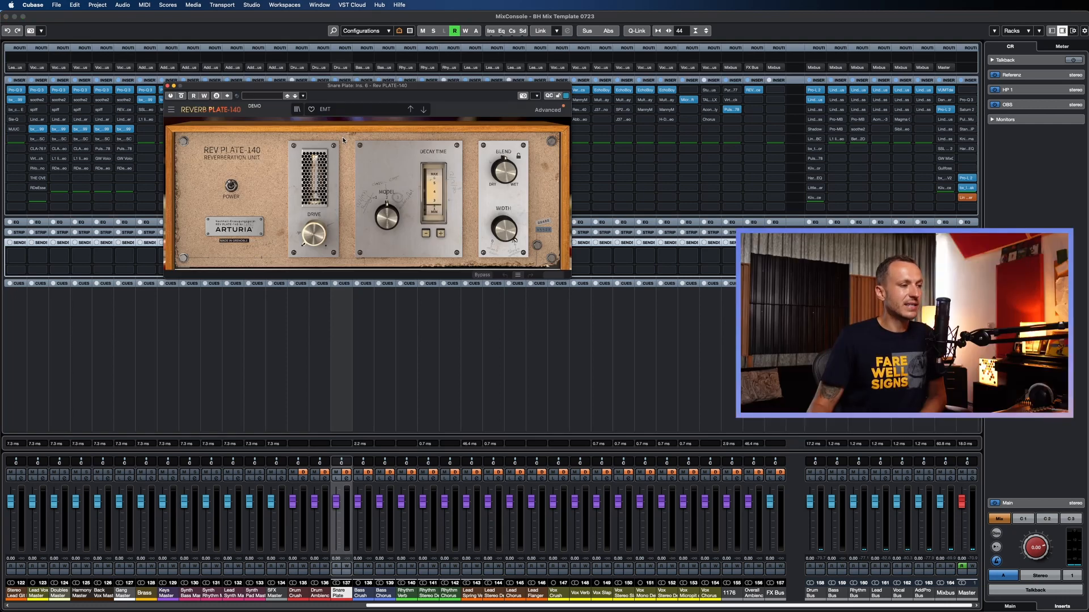
click(166, 85)
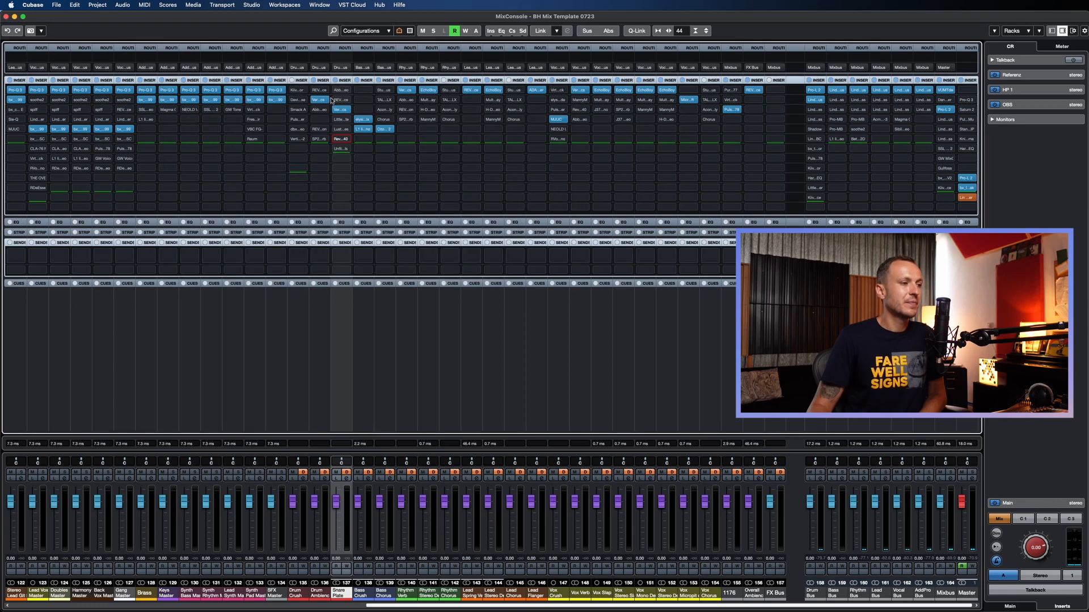
click(341, 148)
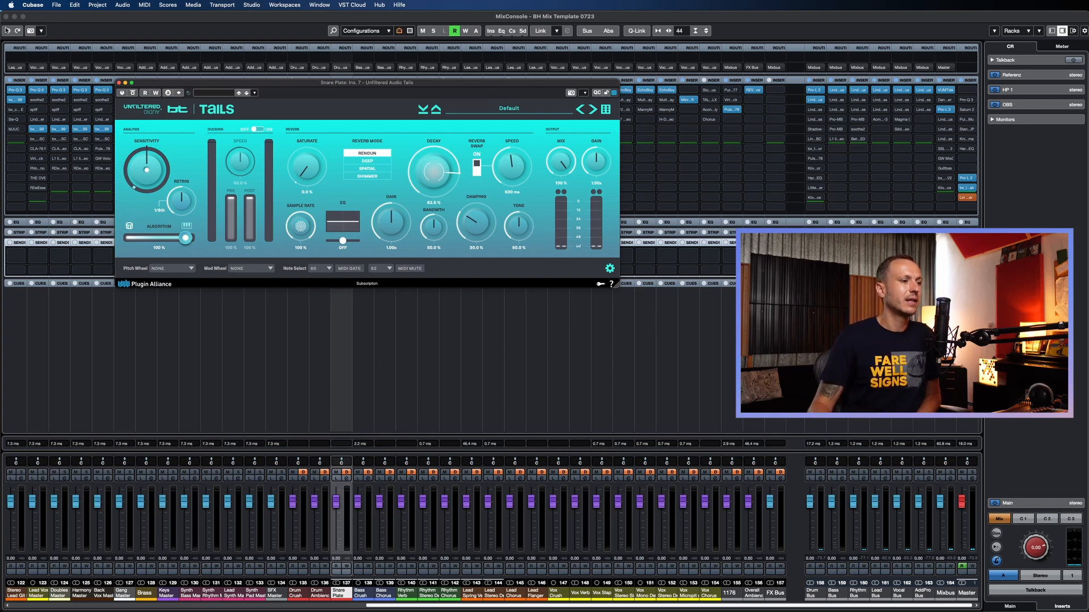
click(120, 83)
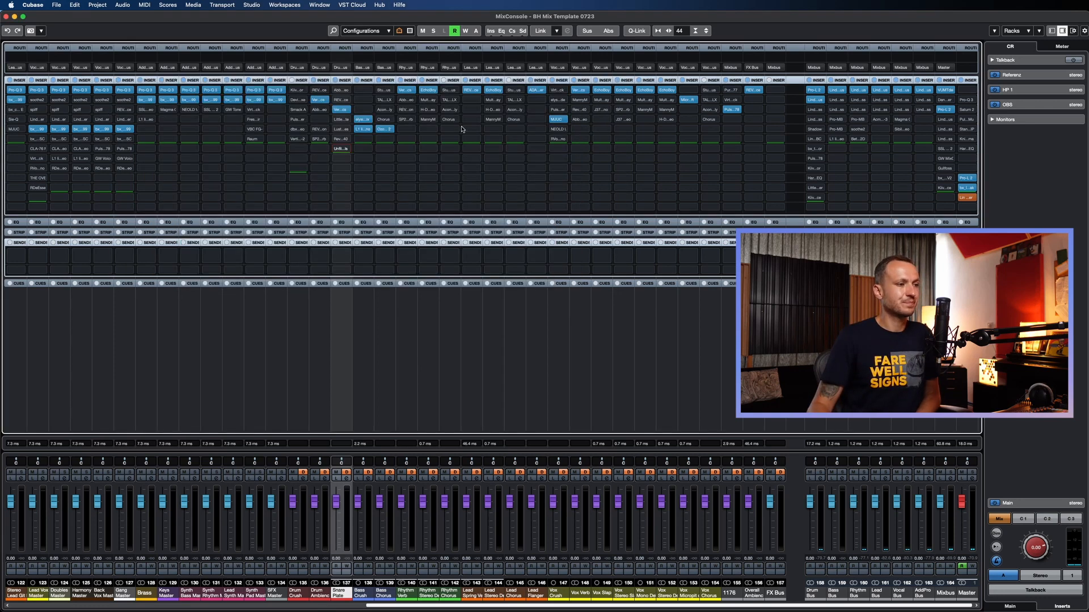
Step: Select the Bass Crush channel and inspect its elysia karacter and L1 limiter inserts, closing each editor
click(361, 372)
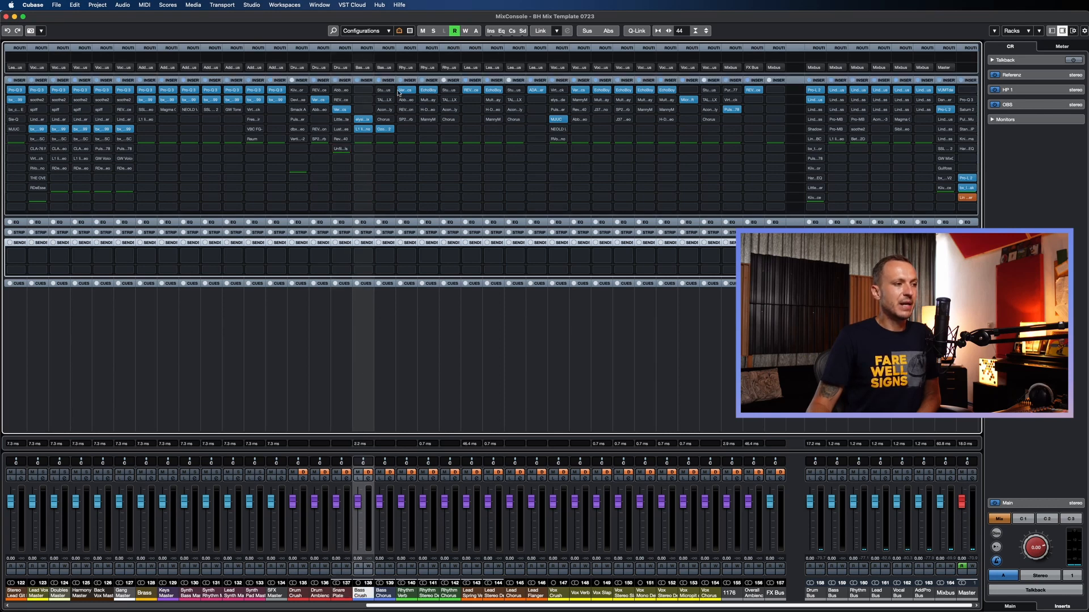
click(364, 120)
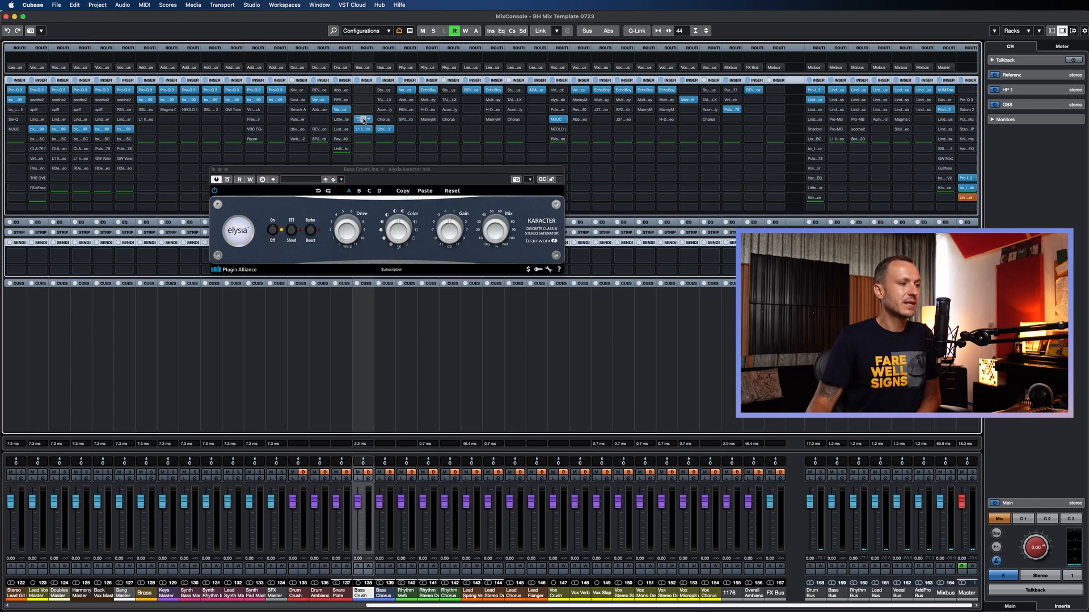
click(364, 120)
click(365, 128)
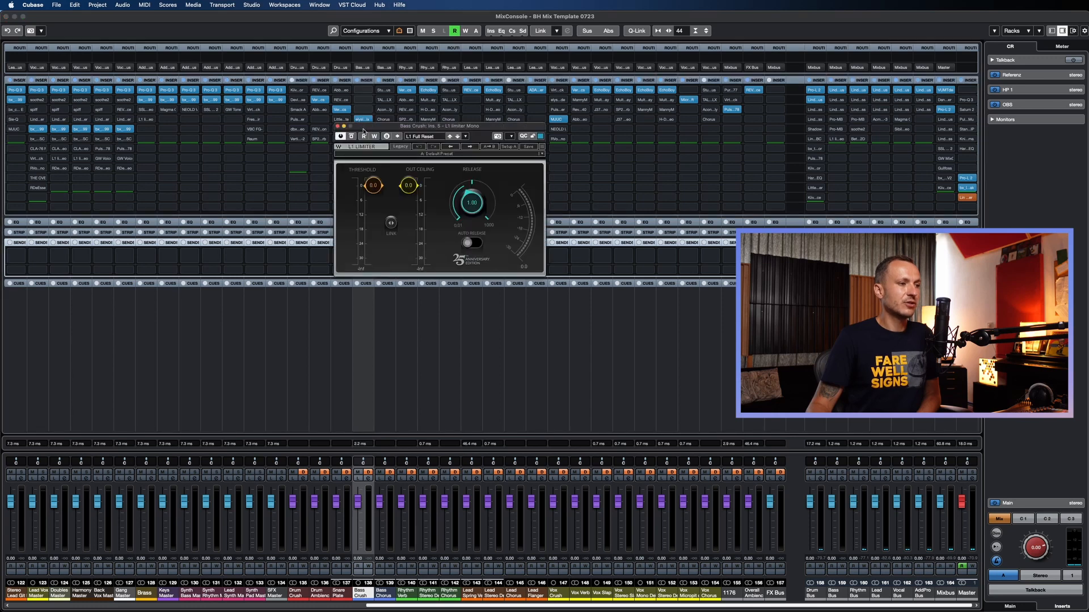
click(338, 127)
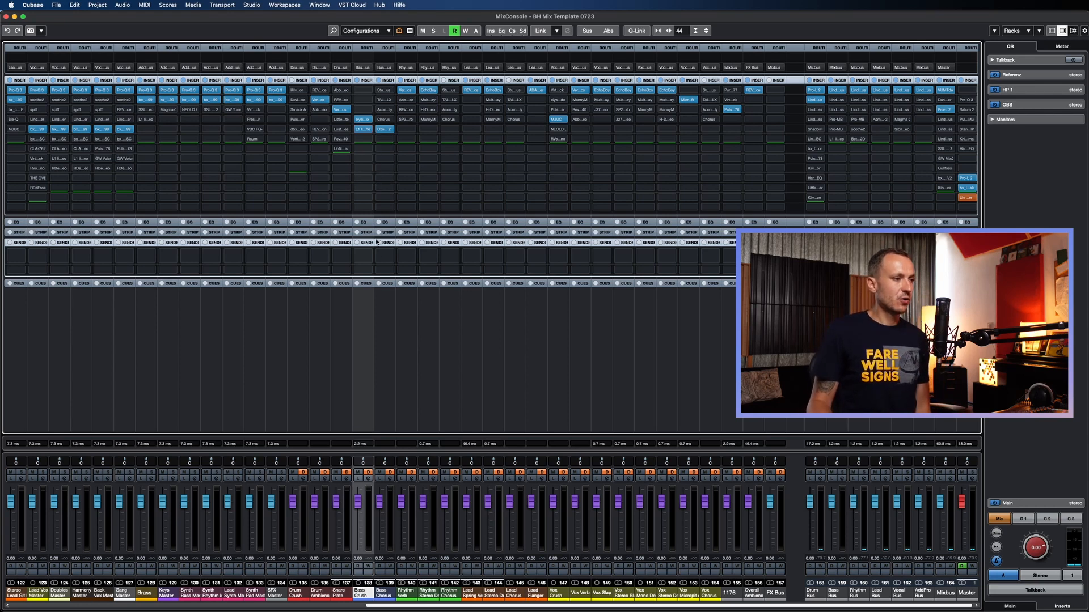
Step: Select the Bass Chorus channel, inspect its Ozone Imager 2 insert and close the editor
click(378, 310)
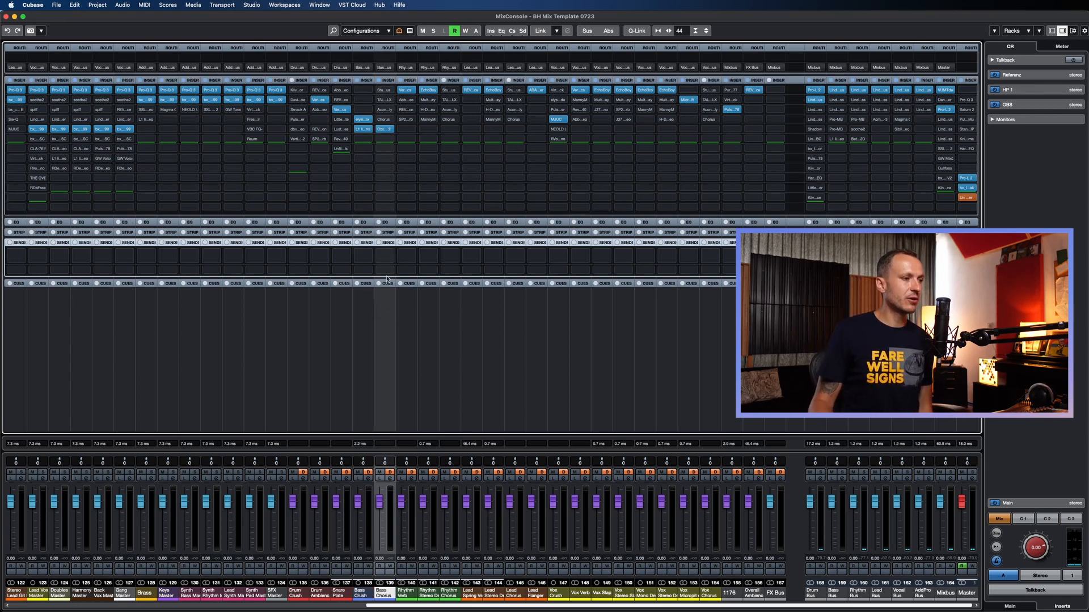
click(388, 131)
click(386, 121)
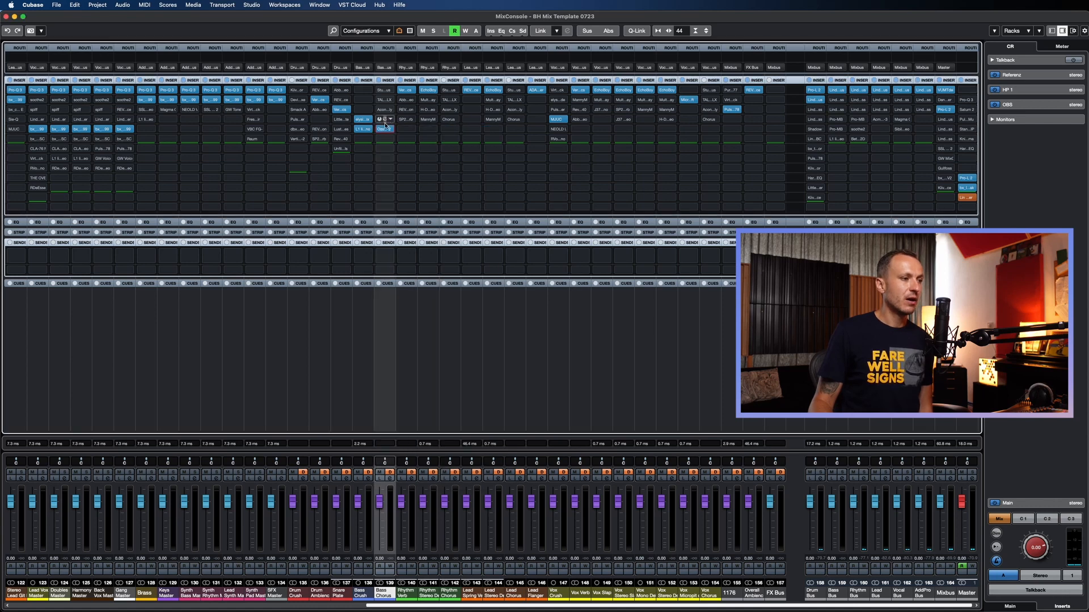
click(386, 130)
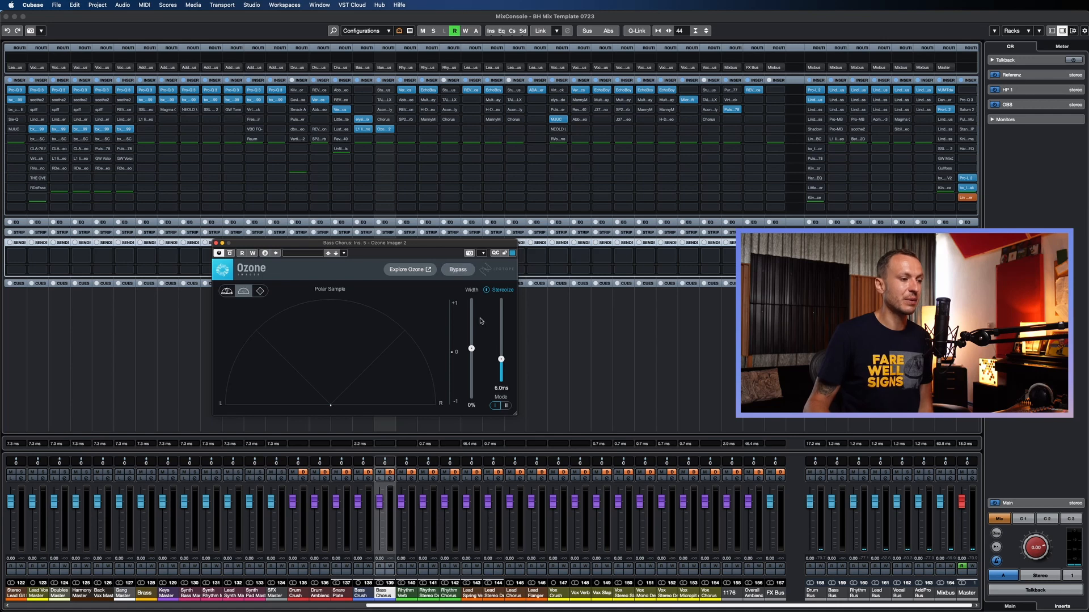
click(215, 243)
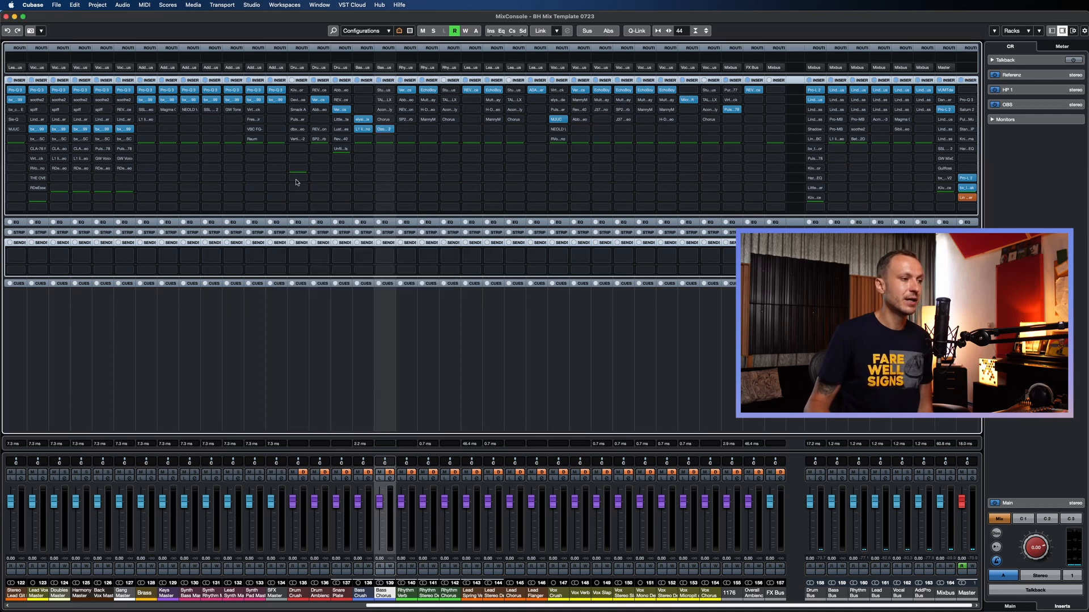
Step: View the Steinberg Chorus and Acon Digital Multiply inserts on Bass Chorus, closing each editor
click(385, 119)
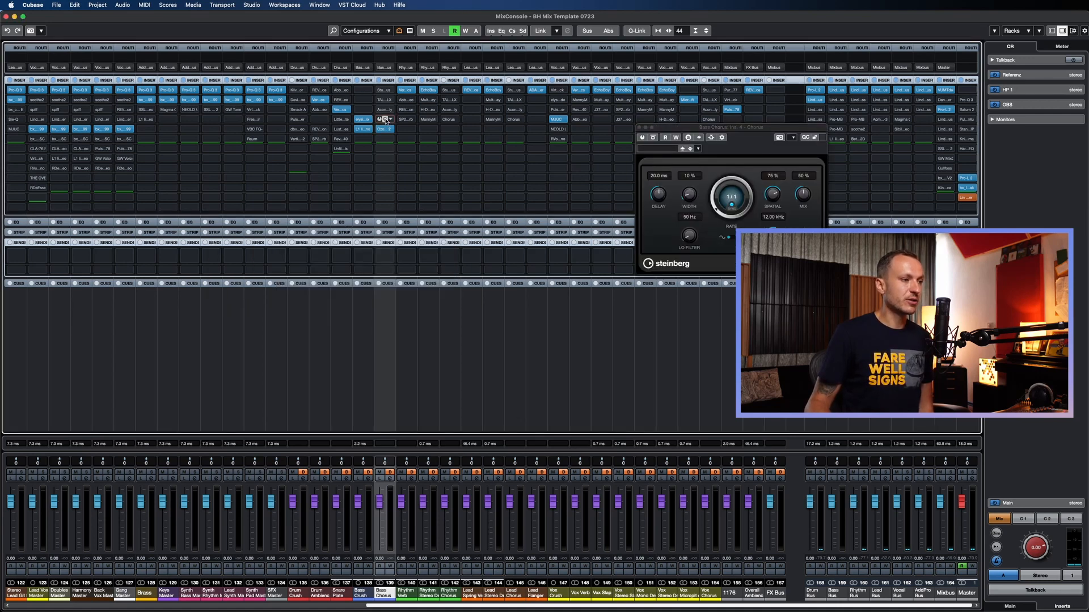
click(386, 119)
click(384, 110)
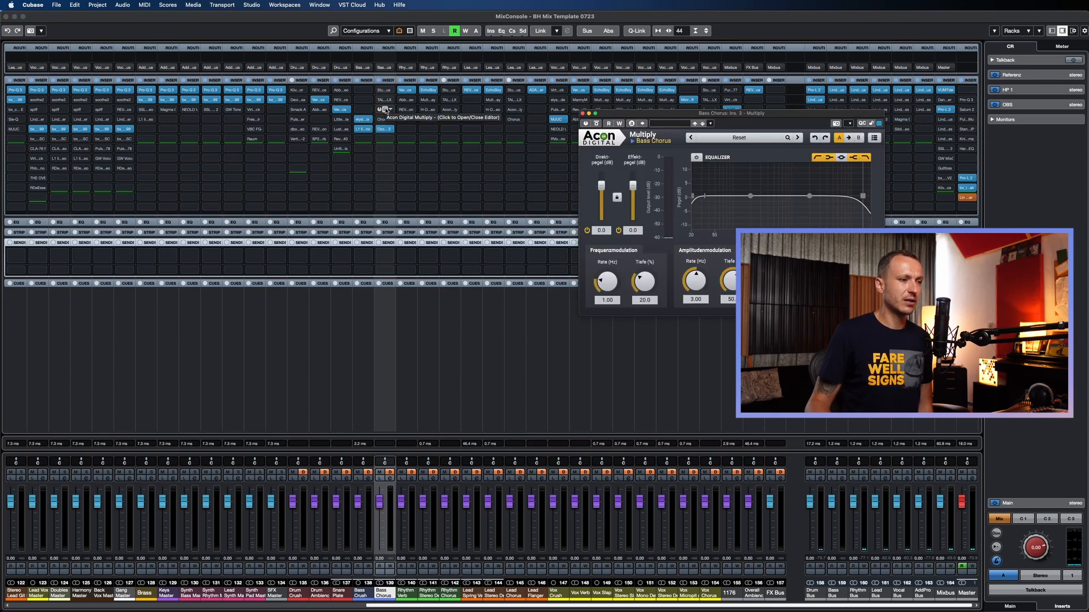
click(385, 110)
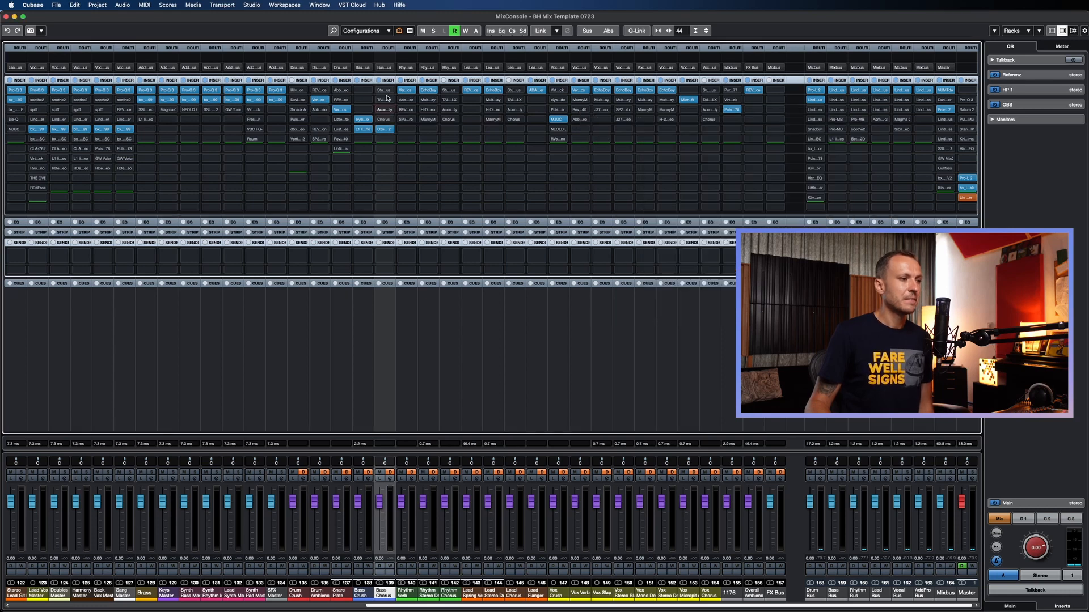
Step: Inspect the TAL-Chorus-LX and StudioChorus inserts on Bass Chorus, closing each editor
click(385, 100)
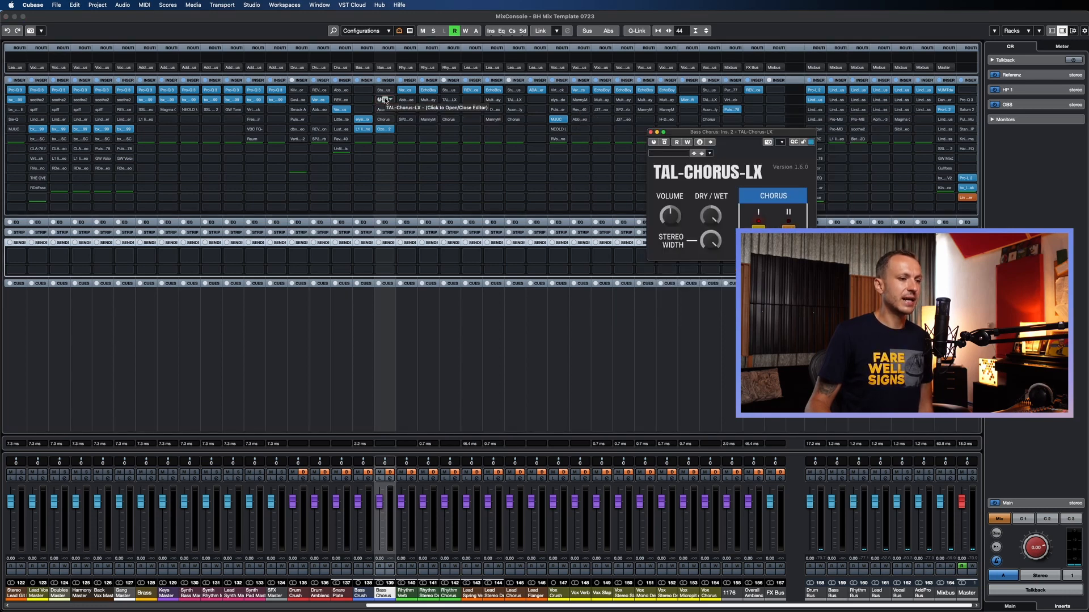
click(385, 100)
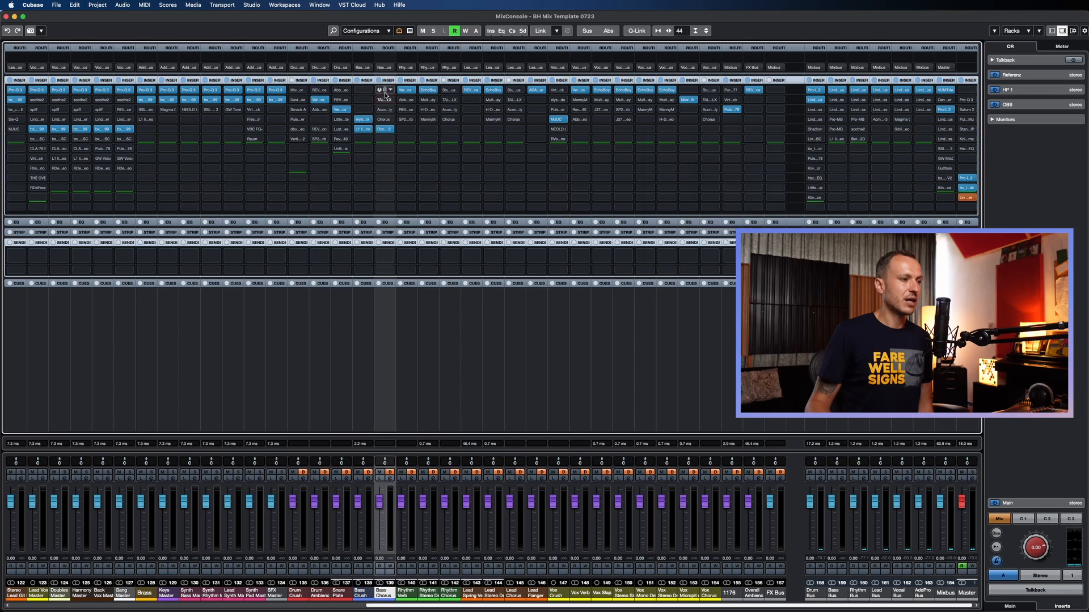
click(386, 91)
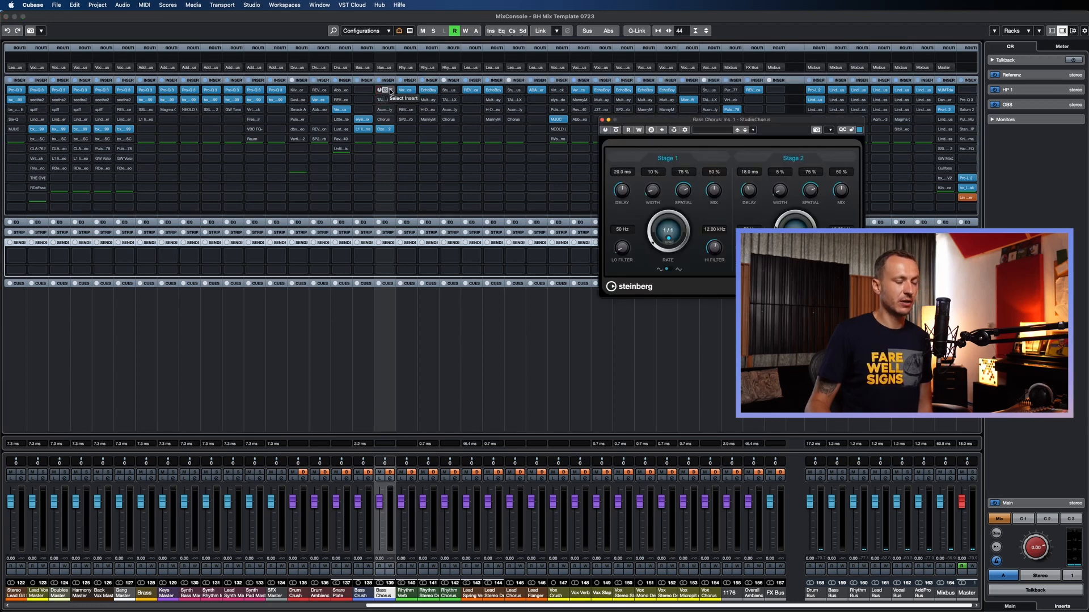
click(386, 91)
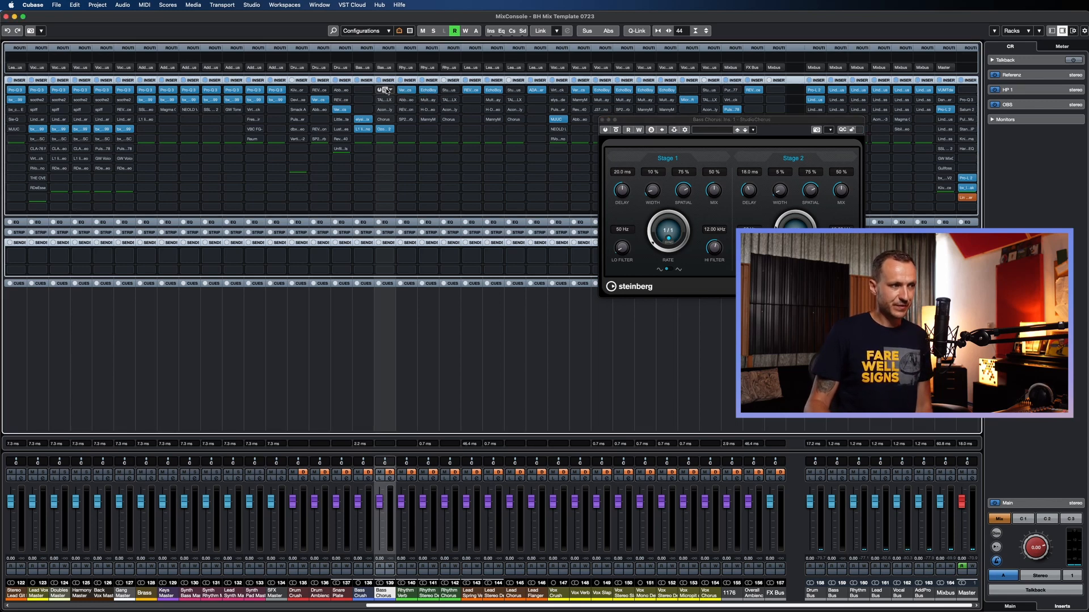
drag(390, 131, 389, 129)
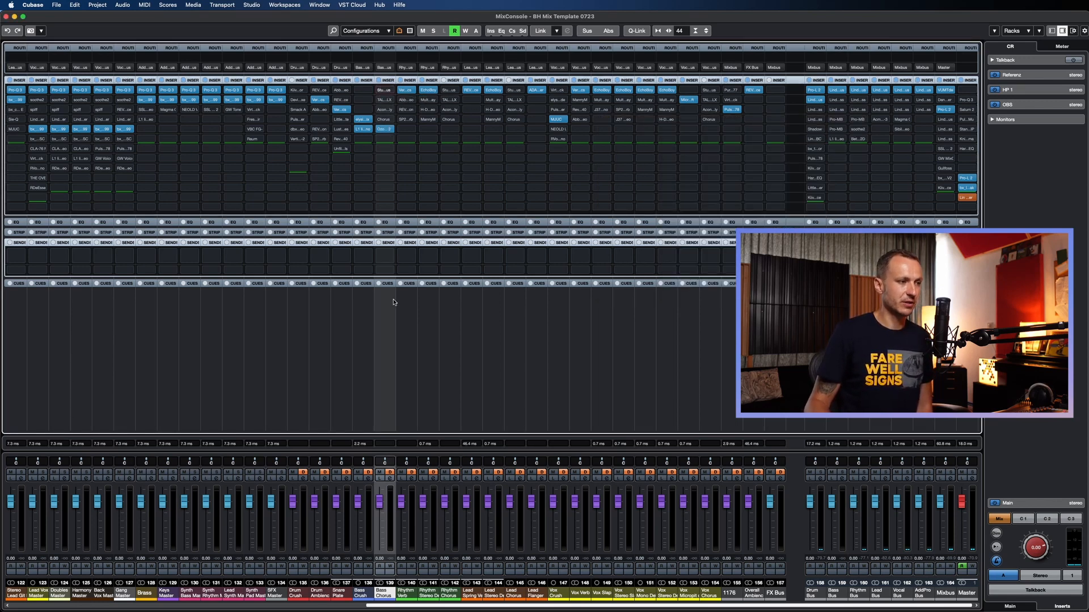
Step: Select the Rhythm Verb channel and inspect its VerbSuite Classics and Abbey Road Chambers inserts, closing each editor
click(407, 332)
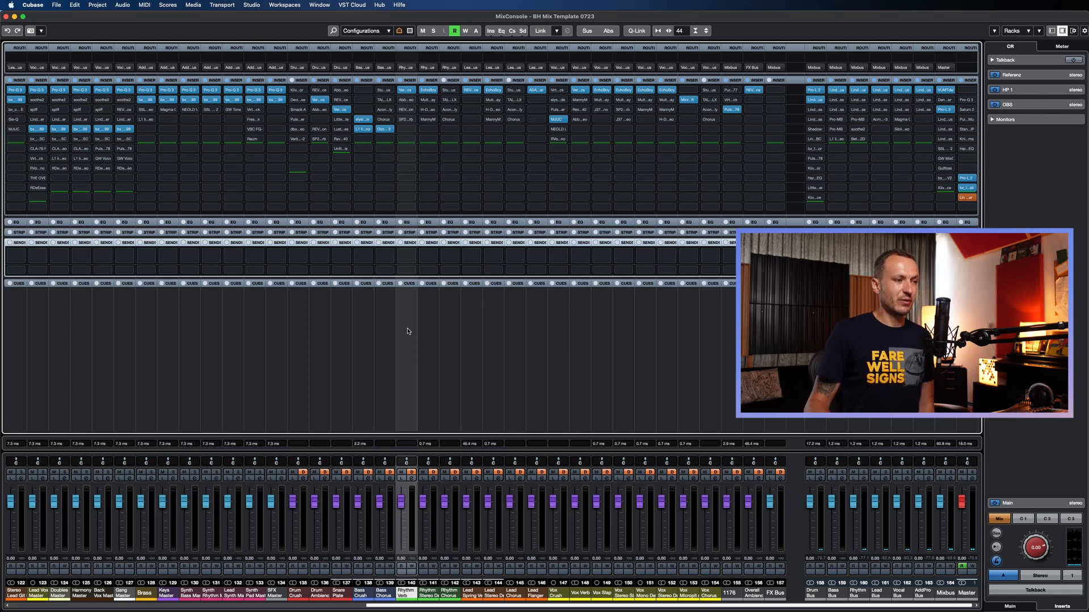
click(407, 90)
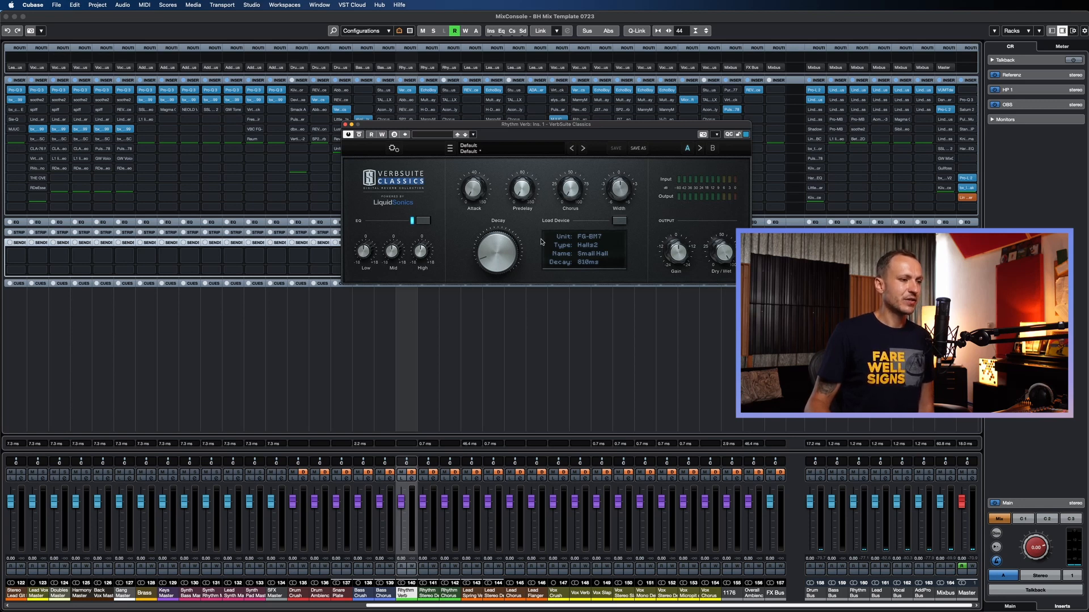
click(345, 124)
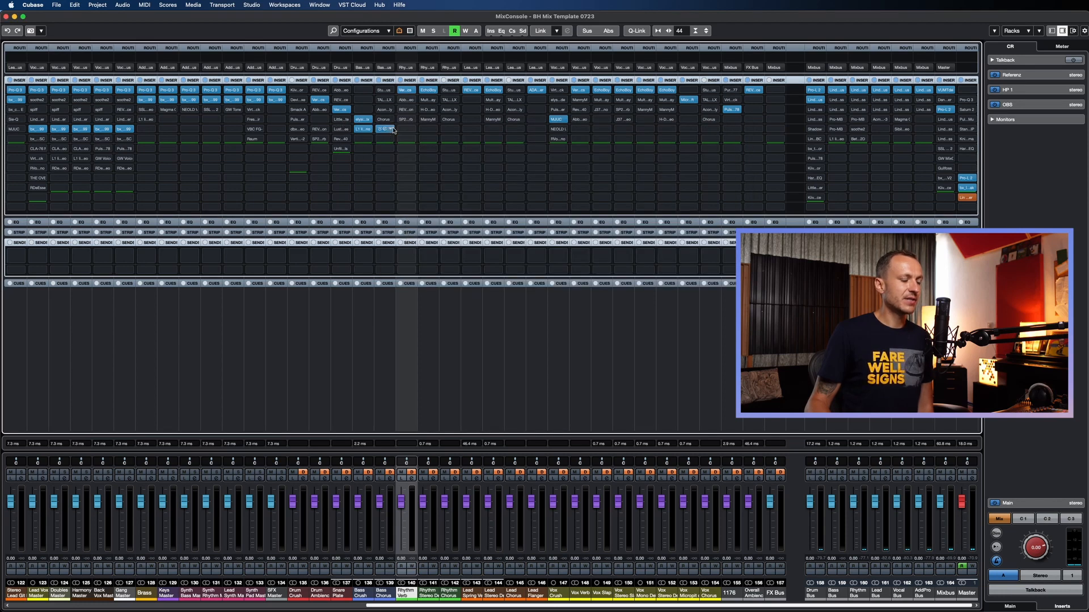
click(406, 101)
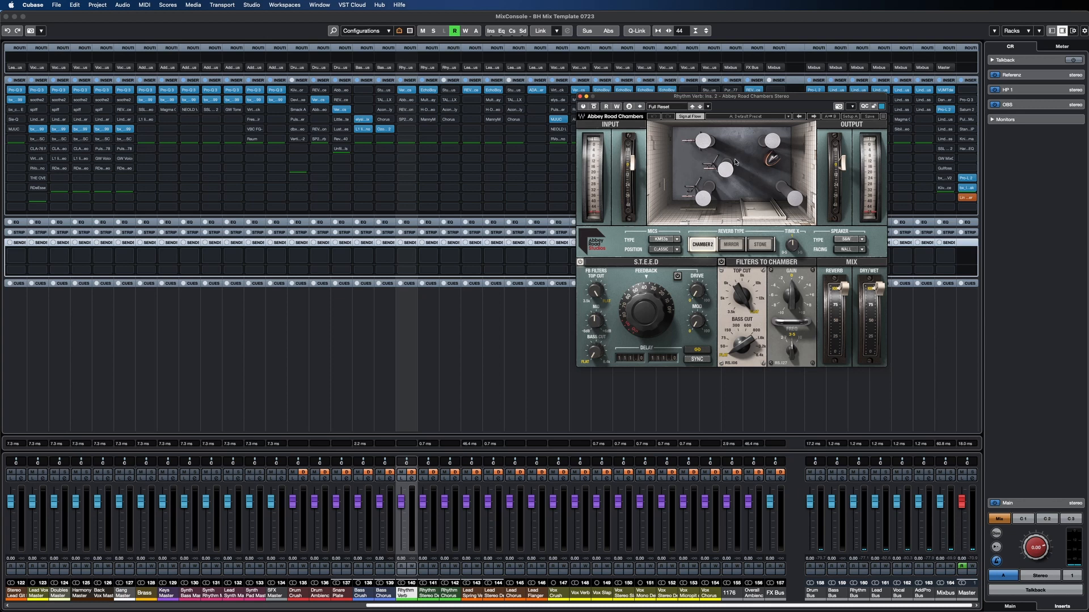
click(405, 98)
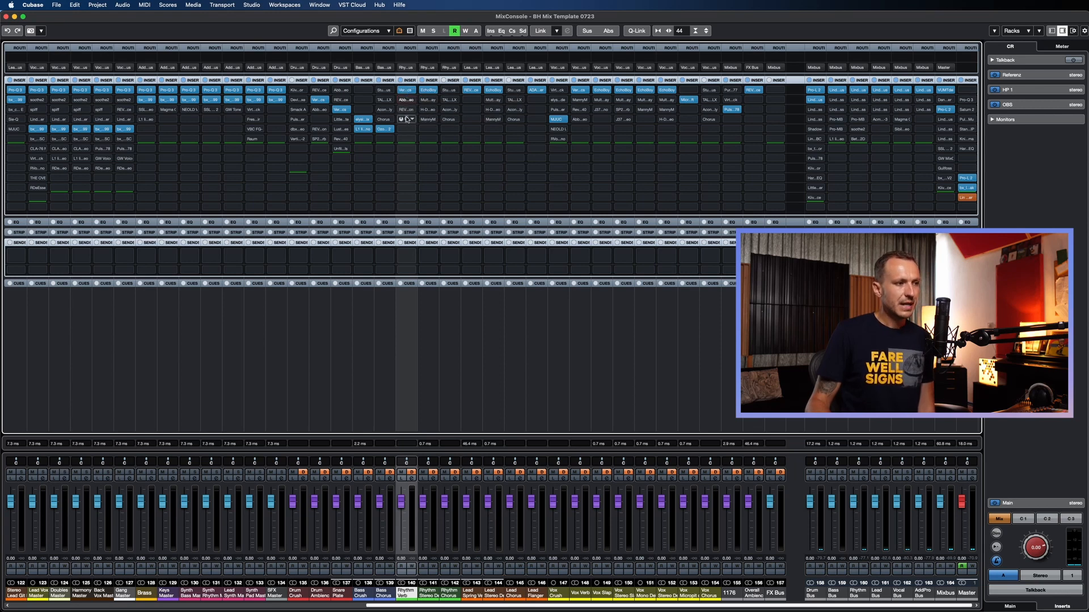
Step: View the REVelation and Eventide SP2016 reverb inserts on Rhythm Verb, closing each editor
click(406, 109)
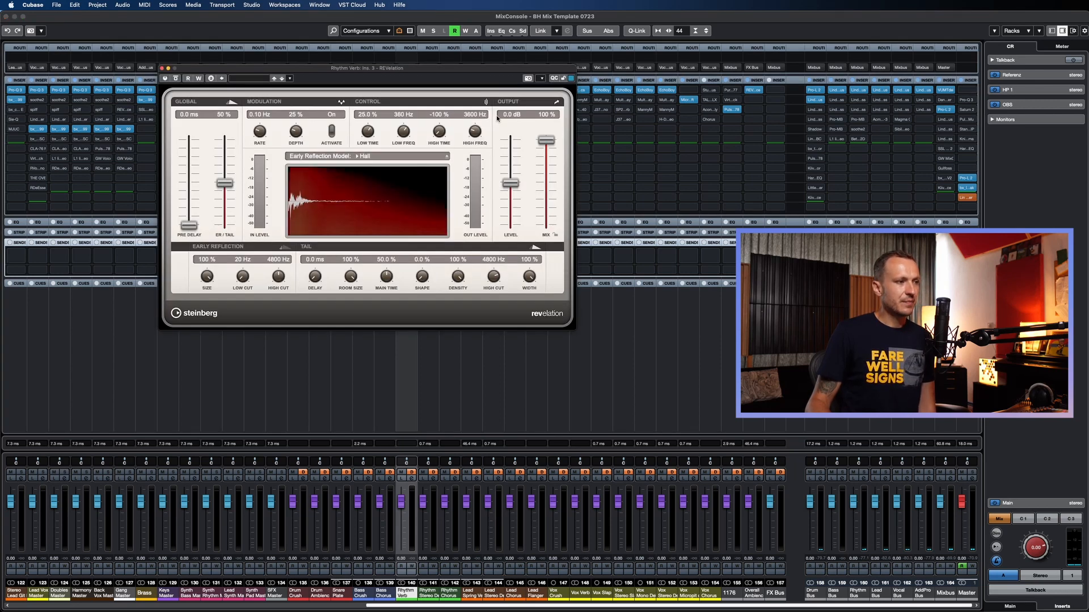
click(162, 68)
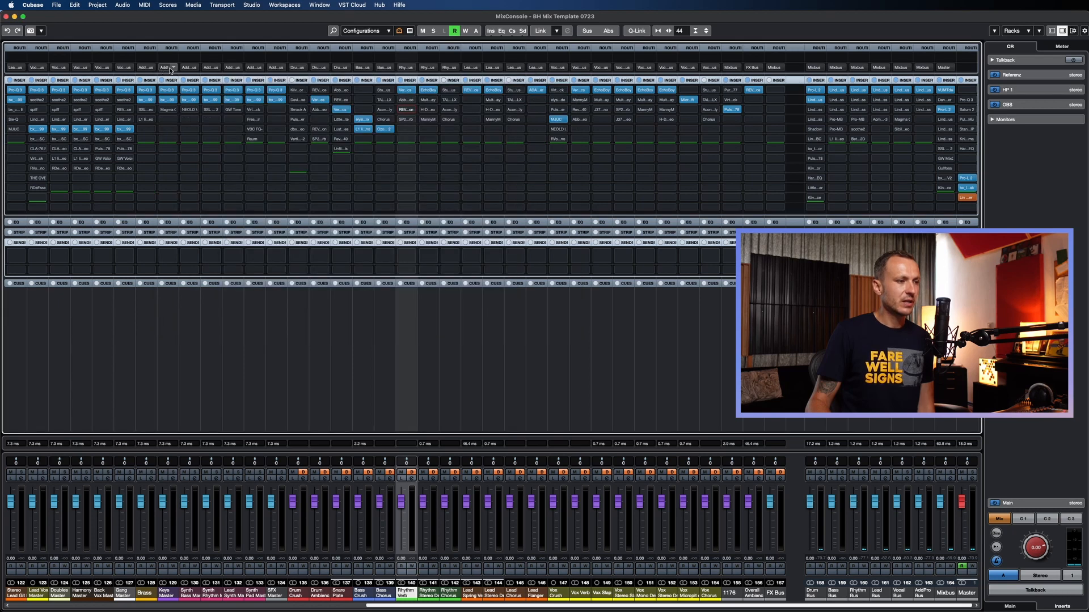
click(406, 119)
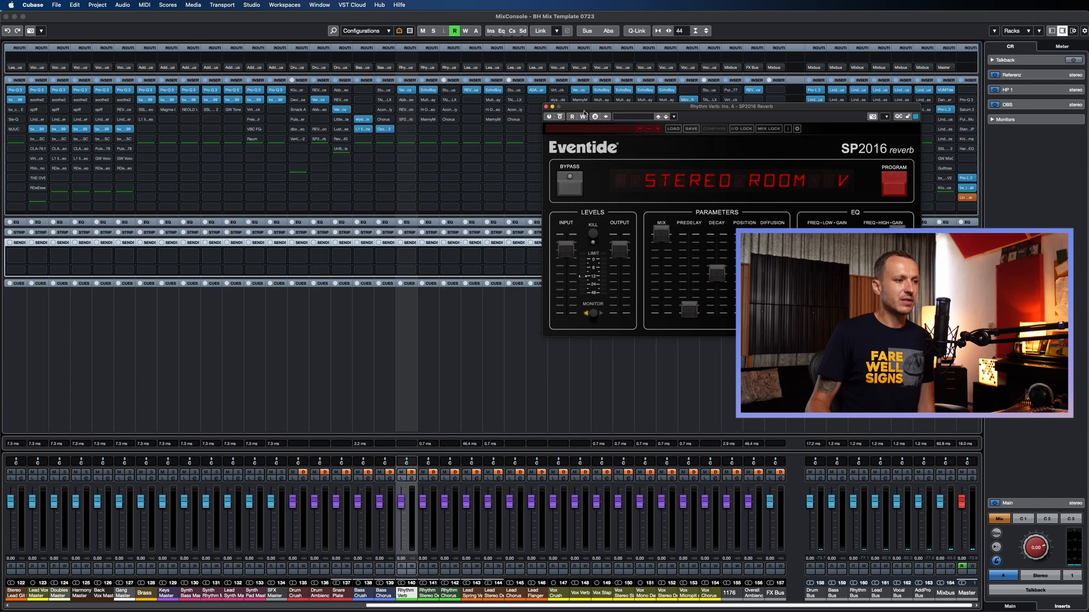
click(546, 106)
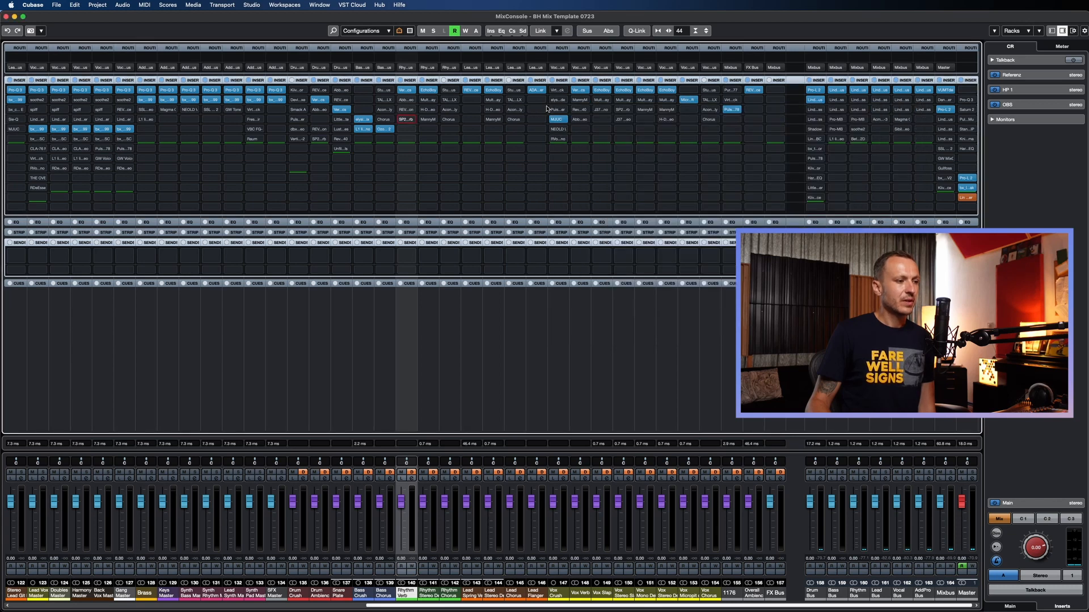
Step: Select the Rhythm Stereo Delay channel, inspect its EchoBoy insert and close the editor
click(426, 406)
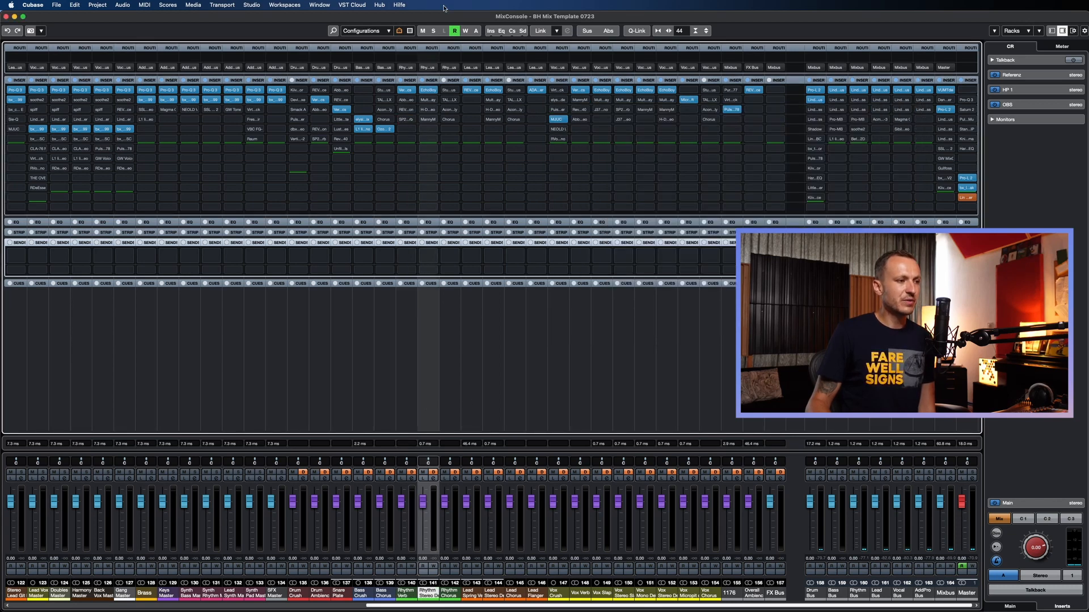
click(429, 92)
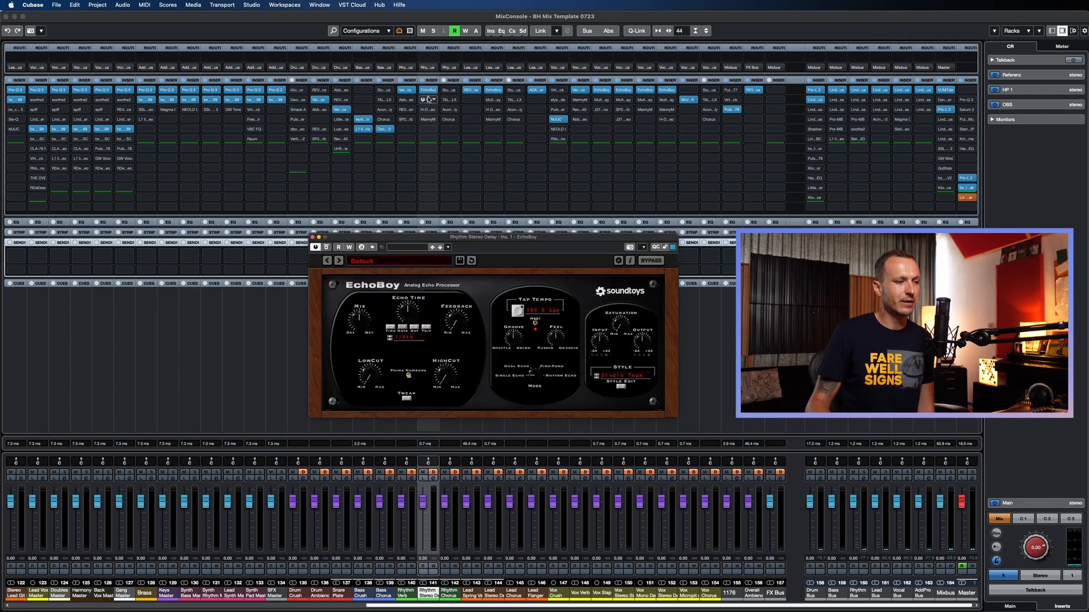
click(313, 237)
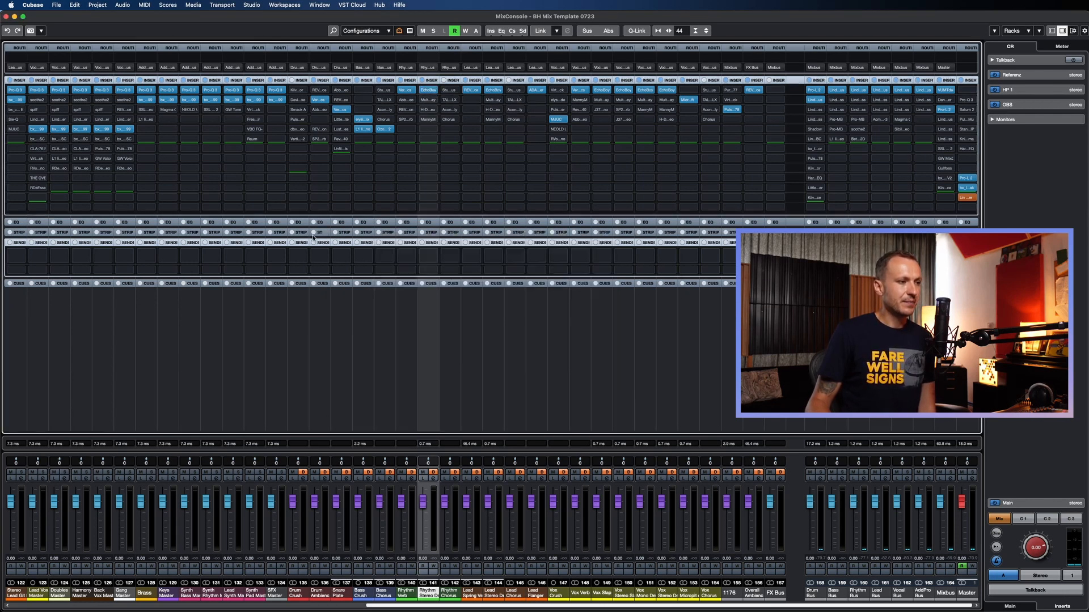
Step: Inspect the MultiTap Delay, H-Delay Stereo and MannyM Delay Stereo inserts on Rhythm Stereo Delay, closing each editor
click(428, 100)
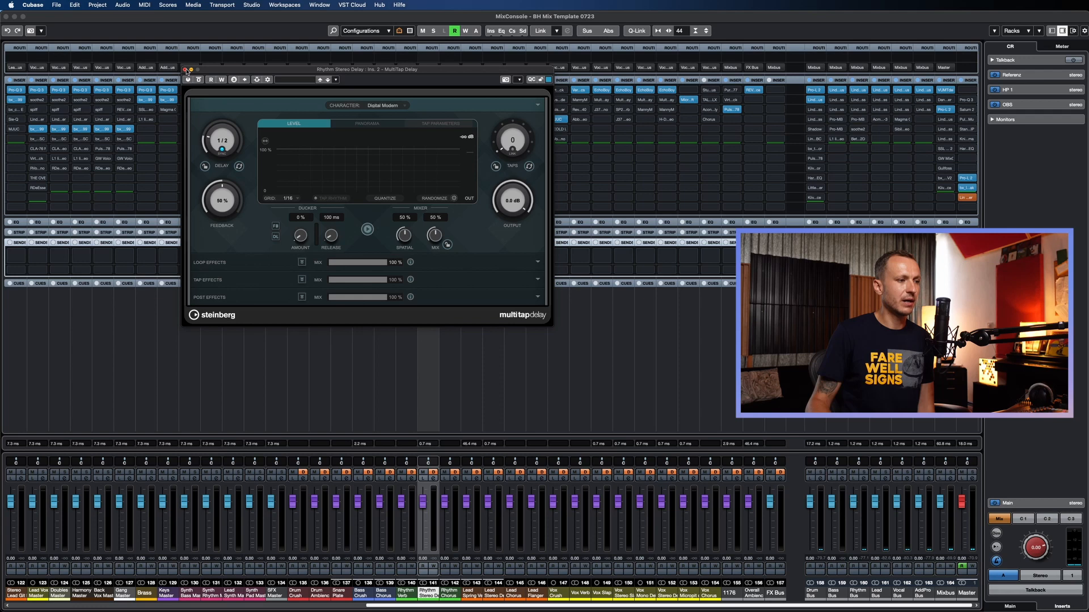
click(187, 71)
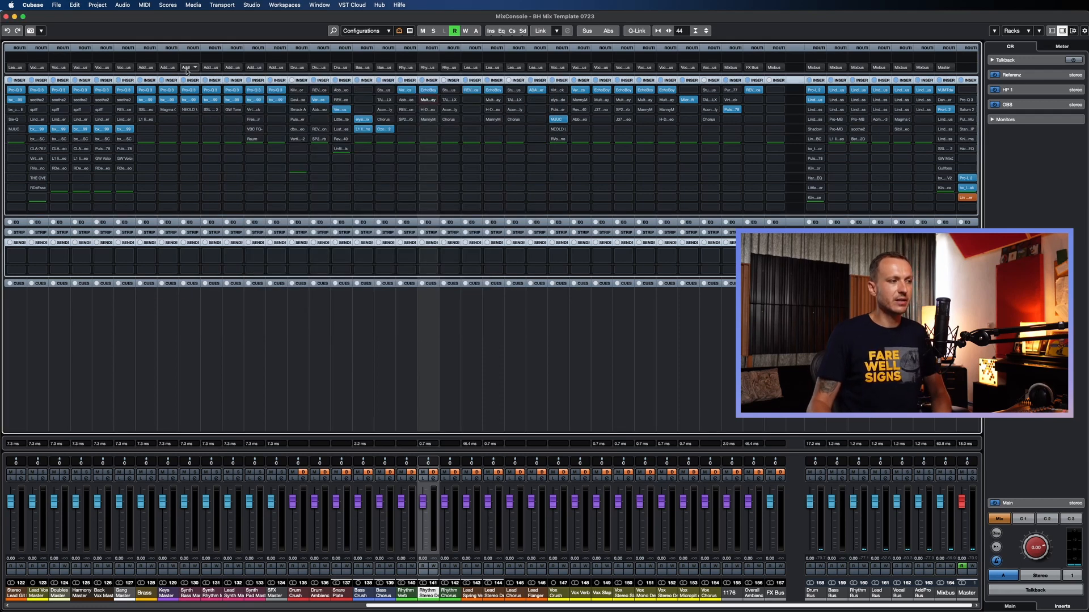
click(429, 109)
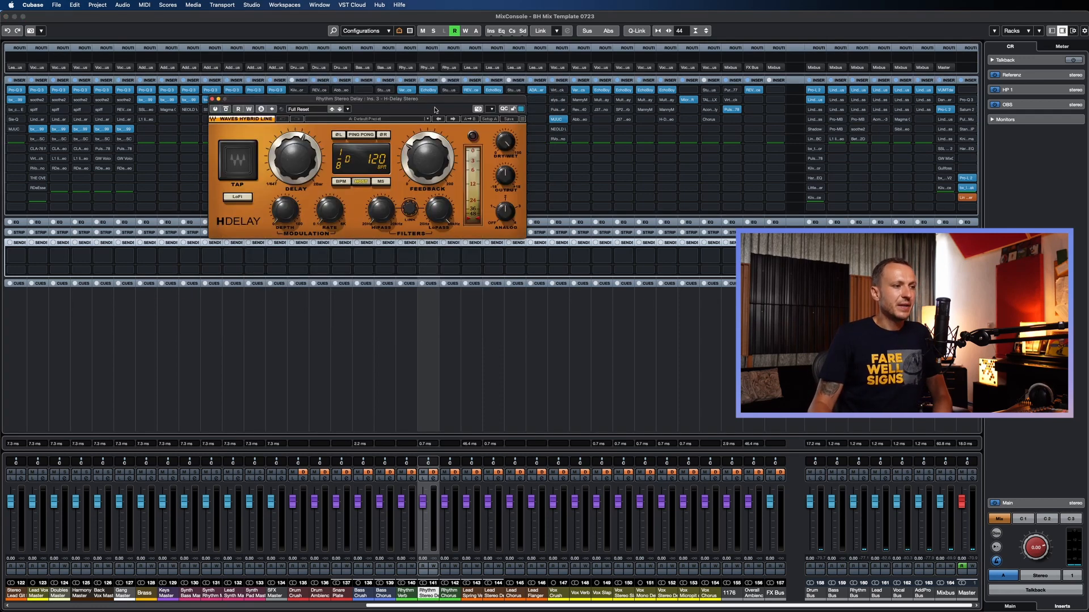
click(212, 99)
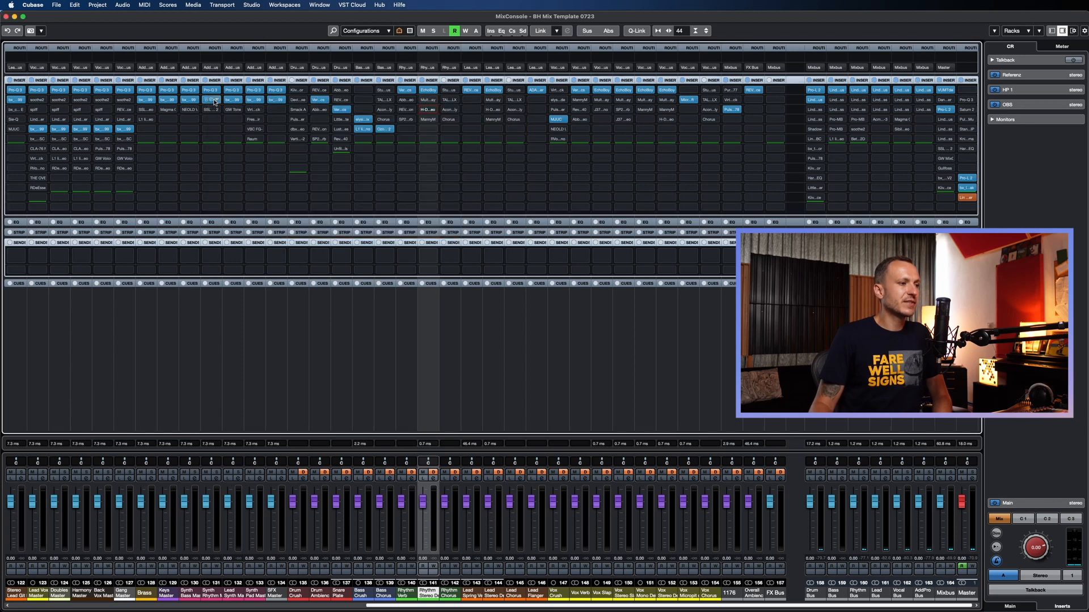
click(428, 120)
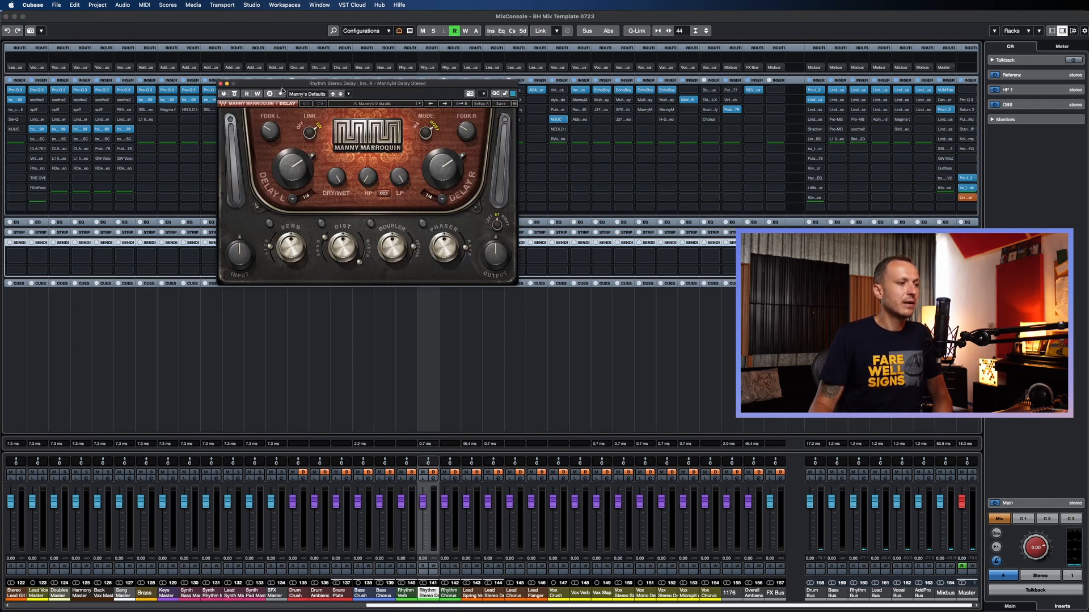
click(221, 84)
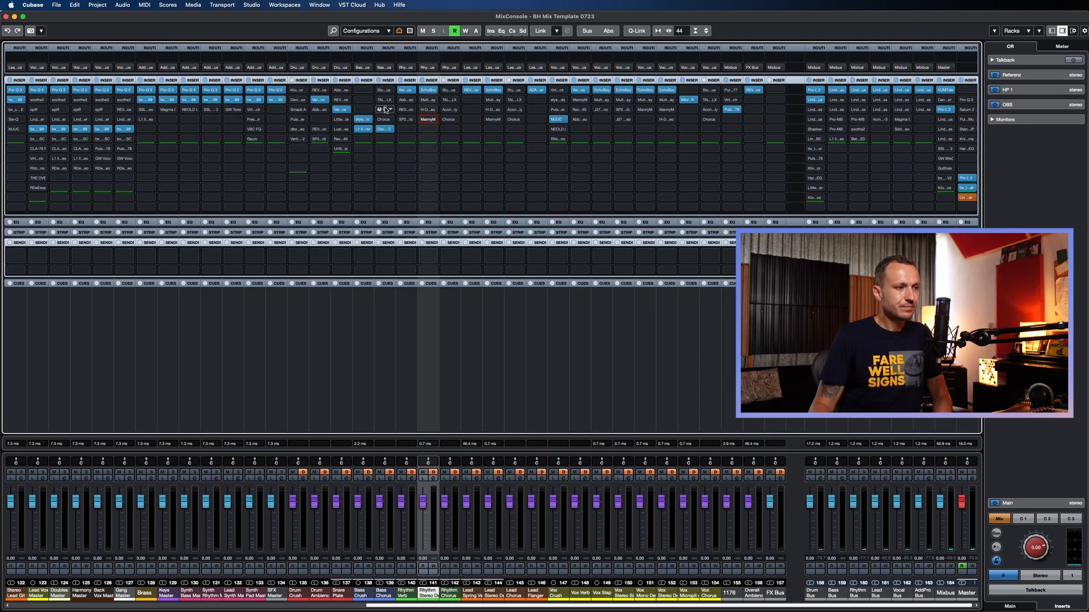
Step: Select the Rhythm Chorus channel, view its first insert and close the editor
click(447, 307)
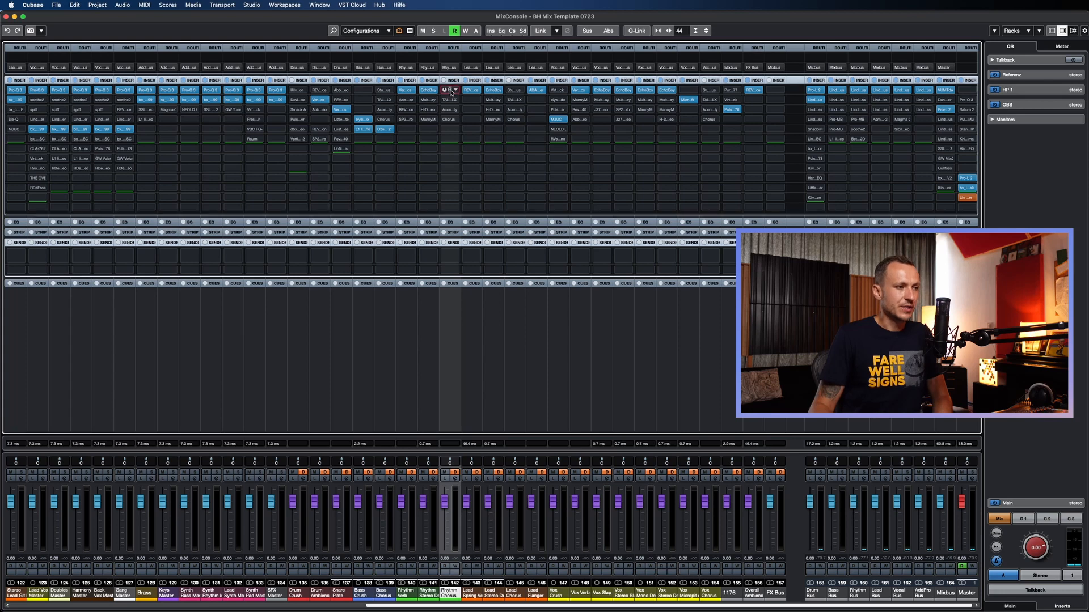
click(449, 89)
click(450, 90)
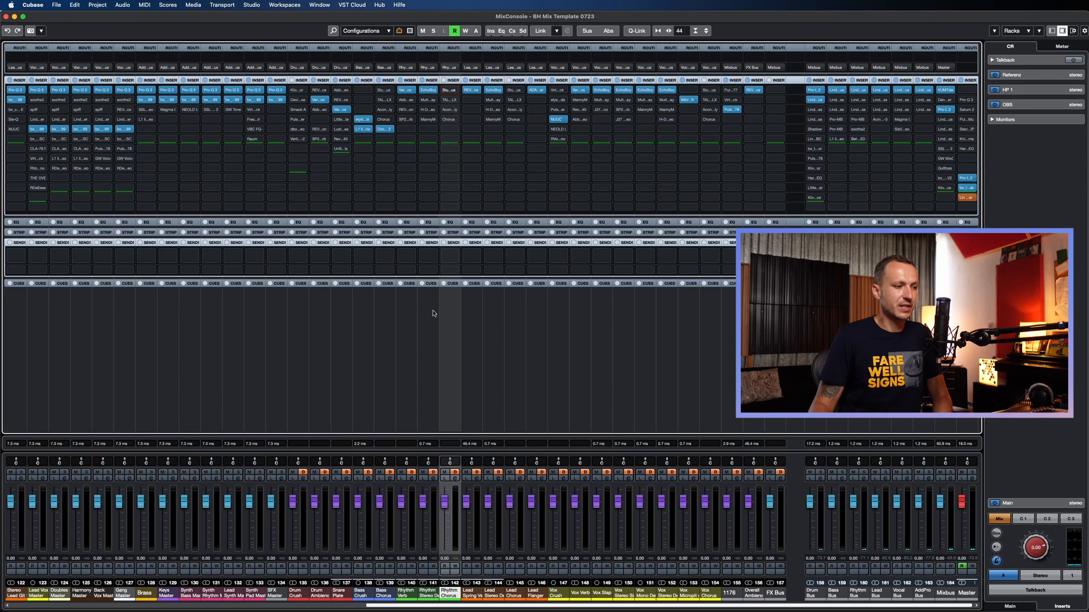
Step: Select the Lead Spring Verb channel and inspect its REVerence insert and Lead Stereo Delay's EchoBoy insert, closing each editor
click(472, 322)
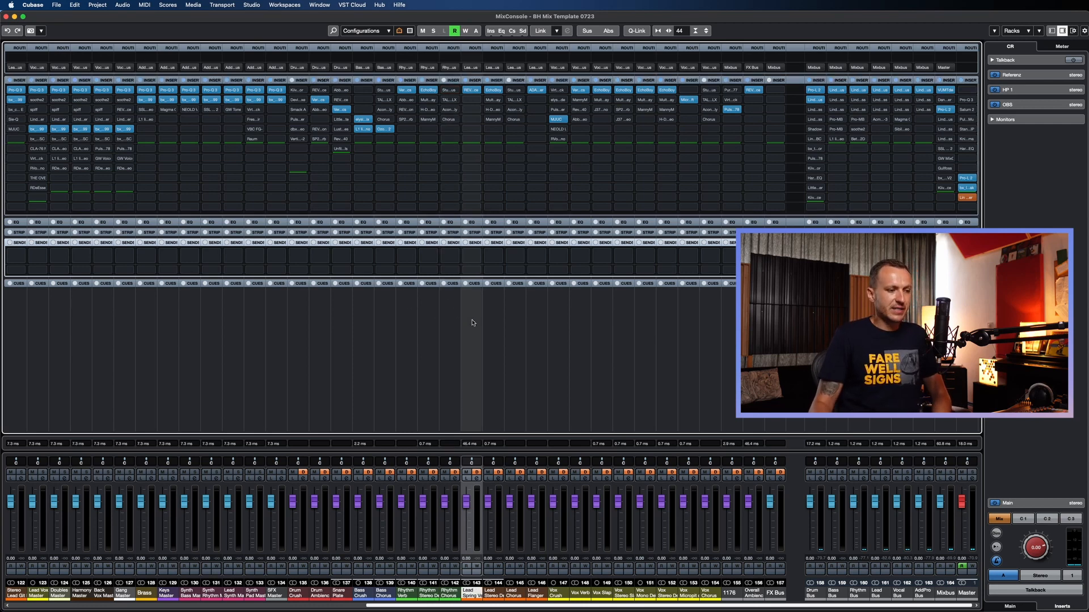
click(472, 90)
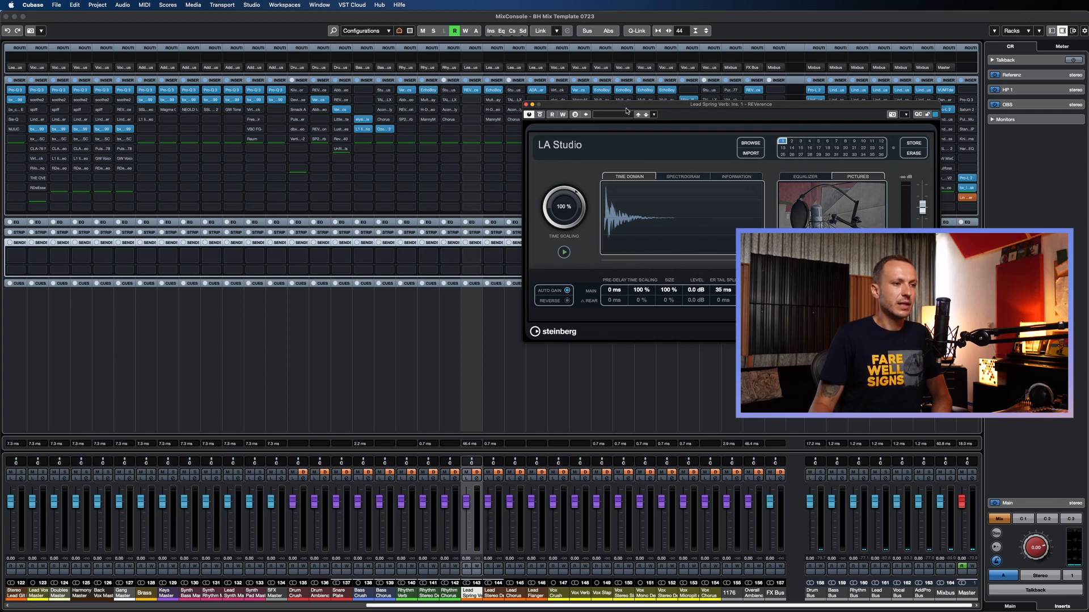
click(527, 106)
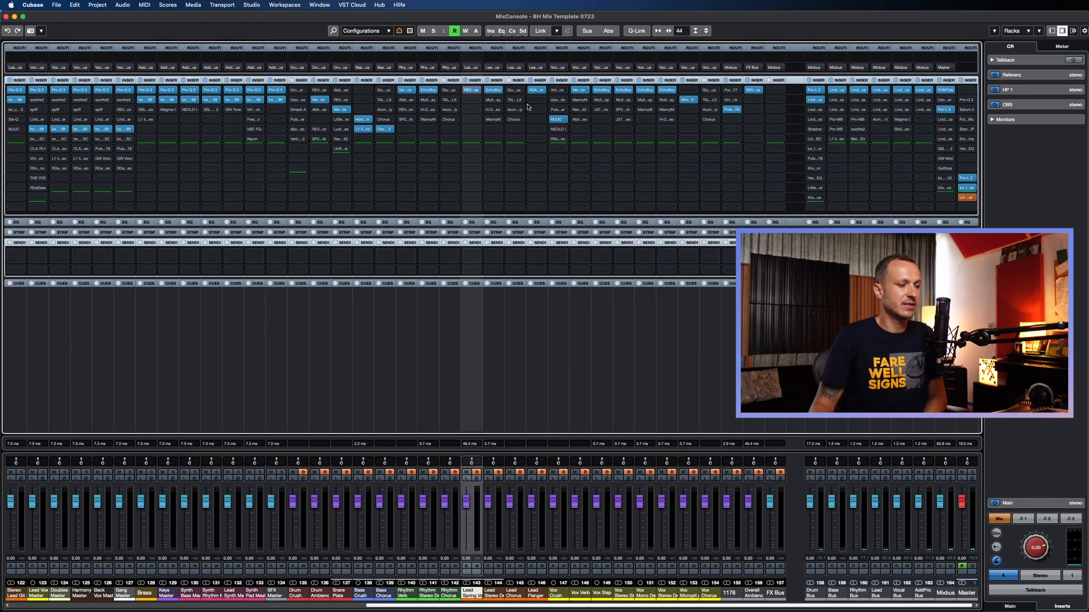
click(494, 91)
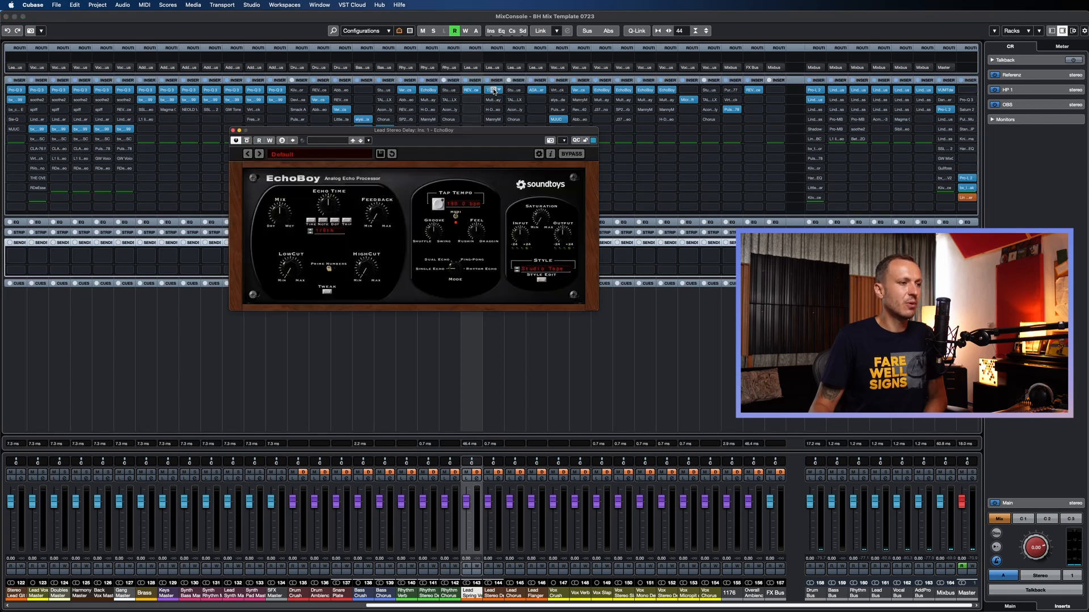
click(494, 90)
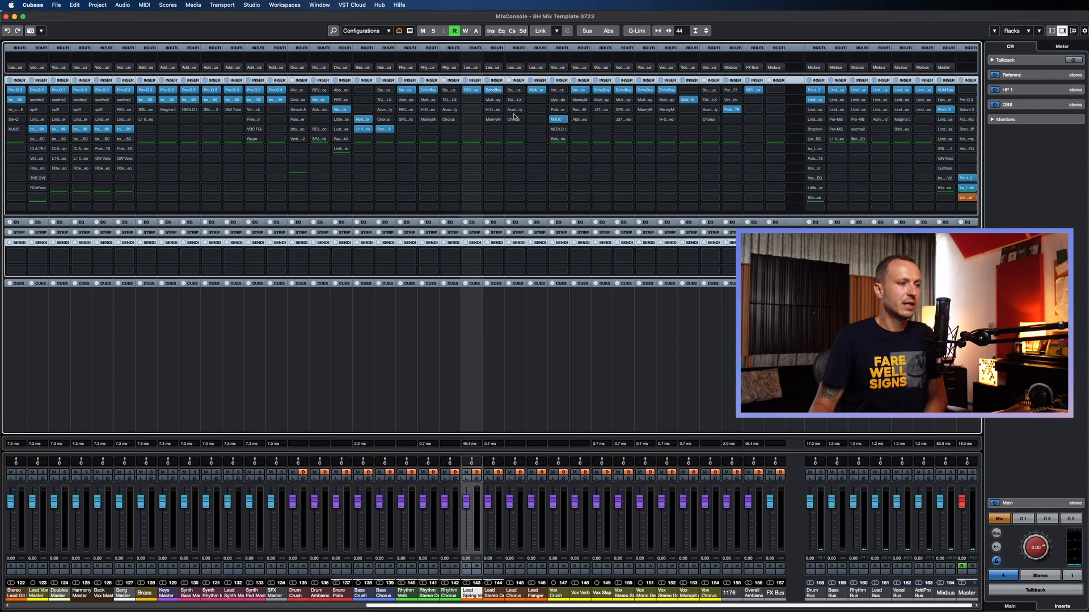
Step: Switch the ADA Flanger insert on Lead Flanger to the 2009 model and close its editor
click(539, 92)
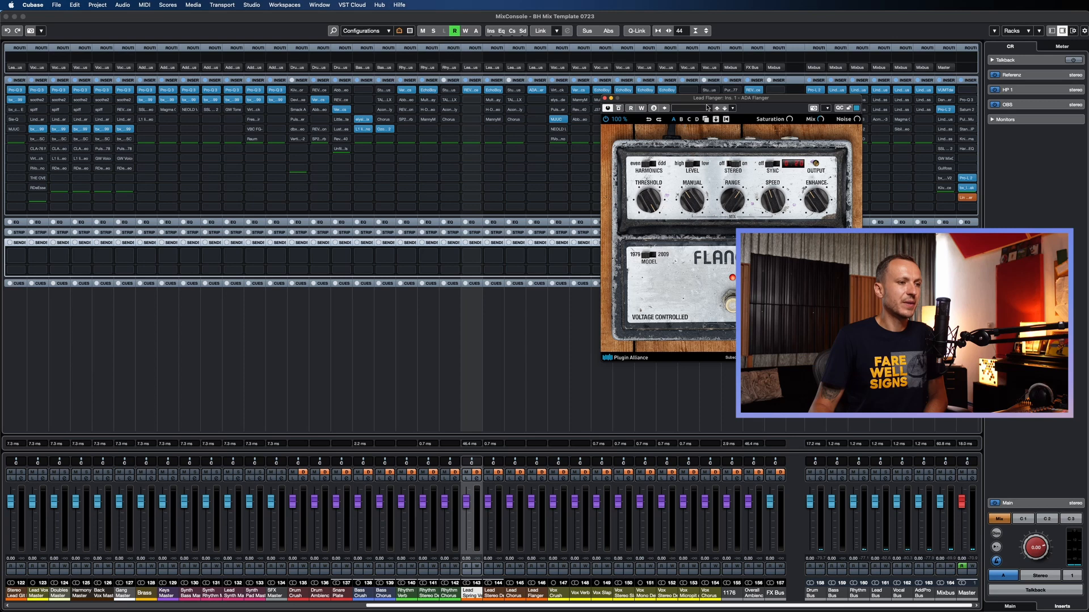
drag(709, 101, 586, 97)
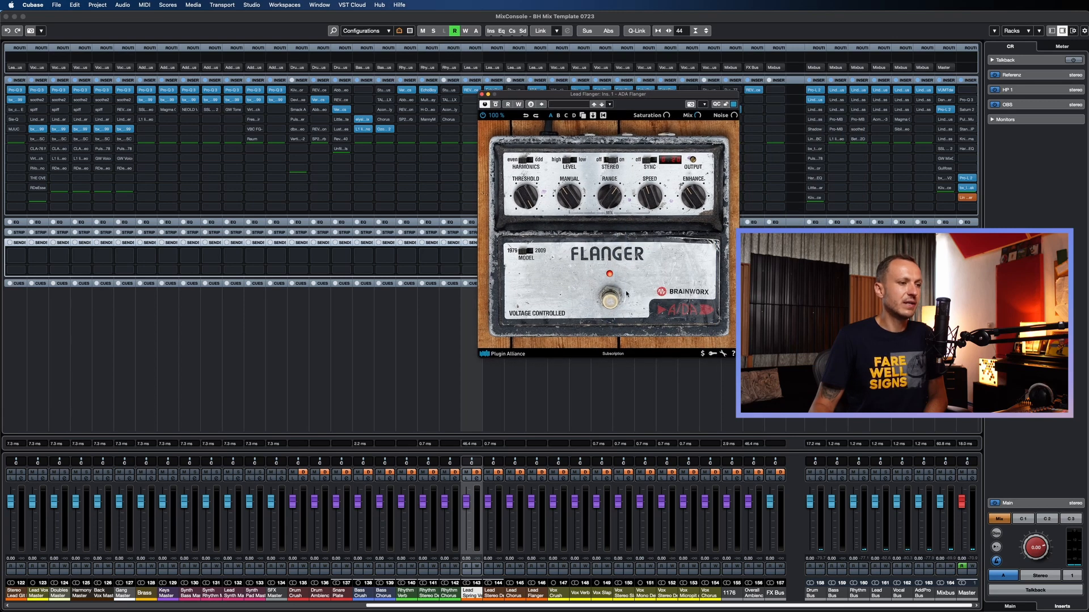
click(529, 253)
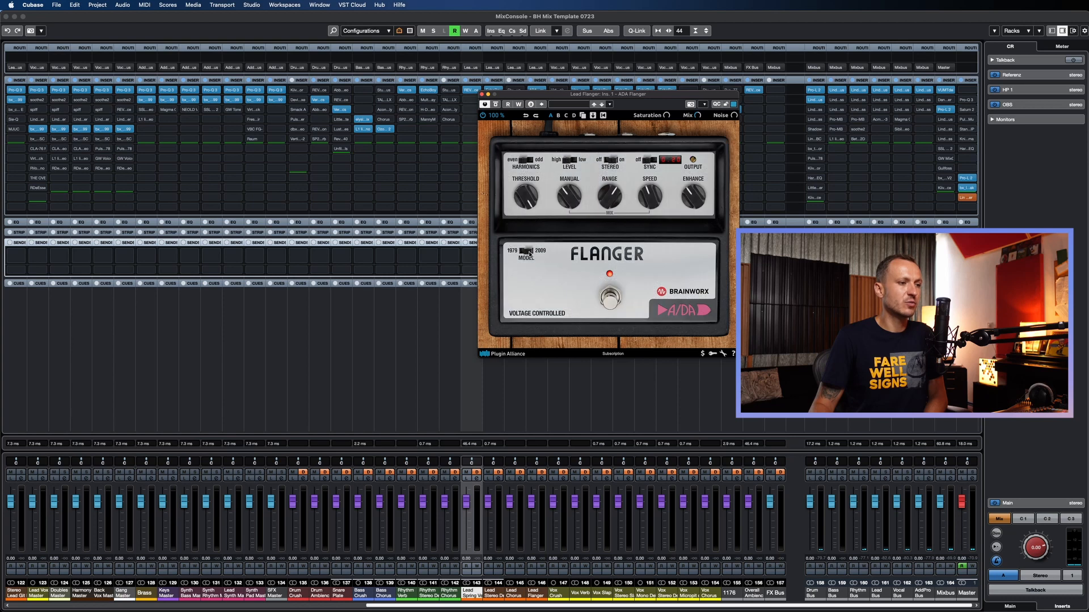
click(482, 94)
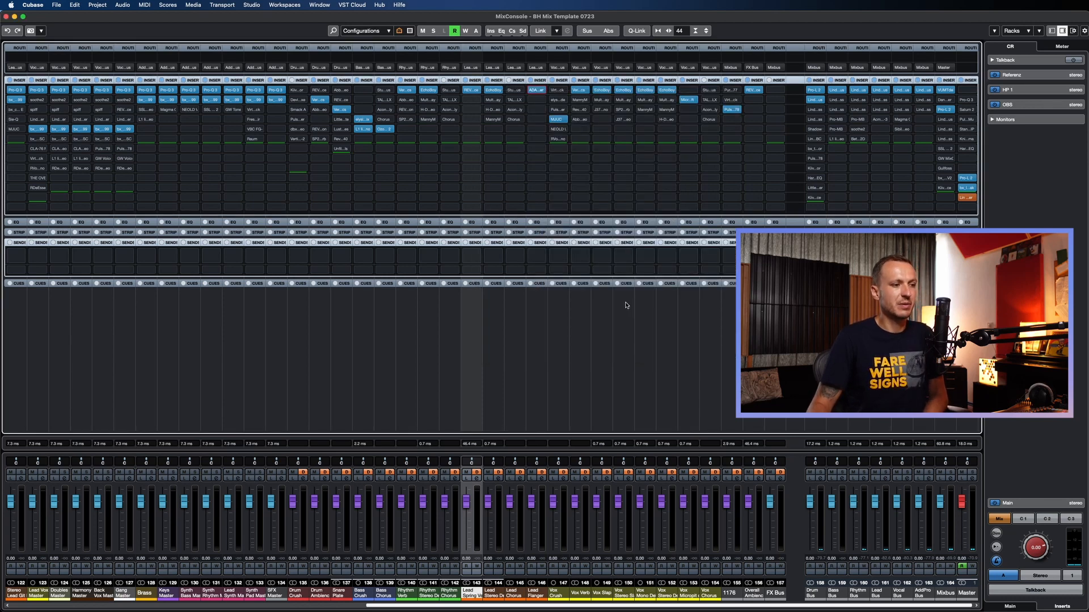
Step: Select the Vox Crush channel, inspect its Virtual Mix Rack insert and close the editor
click(557, 385)
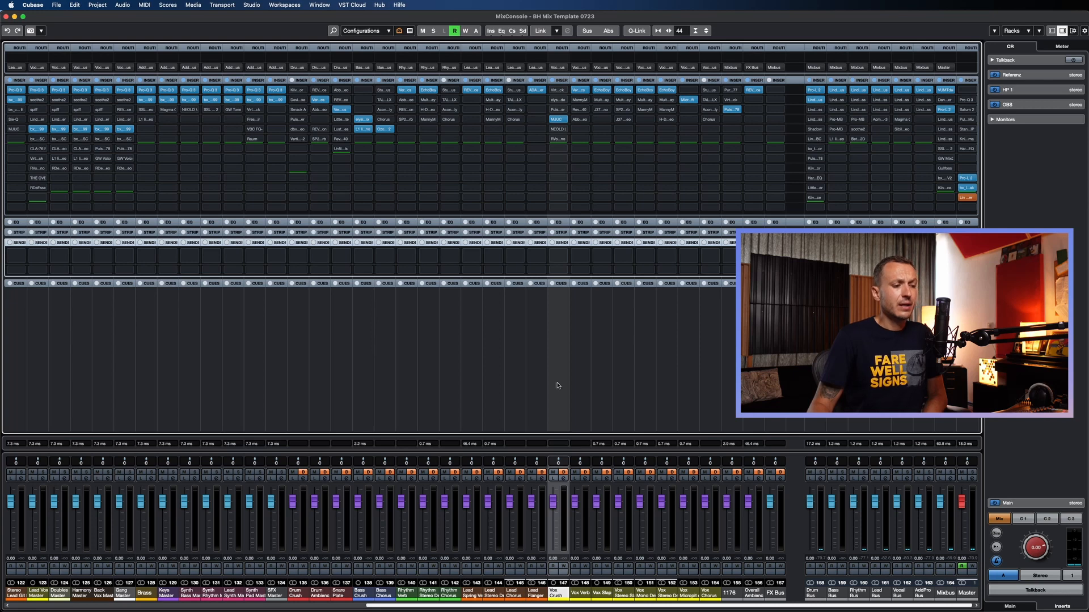
click(559, 91)
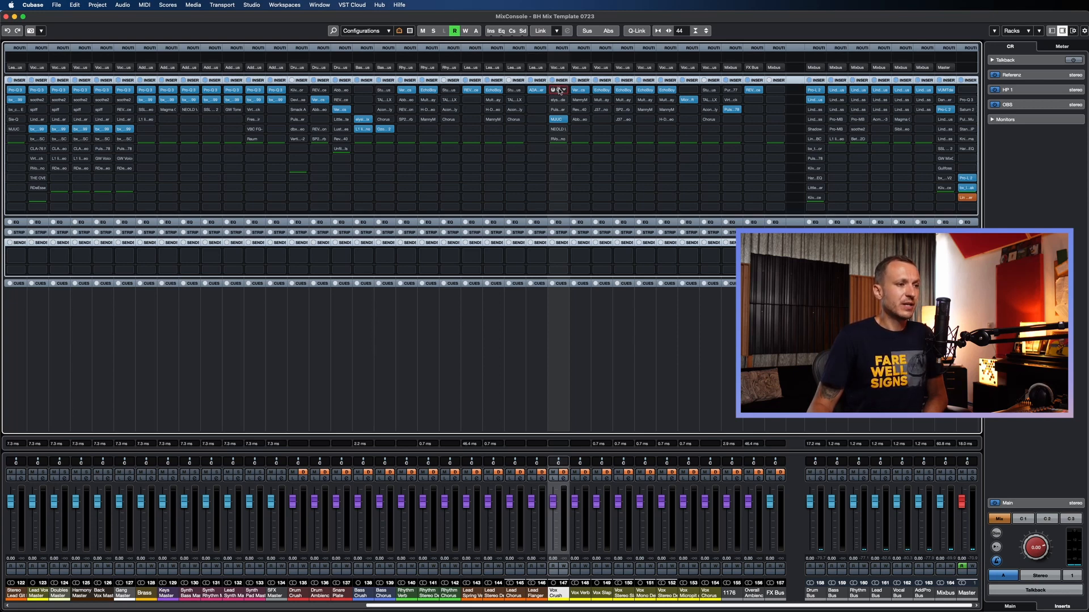
click(559, 90)
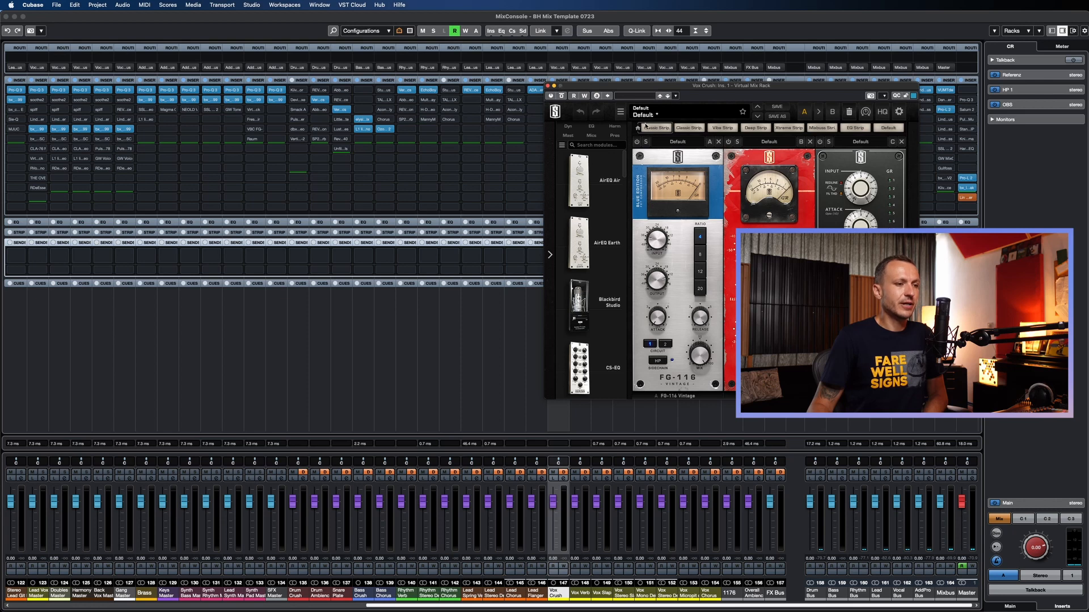
drag(733, 85, 608, 79)
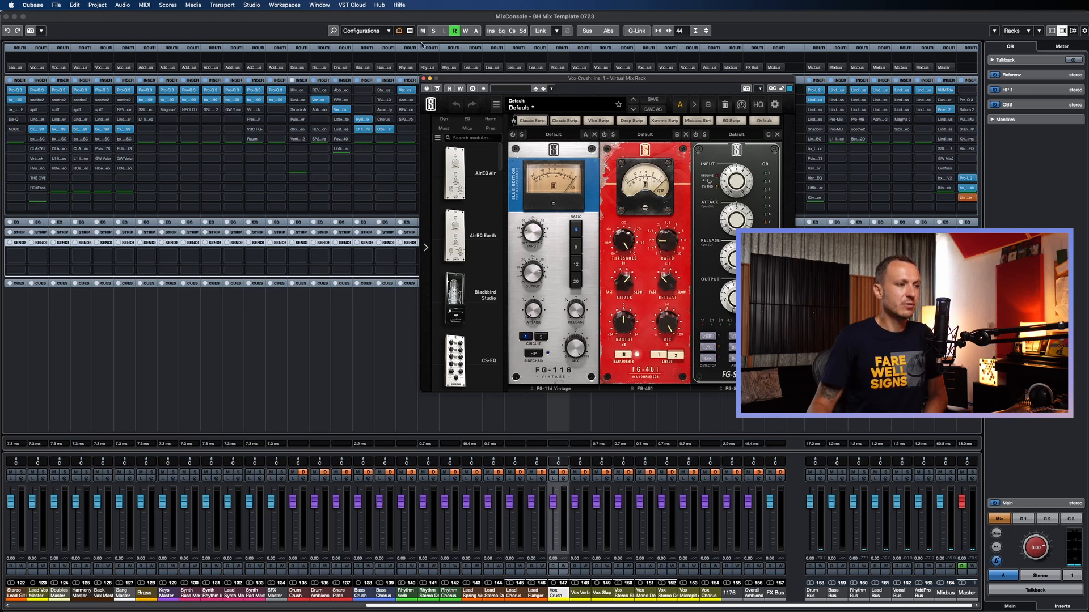
click(423, 79)
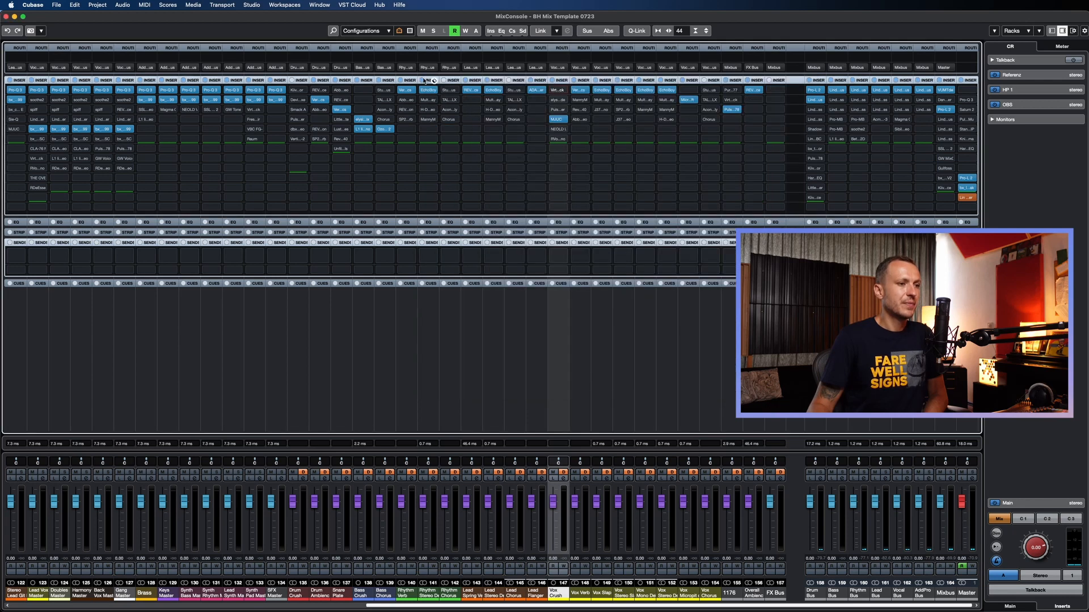
Step: Inspect the elysia phils cascade and Pulsar Smasher inserts on Vox Crush, closing each editor
click(560, 102)
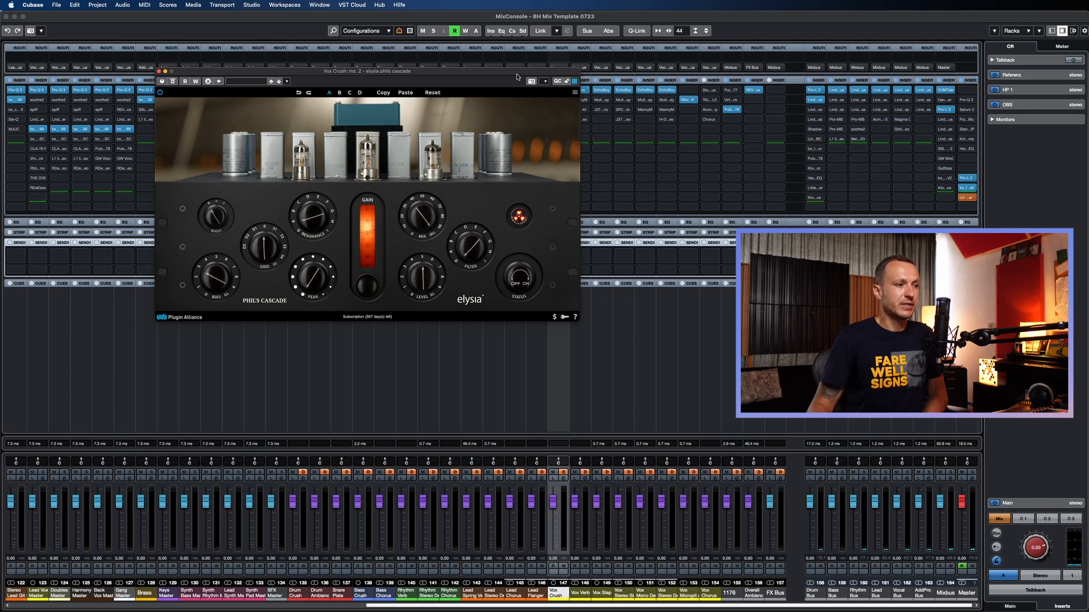
drag(517, 75, 485, 132)
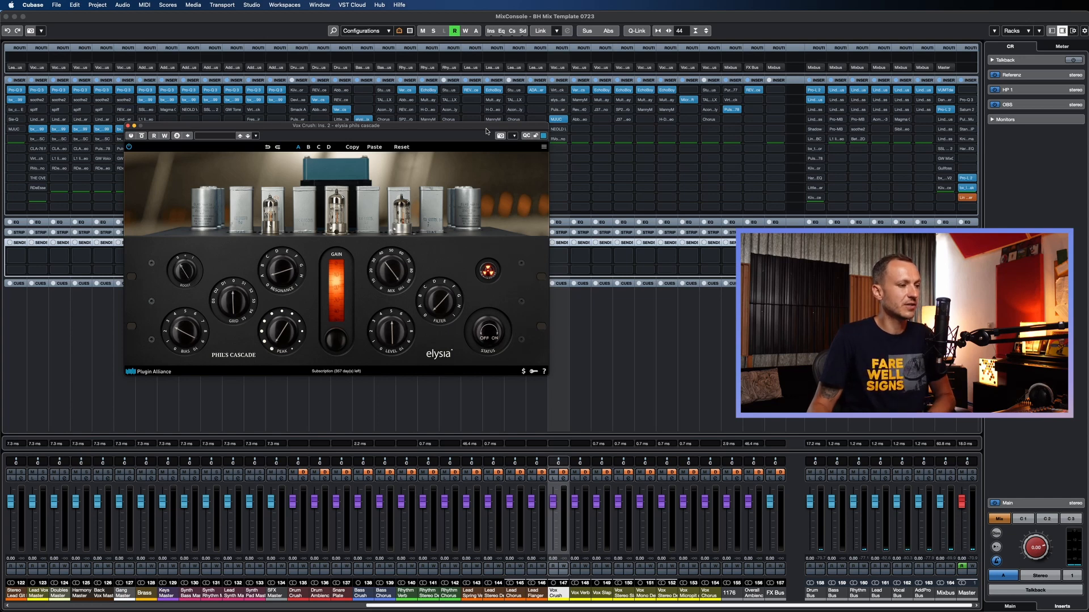
click(128, 126)
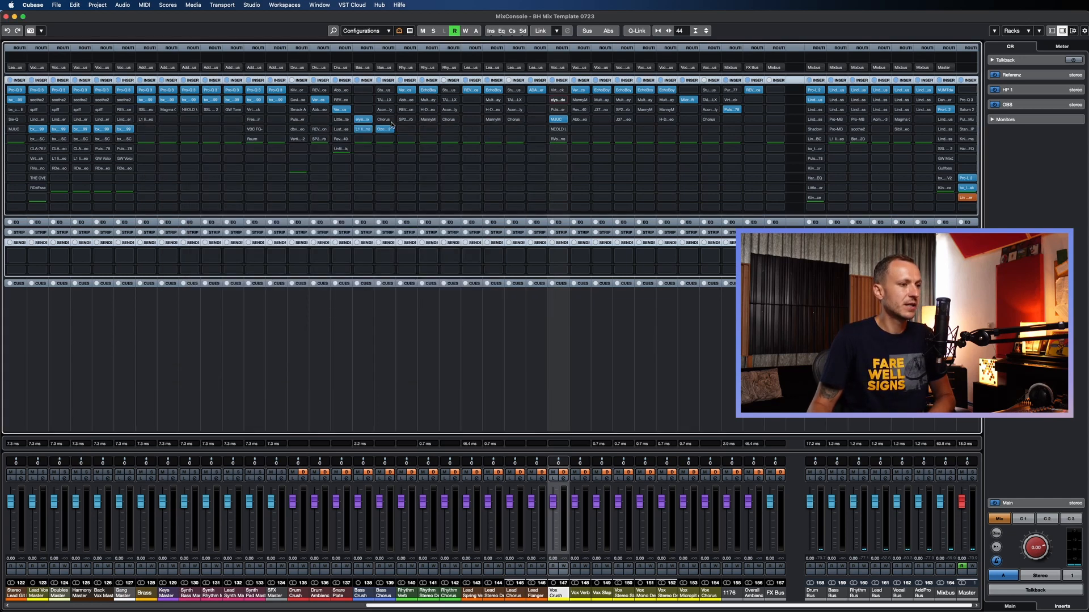
click(559, 111)
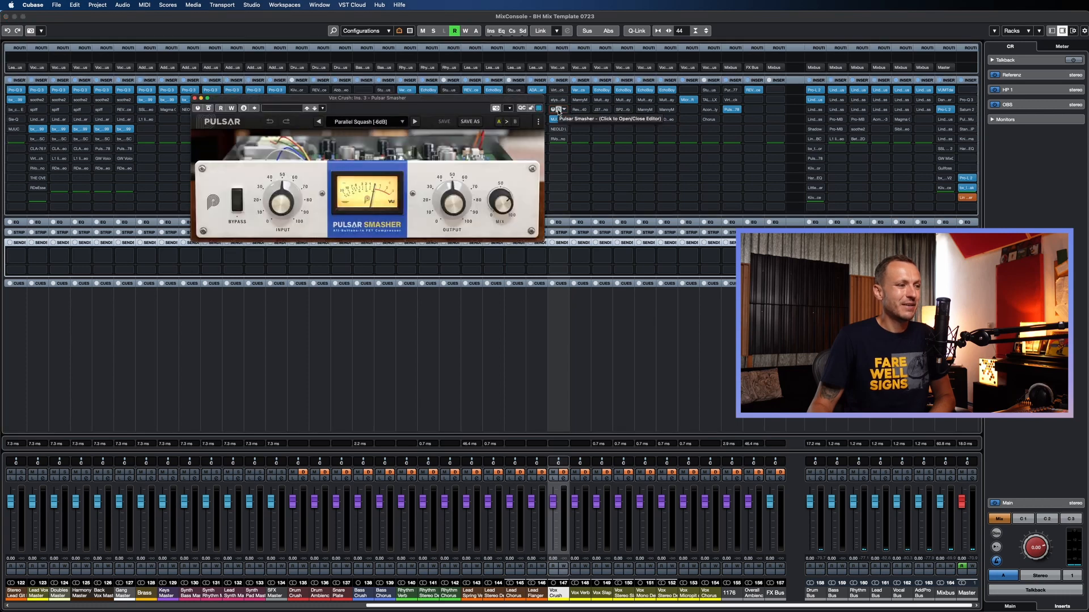
click(559, 111)
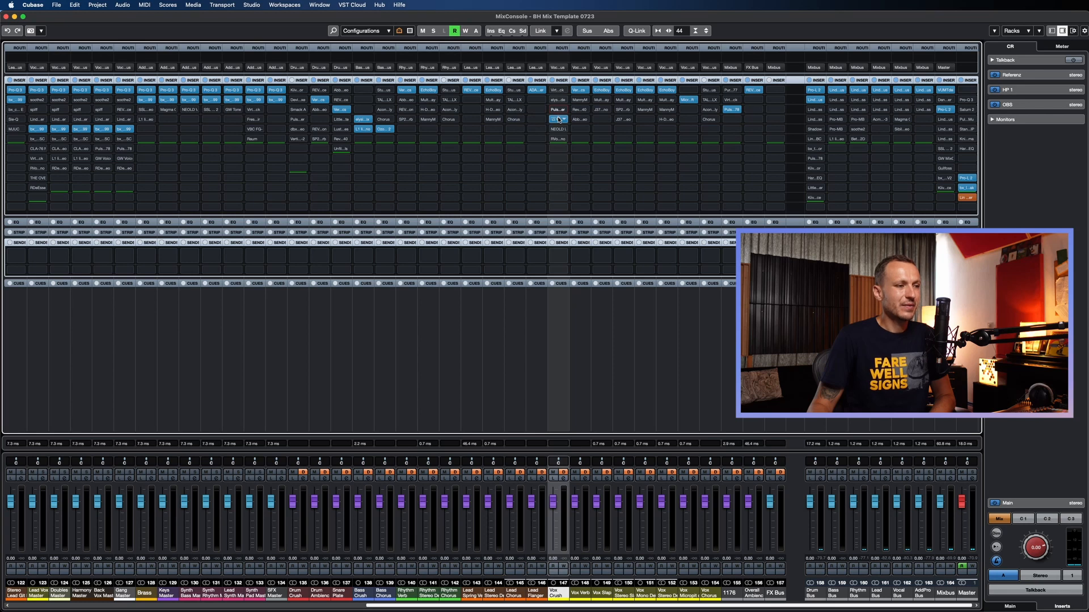
Step: View the MJUC, NEOLD U2A and RVox Mono inserts on Vox Crush, closing each editor
click(558, 120)
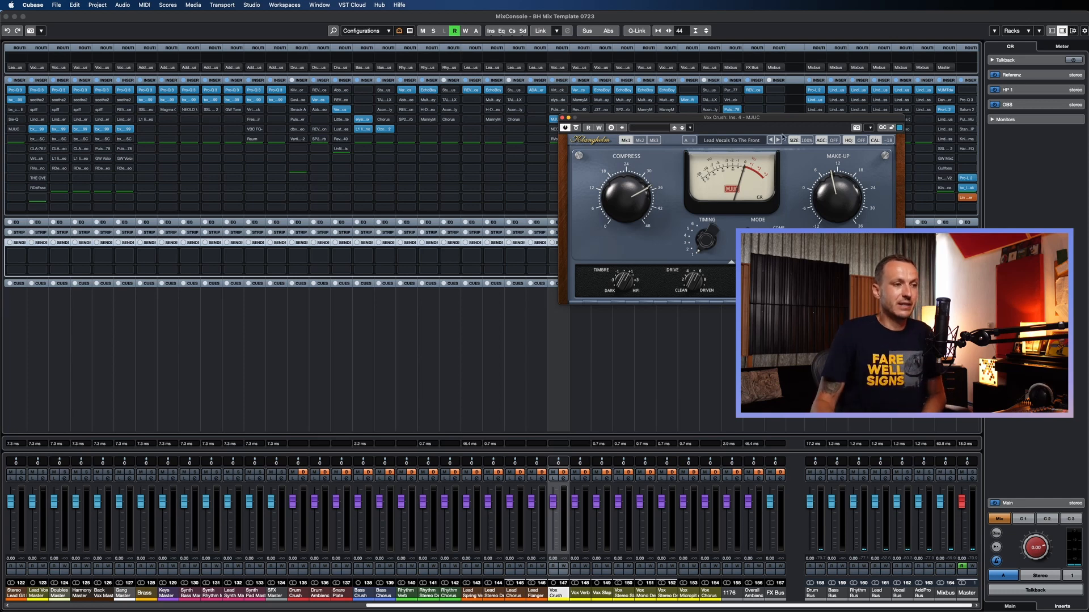
click(562, 118)
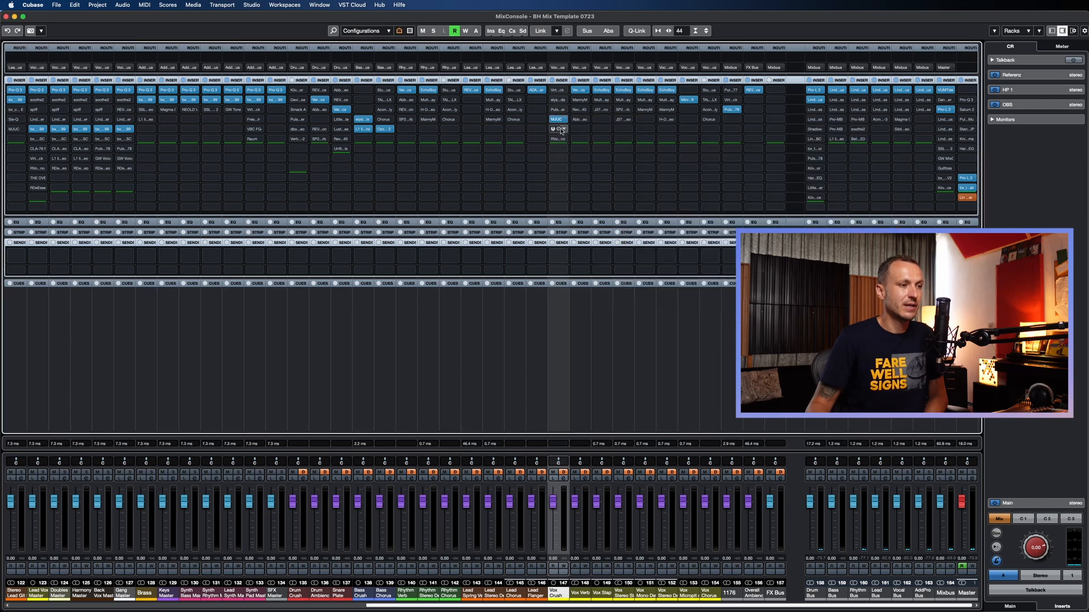
click(558, 130)
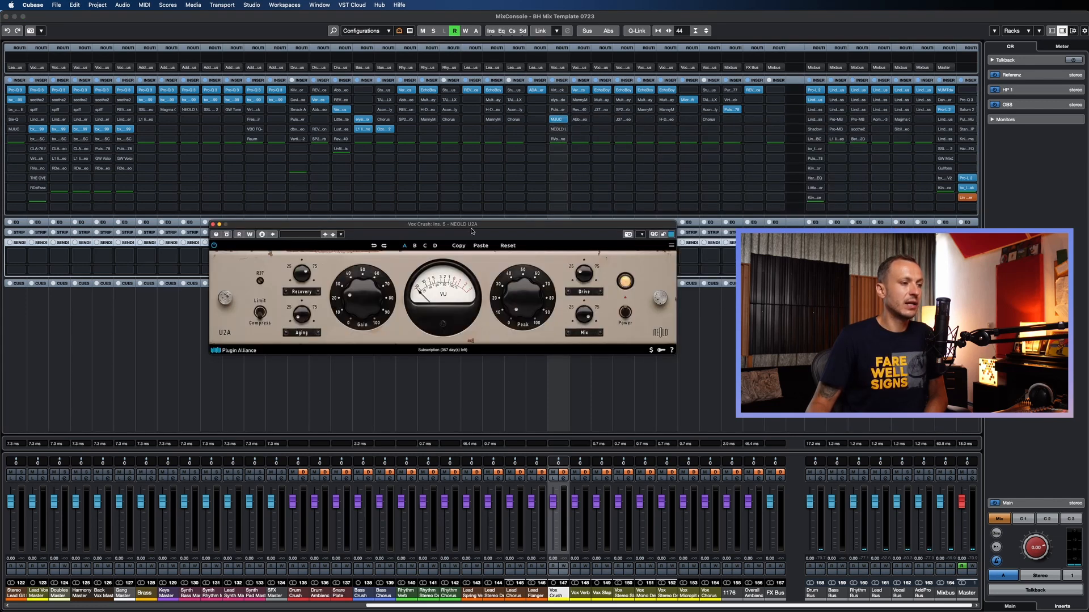
click(214, 225)
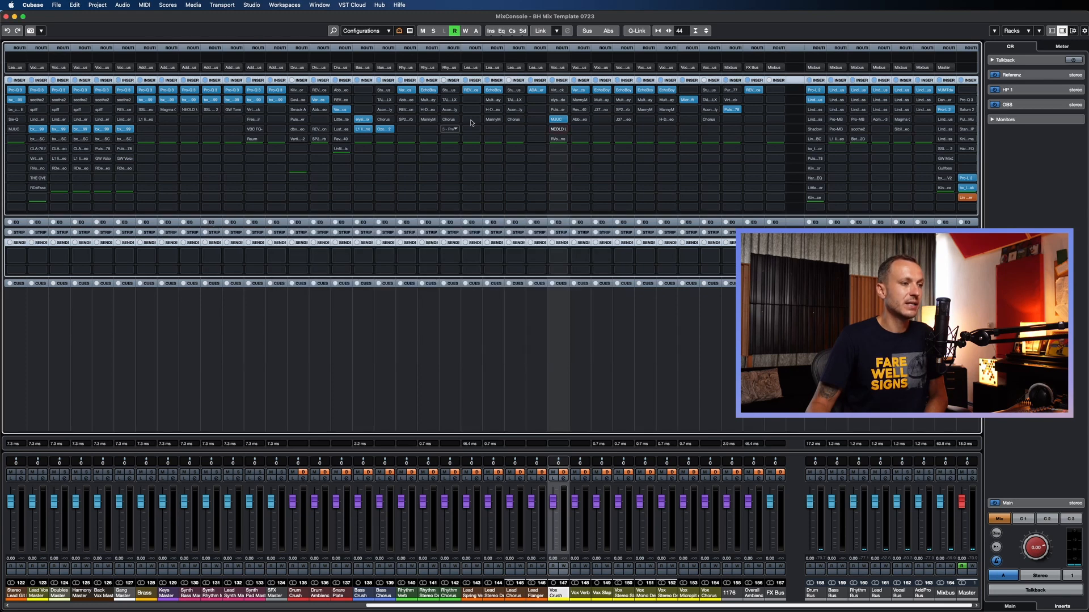
click(561, 141)
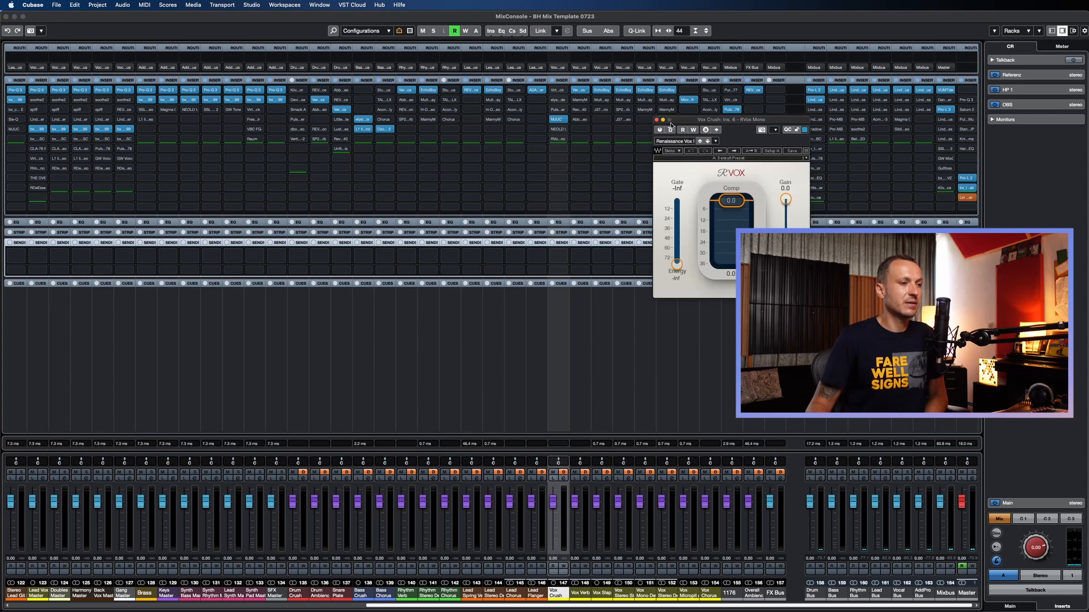
click(656, 121)
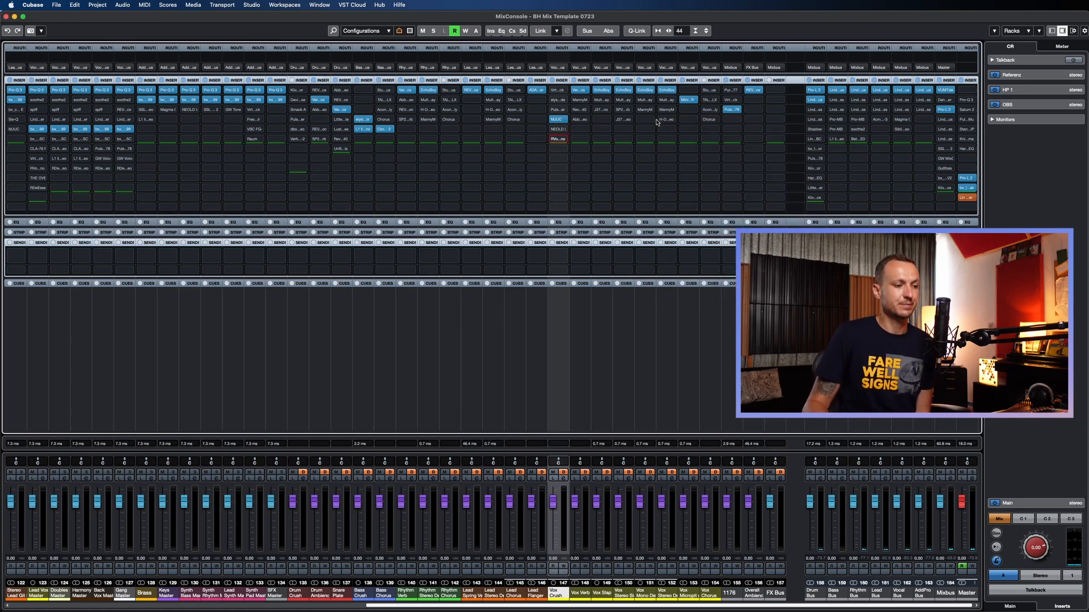
Step: Select the Vox Verb channel and inspect its VerbSuite Classics insert, closing the editor when done
click(588, 418)
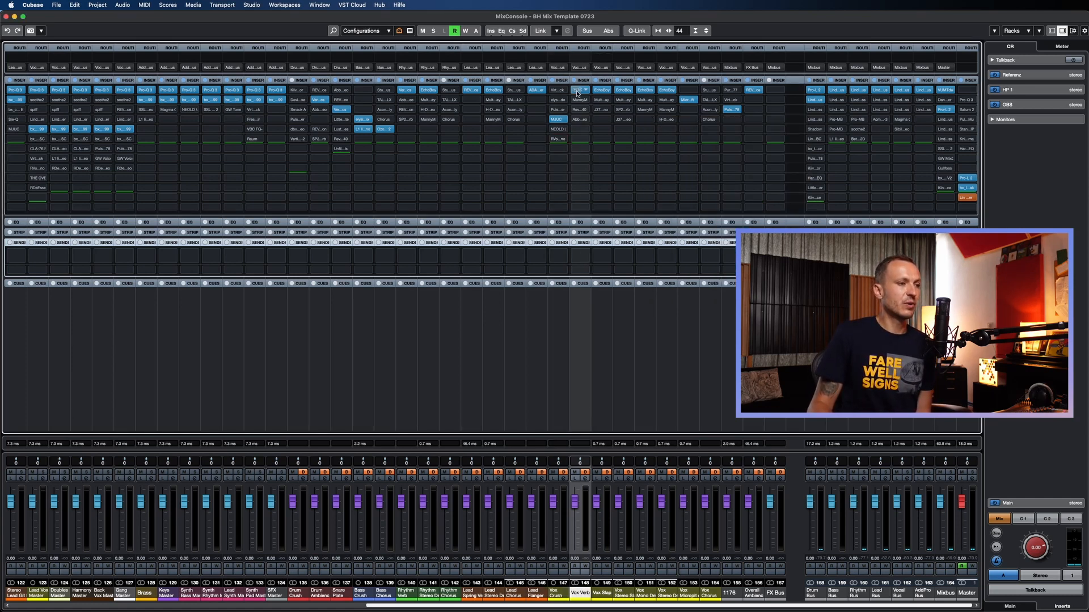
click(683, 89)
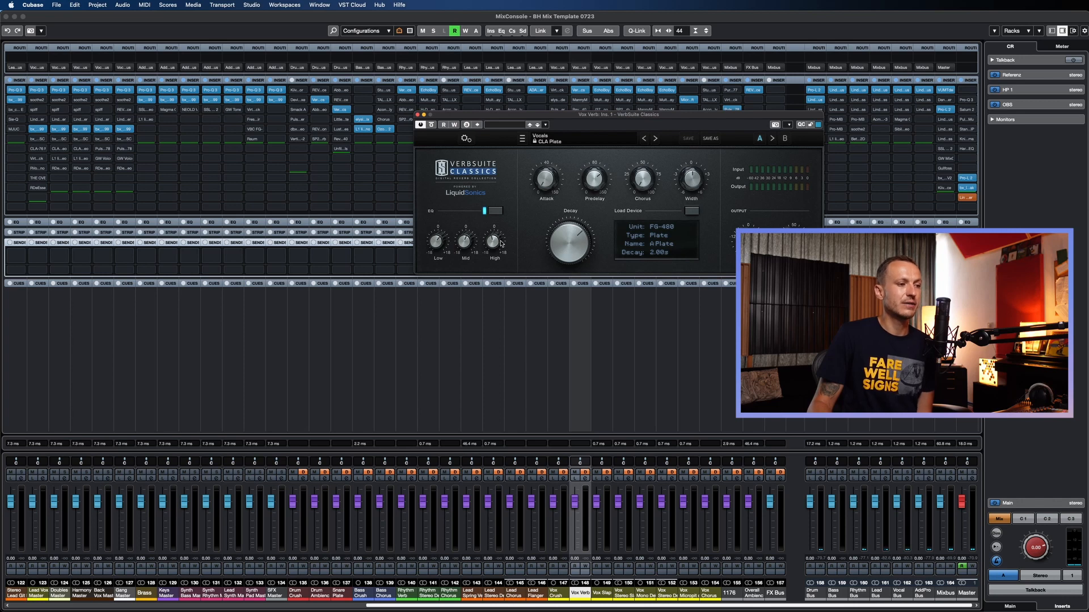
click(418, 115)
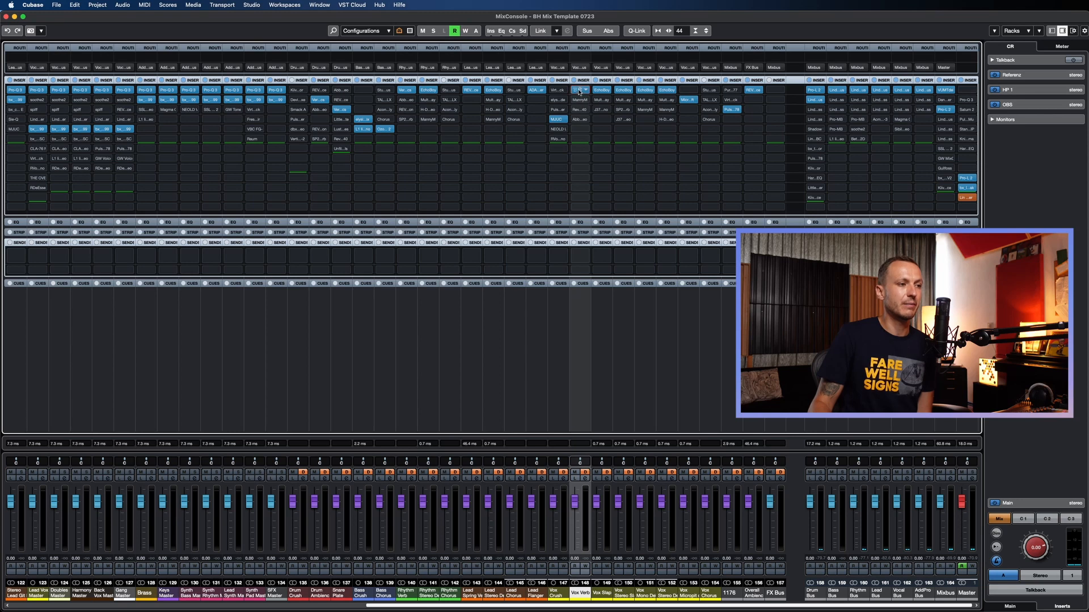
click(579, 89)
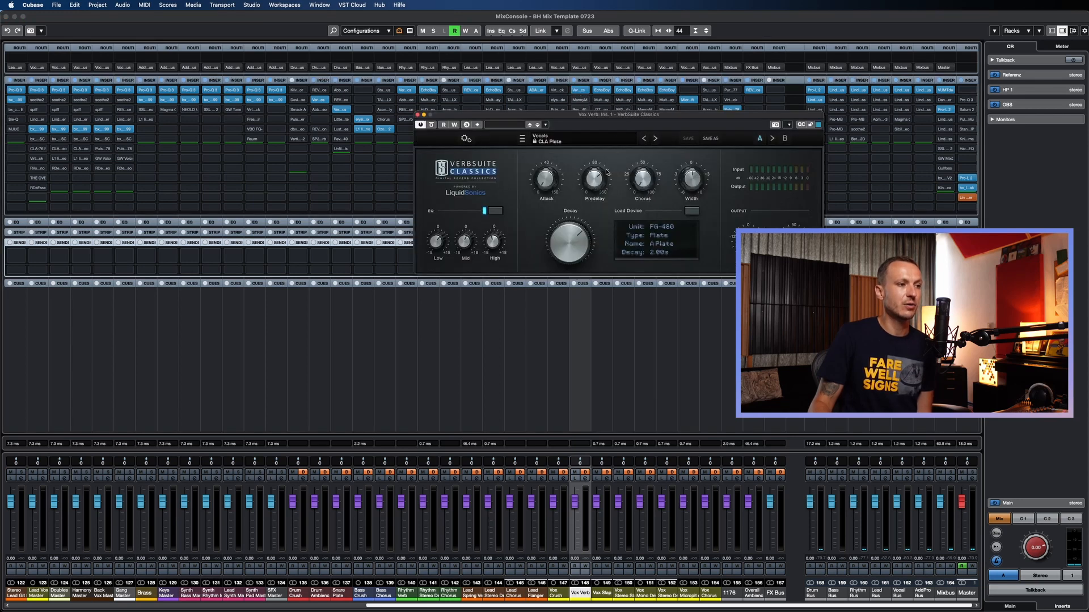
click(418, 116)
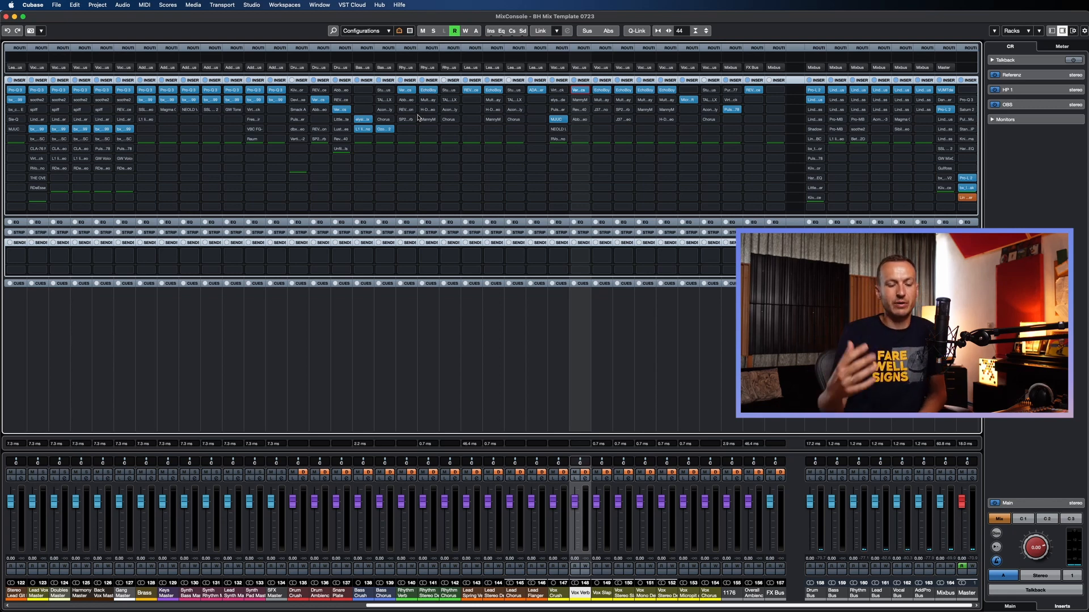
Step: View the MannyM Reverb, Rev PLATE-140 and Abbey Road Plates inserts on Vox Verb, closing each editor
click(581, 101)
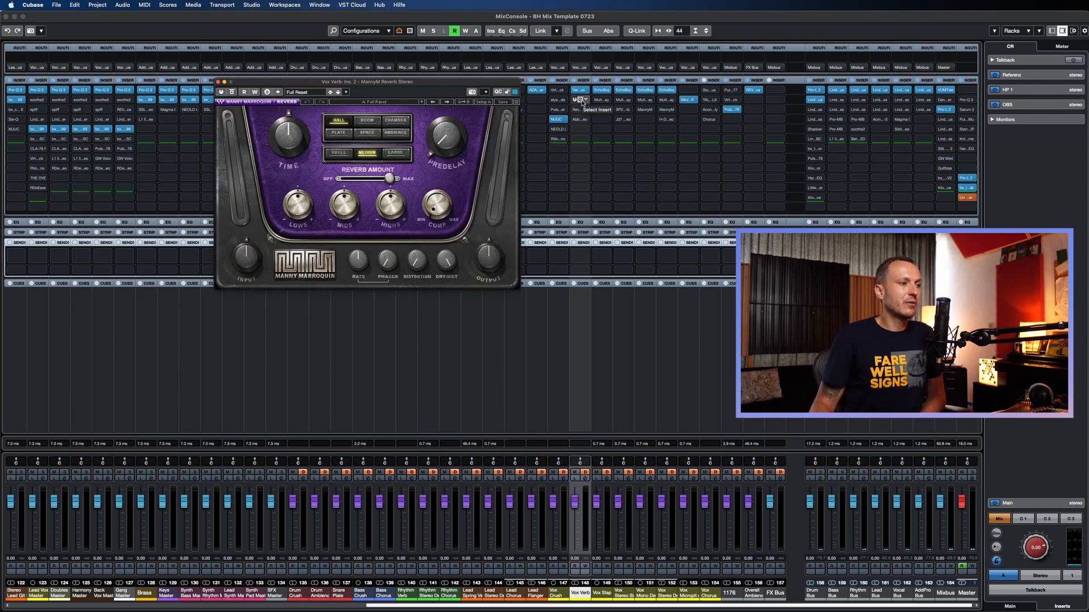
click(580, 100)
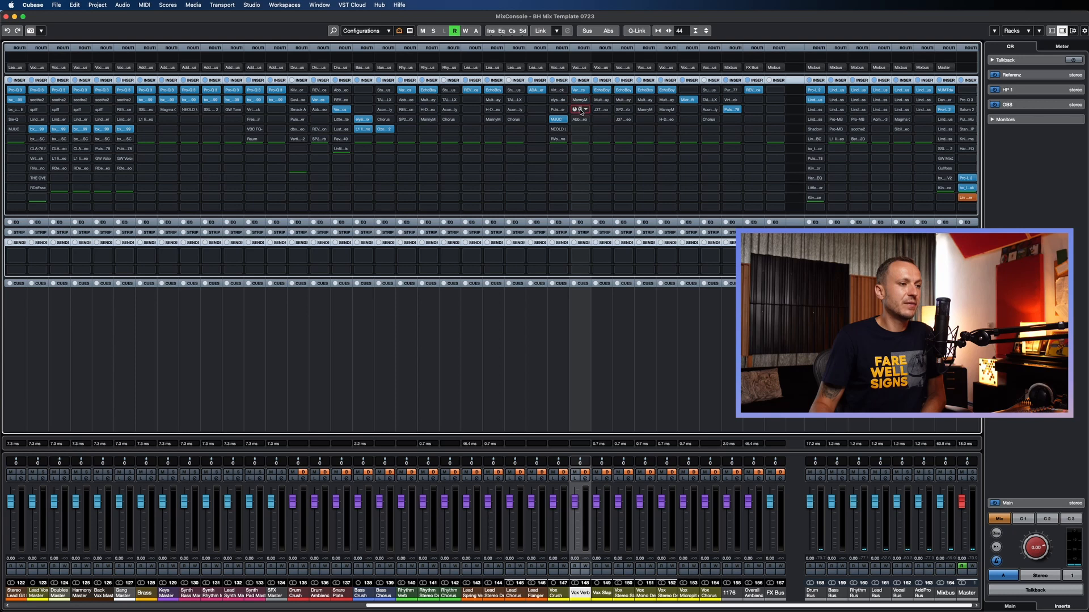
click(581, 110)
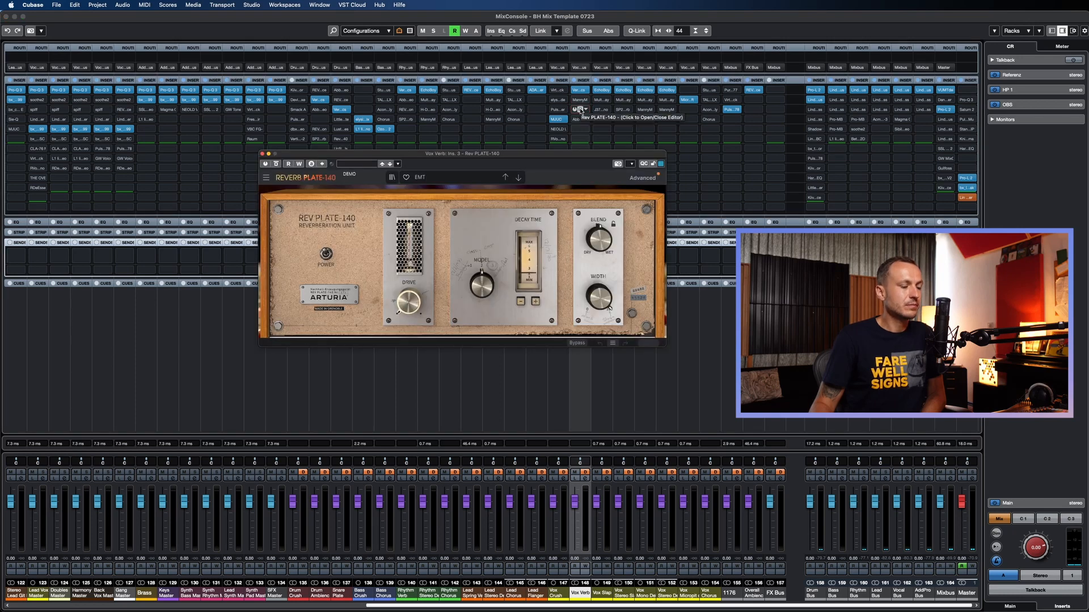
click(580, 110)
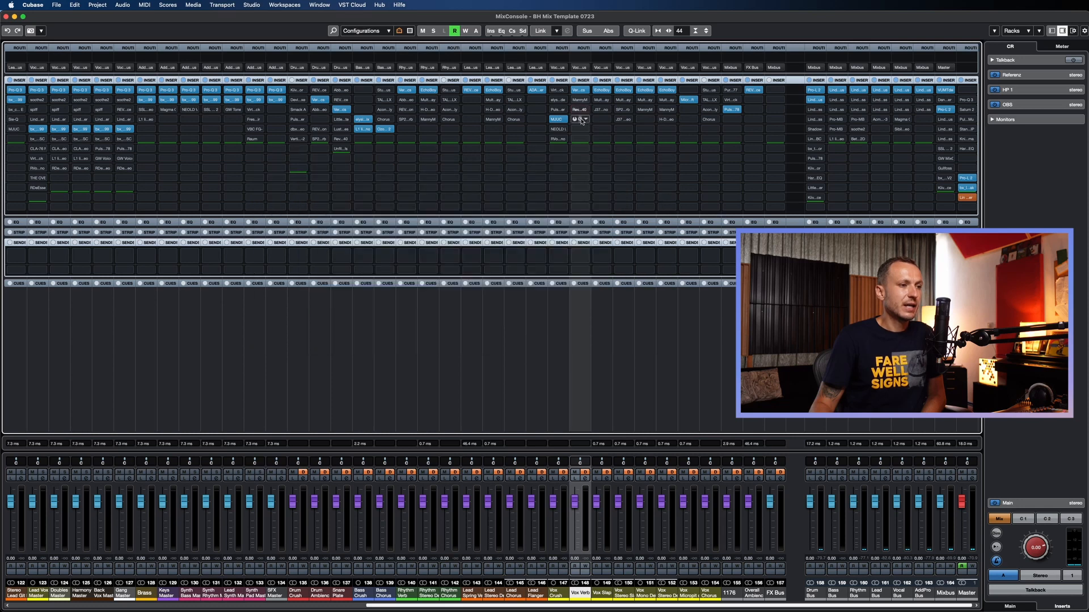
click(580, 120)
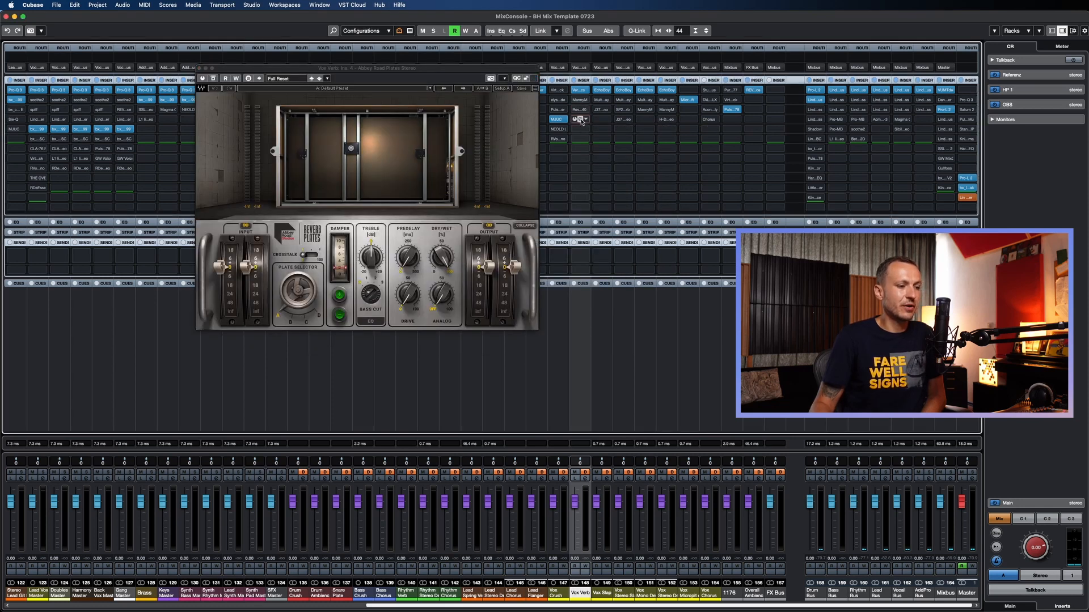
click(581, 120)
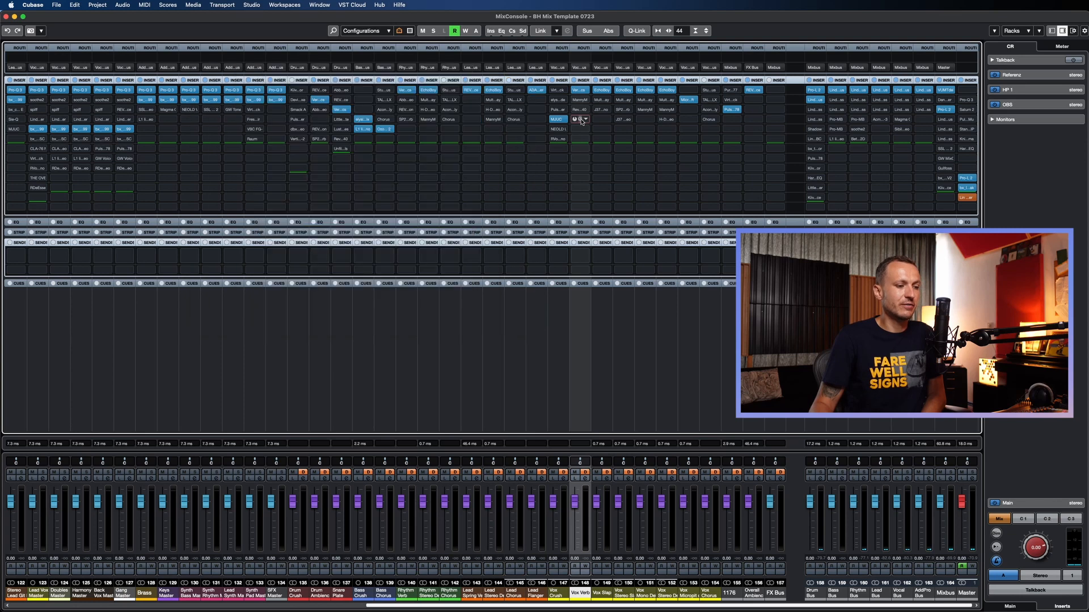
Step: Select the Vox Slap channel and view its EchoBoy, MultiTap Delay and J37 Mono inserts, closing each editor
click(604, 360)
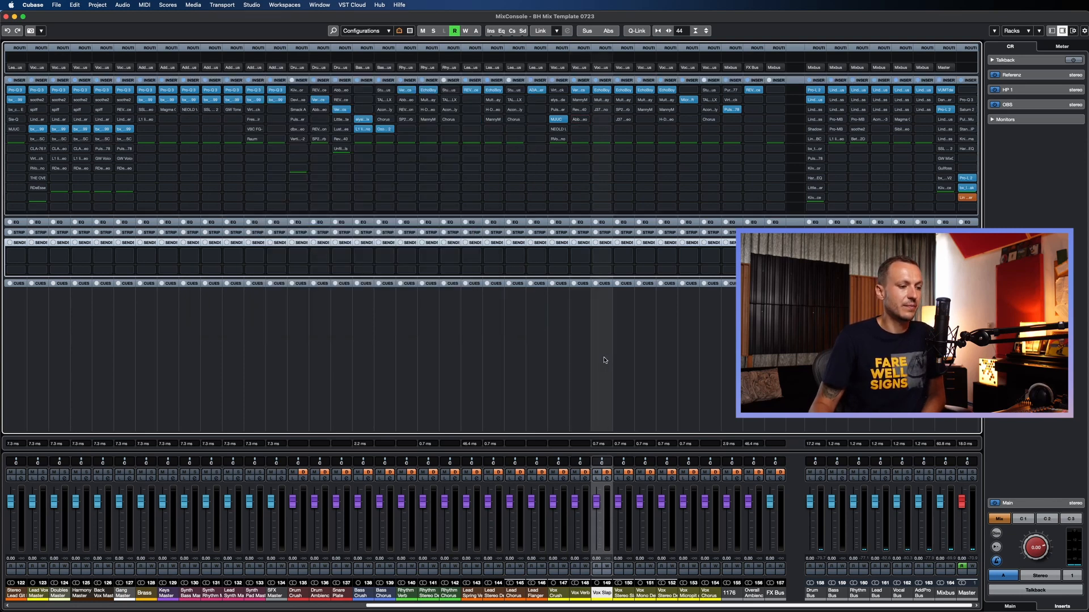
click(602, 91)
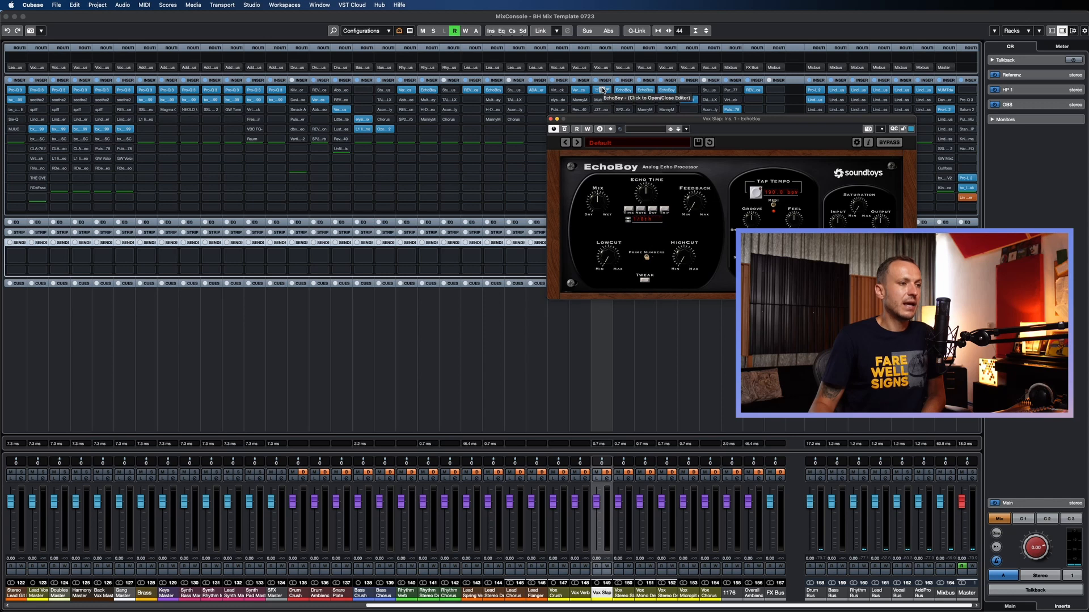
click(602, 91)
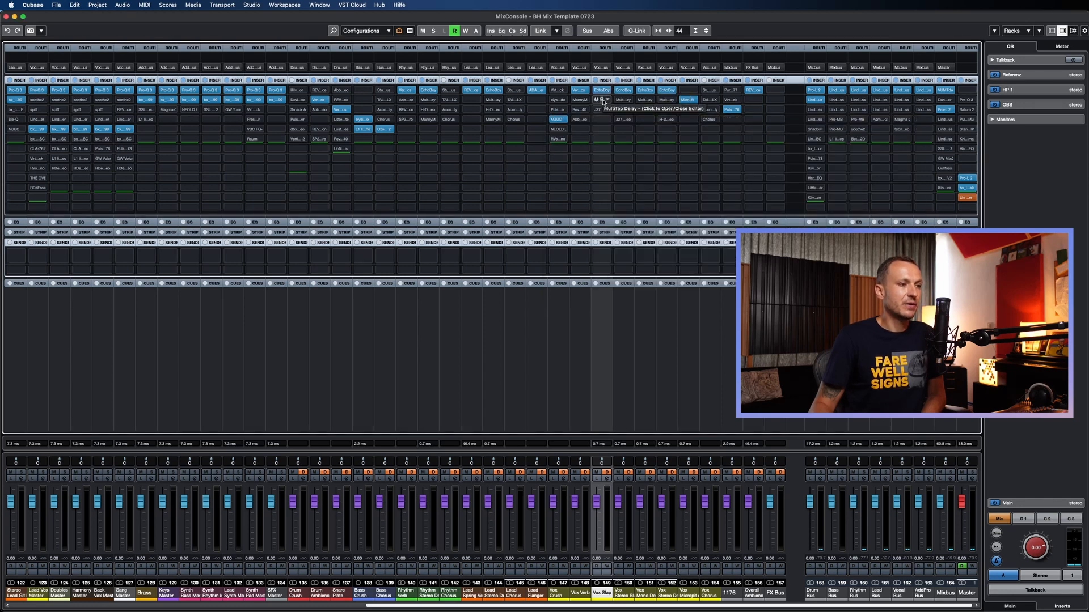
click(603, 101)
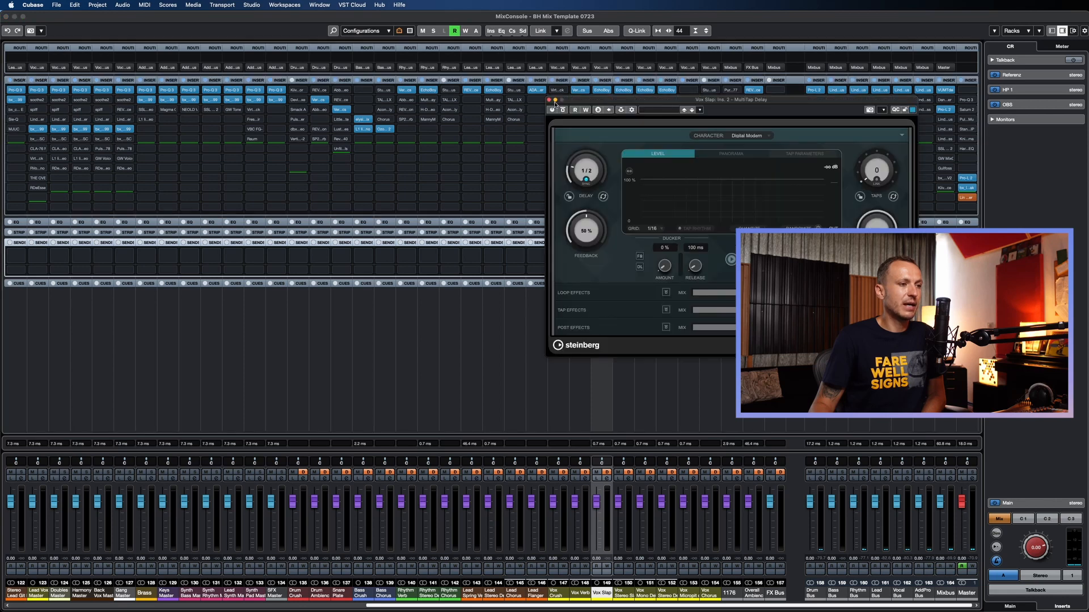
click(549, 100)
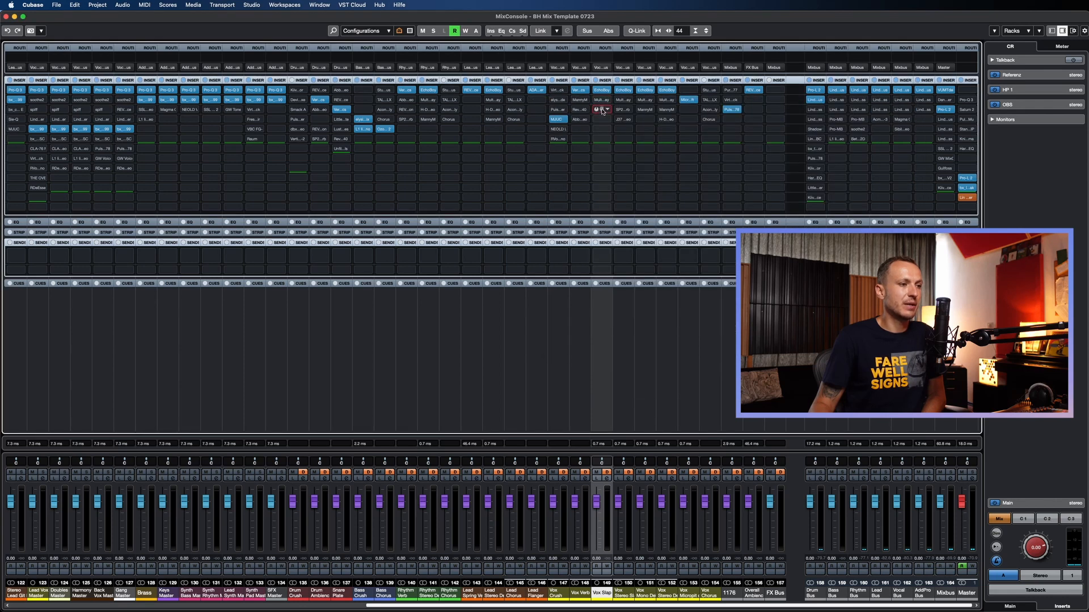
click(602, 109)
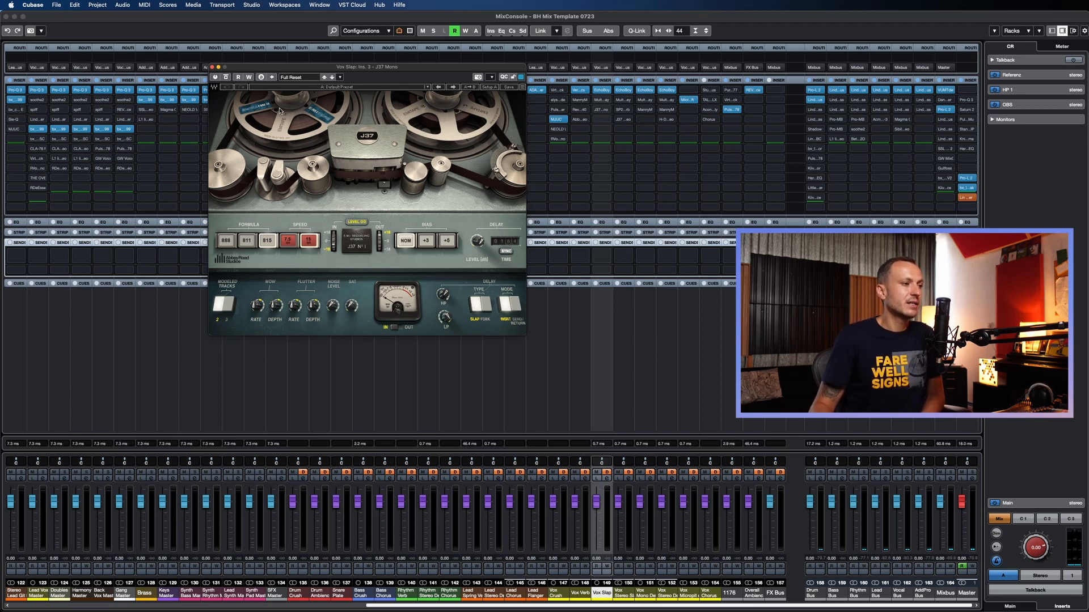
click(212, 68)
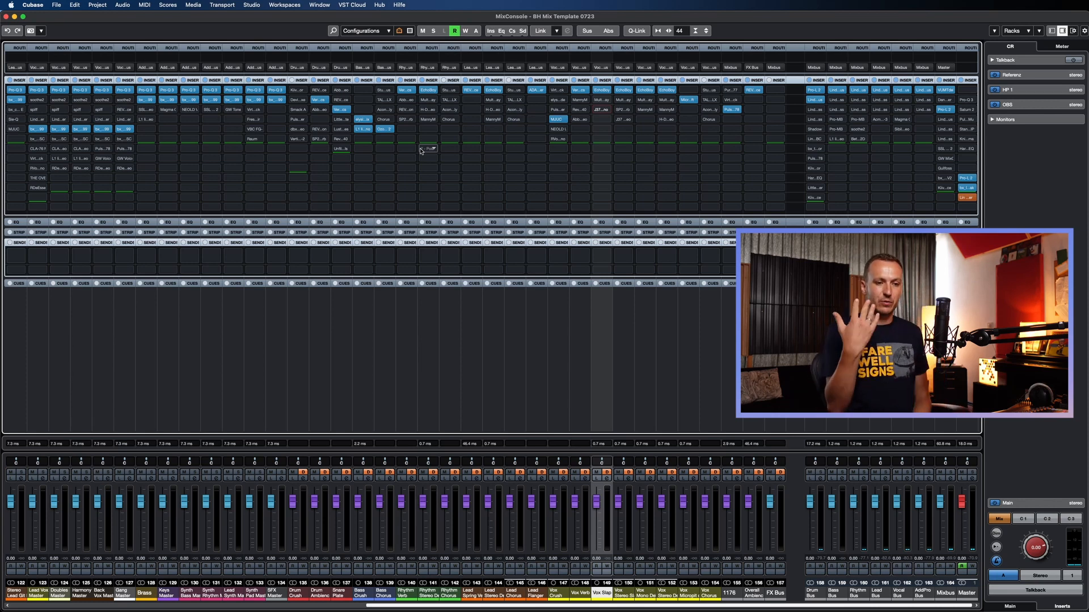
drag(421, 150, 414, 148)
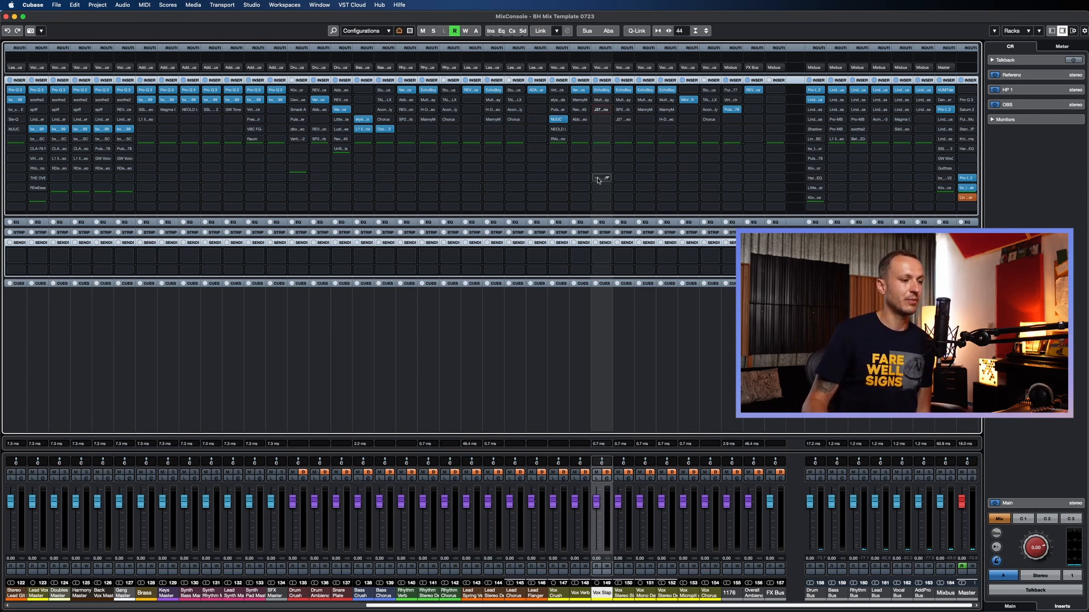
Step: Select the Vox Stereo Slap channel and view its EchoBoy, SP2016 Reverb and J37 inserts, closing each editor
click(628, 351)
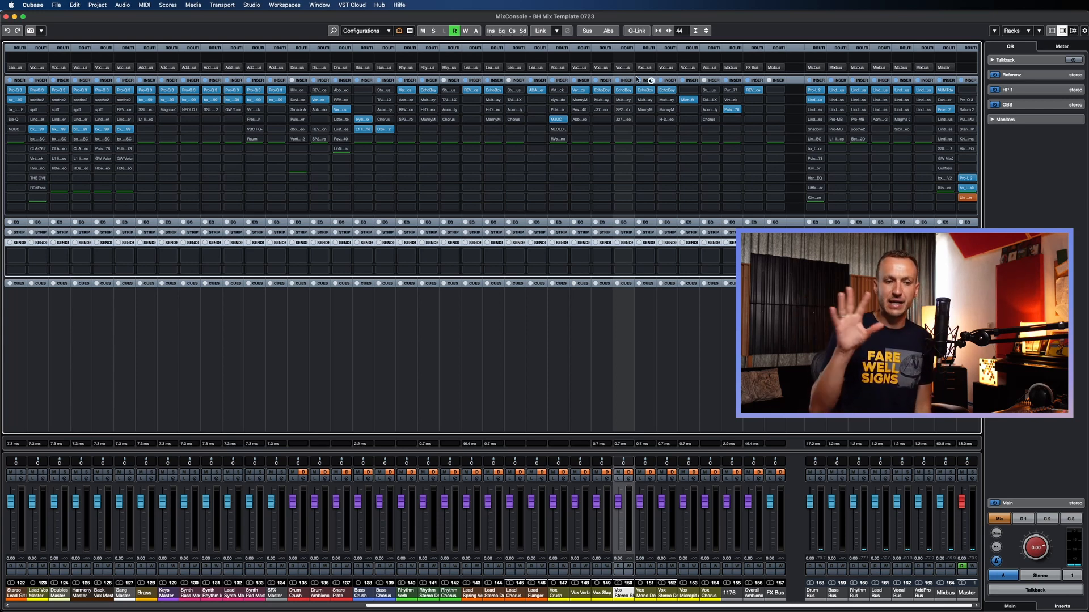
click(624, 93)
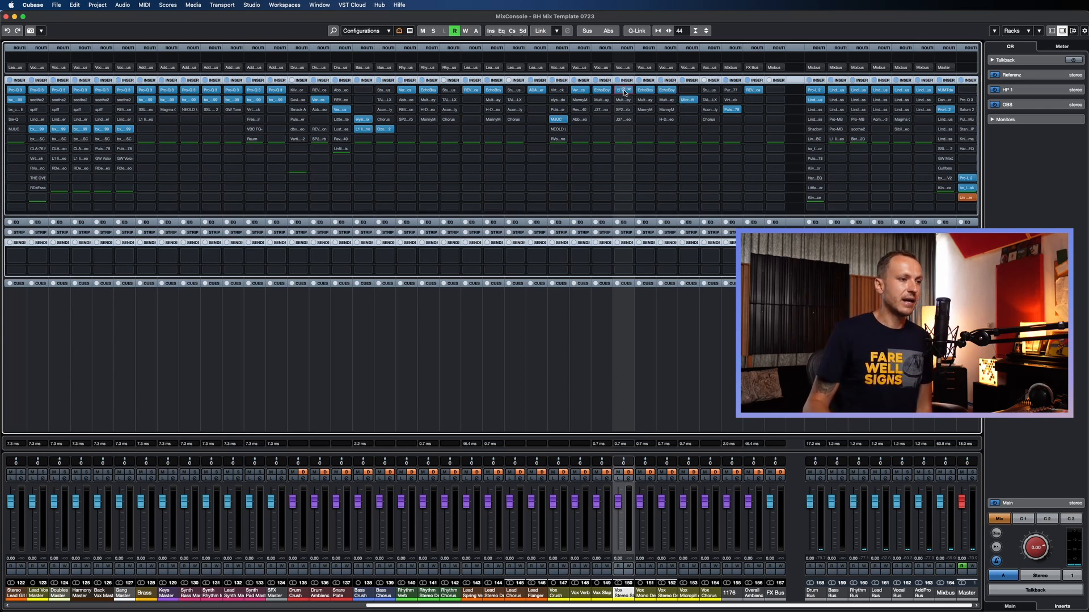
click(624, 92)
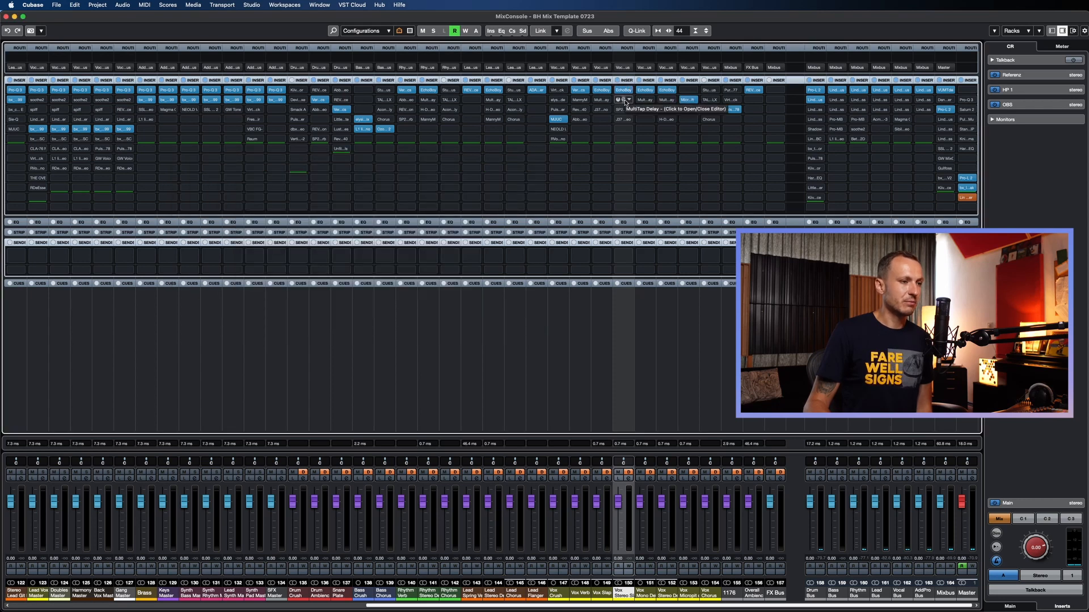
click(624, 110)
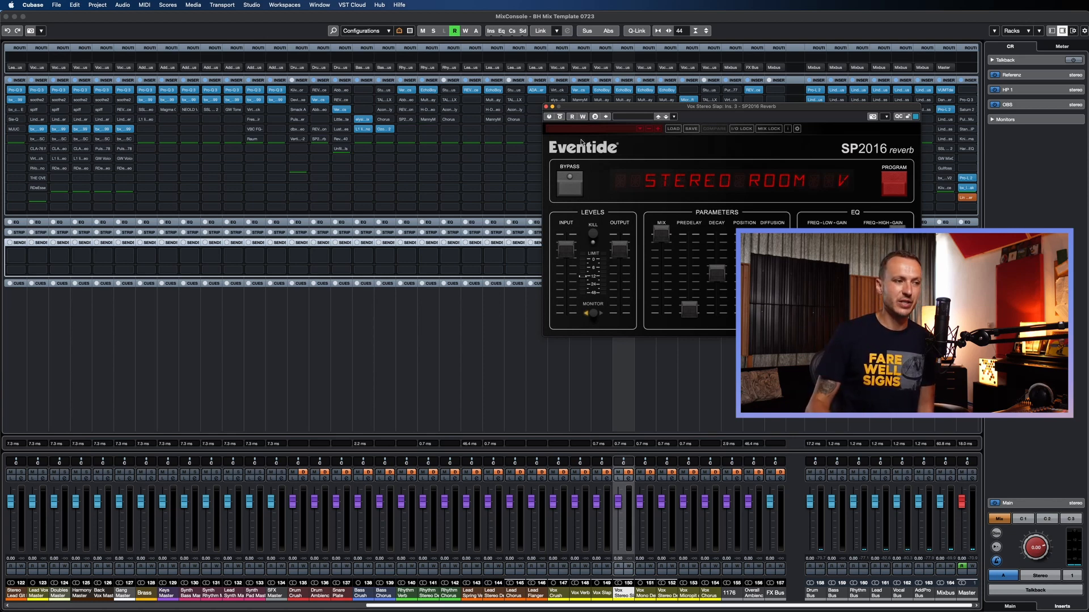
click(545, 107)
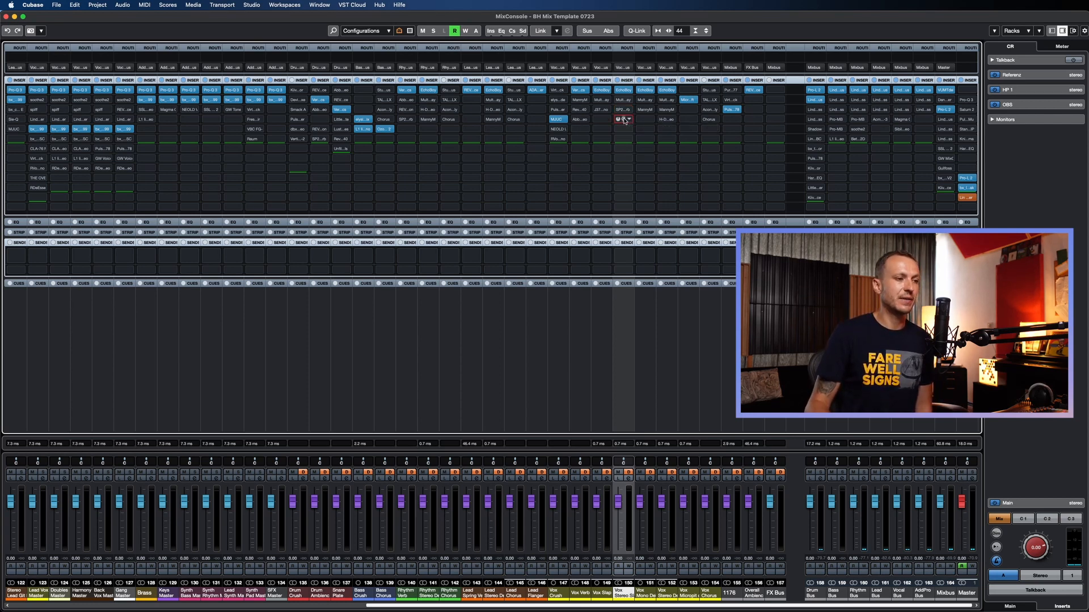
click(623, 120)
click(623, 120)
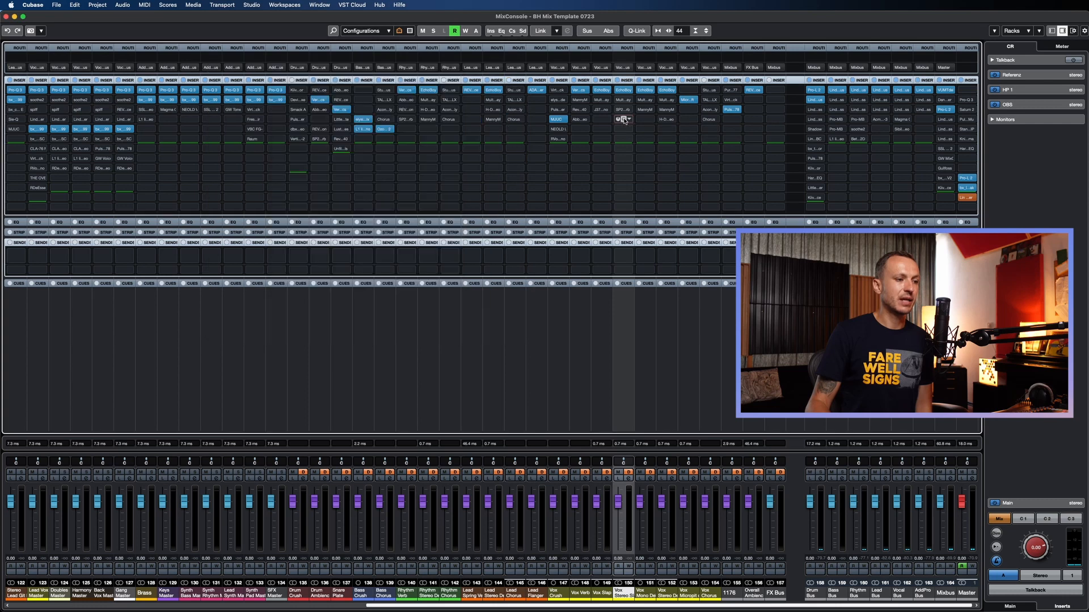
Step: Check the insert lists of the Vox mono and stereo delay channels, and inspect the MicroShift insert on Vox Micropitch
click(646, 324)
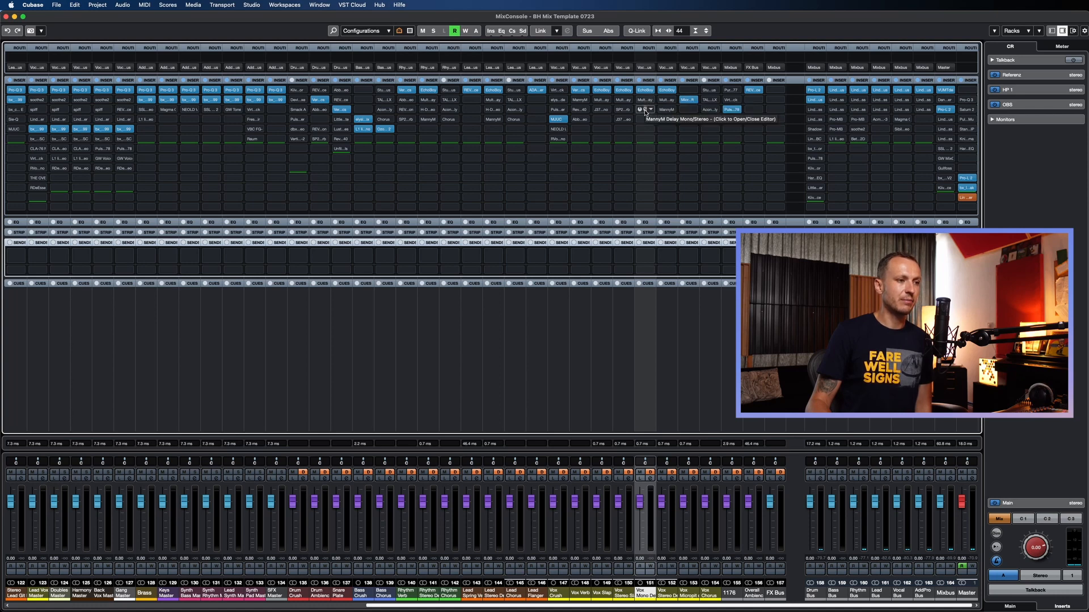
click(664, 315)
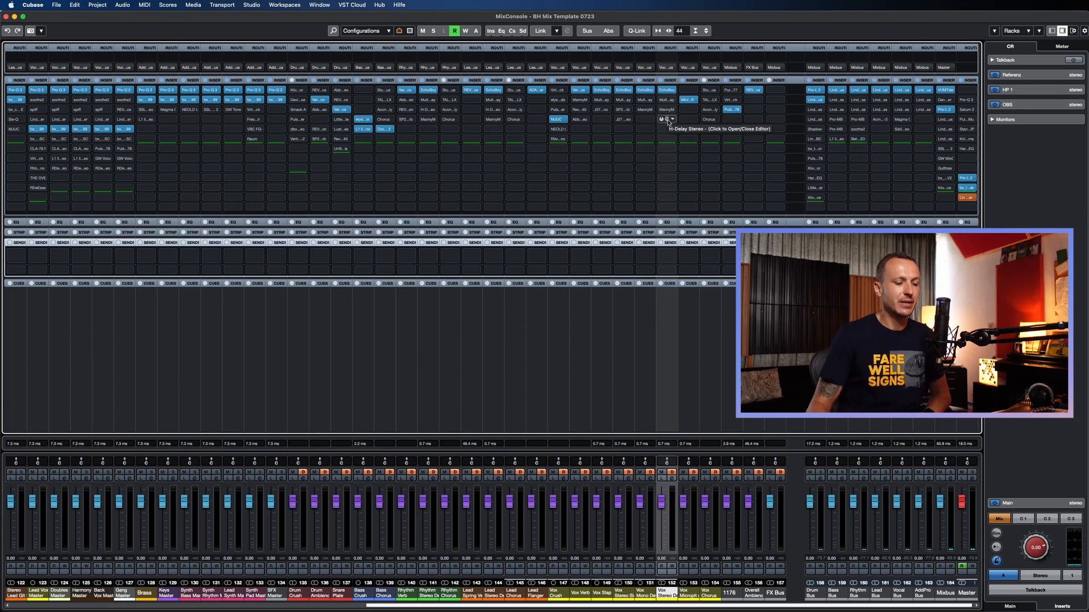
click(686, 319)
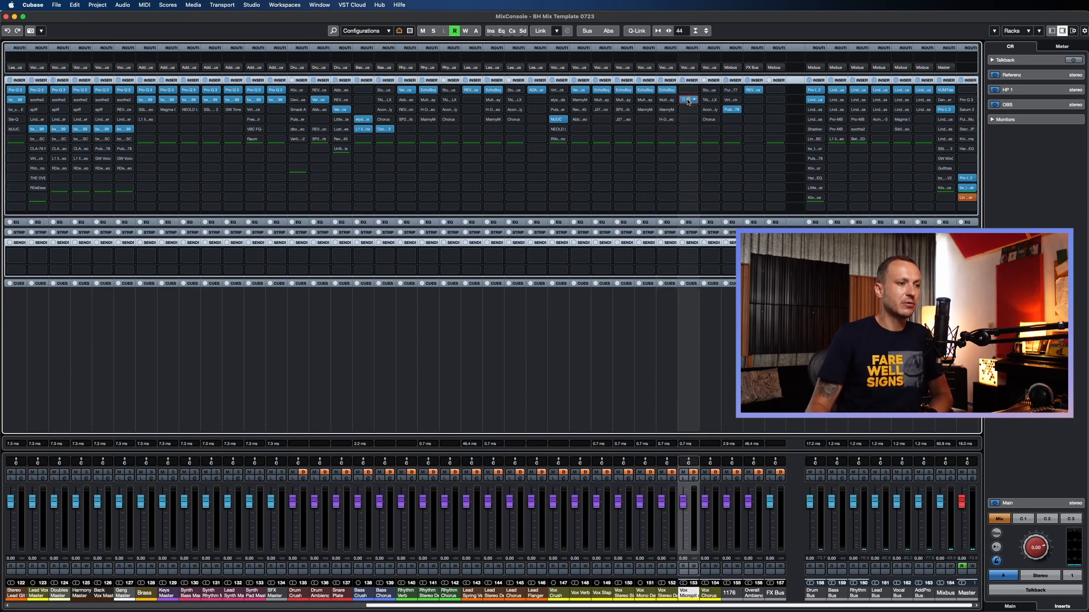
click(687, 100)
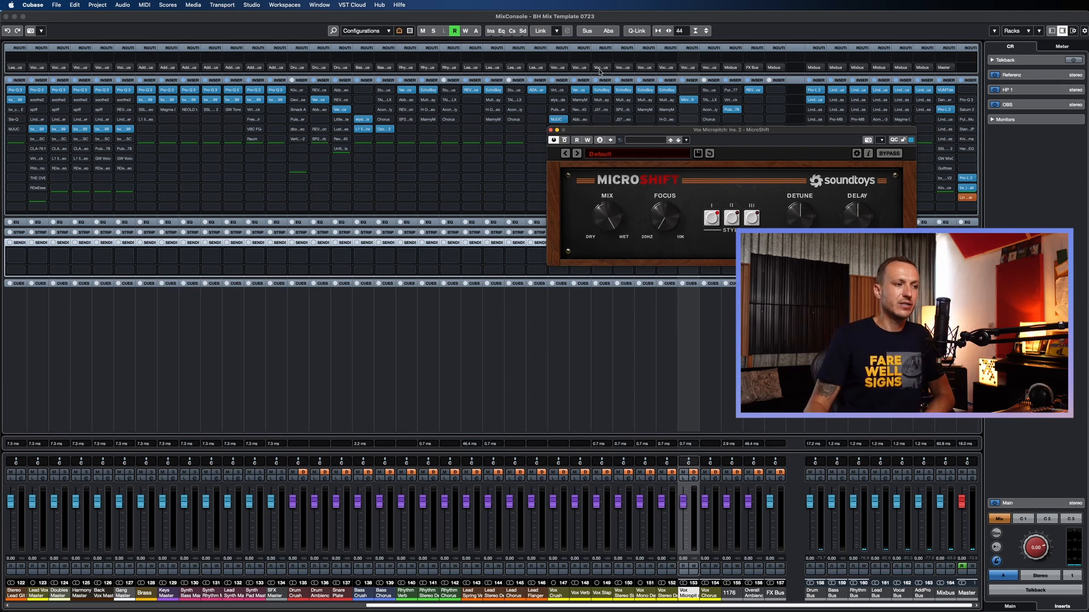
click(550, 131)
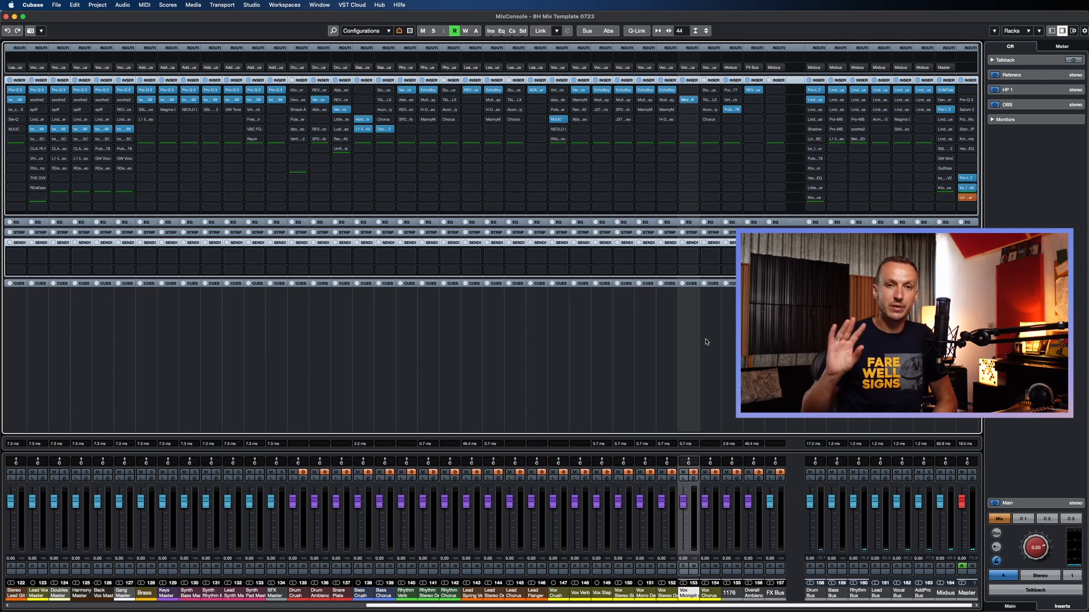
Step: Select the 1176 channel and view its Virtual Mix Rack and Purple Audio MC 77 inserts, plus REVerence on Overall Ambience, closing each editor
click(710, 378)
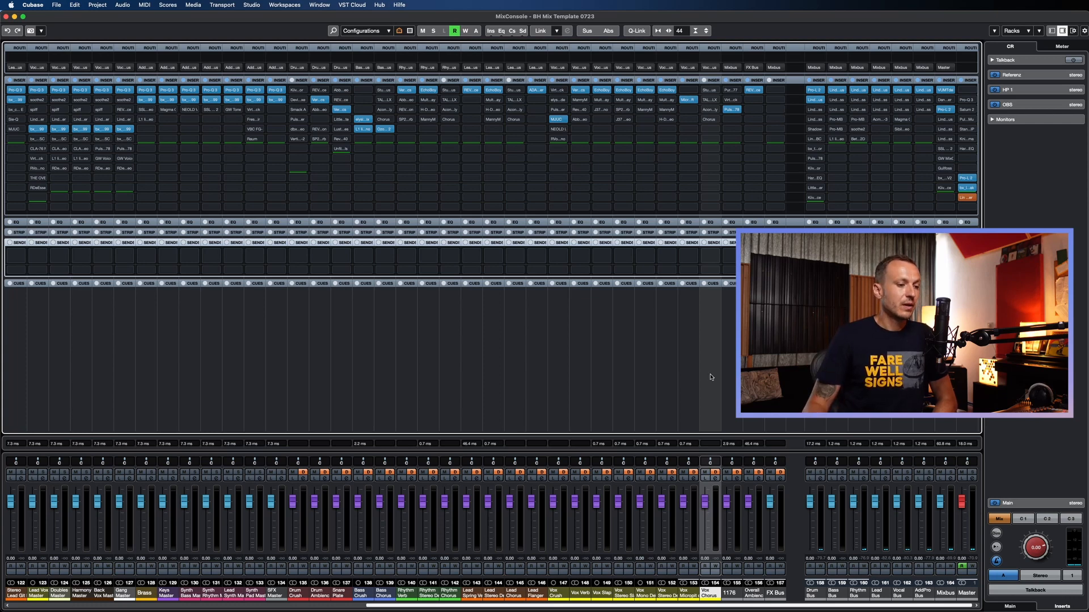
click(728, 348)
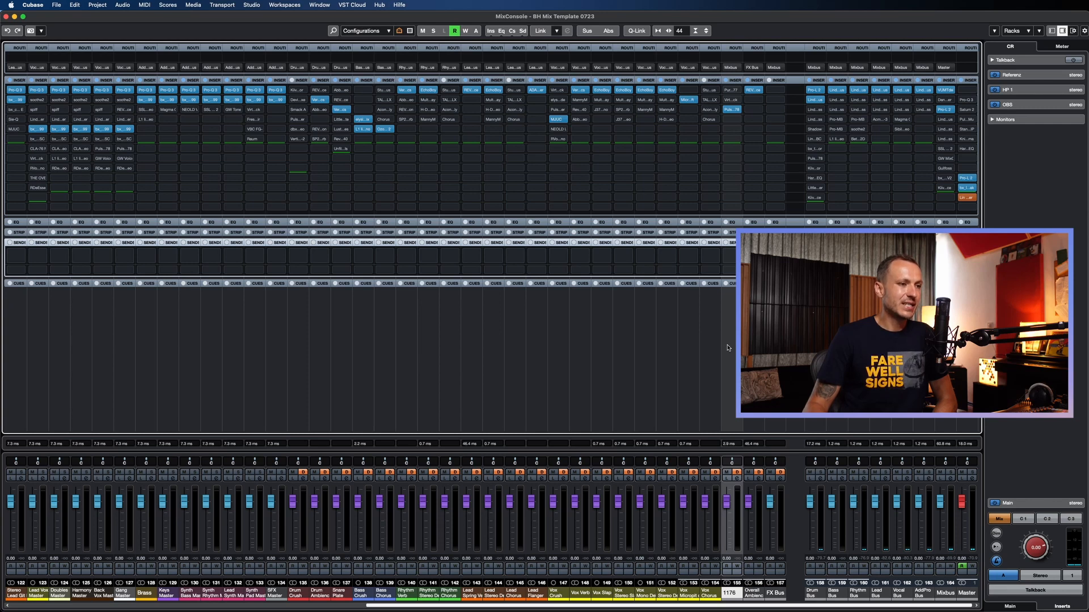
click(732, 110)
click(732, 110)
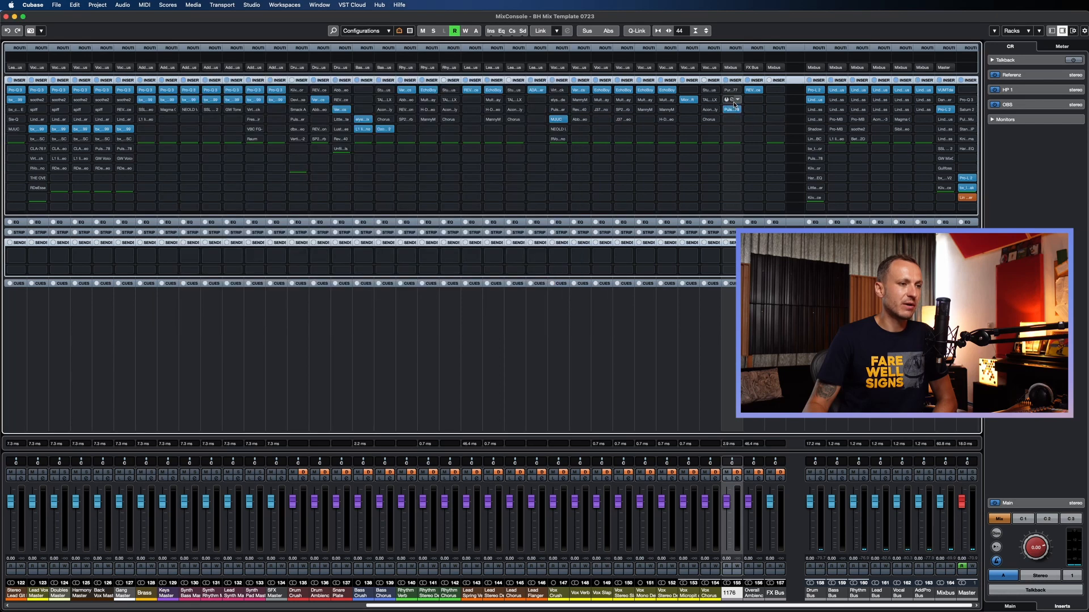
click(732, 99)
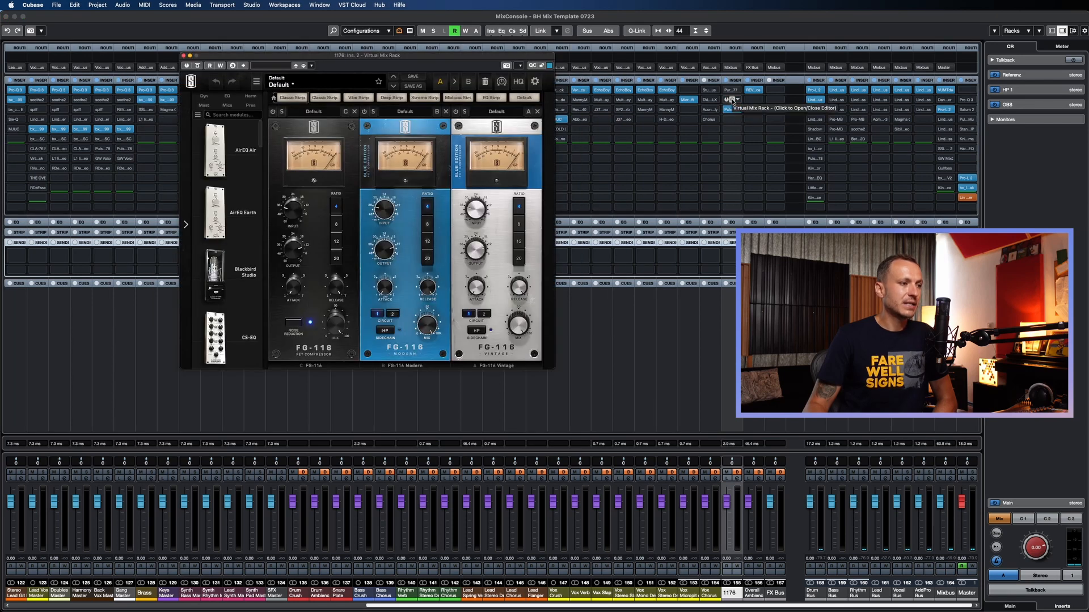
click(732, 100)
click(731, 90)
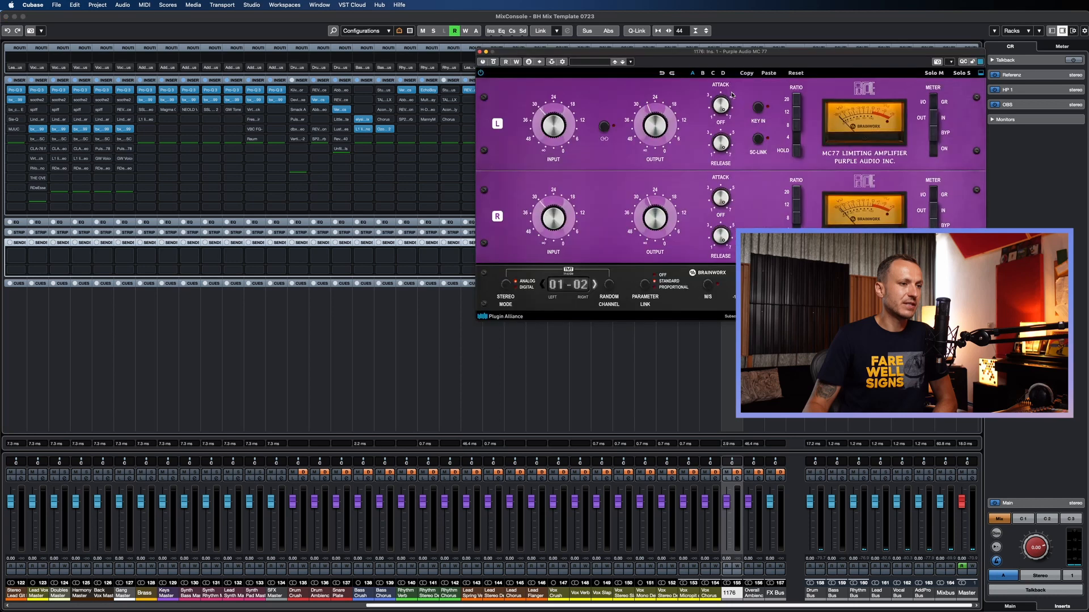
click(479, 51)
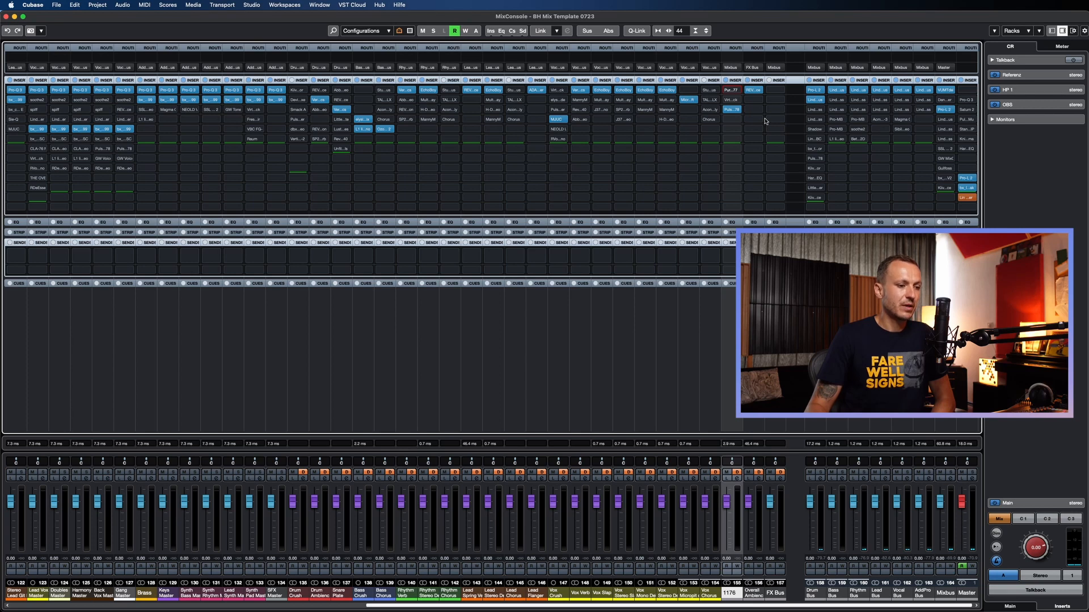
click(754, 89)
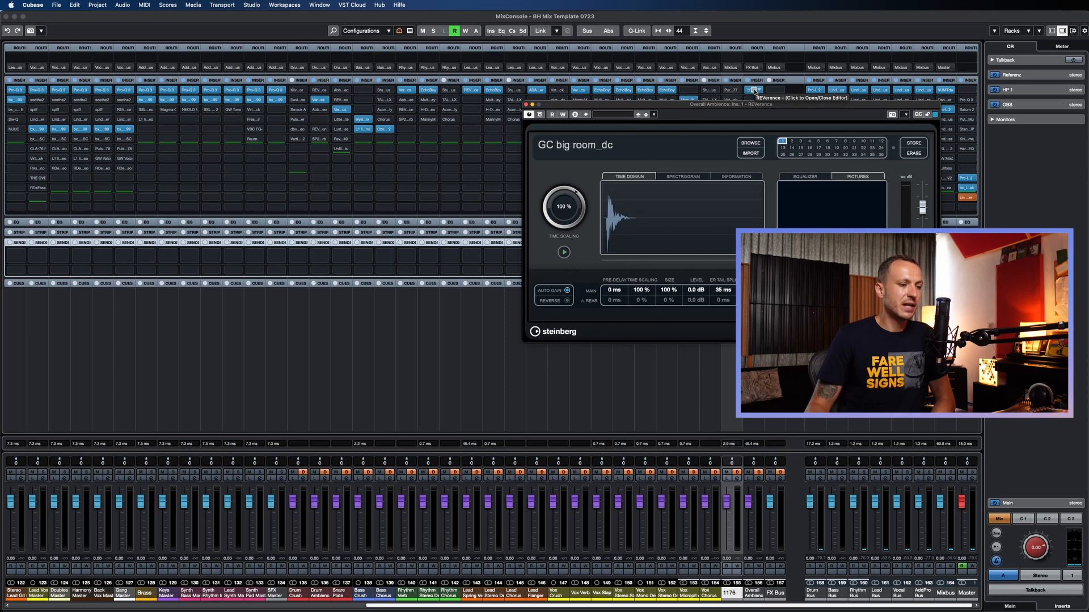
click(754, 90)
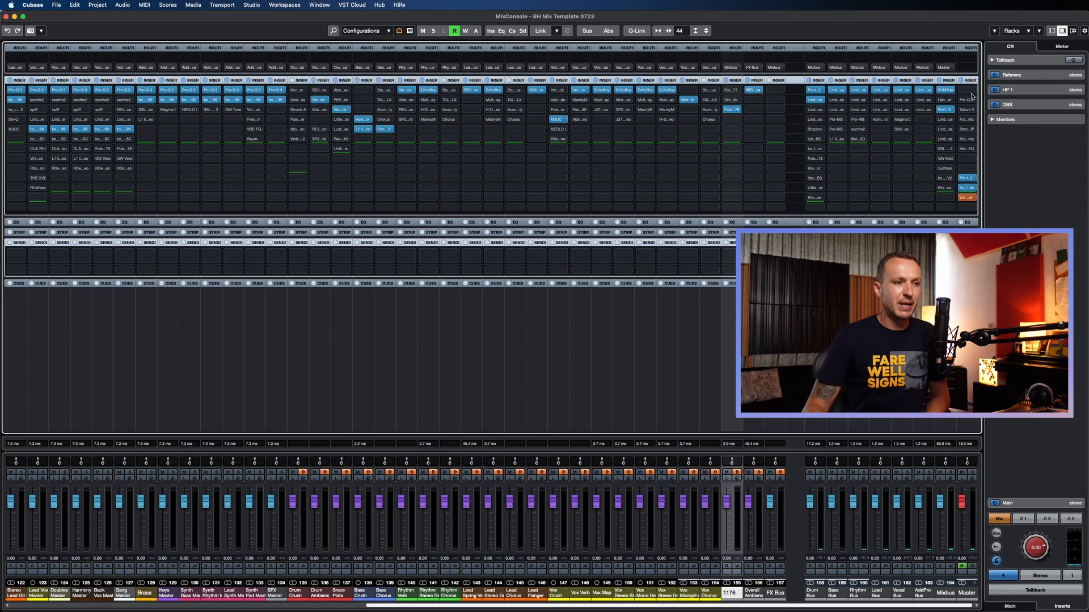
Step: View the VUMTdeluxe meter and Dangerous BAX EQ Master inserts on the Mixbus channel, closing both editors
click(944, 91)
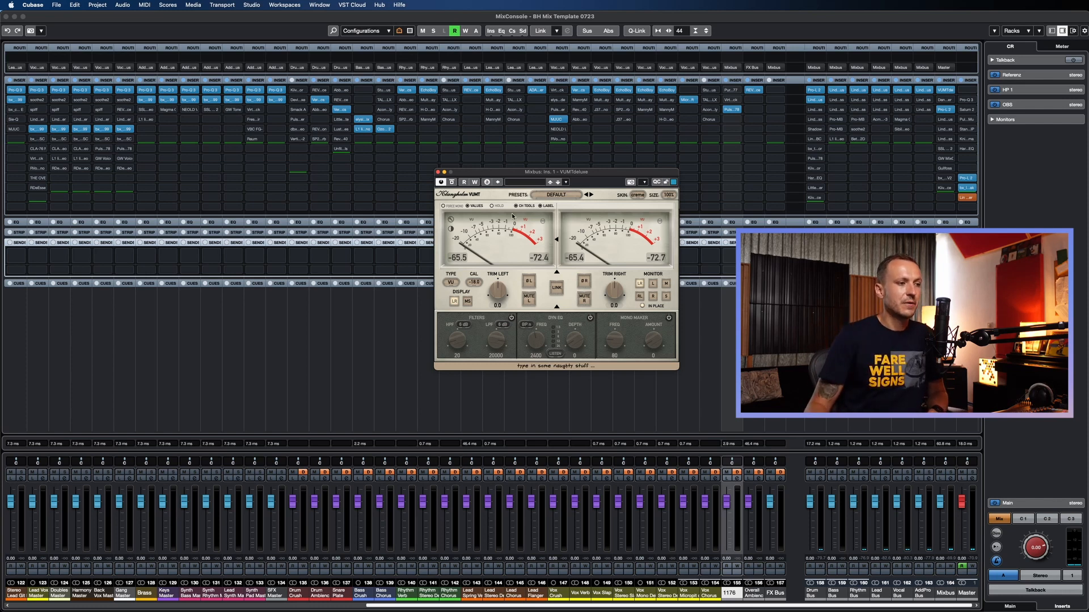
click(438, 173)
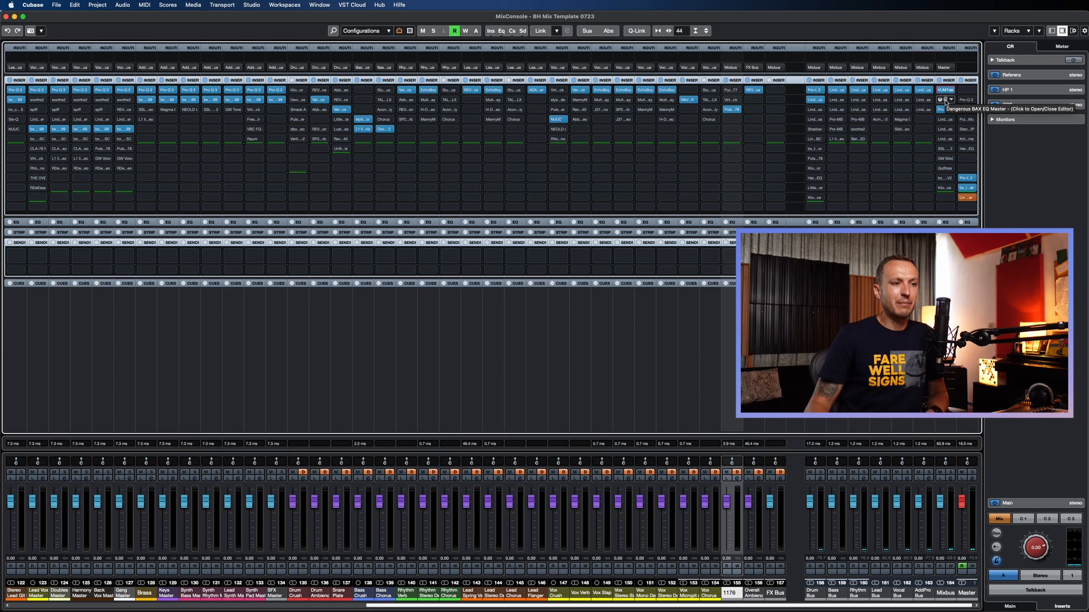
click(945, 101)
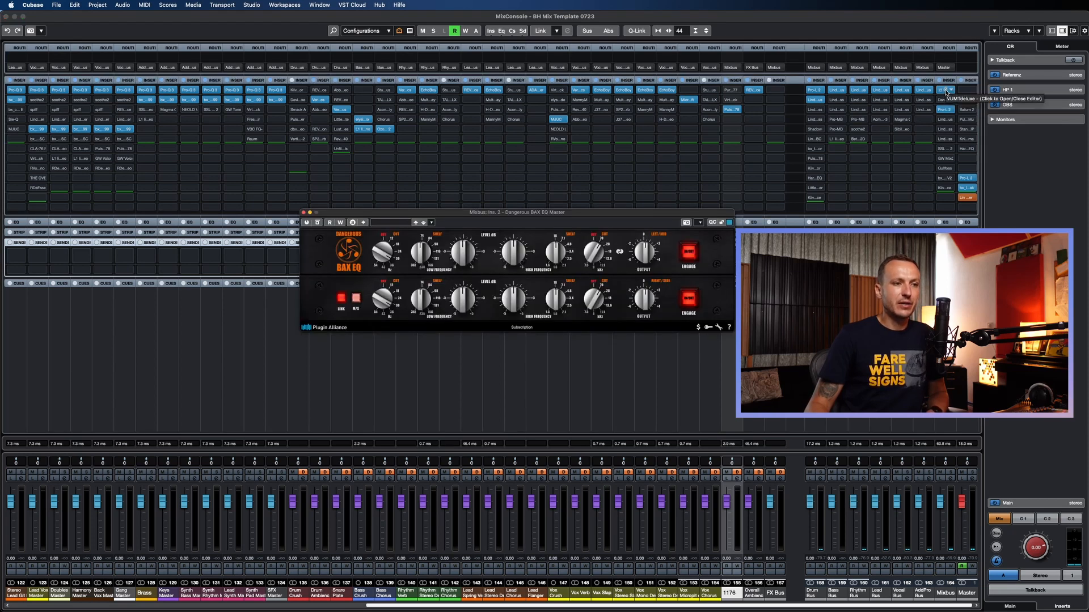
click(945, 90)
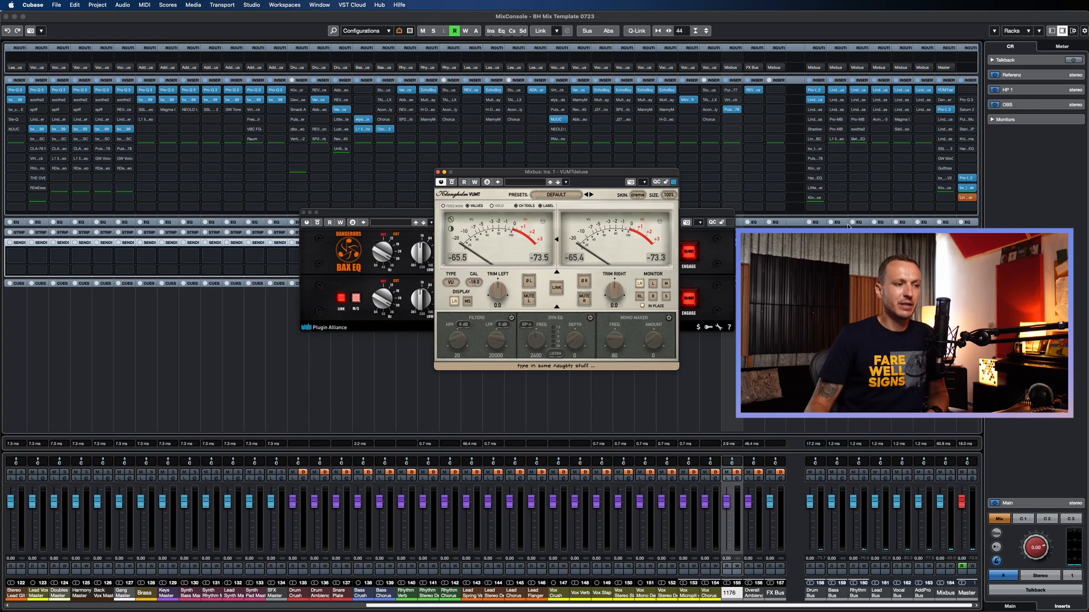
click(438, 172)
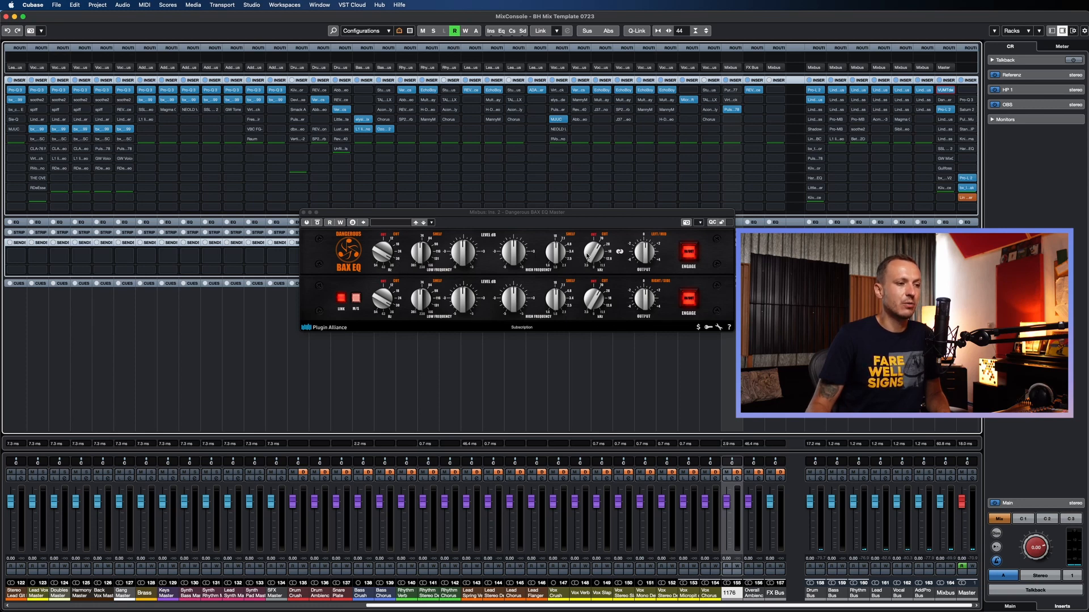
click(304, 212)
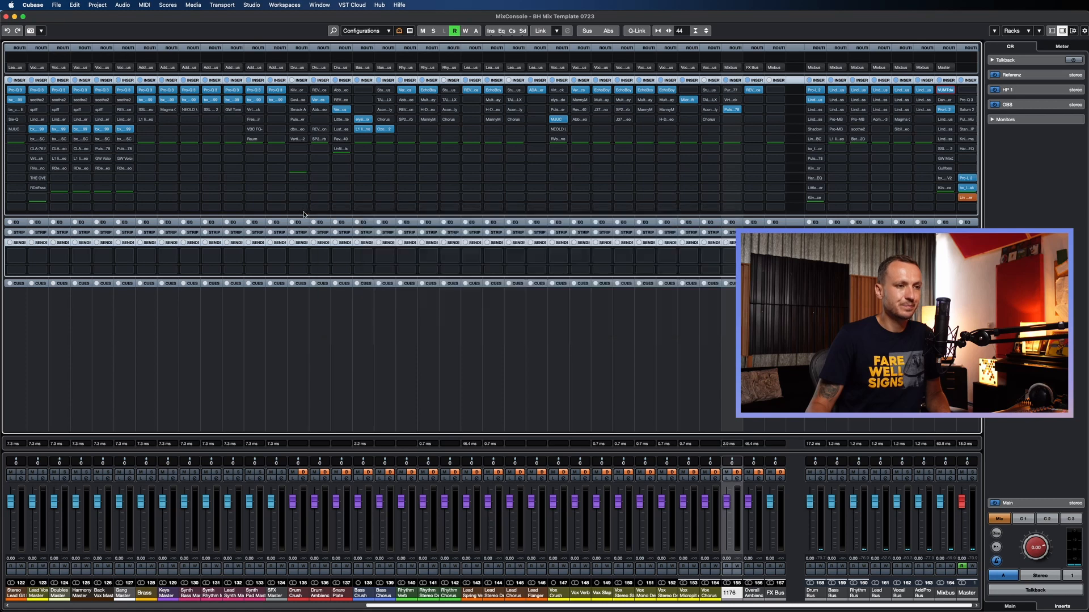
Step: View the Mixbus channel's Pro-L 2 limiter, Lindell 80 Bus and the two Lindell inserts below it, closing each editor
click(946, 110)
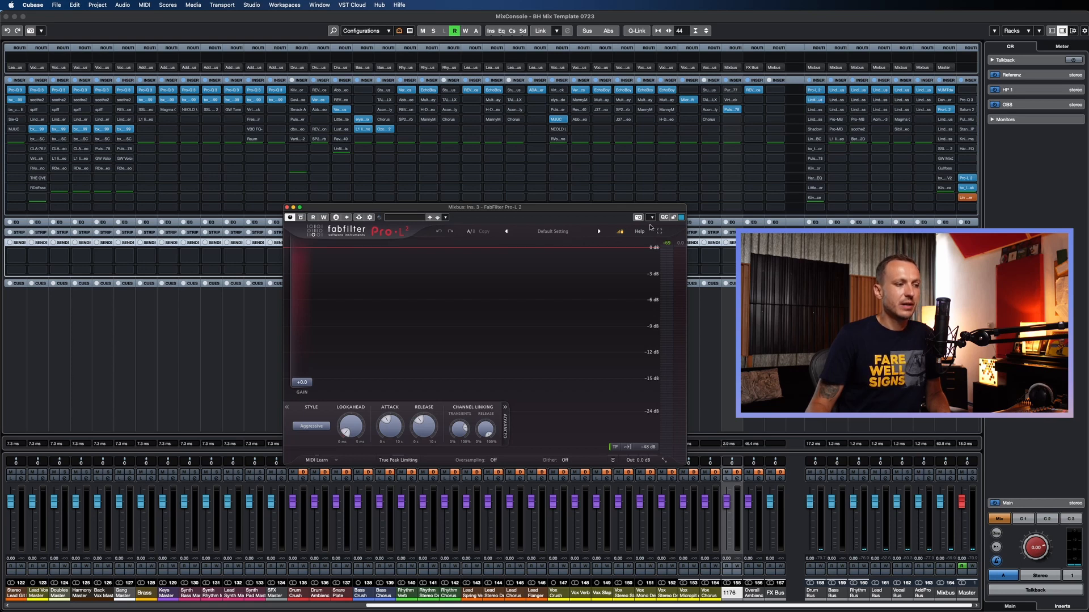
click(287, 207)
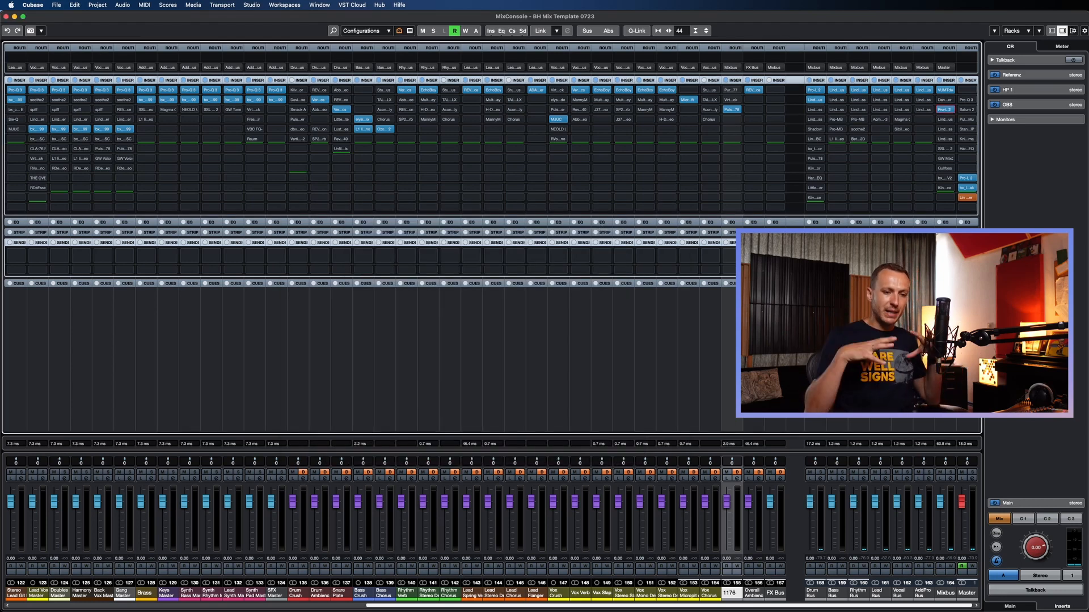
click(945, 119)
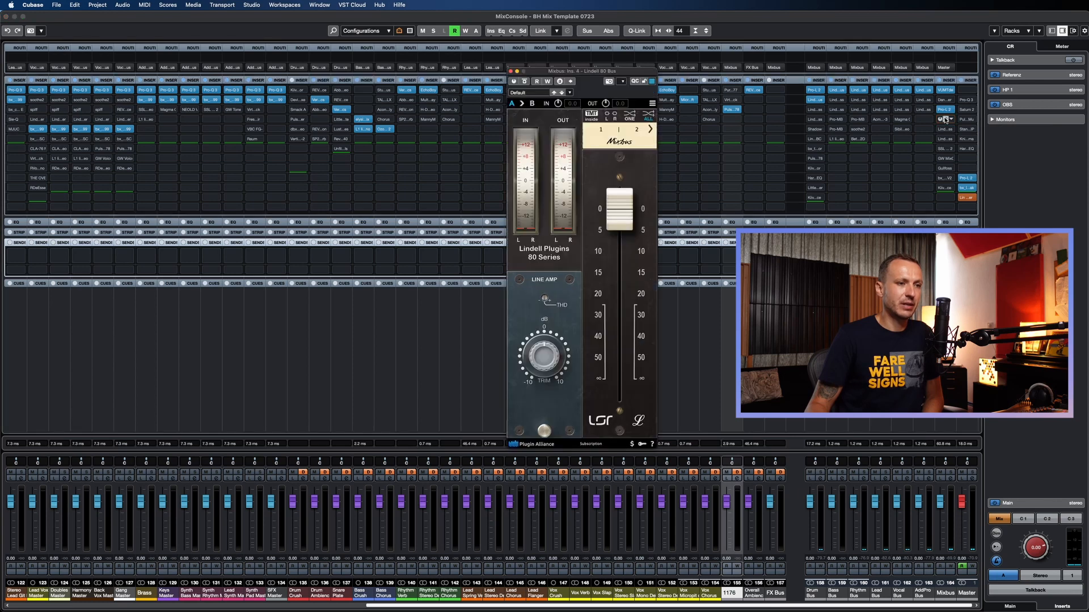
click(945, 119)
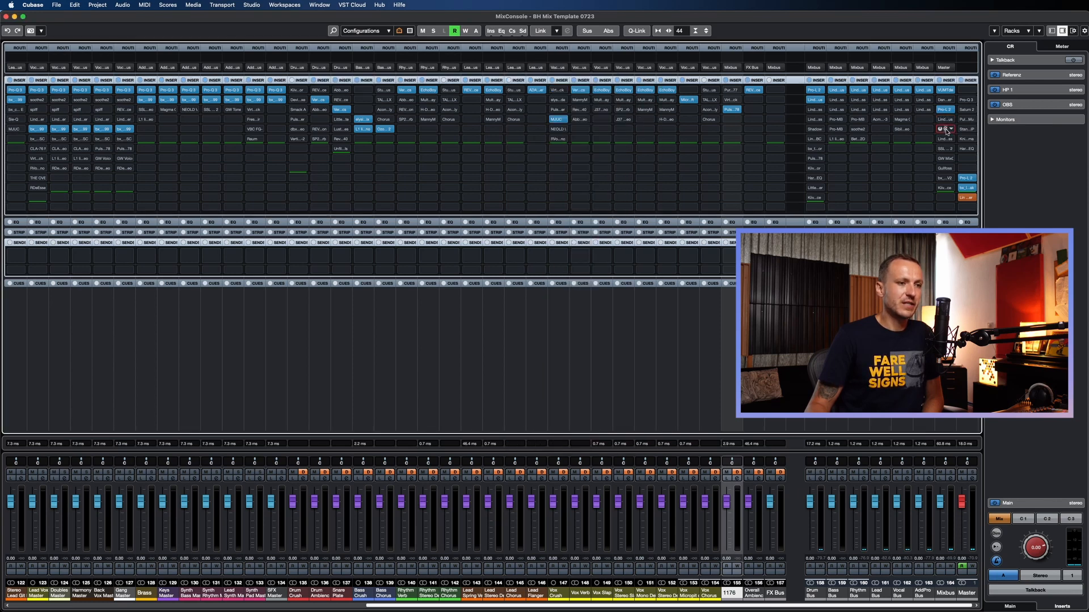
click(946, 129)
click(946, 129)
click(946, 139)
click(945, 139)
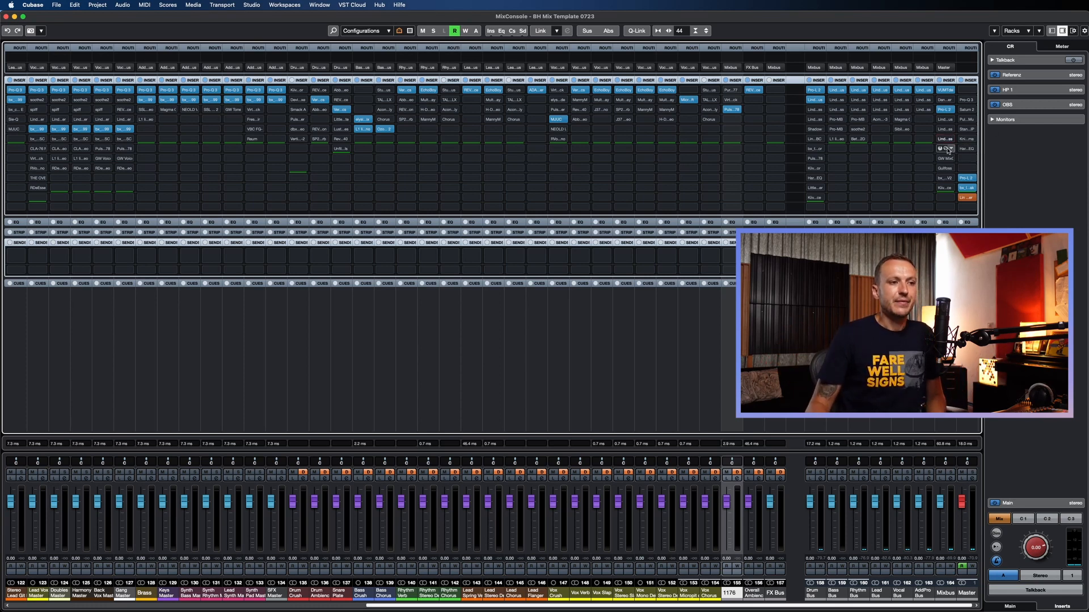
Step: Inspect the SSL Native Bus Compressor 2 and GW MixCentric Stereo inserts on Mixbus, closing each editor
click(946, 149)
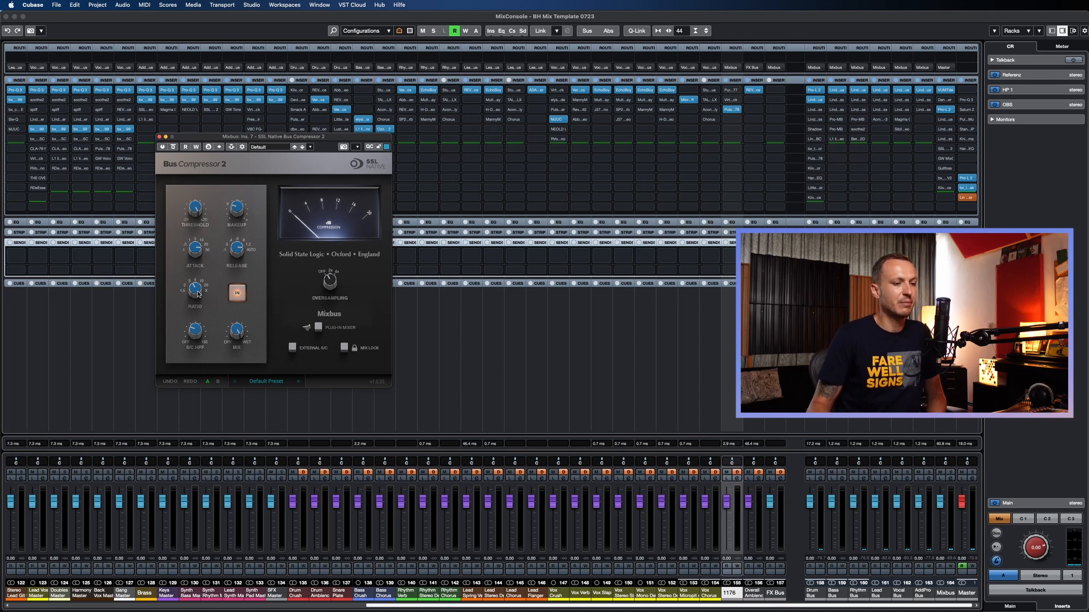
mouse_move(196, 332)
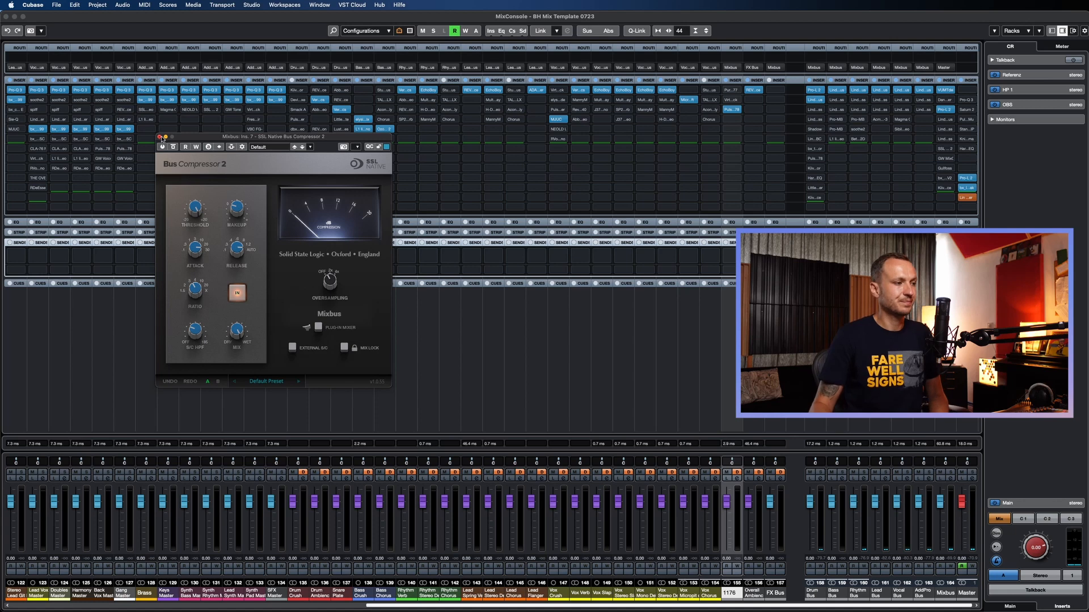
click(160, 137)
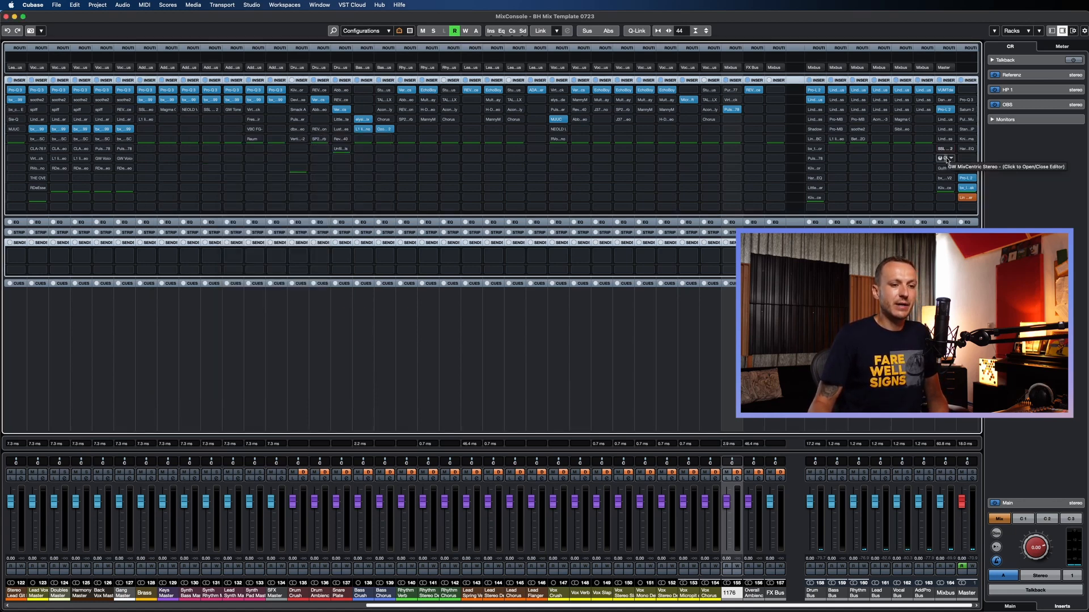
click(945, 158)
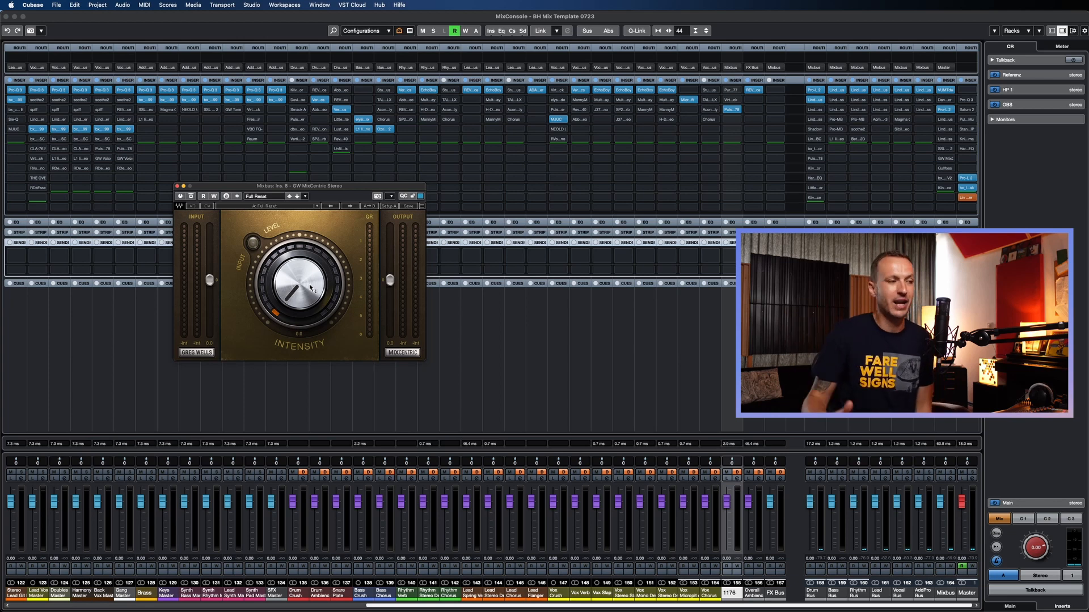
click(176, 187)
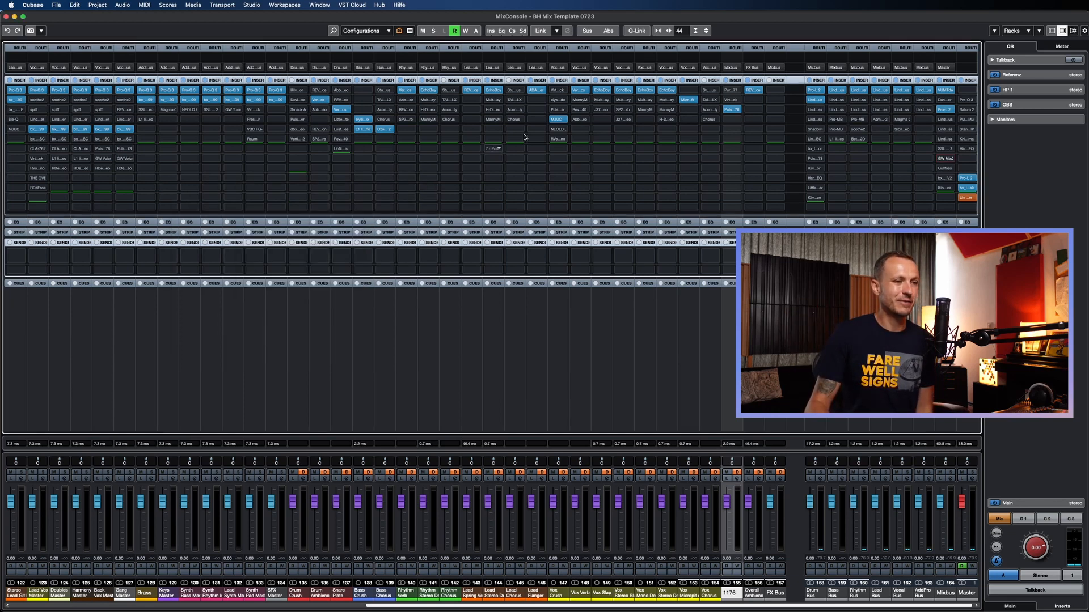
Step: Inspect the Gullfoss, bx_control V2 and Kiive Tape Face inserts on Mixbus, including bx_control's Mono-Maker, closing each editor
click(945, 169)
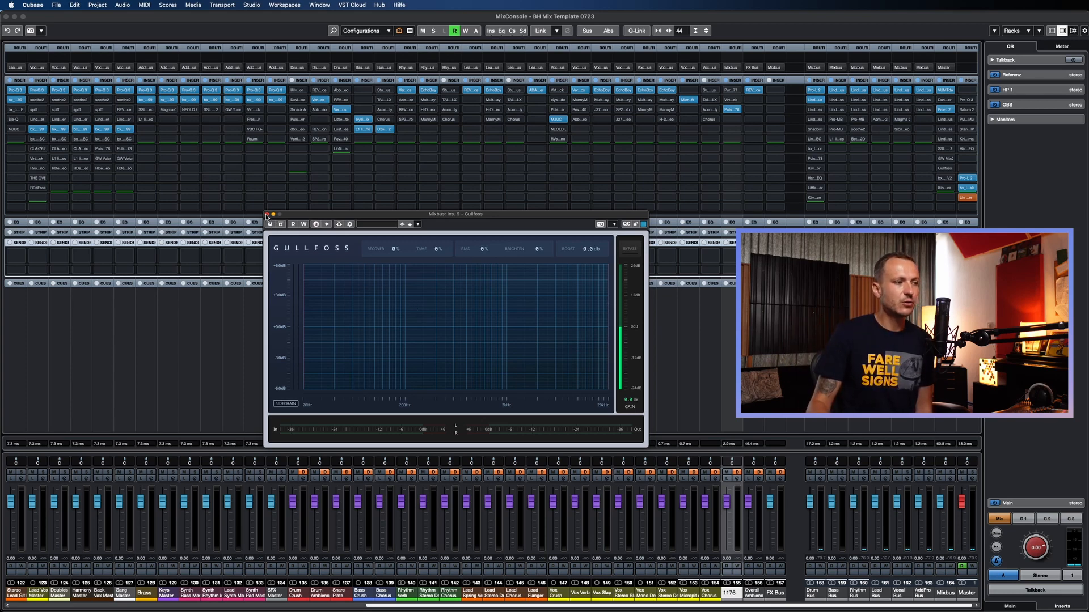
click(266, 215)
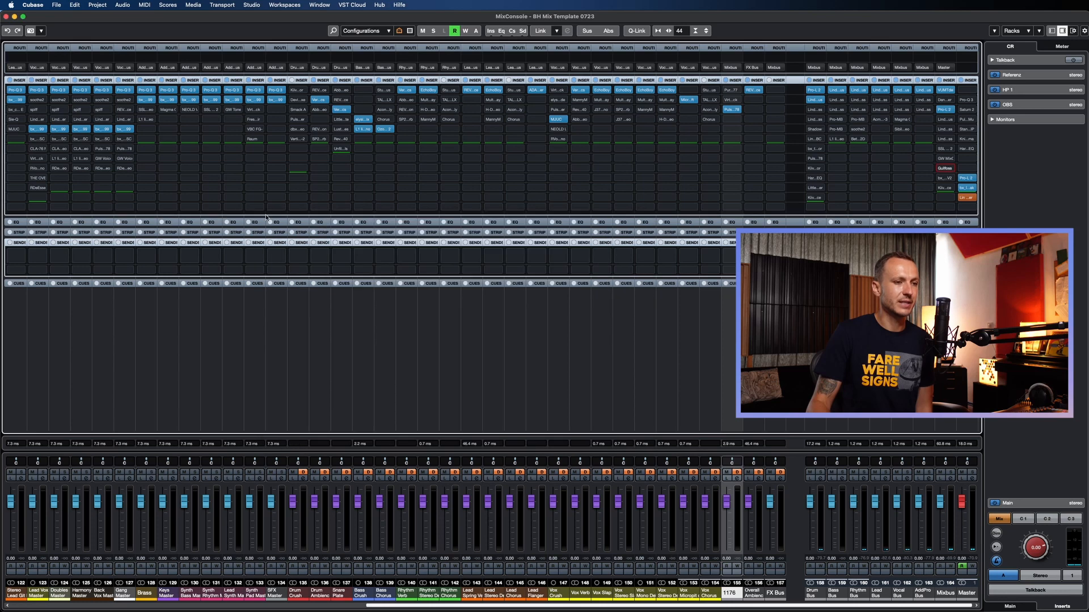
click(946, 179)
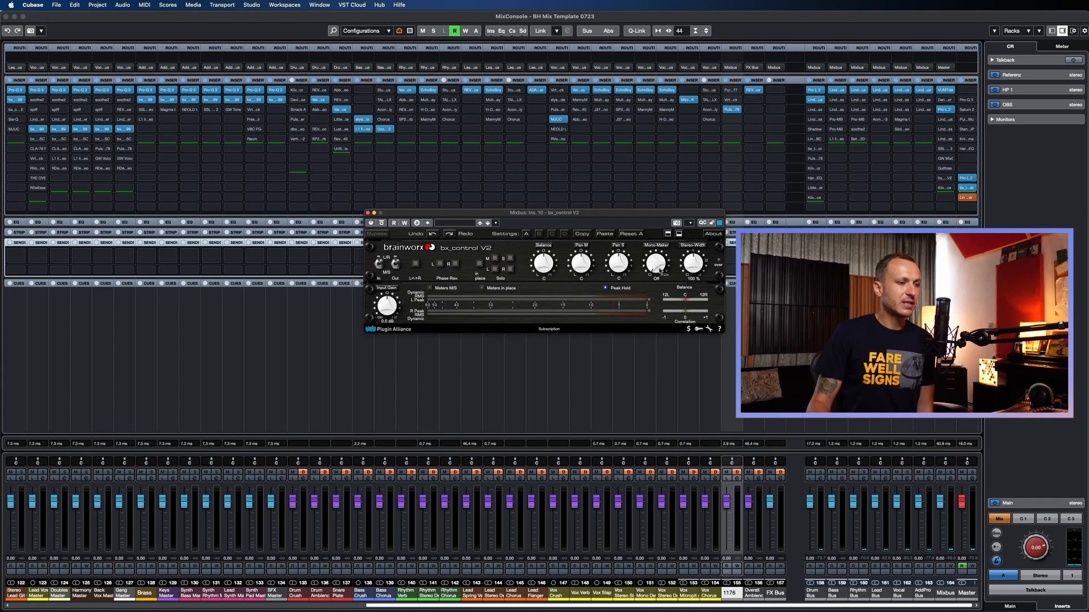
drag(660, 270, 660, 281)
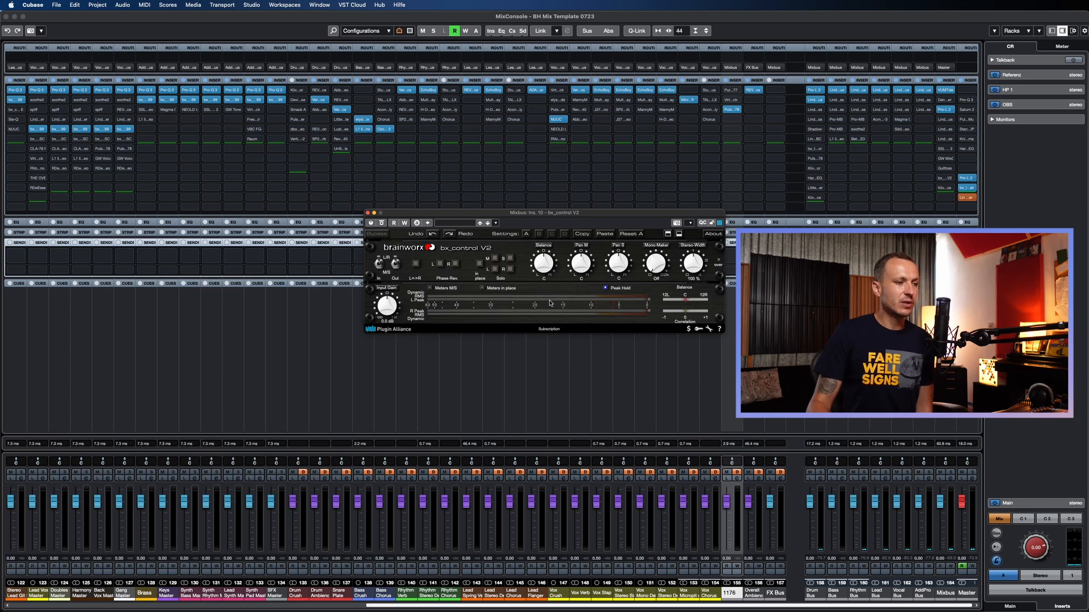
click(367, 215)
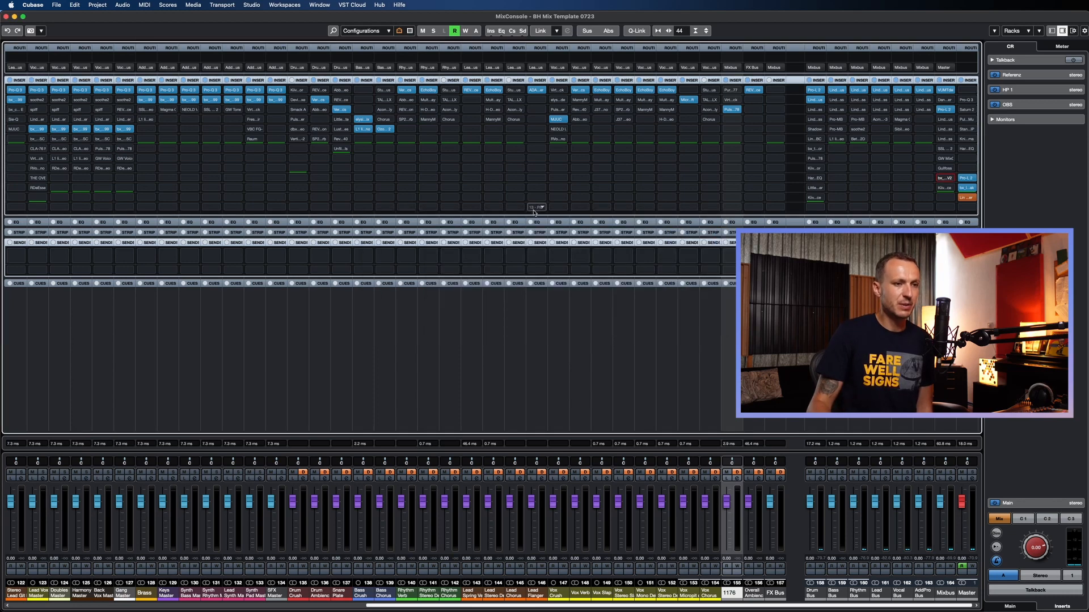
click(945, 190)
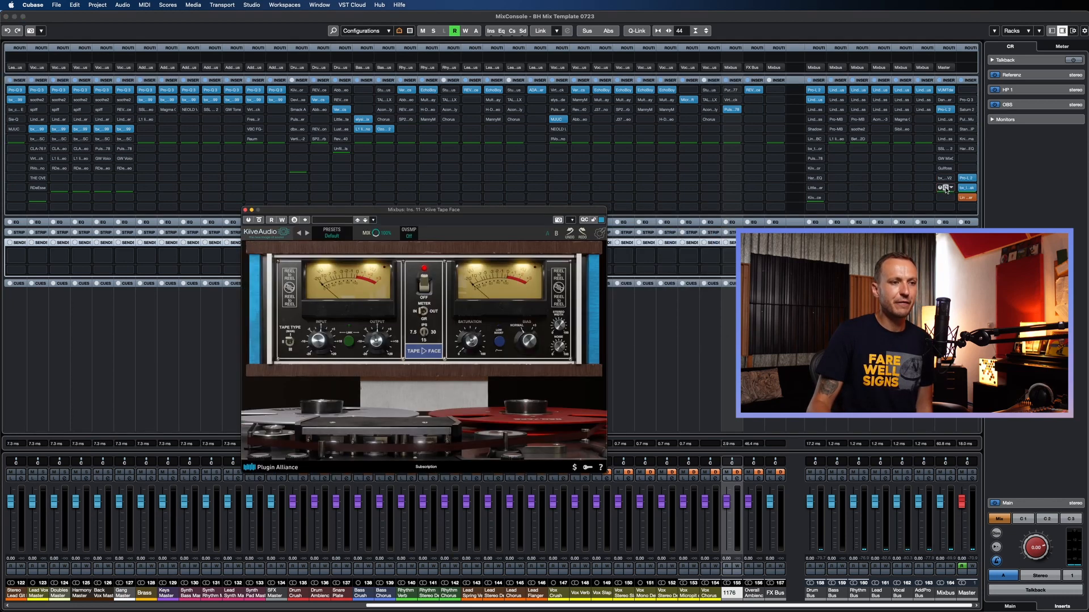
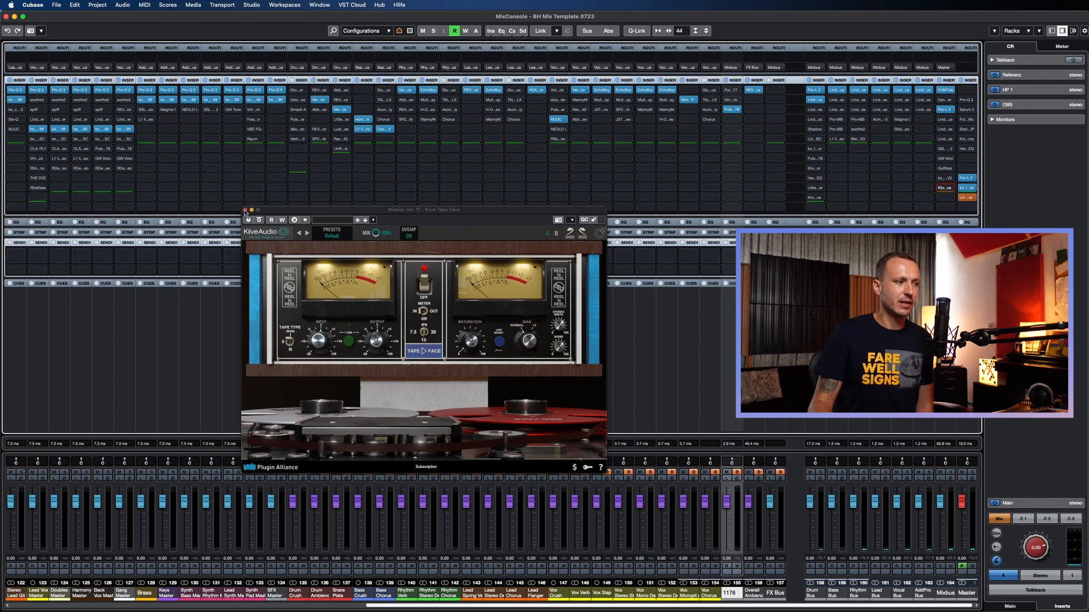
click(246, 211)
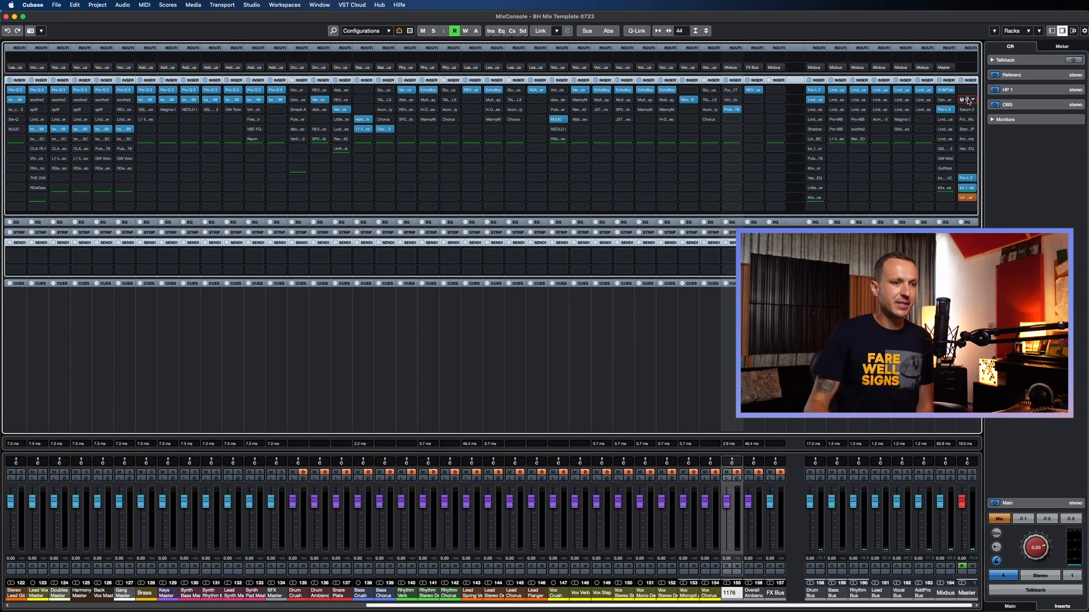
Step: View the Pro-Q 3 and Saturn 2 inserts on the Master channel, closing each editor
click(968, 101)
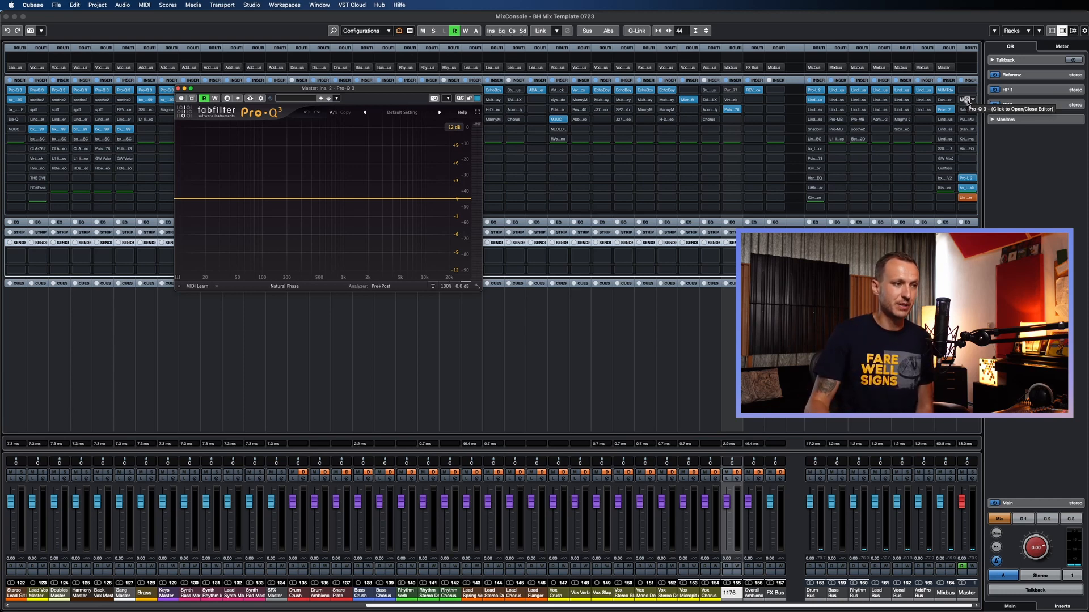
click(968, 101)
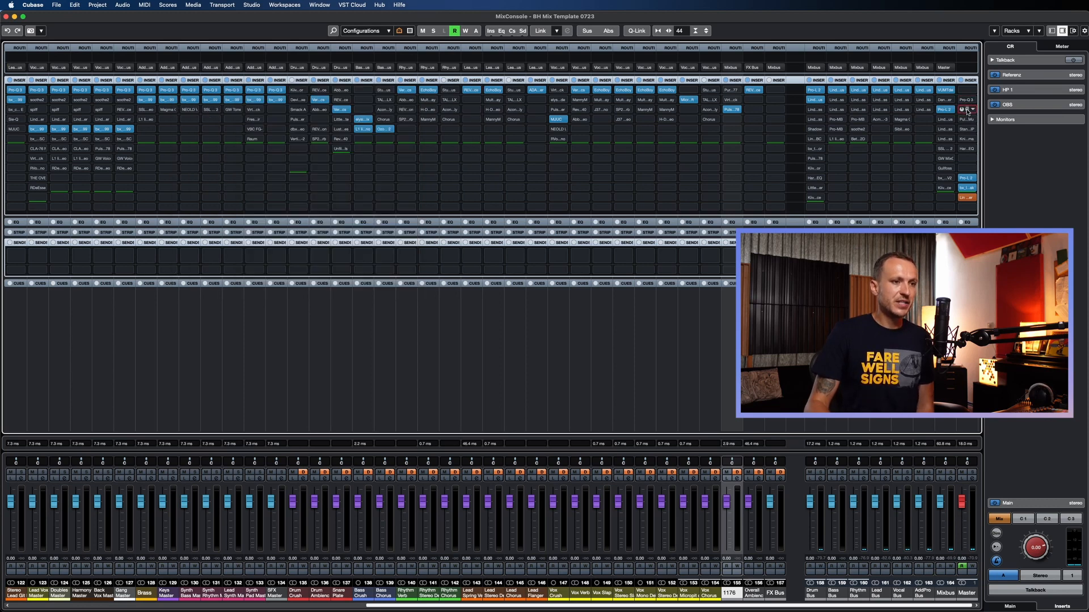
click(967, 110)
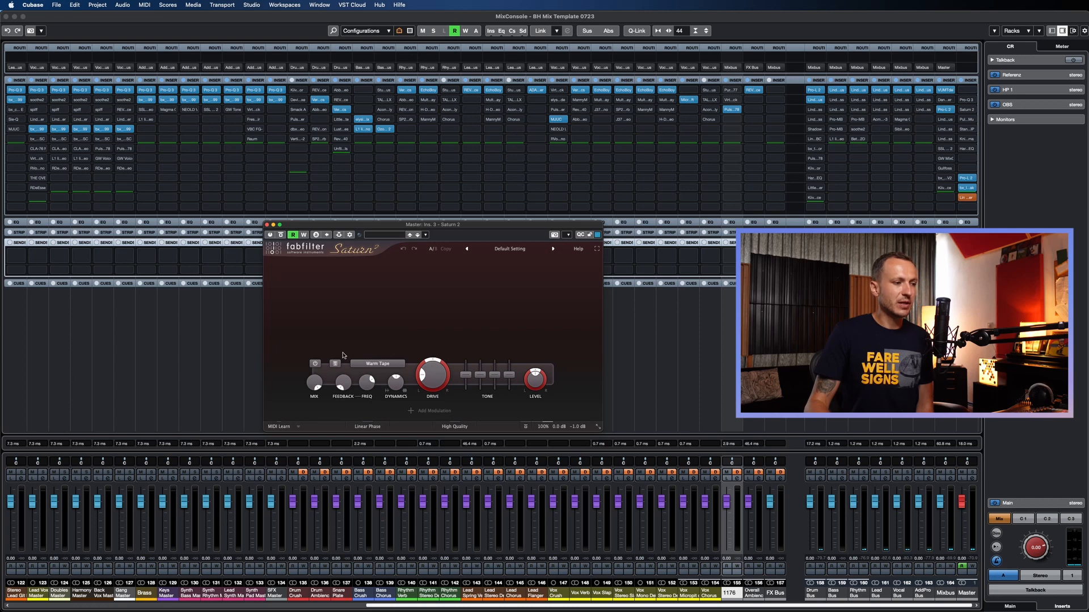
click(267, 225)
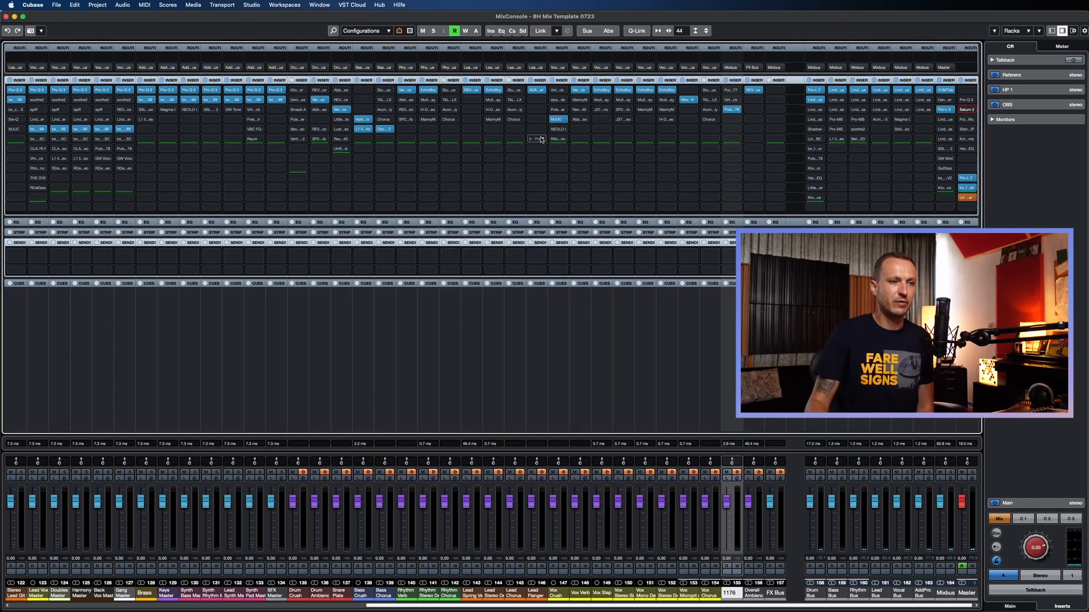
Step: Inspect the Master channel's Pulsar Mu compressor and StandardCLIP clipper inserts, closing each editor
click(967, 120)
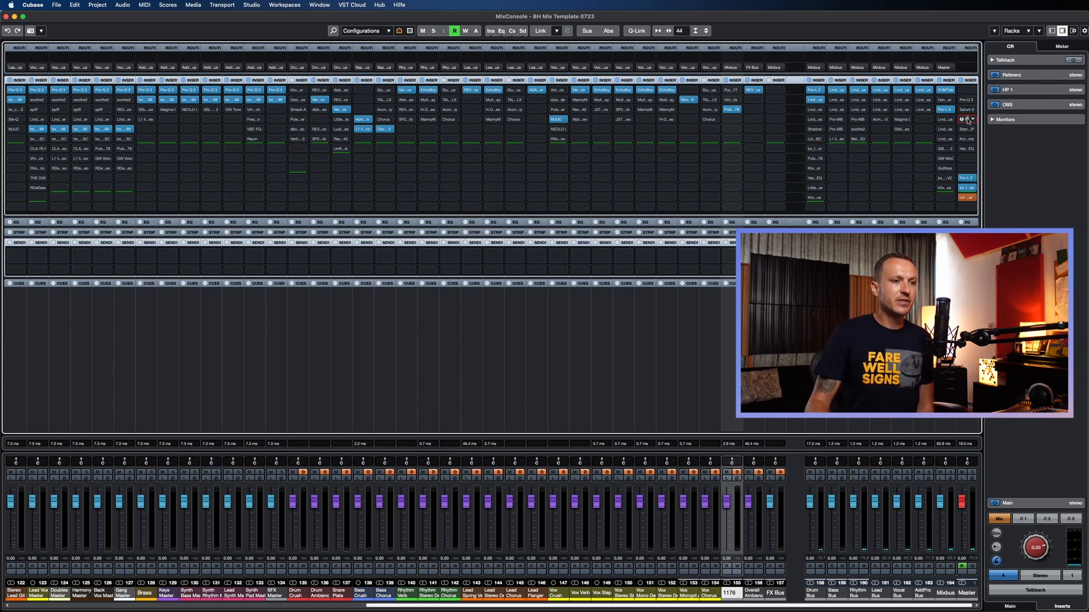
click(967, 120)
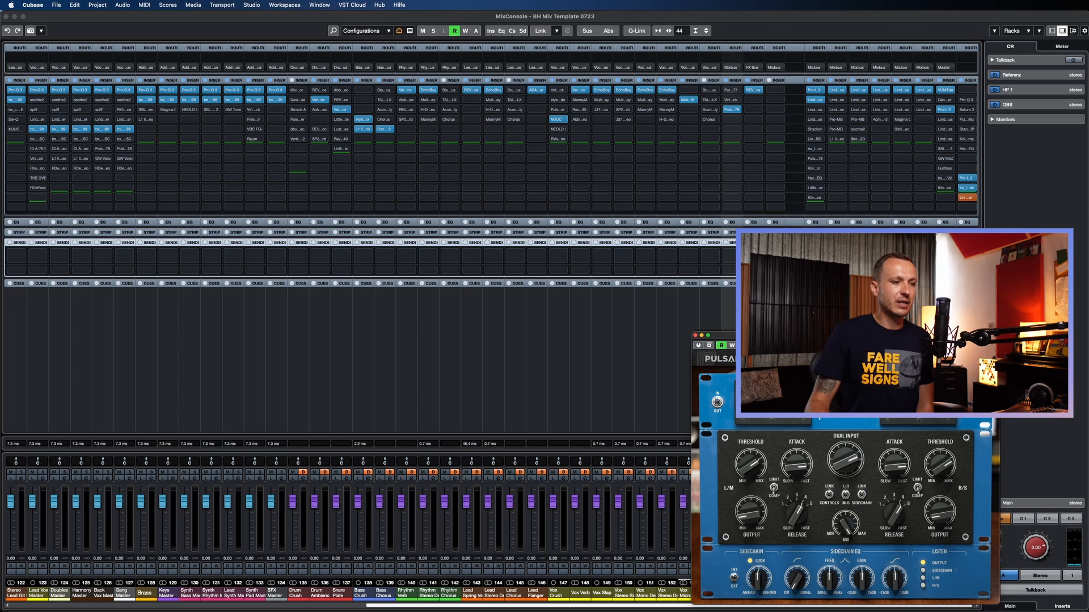
drag(890, 339, 478, 106)
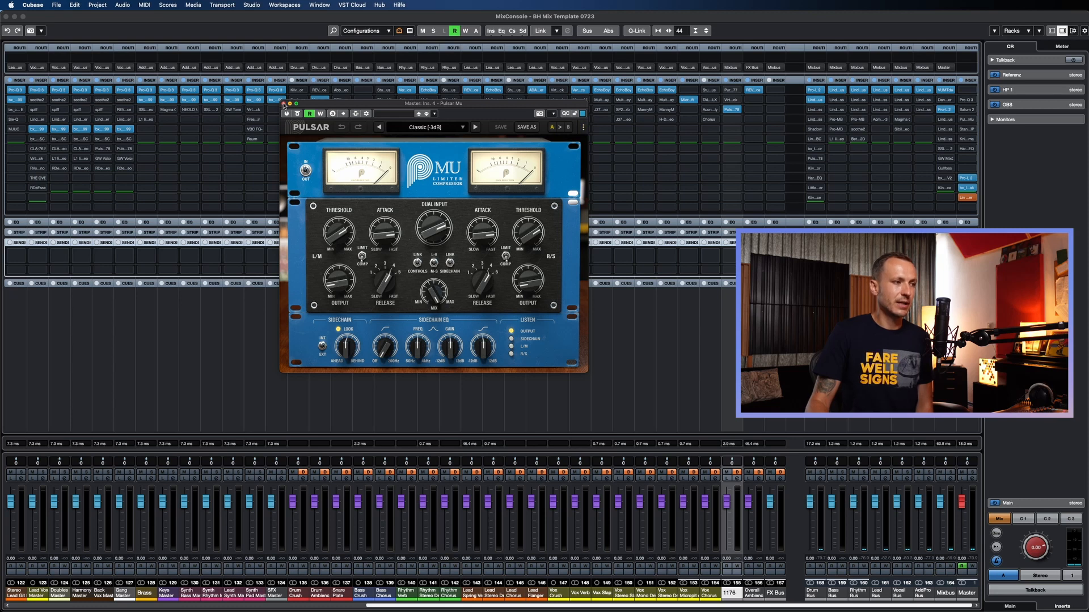
click(283, 105)
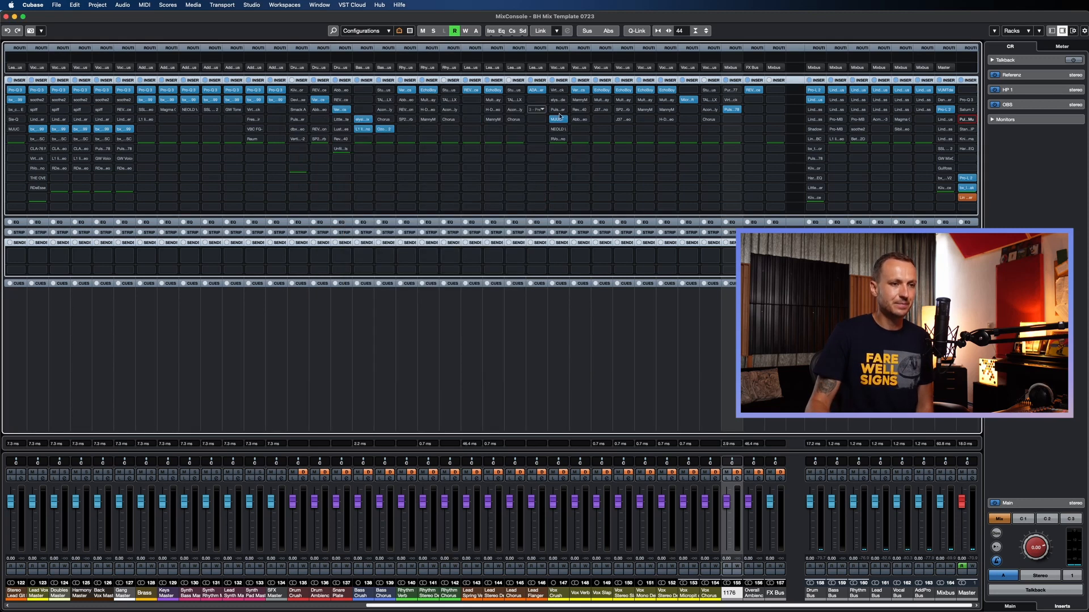
click(967, 129)
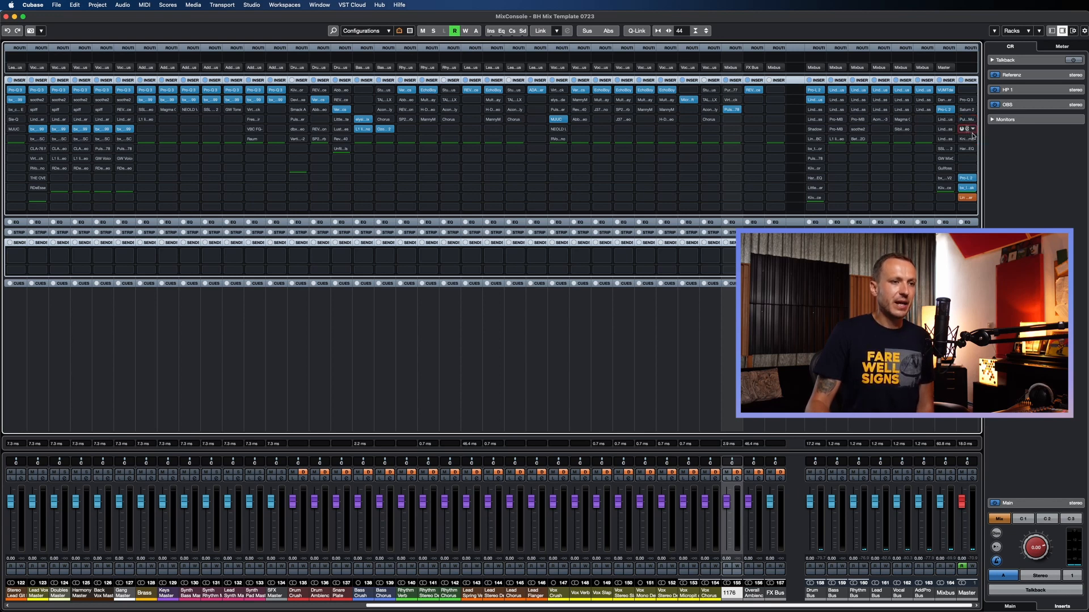
drag(587, 72, 522, 116)
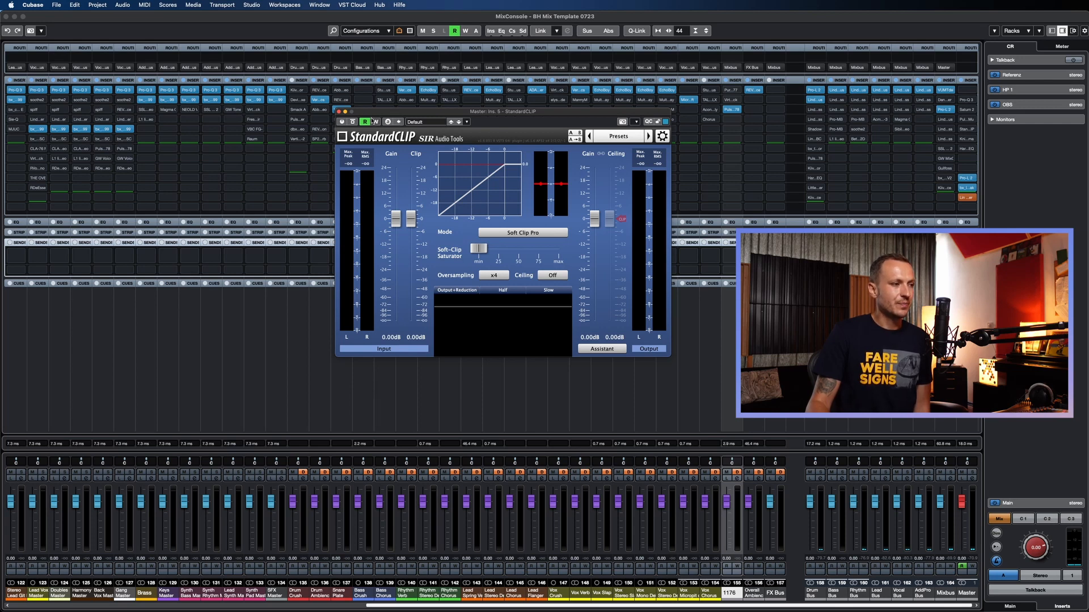
click(339, 113)
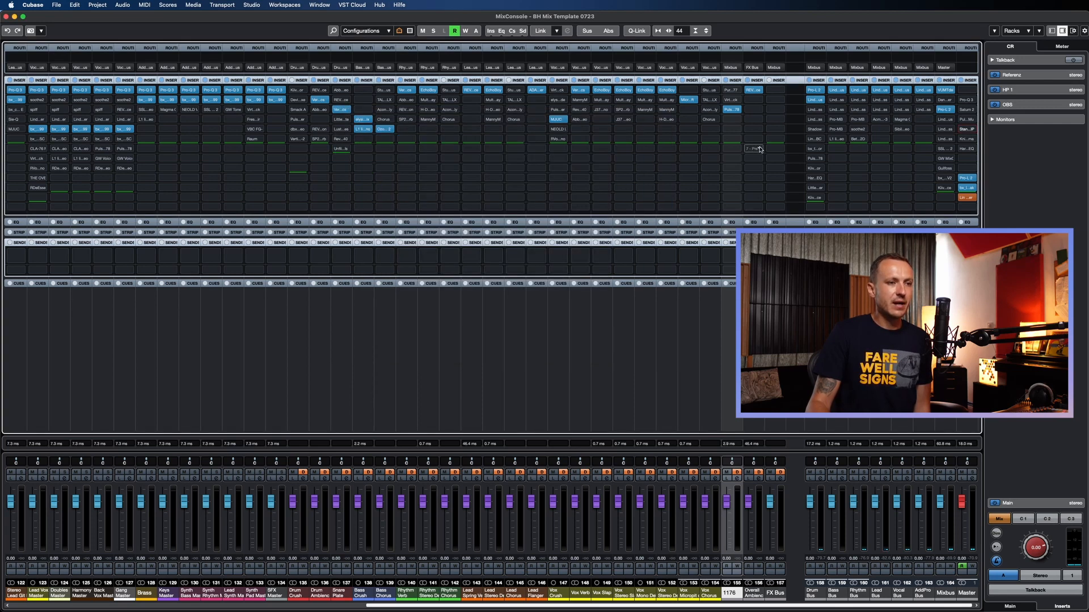
Step: Inspect the Knif Audio Soma and Harris Doyle Natalus DSCEQ equalizer inserts on the Master channel, closing each editor
click(967, 140)
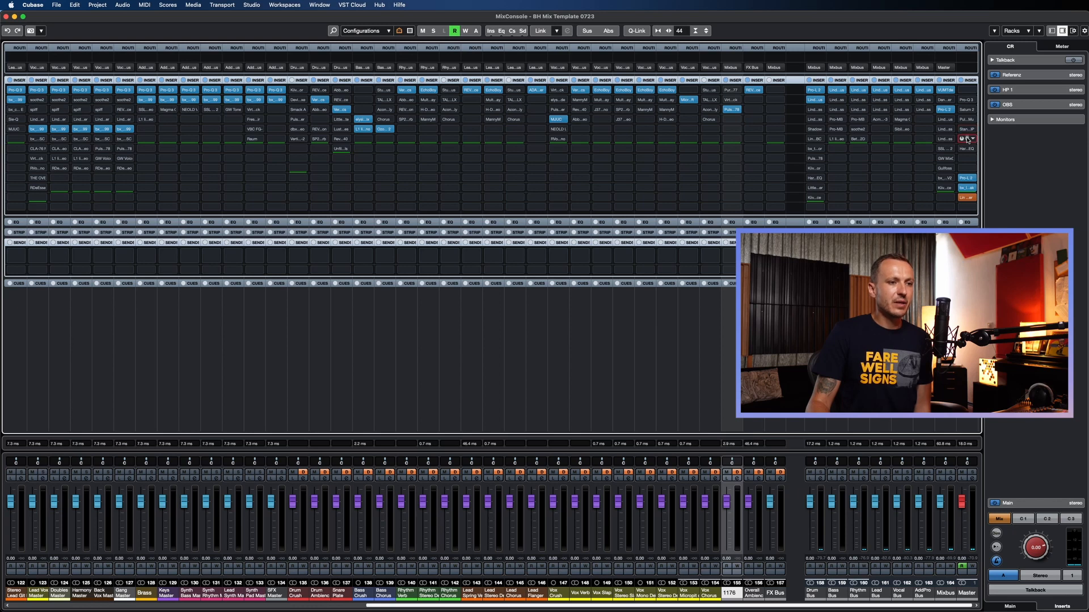
drag(952, 121, 402, 48)
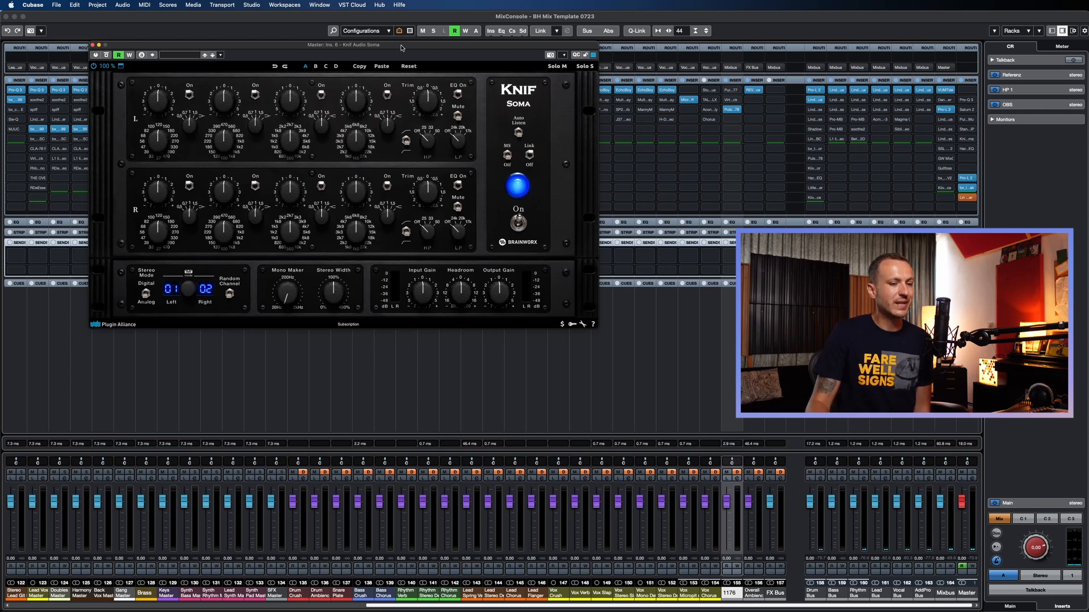
click(93, 45)
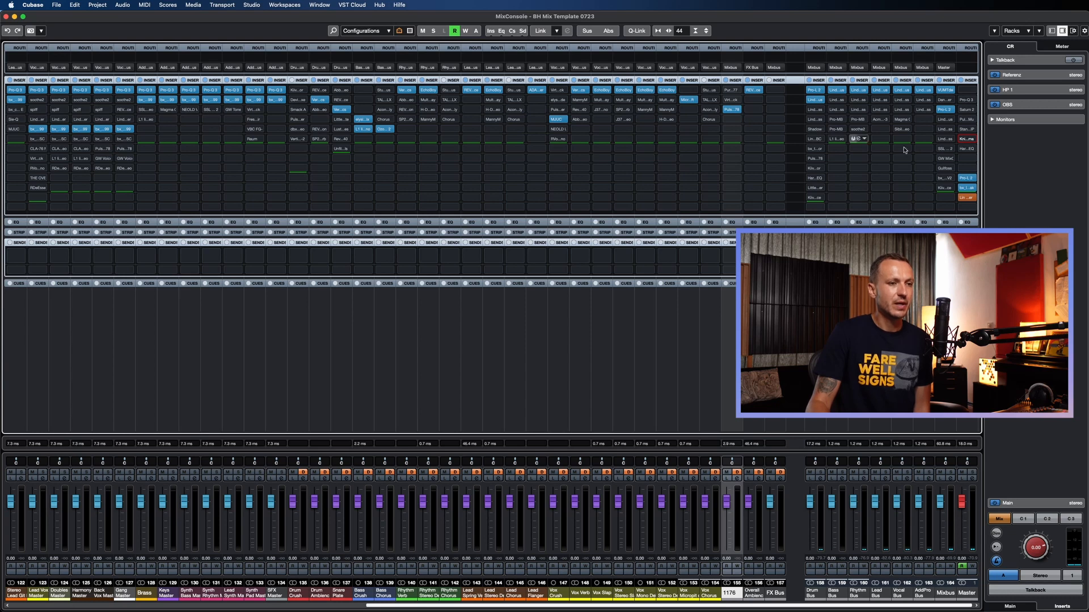
click(968, 149)
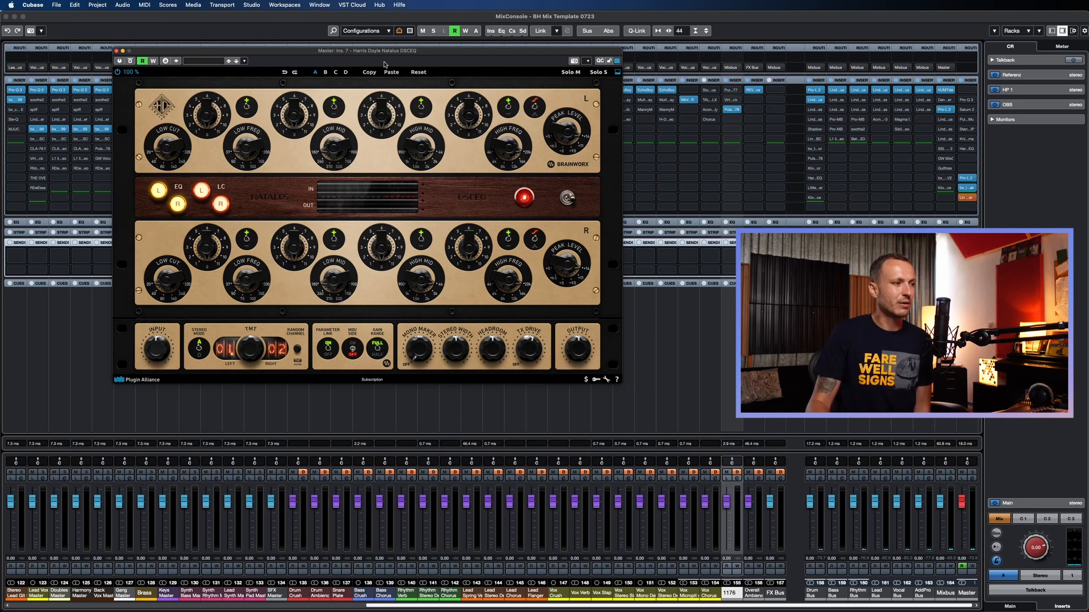
click(116, 51)
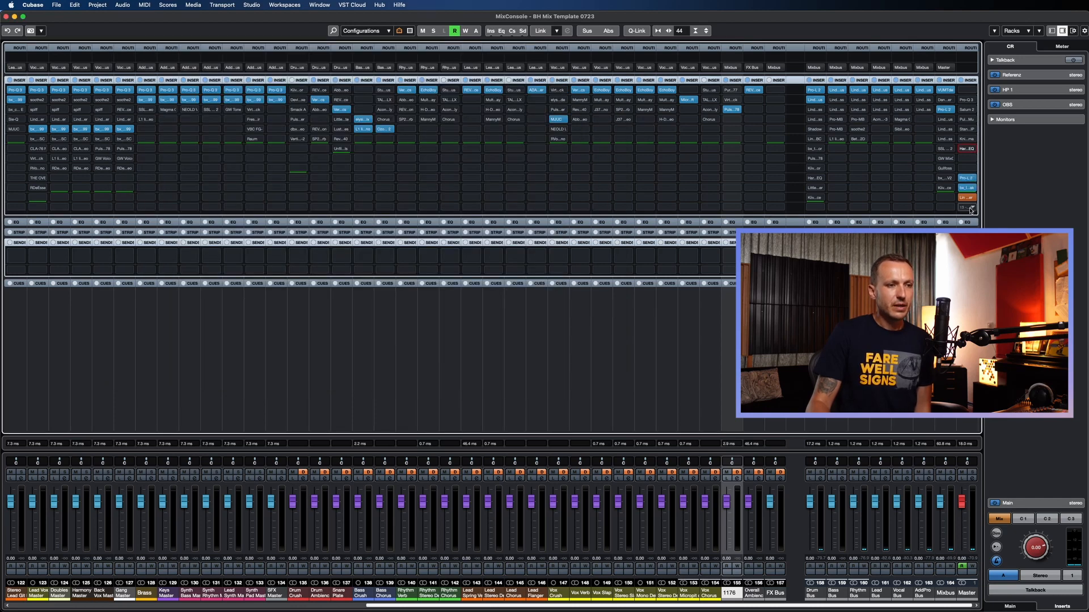
Step: Compare the Master channel's FabFilter Pro-L 2 and bx_limiter True Peak limiter inserts, closing both editors
click(966, 178)
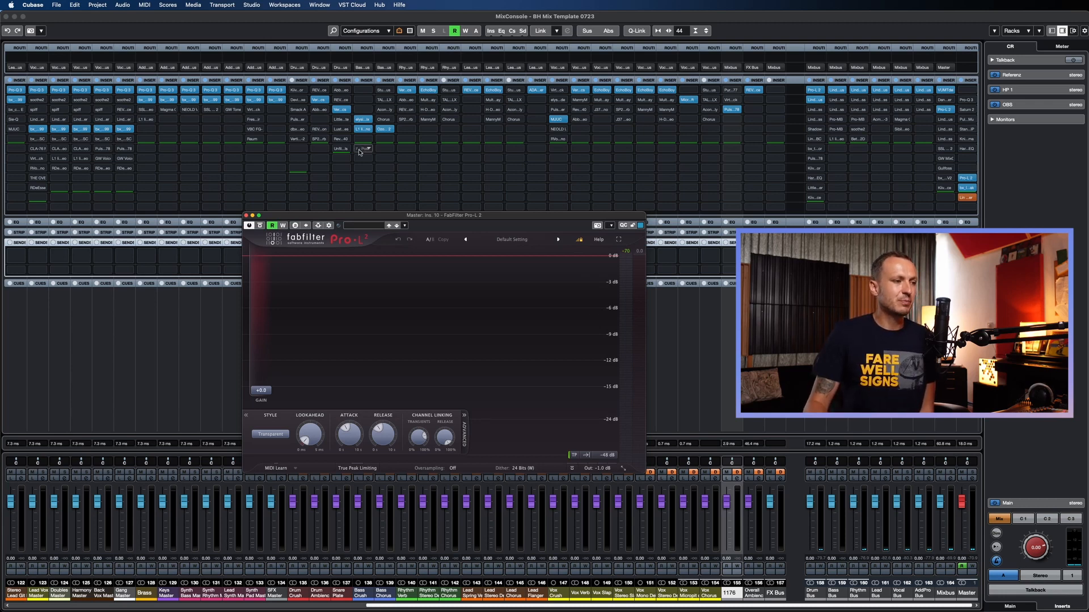
click(245, 216)
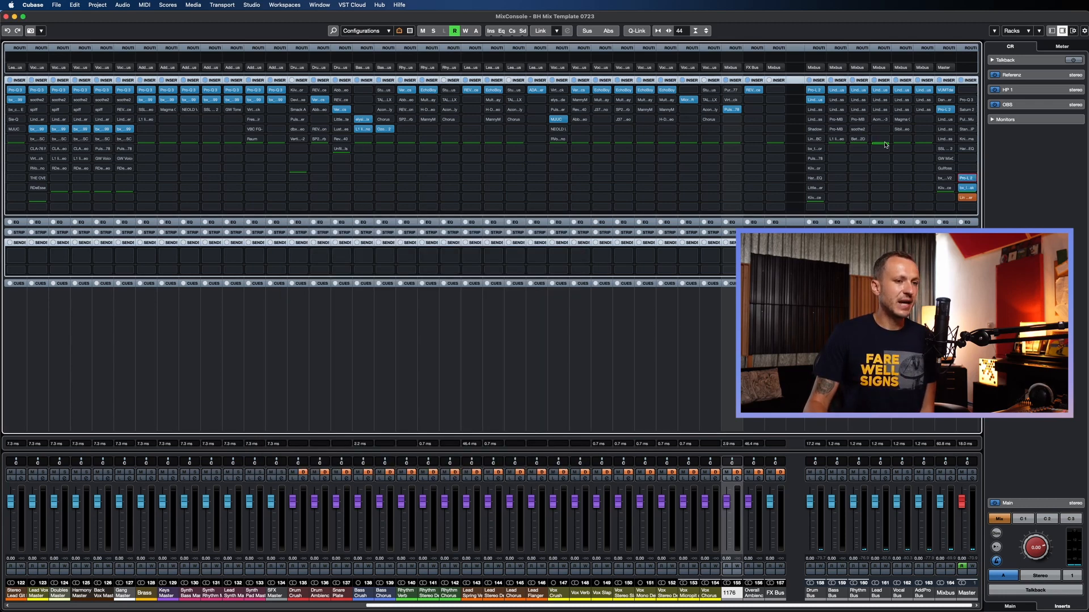
click(964, 188)
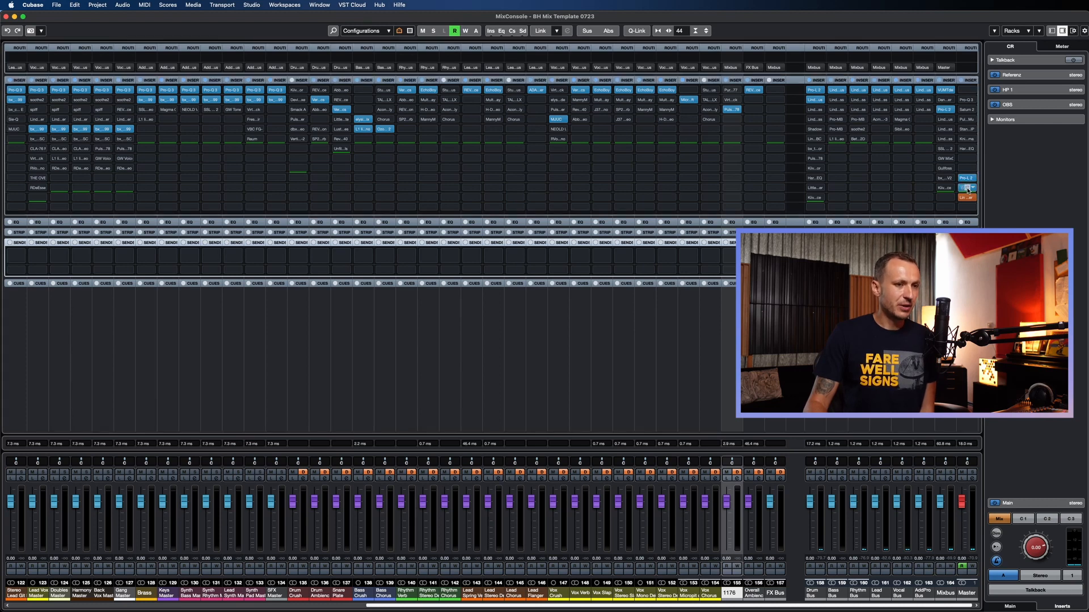
drag(826, 246, 444, 90)
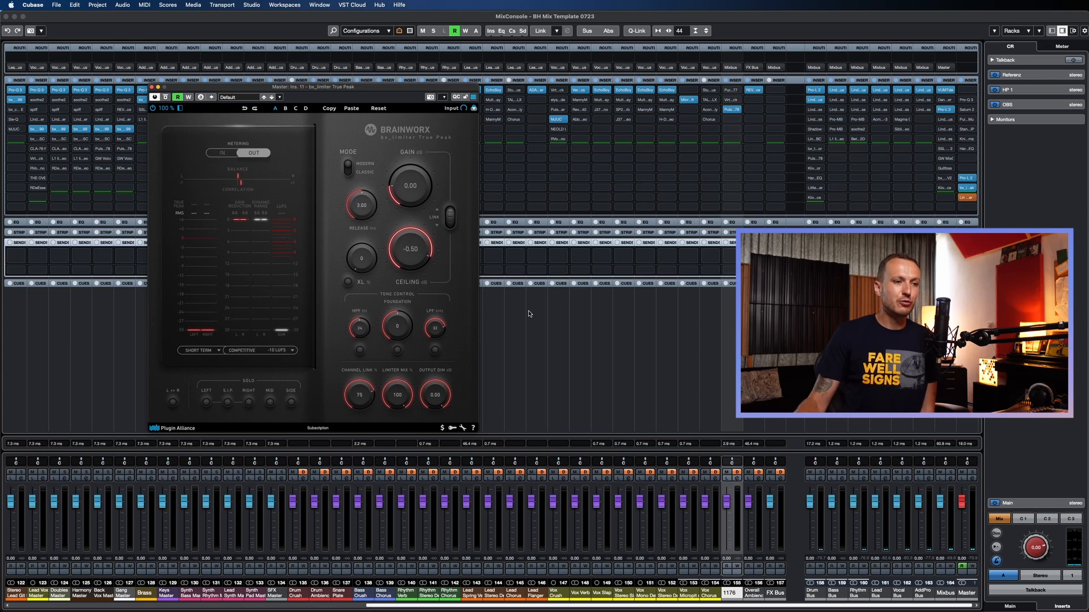
click(966, 179)
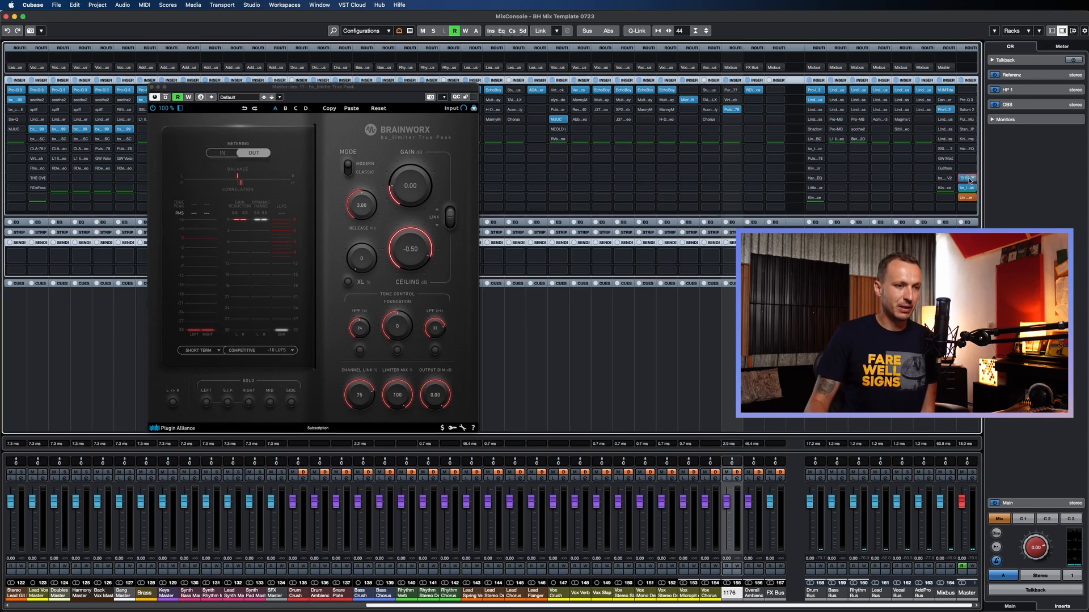
click(948, 152)
click(966, 178)
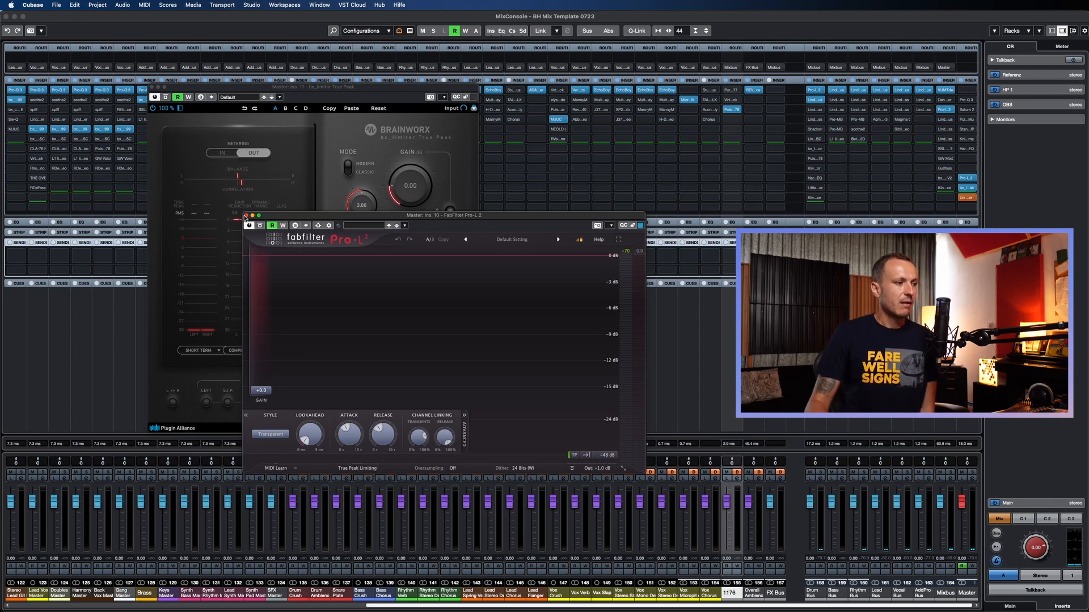
click(245, 216)
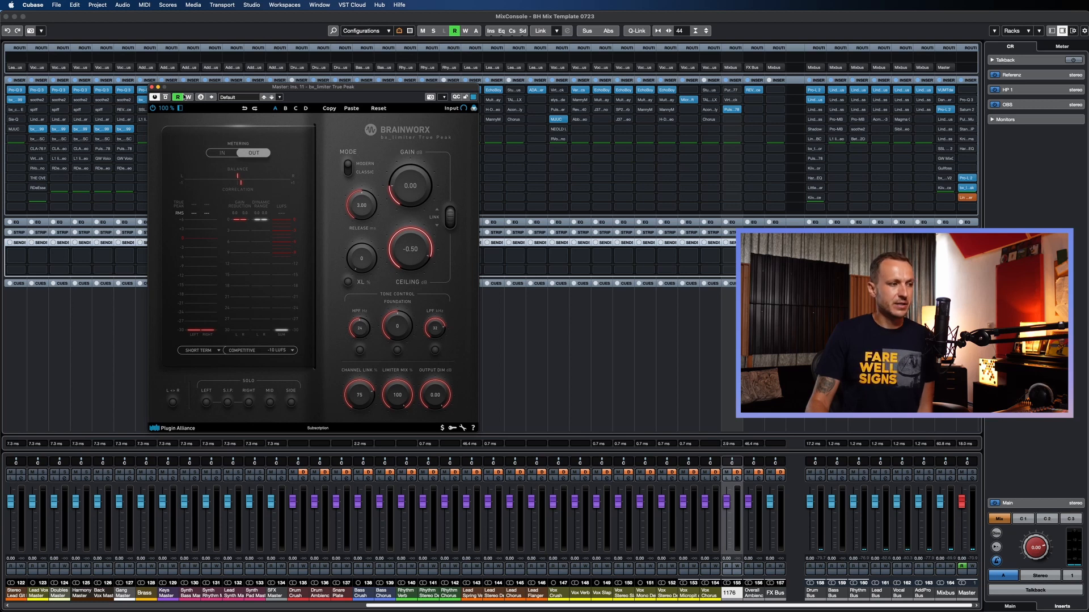
click(152, 88)
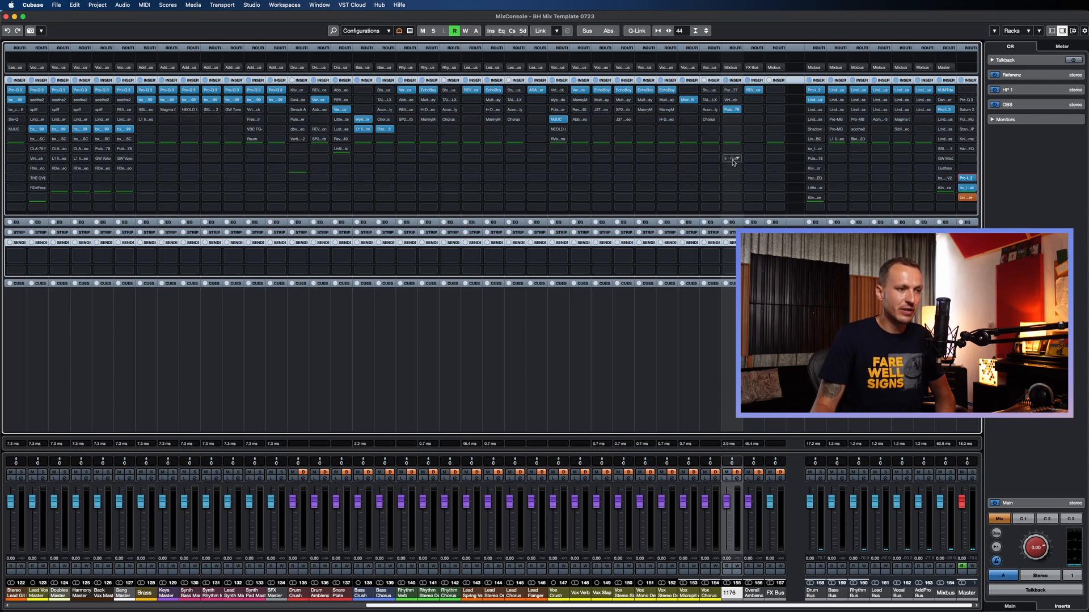
Step: View the Lin Dither settings in the last used insert of the Master channel and close its editor
double_click(729, 593)
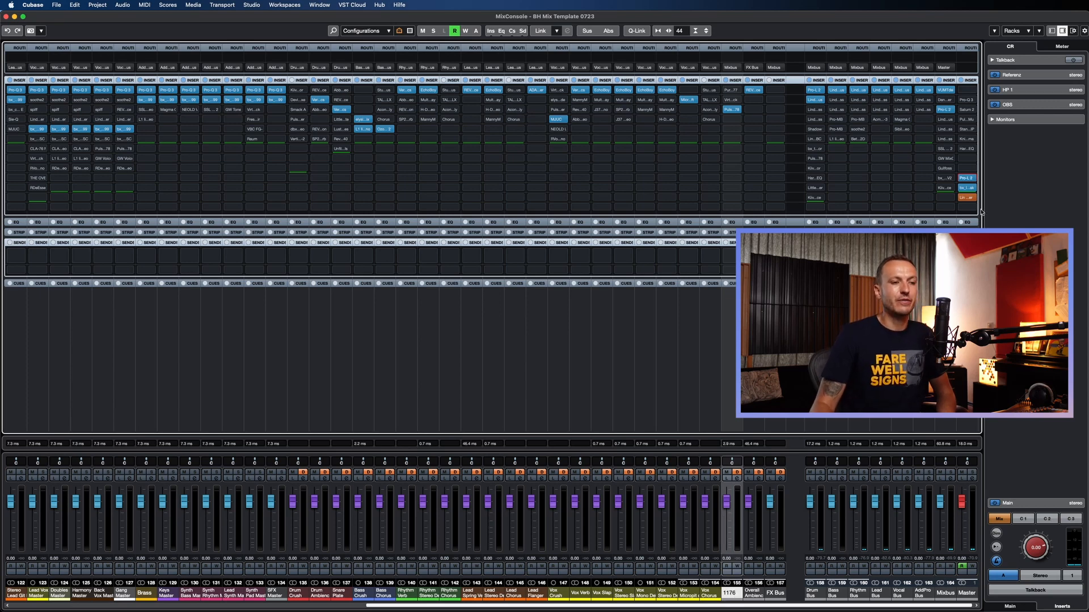
click(968, 198)
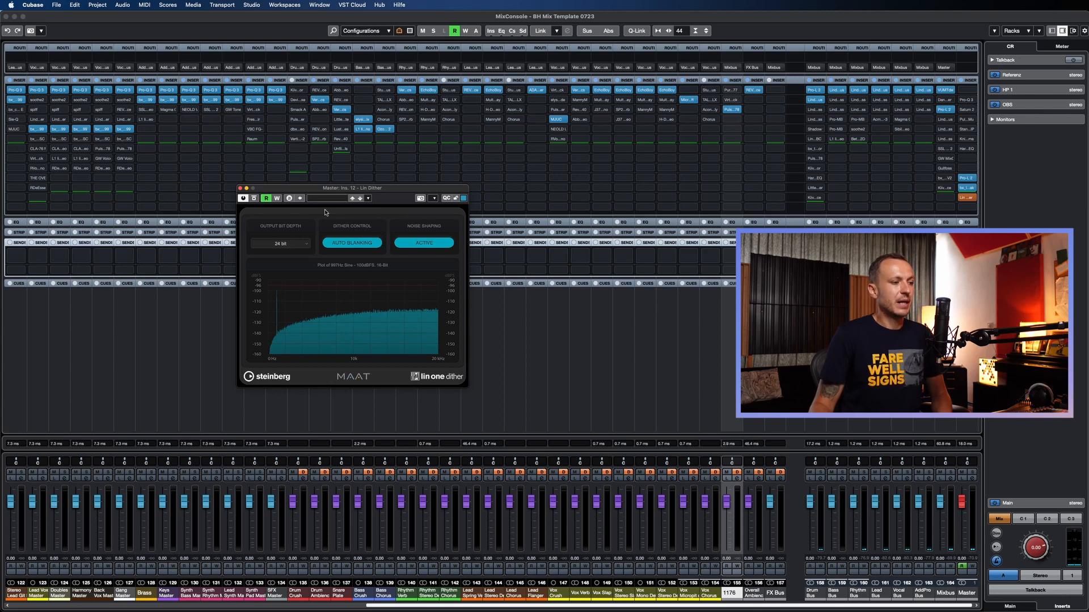
click(240, 189)
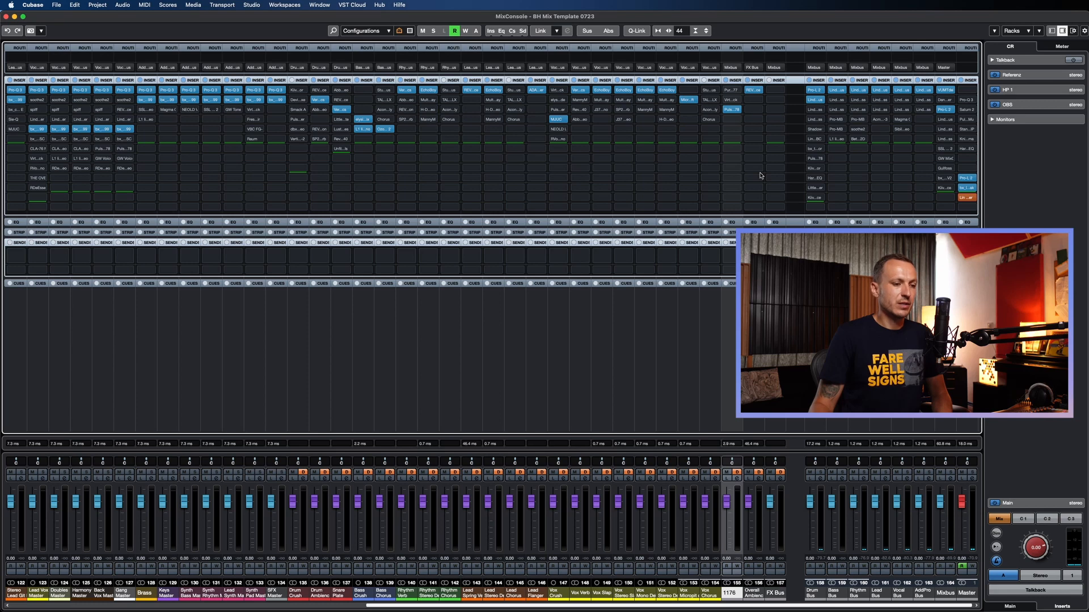